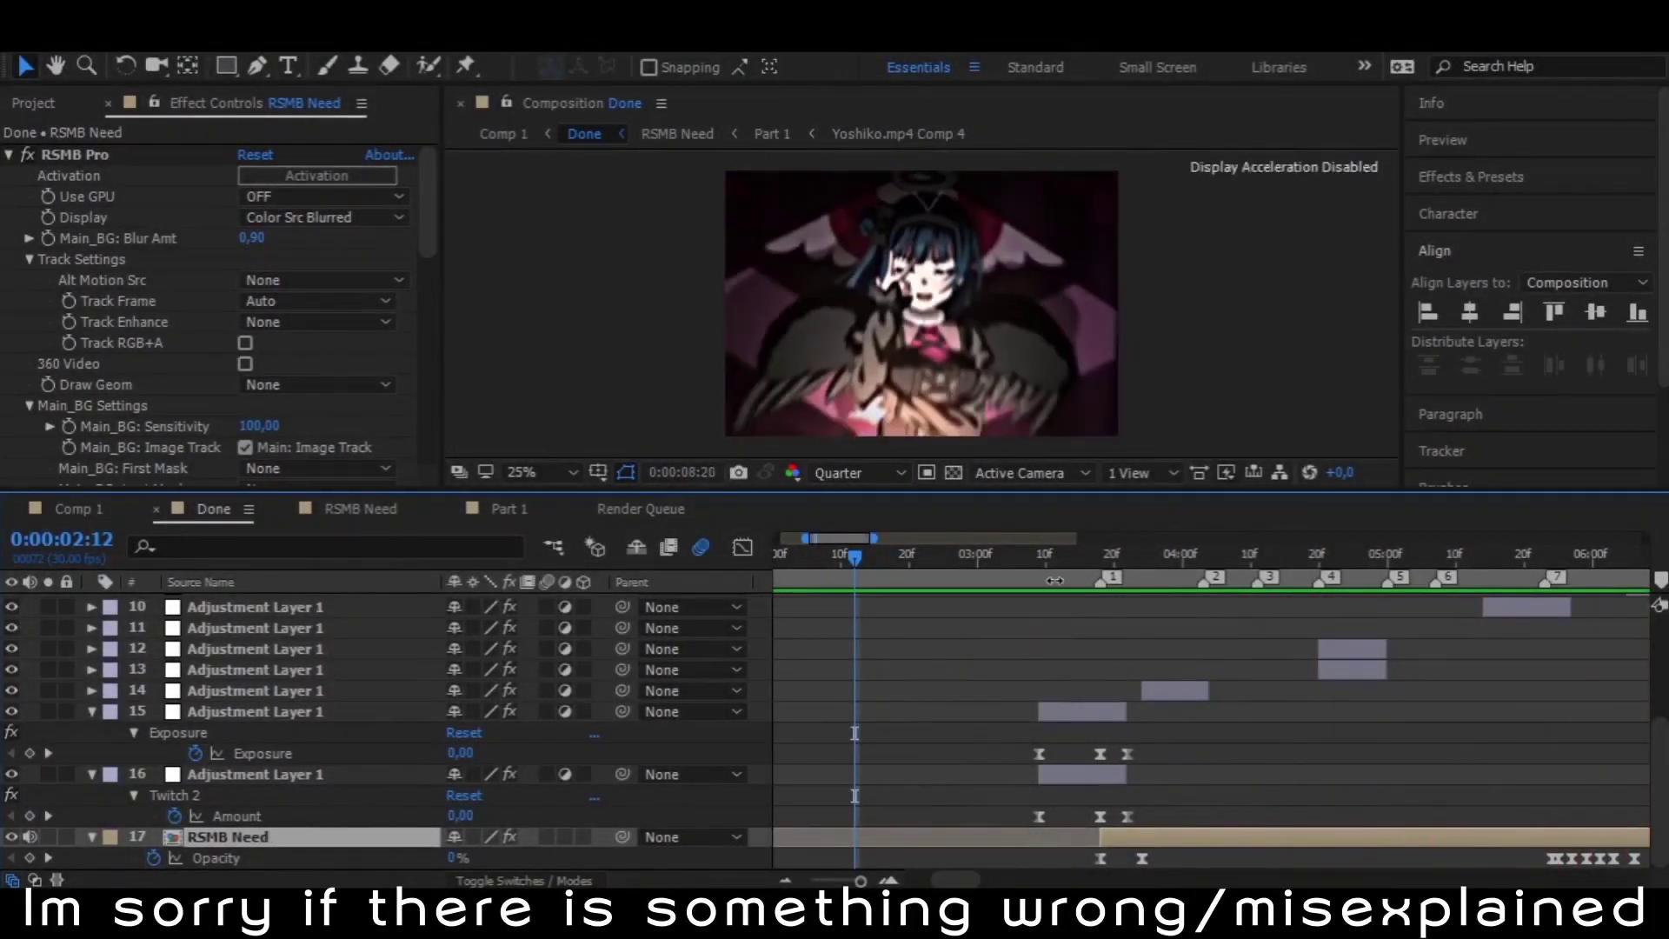
Open the RSMB Need precomp and inspect the Shake, In, Middle and Out Transition nulls
{"action": "left_click_drag", "start_coordinate": [1087, 553], "coordinate": [1098, 553]}
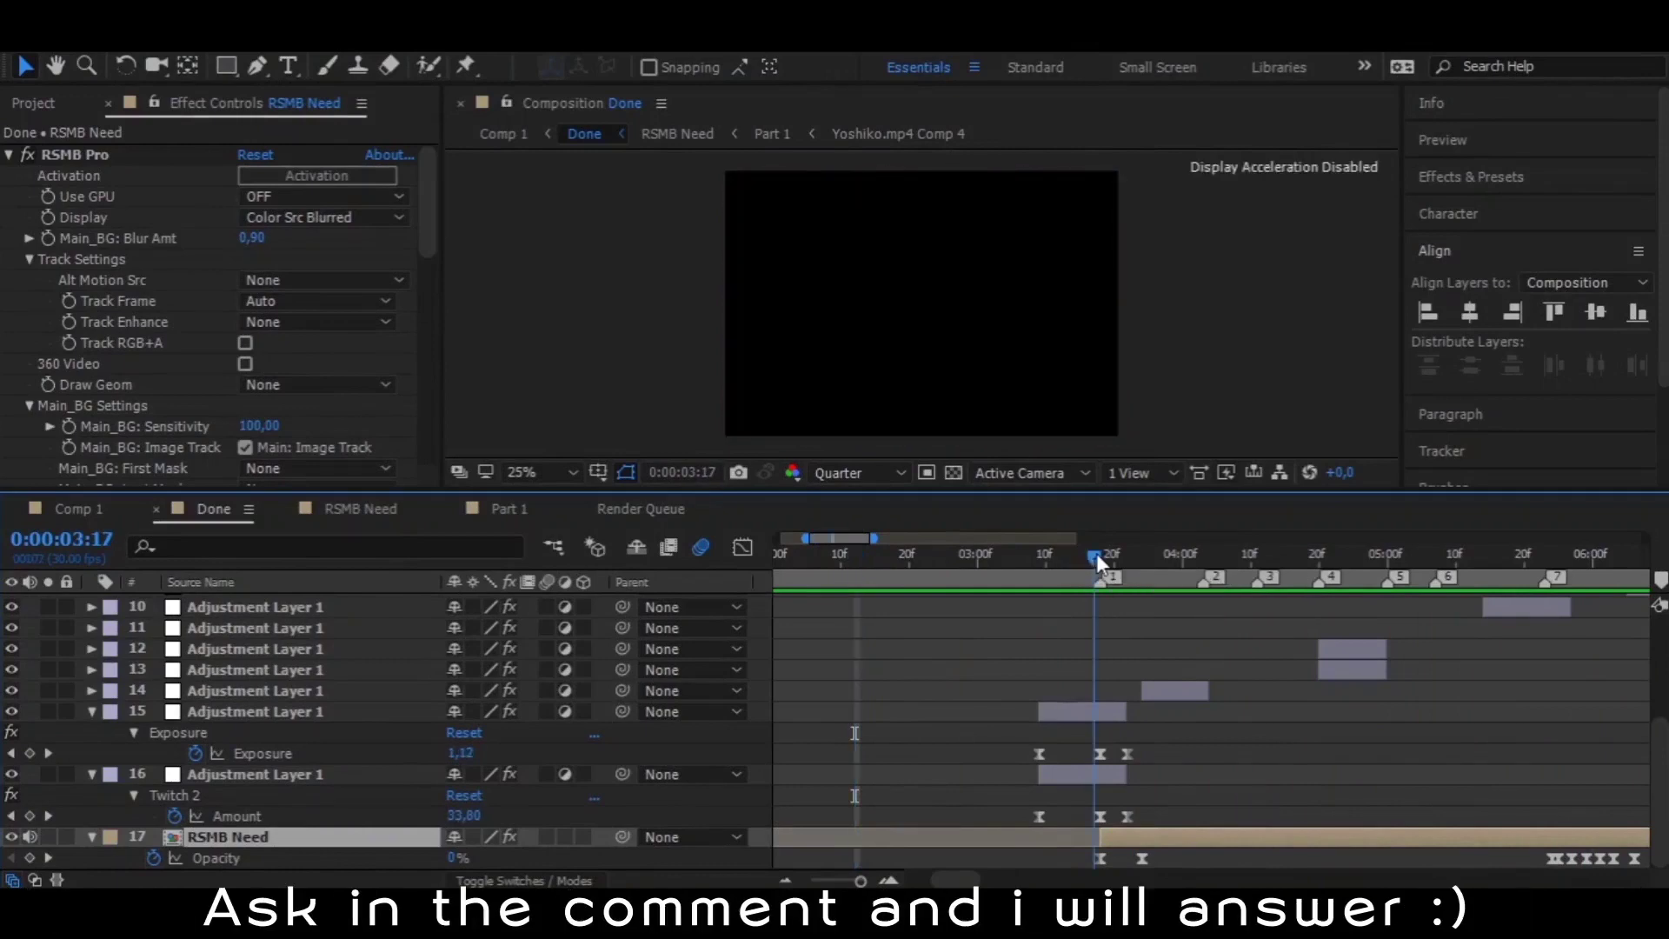
{"action": "double_click", "coordinate": [1219, 836]}
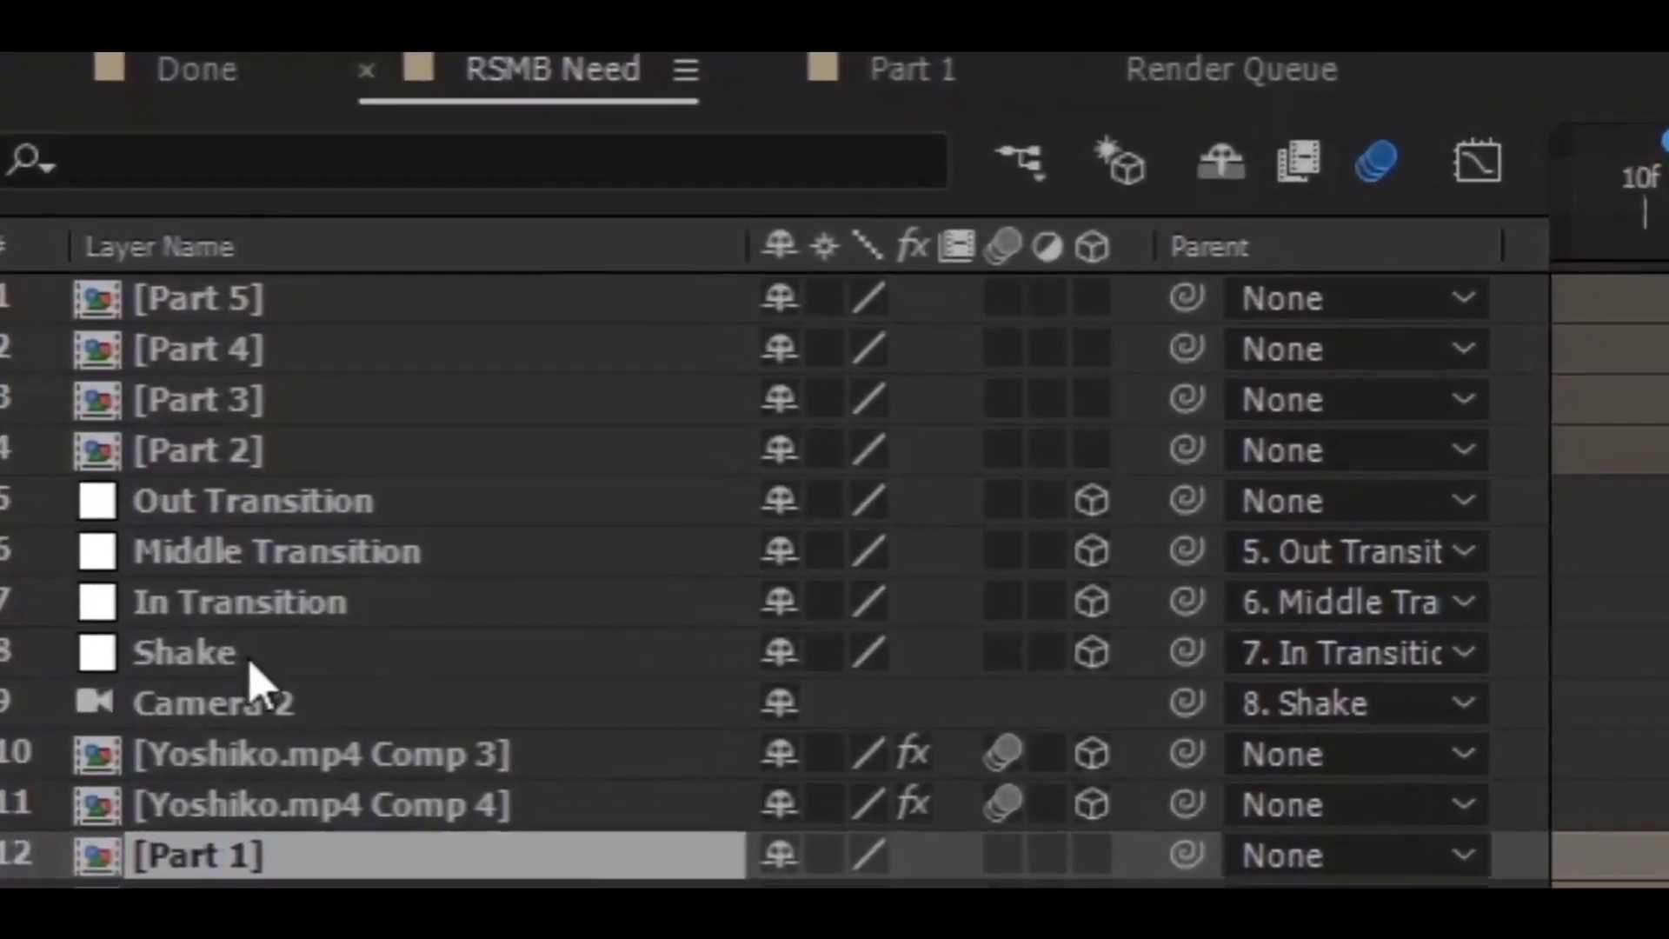
{"action": "left_click", "coordinate": [249, 662]}
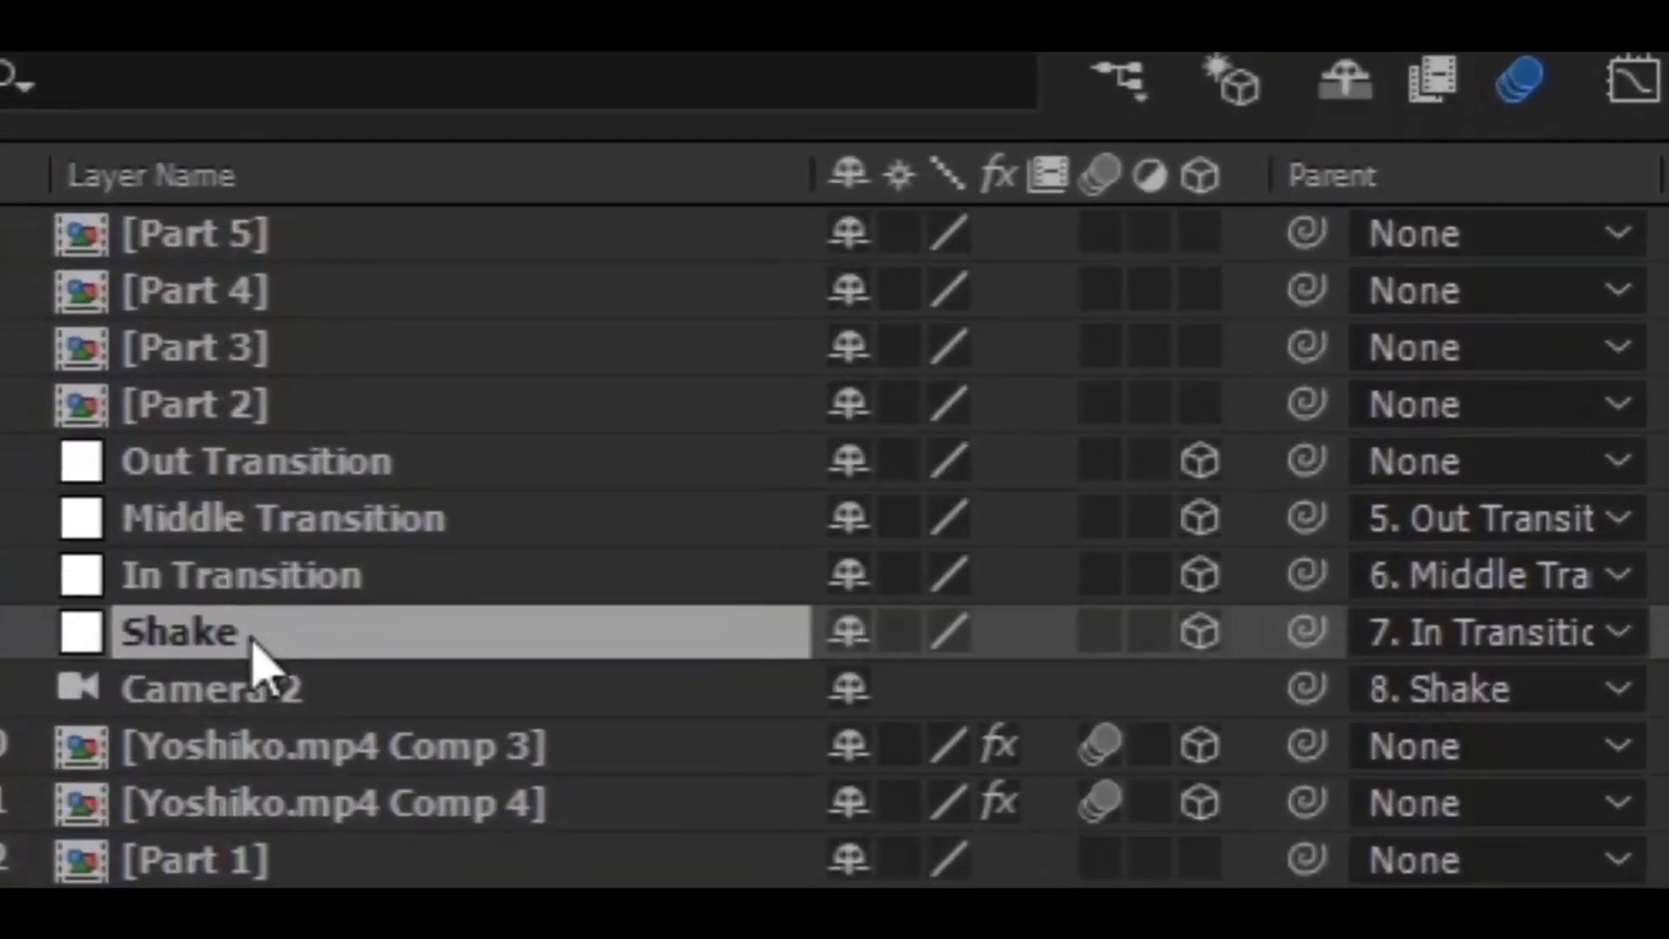
{"action": "left_click", "coordinate": [219, 613]}
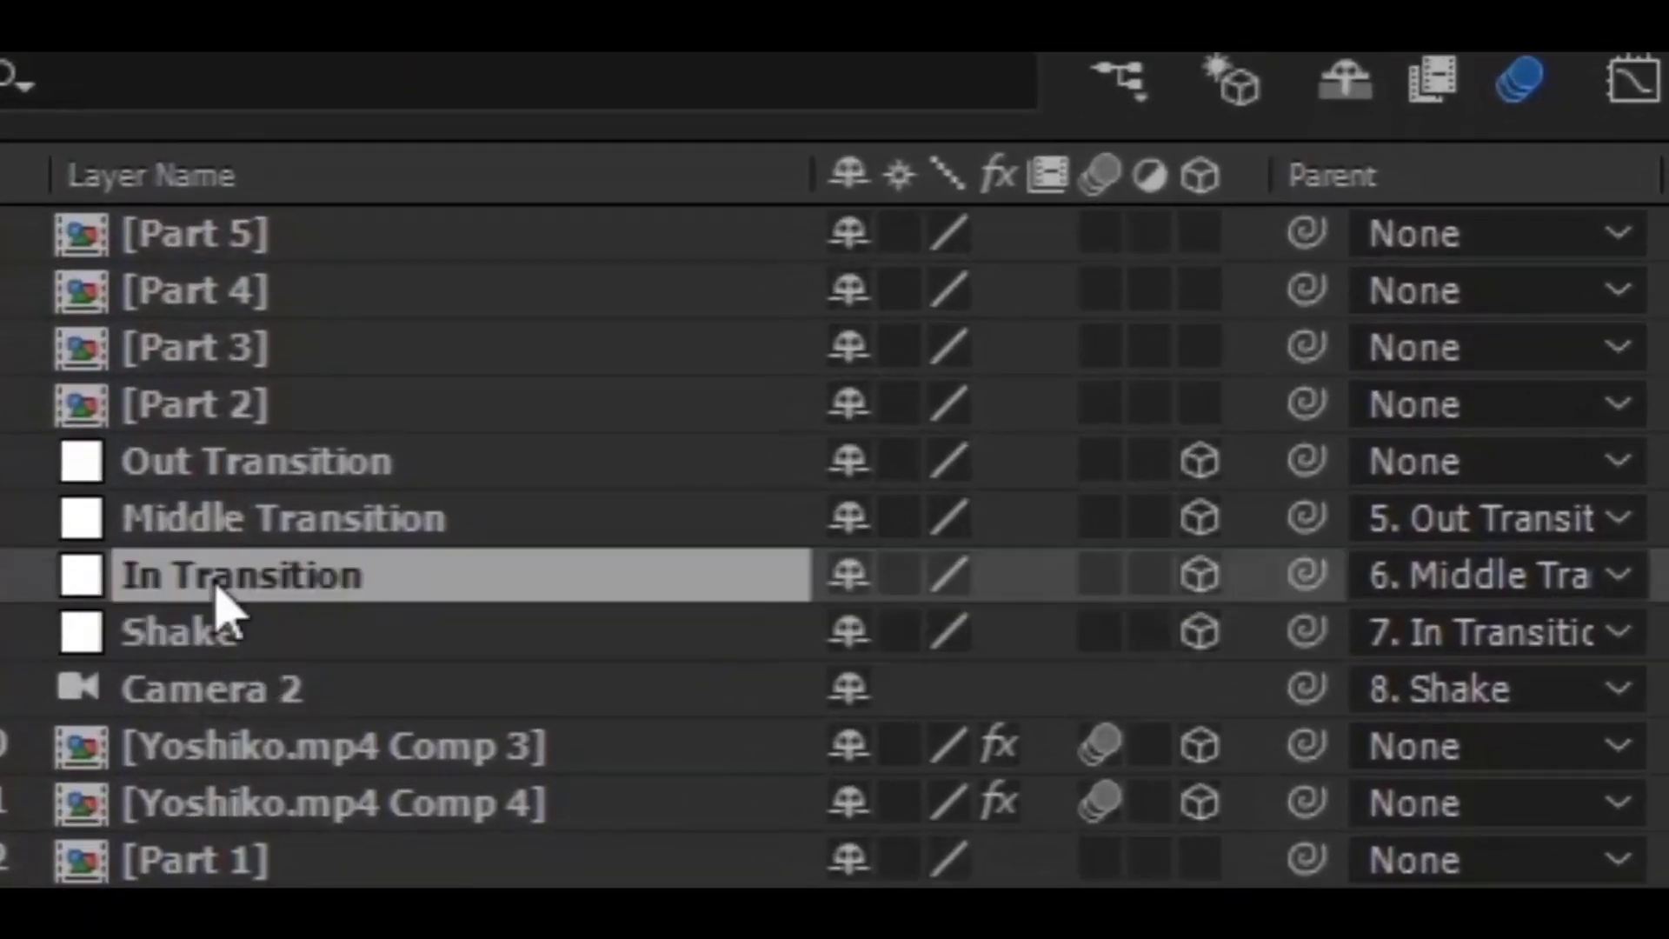
{"action": "left_click", "coordinate": [231, 521]}
{"action": "left_click", "coordinate": [233, 462]}
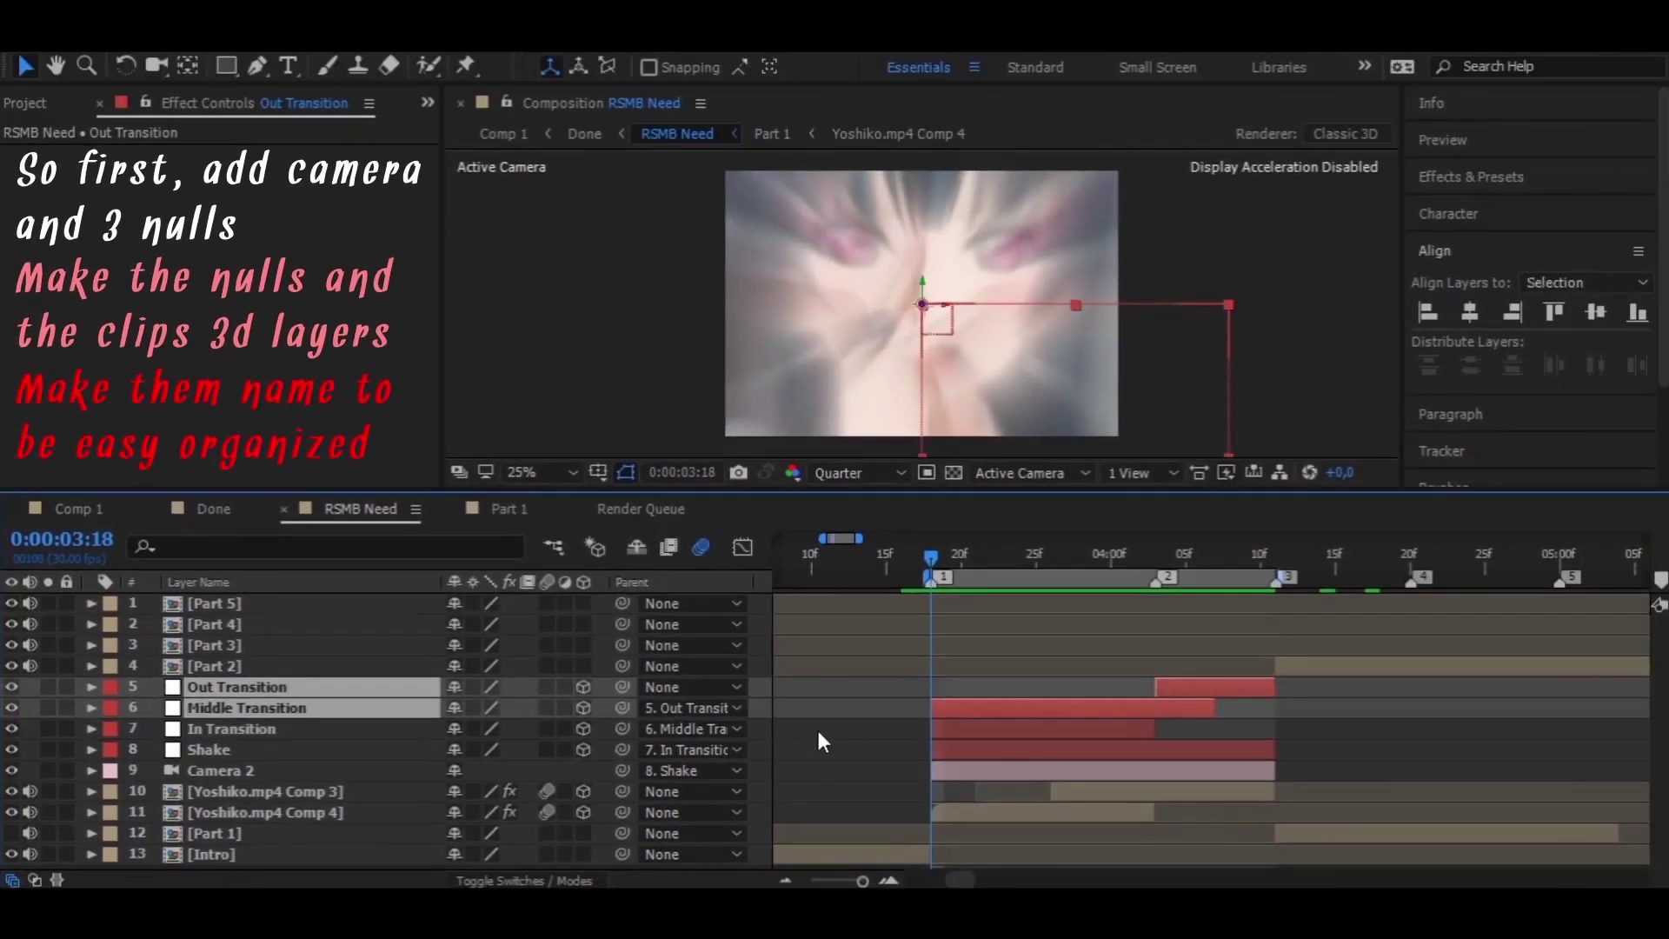
Select the Yoshiko.mp4 Comp 3 clip and display its effect settings
{"action": "left_click", "coordinate": [818, 740]}
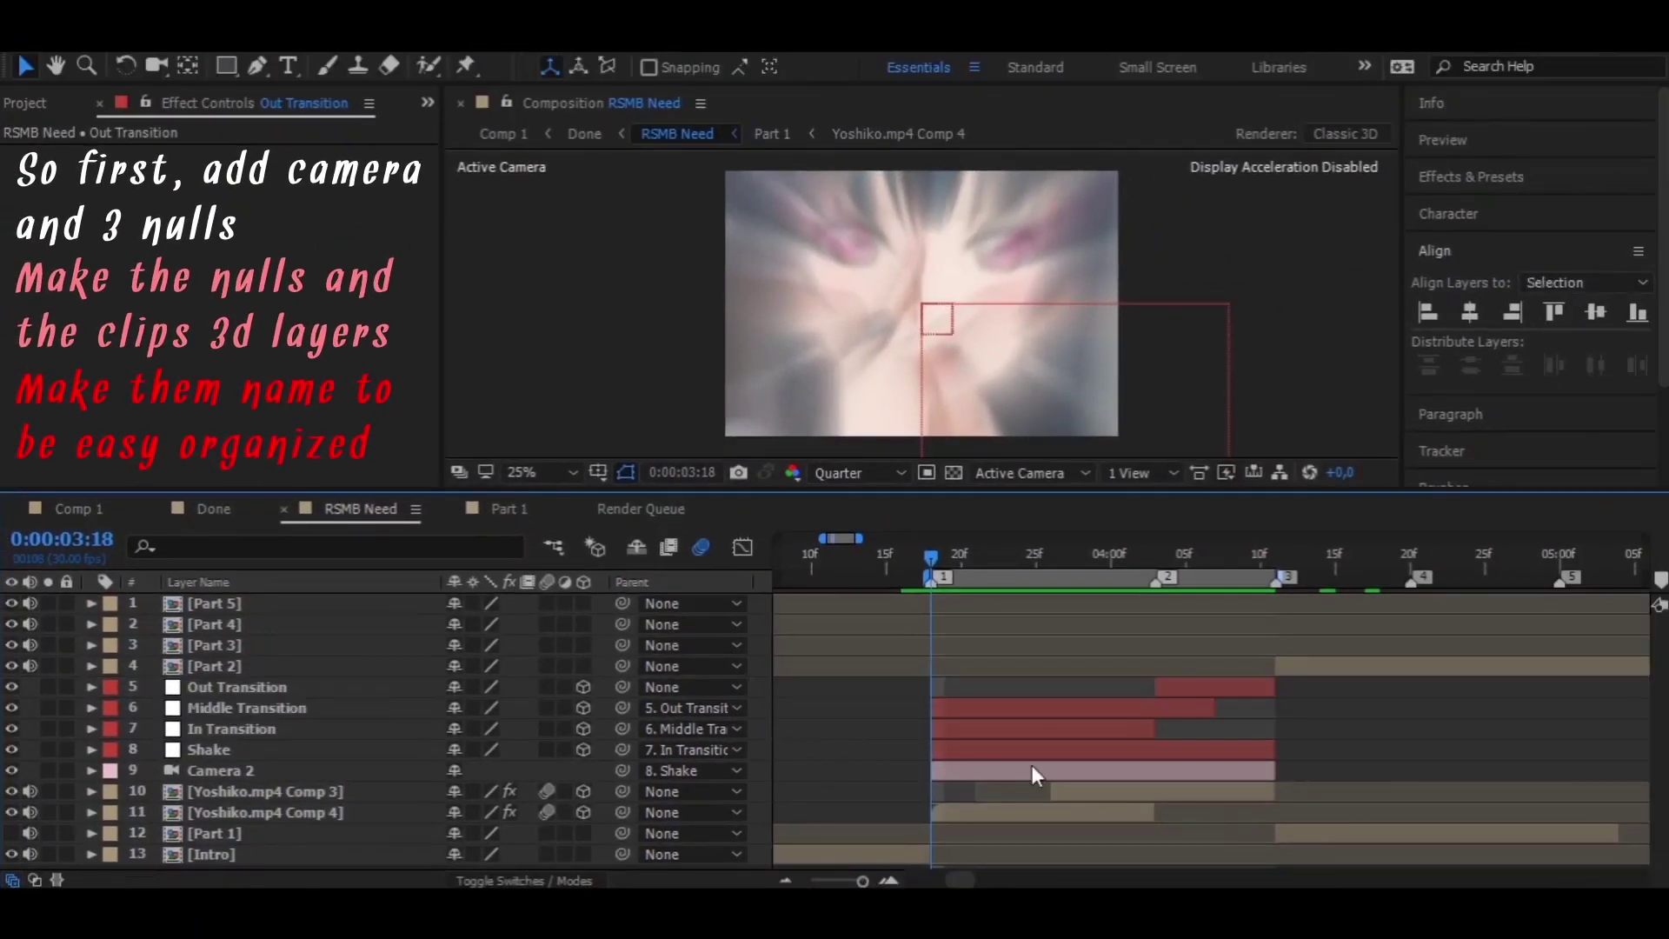
{"action": "left_click", "coordinate": [1102, 810]}
{"action": "left_click", "coordinate": [1097, 791]}
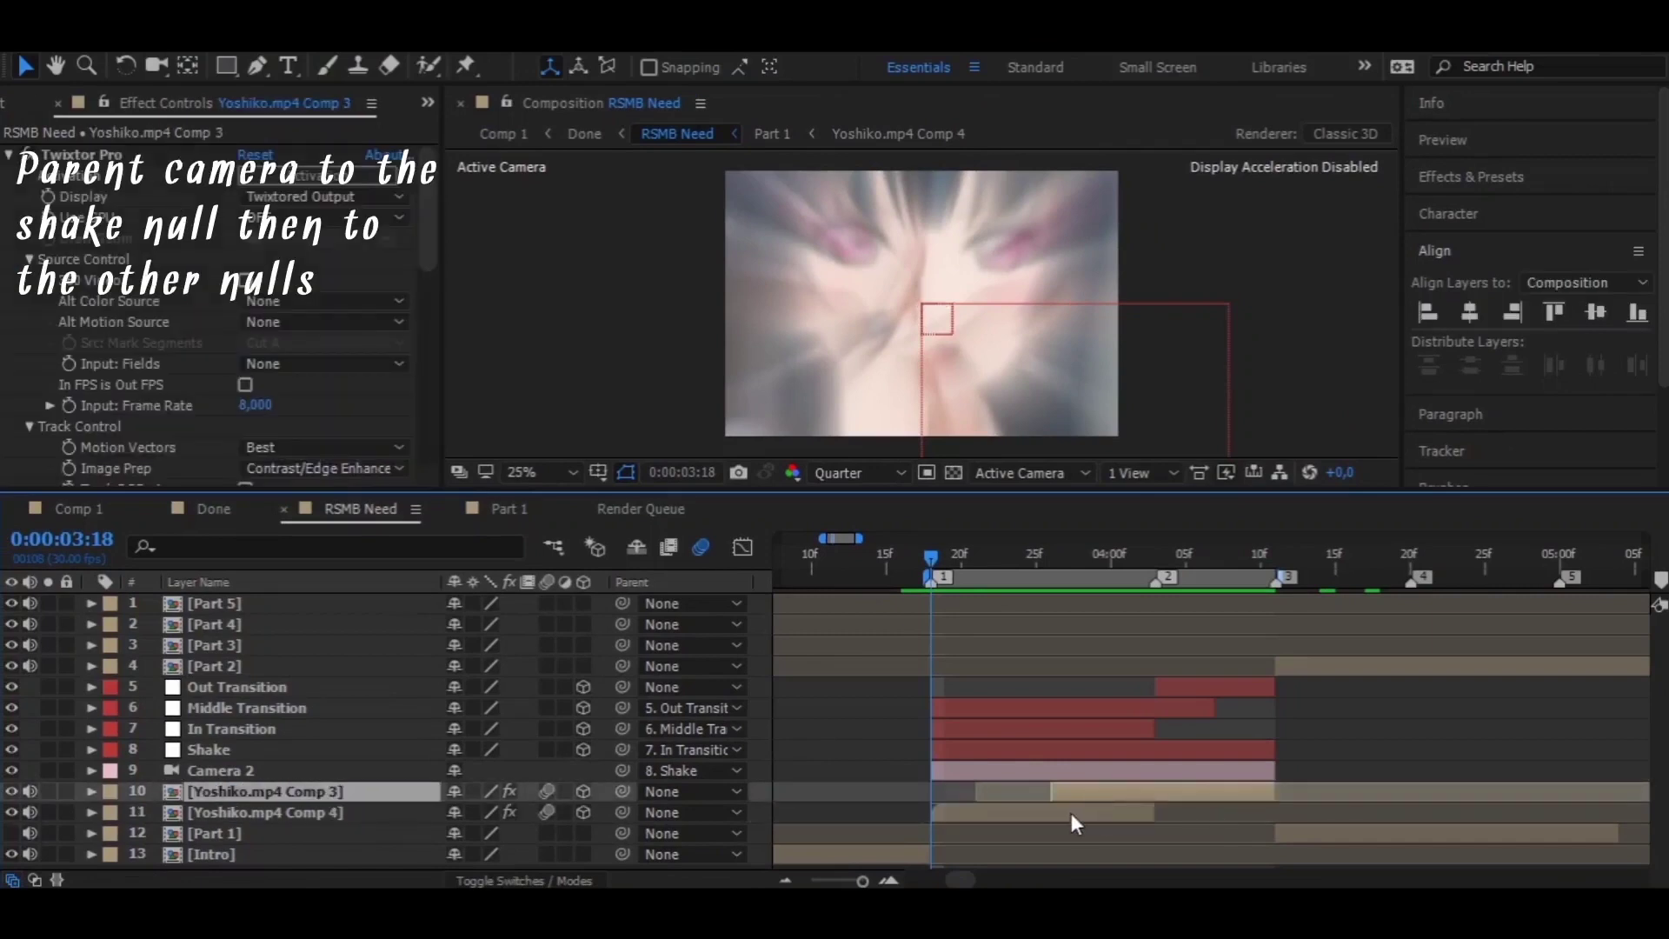
{"action": "left_click", "coordinate": [1071, 811]}
{"action": "left_click", "coordinate": [1086, 789]}
{"action": "left_click", "coordinate": [1029, 771]}
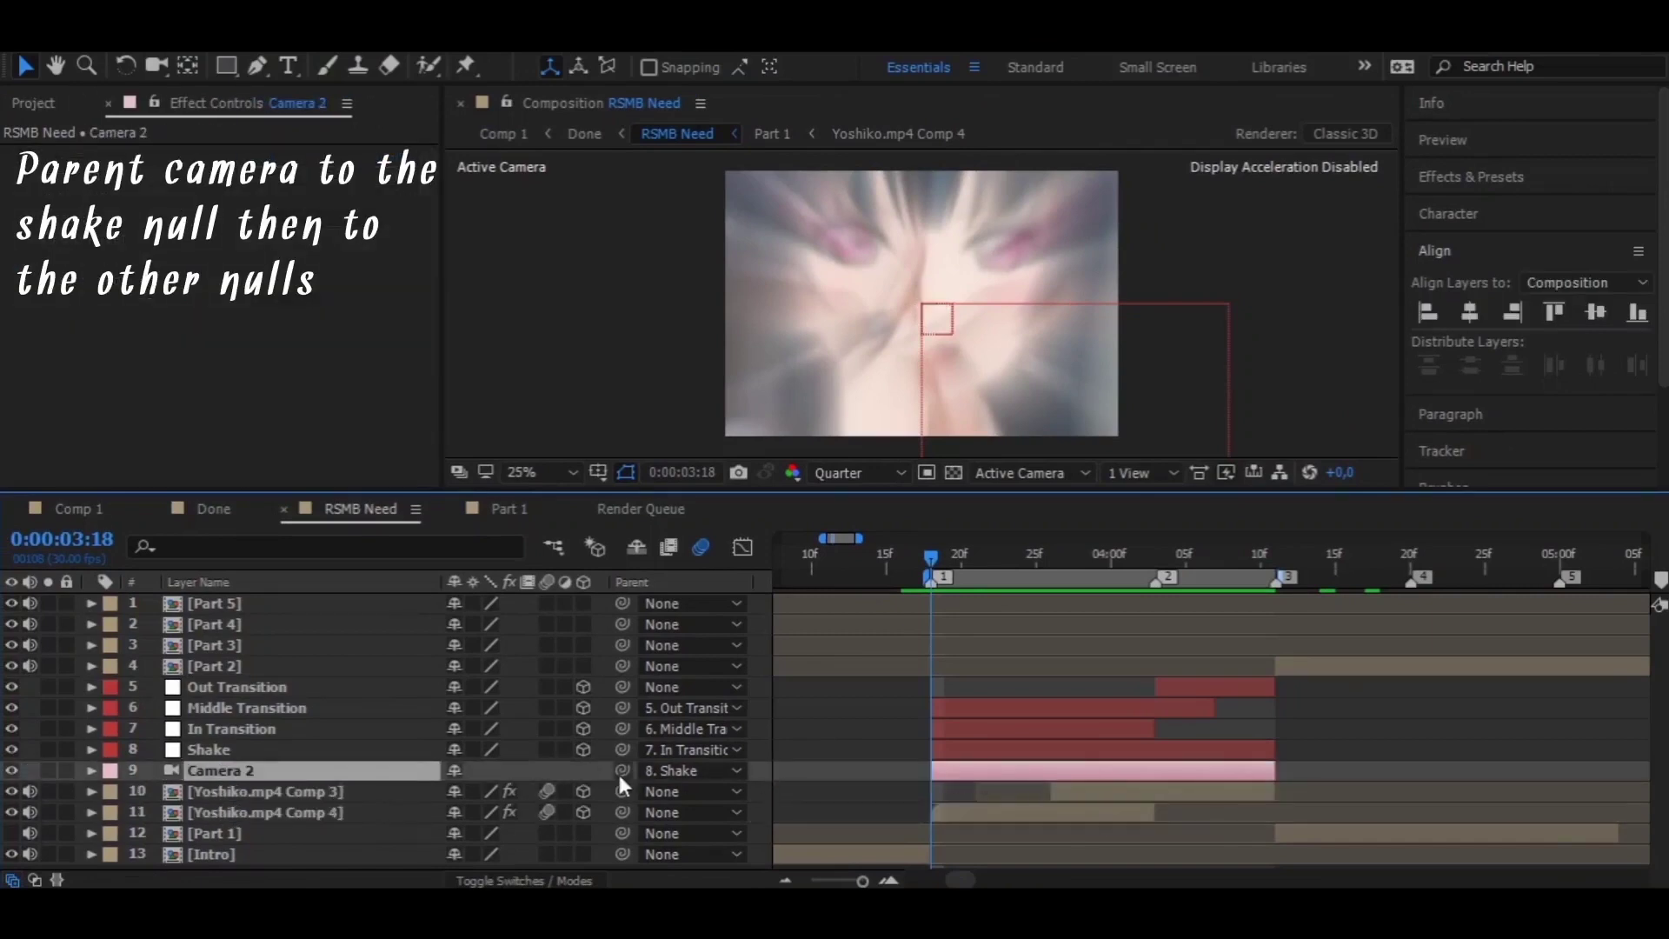
{"action": "left_click", "coordinate": [556, 766]}
{"action": "left_click", "coordinate": [961, 773]}
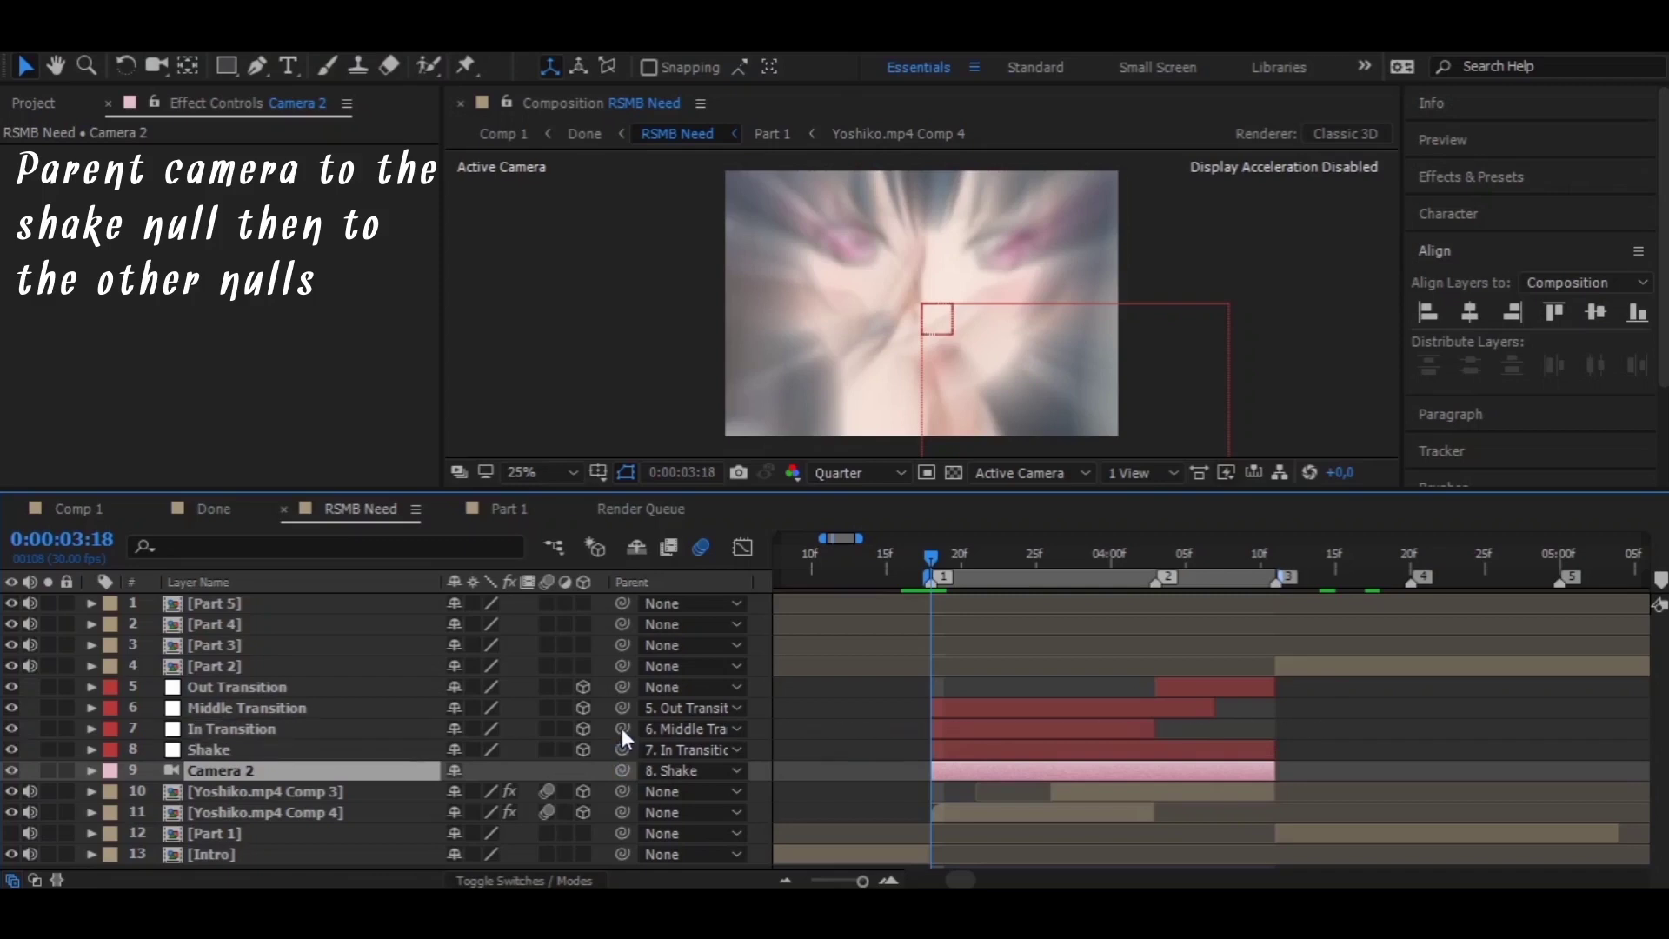
{"action": "left_click_drag", "start_coordinate": [617, 728], "coordinate": [626, 691]}
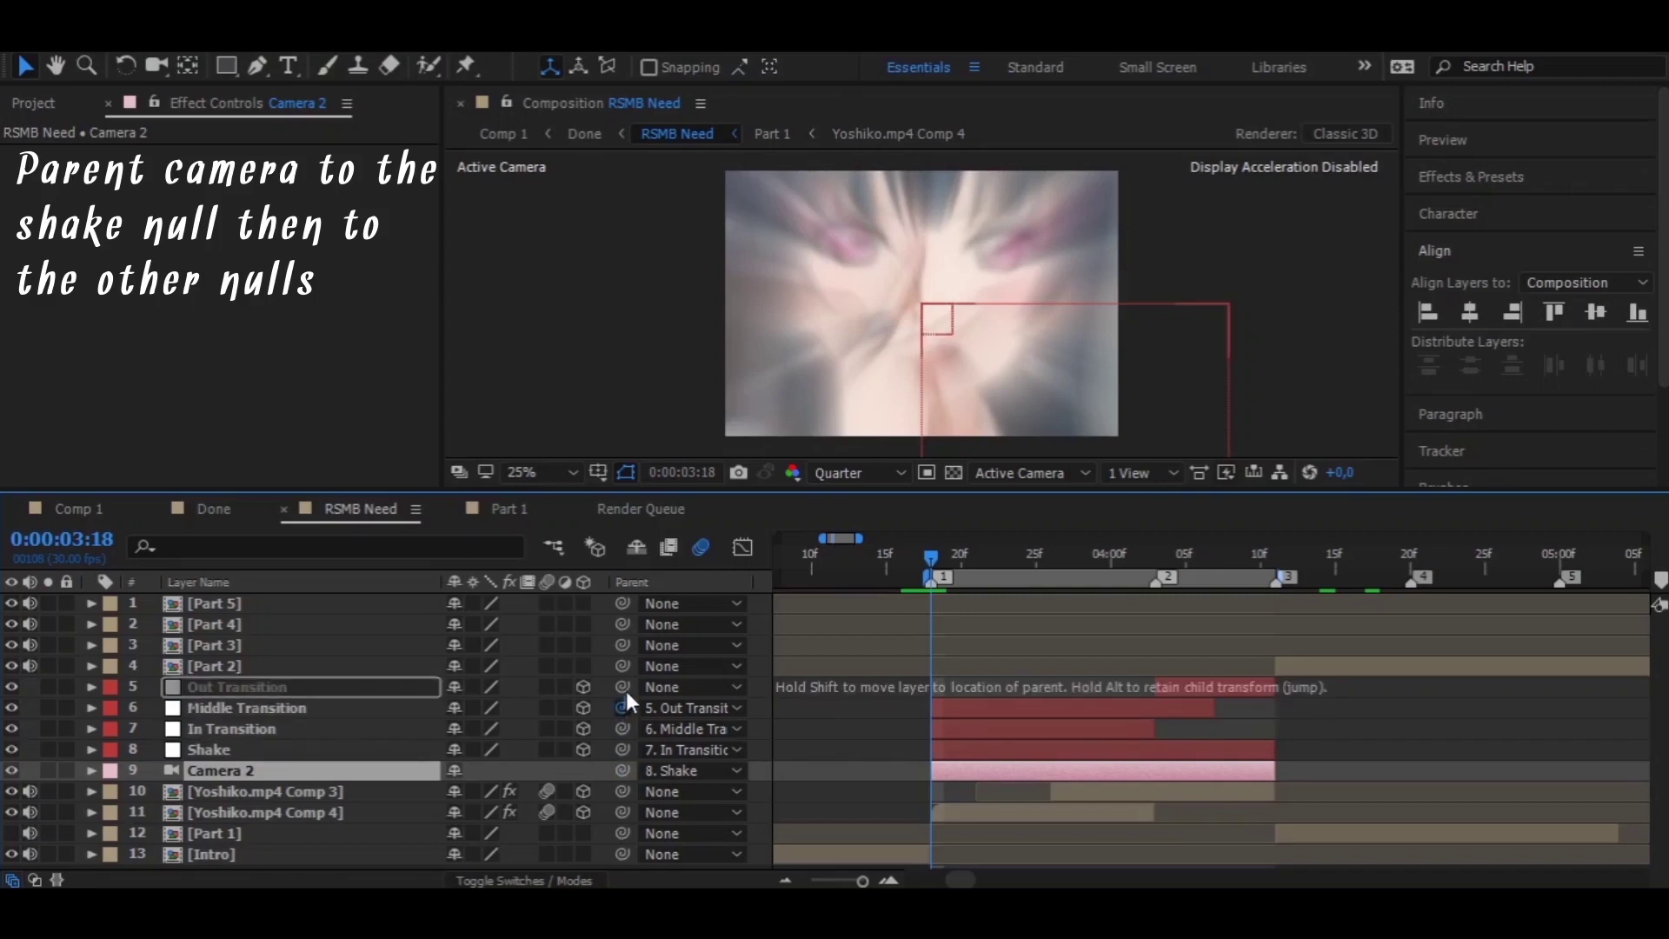
{"action": "left_click", "coordinate": [1099, 750]}
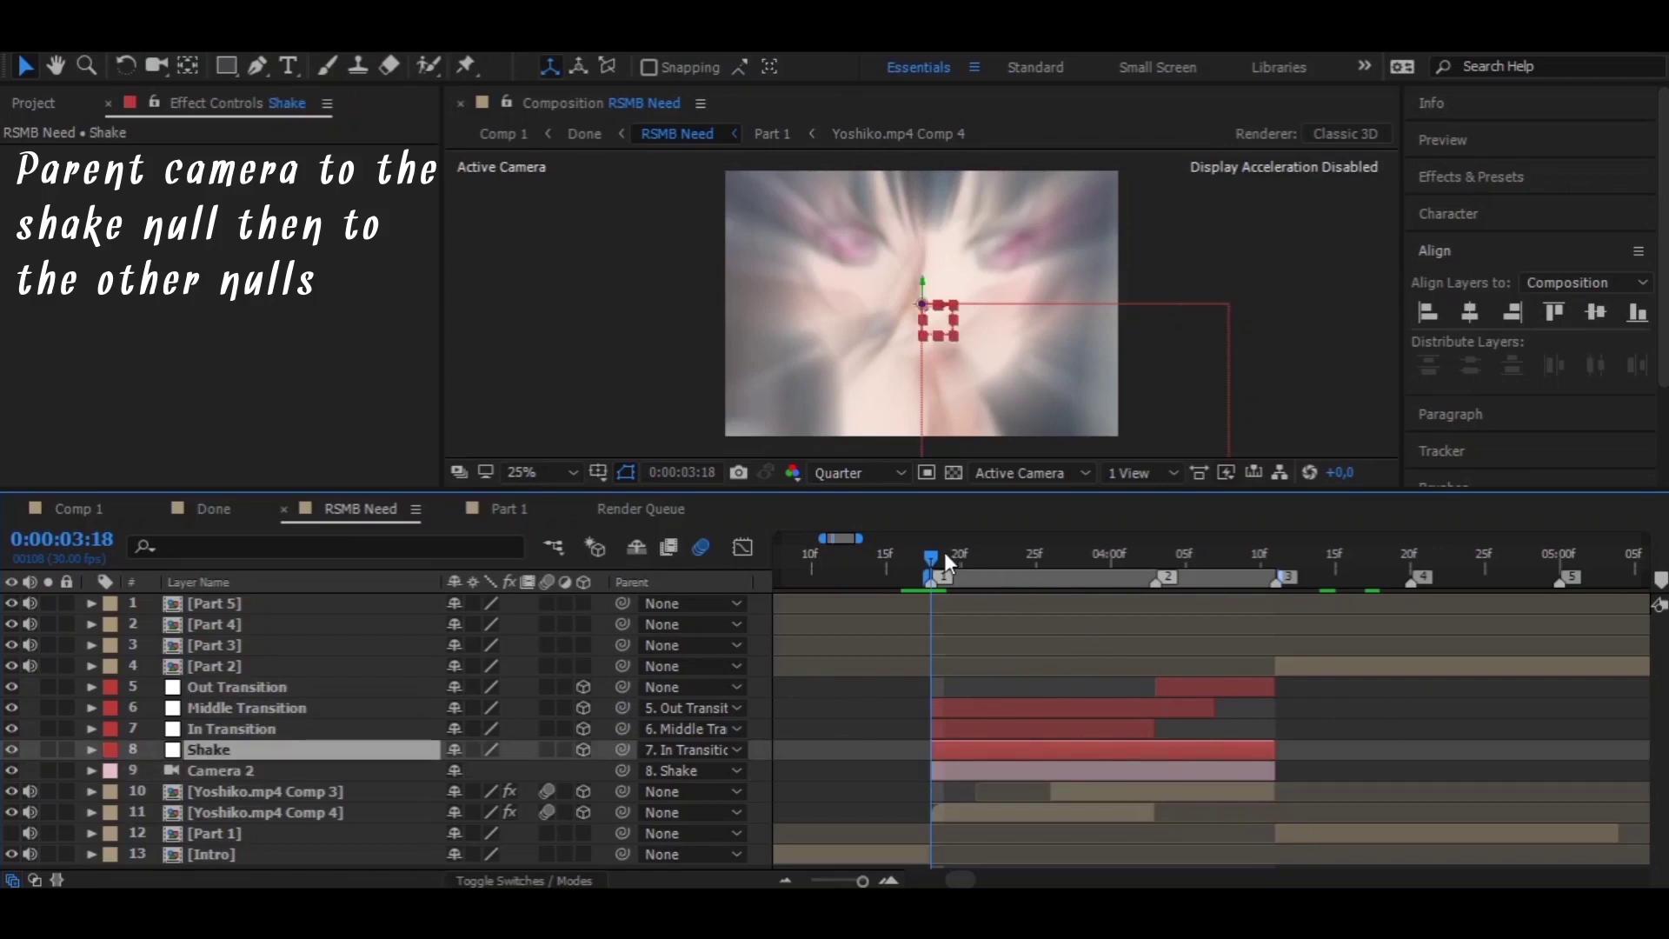
{"action": "key", "text": "space"}
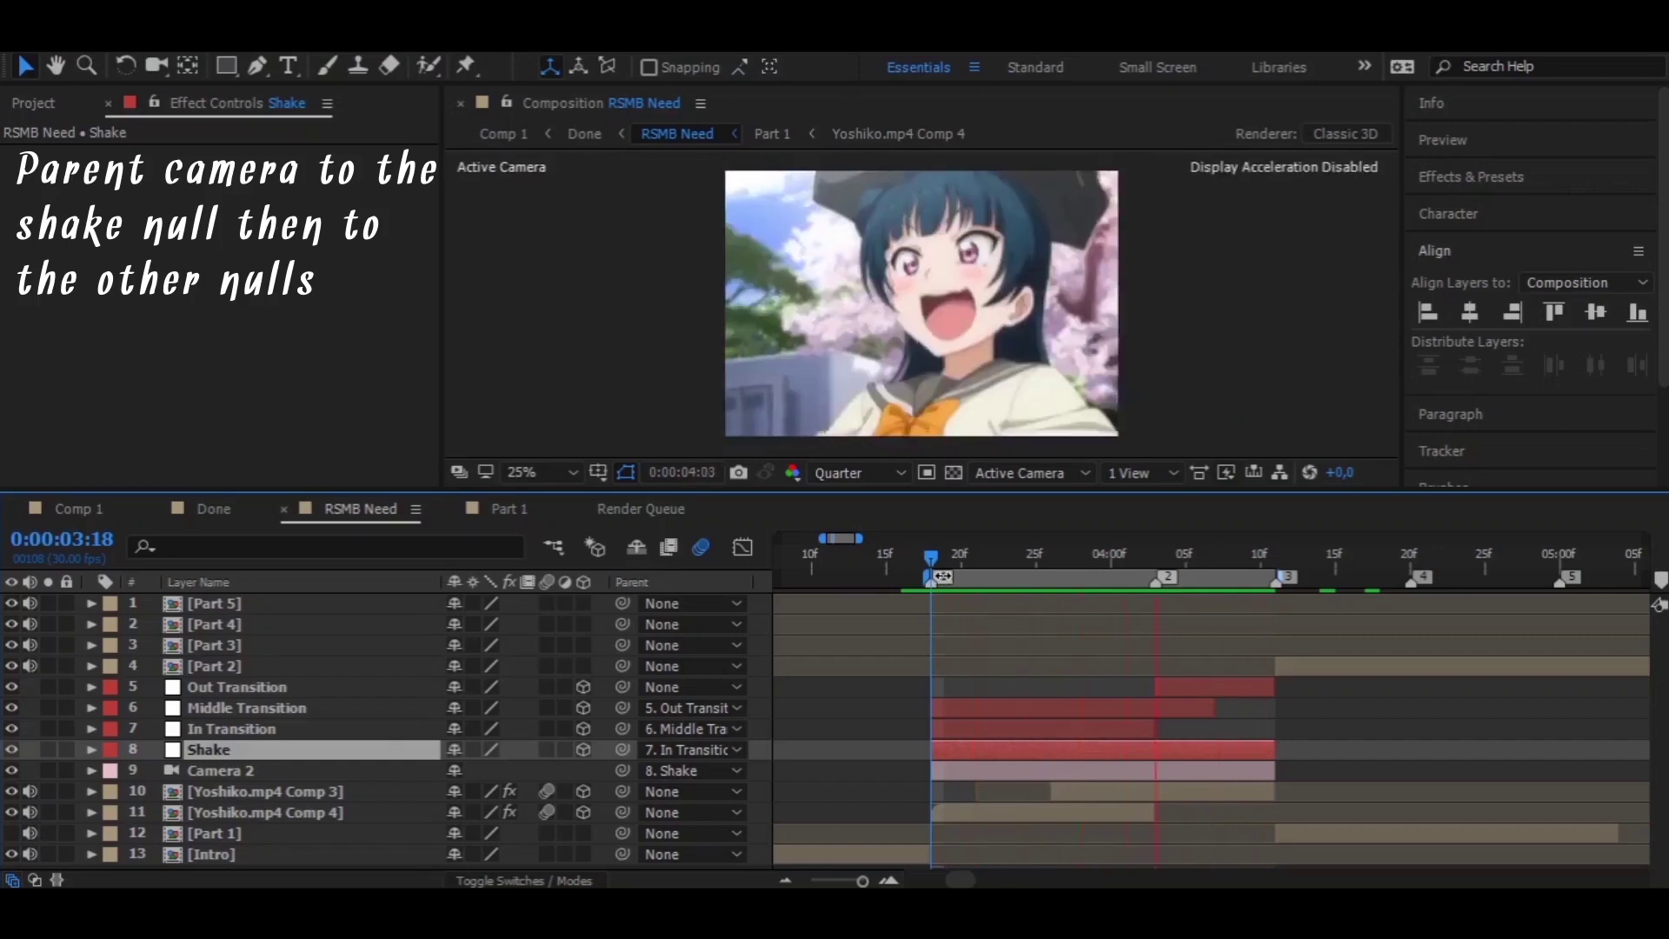
{"action": "left_click_drag", "start_coordinate": [924, 551], "coordinate": [1072, 567]}
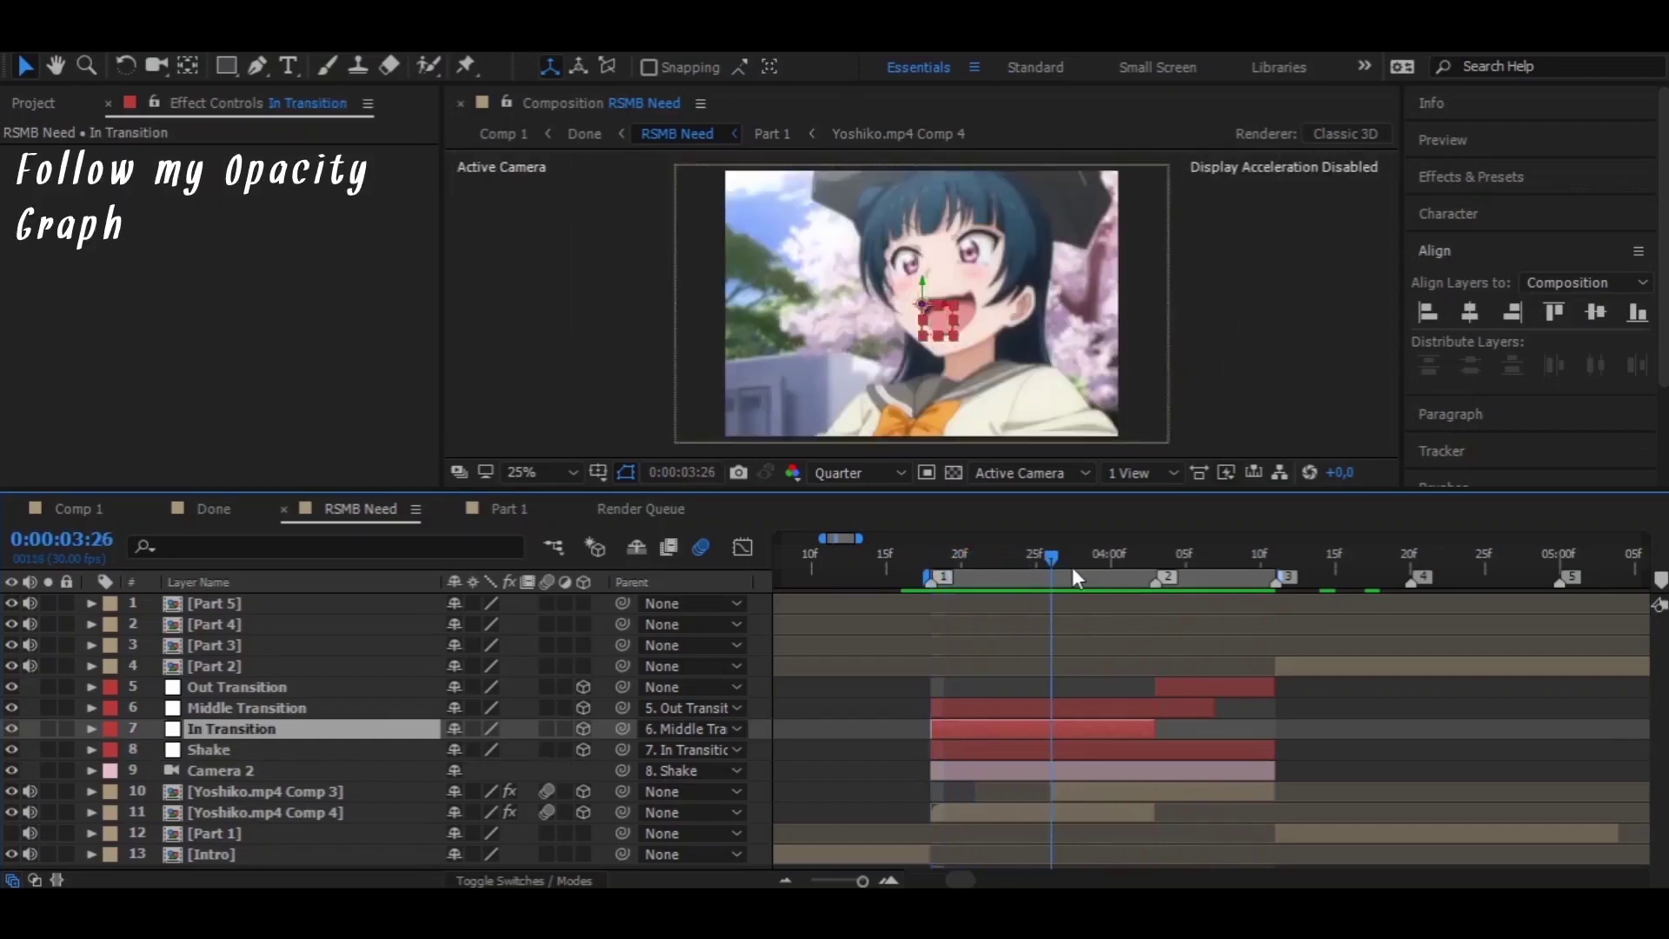
Keyframe Yoshiko.mp4 Comp 3's Opacity from 0% at 3:26 to 100% later, easy-eased with F9
{"action": "left_click", "coordinate": [883, 791]}
{"action": "key", "text": "t"}
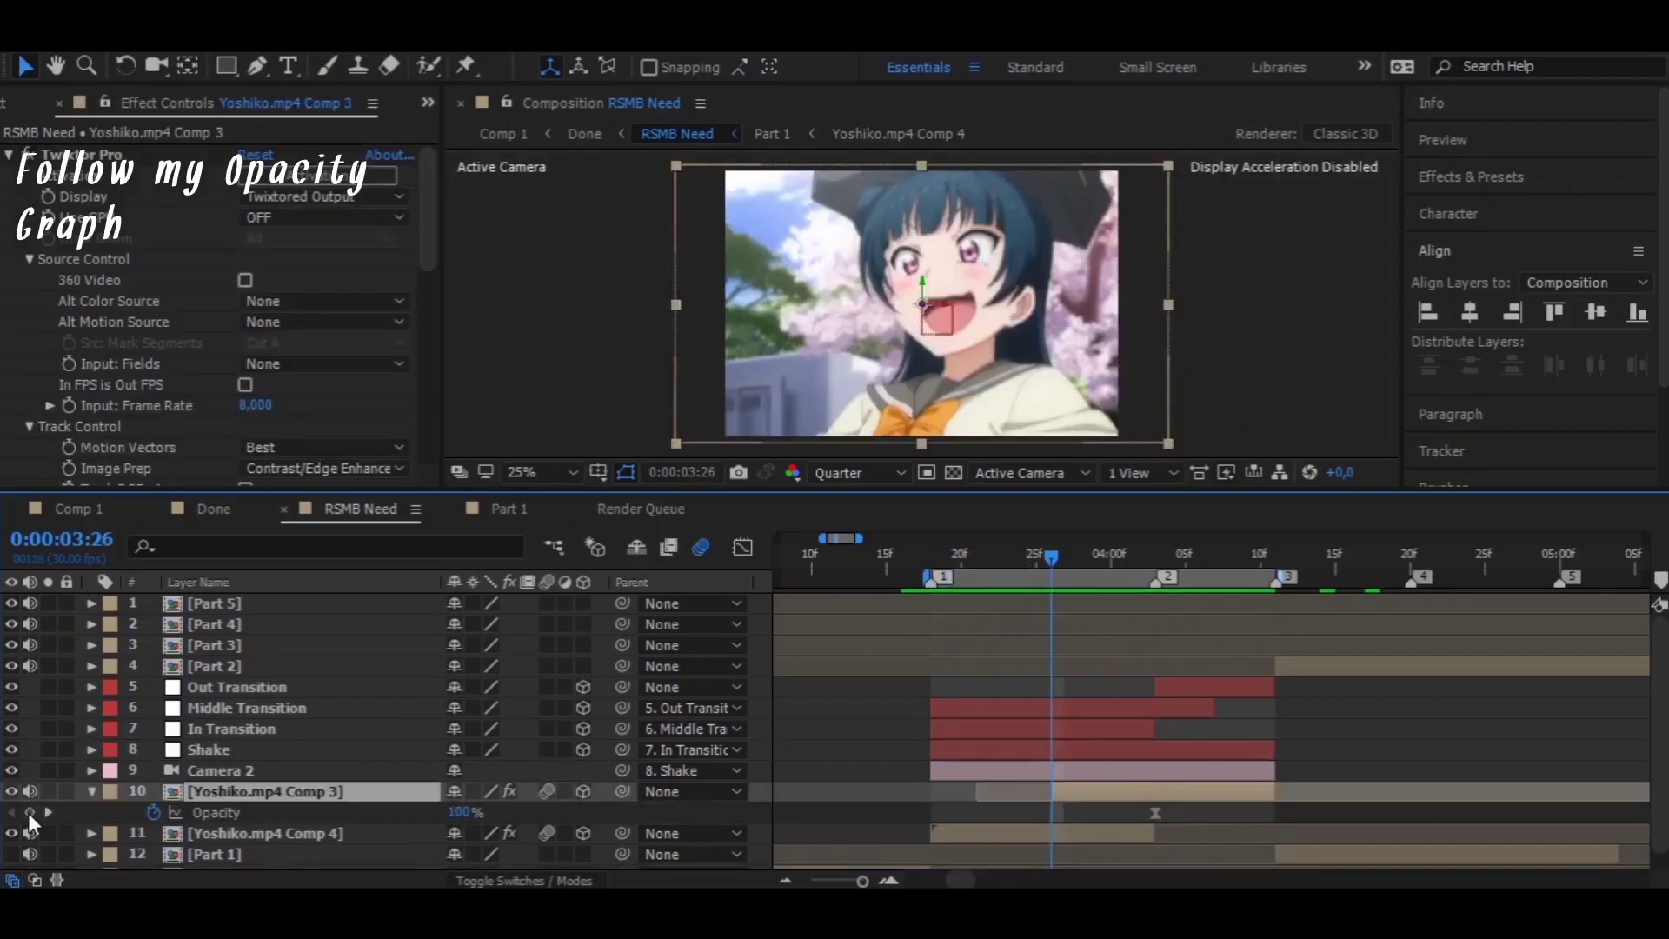
{"action": "left_click", "coordinate": [28, 811]}
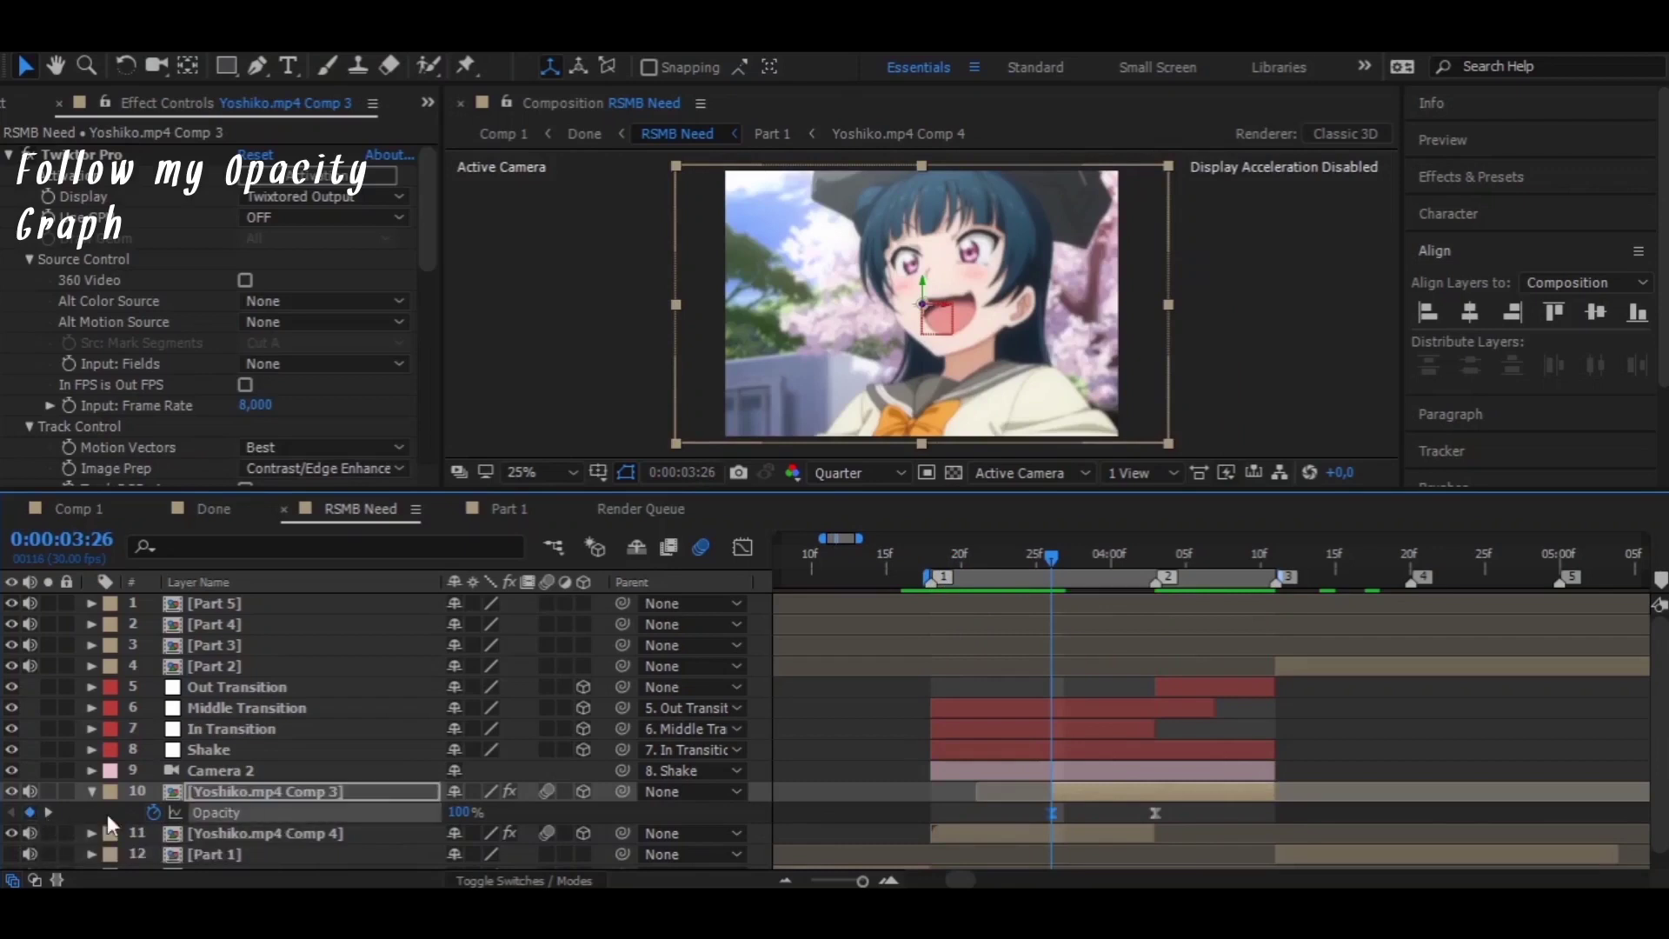
{"action": "left_click", "coordinate": [154, 811]}
{"action": "left_click", "coordinate": [154, 811]}
{"action": "left_click_drag", "start_coordinate": [1048, 814], "coordinate": [1153, 831]}
{"action": "left_click_drag", "start_coordinate": [463, 811], "coordinate": [283, 817]}
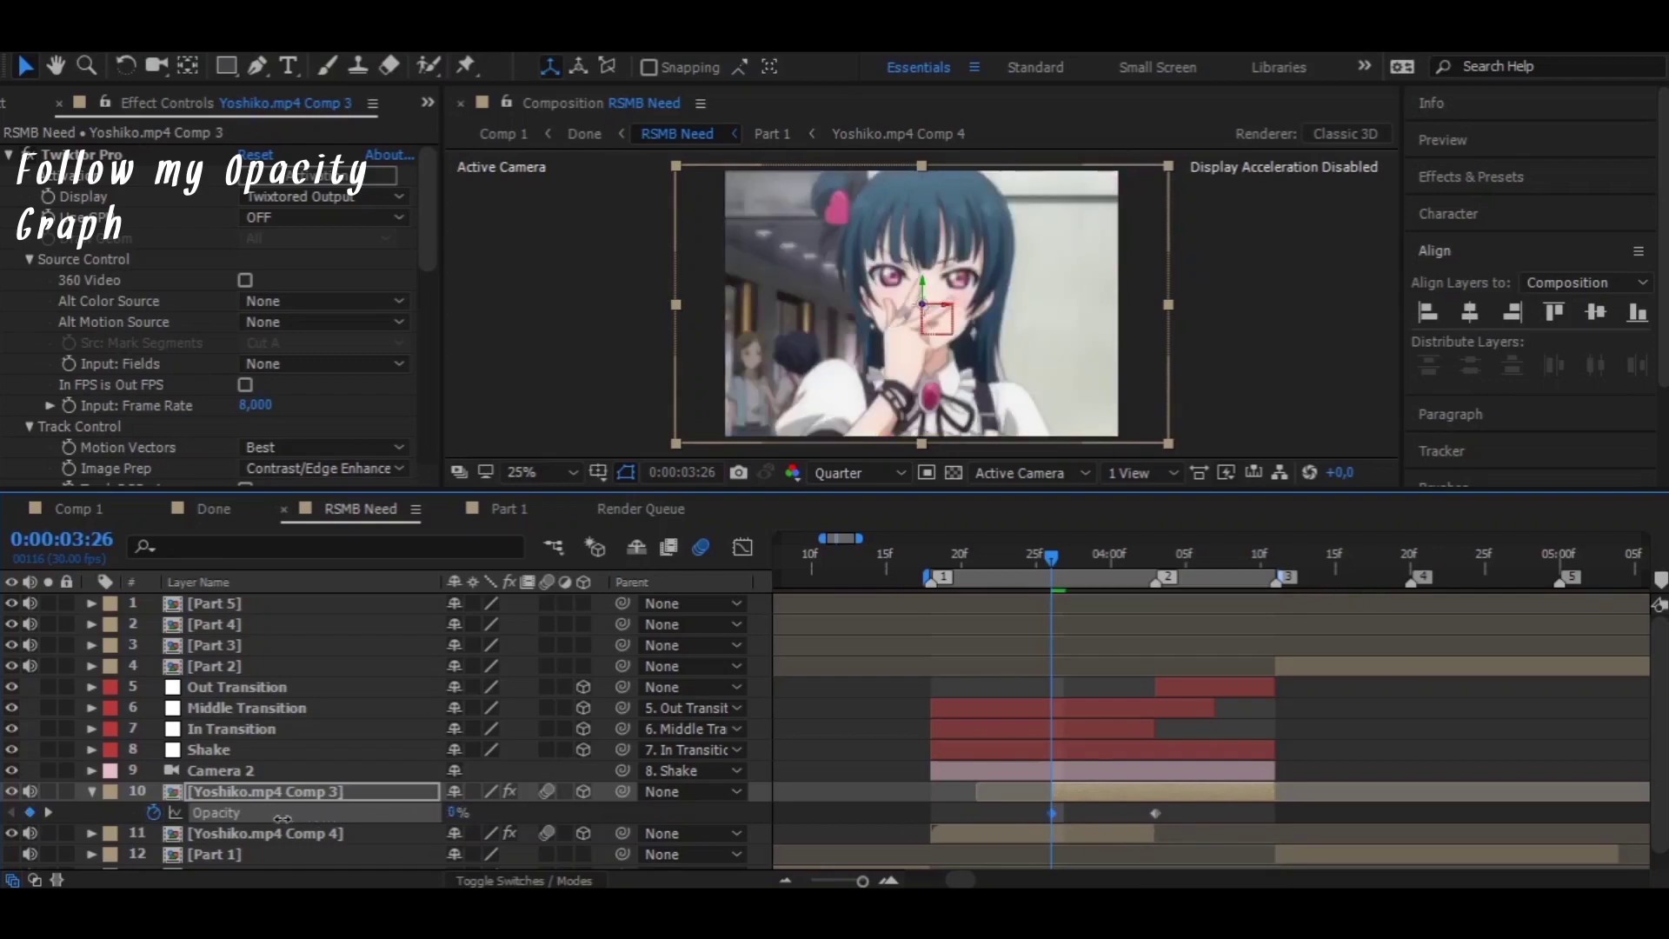
{"action": "left_click_drag", "start_coordinate": [1014, 808], "coordinate": [1185, 821]}
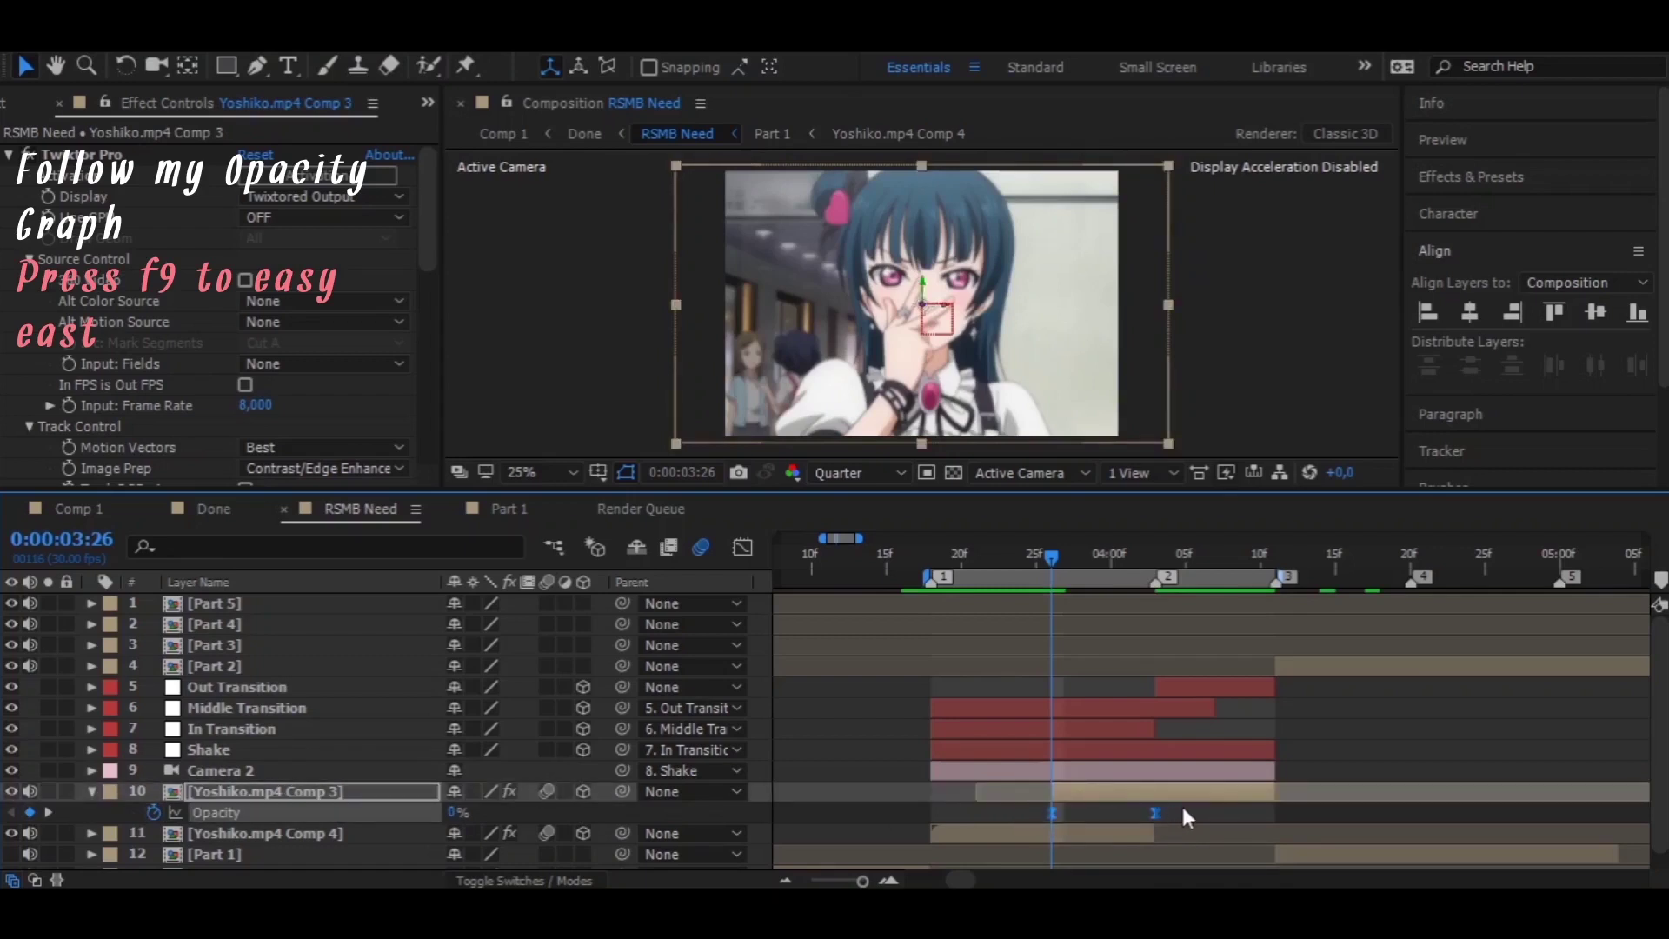
{"action": "key", "text": "F9"}
{"action": "left_click", "coordinate": [749, 550]}
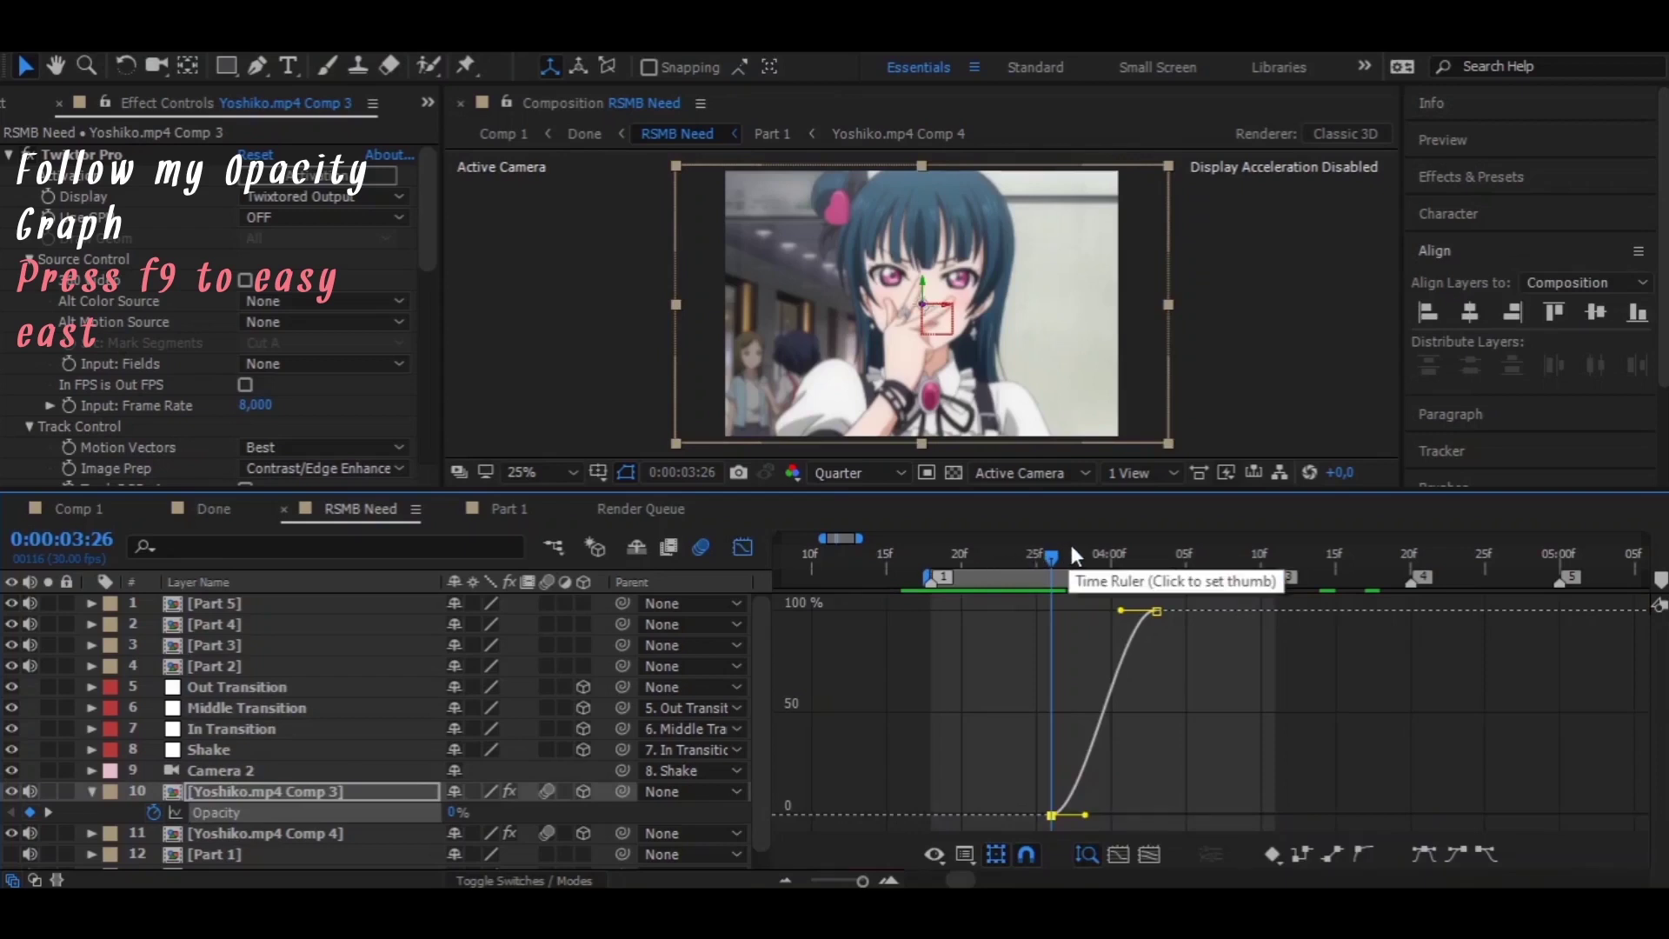
Drag the Opacity ease handles so the fade lingers near 0% then climbs steeply to 100%
{"action": "key", "text": "equal"}
{"action": "mouse_move", "coordinate": [1065, 559]}
{"action": "left_mouse_down"}
{"action": "mouse_move", "coordinate": [1224, 612]}
{"action": "mouse_move", "coordinate": [1298, 660]}
{"action": "left_mouse_up"}
{"action": "key", "text": "equal"}
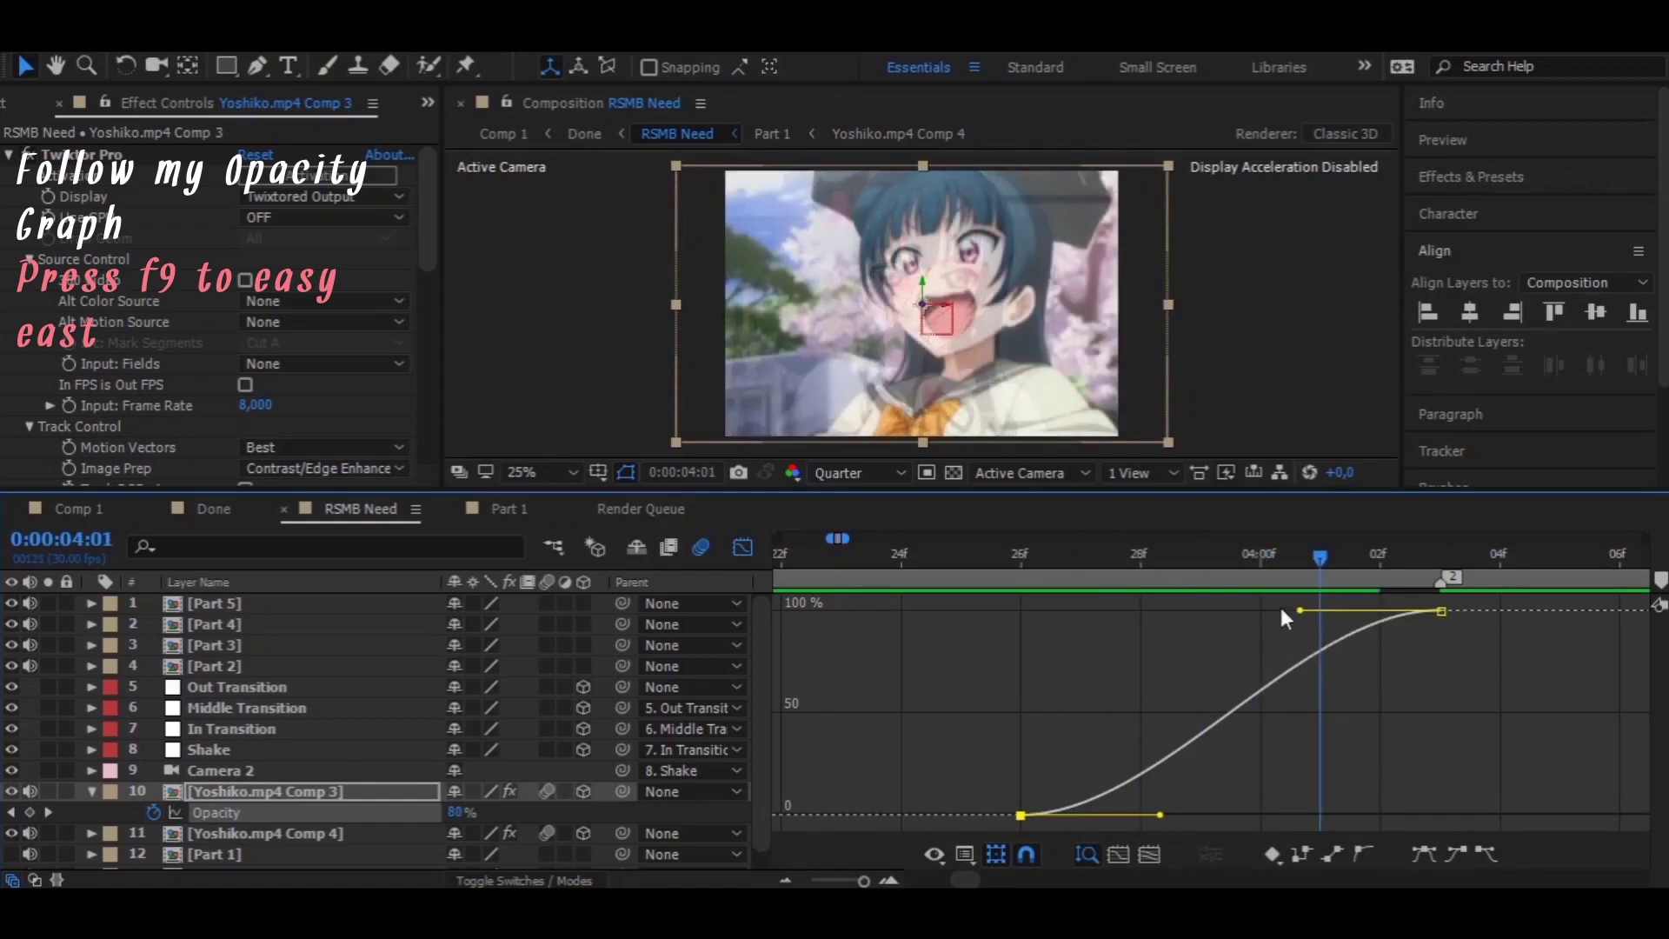
{"action": "left_click_drag", "start_coordinate": [1301, 612], "coordinate": [1321, 612]}
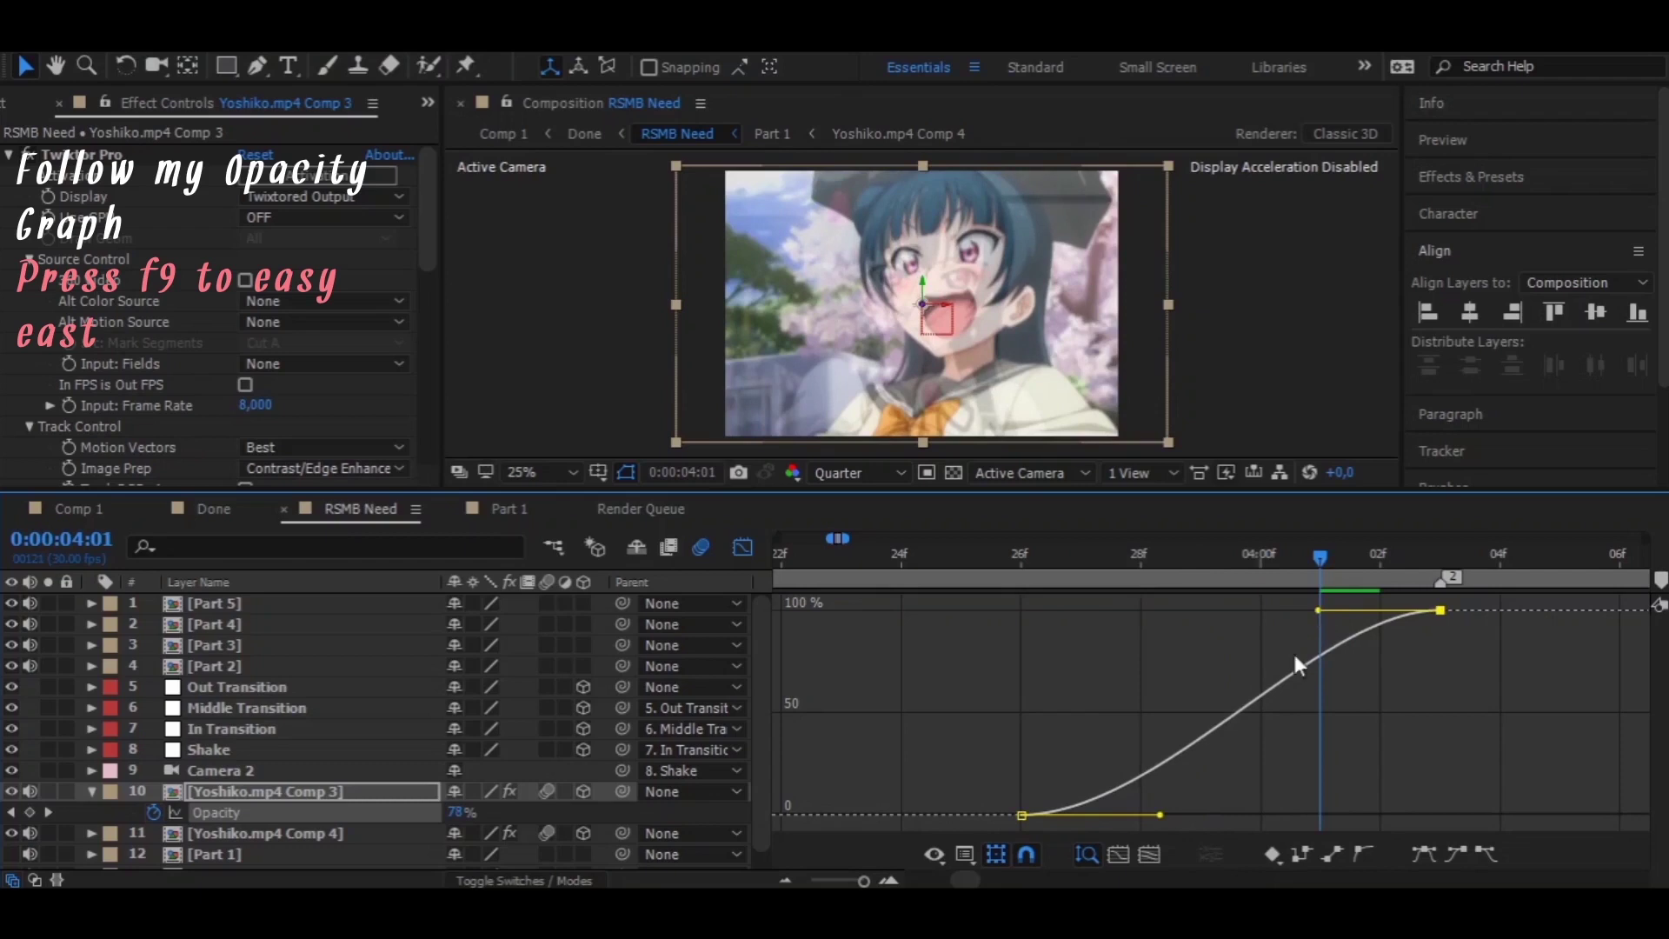
{"action": "left_click_drag", "start_coordinate": [1161, 815], "coordinate": [1320, 814]}
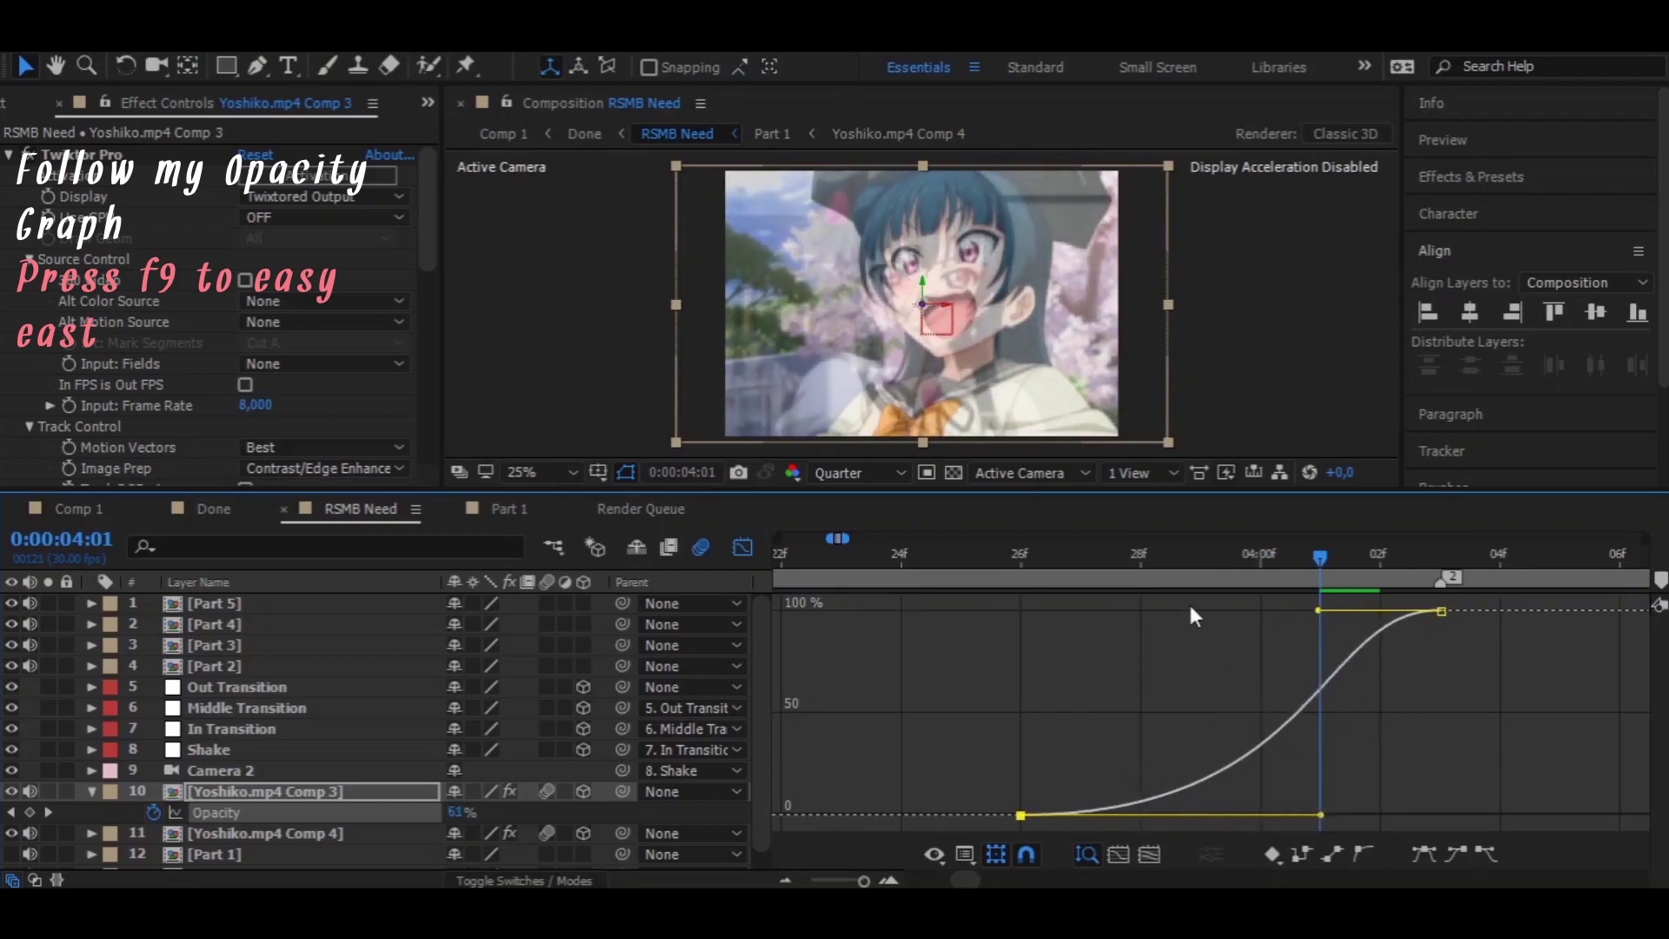
Preview the reshaped opacity fade starting from 3:19
{"action": "key", "text": "minus"}
{"action": "key", "text": "minus"}
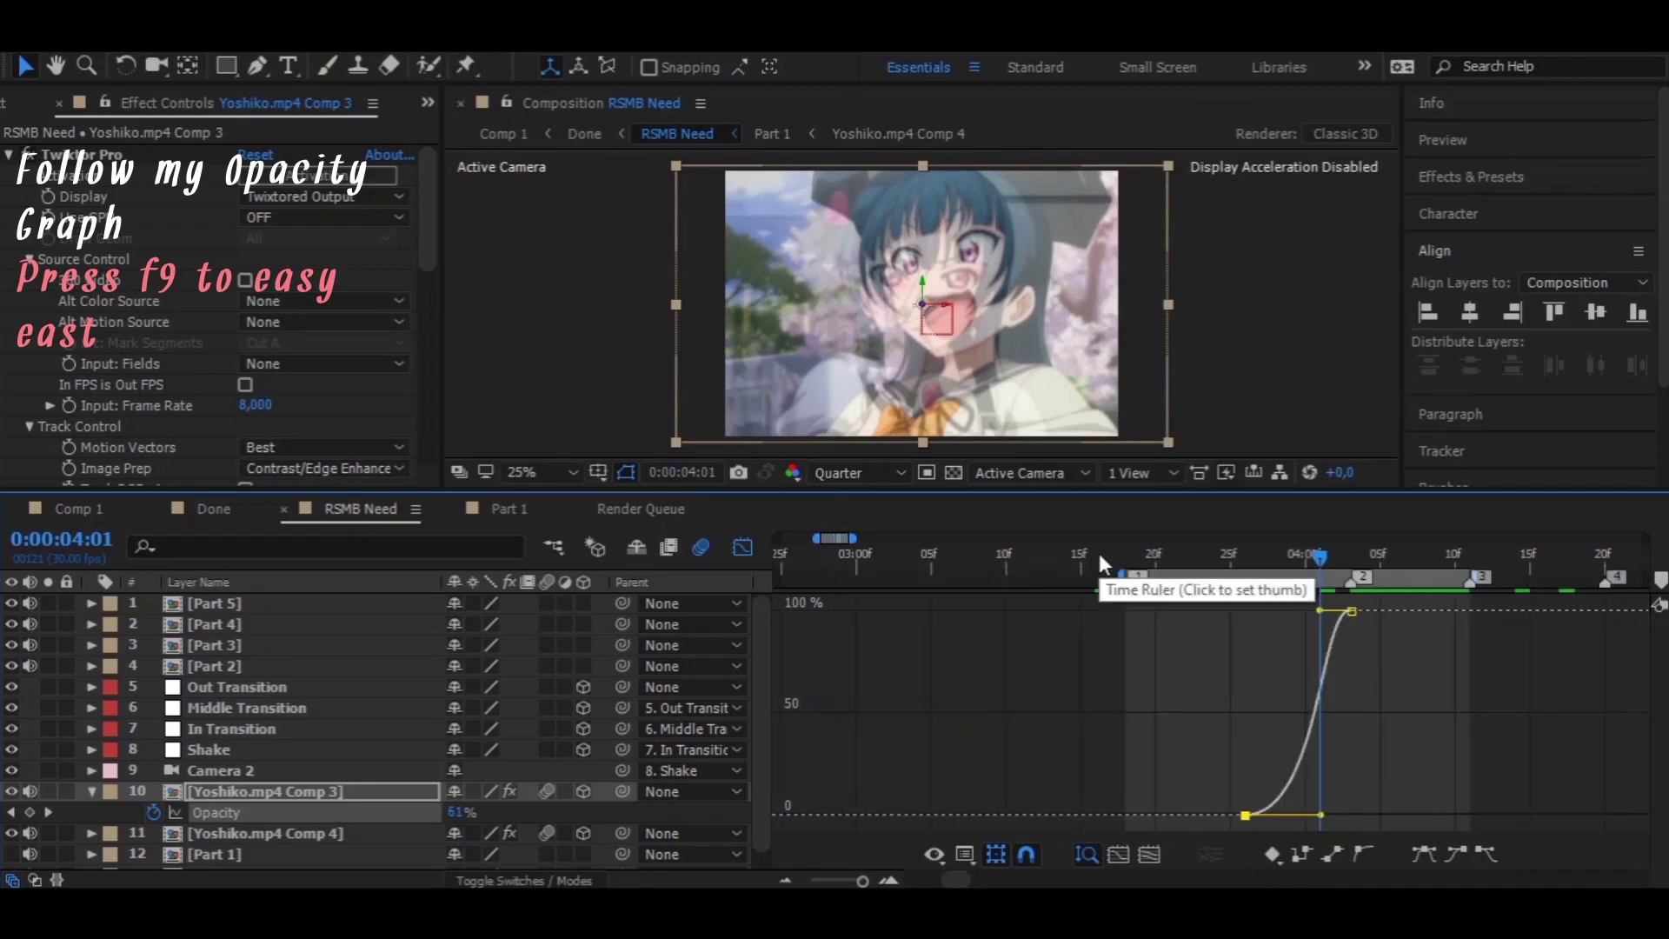
{"action": "left_click", "coordinate": [1141, 556]}
{"action": "key", "text": "space"}
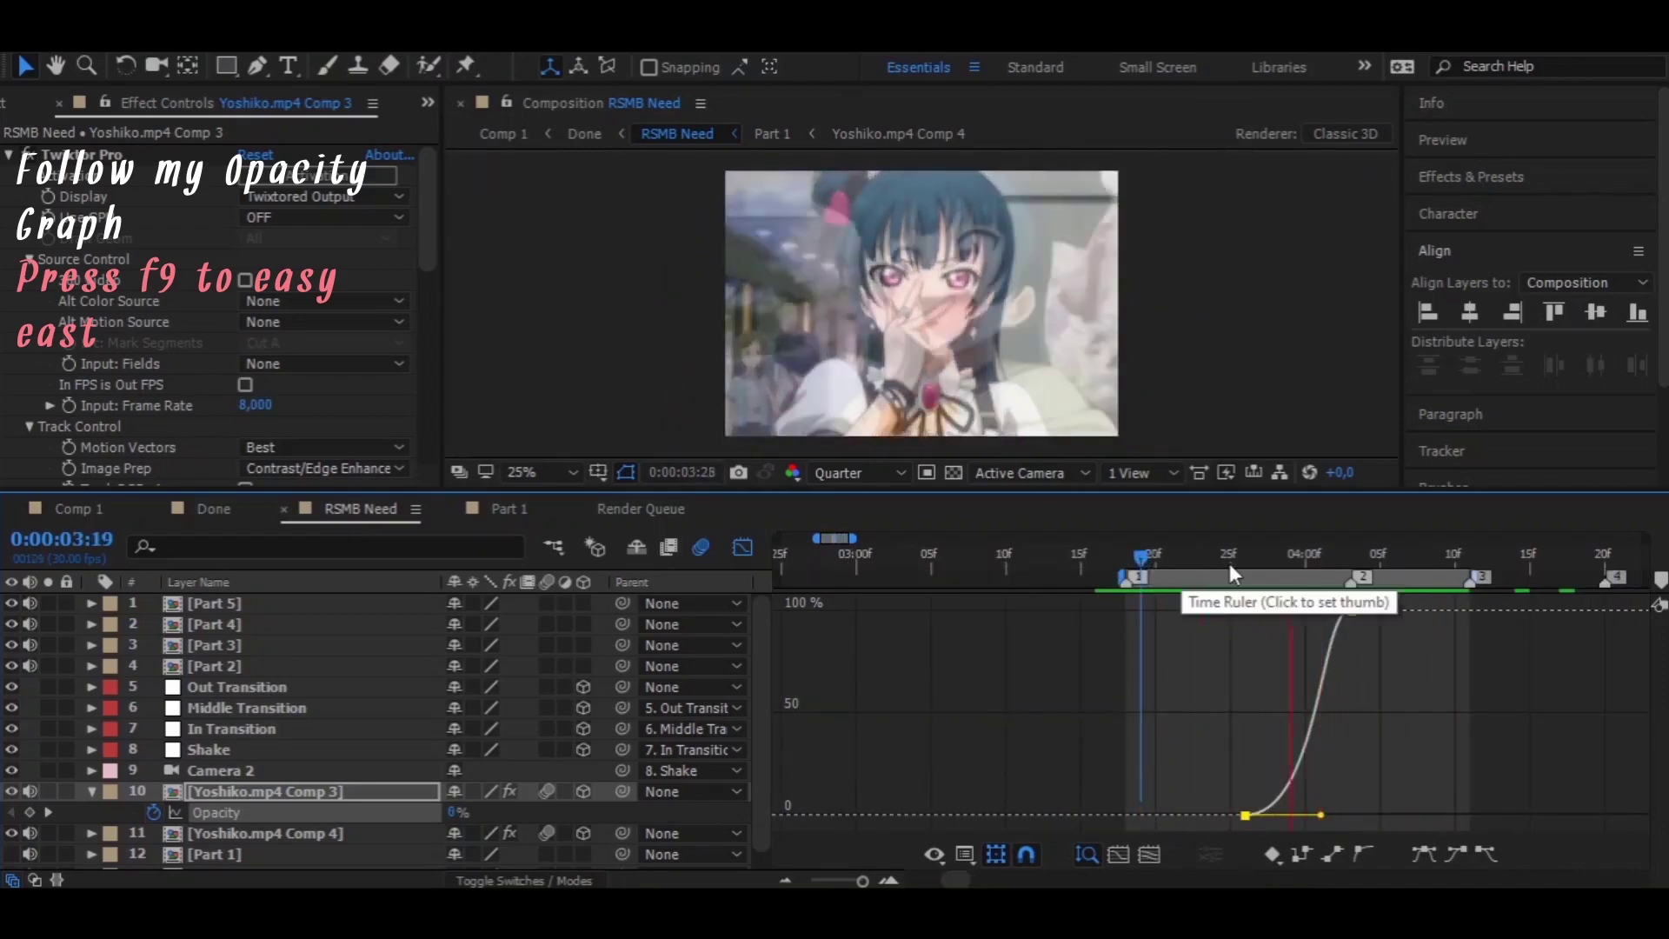
{"action": "left_click_drag", "start_coordinate": [1311, 573], "coordinate": [1217, 573]}
Return to layer bars, move to frame 3:26 and select the Middle Transition null
{"action": "key", "text": "shift+F3"}
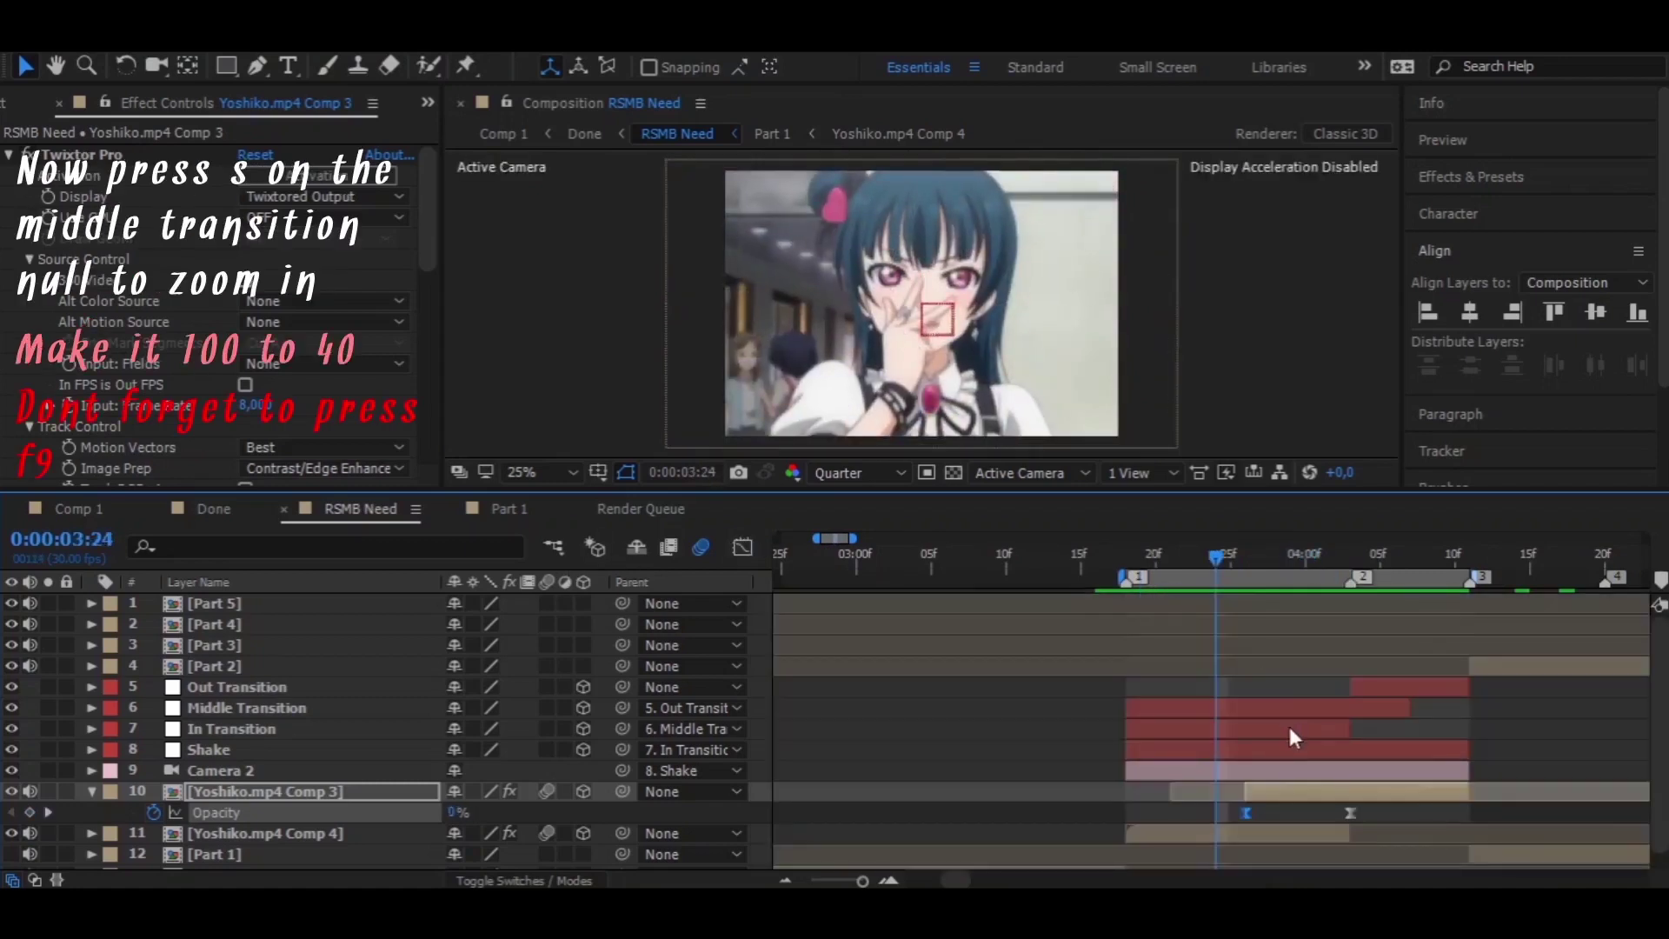
{"action": "left_click", "coordinate": [1274, 732]}
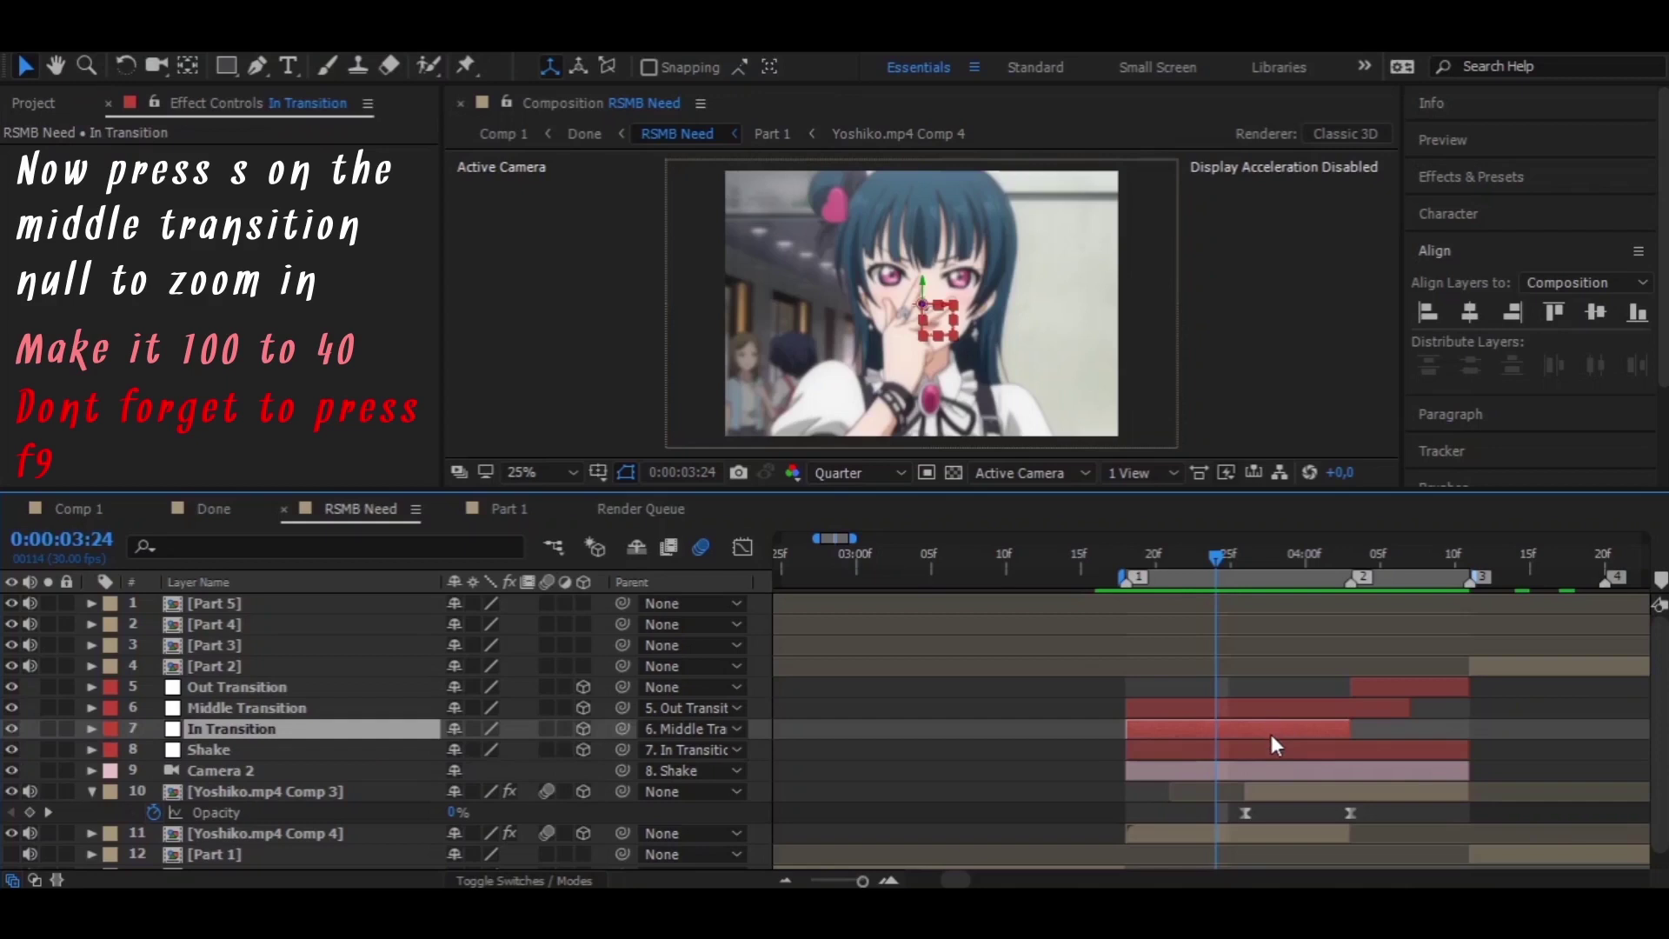
{"action": "key", "text": "equal"}
{"action": "left_click_drag", "start_coordinate": [1201, 561], "coordinate": [1276, 584]}
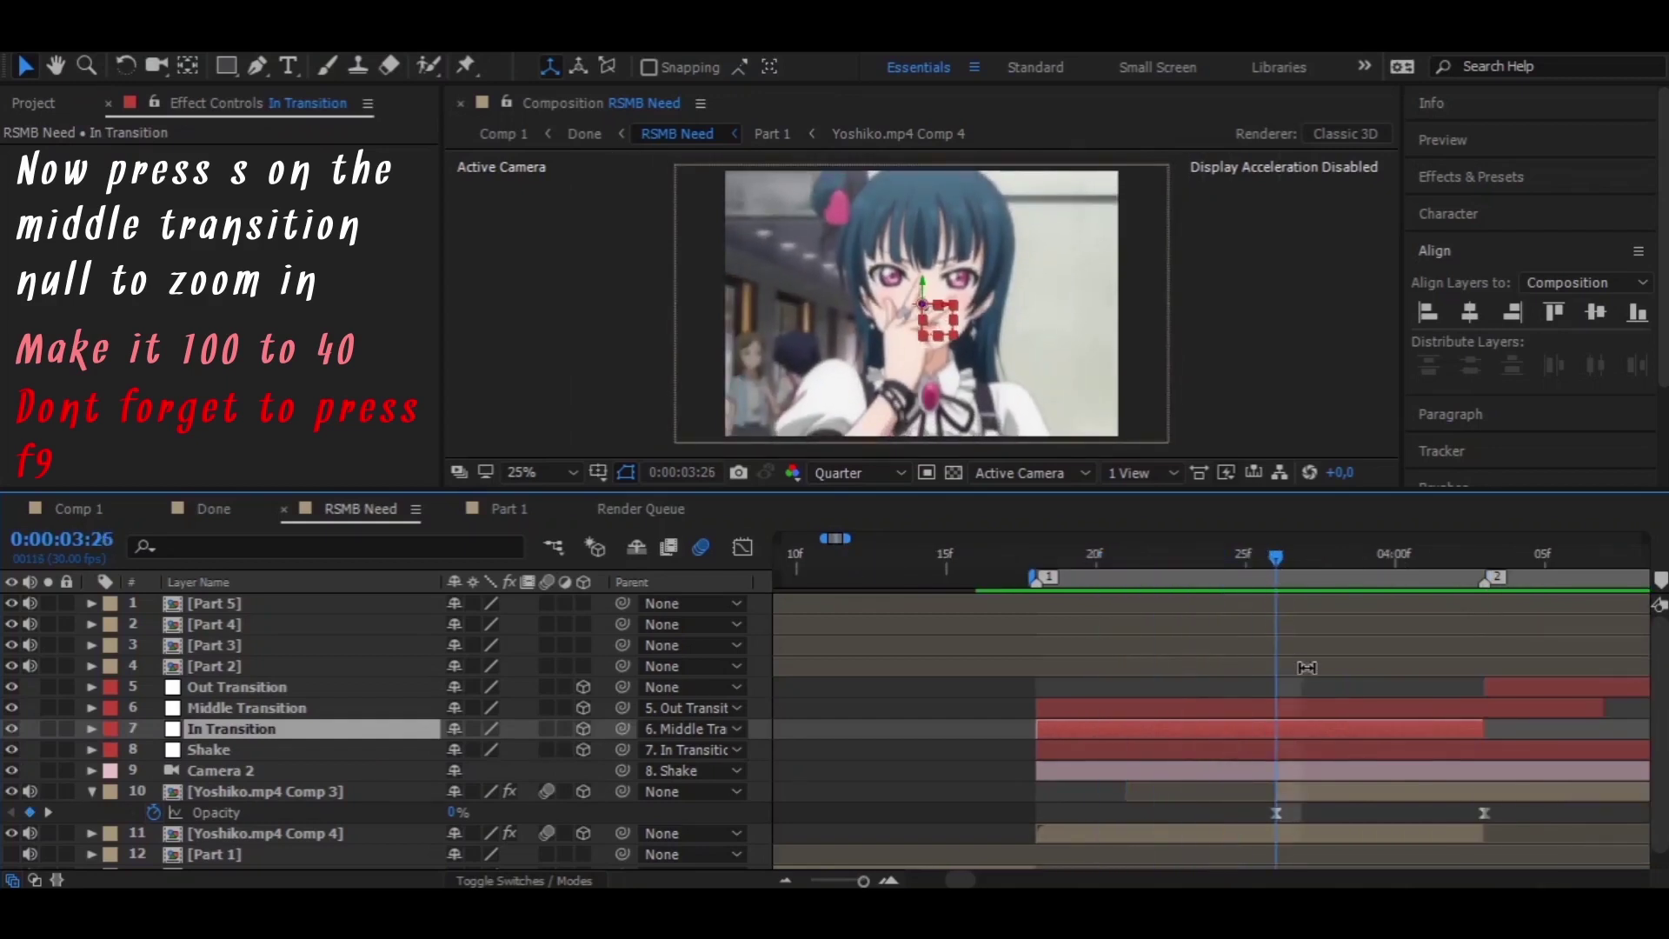
{"action": "left_click", "coordinate": [1307, 704]}
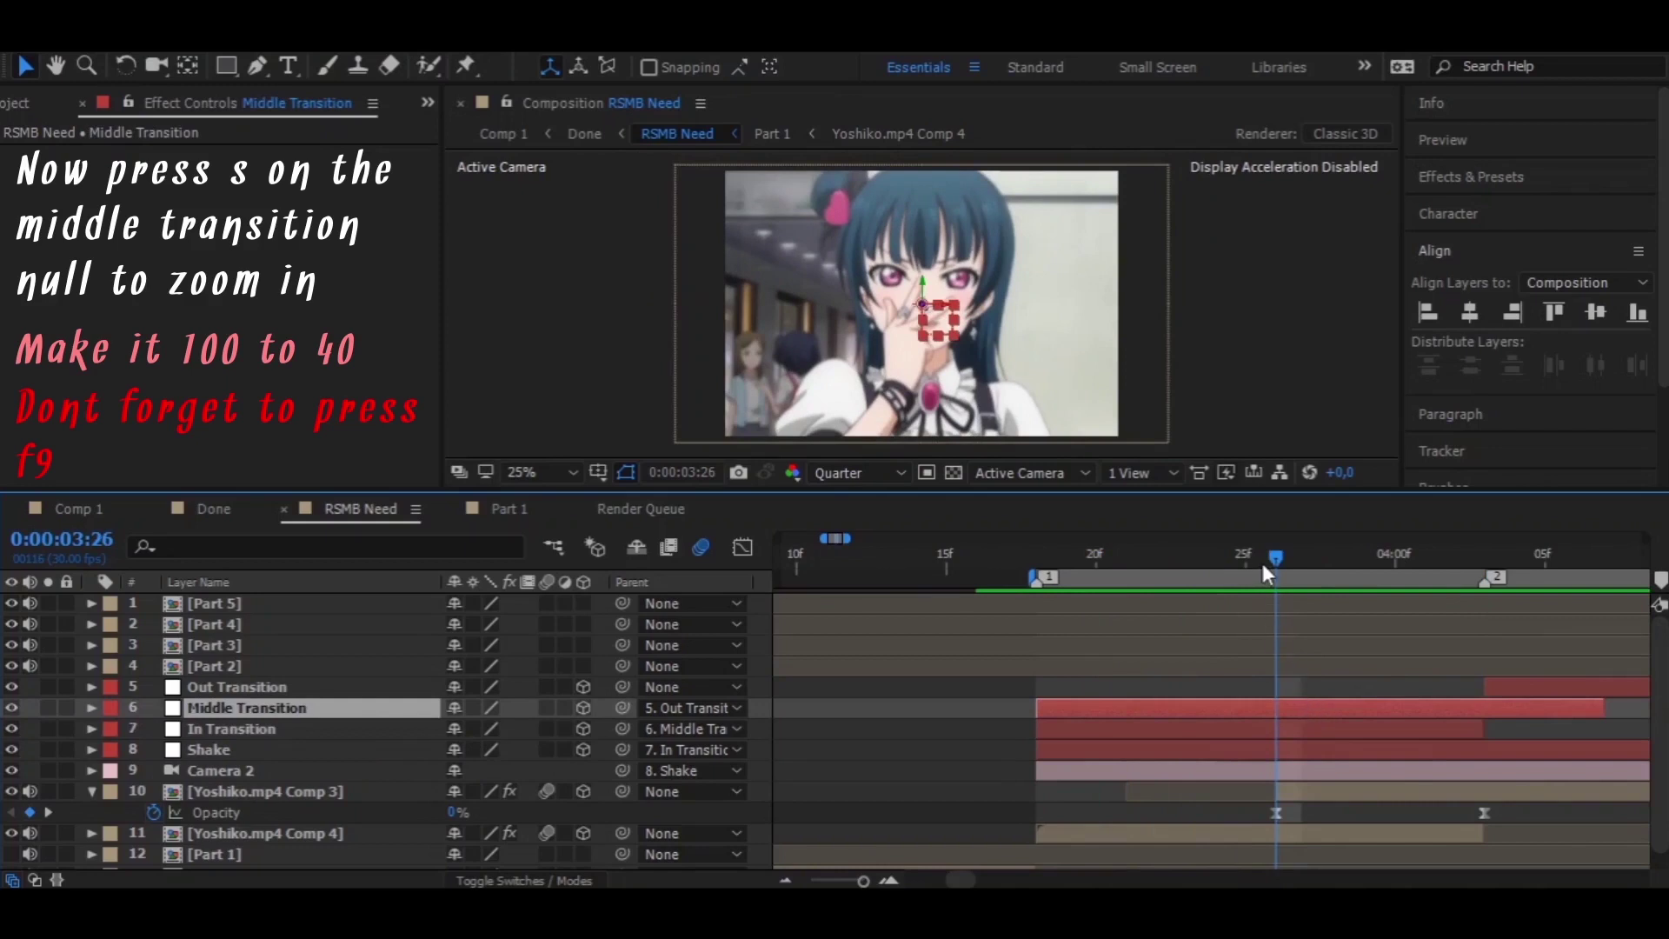
{"action": "left_click", "coordinate": [1202, 728]}
{"action": "key", "text": "s"}
{"action": "left_click", "coordinate": [1203, 710]}
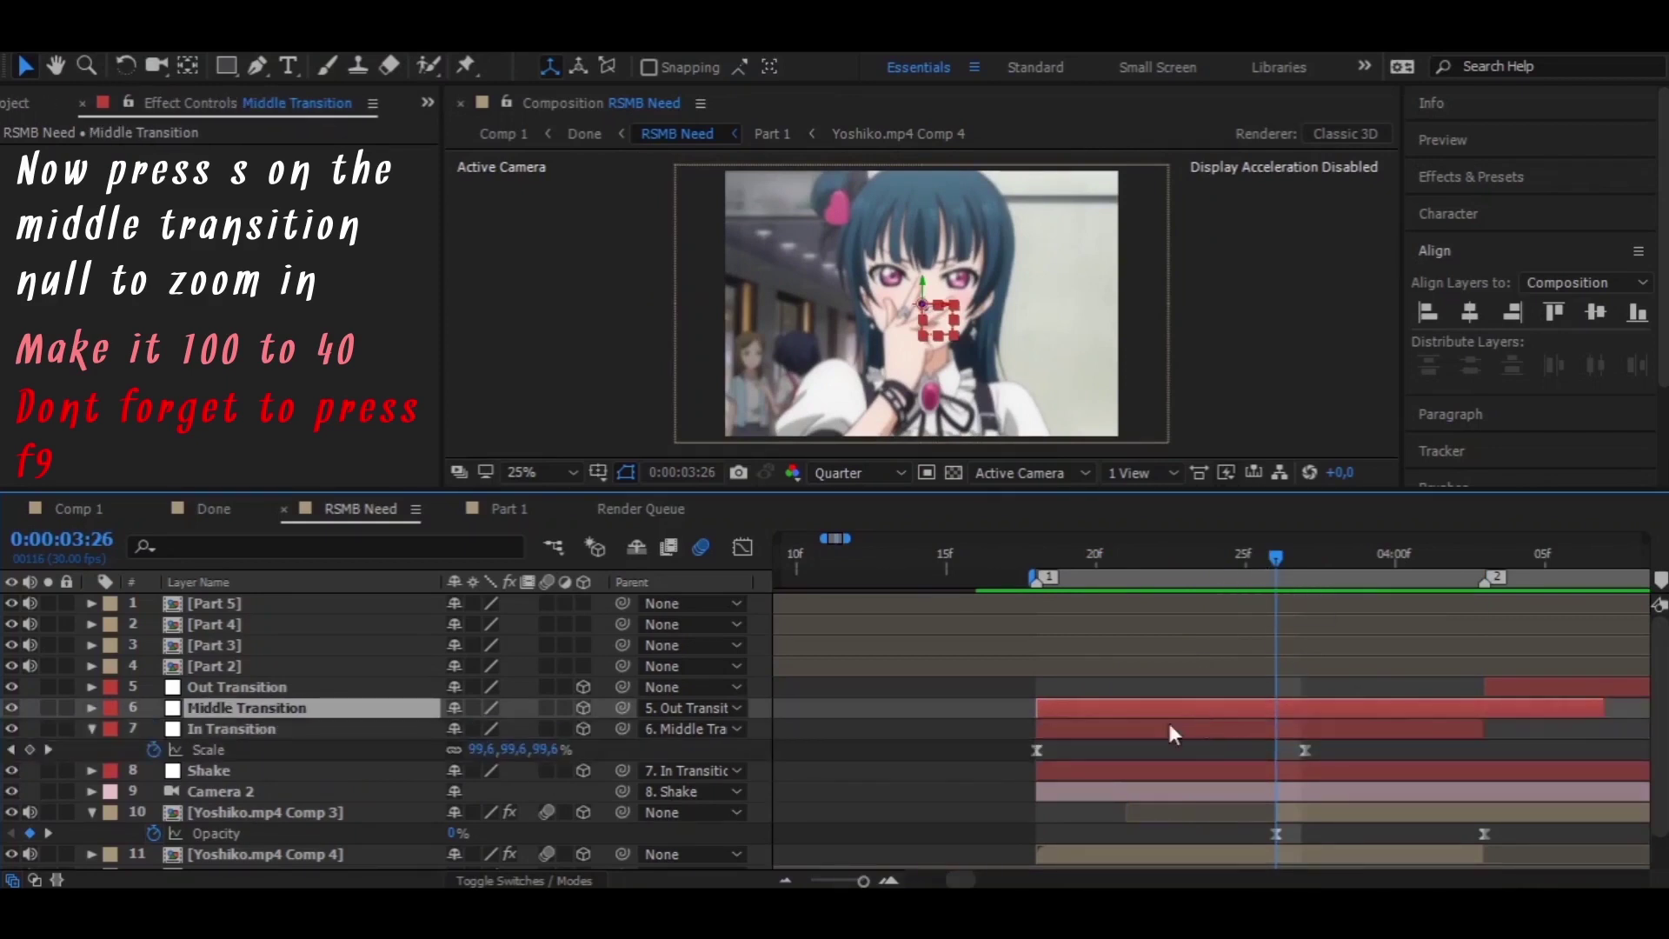
{"action": "left_click", "coordinate": [93, 730]}
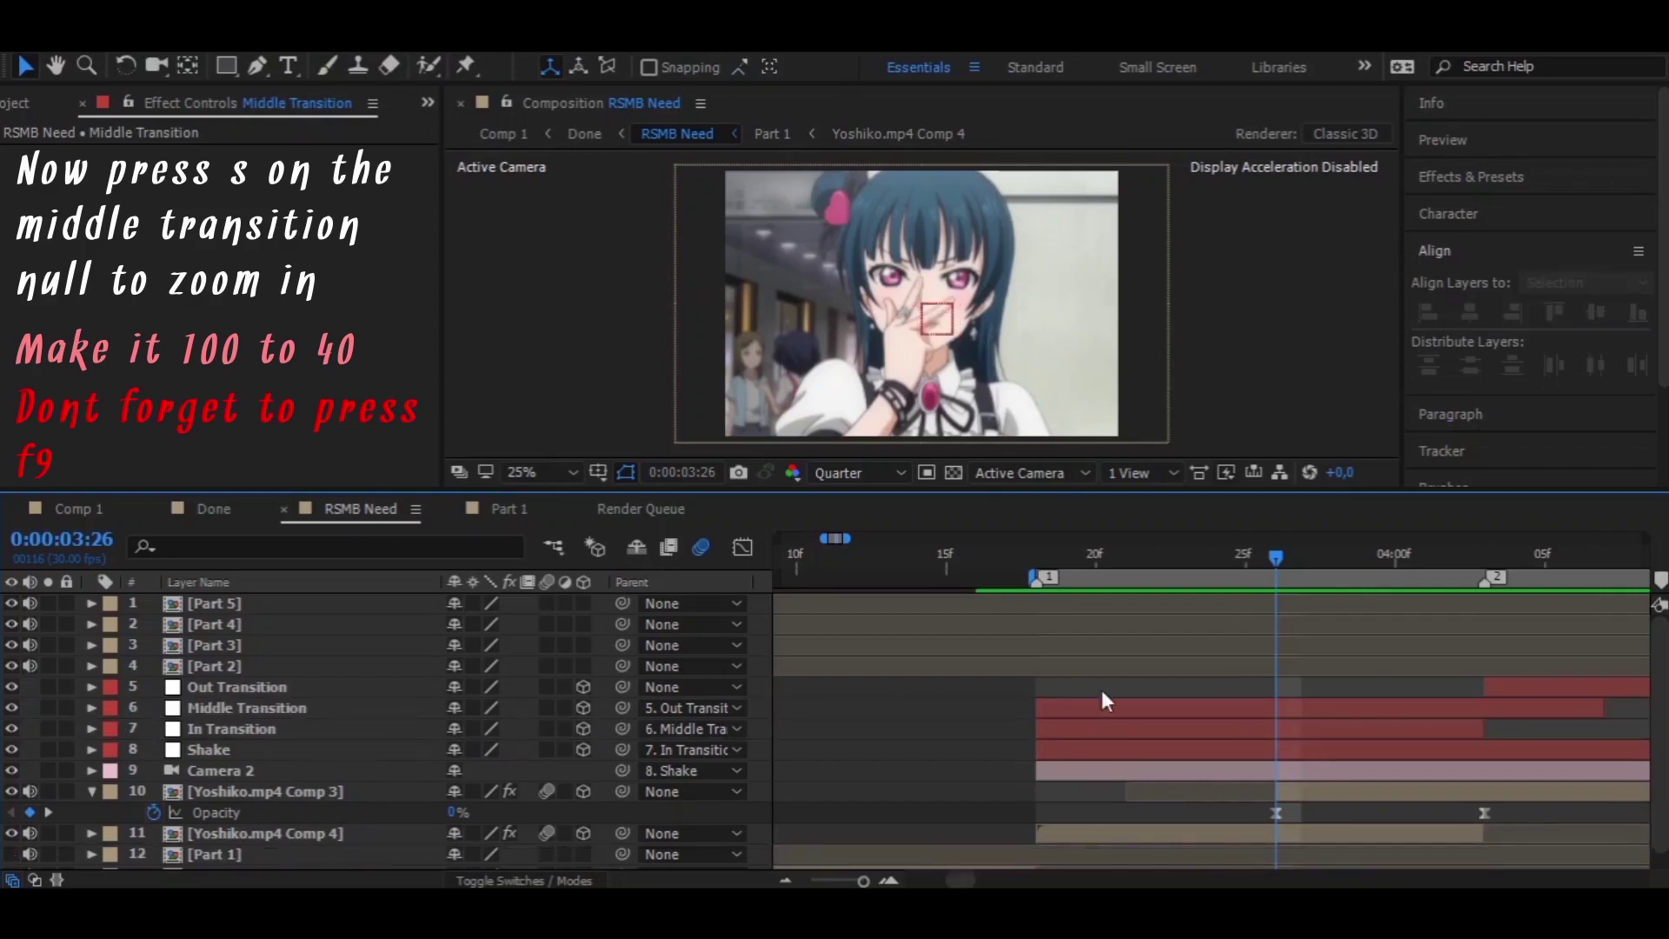
{"action": "left_click", "coordinate": [1312, 709]}
Keyframe Middle Transition's Scale, entering 40% at 0:00:04:03
{"action": "key", "text": "s"}
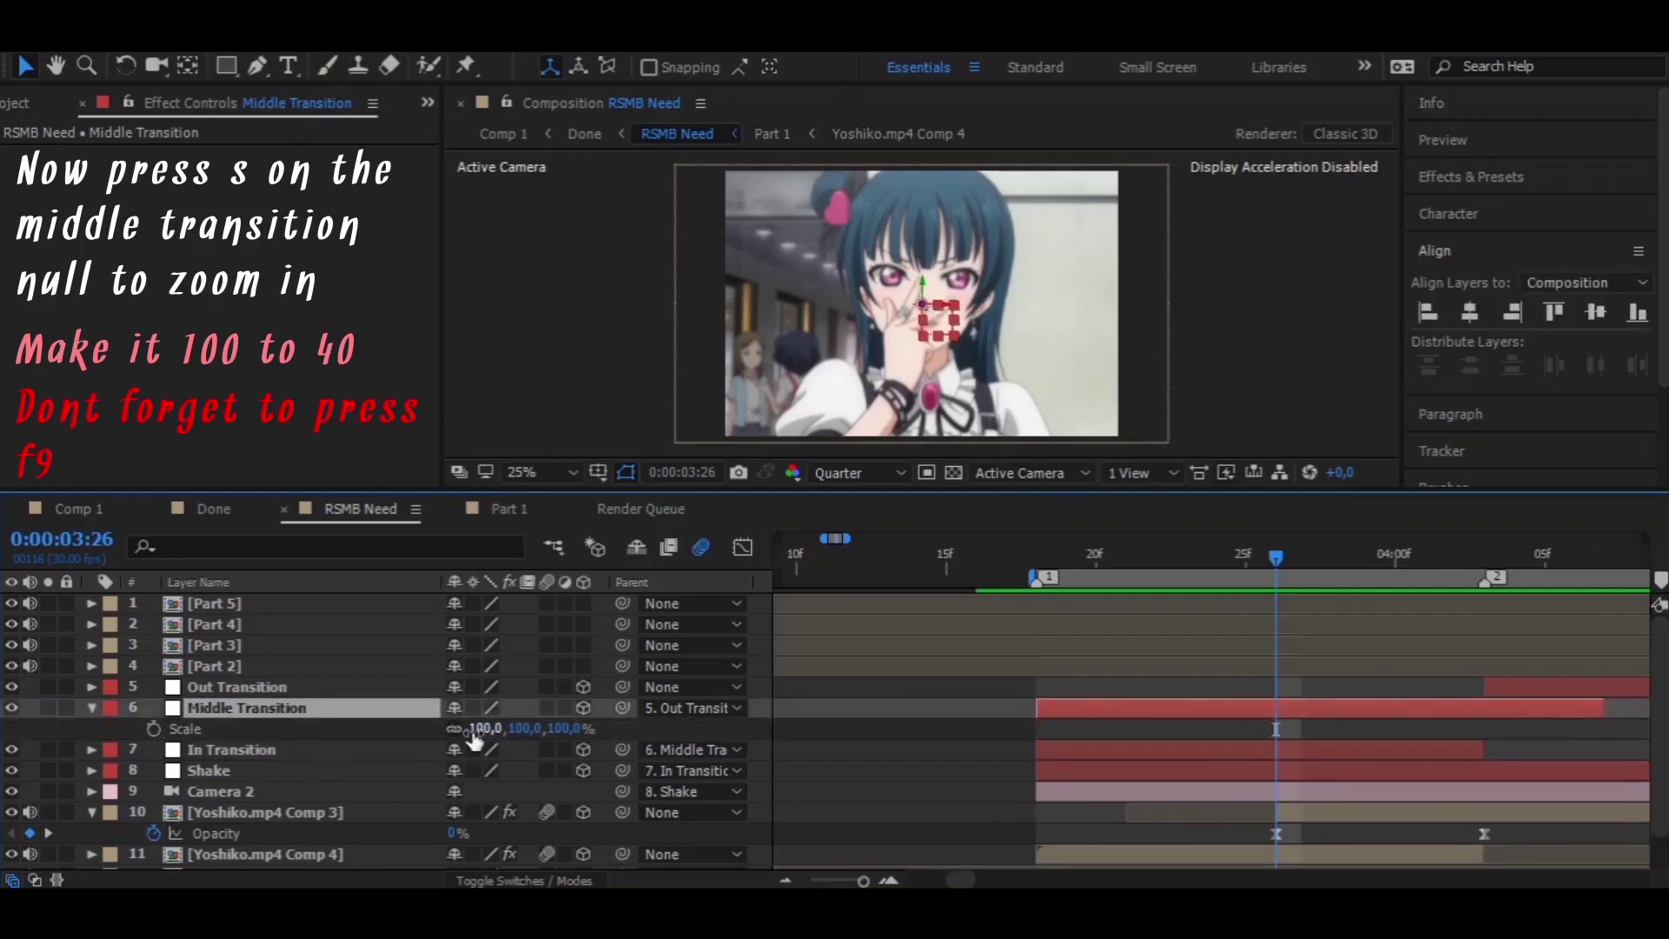
{"action": "left_click", "coordinate": [153, 730]}
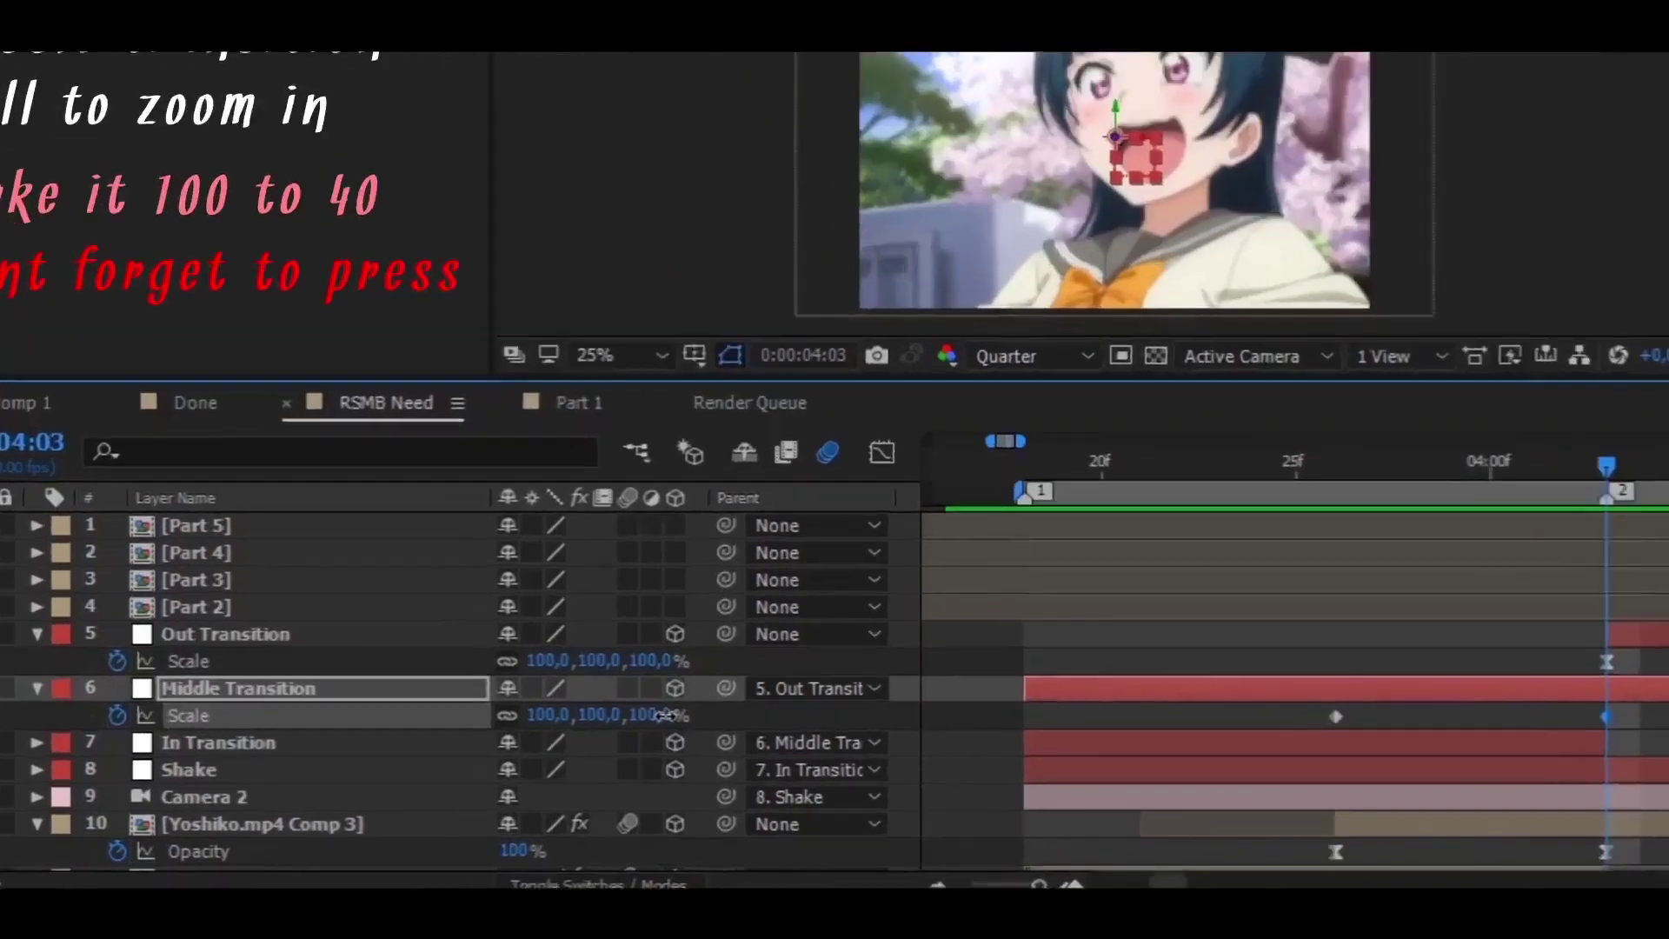
{"action": "left_click", "coordinate": [569, 749]}
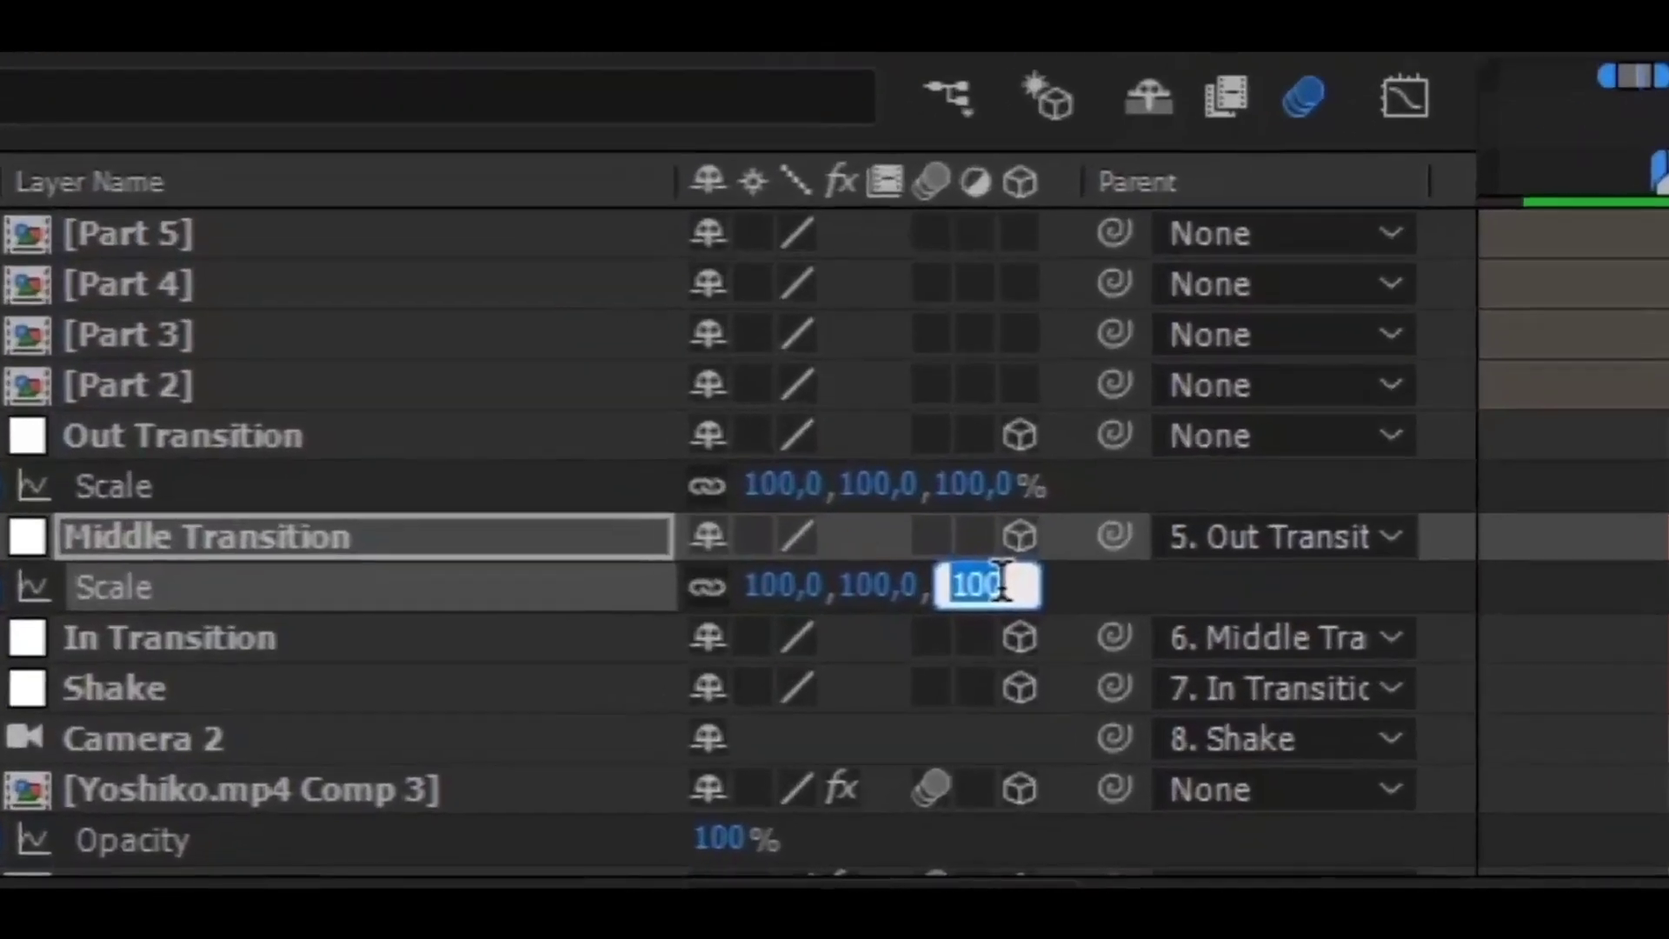
{"action": "type", "text": "40"}
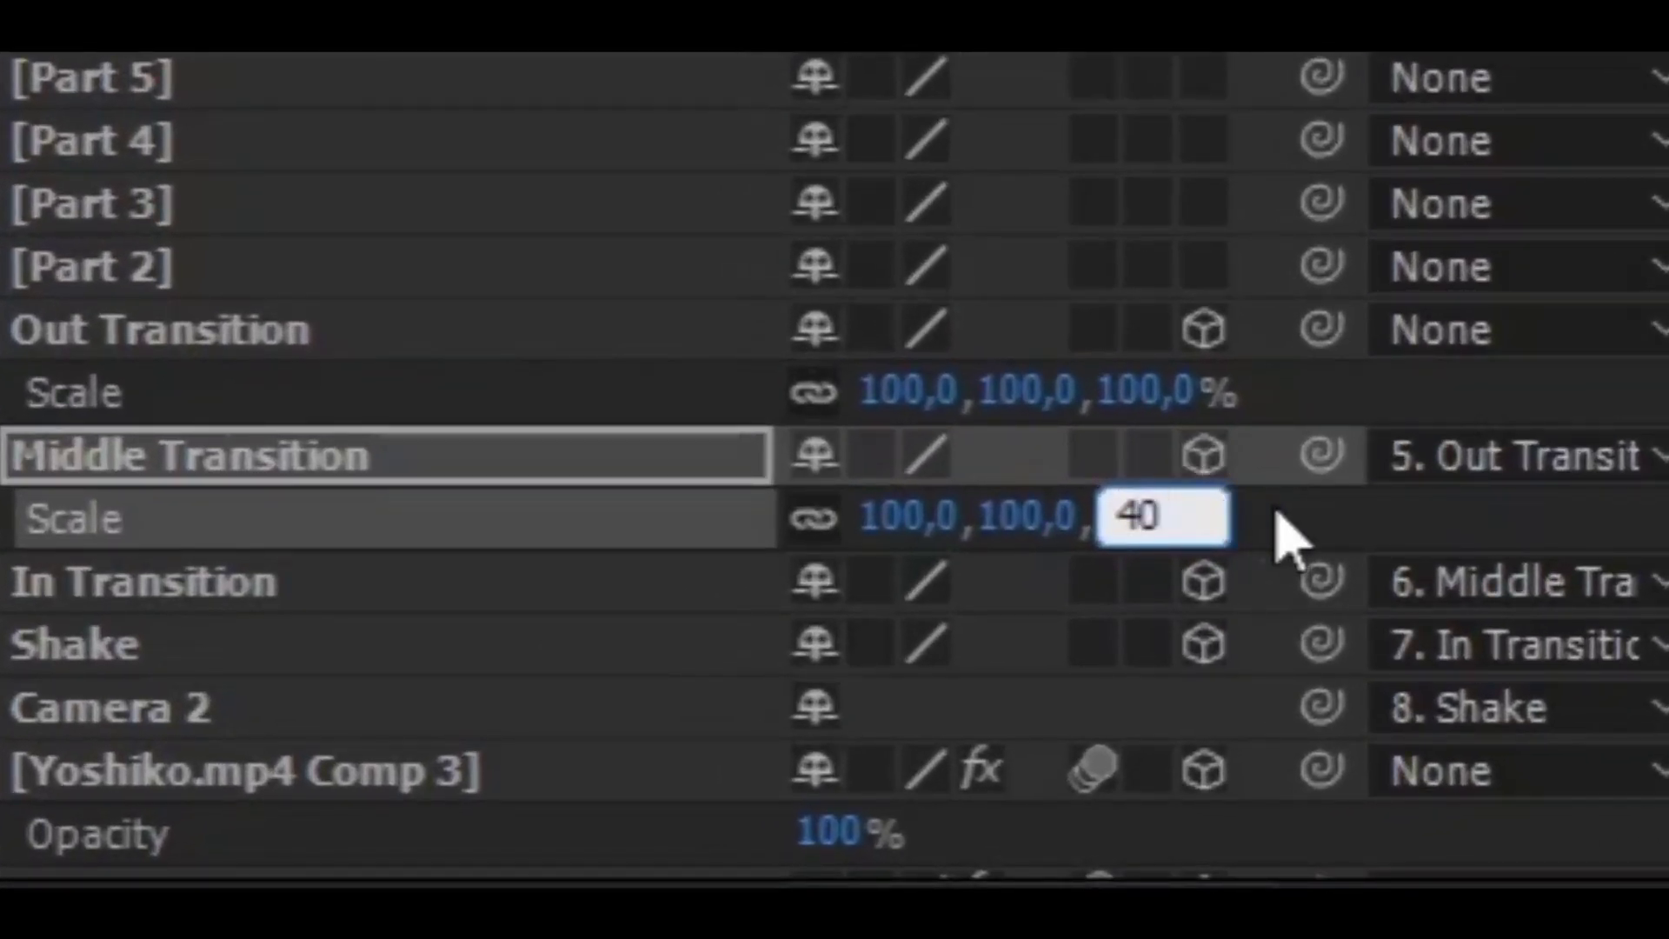
{"action": "key", "text": "Return"}
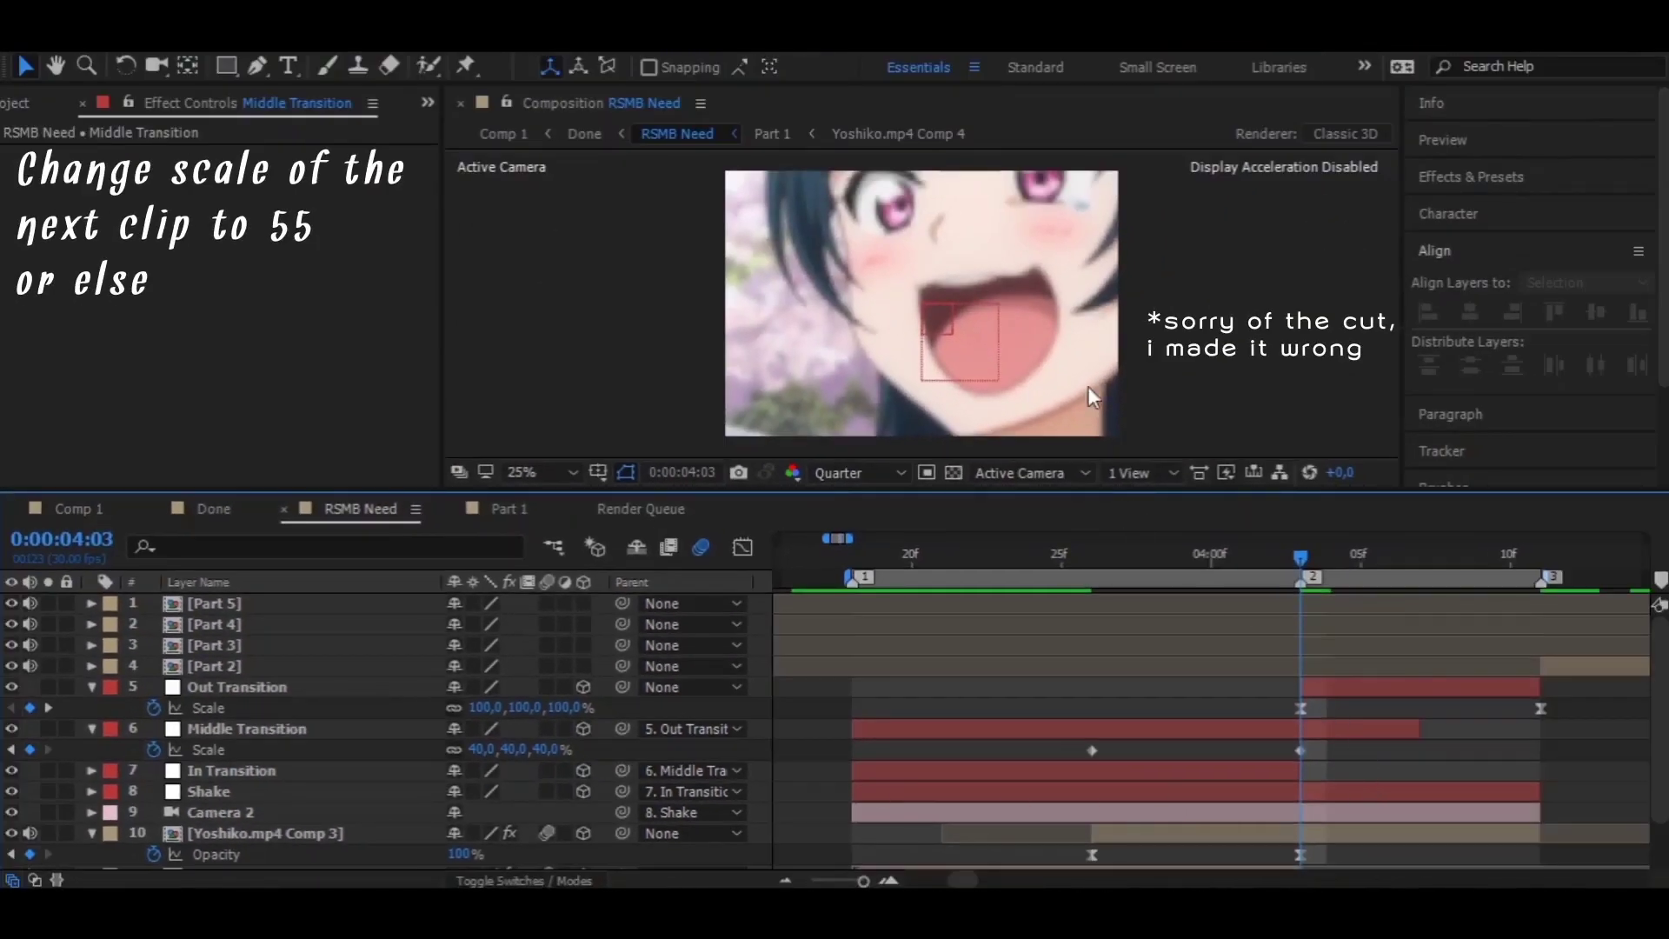
Change the Yoshiko.mp4 Comp 3 layer's Scale from 125% to 55%
{"action": "key", "text": "comma"}
{"action": "key", "text": "period"}
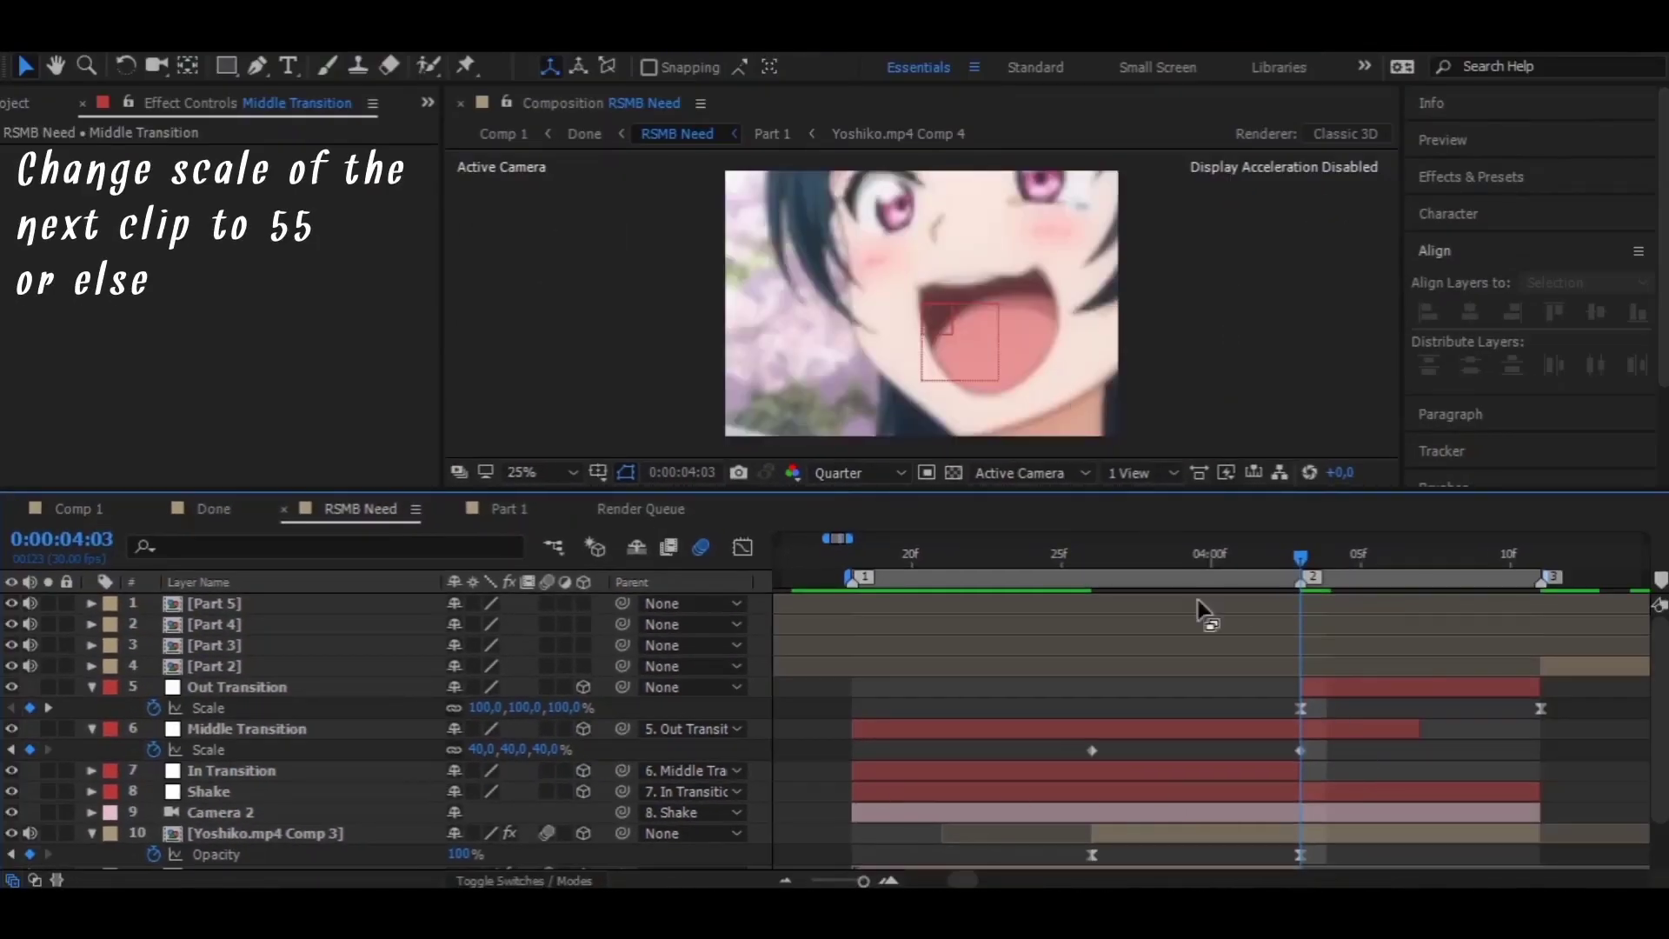
{"action": "left_click", "coordinate": [1304, 832]}
{"action": "scroll", "coordinate": [1319, 826], "scroll_direction": "down", "scroll_amount": 2}
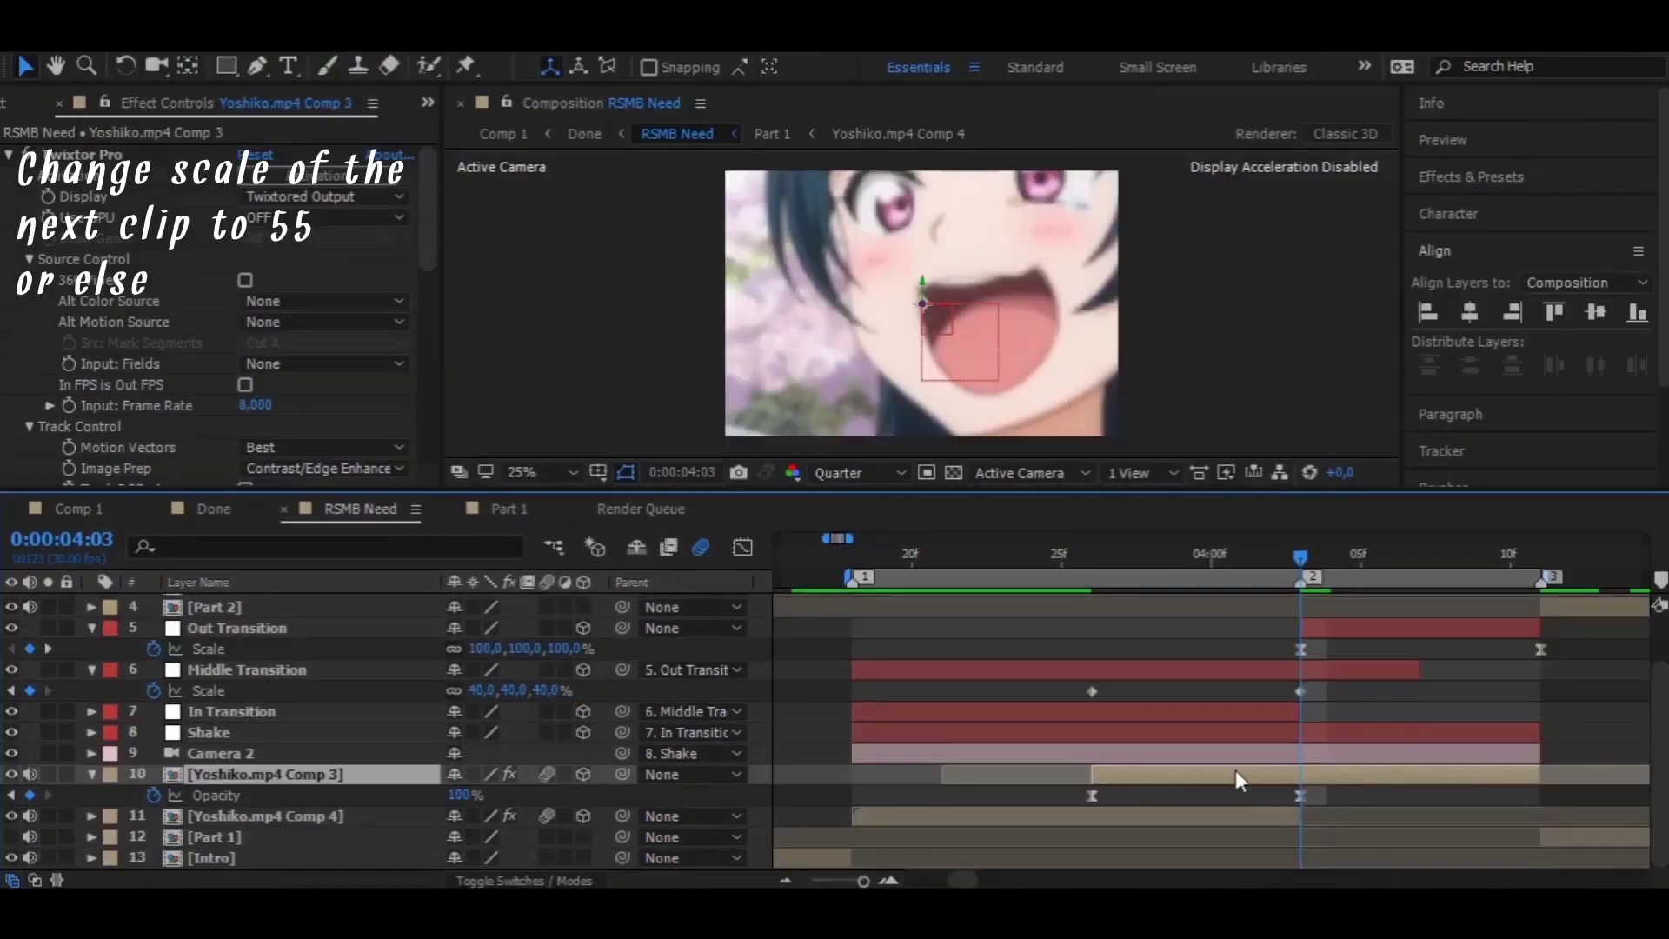
{"action": "key", "text": "s"}
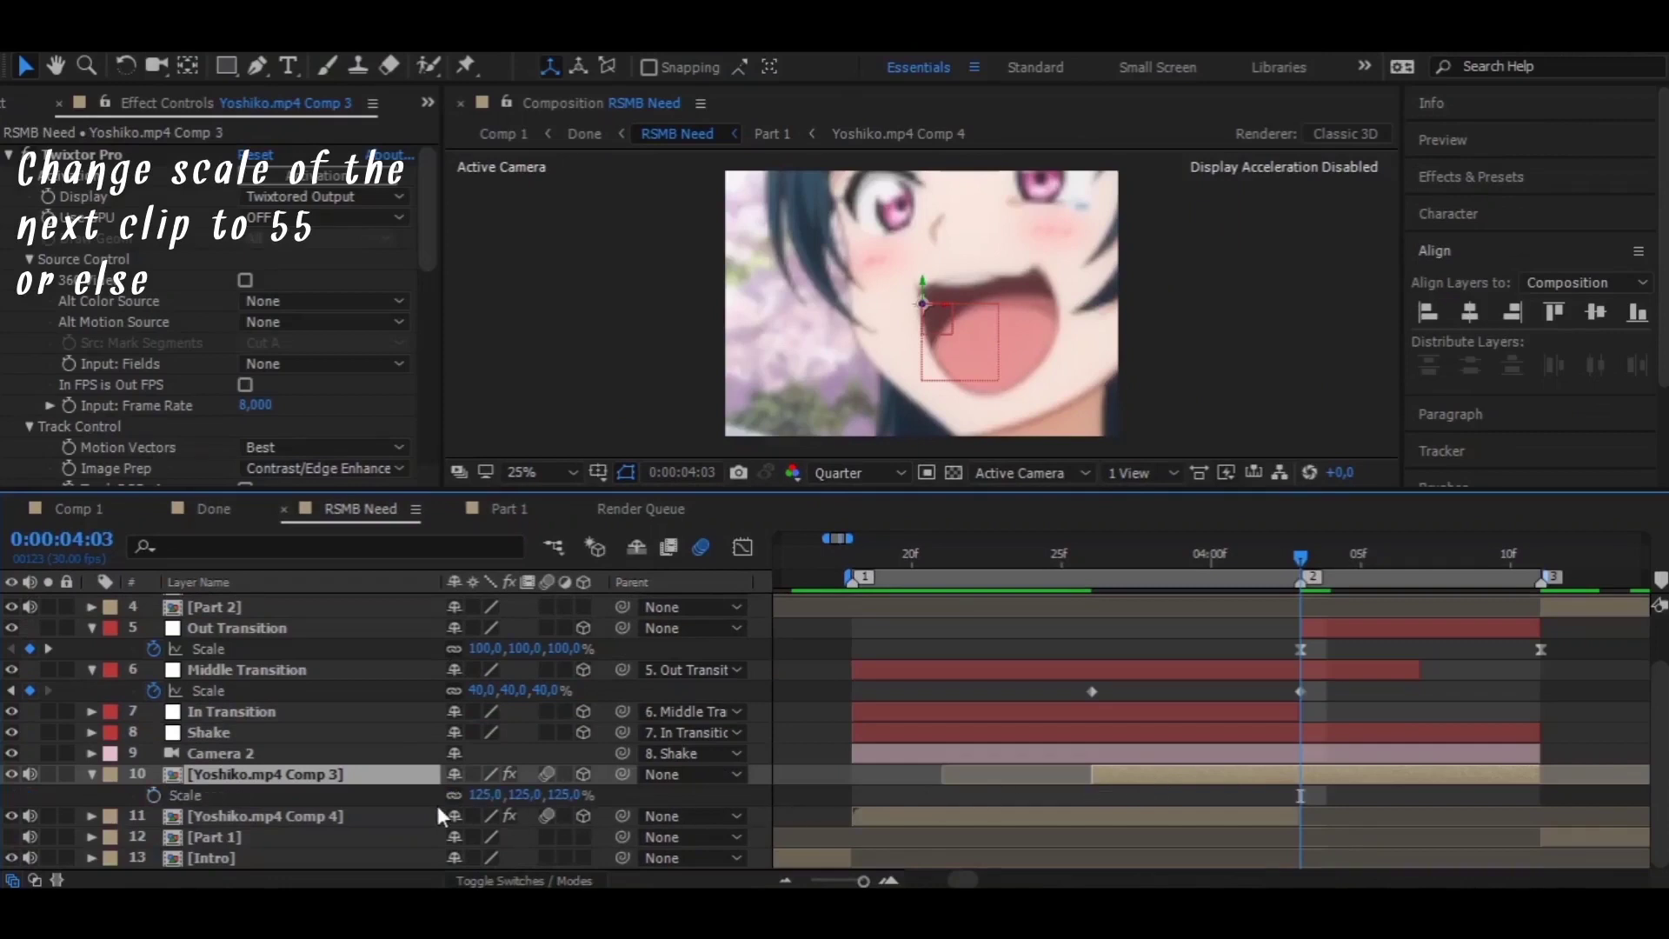
{"action": "left_click", "coordinate": [486, 796]}
{"action": "type", "text": "50"}
{"action": "key", "text": "Return"}
{"action": "left_click", "coordinate": [622, 794]}
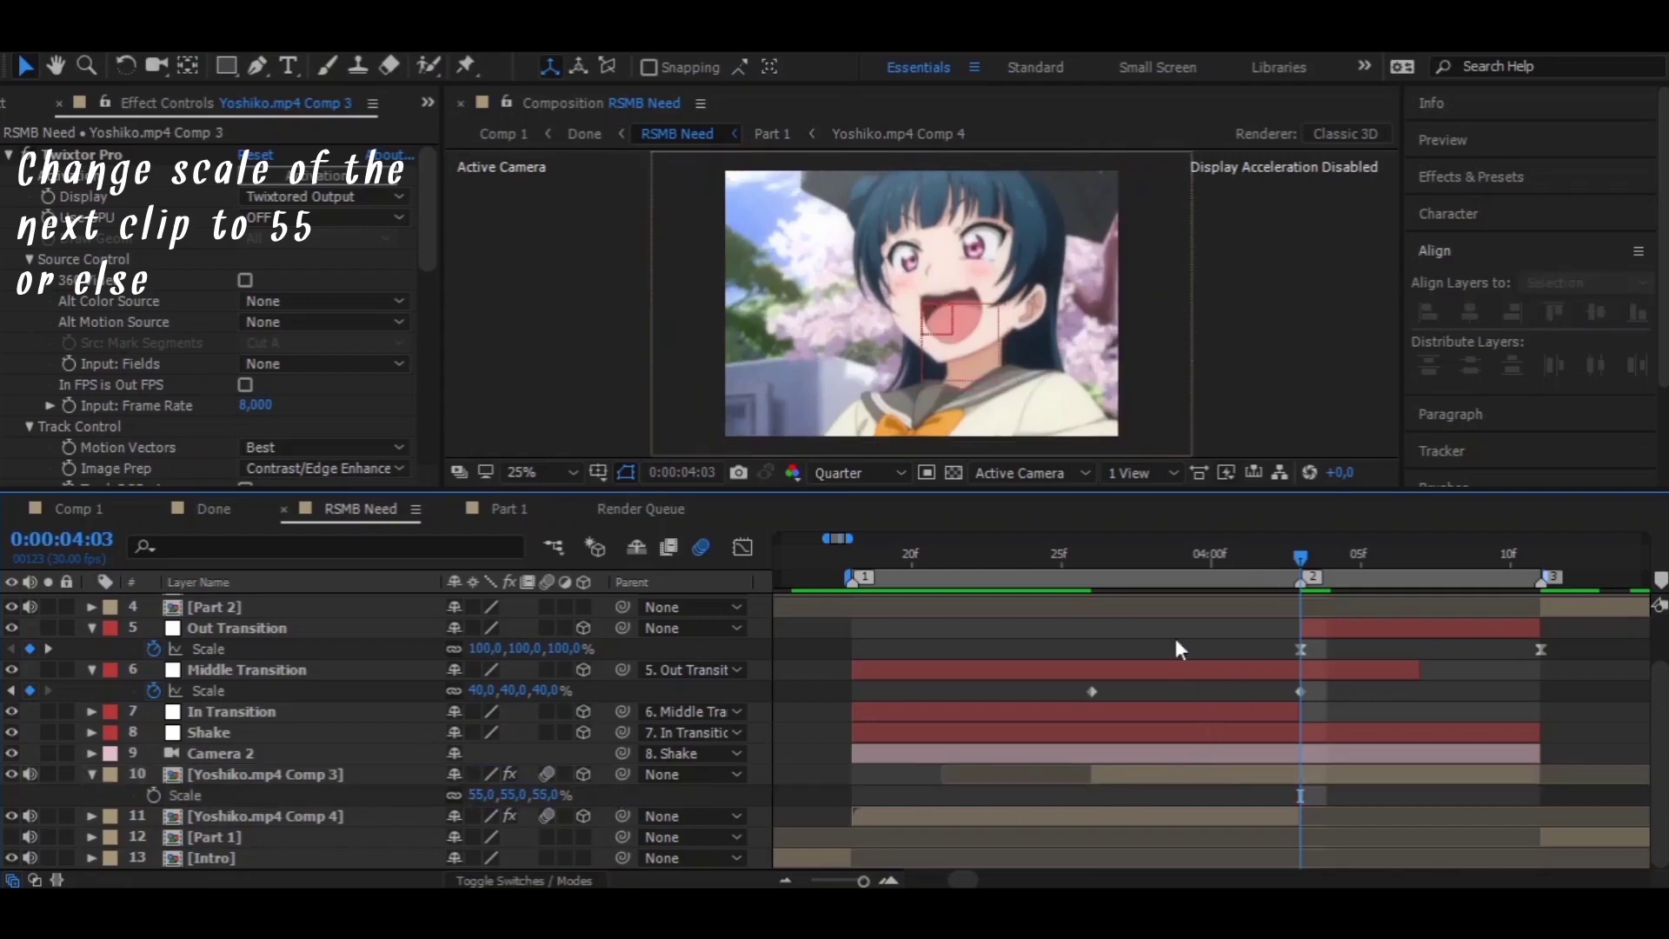
Preview the transition from 3:19 and stop on the first Scale keyframe at 3:26
{"action": "left_click_drag", "start_coordinate": [1102, 560], "coordinate": [942, 560]}
{"action": "key", "text": "space"}
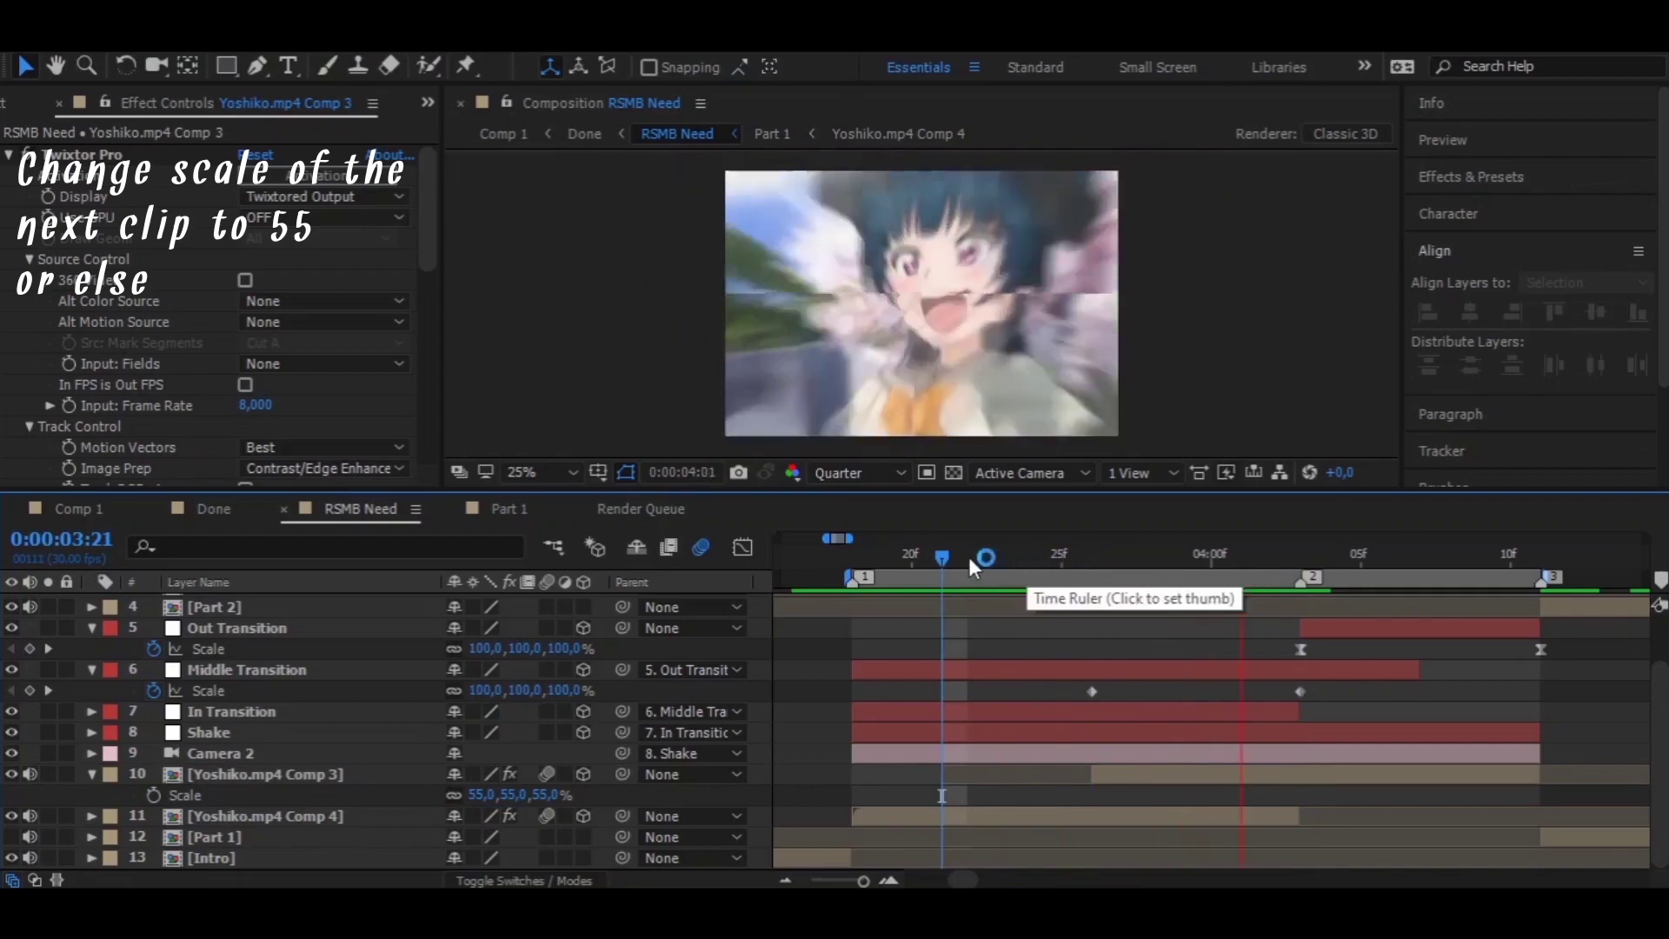
{"action": "left_click", "coordinate": [866, 563]}
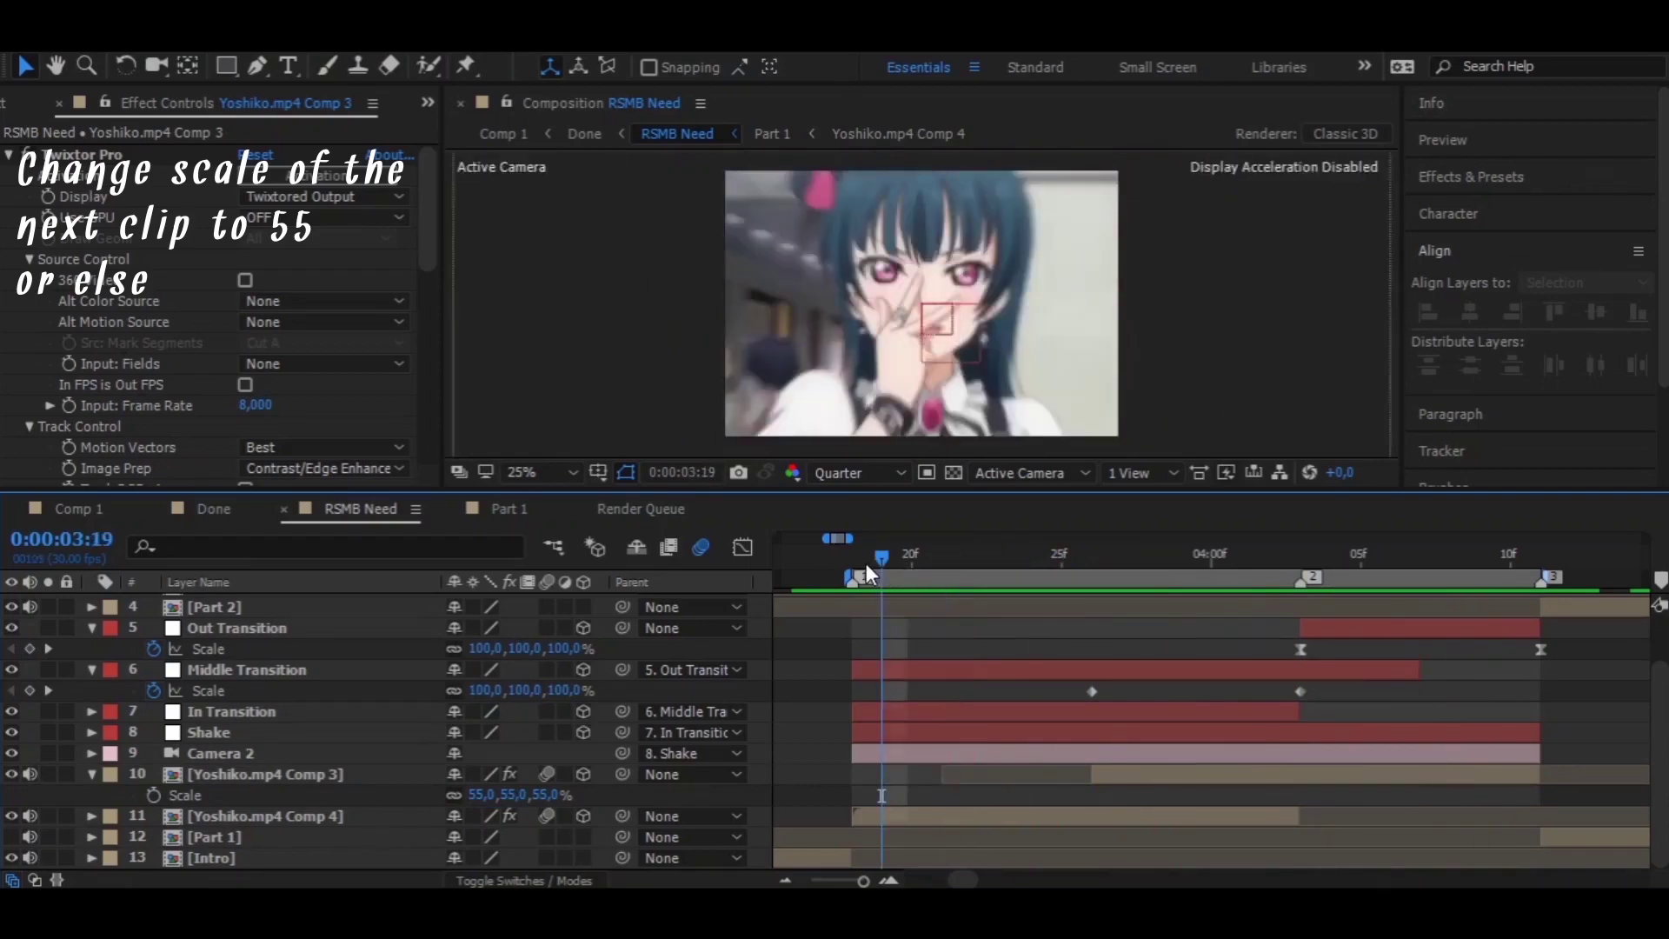
{"action": "key", "text": "space"}
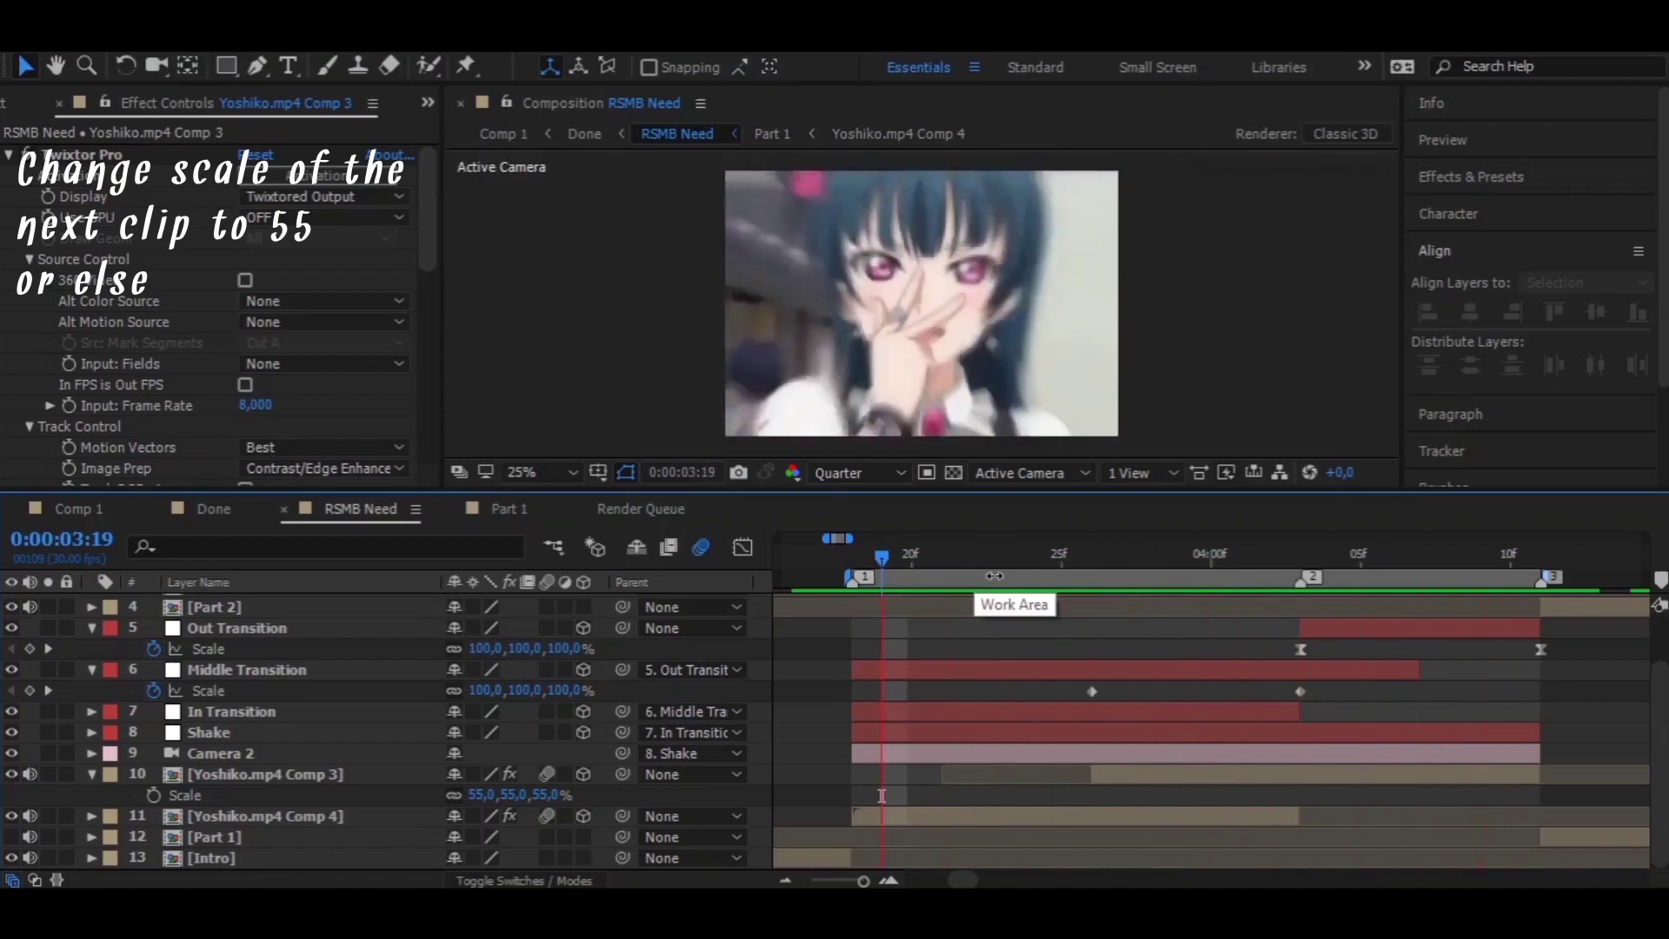
{"action": "left_click", "coordinate": [1074, 557]}
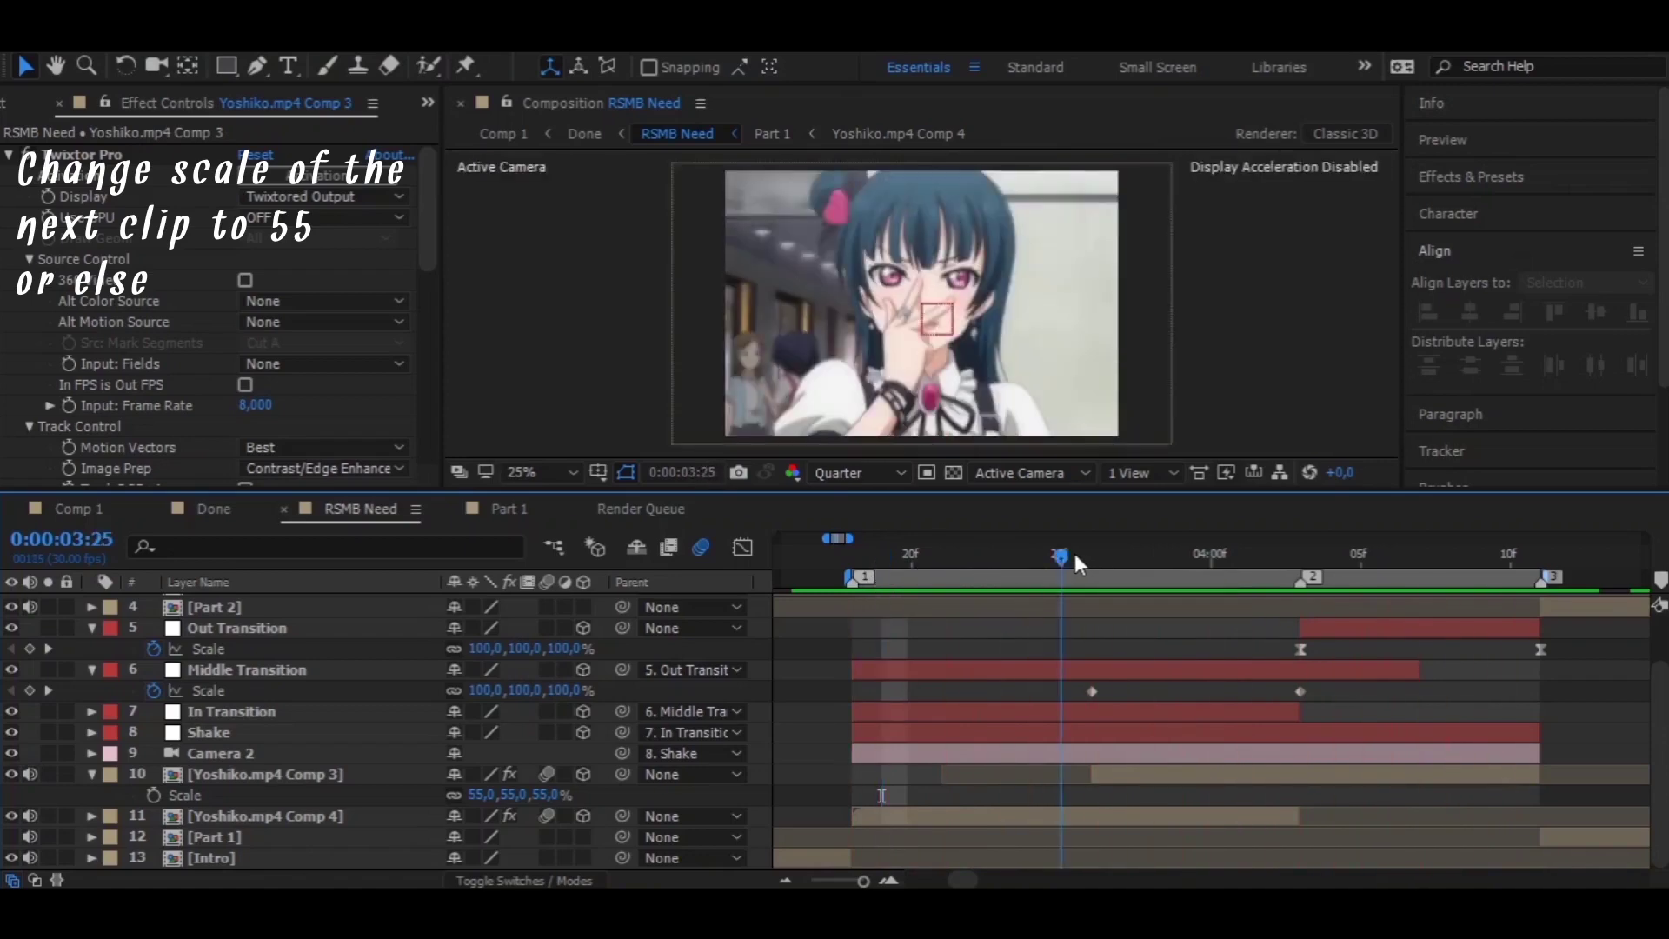
{"action": "left_click", "coordinate": [1093, 557]}
{"action": "left_click", "coordinate": [1092, 691]}
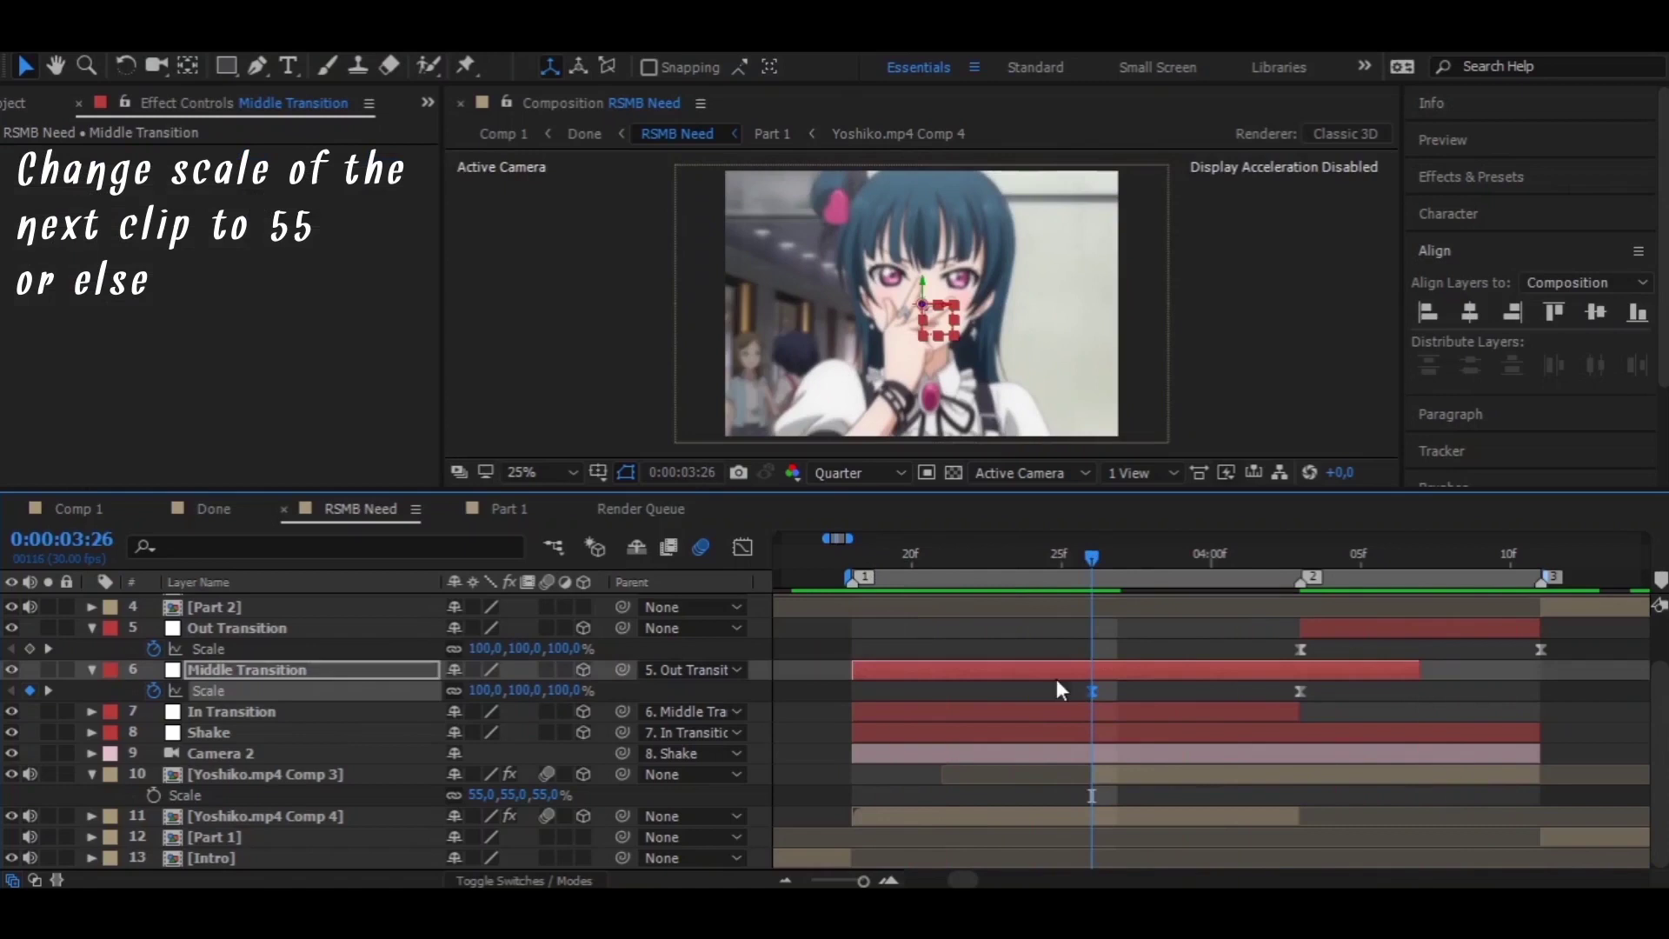
Switch Middle Transition's Scale to the speed graph and lengthen the first keyframe's ease out
{"action": "left_click", "coordinate": [743, 552]}
{"action": "right_click", "coordinate": [1237, 664]}
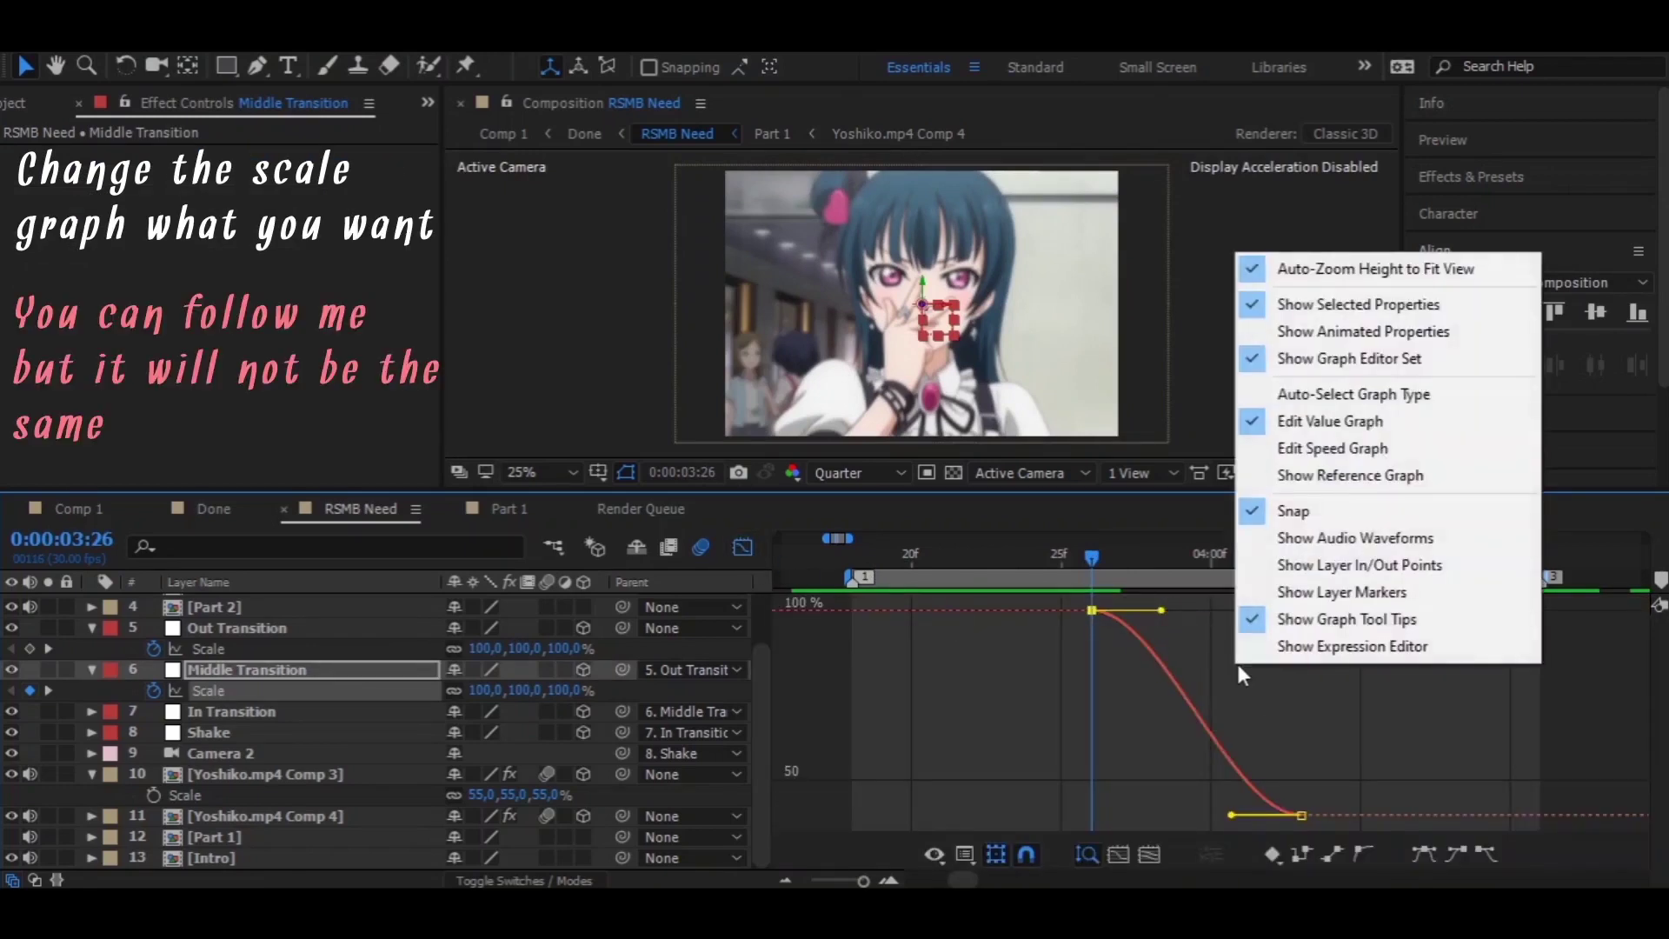
{"action": "left_click", "coordinate": [1303, 450]}
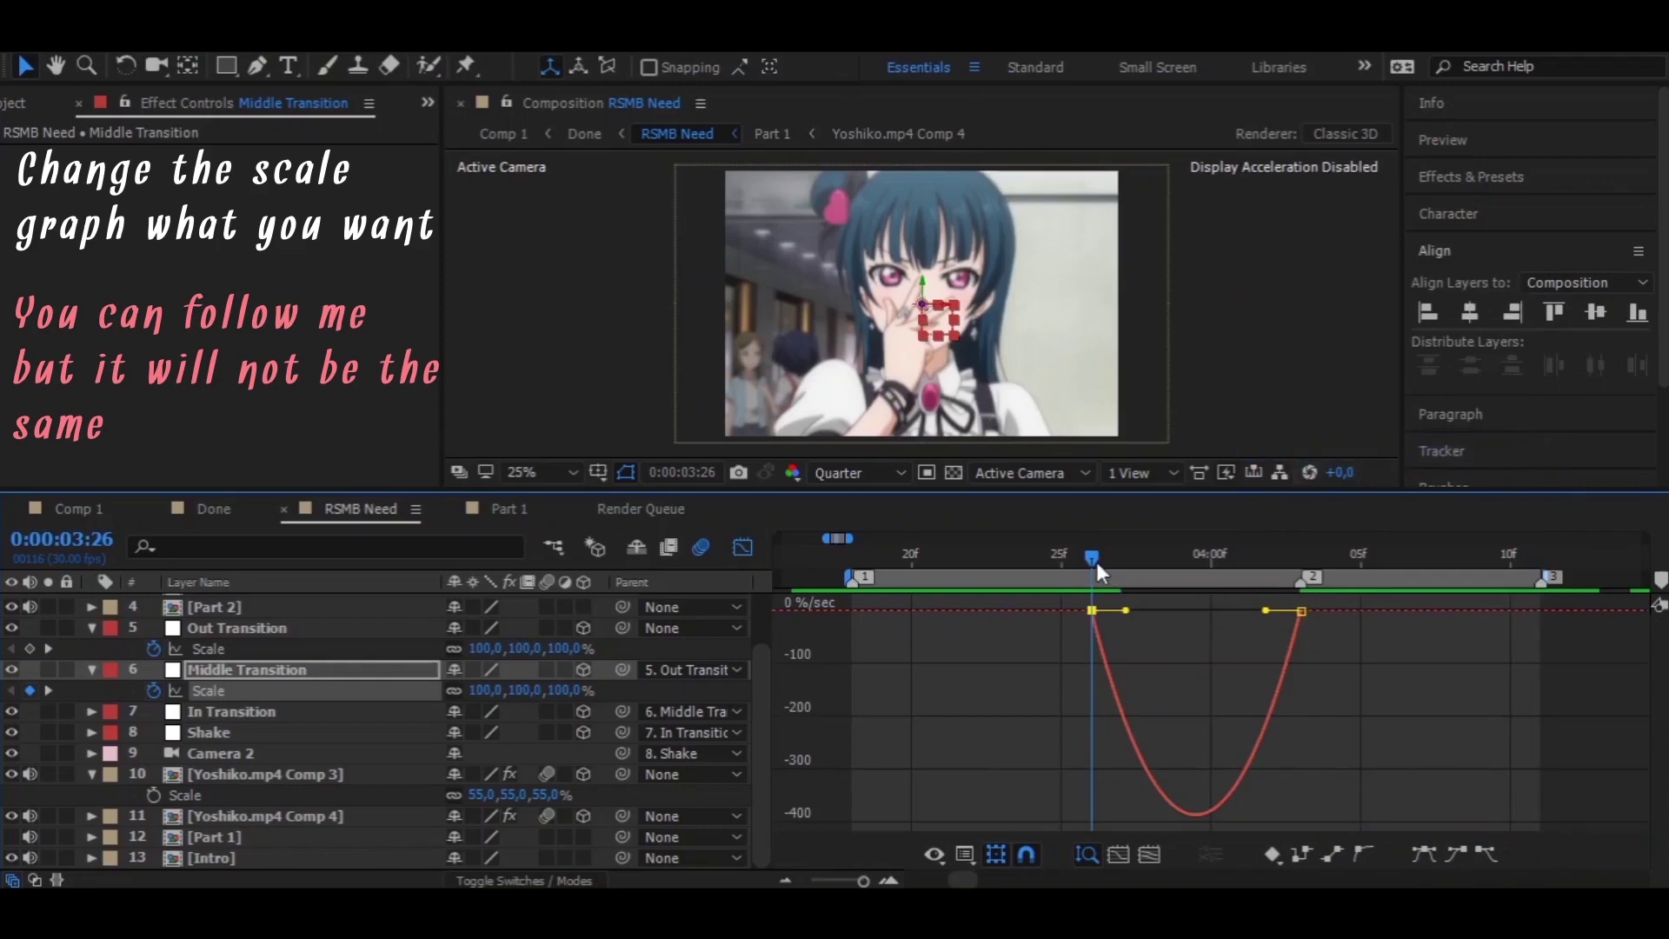
{"action": "mouse_move", "coordinate": [1096, 562]}
{"action": "left_mouse_down"}
{"action": "mouse_move", "coordinate": [1201, 558]}
{"action": "mouse_move", "coordinate": [1389, 594]}
{"action": "mouse_move", "coordinate": [1003, 574]}
{"action": "left_mouse_up"}
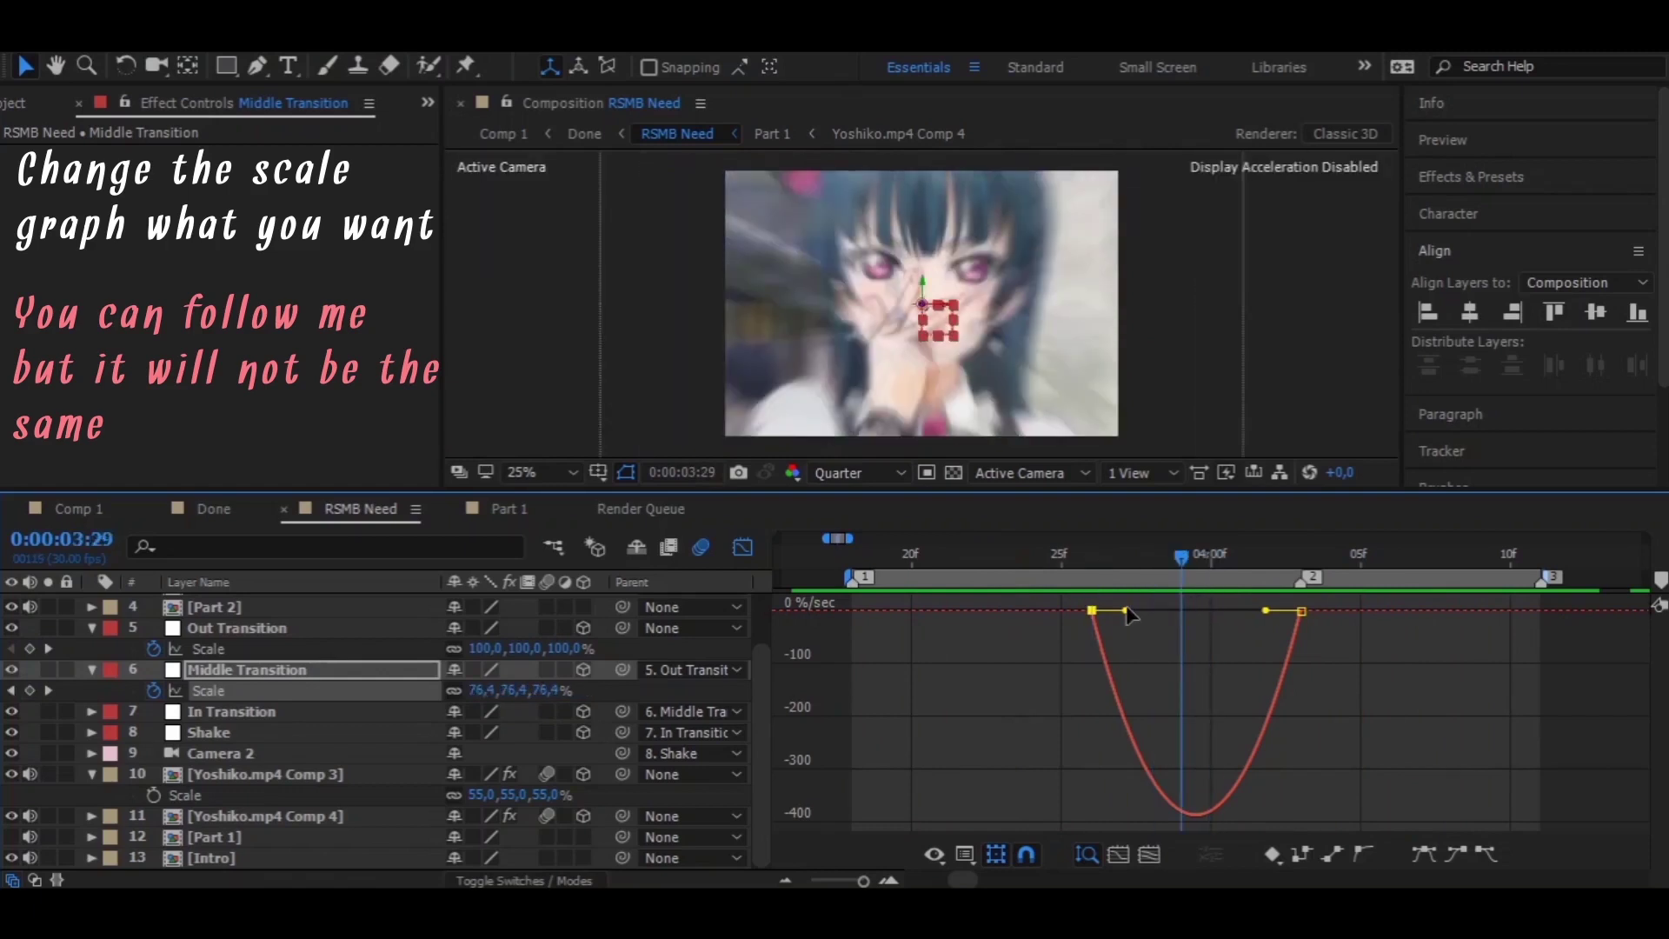
{"action": "left_click_drag", "start_coordinate": [1127, 611], "coordinate": [1142, 610]}
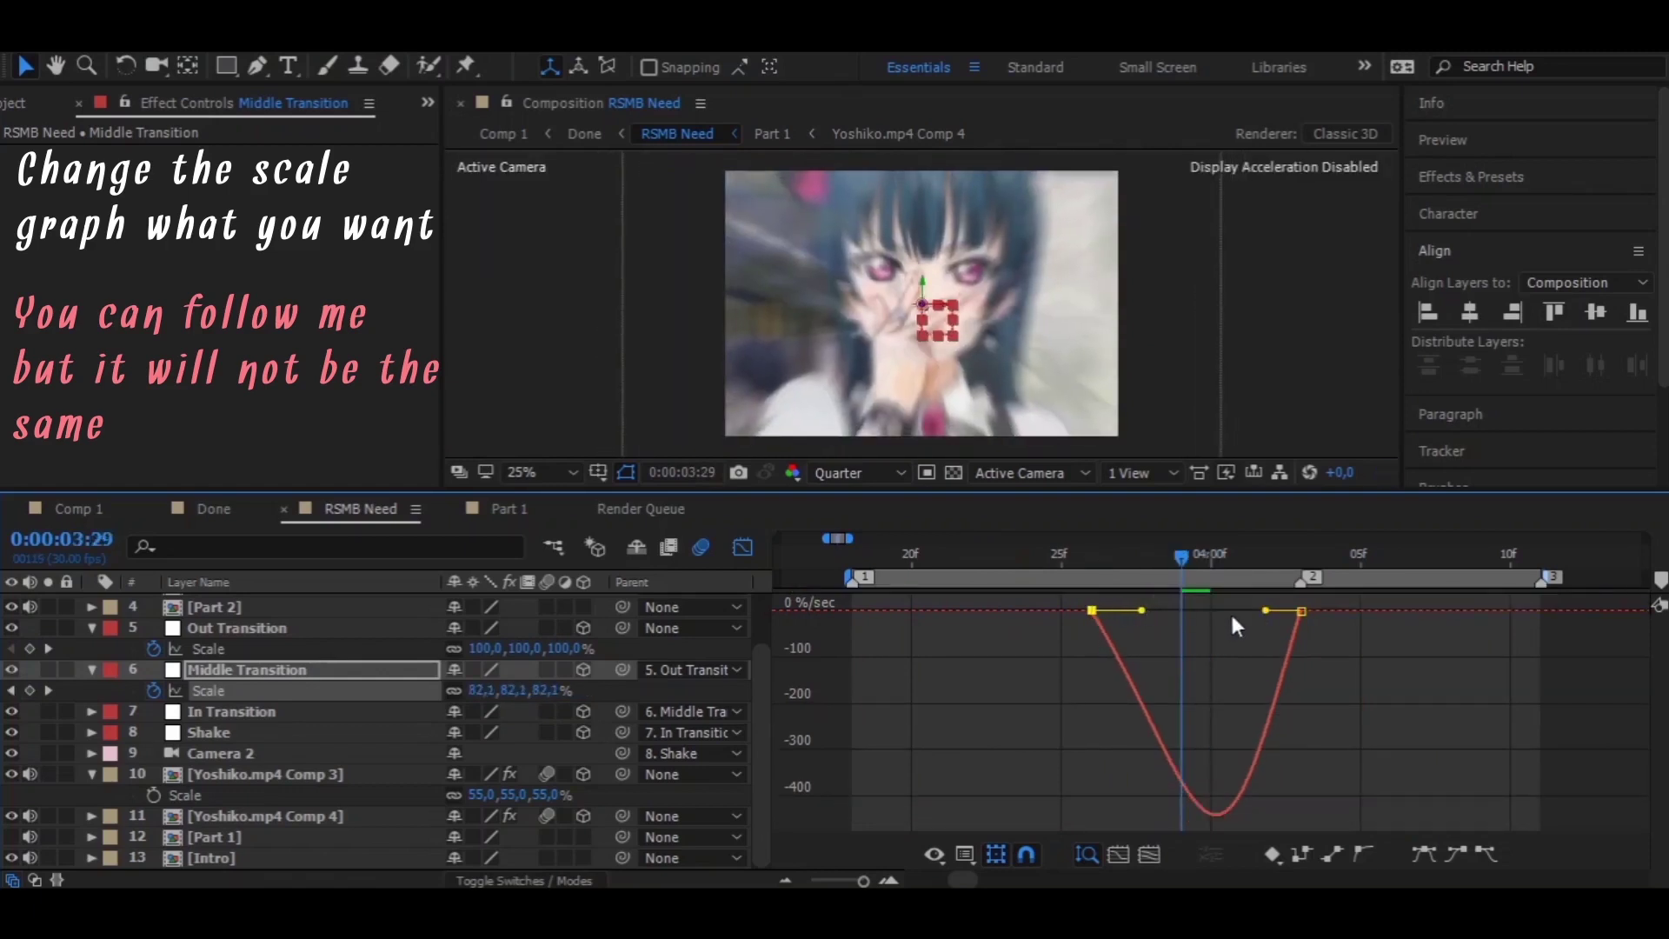
Check layer 10's Opacity at 4:00, then increase the ease on both Scale keyframes
{"action": "left_click", "coordinate": [743, 547]}
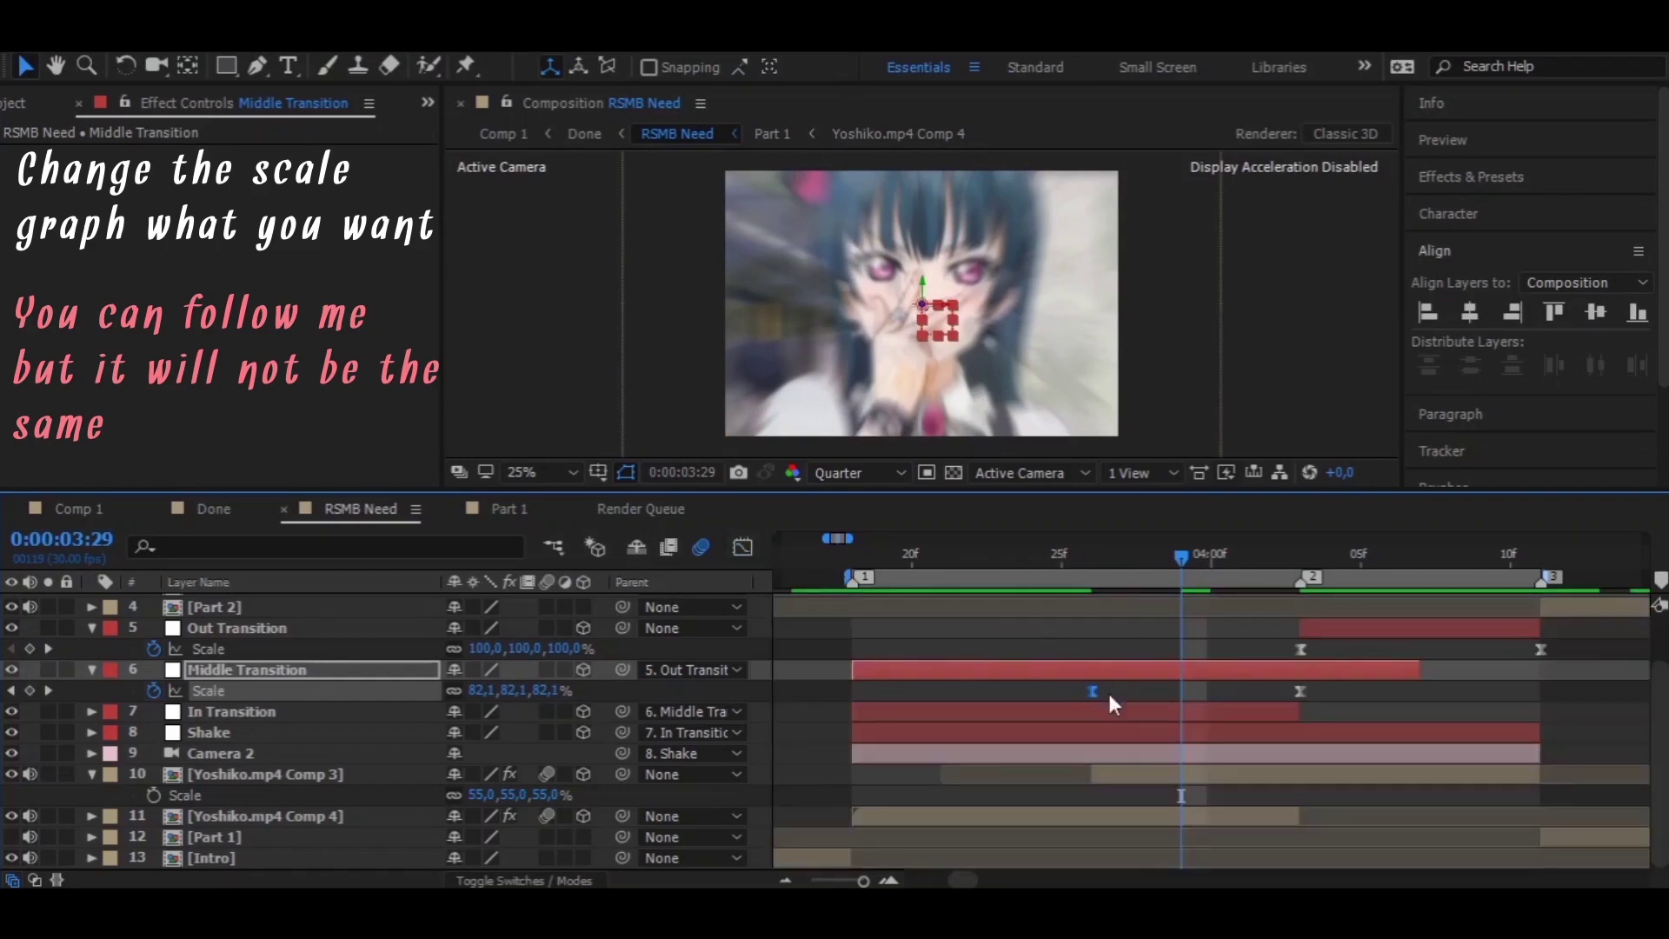
{"action": "left_click", "coordinate": [1195, 774]}
{"action": "key", "text": "t"}
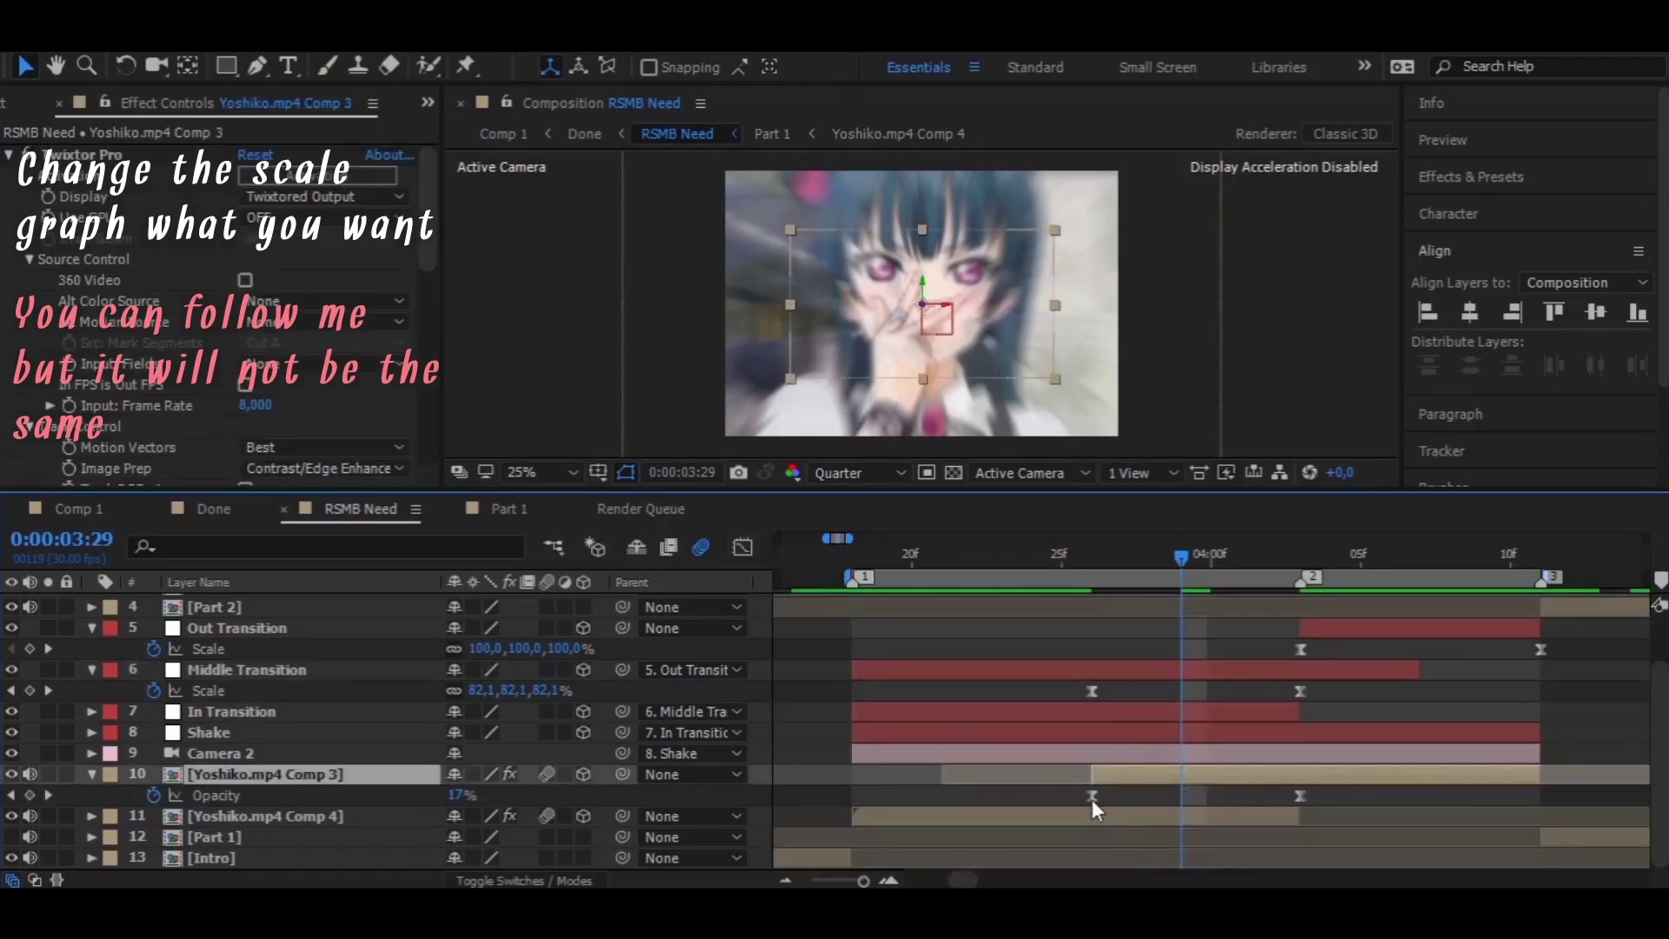
{"action": "left_click_drag", "start_coordinate": [1175, 560], "coordinate": [1194, 560]}
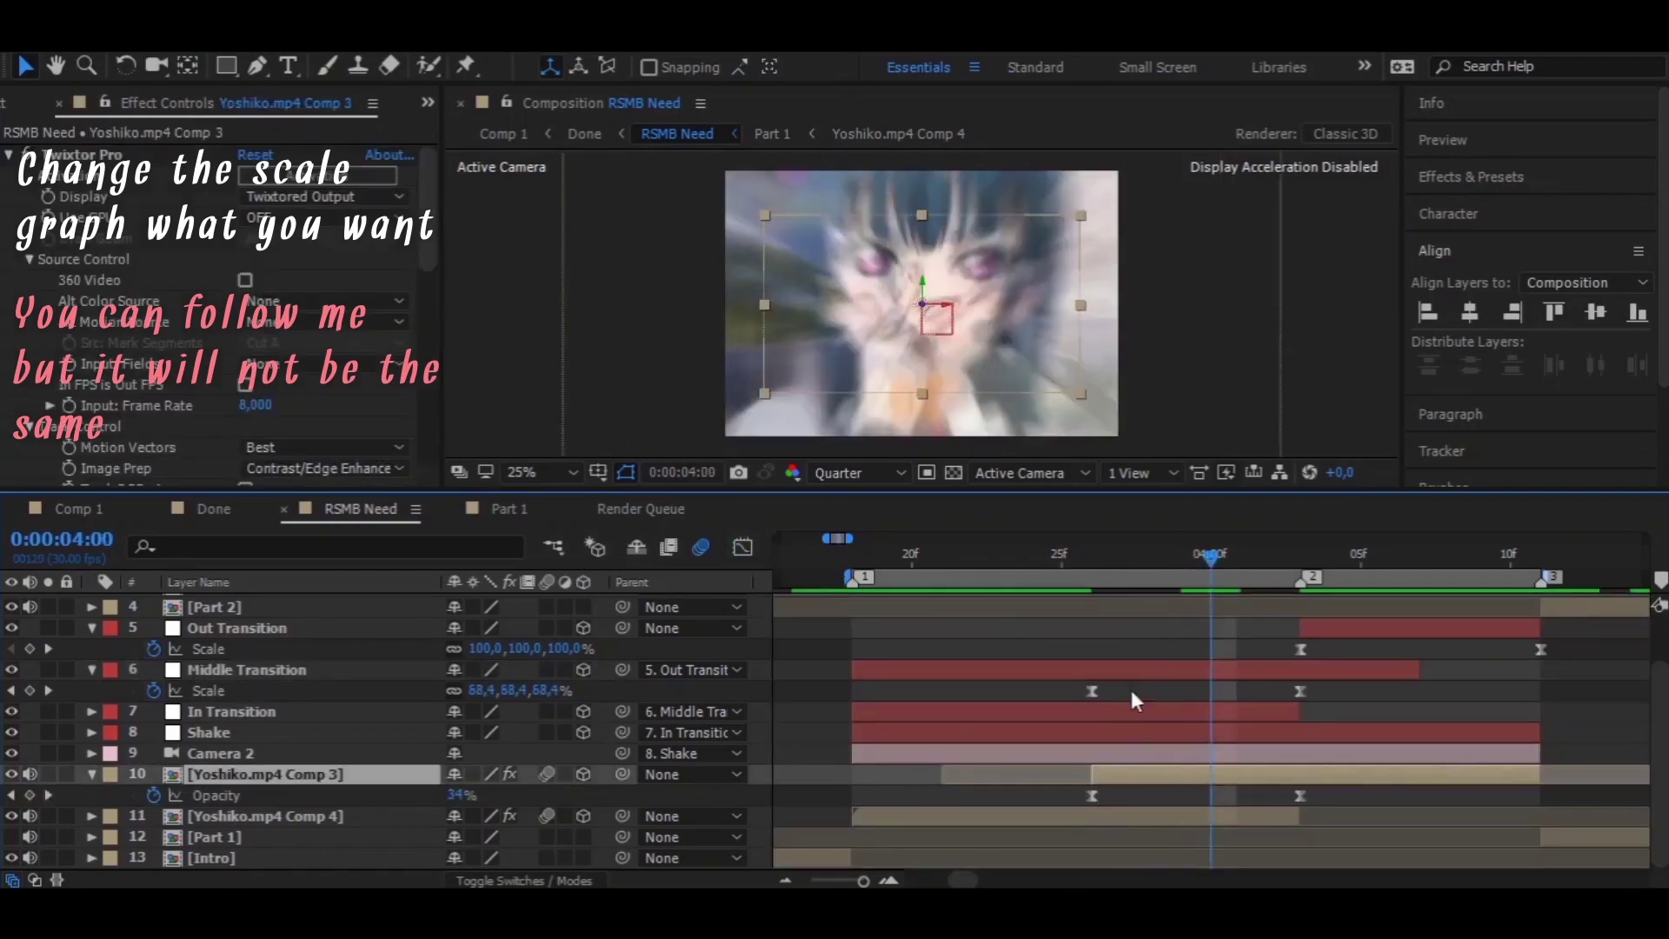
{"action": "left_click", "coordinate": [1094, 690]}
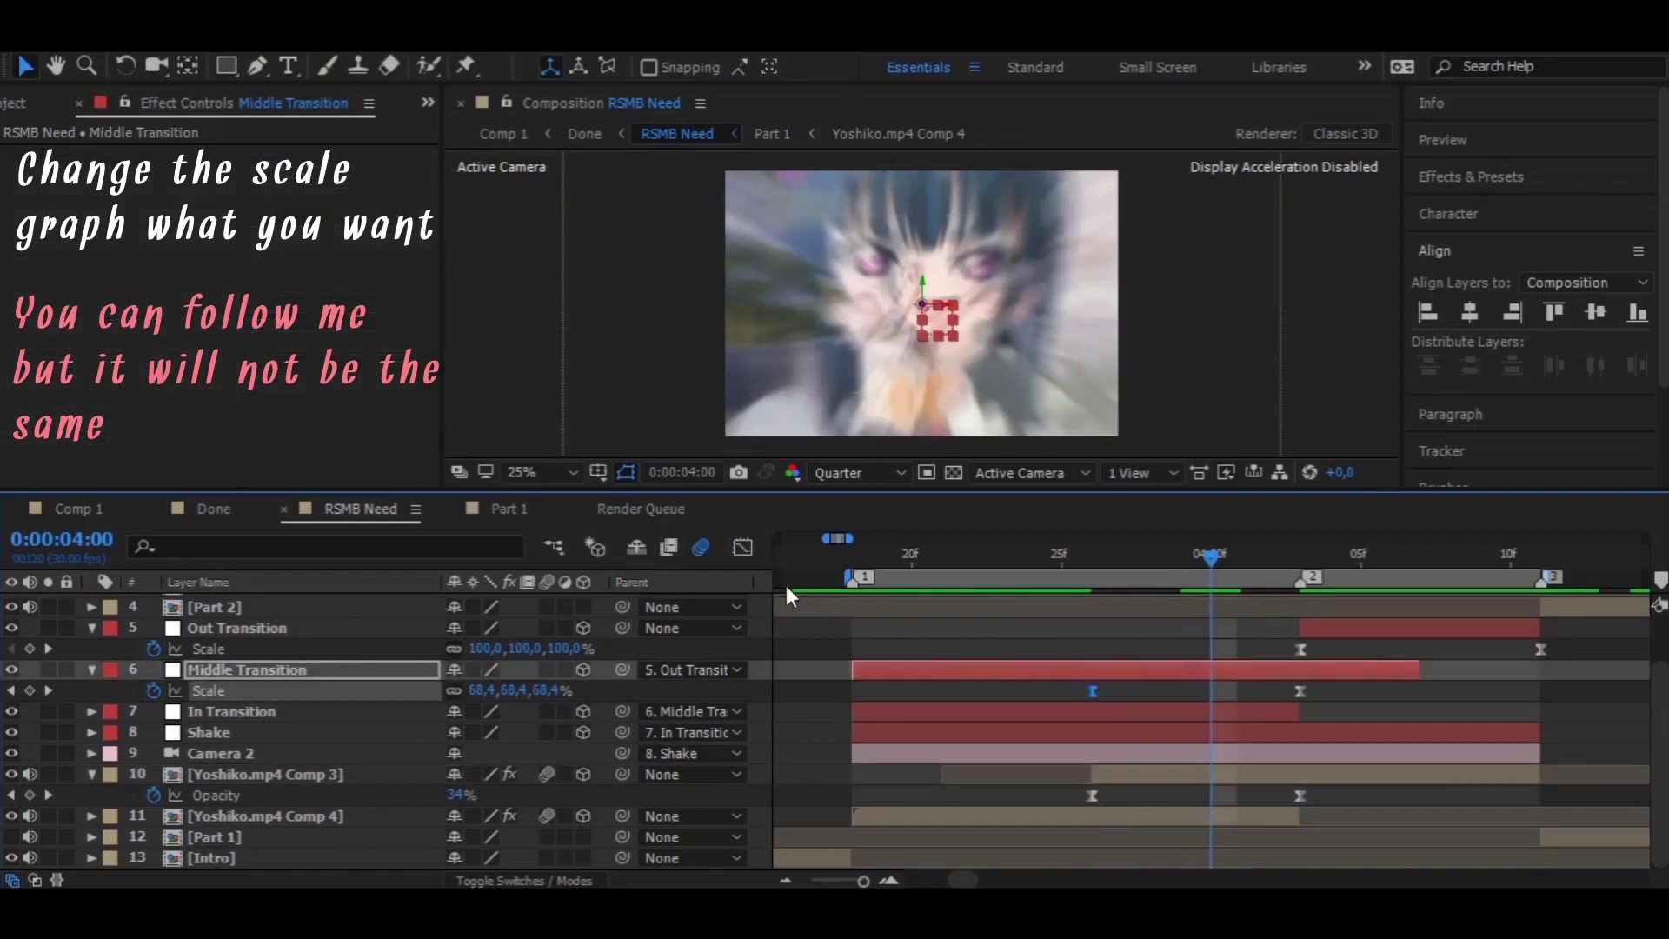
{"action": "left_click", "coordinate": [743, 546]}
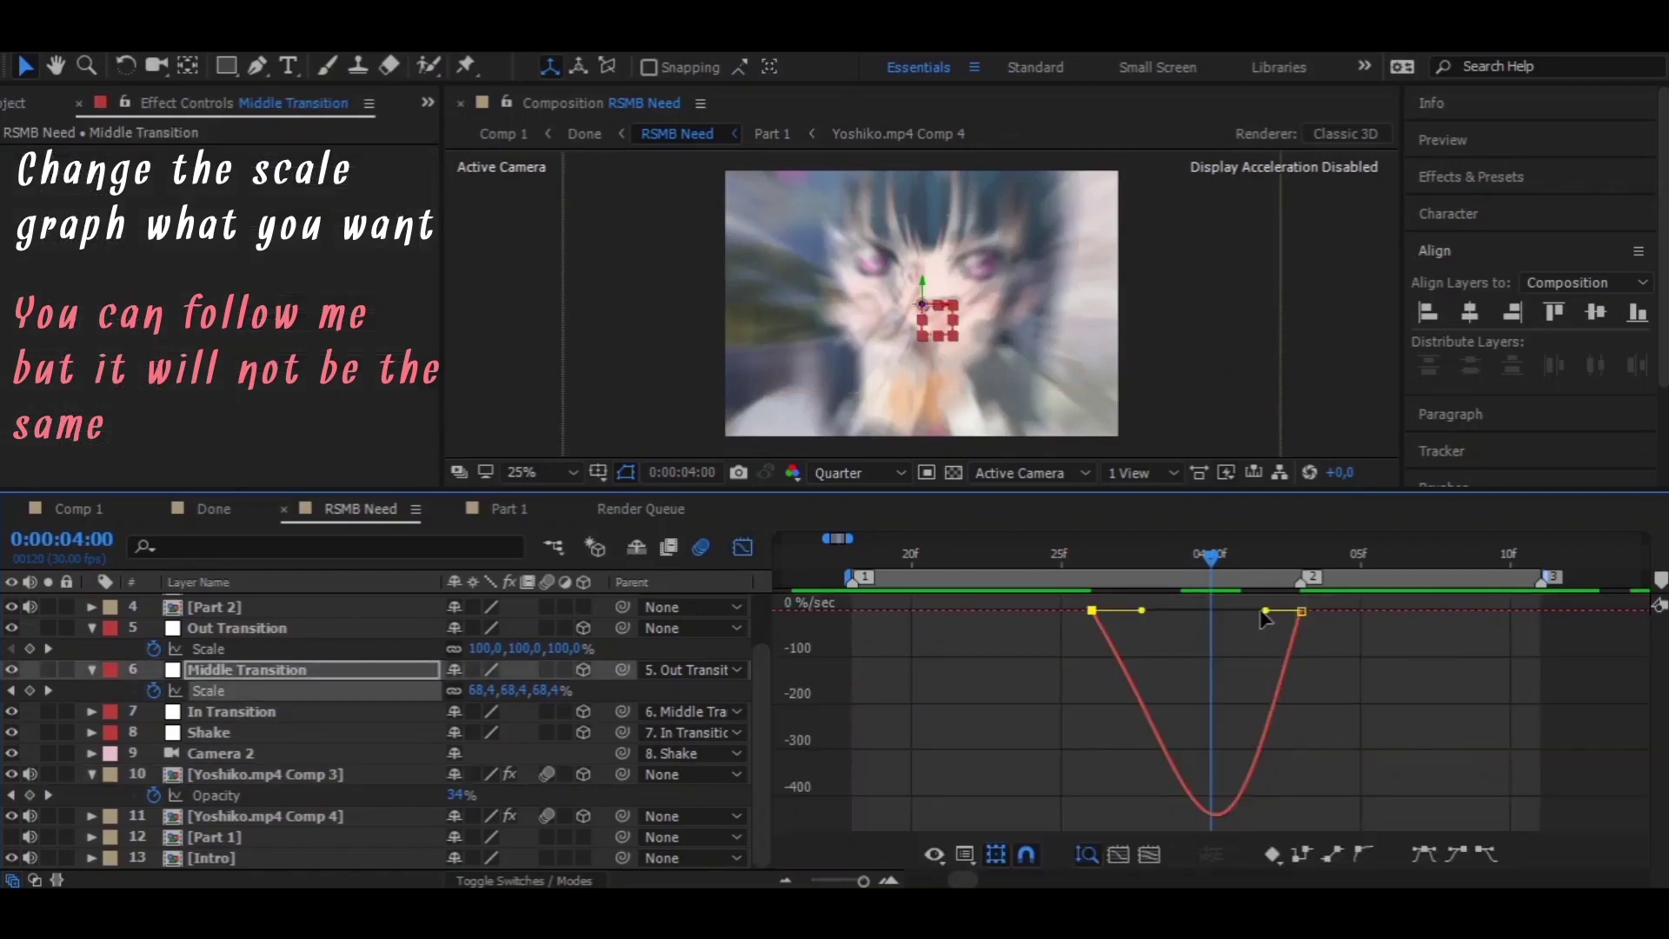
{"action": "left_click_drag", "start_coordinate": [1263, 612], "coordinate": [1251, 612]}
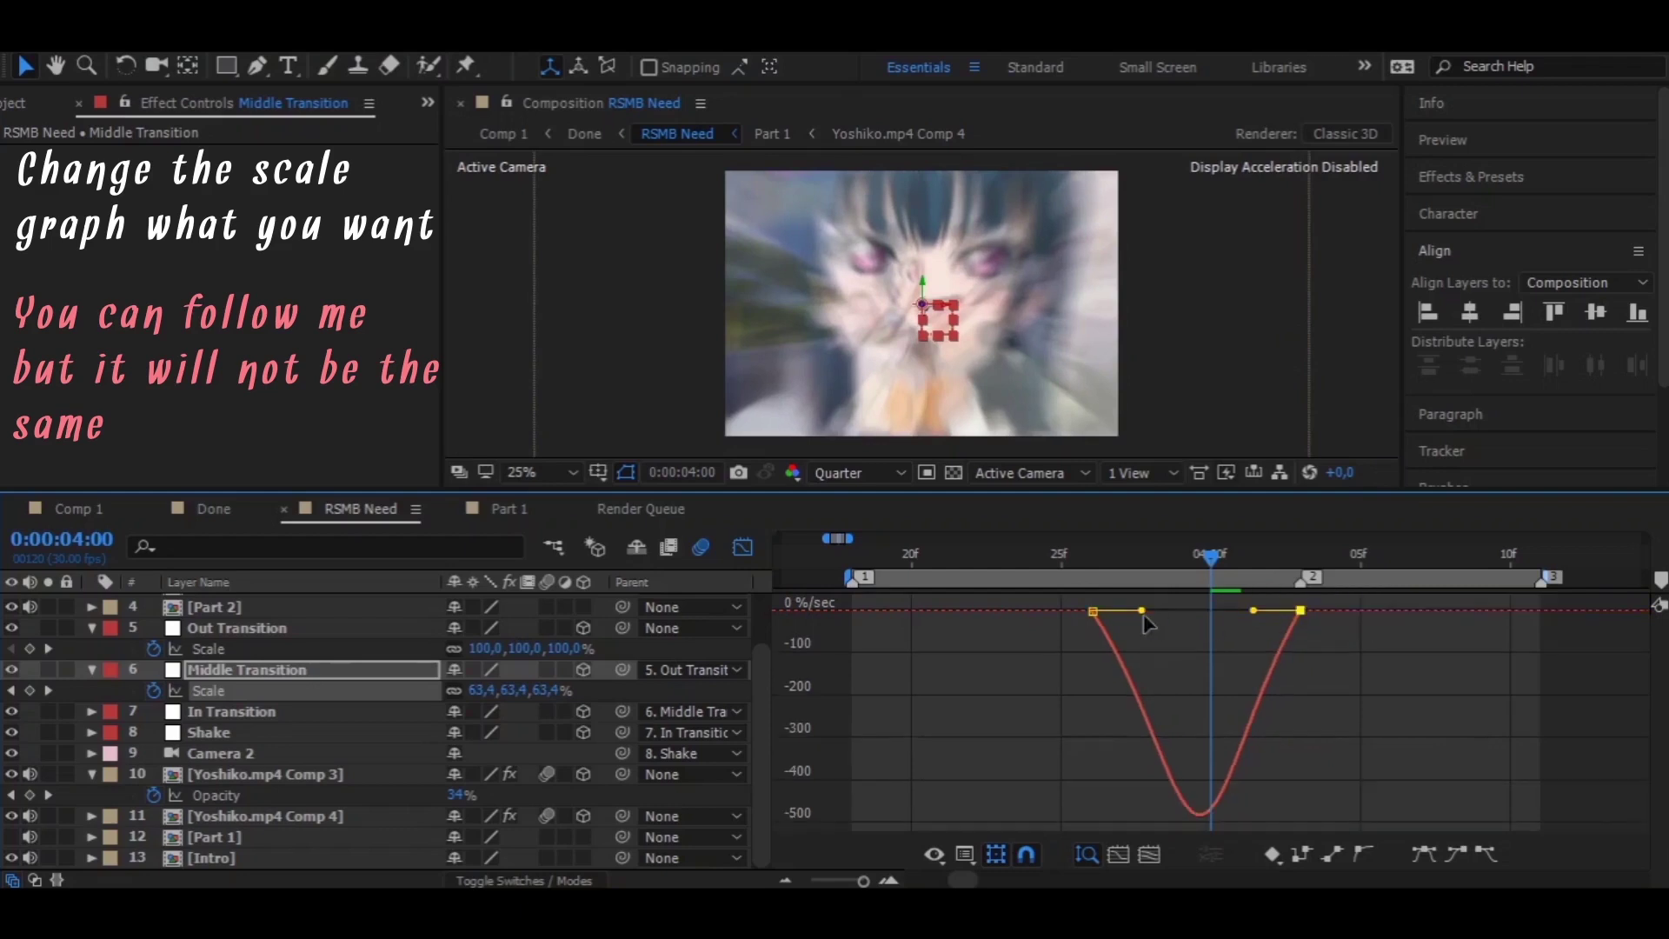
{"action": "left_click_drag", "start_coordinate": [1141, 611], "coordinate": [1153, 612]}
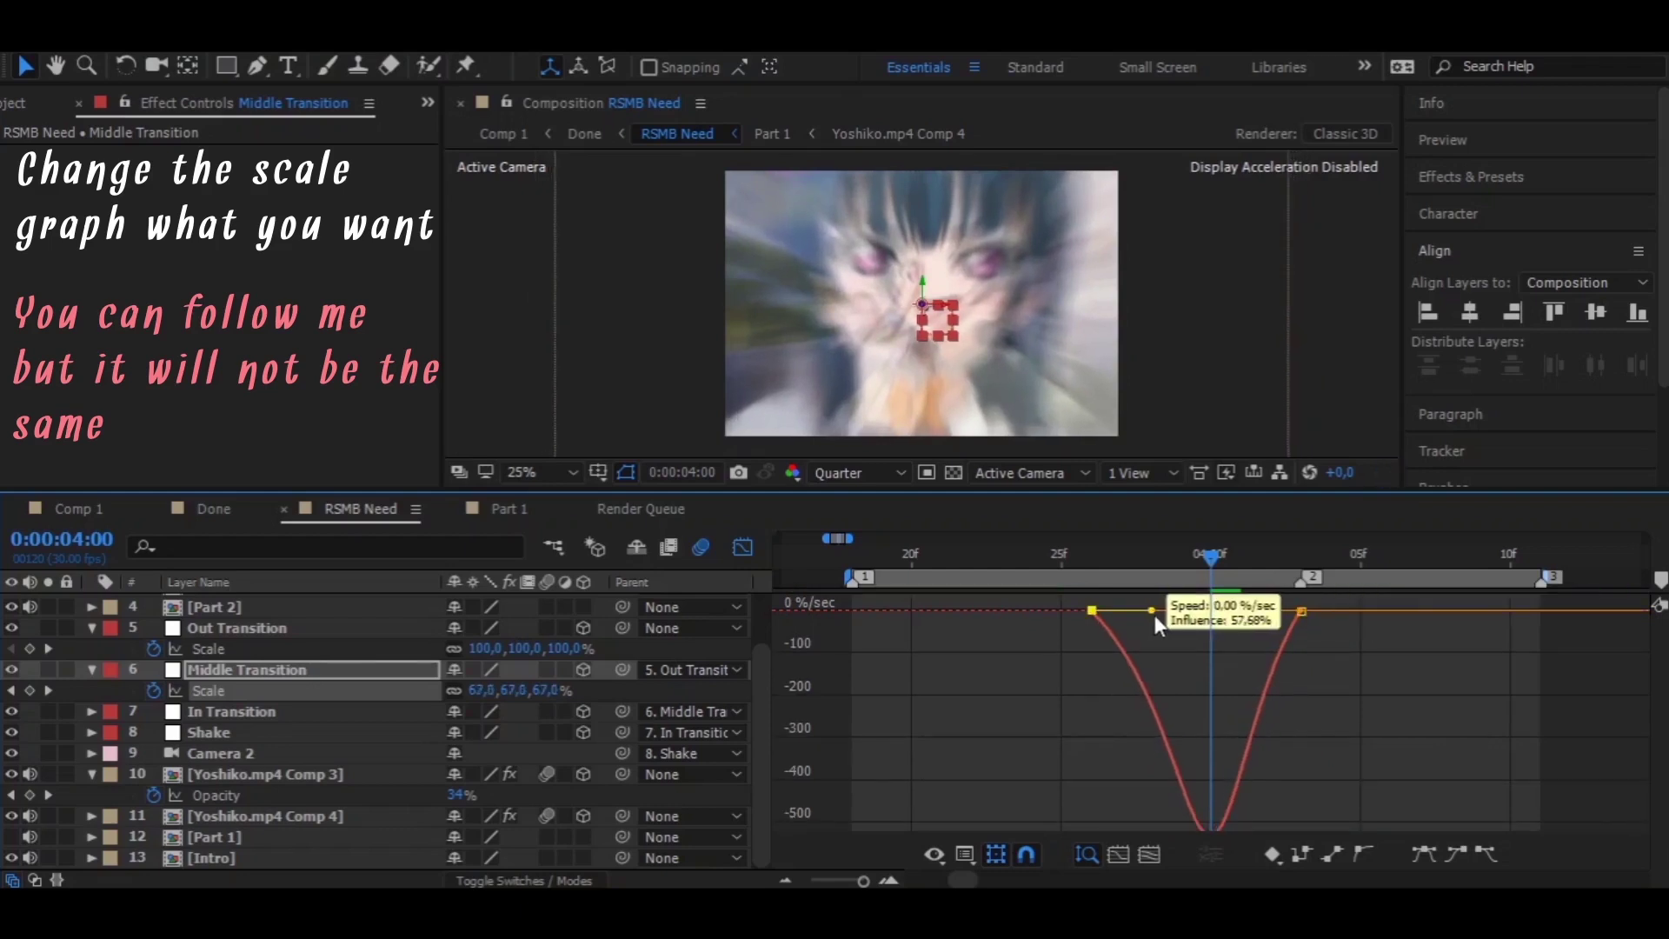
Preview the eased zoom and make the Scale speed dip narrower and deeper
{"action": "left_click_drag", "start_coordinate": [1211, 563], "coordinate": [1091, 560]}
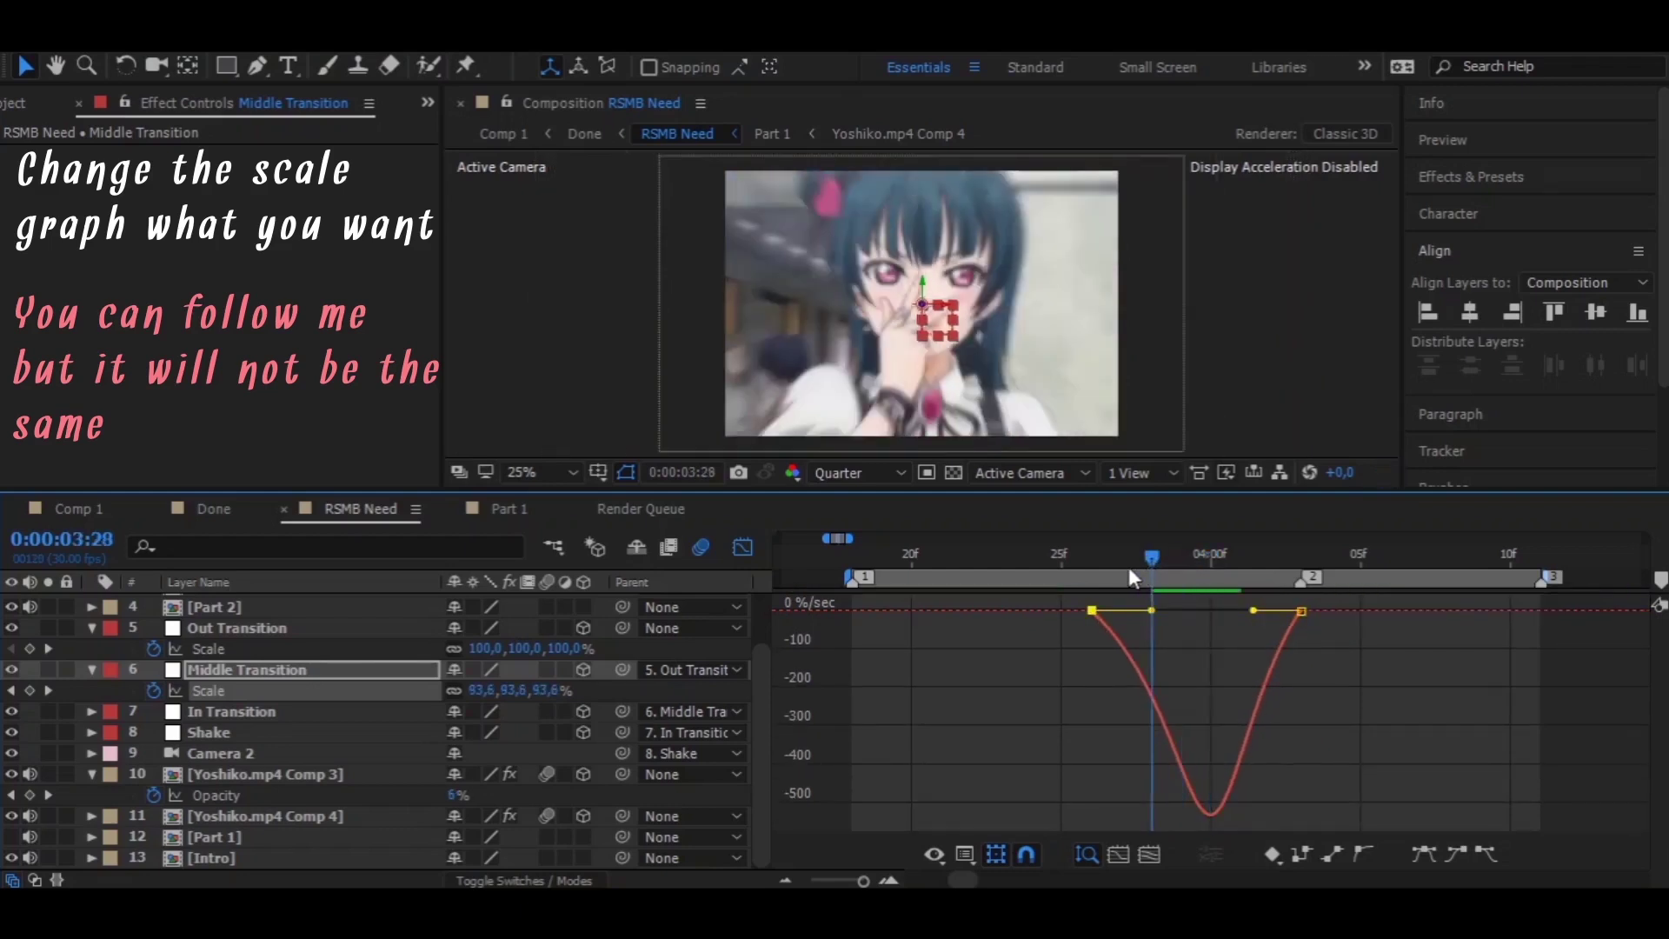
{"action": "key", "text": "space"}
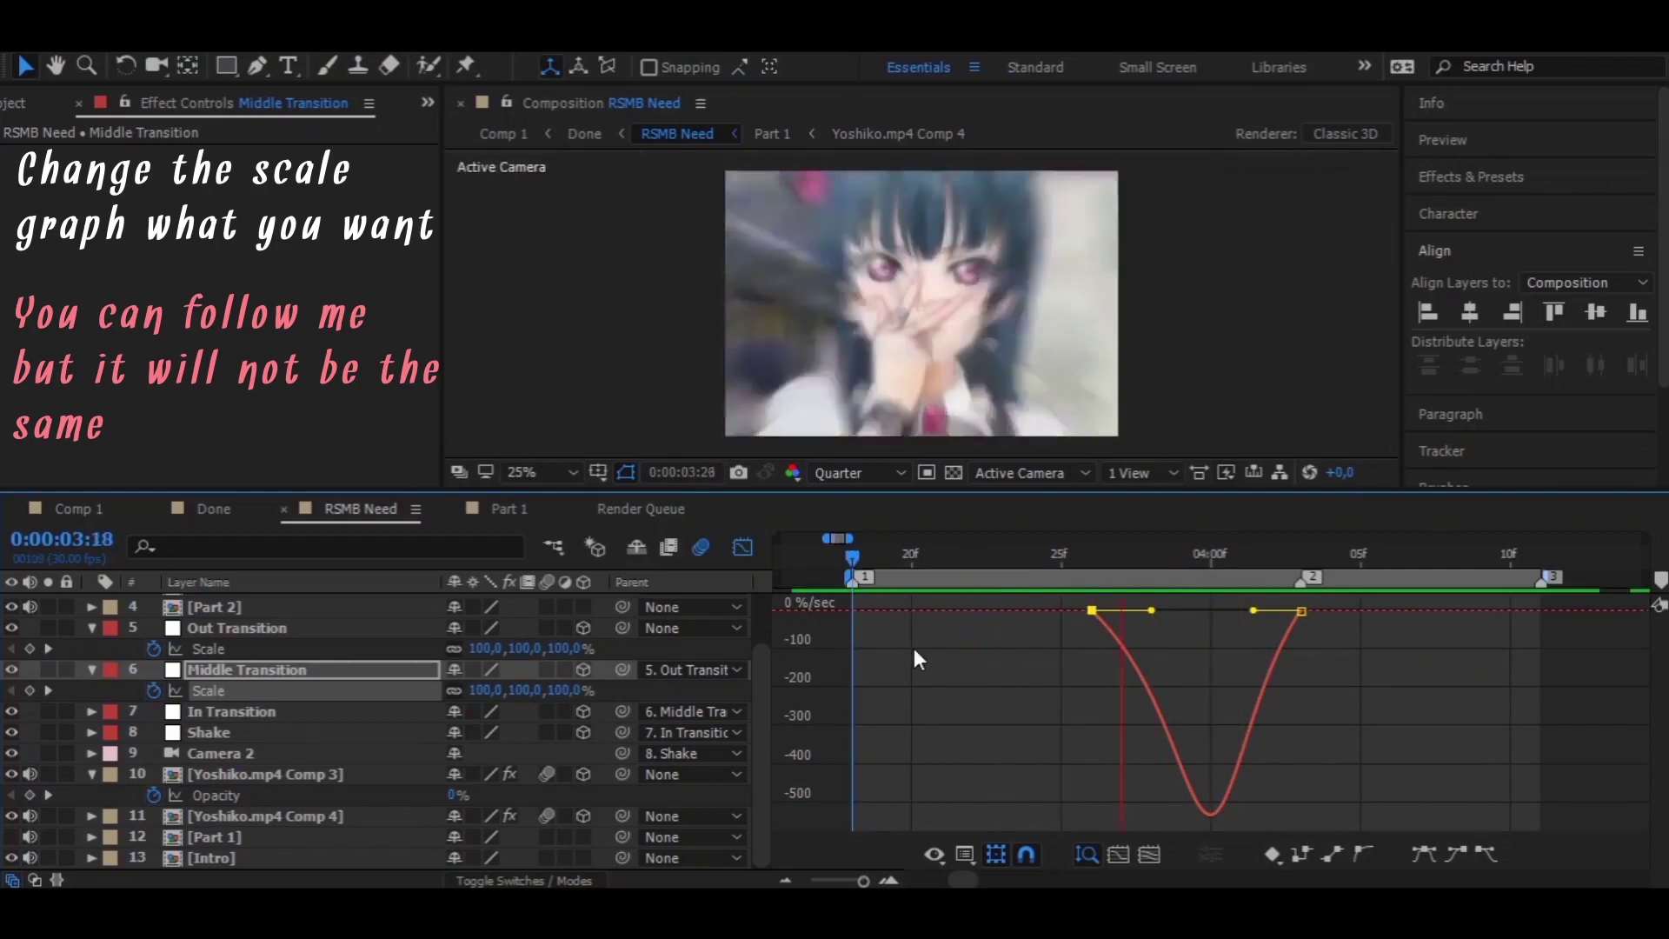
{"action": "left_click", "coordinate": [1190, 554]}
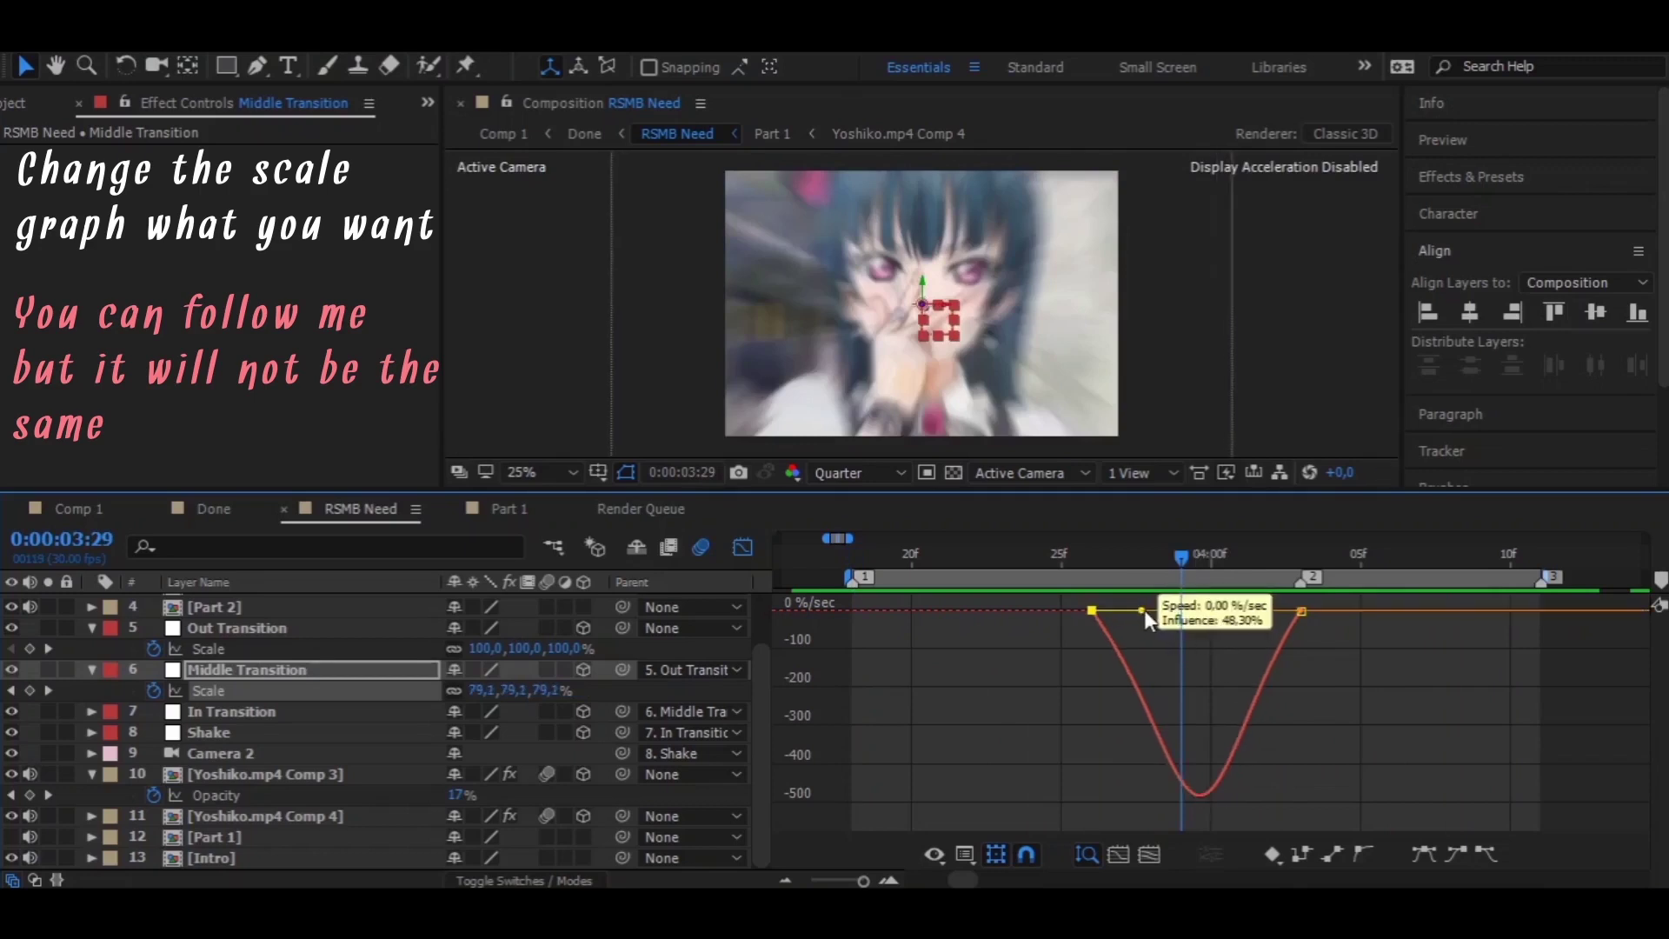
{"action": "left_click_drag", "start_coordinate": [1152, 610], "coordinate": [1140, 610]}
{"action": "left_click_drag", "start_coordinate": [1254, 610], "coordinate": [1242, 617]}
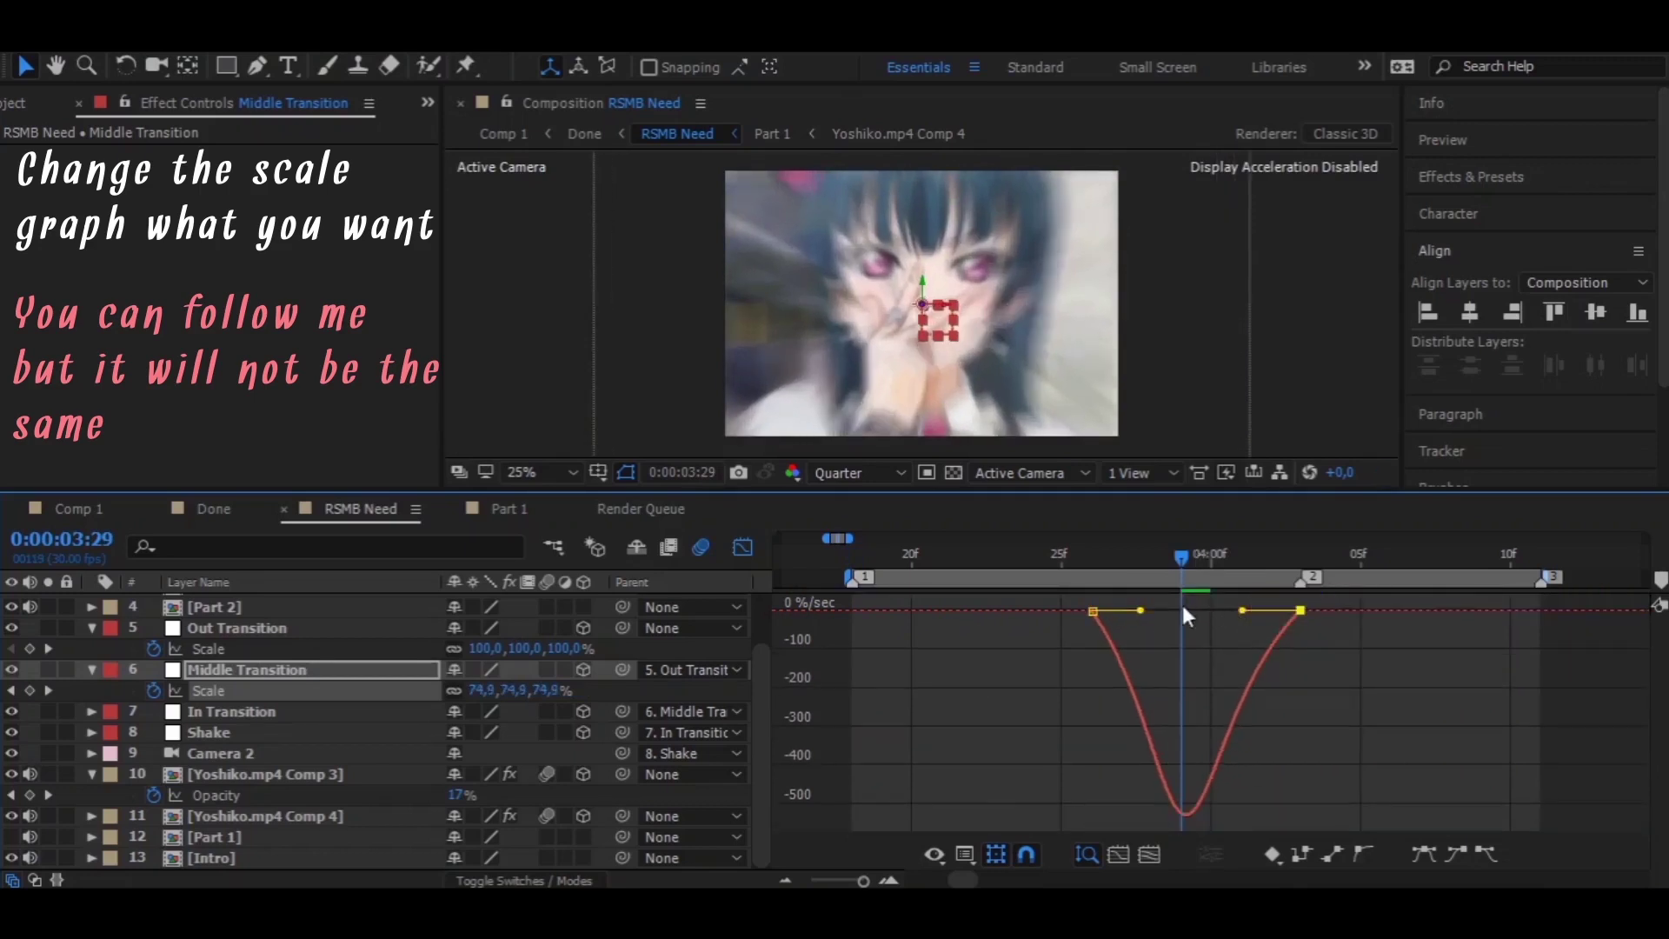
{"action": "left_click_drag", "start_coordinate": [1181, 558], "coordinate": [942, 561]}
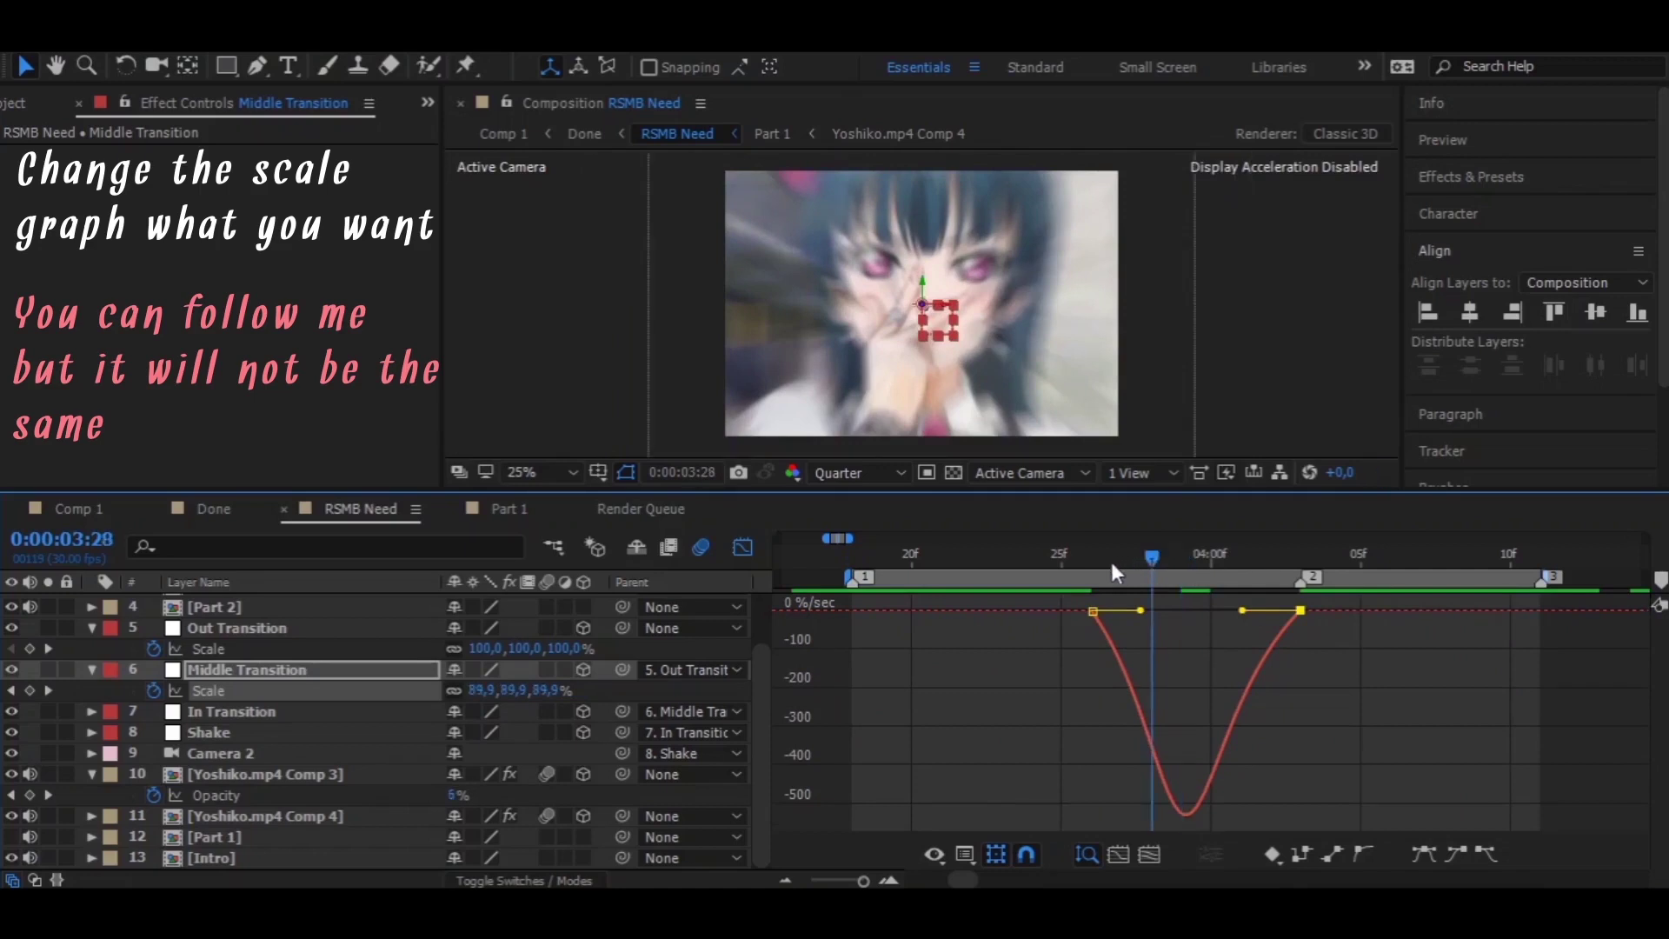
{"action": "key", "text": "space"}
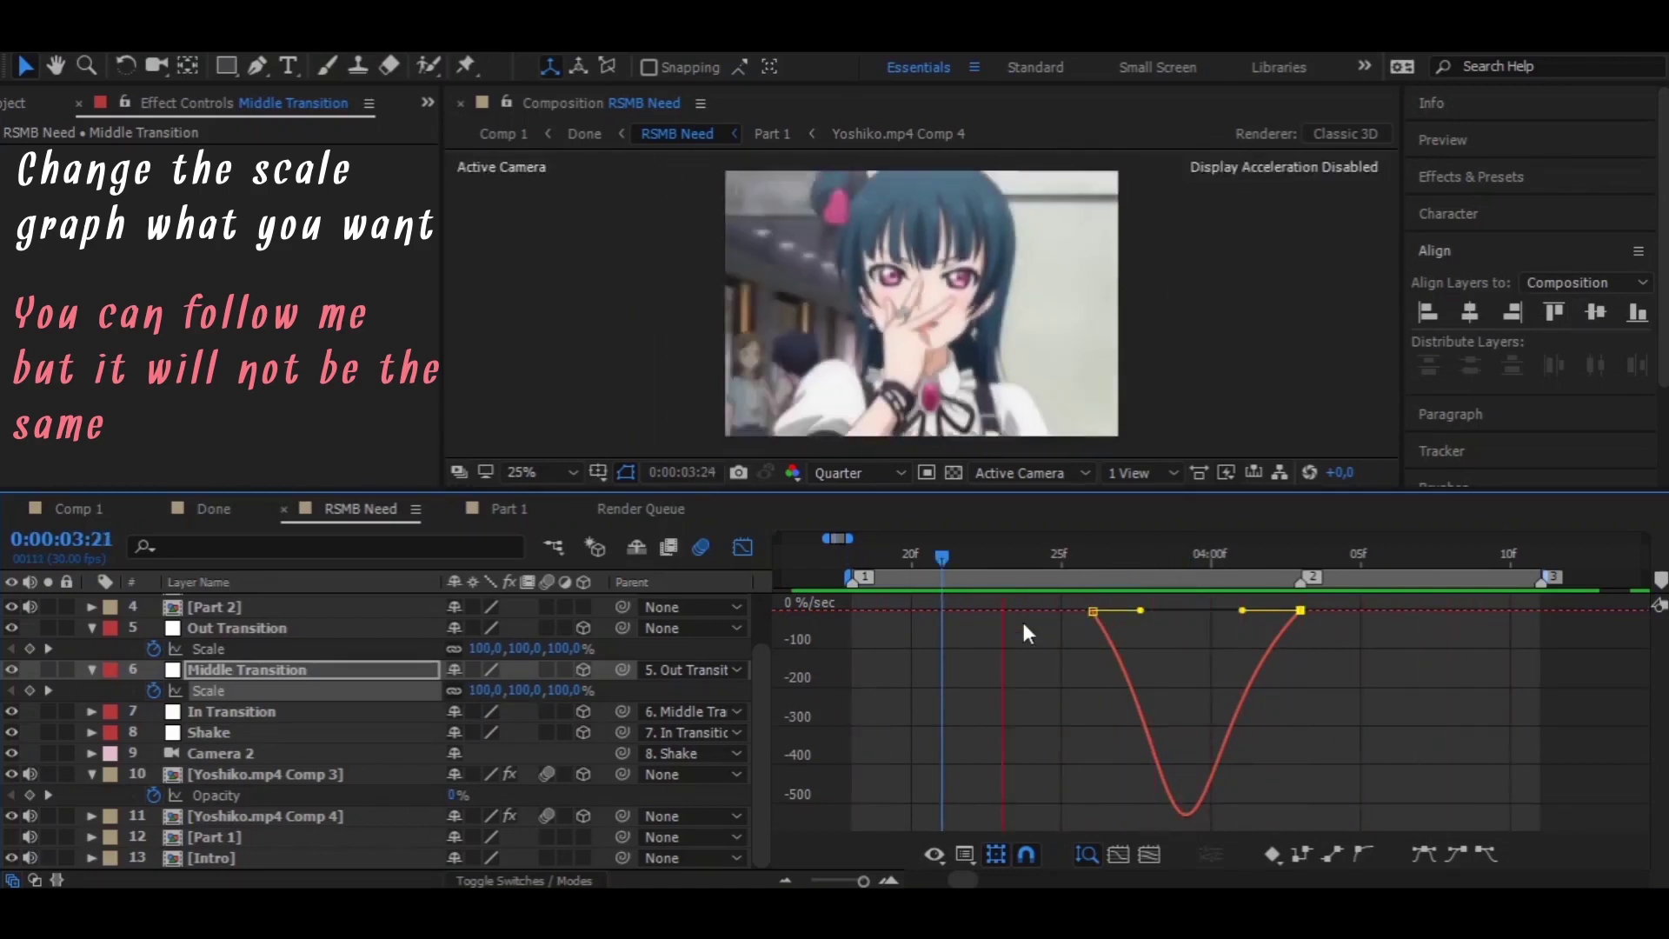
{"action": "mouse_move", "coordinate": [1093, 557]}
{"action": "left_mouse_down"}
{"action": "mouse_move", "coordinate": [1239, 556]}
{"action": "mouse_move", "coordinate": [1197, 558]}
{"action": "left_mouse_up"}
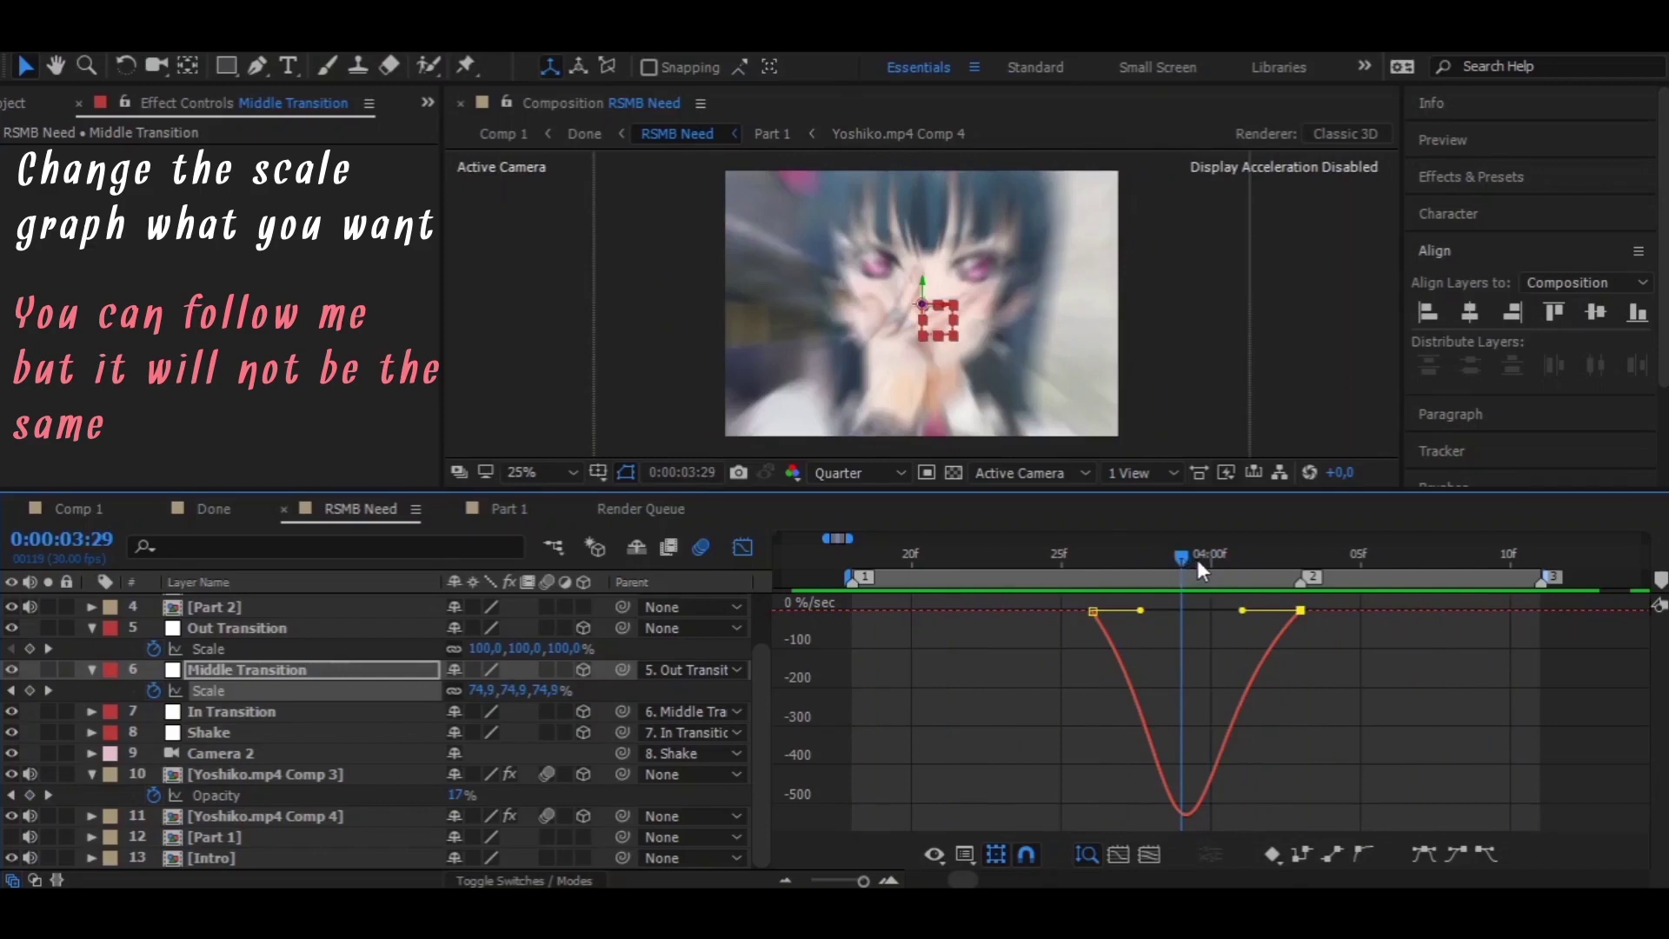
Tweak the first Scale keyframe's ease out and review the zoom from 3:22 to 4:01
{"action": "left_click_drag", "start_coordinate": [1192, 566], "coordinate": [1204, 568]}
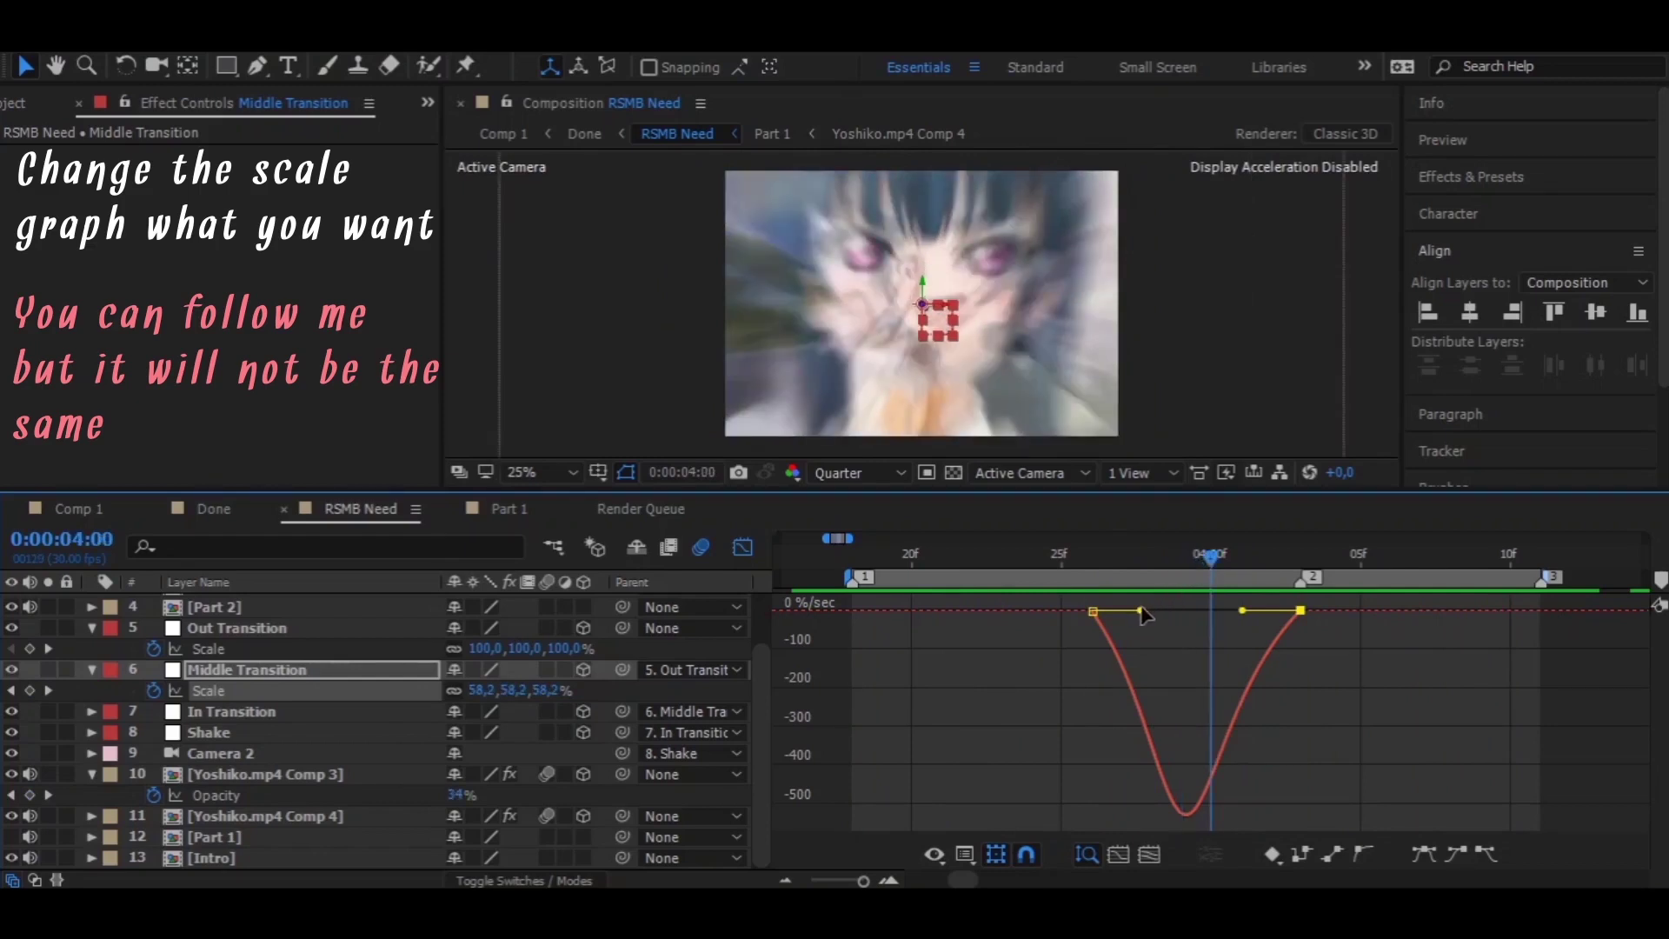
{"action": "mouse_move", "coordinate": [1144, 615]}
{"action": "left_mouse_down"}
{"action": "mouse_move", "coordinate": [1252, 611]}
{"action": "mouse_move", "coordinate": [1148, 611]}
{"action": "left_mouse_up"}
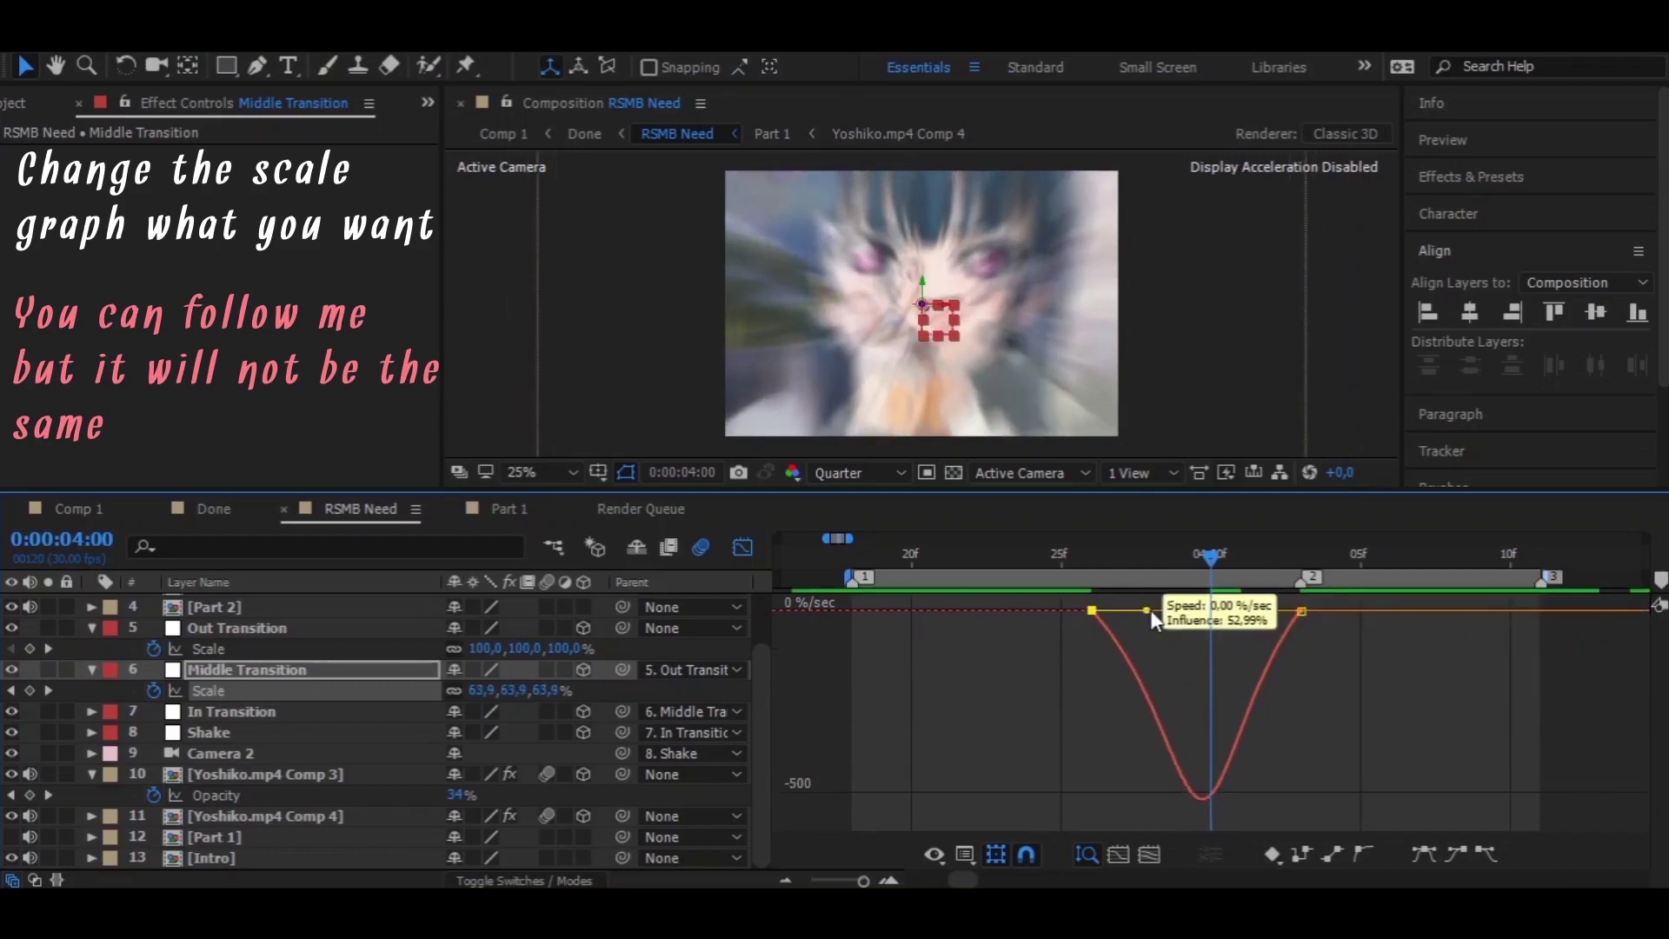
{"action": "left_click", "coordinate": [1152, 561]}
{"action": "left_click", "coordinate": [972, 560]}
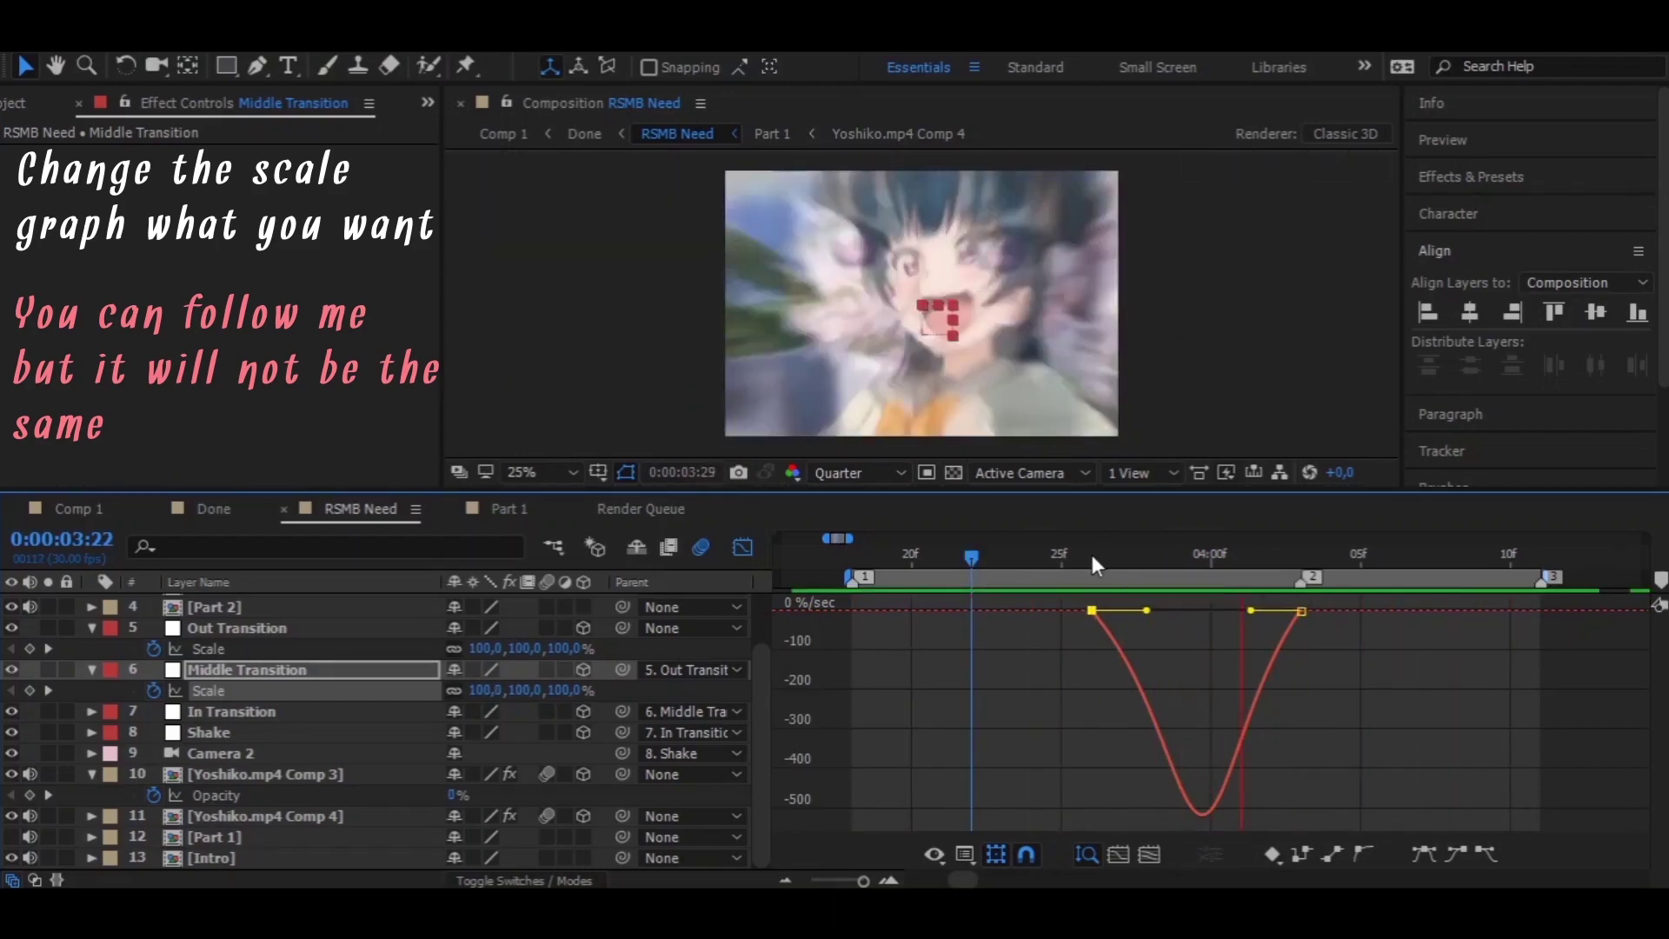
{"action": "left_click", "coordinate": [1130, 561]}
{"action": "left_click_drag", "start_coordinate": [1130, 559], "coordinate": [1230, 571]}
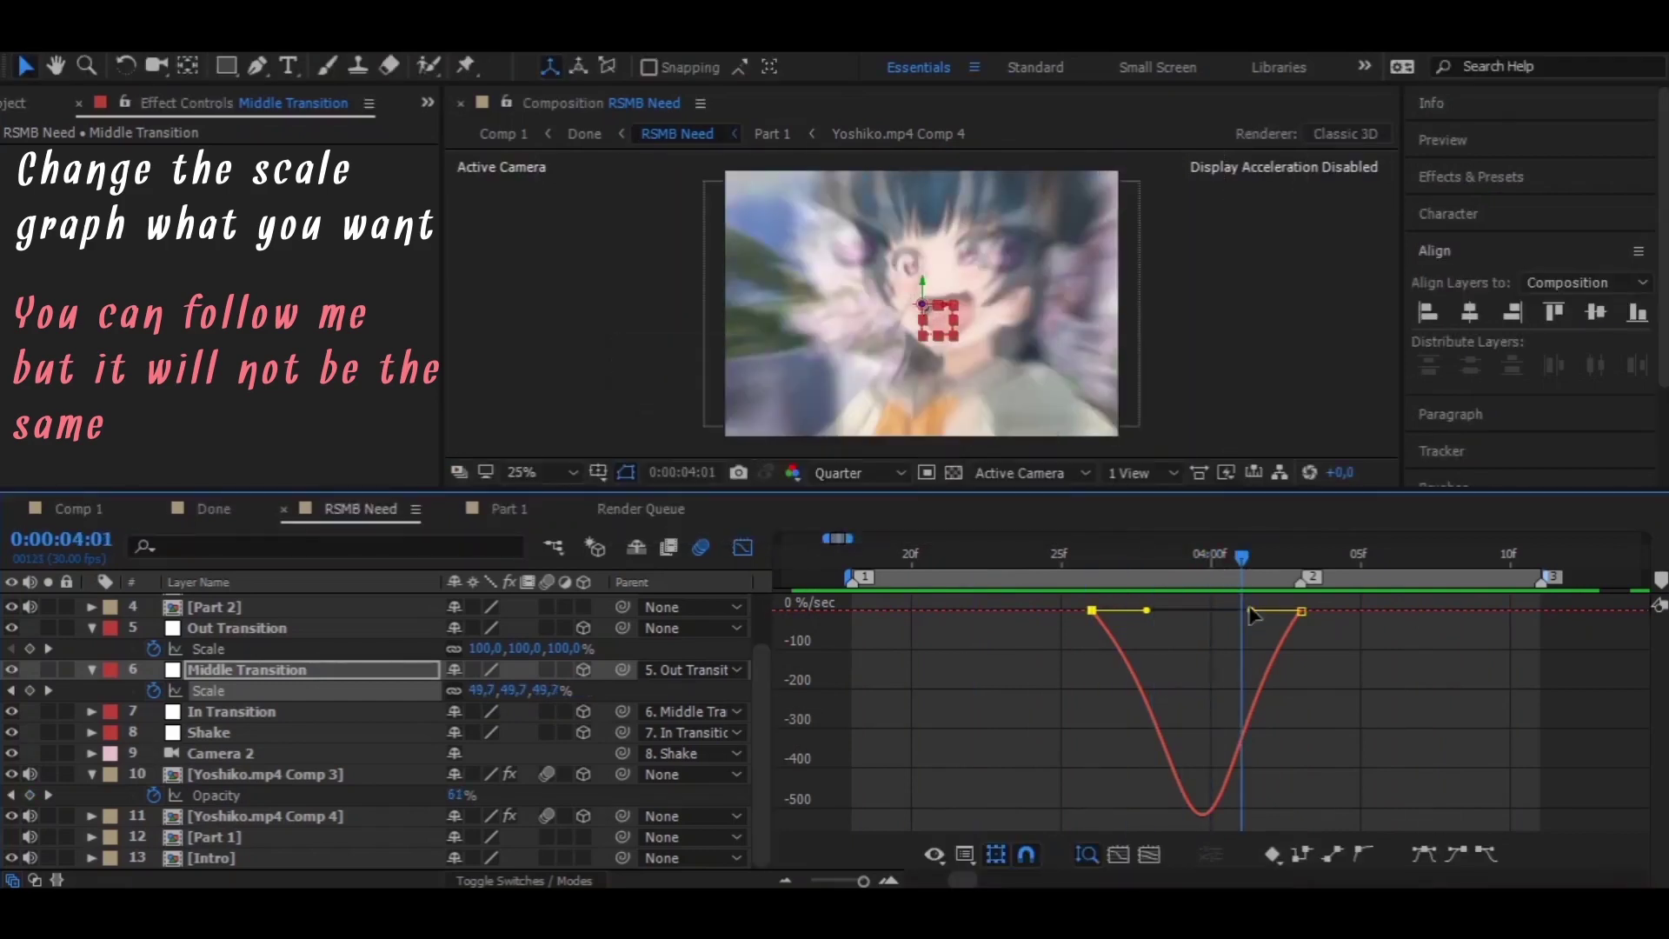
Lengthen both Scale keyframes' eases to about 59% influence and return to the layer bar view
{"action": "left_click_drag", "start_coordinate": [1251, 612], "coordinate": [1262, 611]}
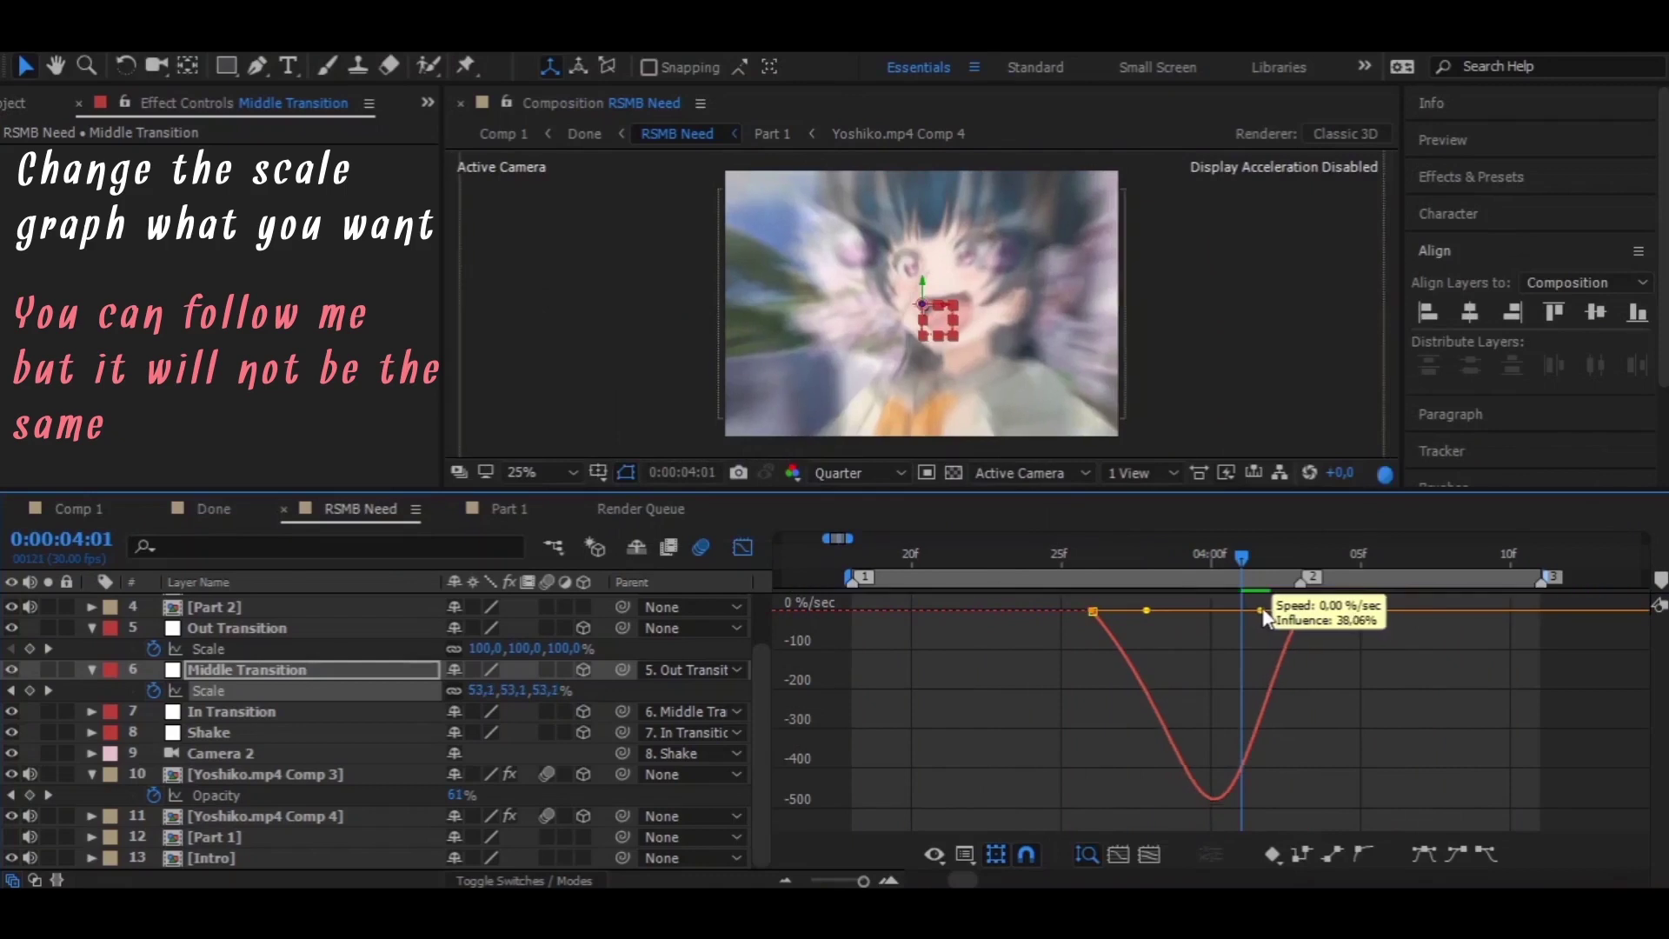
{"action": "left_click_drag", "start_coordinate": [1146, 612], "coordinate": [1158, 611]}
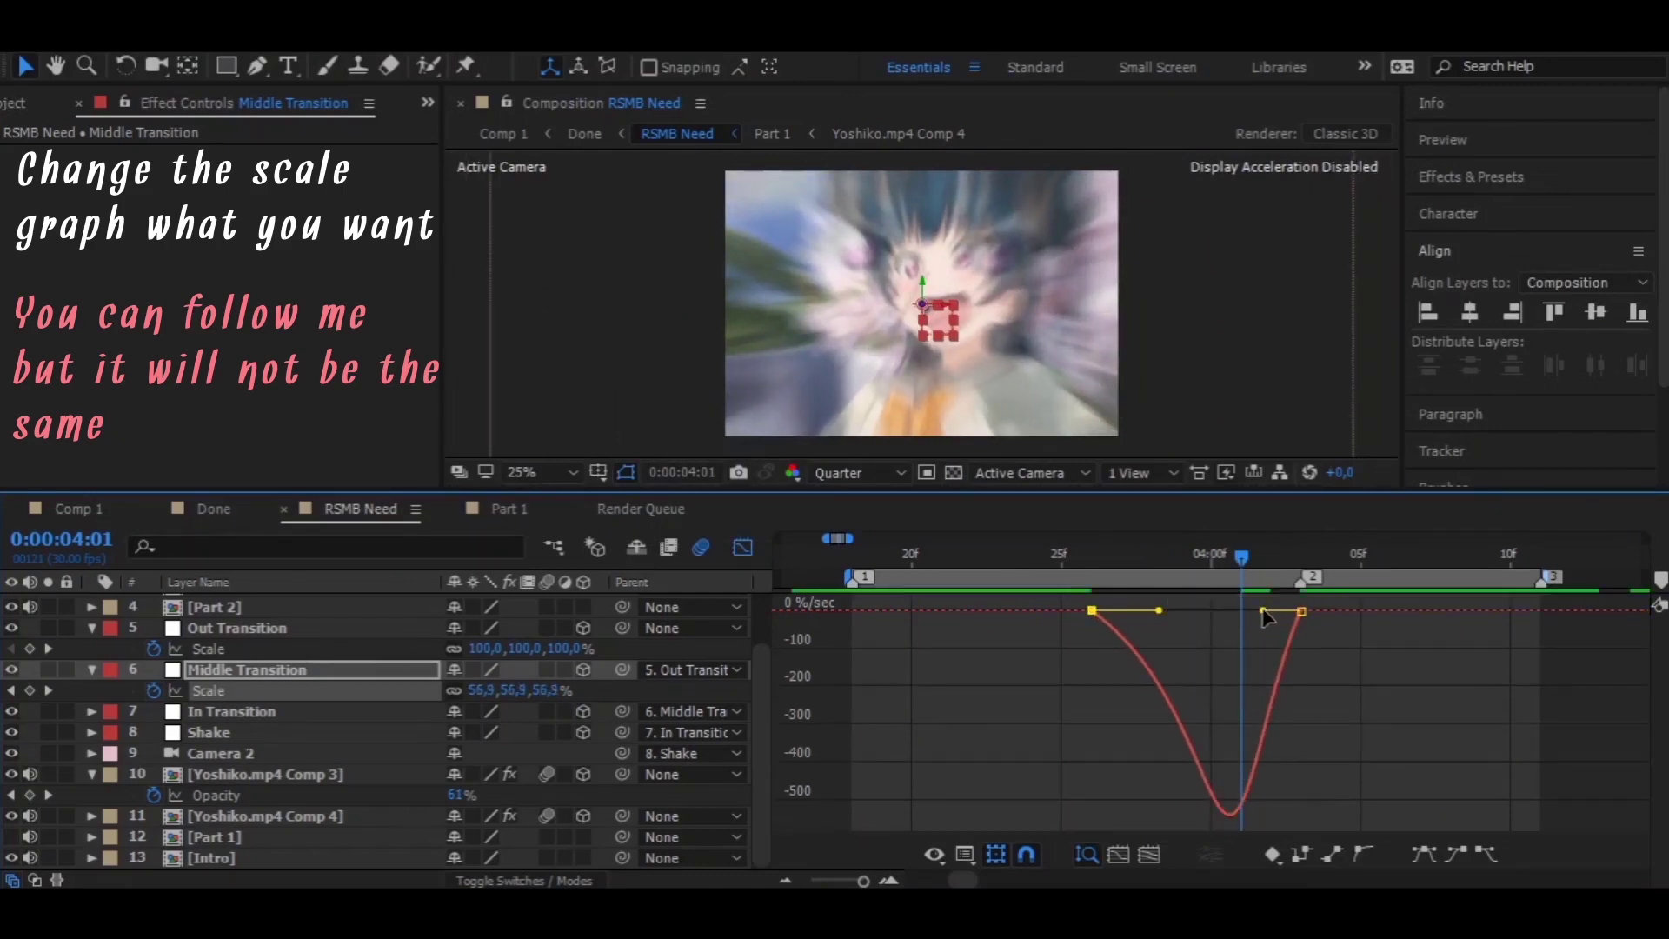
{"action": "left_click_drag", "start_coordinate": [1263, 611], "coordinate": [1270, 610]}
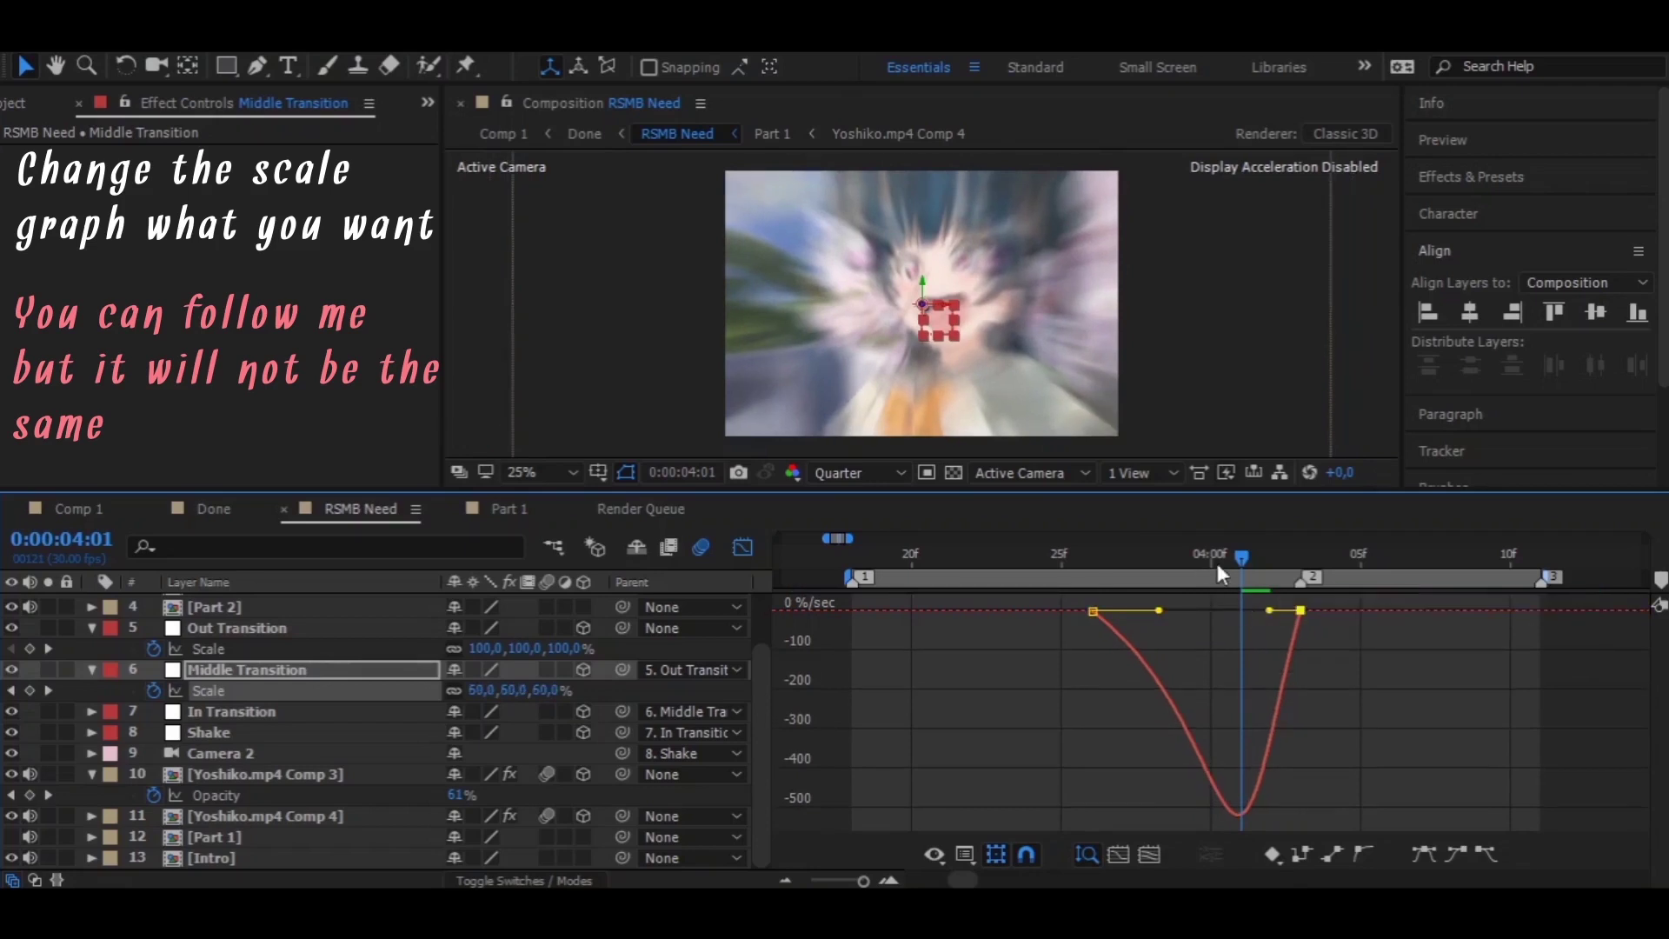
{"action": "left_click_drag", "start_coordinate": [1239, 556], "coordinate": [1002, 594]}
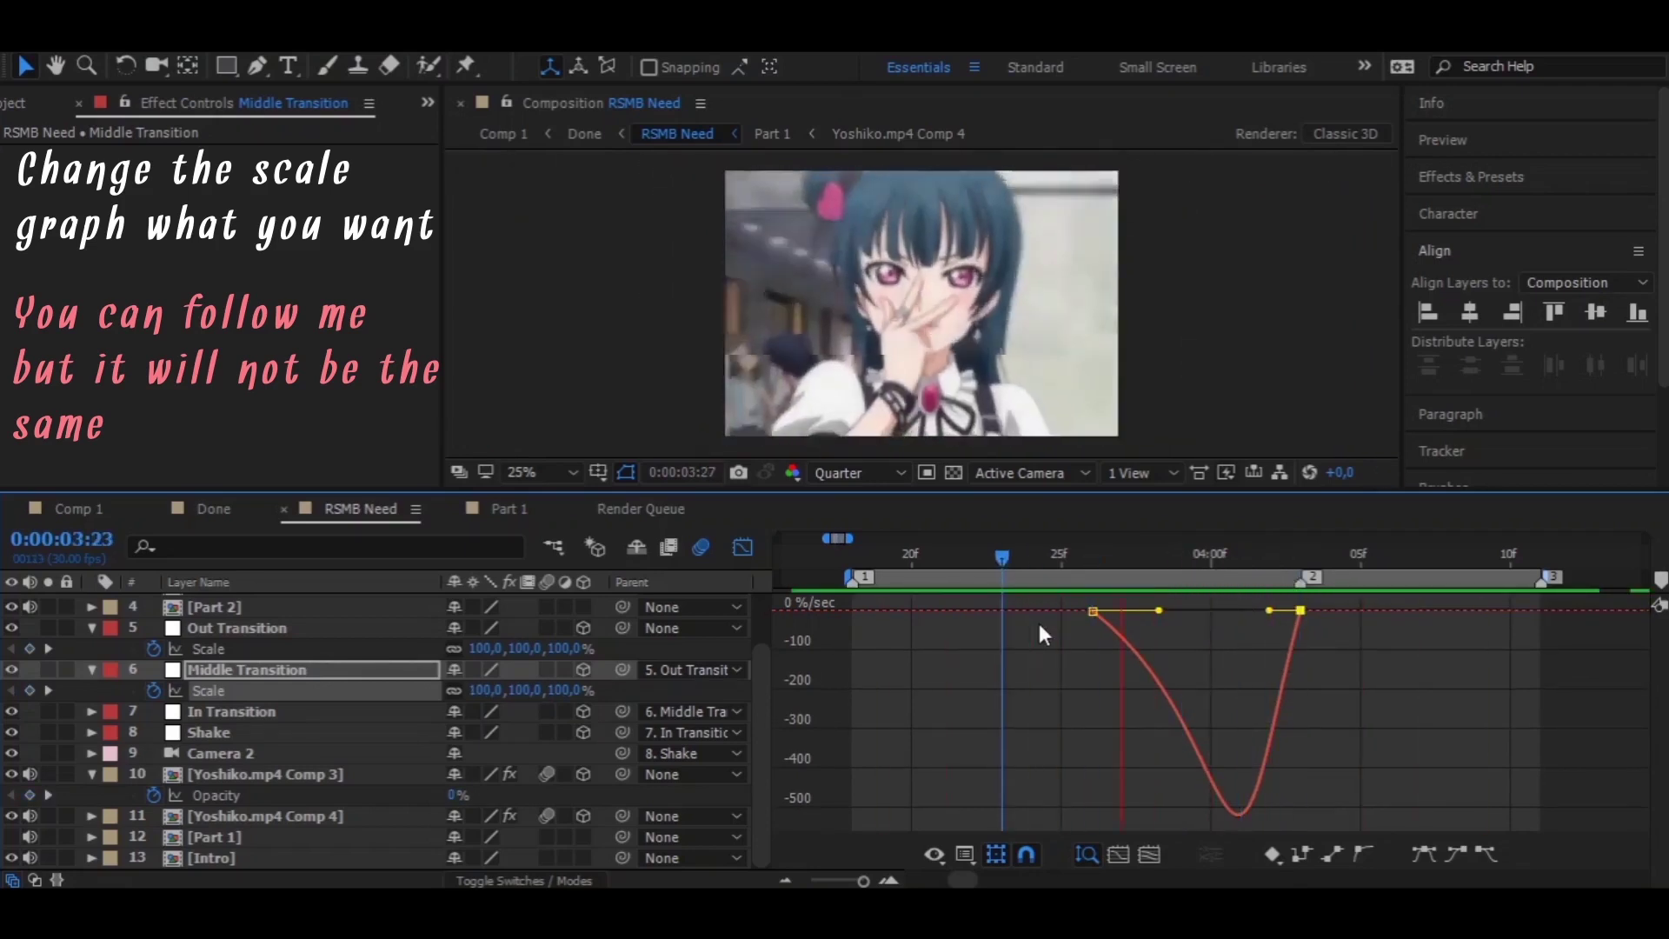
{"action": "left_click", "coordinate": [970, 555]}
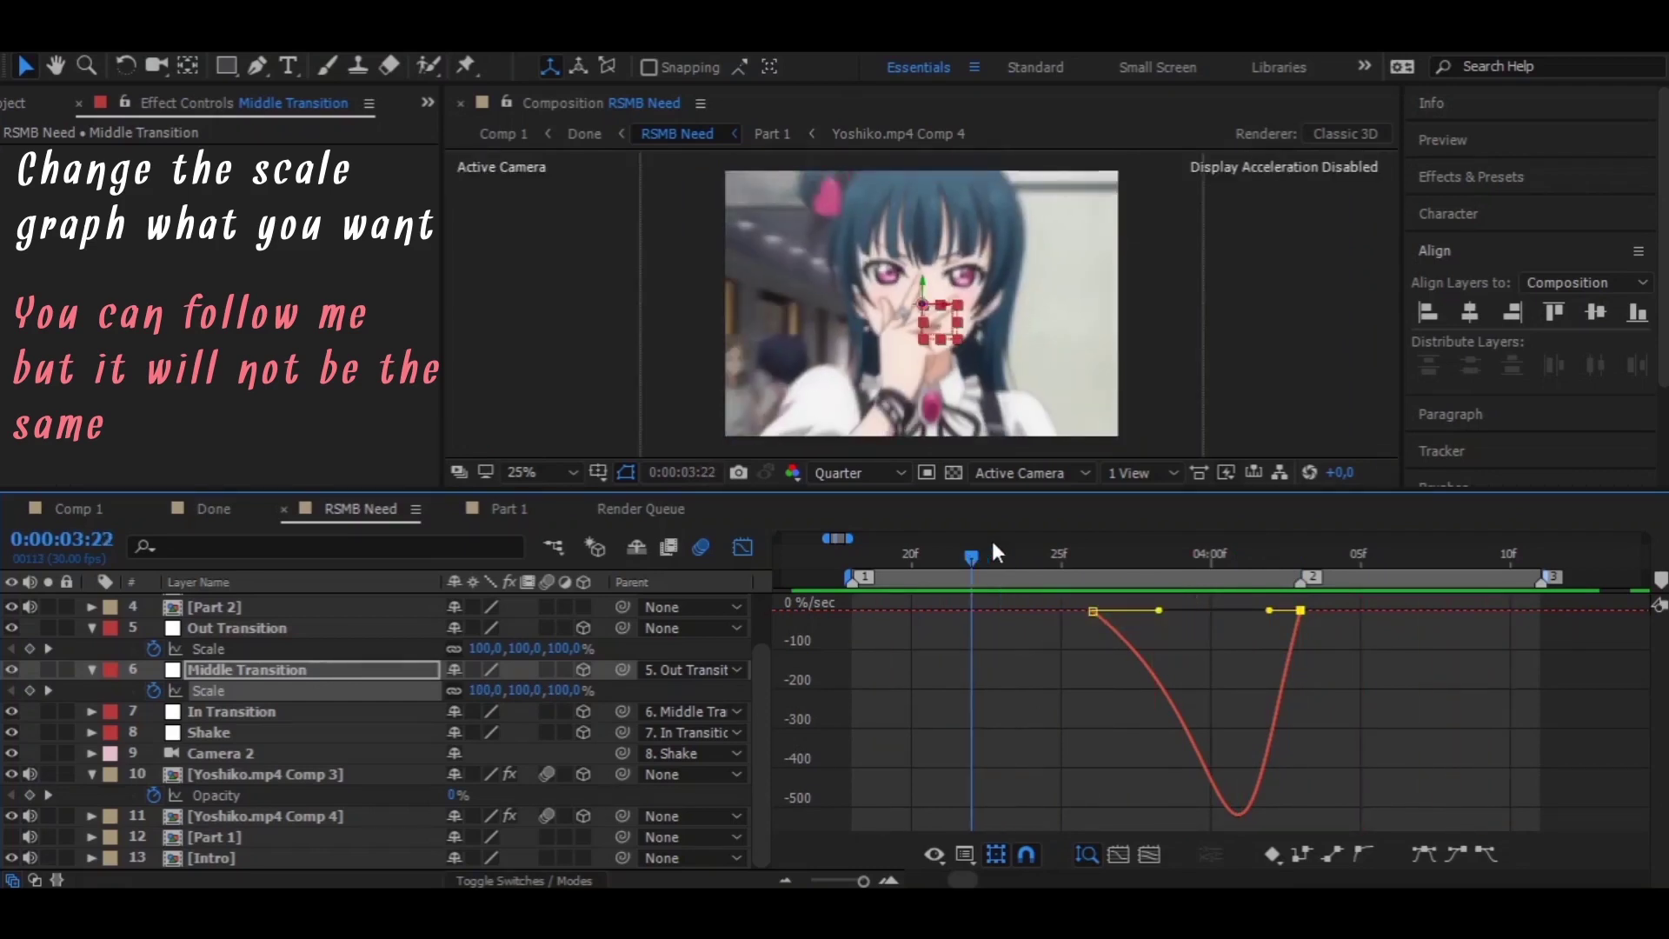
{"action": "left_click", "coordinate": [742, 548]}
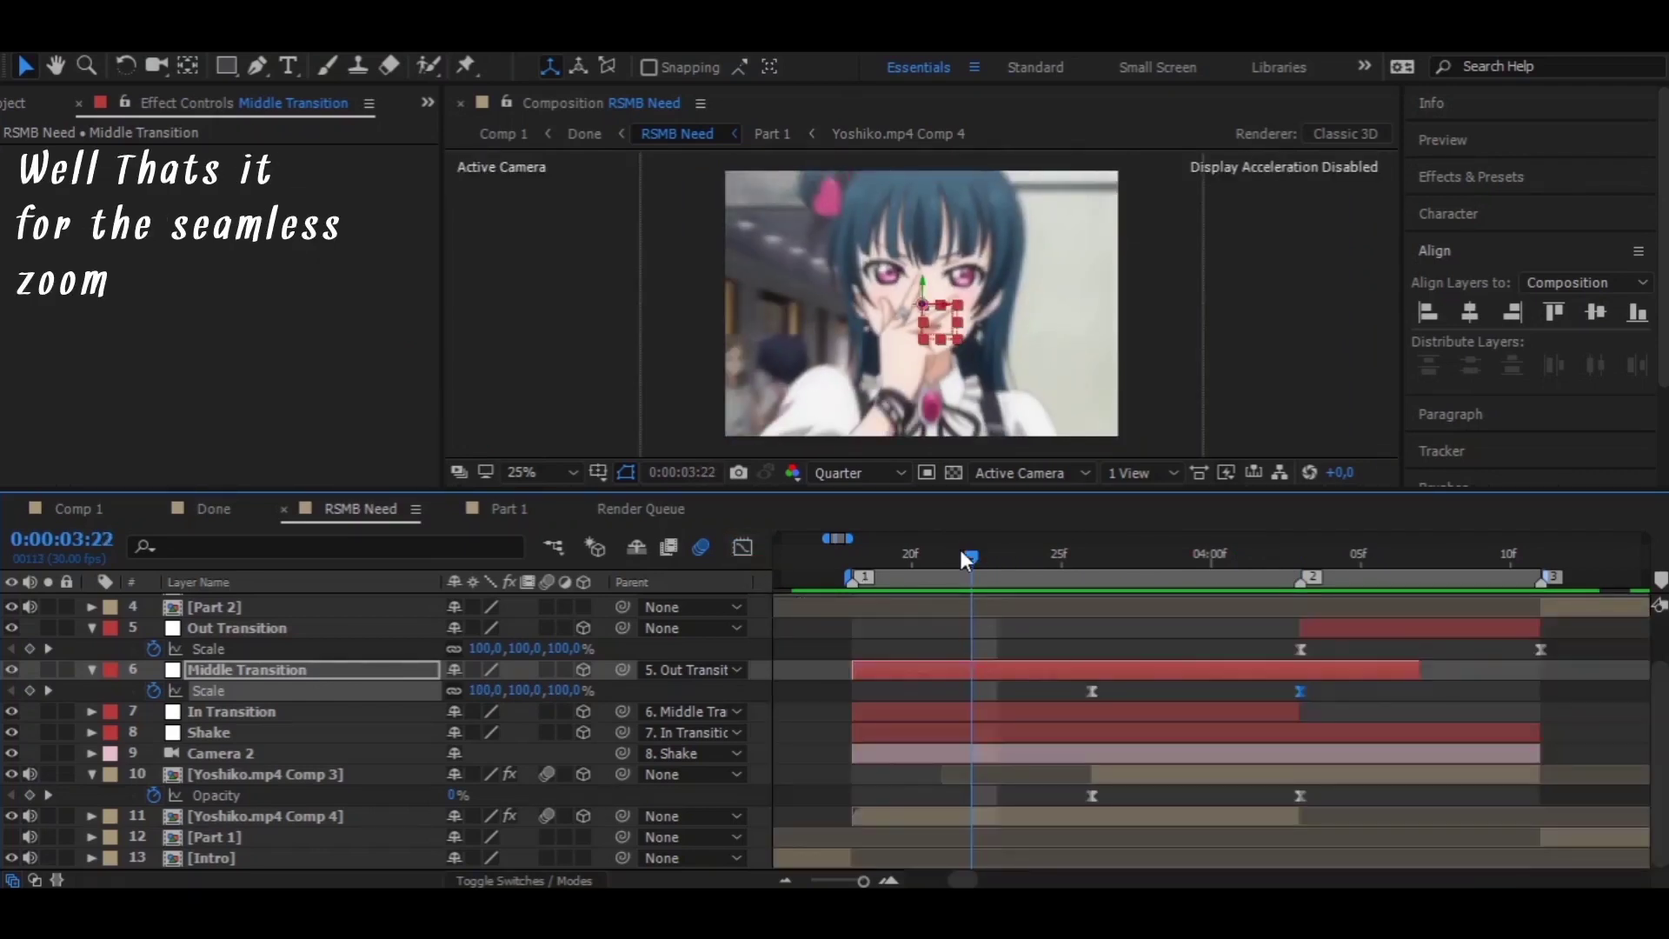
At 3:18, reveal the Shake layer's Position and Rotation and separate Position into X, Y, Z
{"action": "left_click_drag", "start_coordinate": [962, 553], "coordinate": [853, 645]}
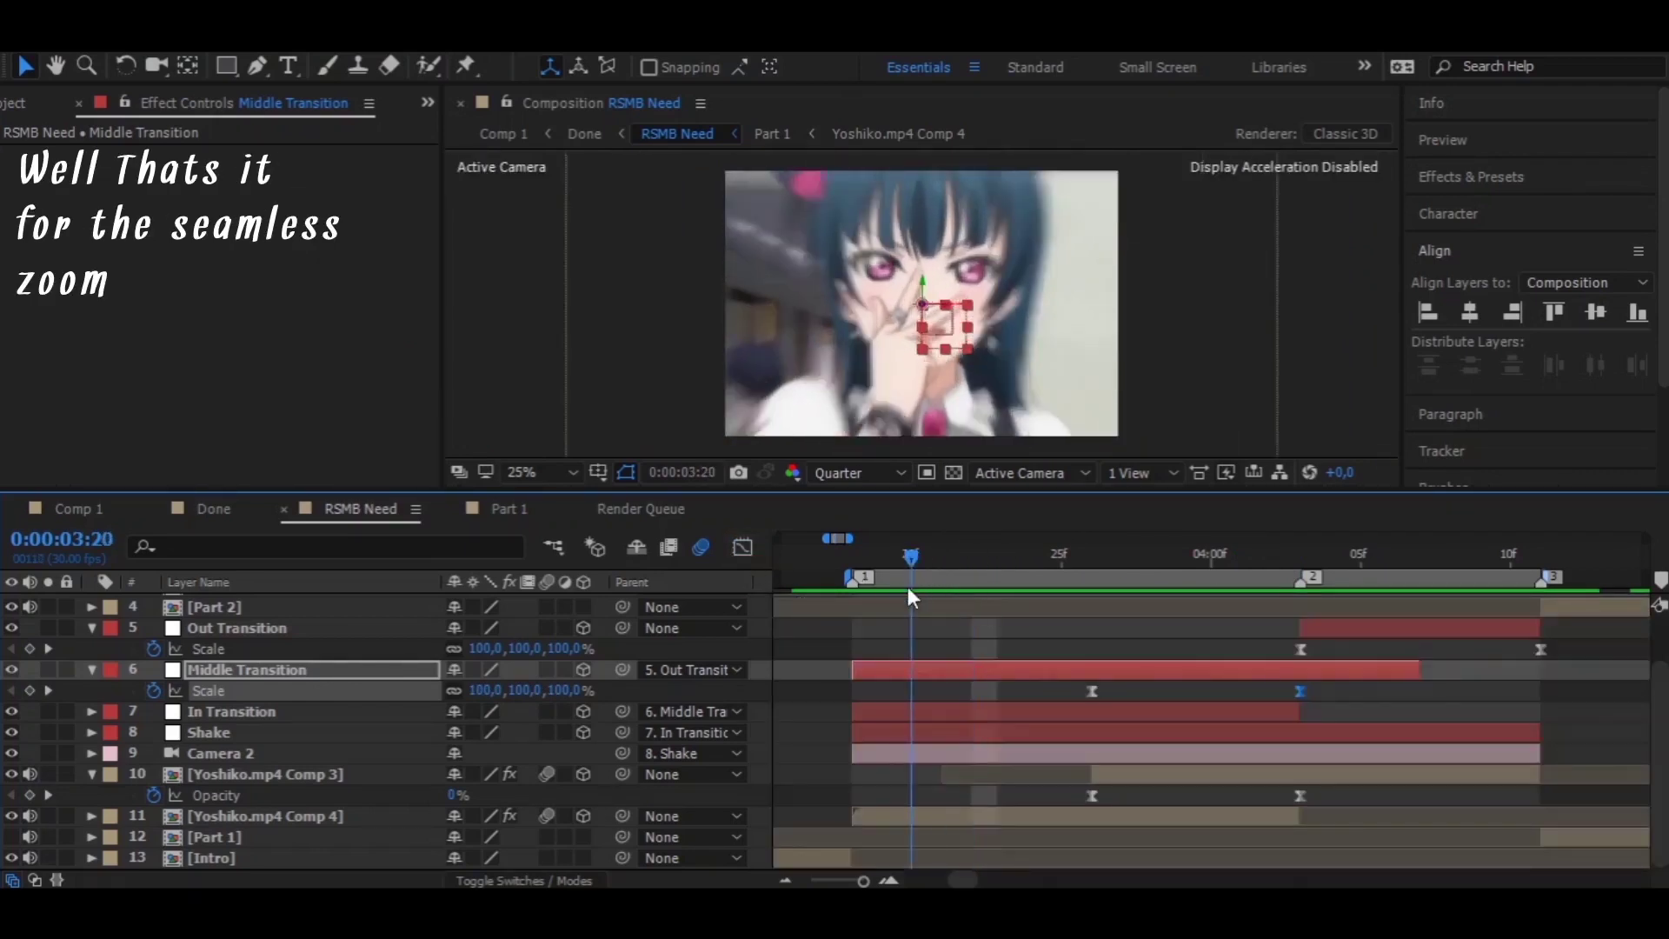
{"action": "left_click", "coordinate": [897, 730]}
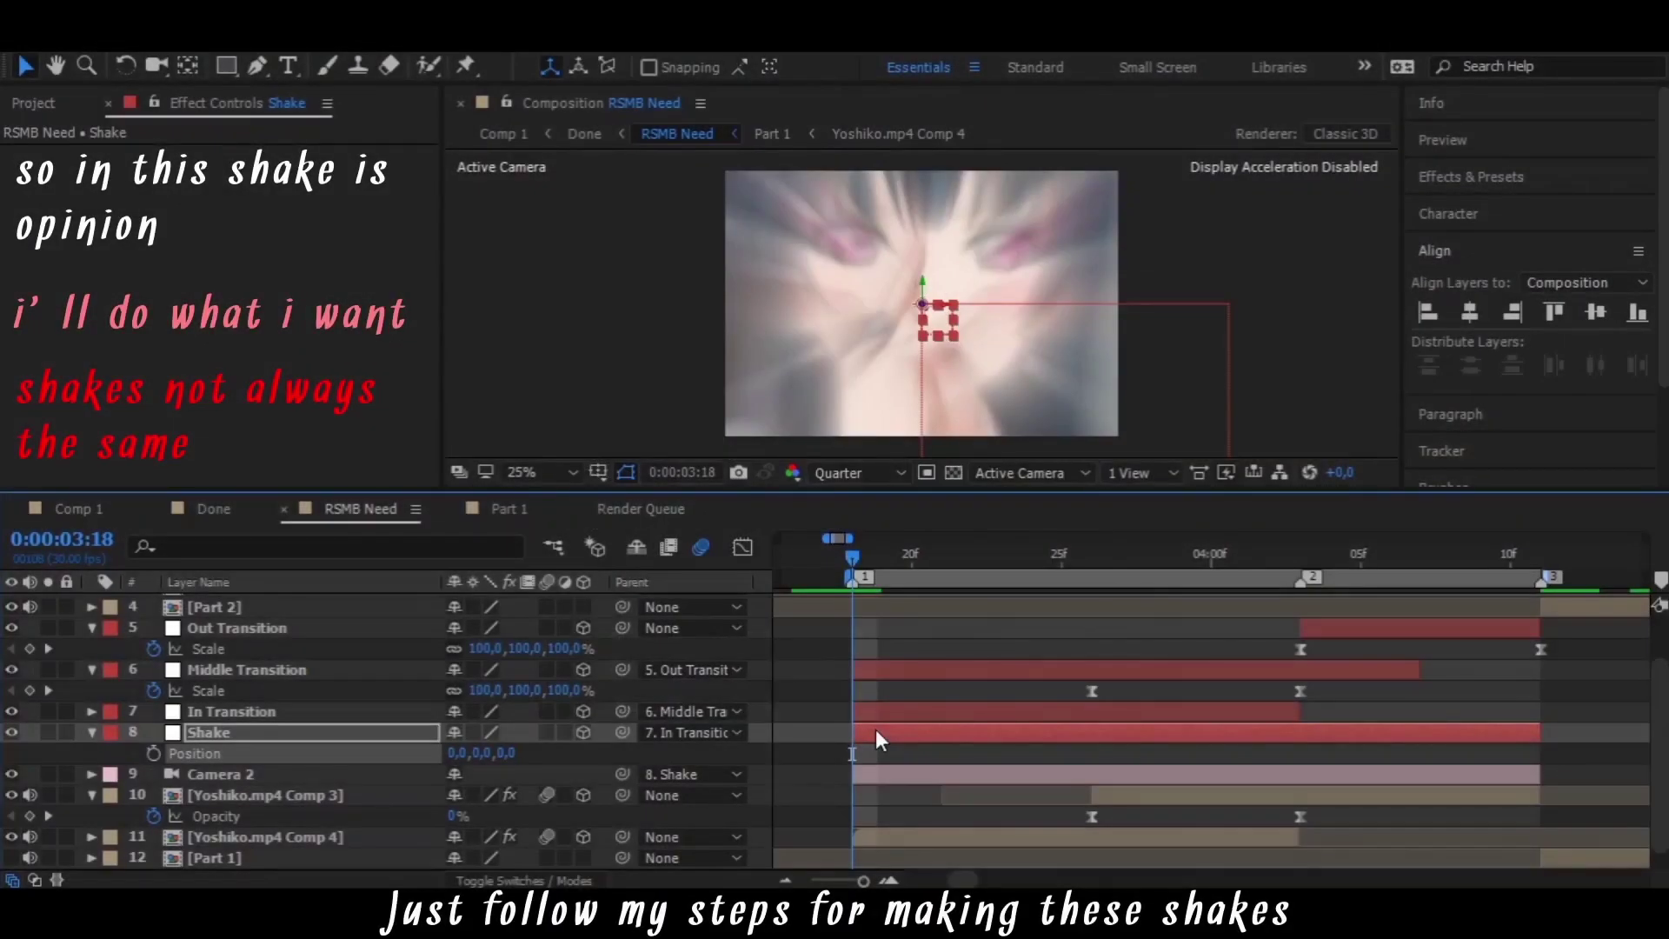
{"action": "key", "text": "shift+r"}
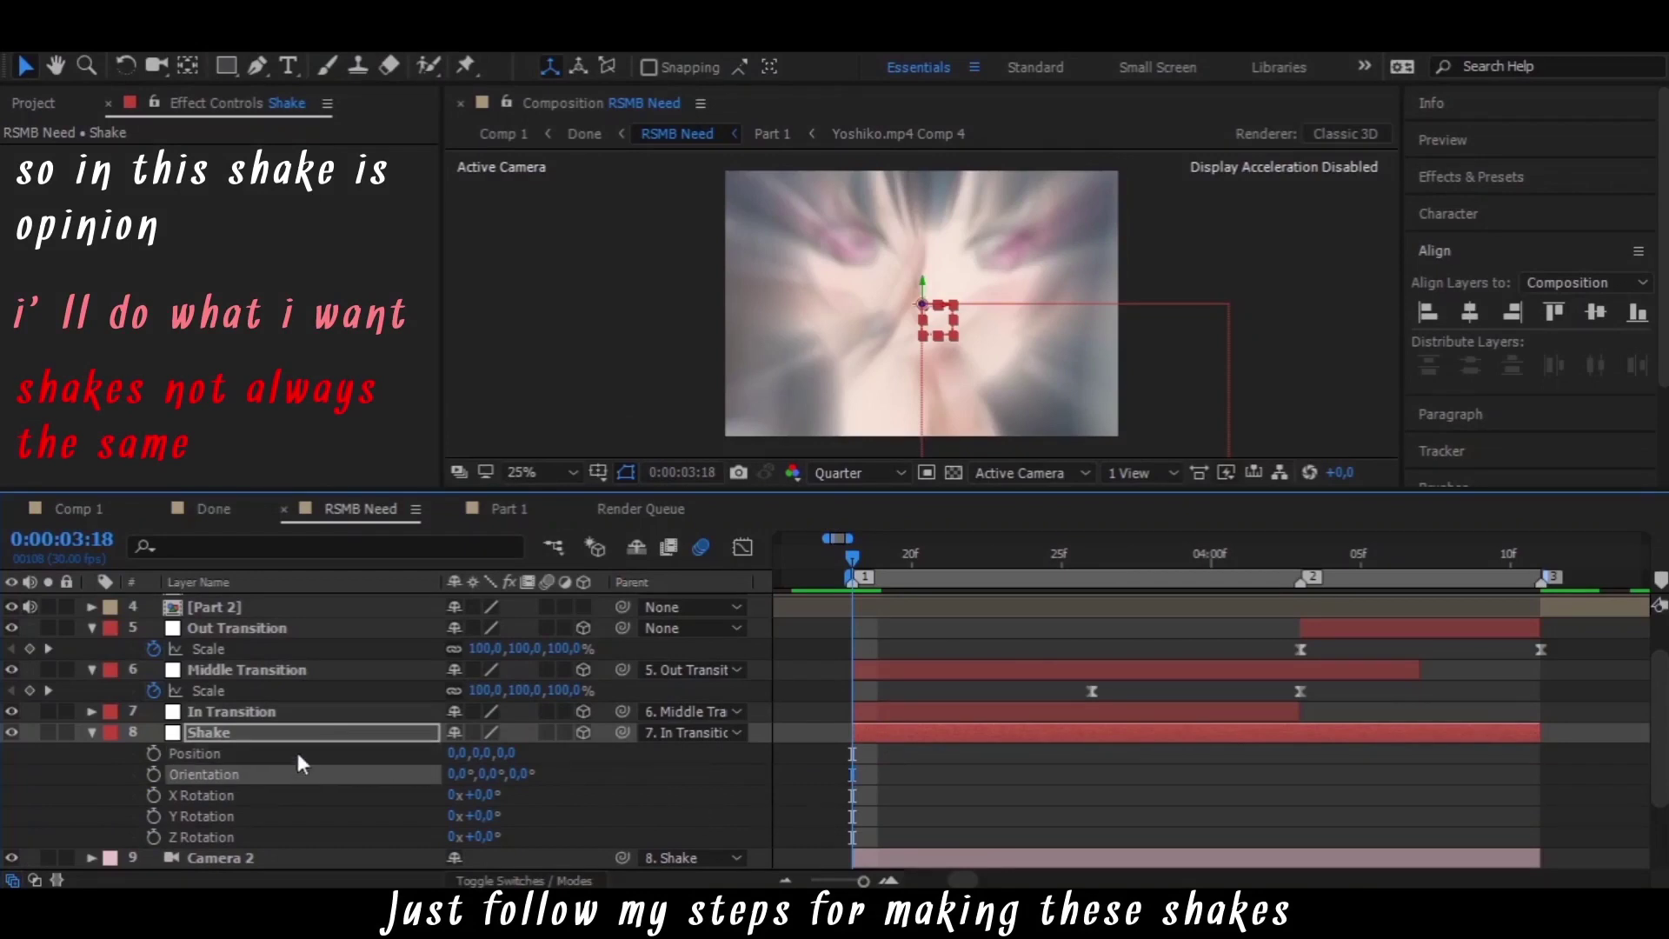
{"action": "right_click", "coordinate": [289, 746]}
{"action": "left_click", "coordinate": [374, 553]}
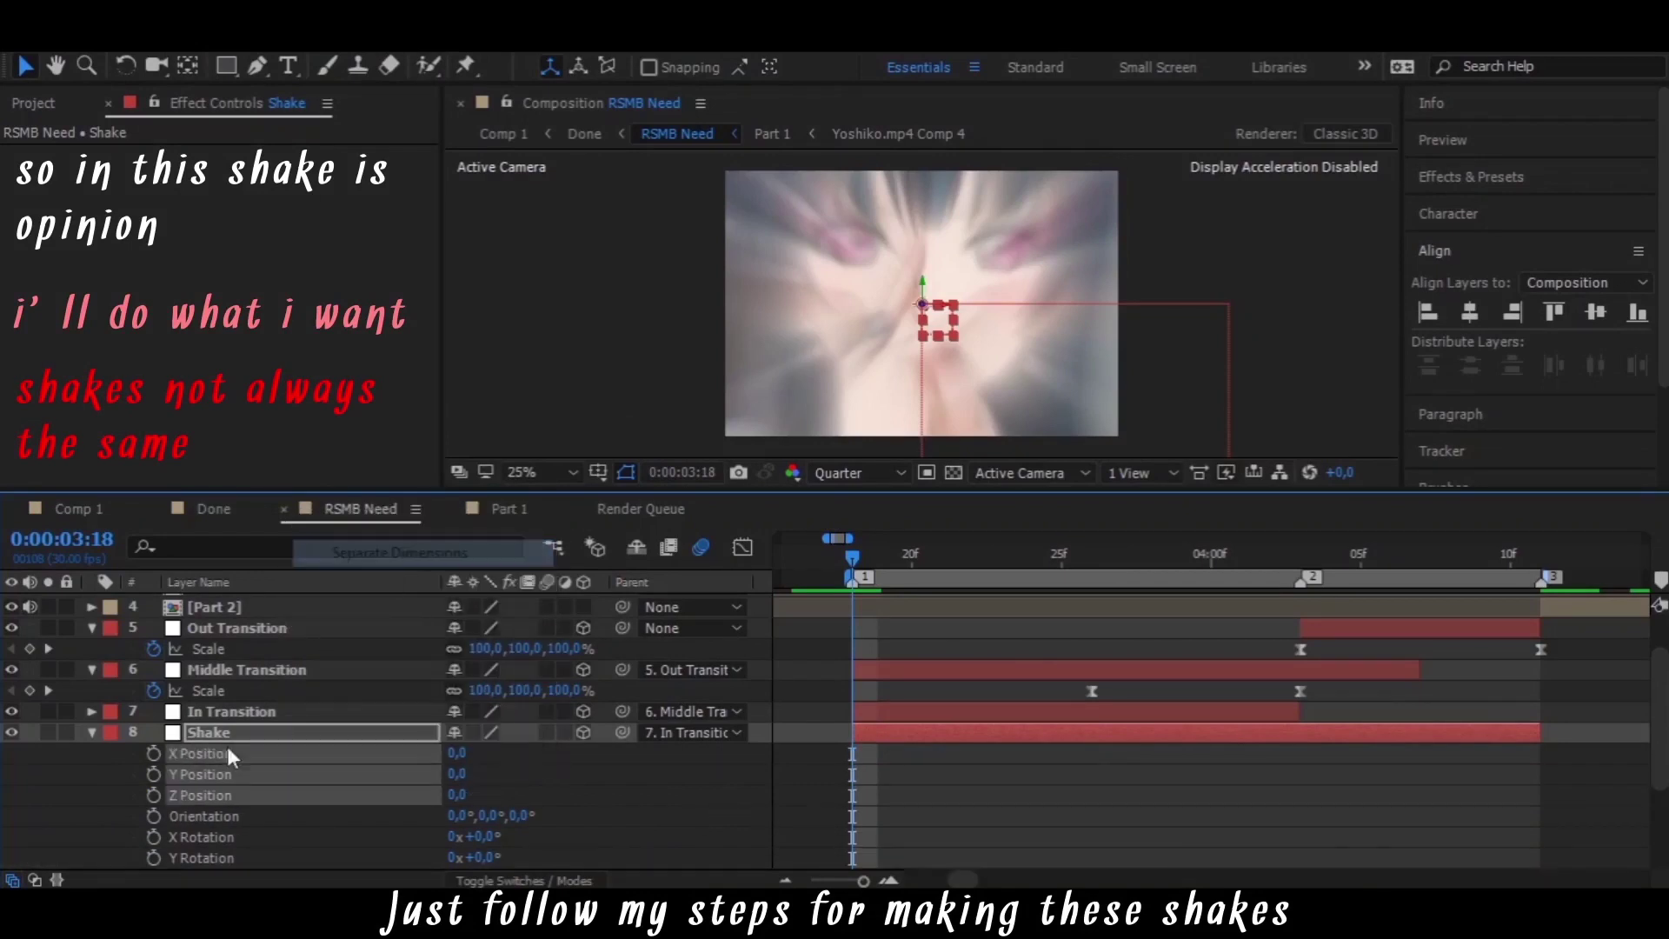
Keyframe X Position, Y Position and Z Rotation, and move those keyframes later near the layer's end
{"action": "left_click", "coordinate": [125, 780]}
{"action": "left_click", "coordinate": [153, 753]}
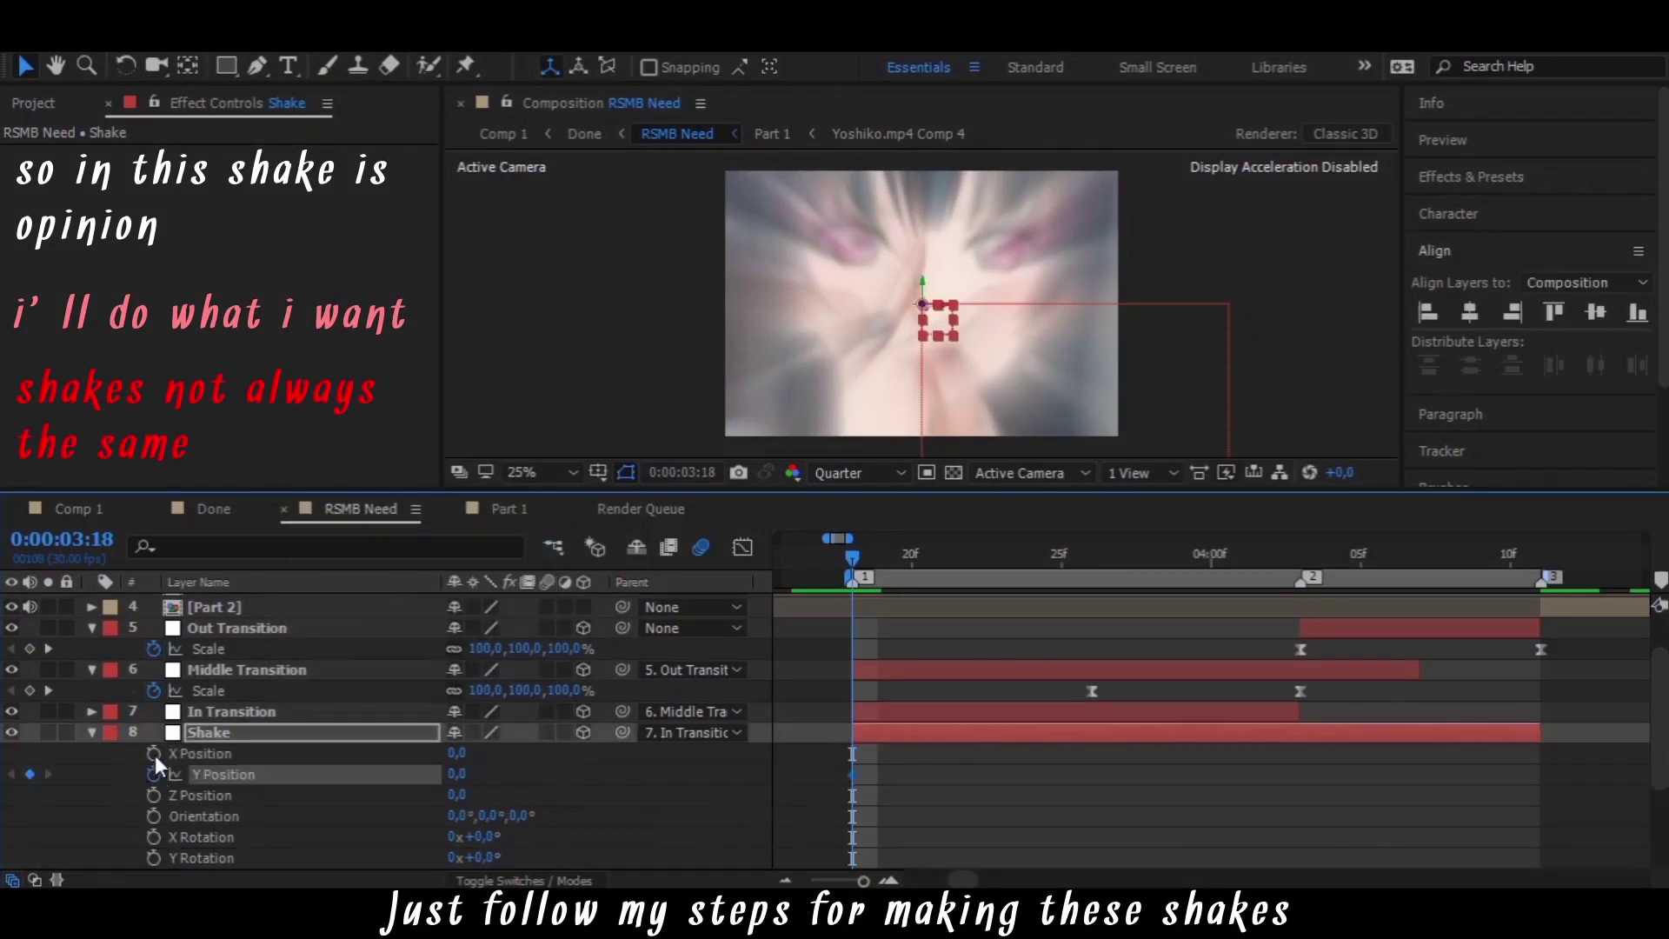
{"action": "left_click", "coordinate": [154, 773]}
{"action": "scroll", "coordinate": [155, 782], "scroll_direction": "down", "scroll_amount": 3}
{"action": "left_click", "coordinate": [154, 815]}
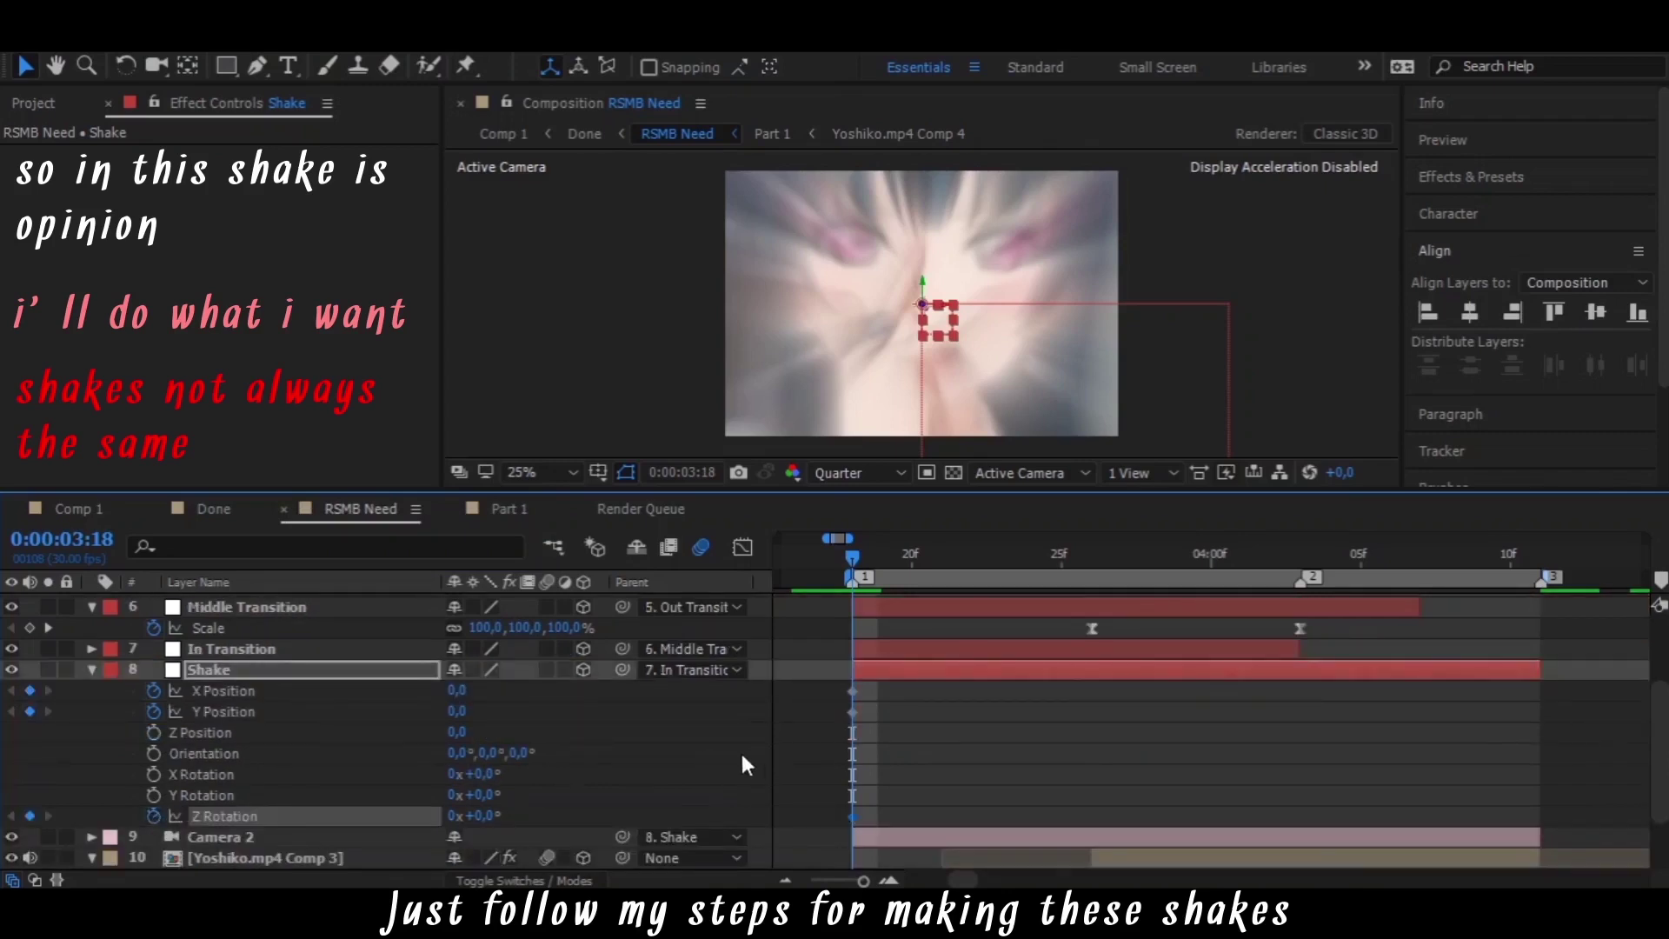
{"action": "mouse_move", "coordinate": [827, 681]}
{"action": "left_mouse_down"}
{"action": "mouse_move", "coordinate": [862, 821]}
{"action": "mouse_move", "coordinate": [1416, 734]}
{"action": "left_mouse_up"}
{"action": "left_click_drag", "start_coordinate": [1532, 685], "coordinate": [1532, 685]}
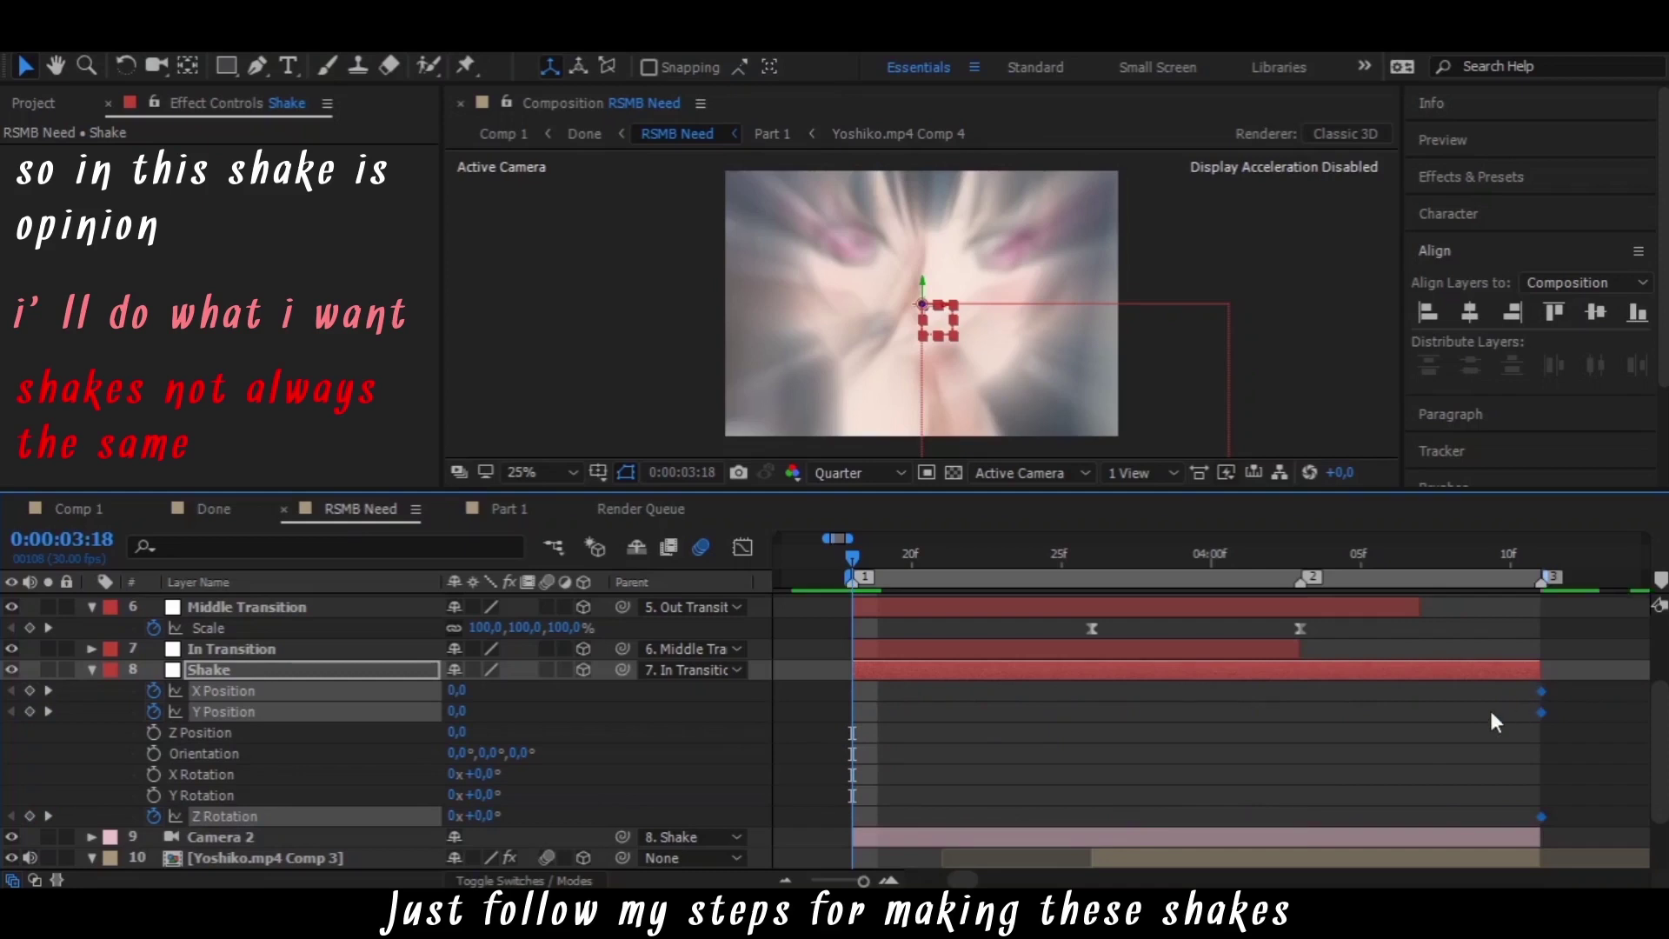
{"action": "left_click", "coordinate": [1212, 749]}
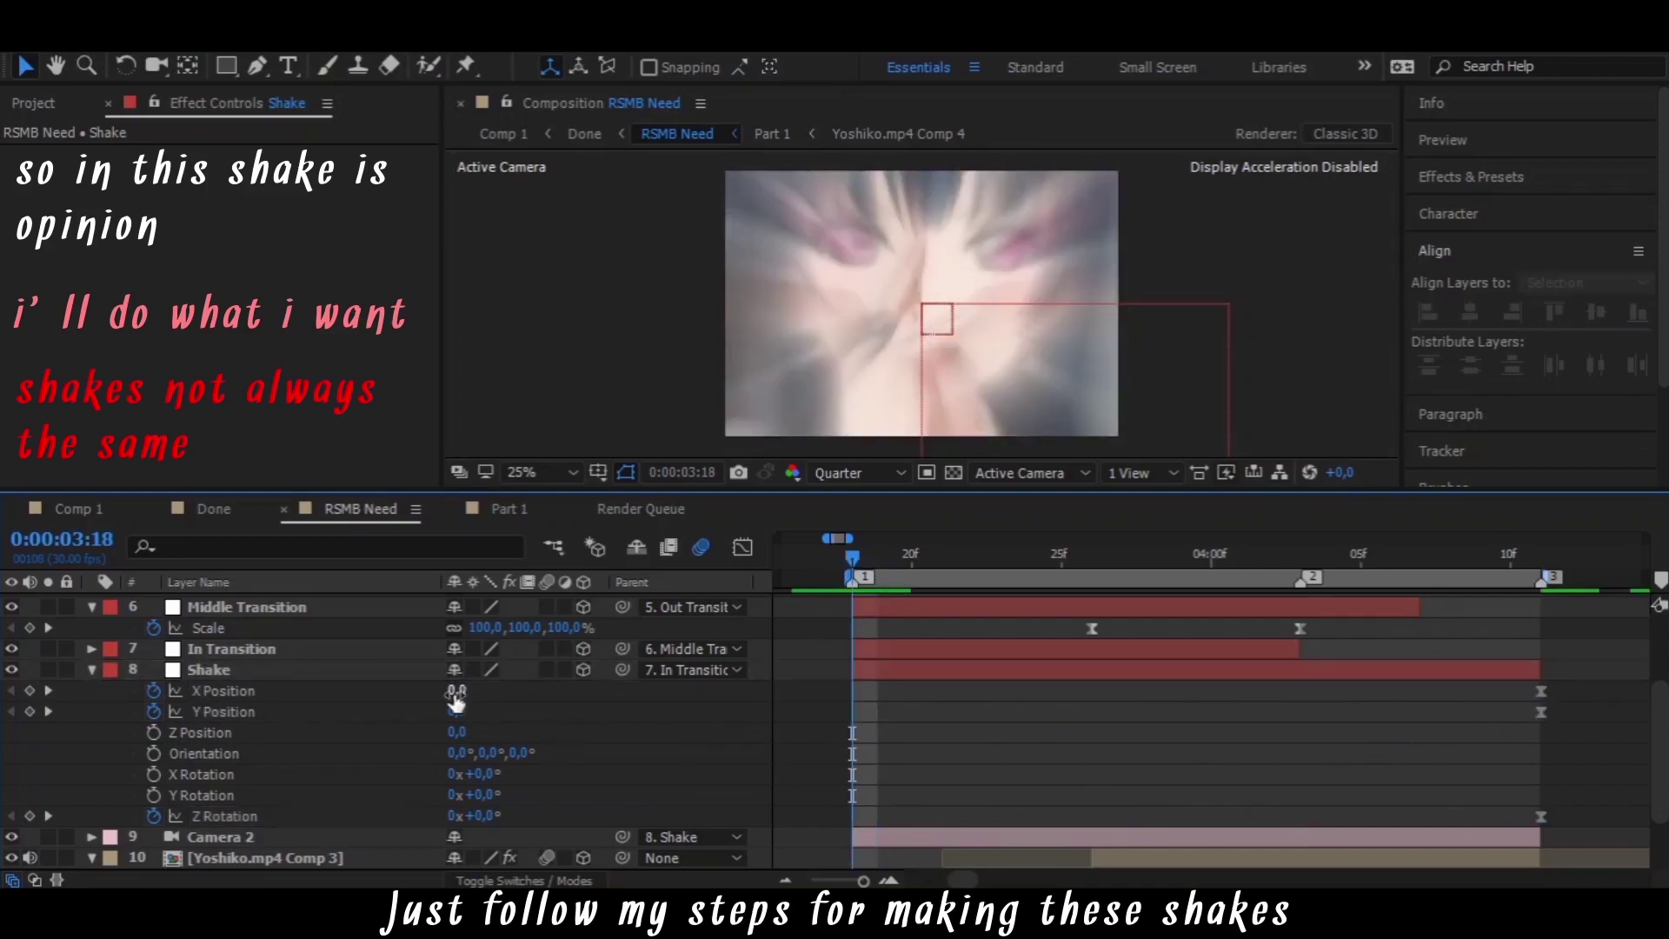
Set the starting X Position to -1106 and Y Position to -90, then open the X Position graph
{"action": "mouse_move", "coordinate": [457, 690]}
{"action": "left_mouse_down"}
{"action": "mouse_move", "coordinate": [524, 691]}
{"action": "mouse_move", "coordinate": [84, 701]}
{"action": "left_mouse_up"}
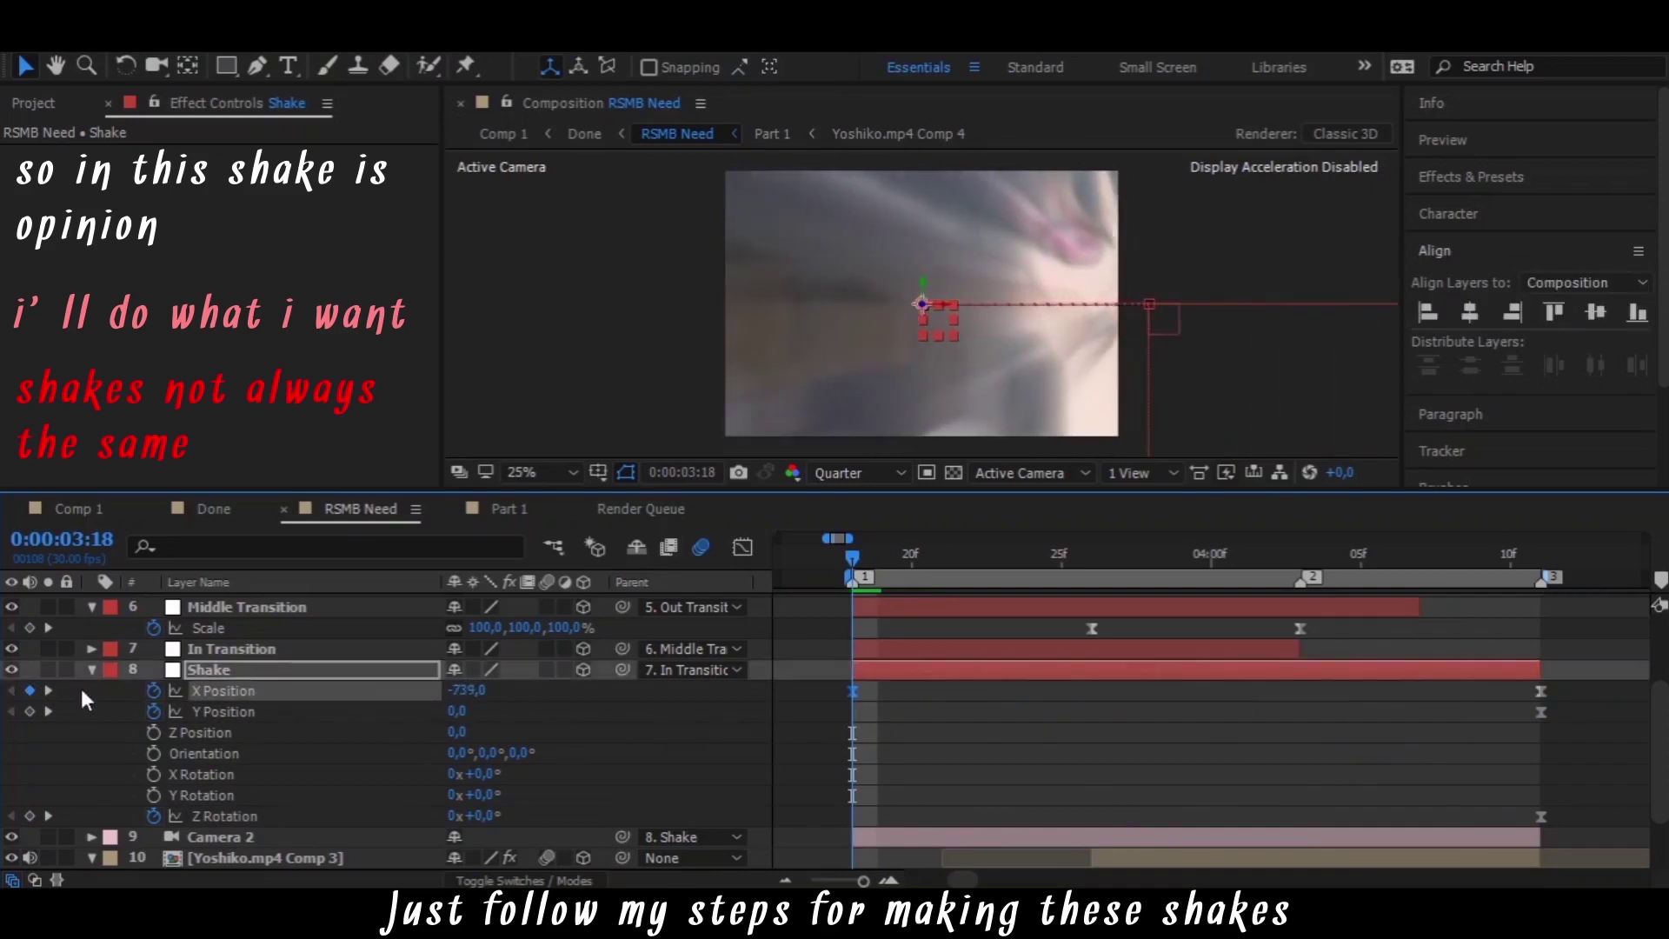
{"action": "left_click_drag", "start_coordinate": [469, 696], "coordinate": [4, 693]}
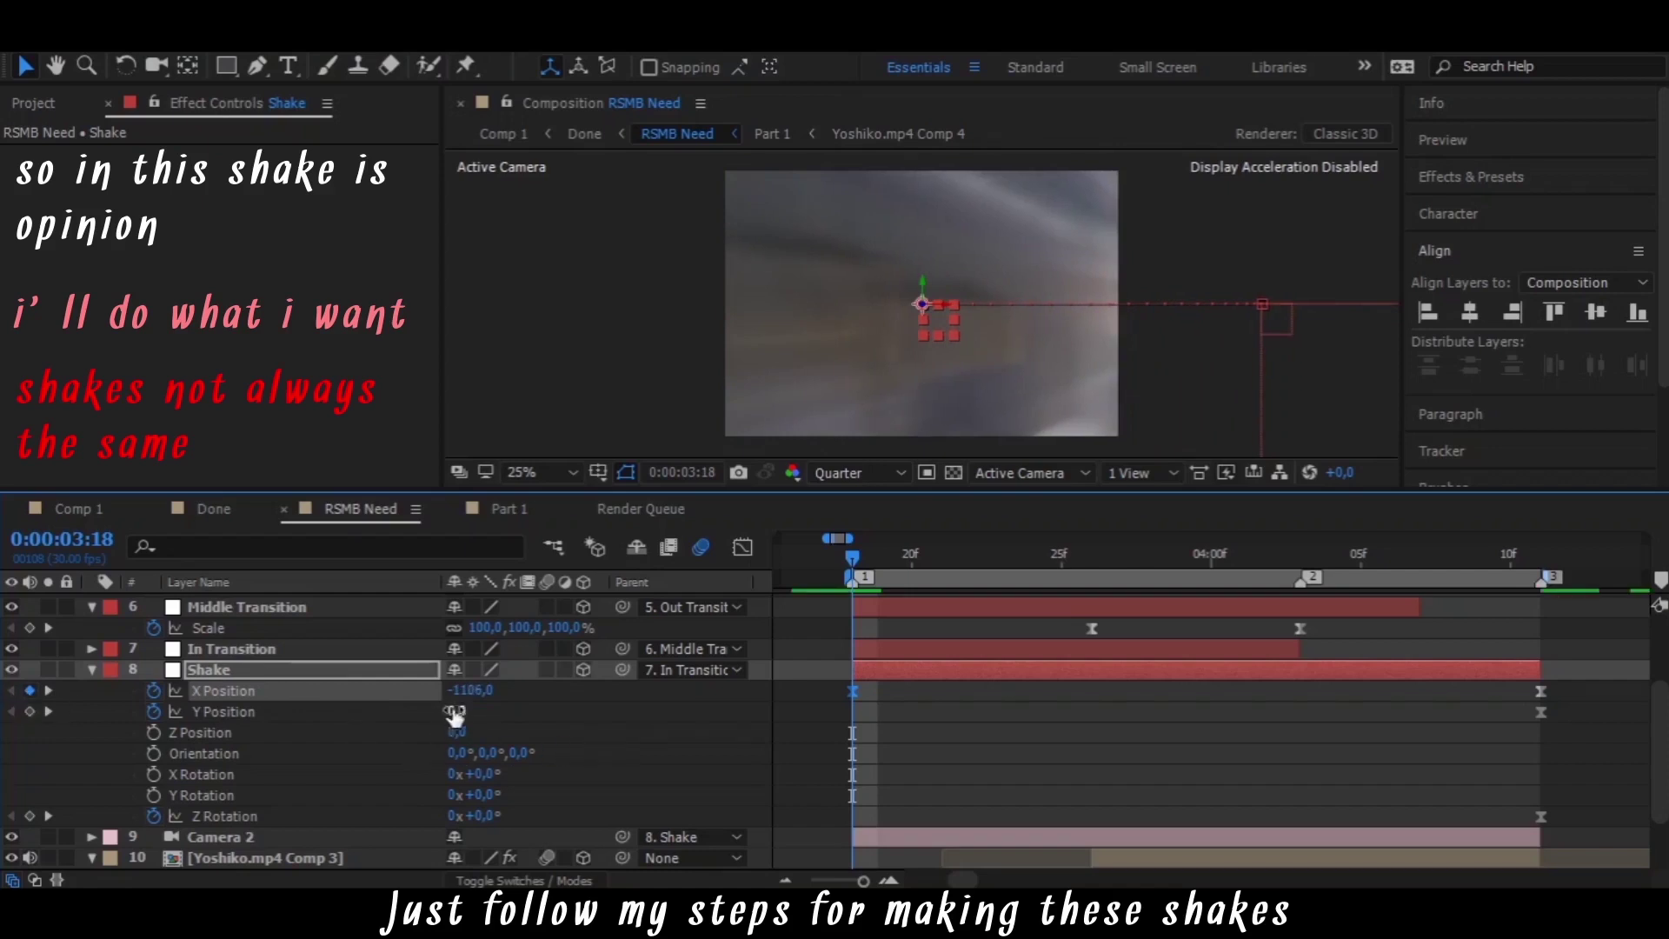
{"action": "left_click", "coordinate": [539, 715]}
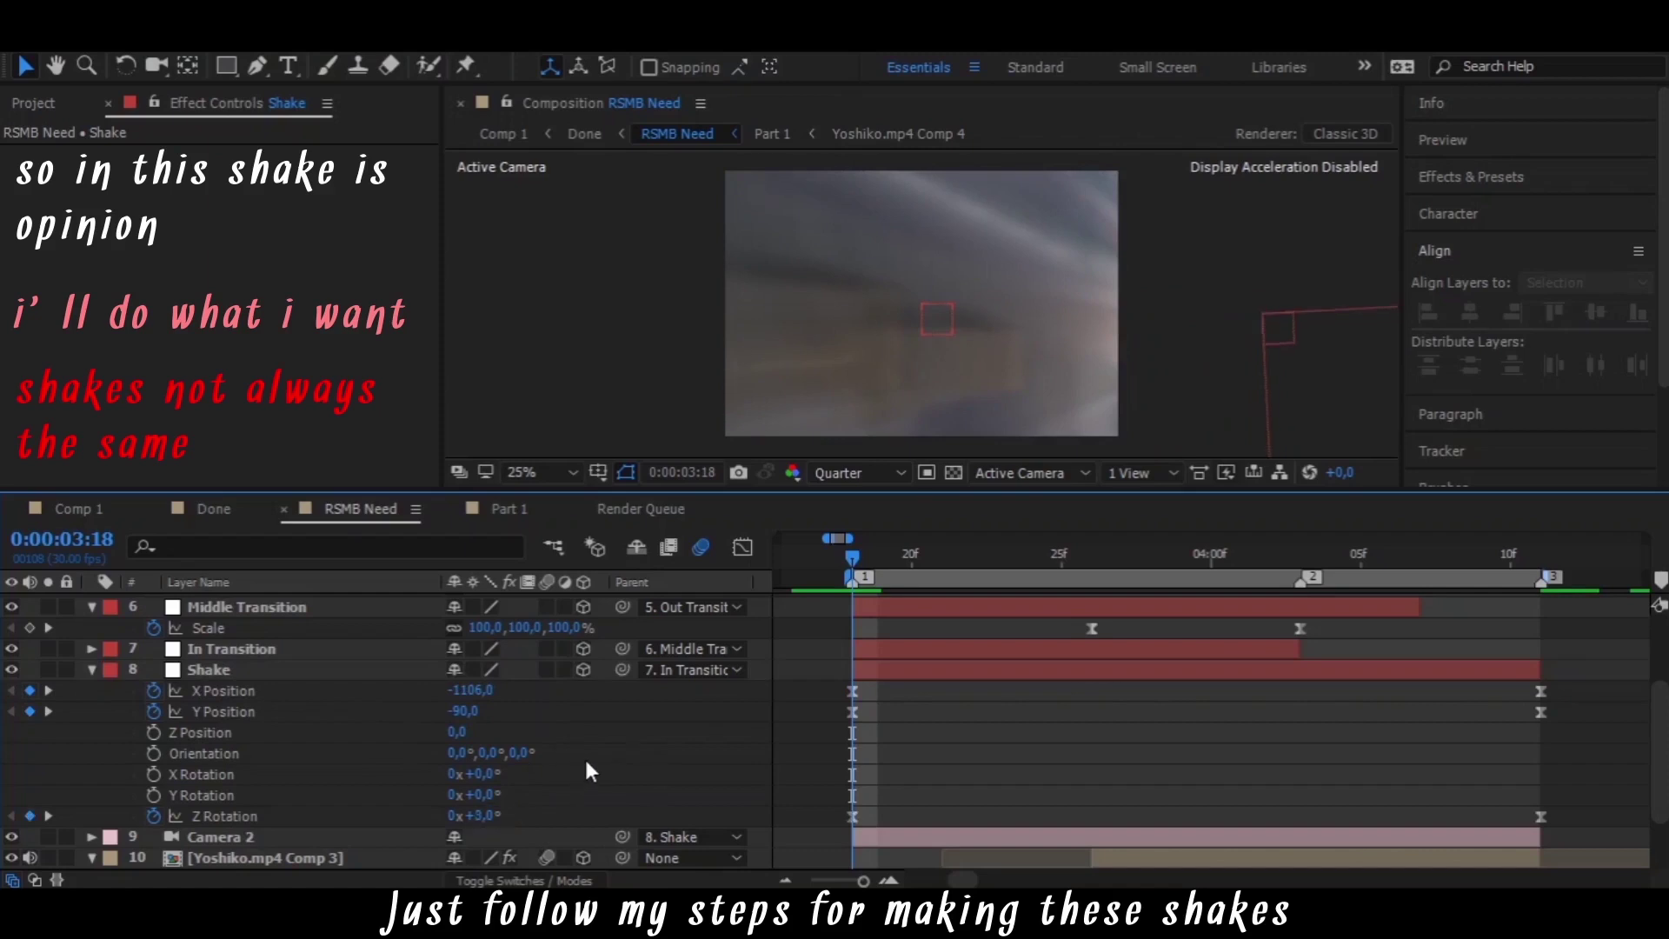
{"action": "left_click_drag", "start_coordinate": [880, 563], "coordinate": [1015, 658]}
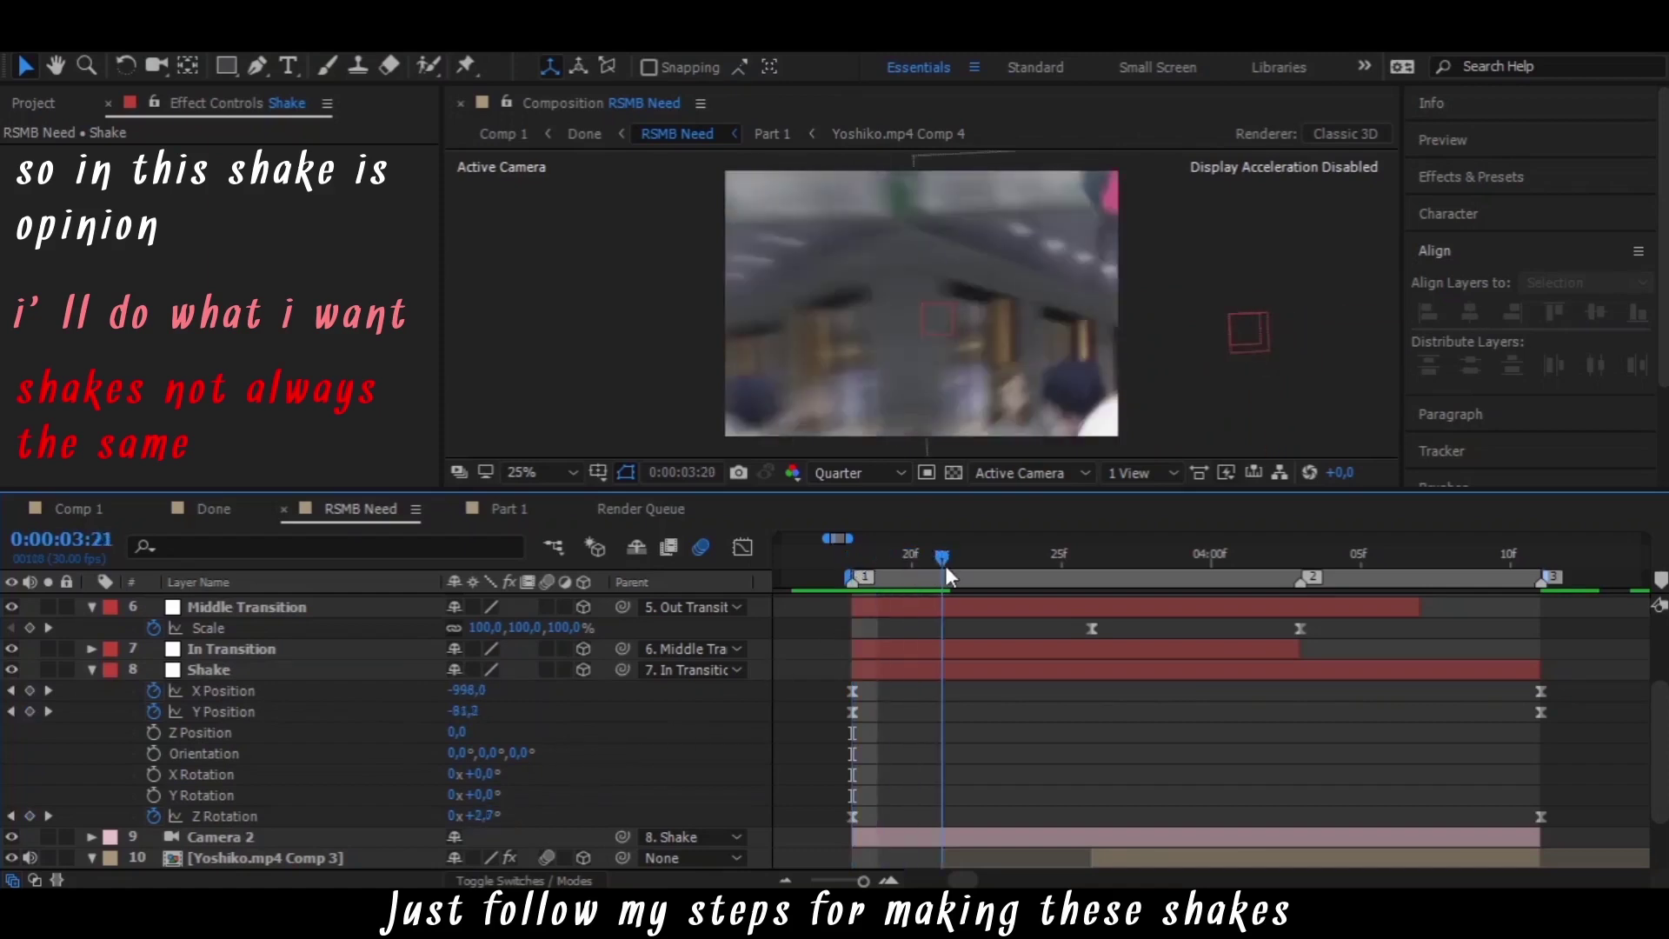
{"action": "key", "text": "Page_Up"}
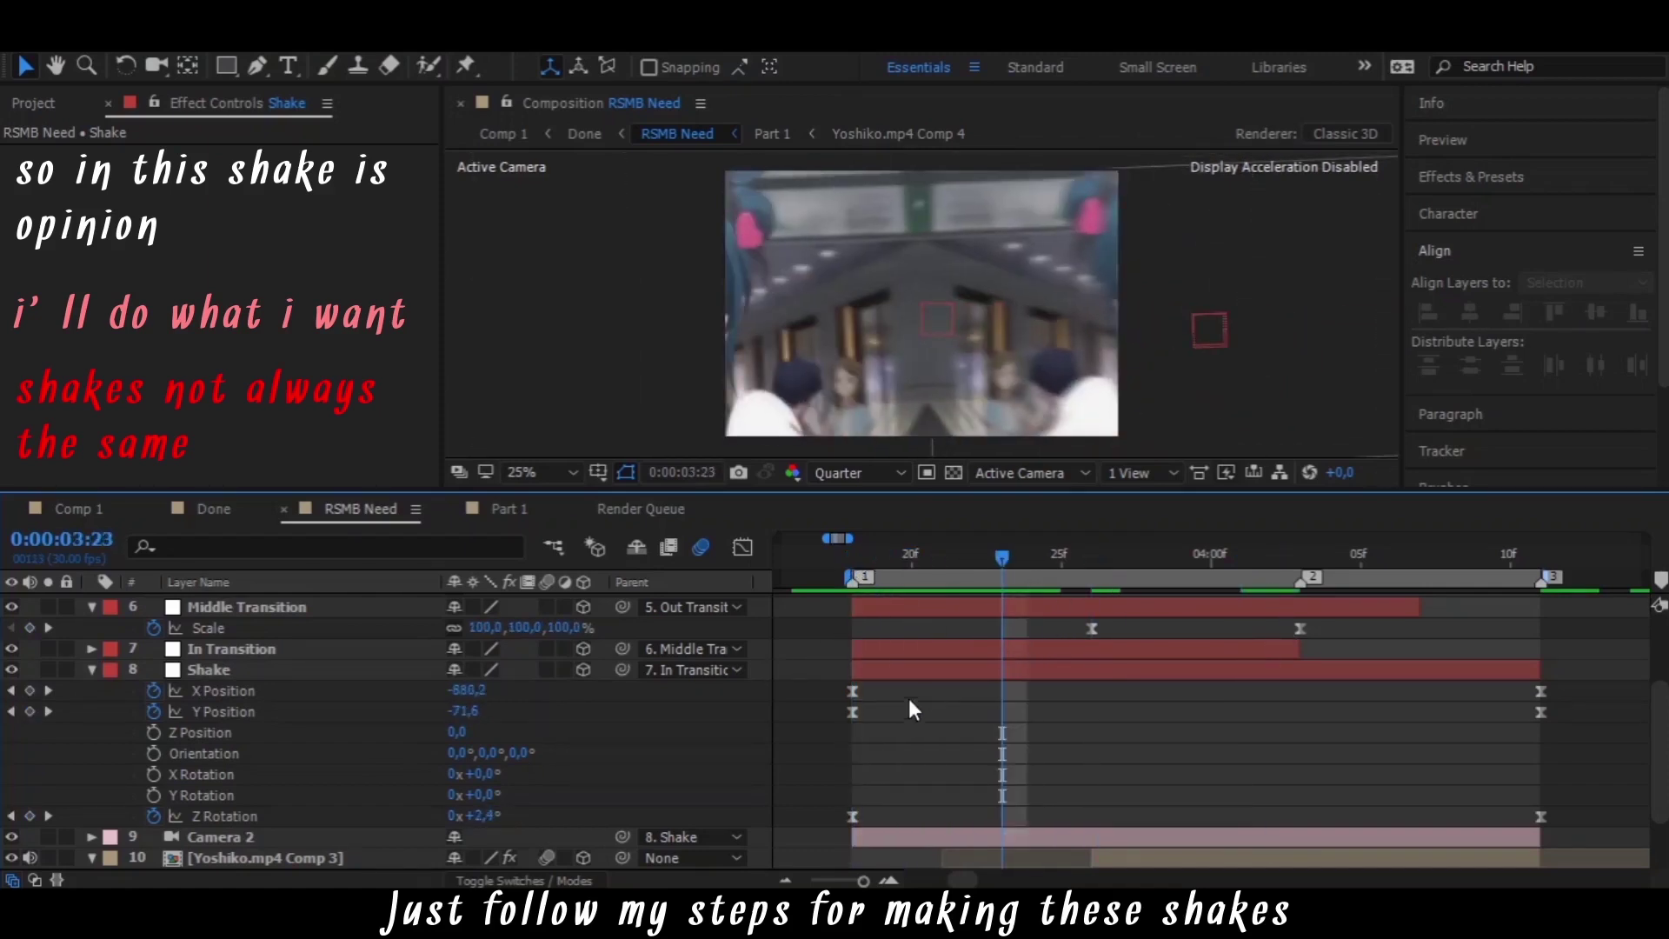
{"action": "left_click", "coordinate": [853, 691]}
{"action": "left_click", "coordinate": [743, 547]}
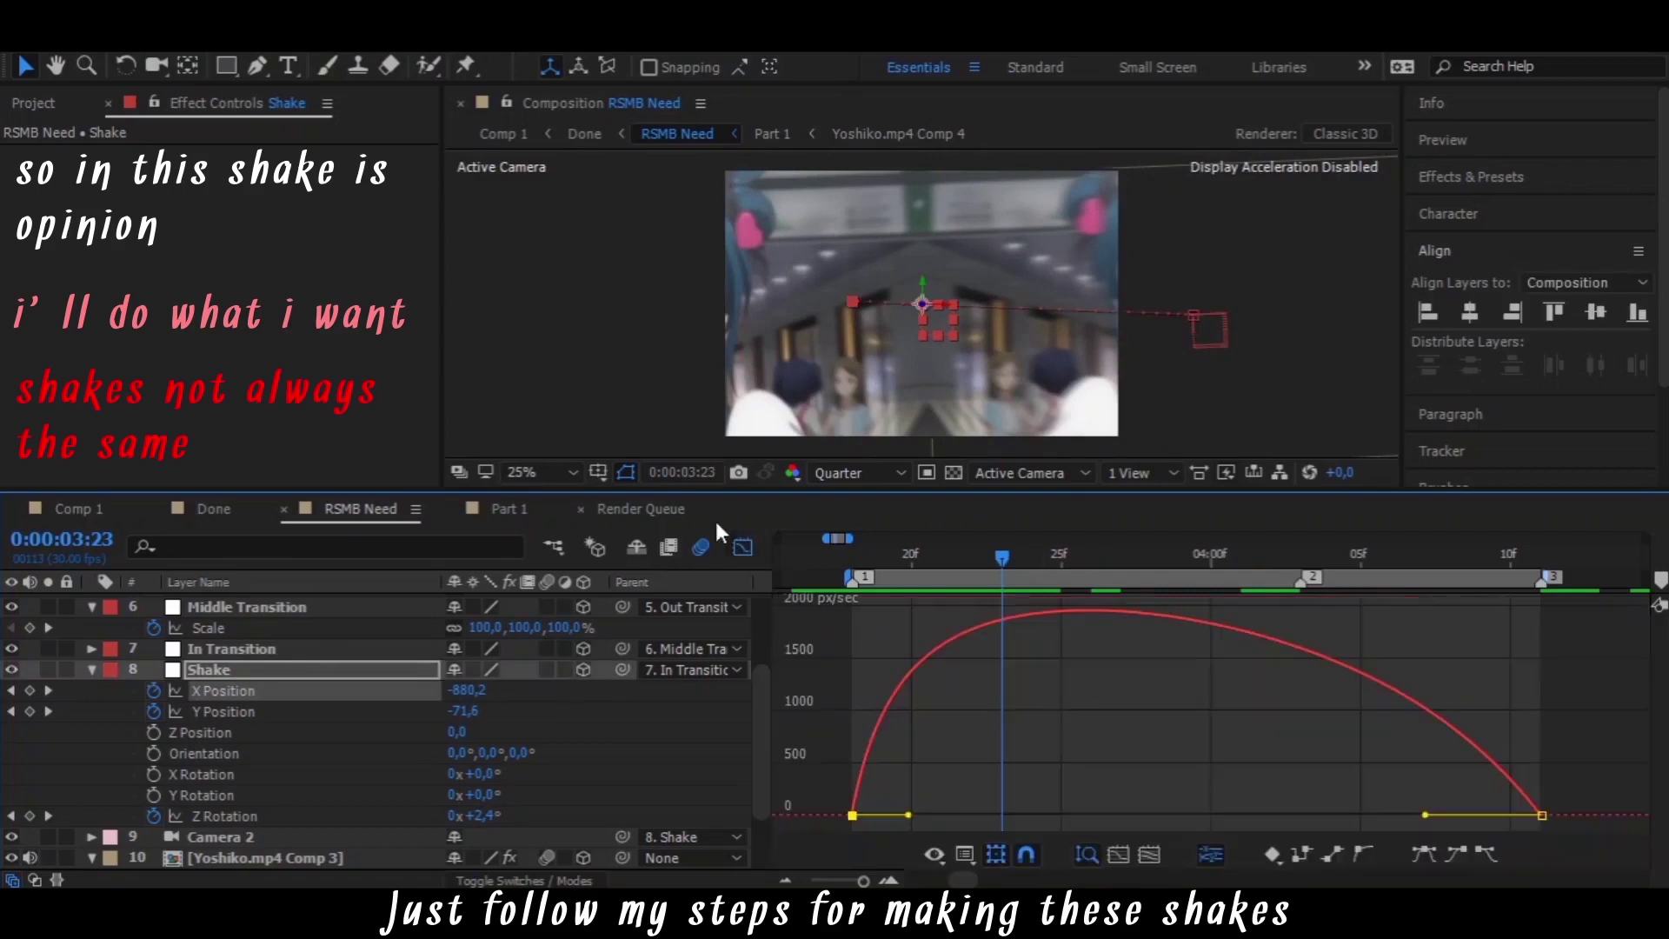
In the X Position value graph, shape a fast ease-out and an overshoot past 0
{"action": "right_click", "coordinate": [1006, 701]}
{"action": "left_click", "coordinate": [1012, 448]}
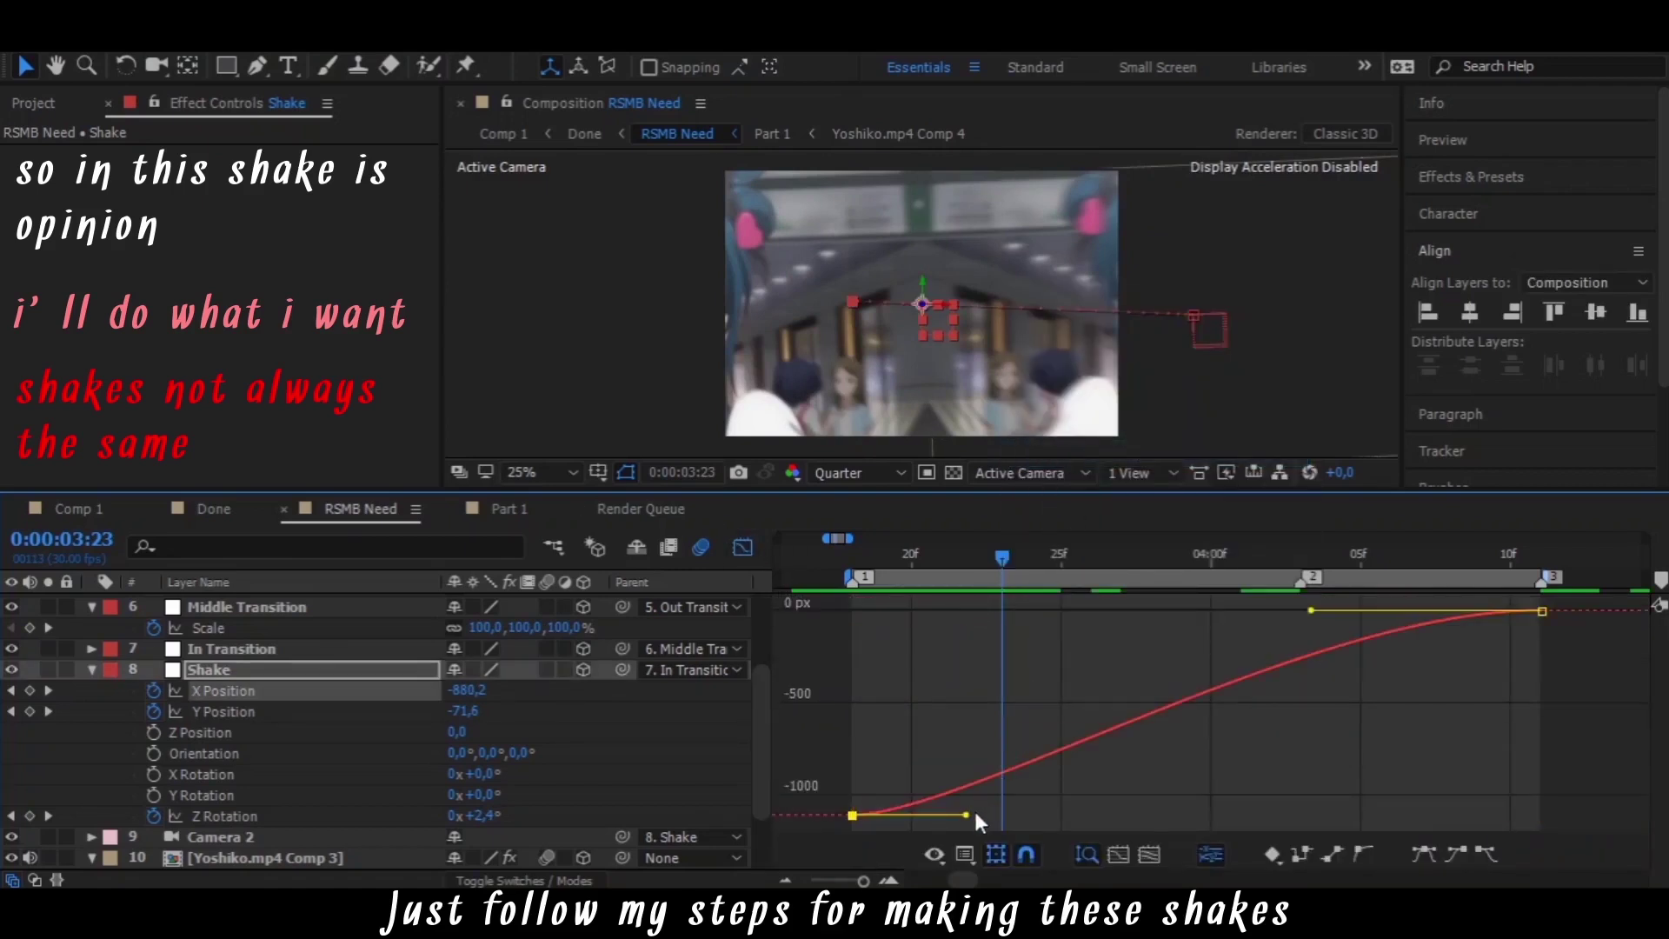
{"action": "mouse_move", "coordinate": [966, 817]}
{"action": "left_mouse_down"}
{"action": "mouse_move", "coordinate": [1019, 534]}
{"action": "mouse_move", "coordinate": [1003, 616]}
{"action": "mouse_move", "coordinate": [1243, 584]}
{"action": "left_mouse_up"}
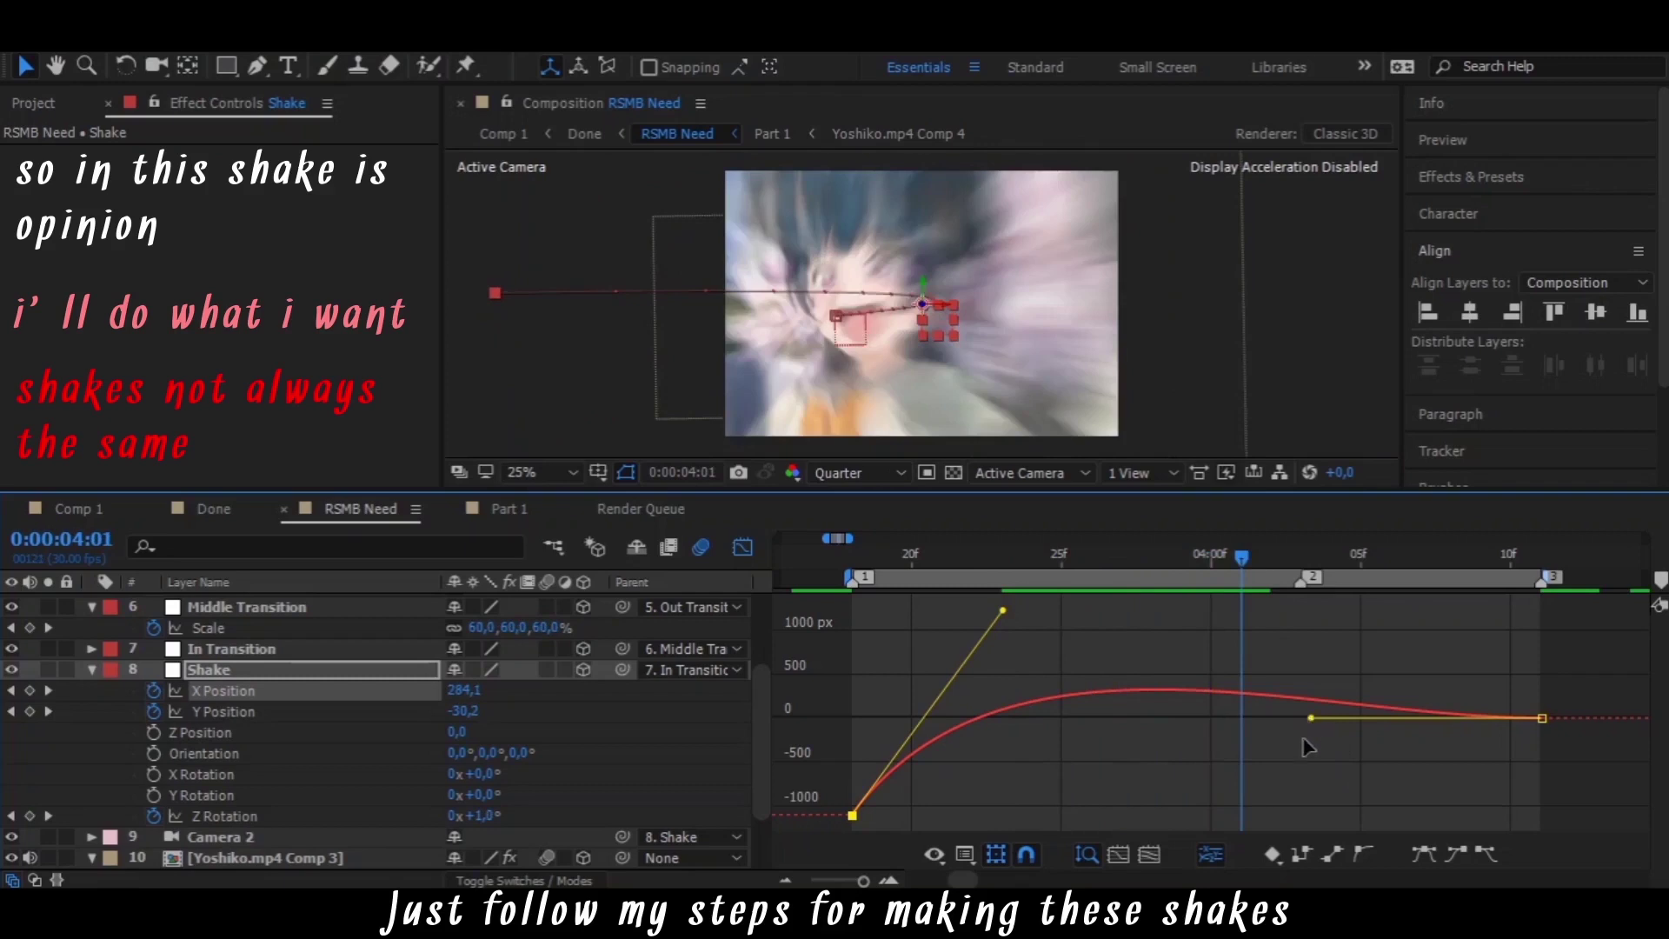
{"action": "left_click_drag", "start_coordinate": [1310, 718], "coordinate": [1295, 789]}
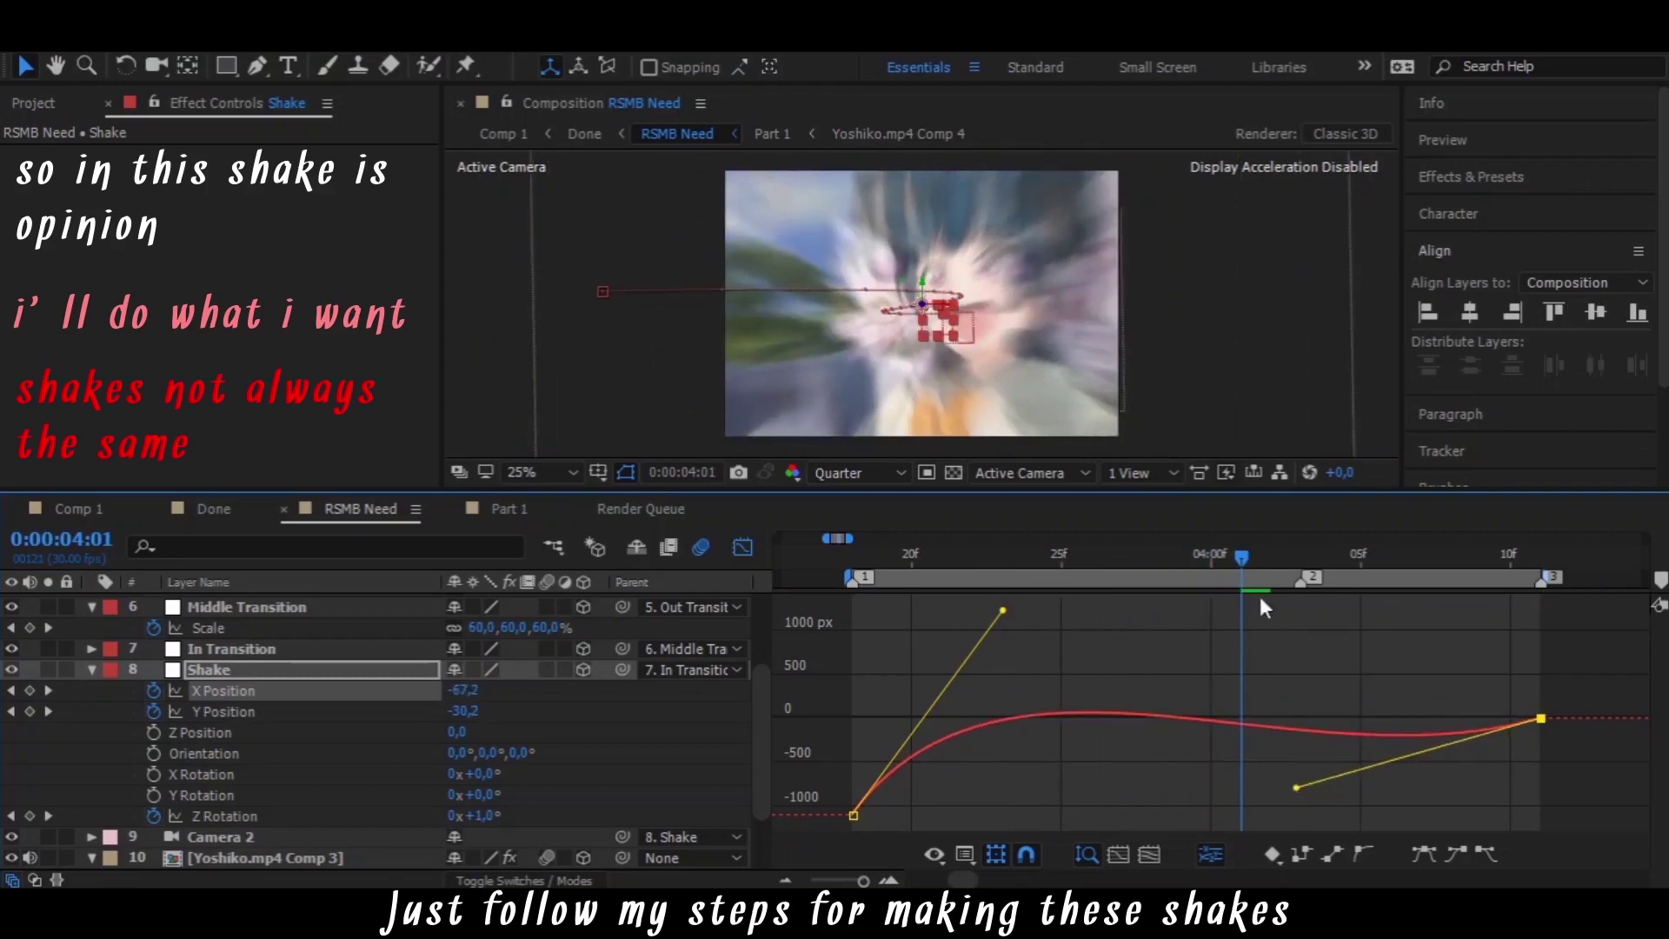
Preview the shake and refine the ease into the last X Position keyframe around 4:04
{"action": "left_click_drag", "start_coordinate": [1258, 558], "coordinate": [1420, 587]}
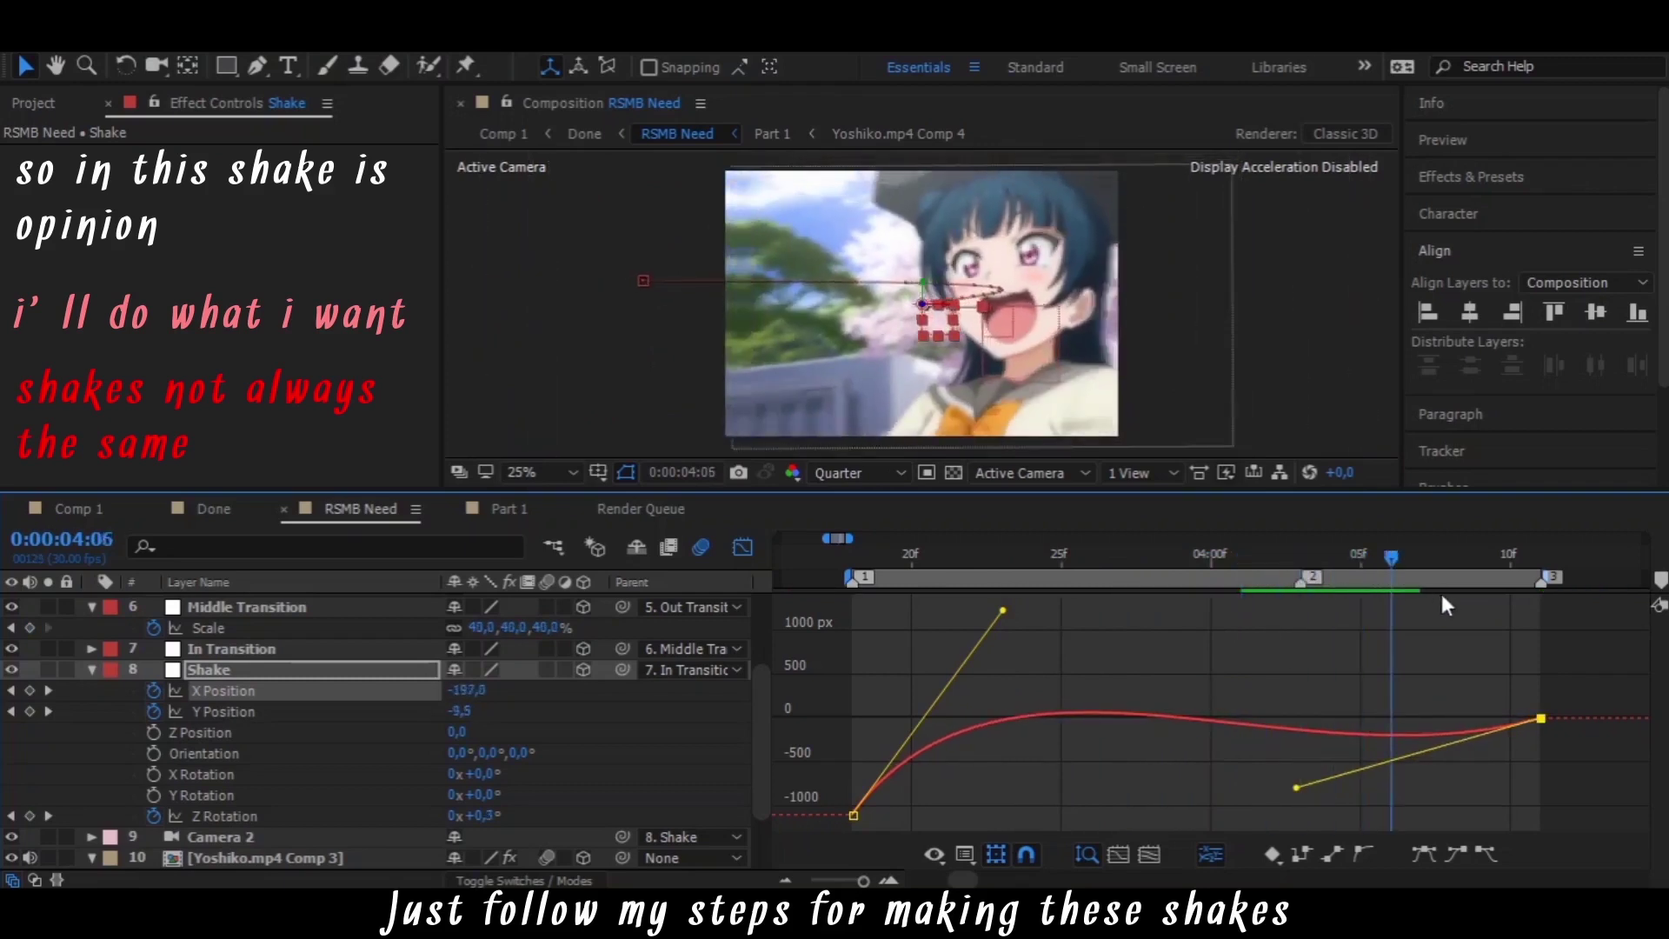
{"action": "key", "text": "Page_Up"}
{"action": "key", "text": "Page_Up"}
{"action": "key", "text": "Page_Up"}
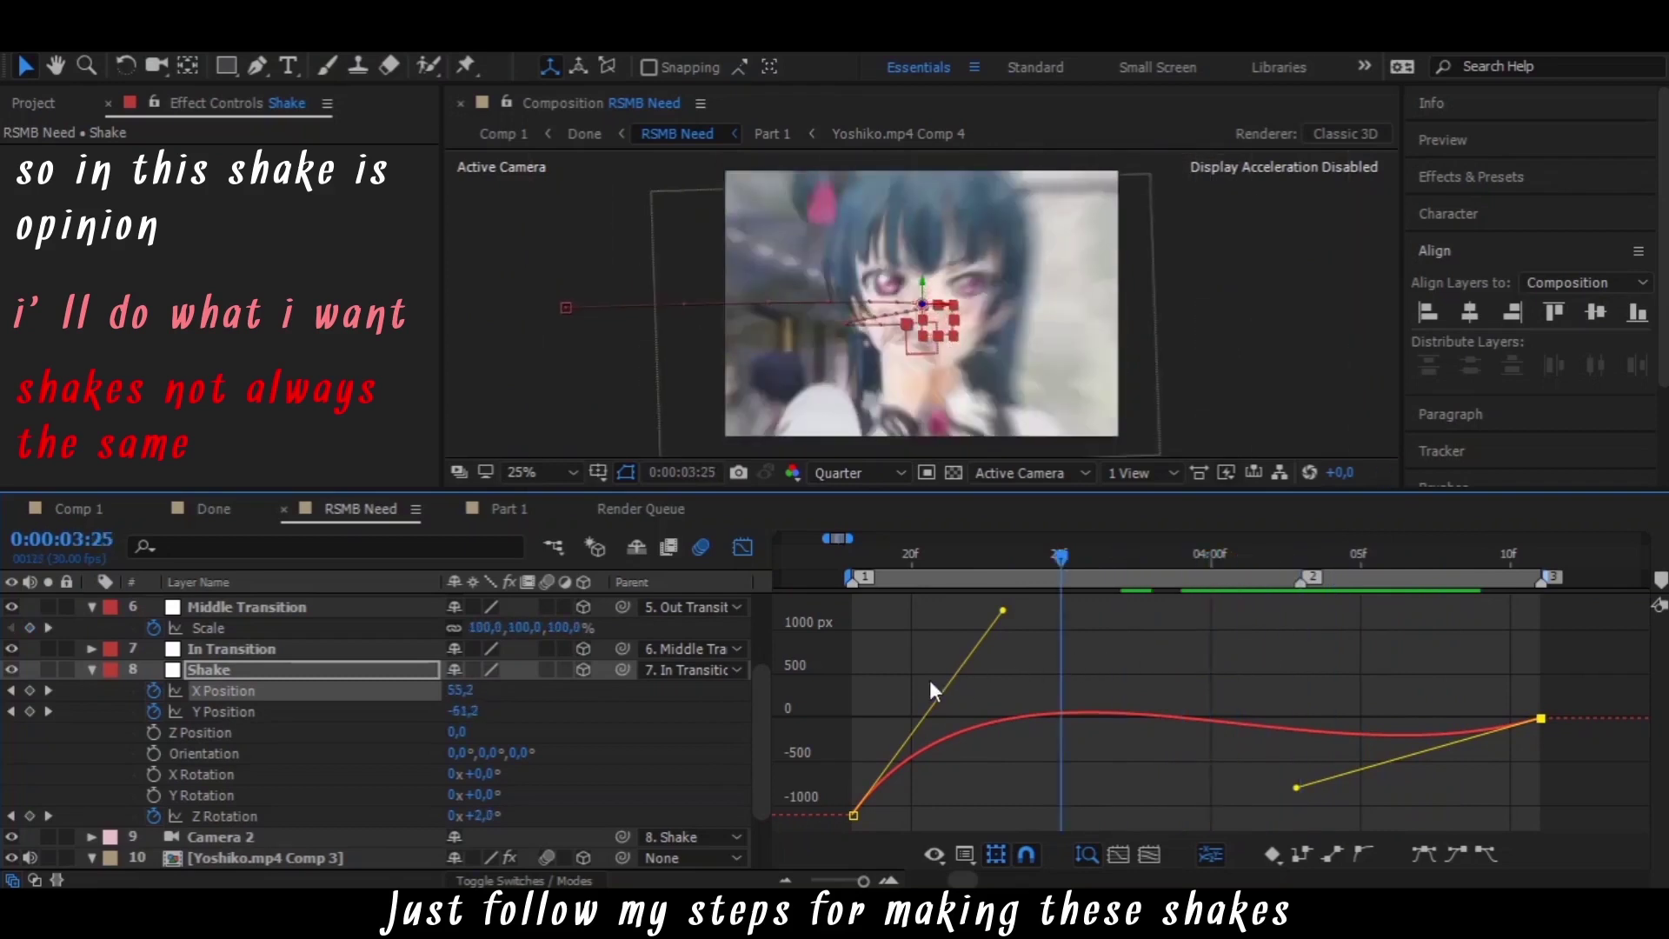
{"action": "key", "text": "space"}
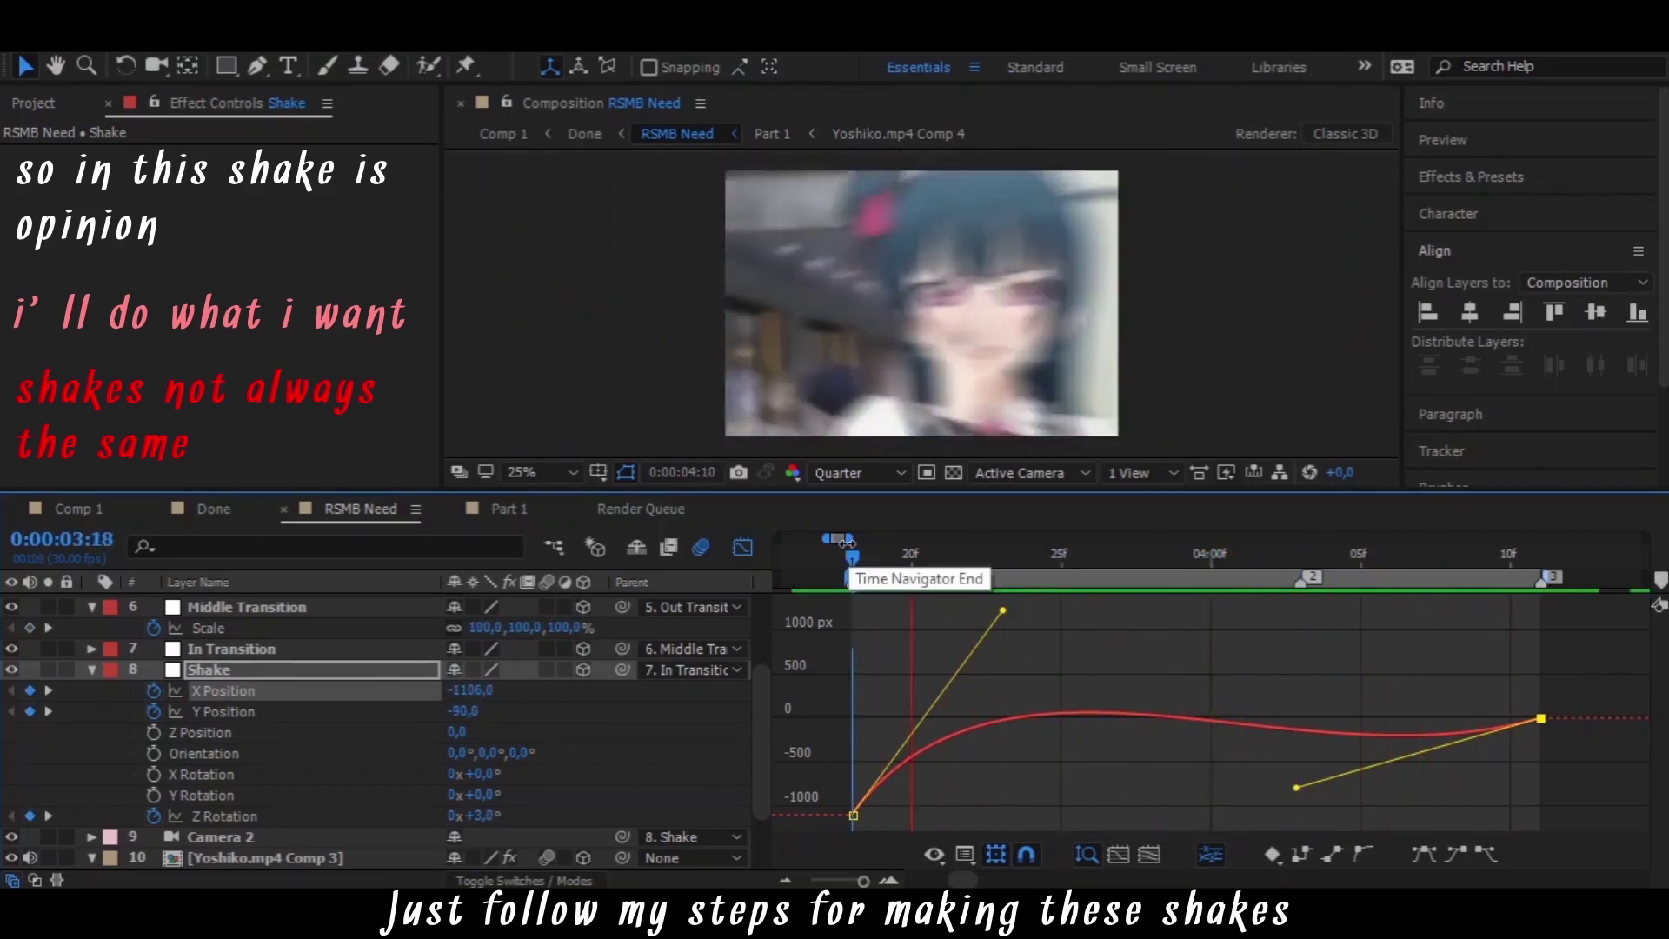
{"action": "left_click_drag", "start_coordinate": [926, 549], "coordinate": [1182, 566]}
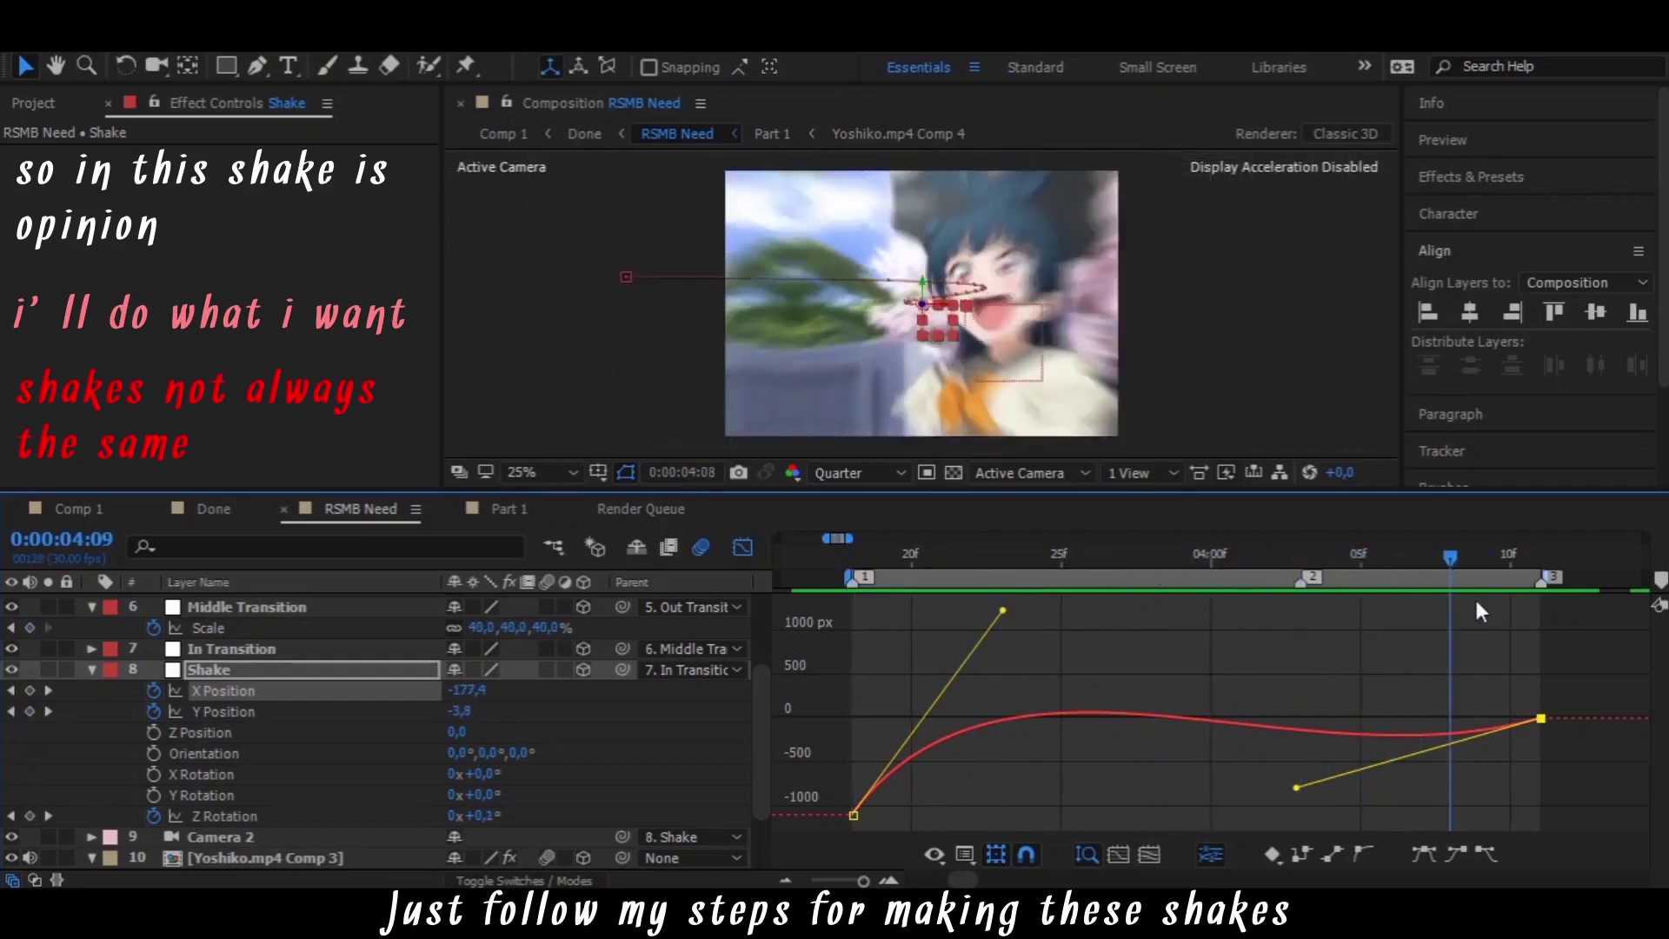
{"action": "mouse_move", "coordinate": [1182, 565]}
{"action": "left_mouse_down"}
{"action": "mouse_move", "coordinate": [1510, 604]}
{"action": "mouse_move", "coordinate": [1317, 642]}
{"action": "left_mouse_up"}
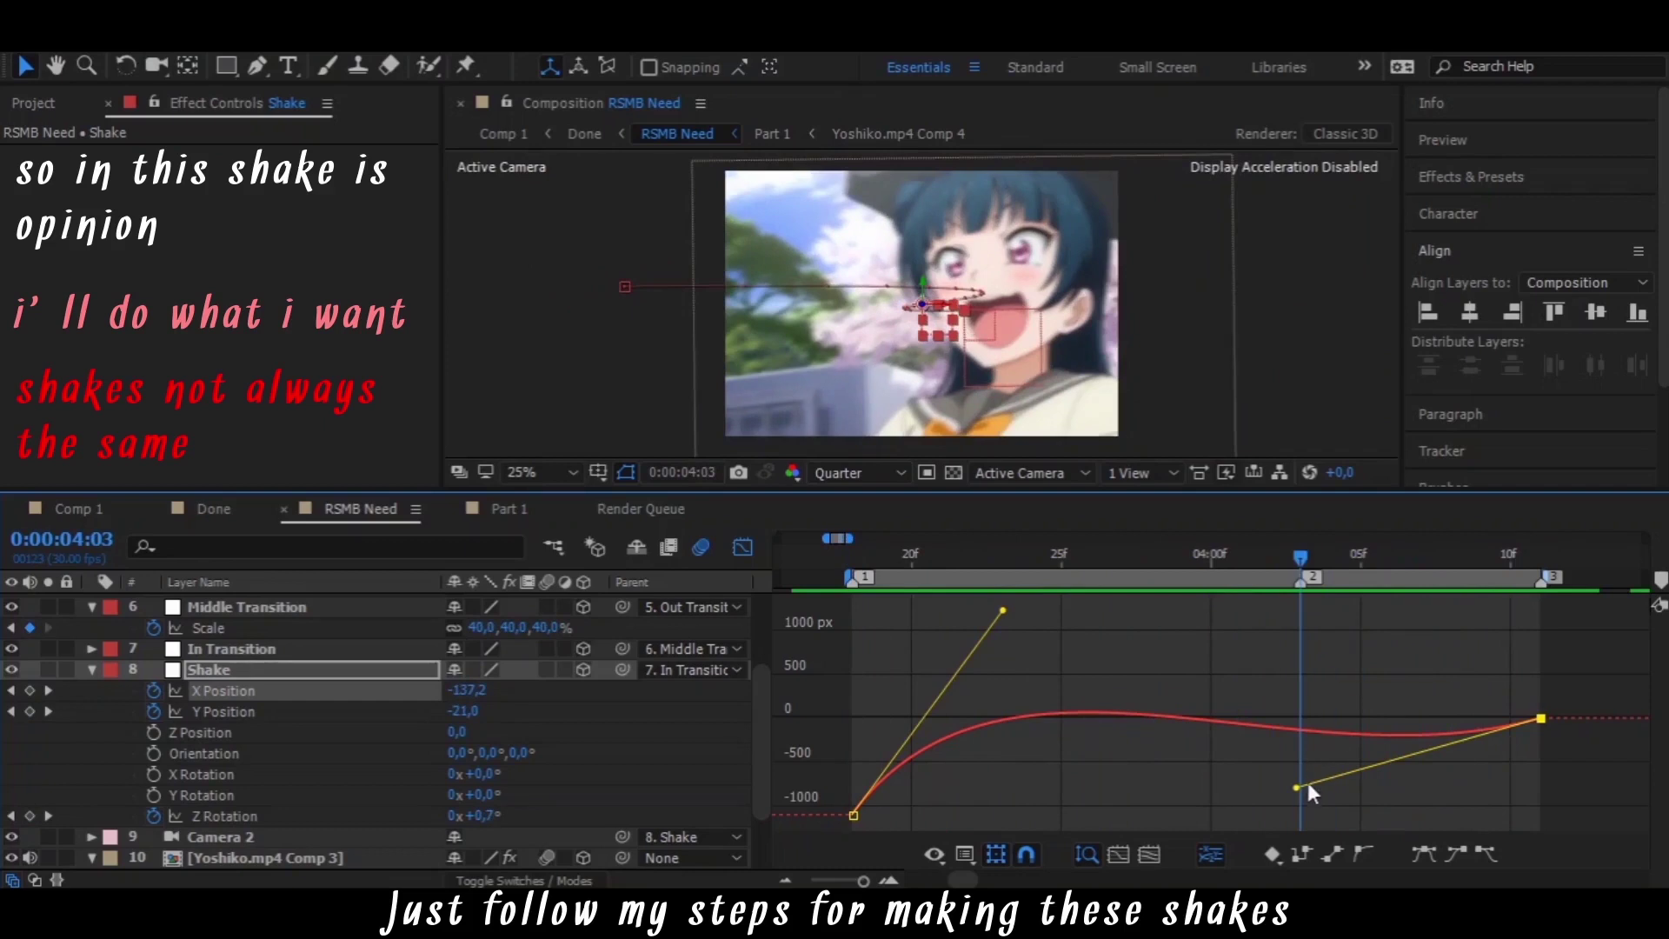
{"action": "left_click_drag", "start_coordinate": [1298, 789], "coordinate": [1298, 739]}
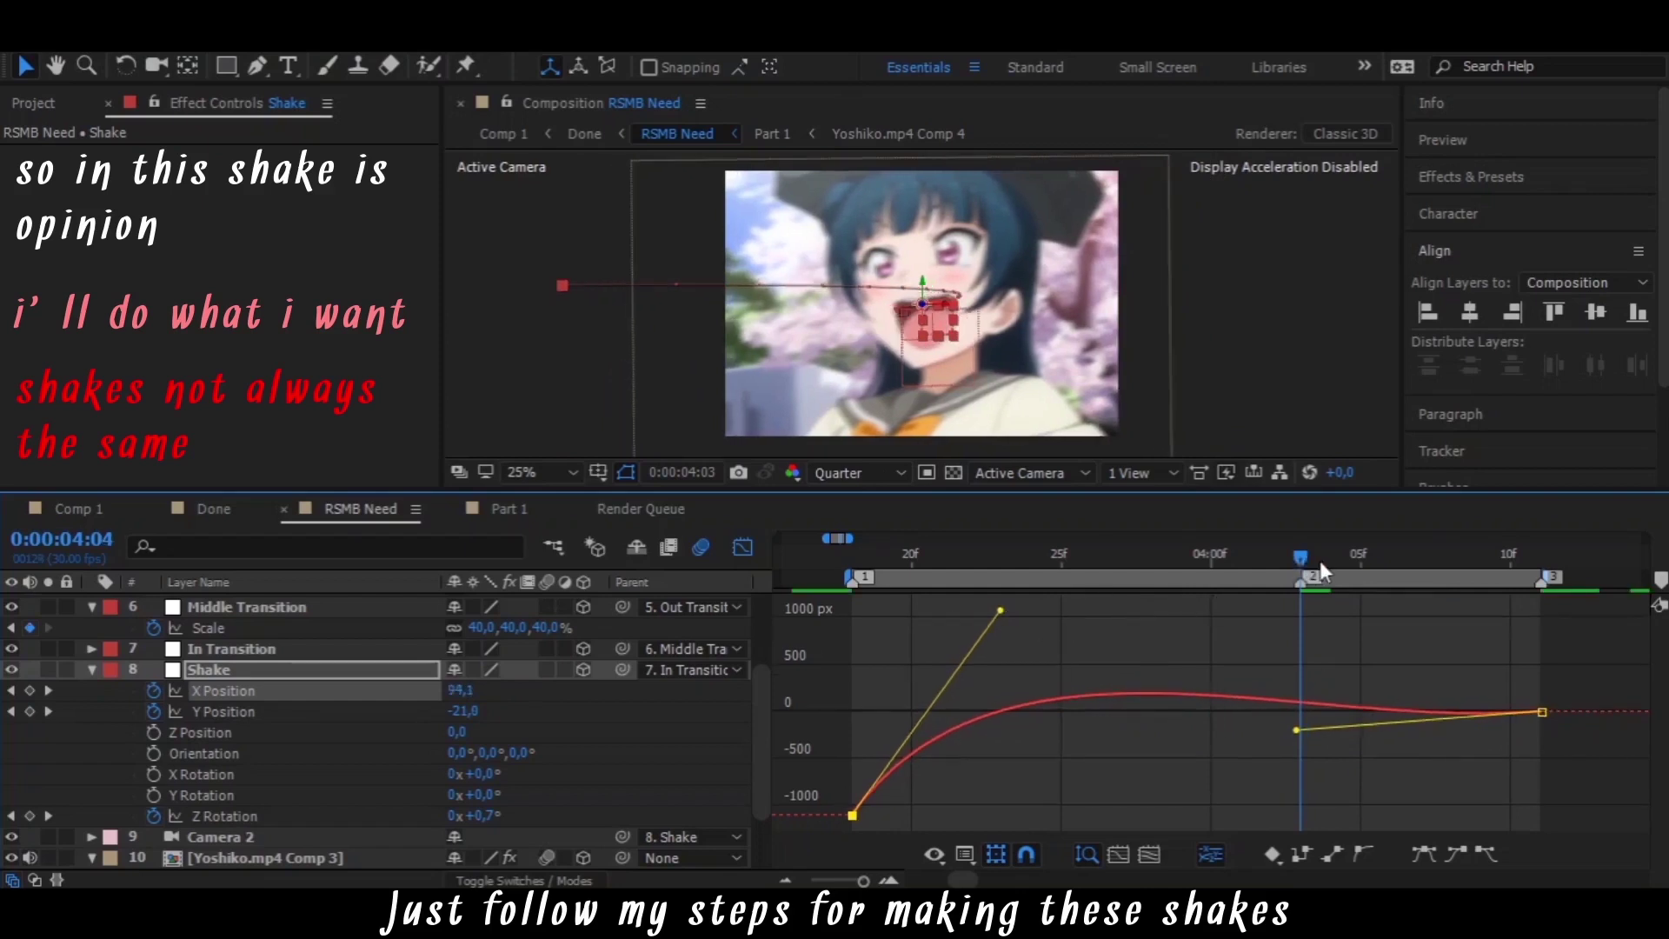
{"action": "mouse_move", "coordinate": [1304, 560]}
{"action": "left_mouse_down"}
{"action": "mouse_move", "coordinate": [1391, 580]}
{"action": "mouse_move", "coordinate": [1005, 599]}
{"action": "left_mouse_up"}
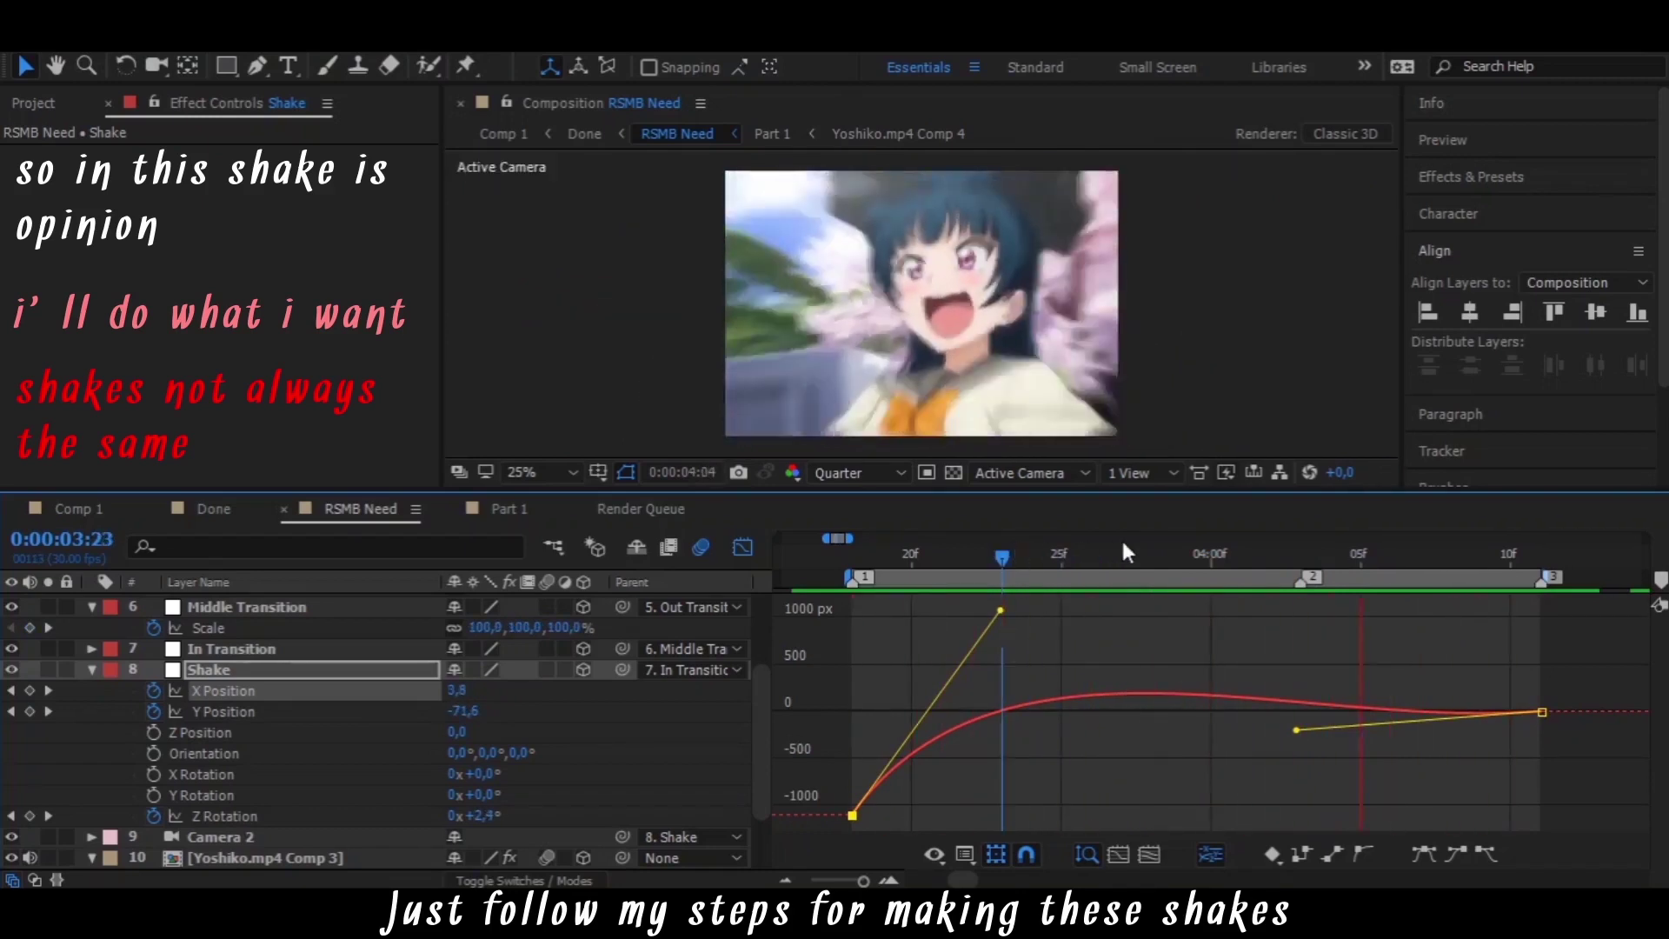
{"action": "left_click_drag", "start_coordinate": [1119, 556], "coordinate": [1330, 570]}
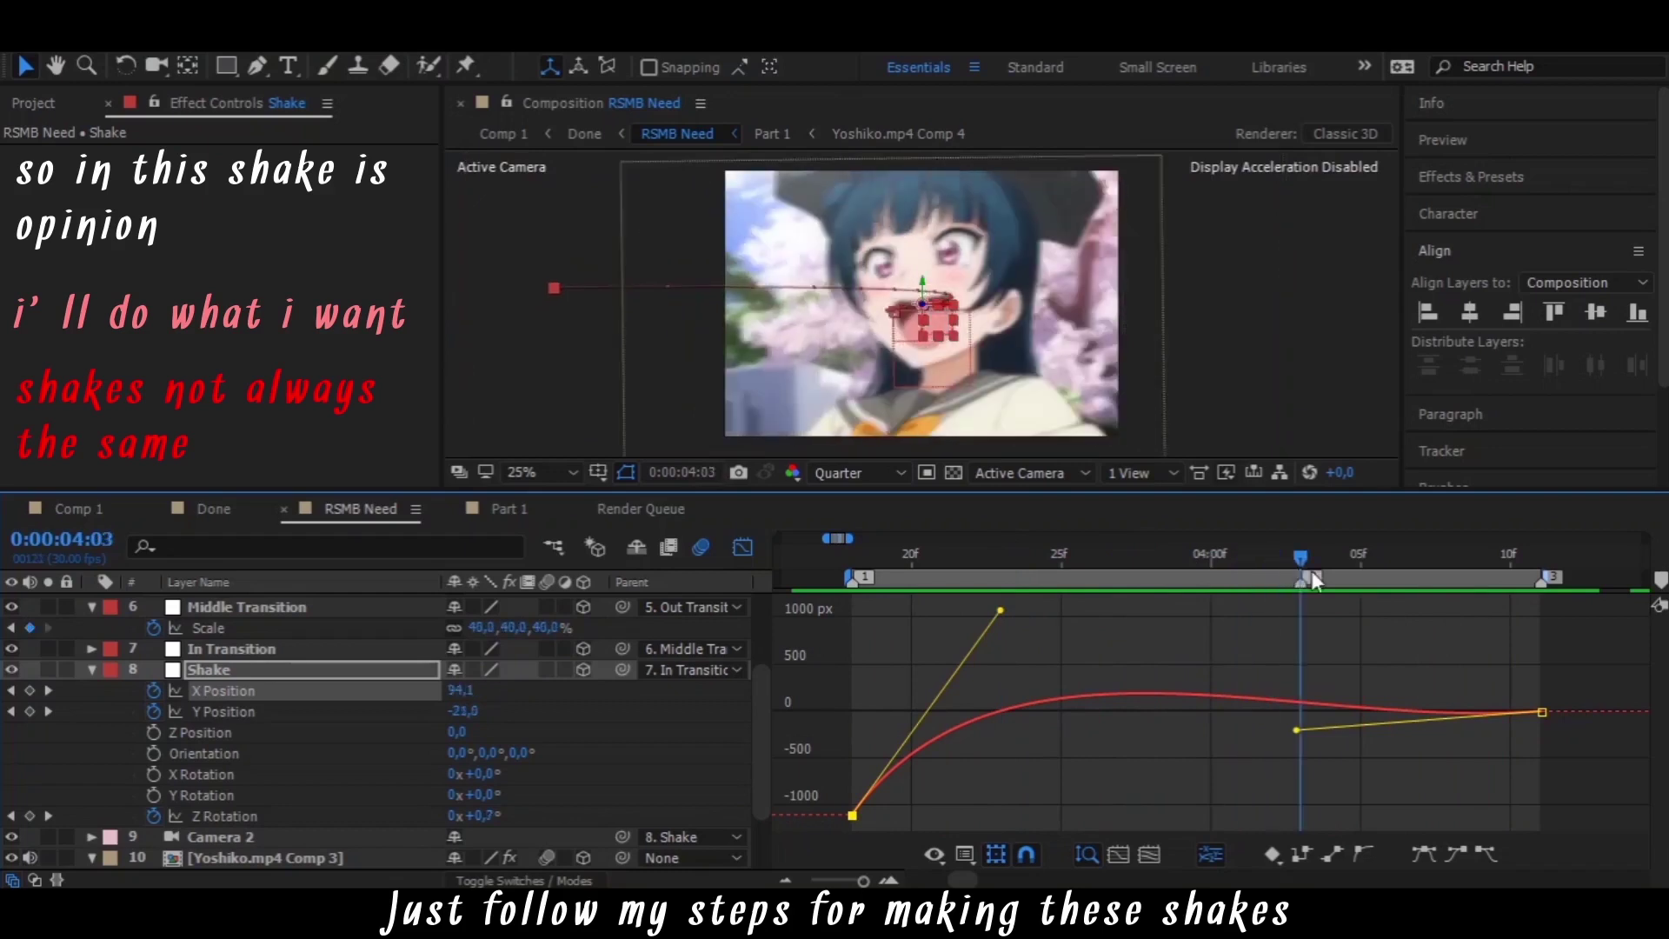
{"action": "key", "text": "shift+F3"}
Show Middle Transition's Scale curve and pull in the handle at its bottom keyframe at 4:01
{"action": "left_click", "coordinate": [1299, 627]}
{"action": "scroll", "coordinate": [1304, 645], "scroll_direction": "up", "scroll_amount": 2}
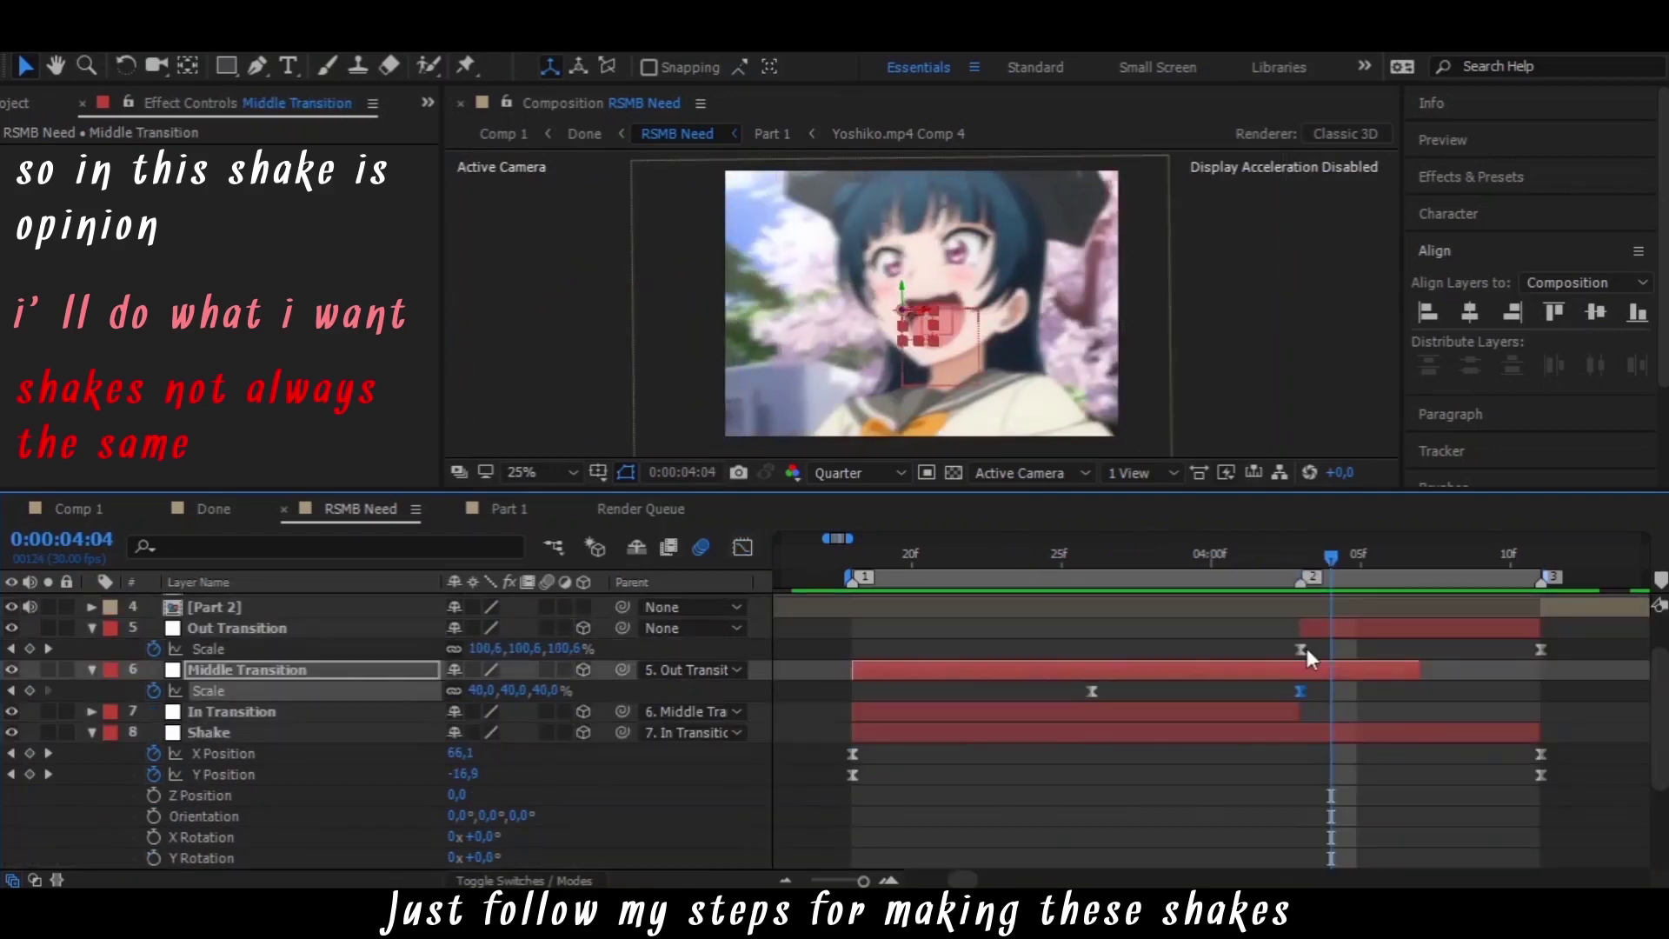
{"action": "key", "text": "shift+F3"}
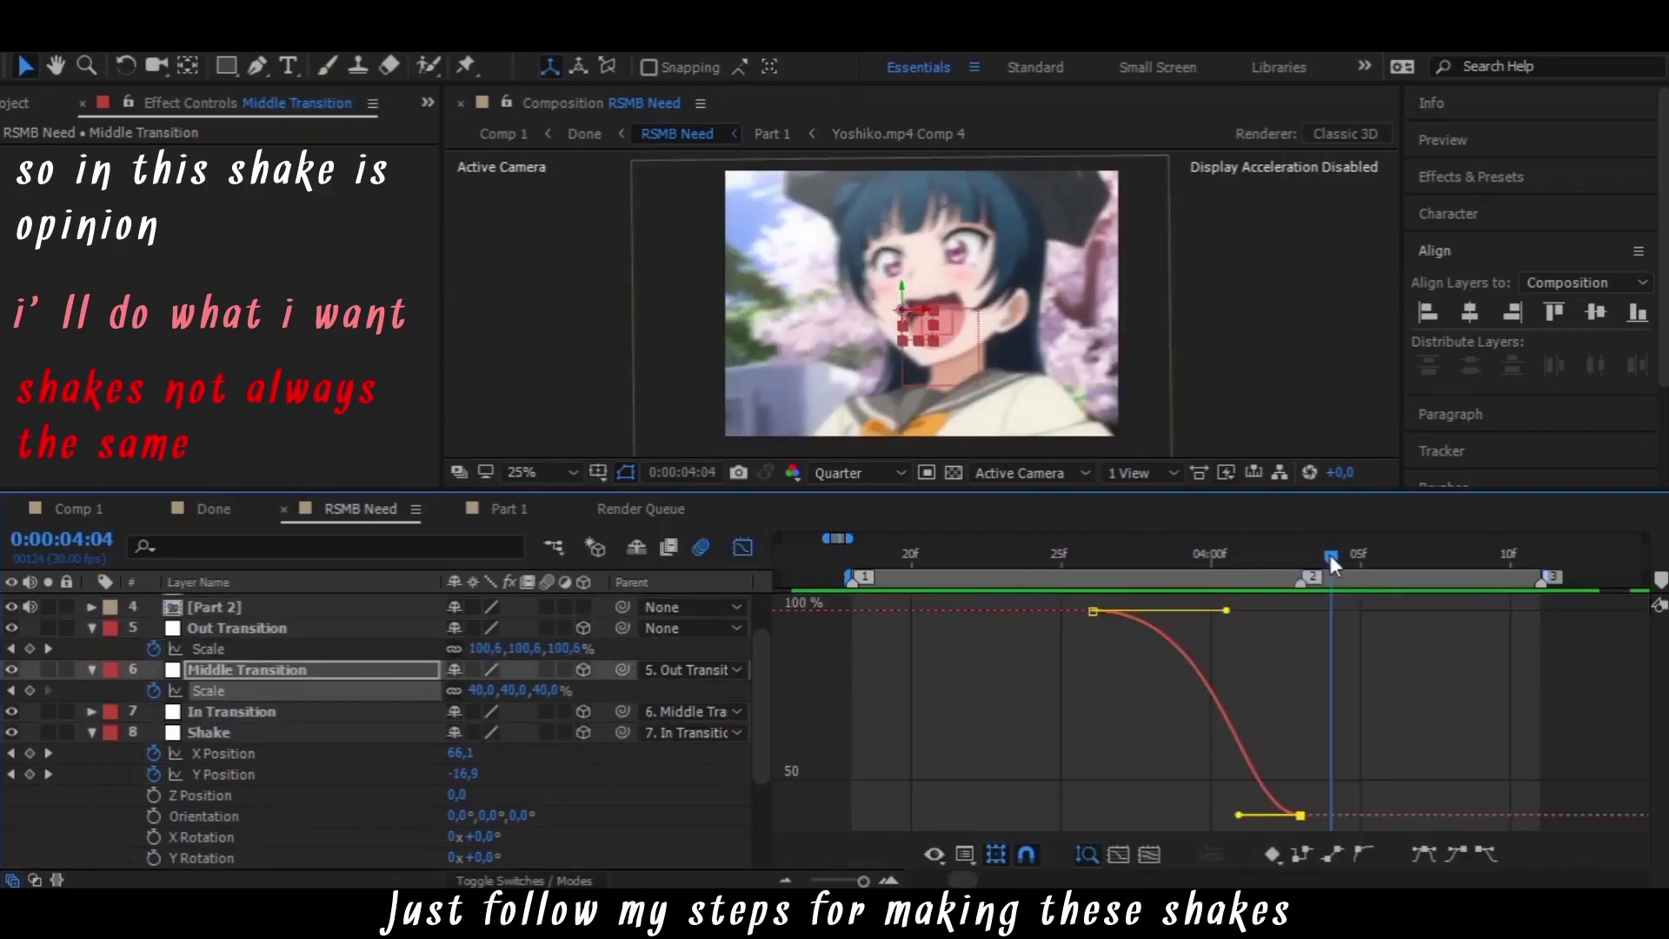
{"action": "left_click_drag", "start_coordinate": [1331, 556], "coordinate": [1300, 556]}
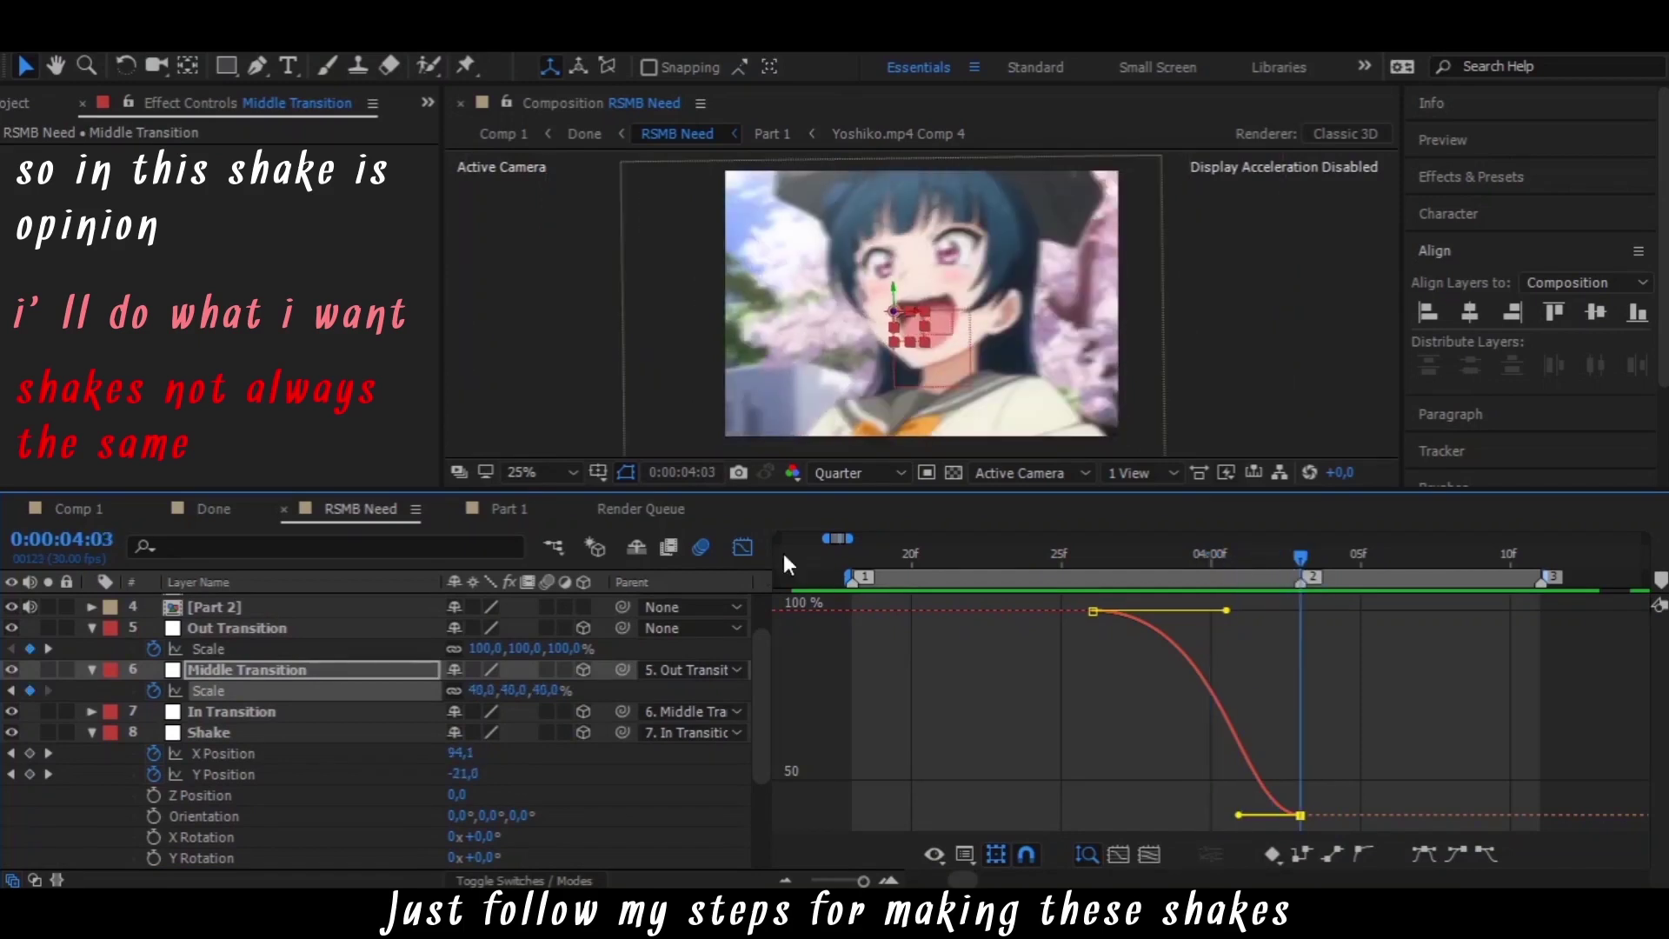
{"action": "mouse_move", "coordinate": [1118, 553]}
{"action": "left_mouse_down"}
{"action": "mouse_move", "coordinate": [1299, 556]}
{"action": "mouse_move", "coordinate": [1019, 595]}
{"action": "left_mouse_up"}
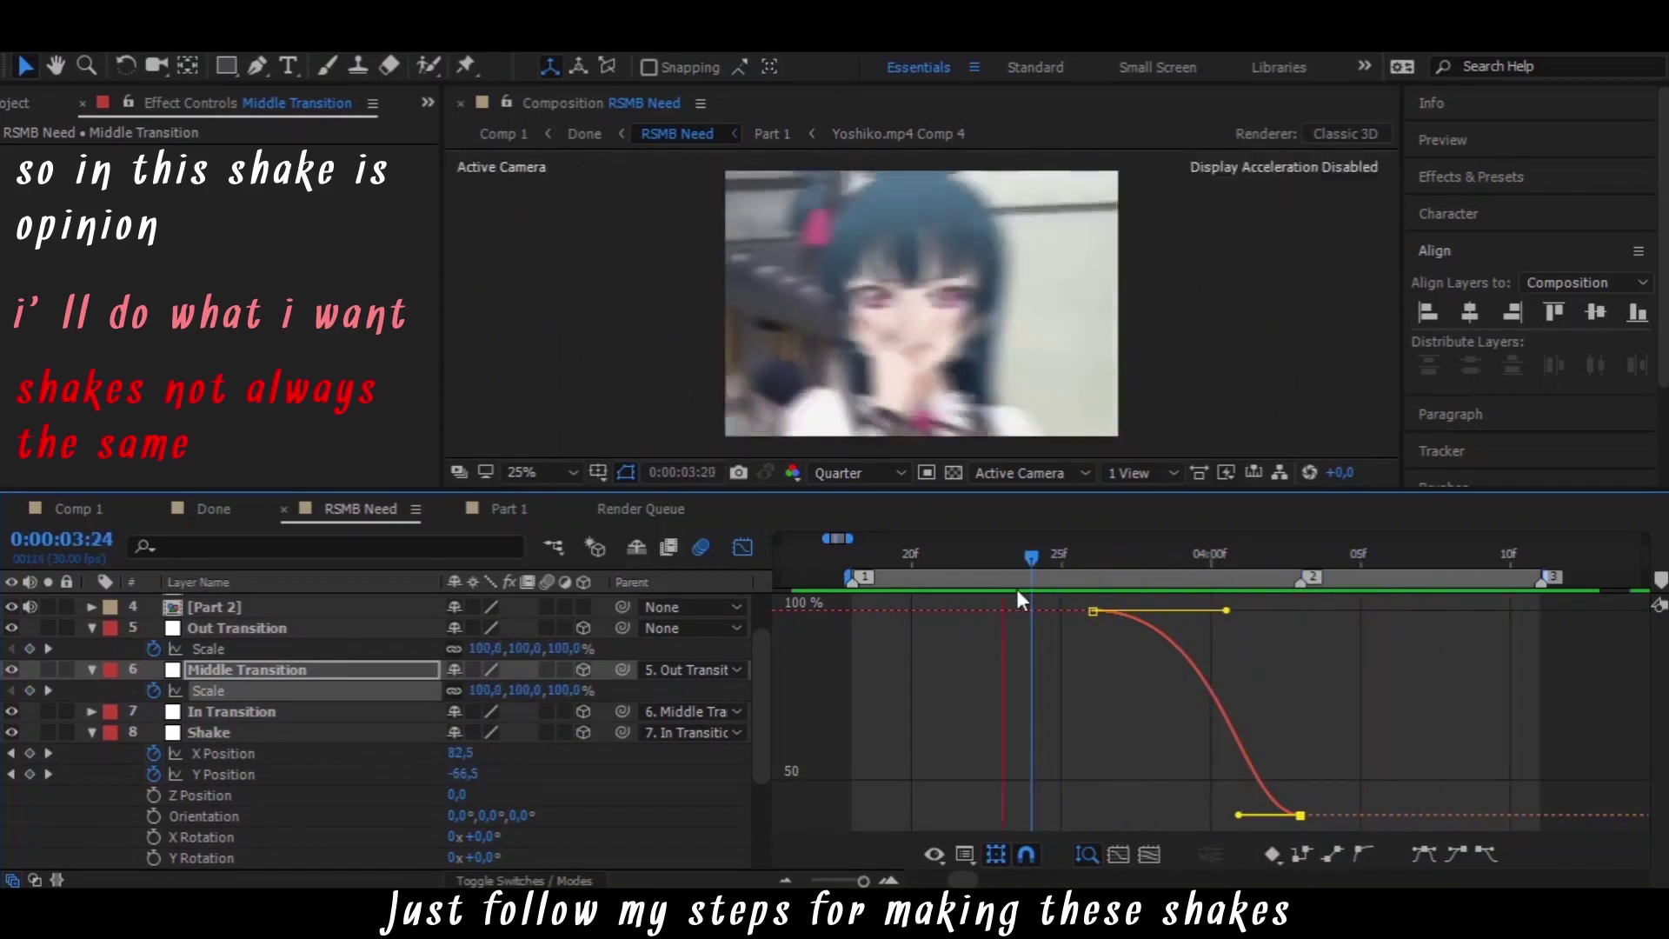
{"action": "left_click", "coordinate": [1243, 556]}
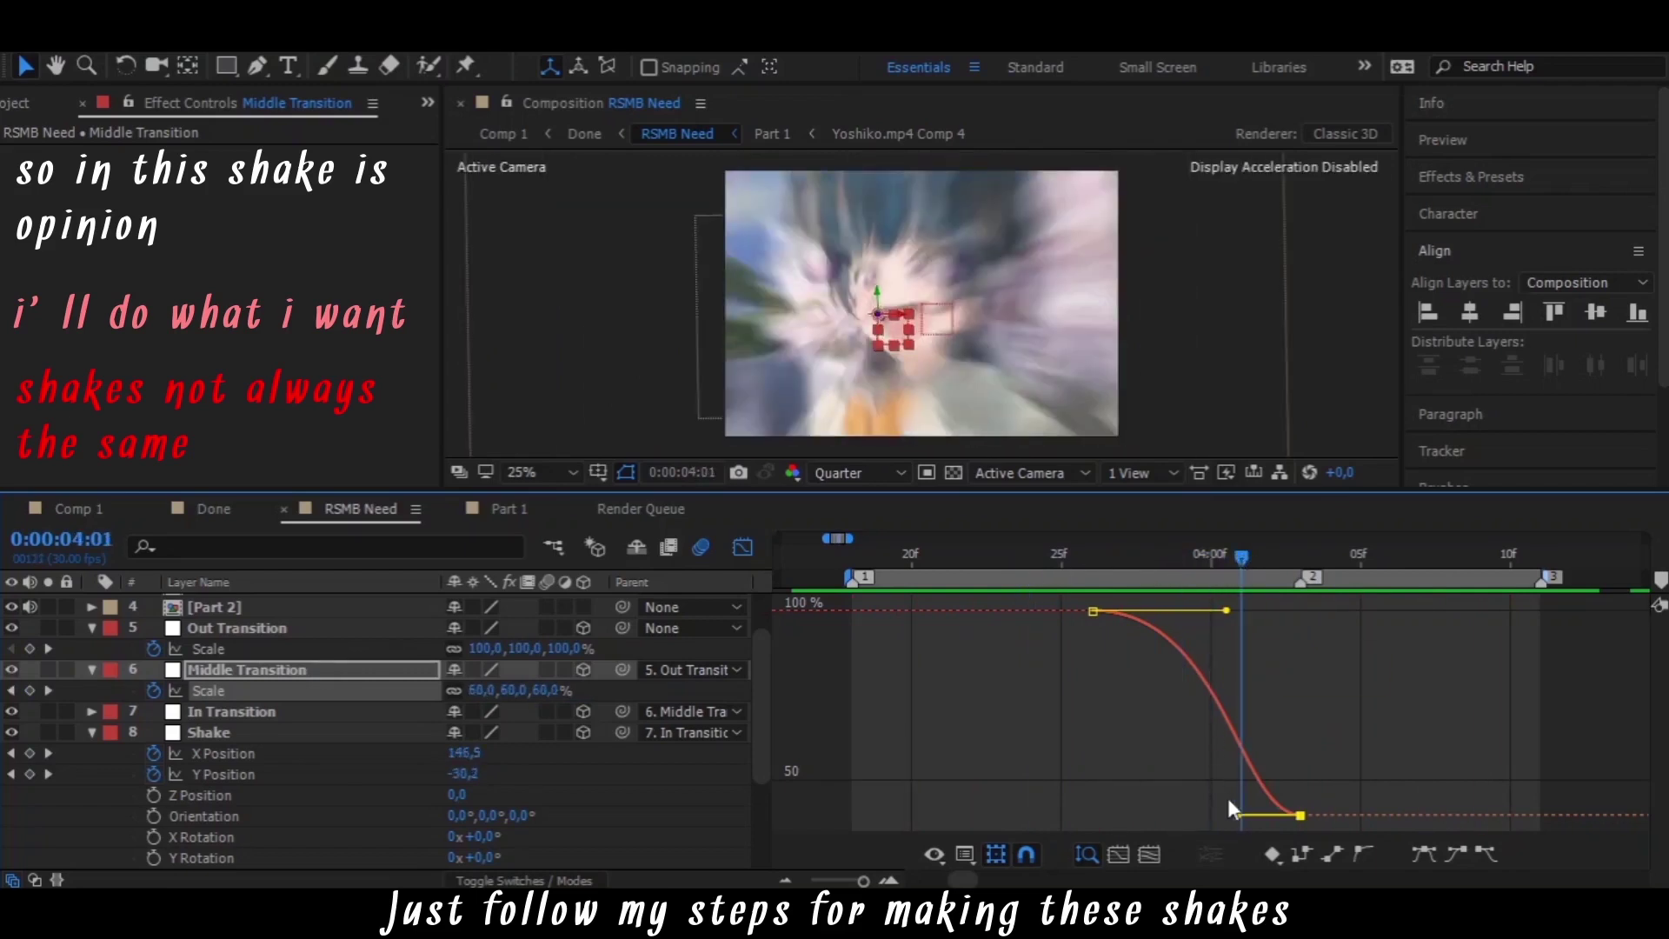
{"action": "mouse_move", "coordinate": [1240, 815]}
{"action": "left_mouse_down"}
{"action": "mouse_move", "coordinate": [1269, 813]}
{"action": "mouse_move", "coordinate": [1207, 814]}
{"action": "left_mouse_up"}
Steepen the curve into the low Scale keyframe, preview from 3:29, then select both keyframes
{"action": "left_click", "coordinate": [1181, 551]}
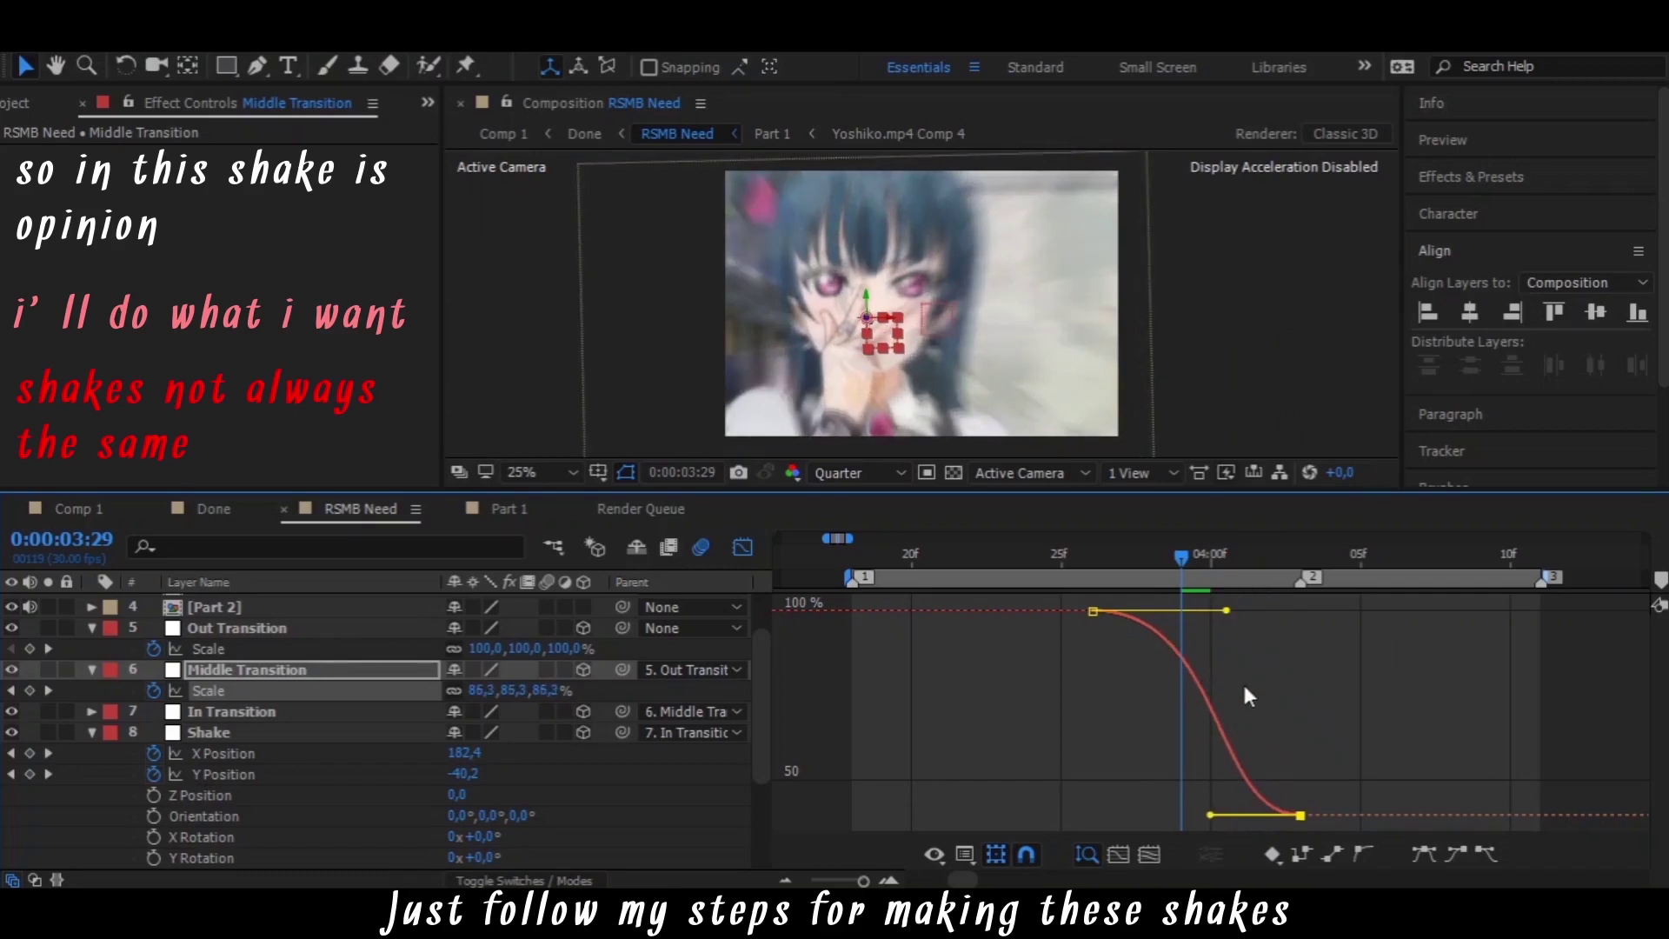
{"action": "key", "text": "space"}
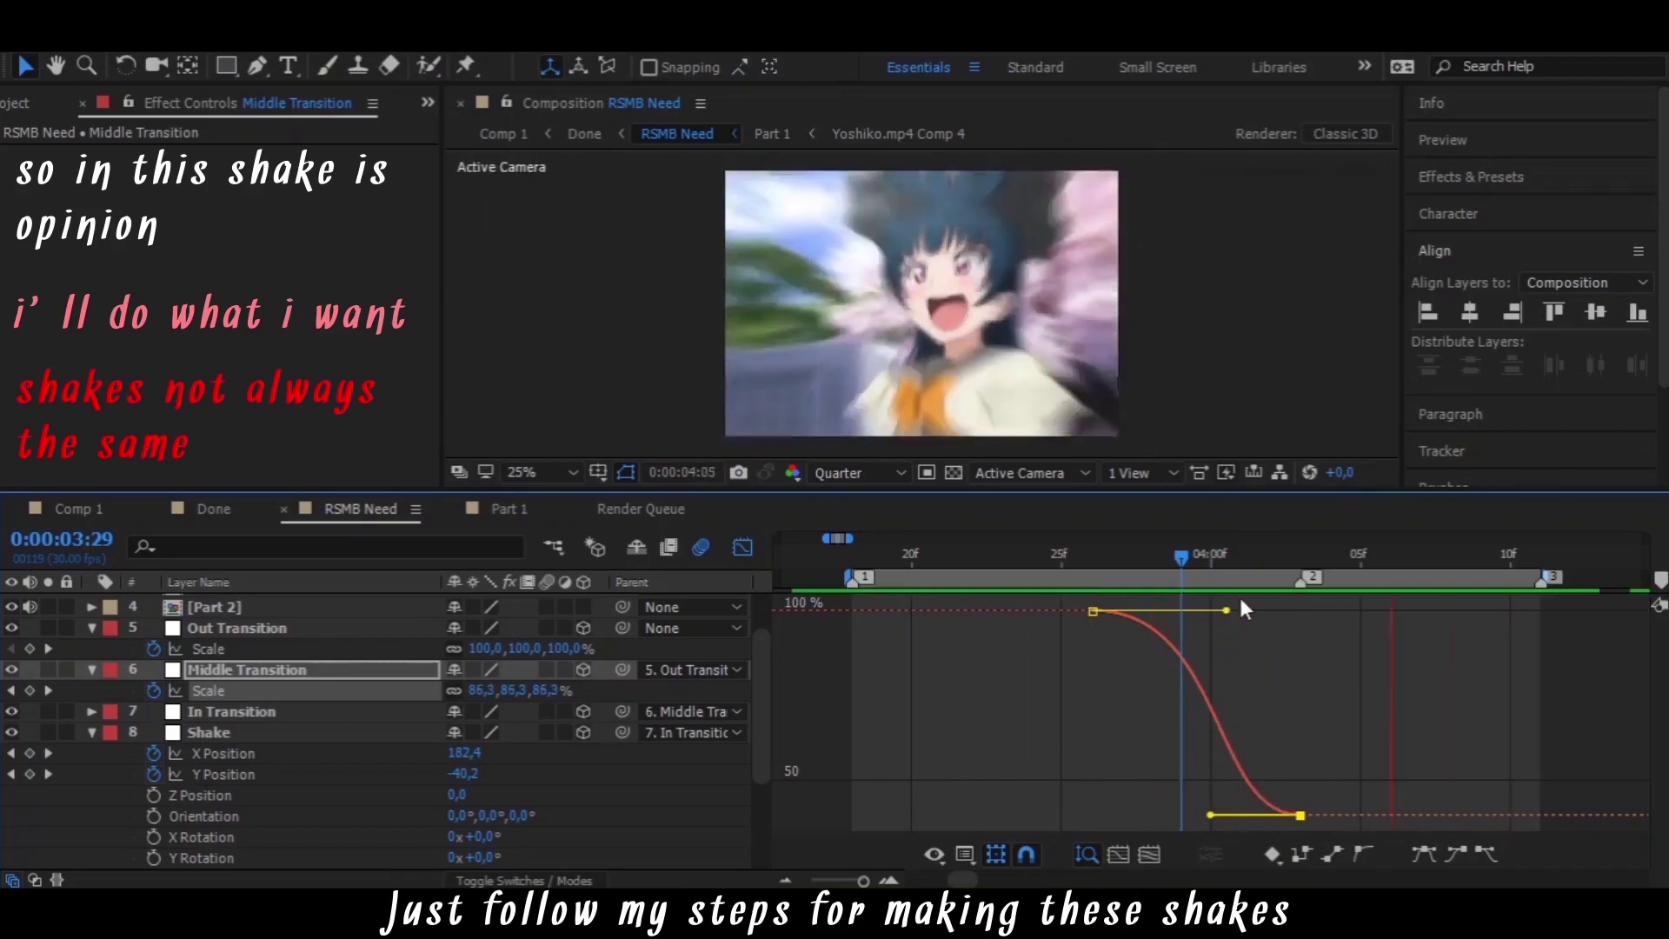
{"action": "left_click_drag", "start_coordinate": [1189, 555], "coordinate": [1239, 556]}
{"action": "left_click_drag", "start_coordinate": [1209, 815], "coordinate": [1292, 814]}
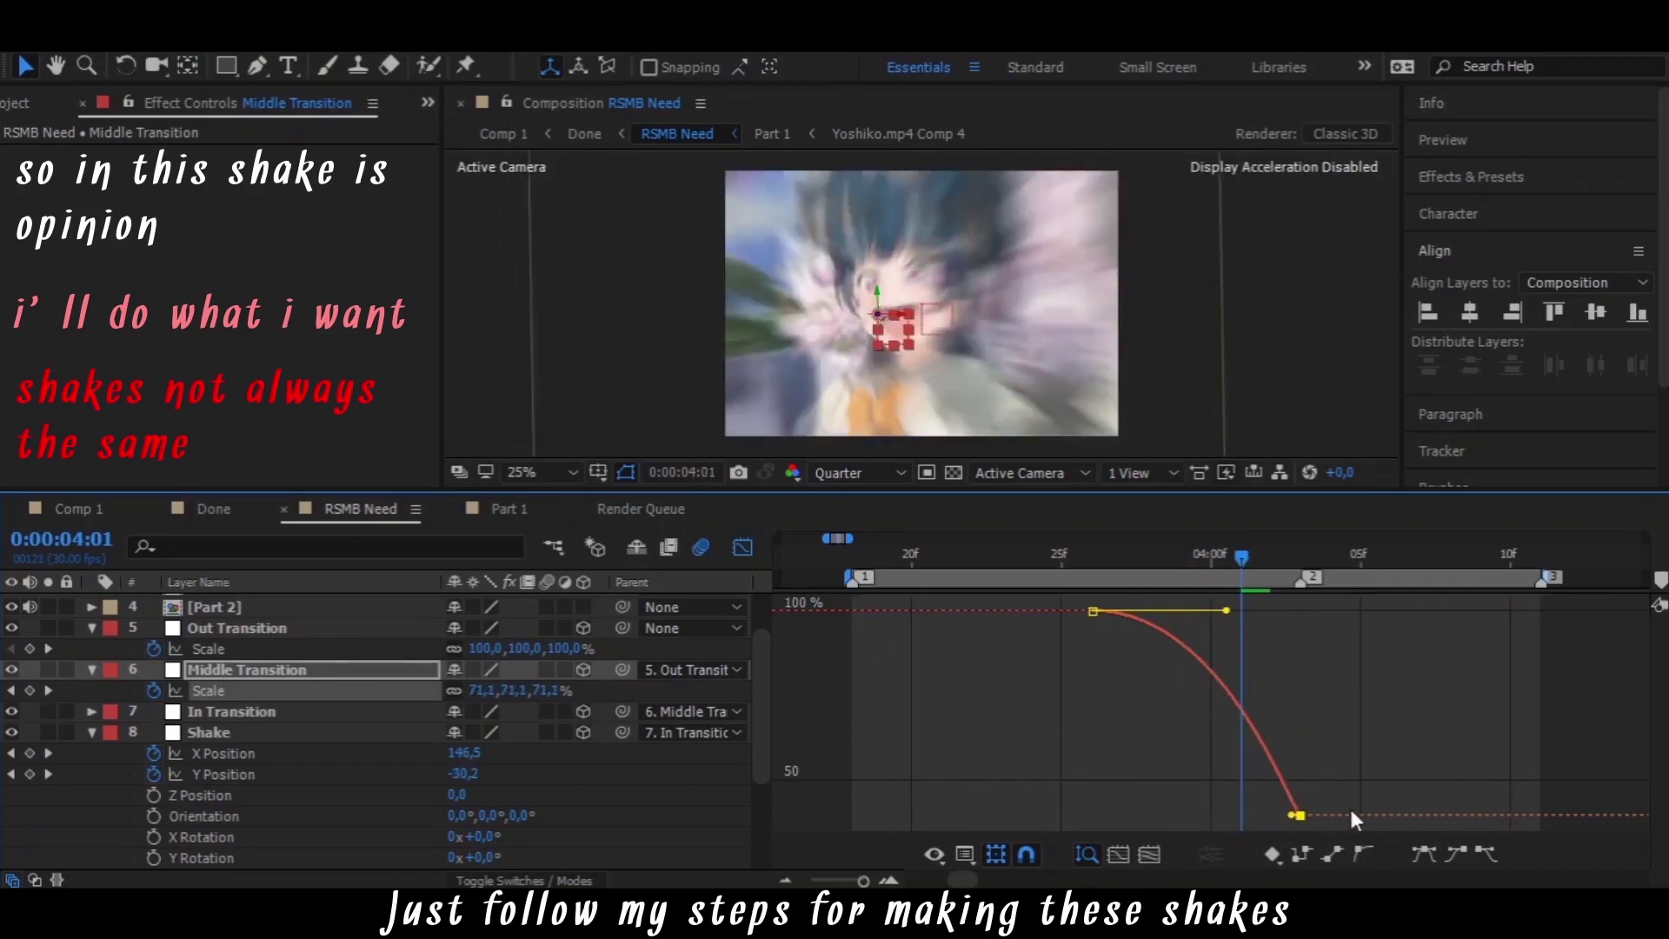
{"action": "key", "text": "space"}
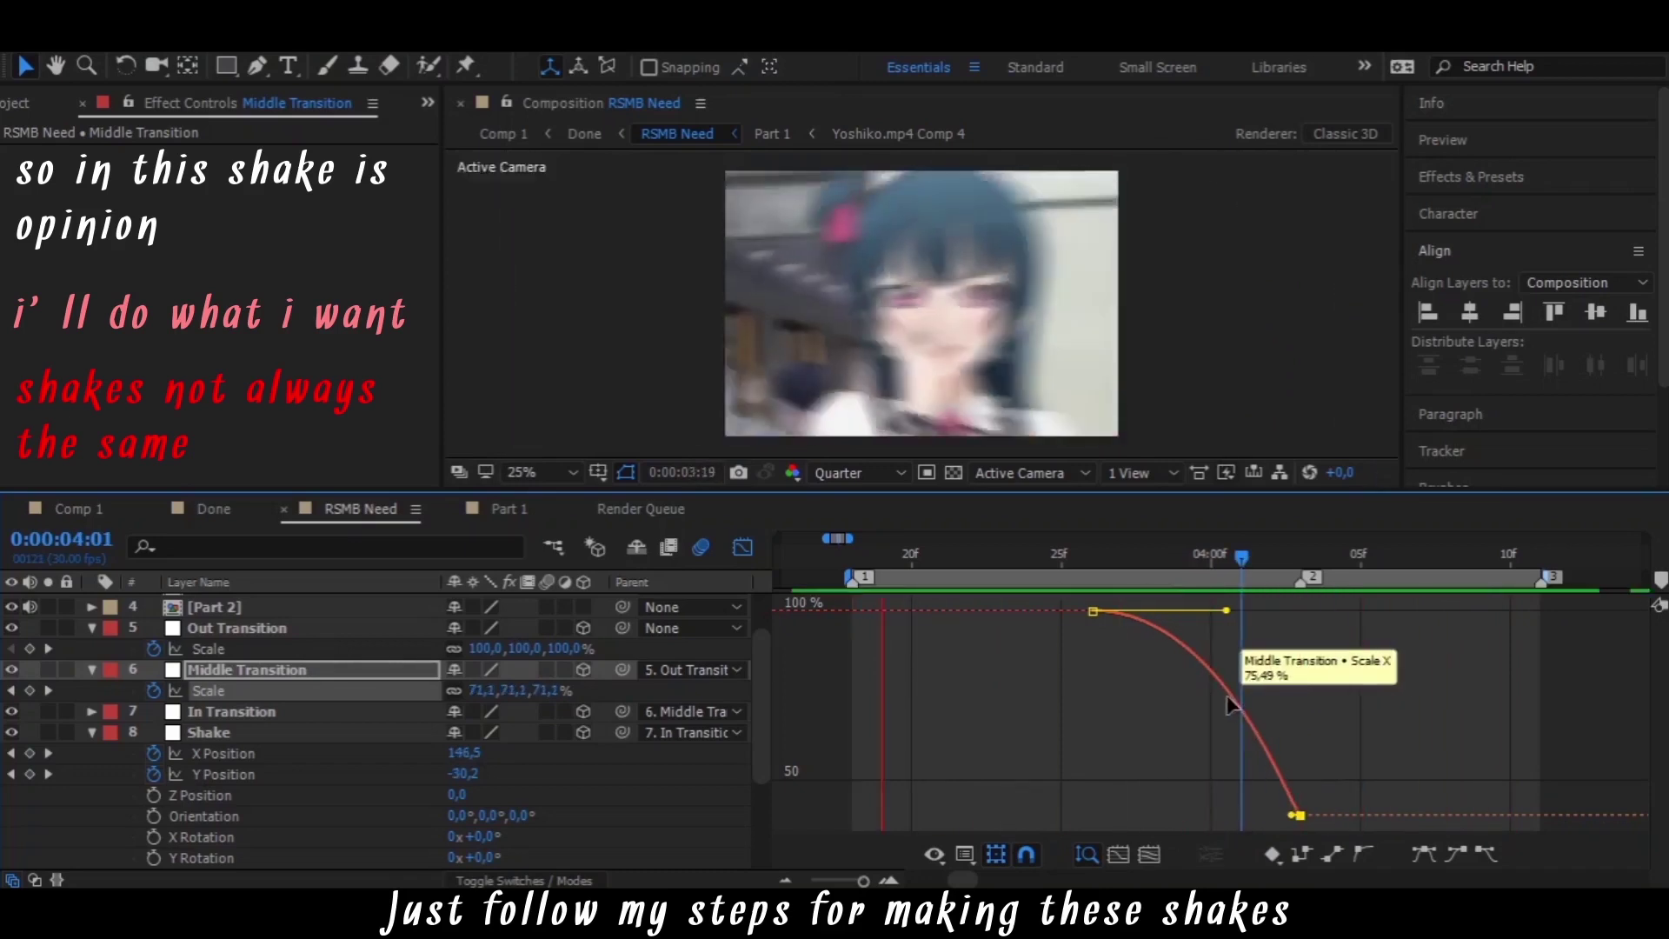
{"action": "left_click", "coordinate": [1122, 554]}
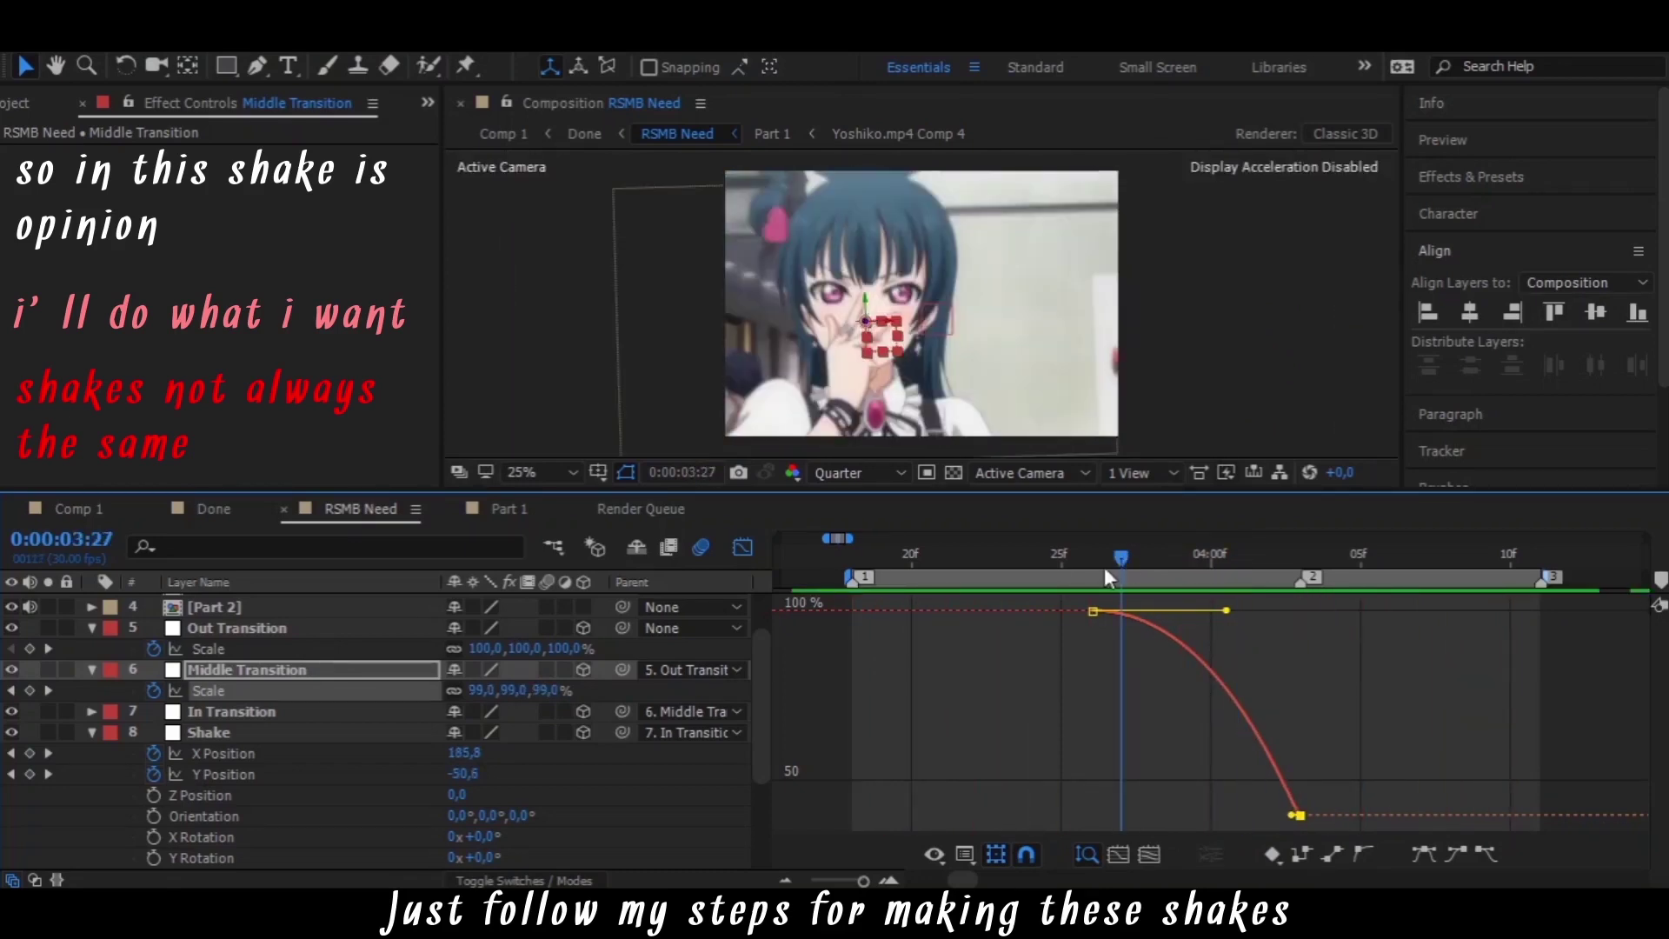
{"action": "left_click_drag", "start_coordinate": [1317, 830], "coordinate": [1038, 603]}
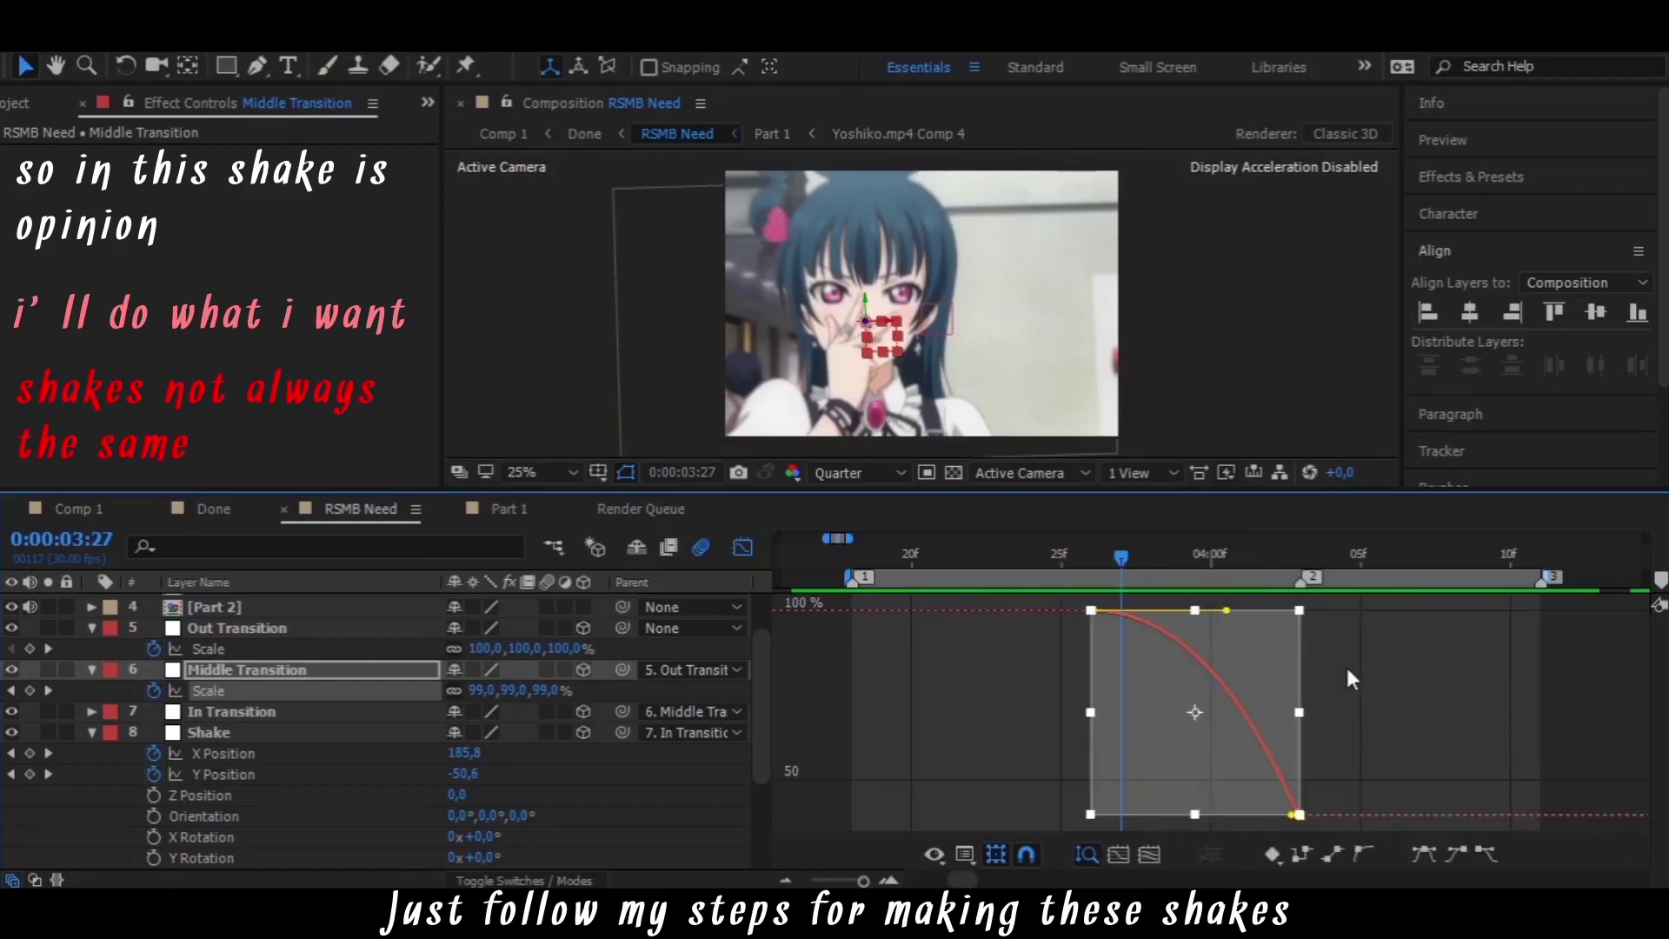
Apply Easy Ease to Middle Transition's two Scale keyframes and preview the eased zoom
{"action": "key", "text": "F9"}
{"action": "key", "text": "space"}
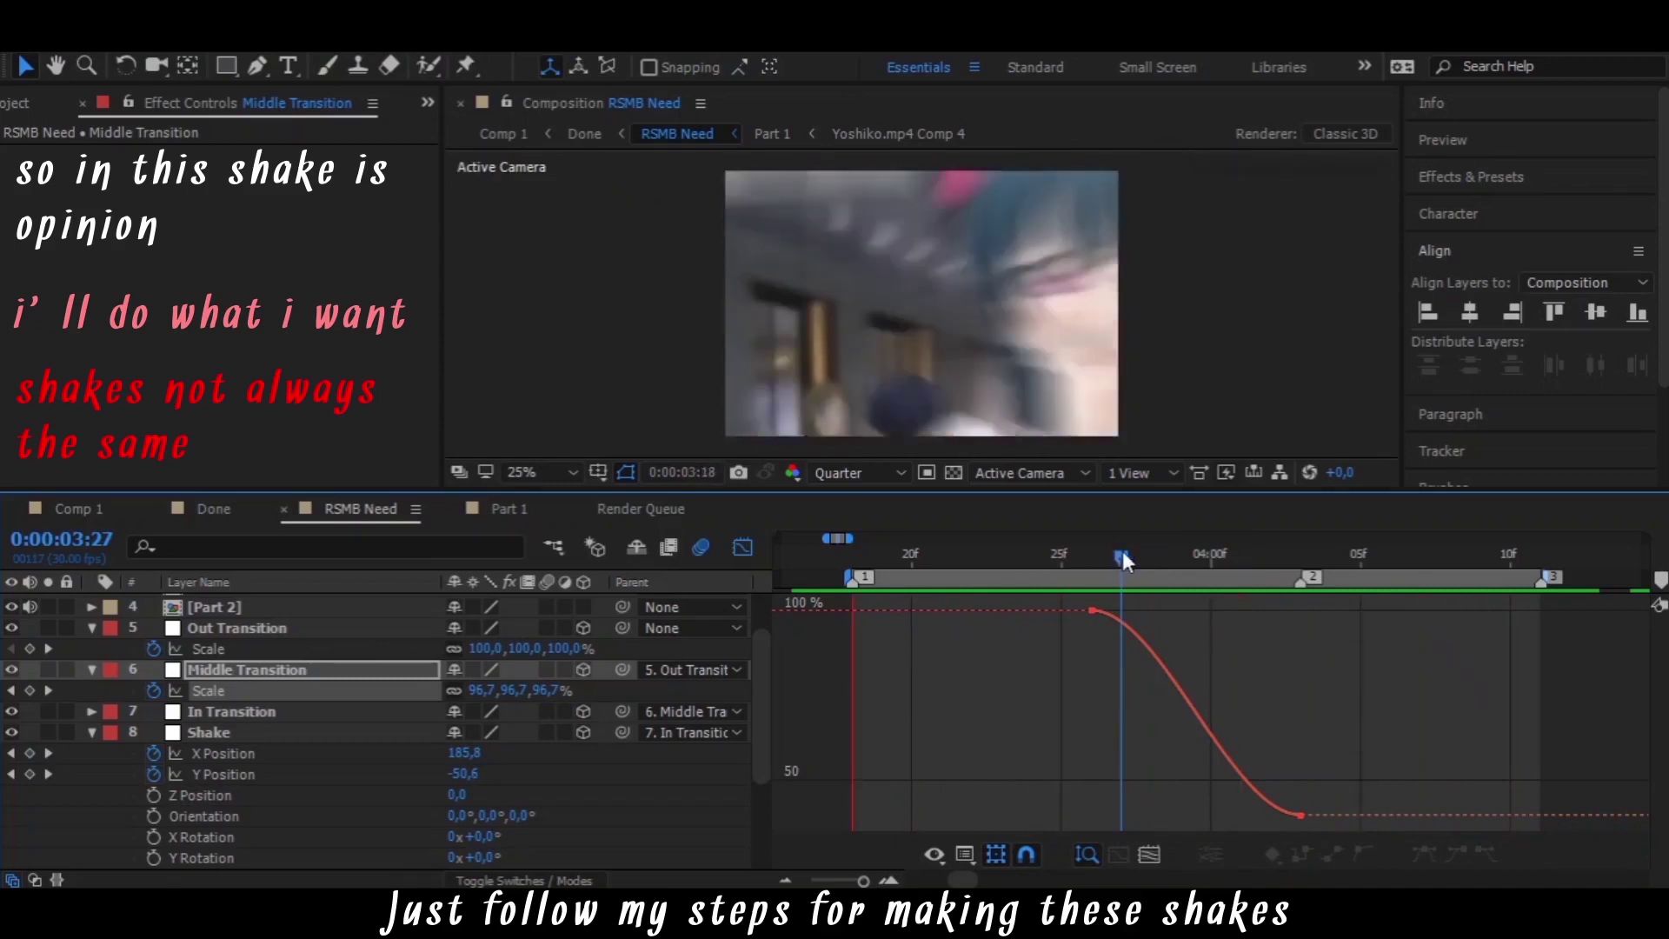
{"action": "mouse_move", "coordinate": [1122, 559]}
{"action": "left_mouse_down"}
{"action": "mouse_move", "coordinate": [1384, 606]}
{"action": "mouse_move", "coordinate": [785, 573]}
{"action": "left_mouse_up"}
{"action": "left_click", "coordinate": [881, 560]}
{"action": "key", "text": "space"}
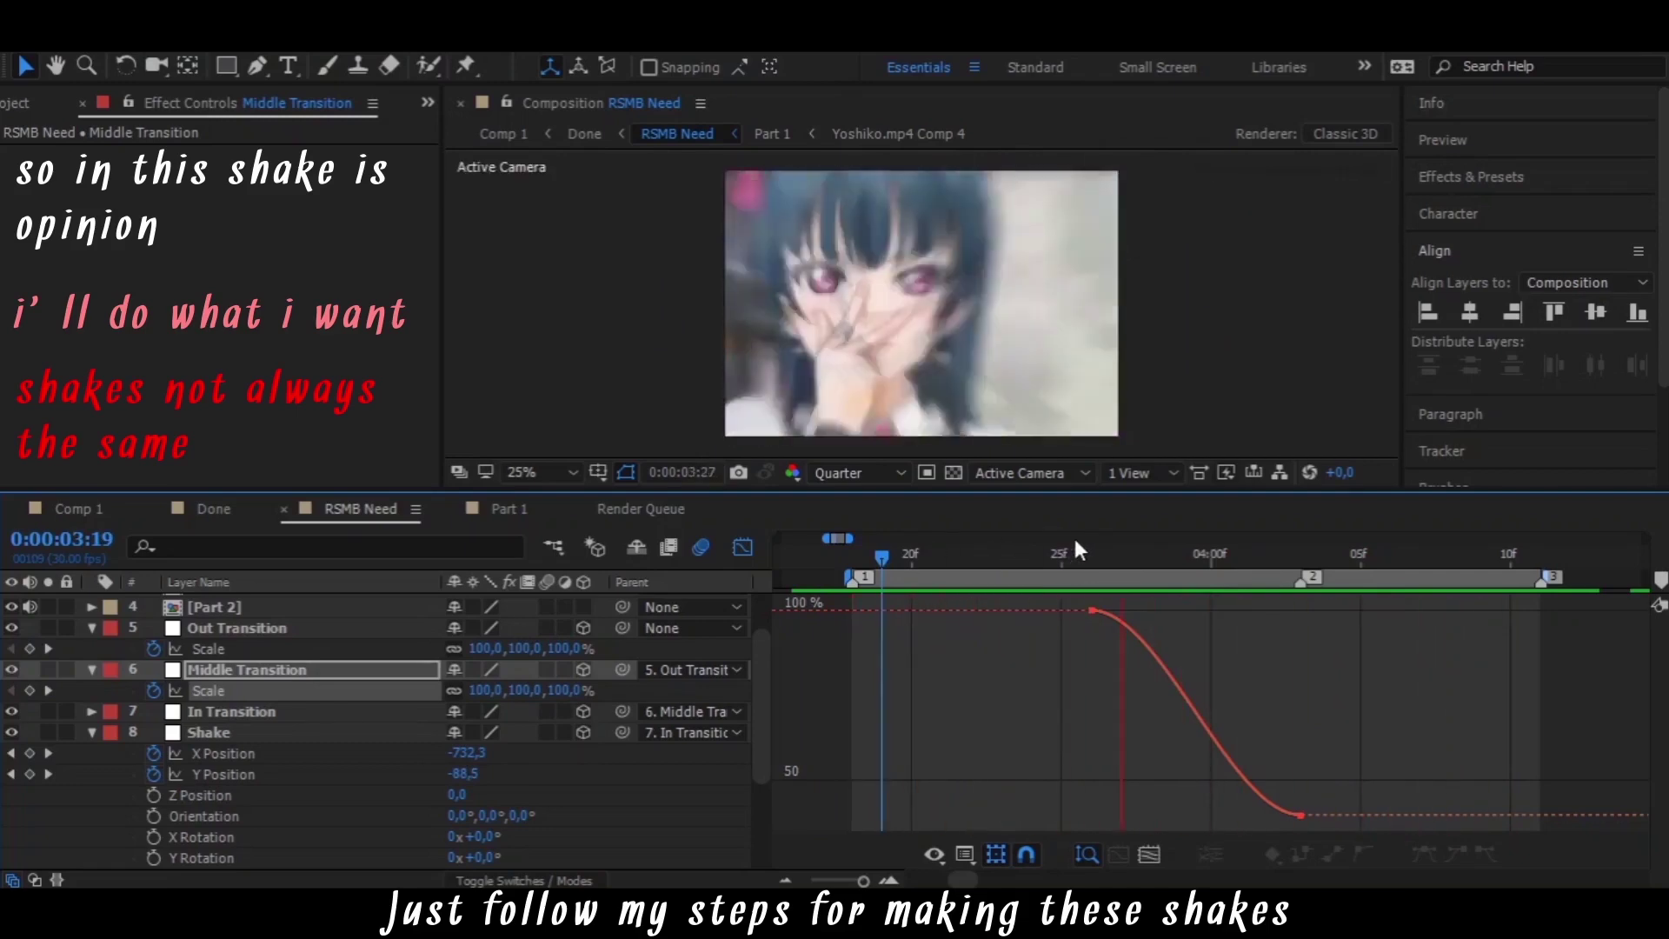
{"action": "left_click", "coordinate": [1091, 554]}
{"action": "key", "text": "space"}
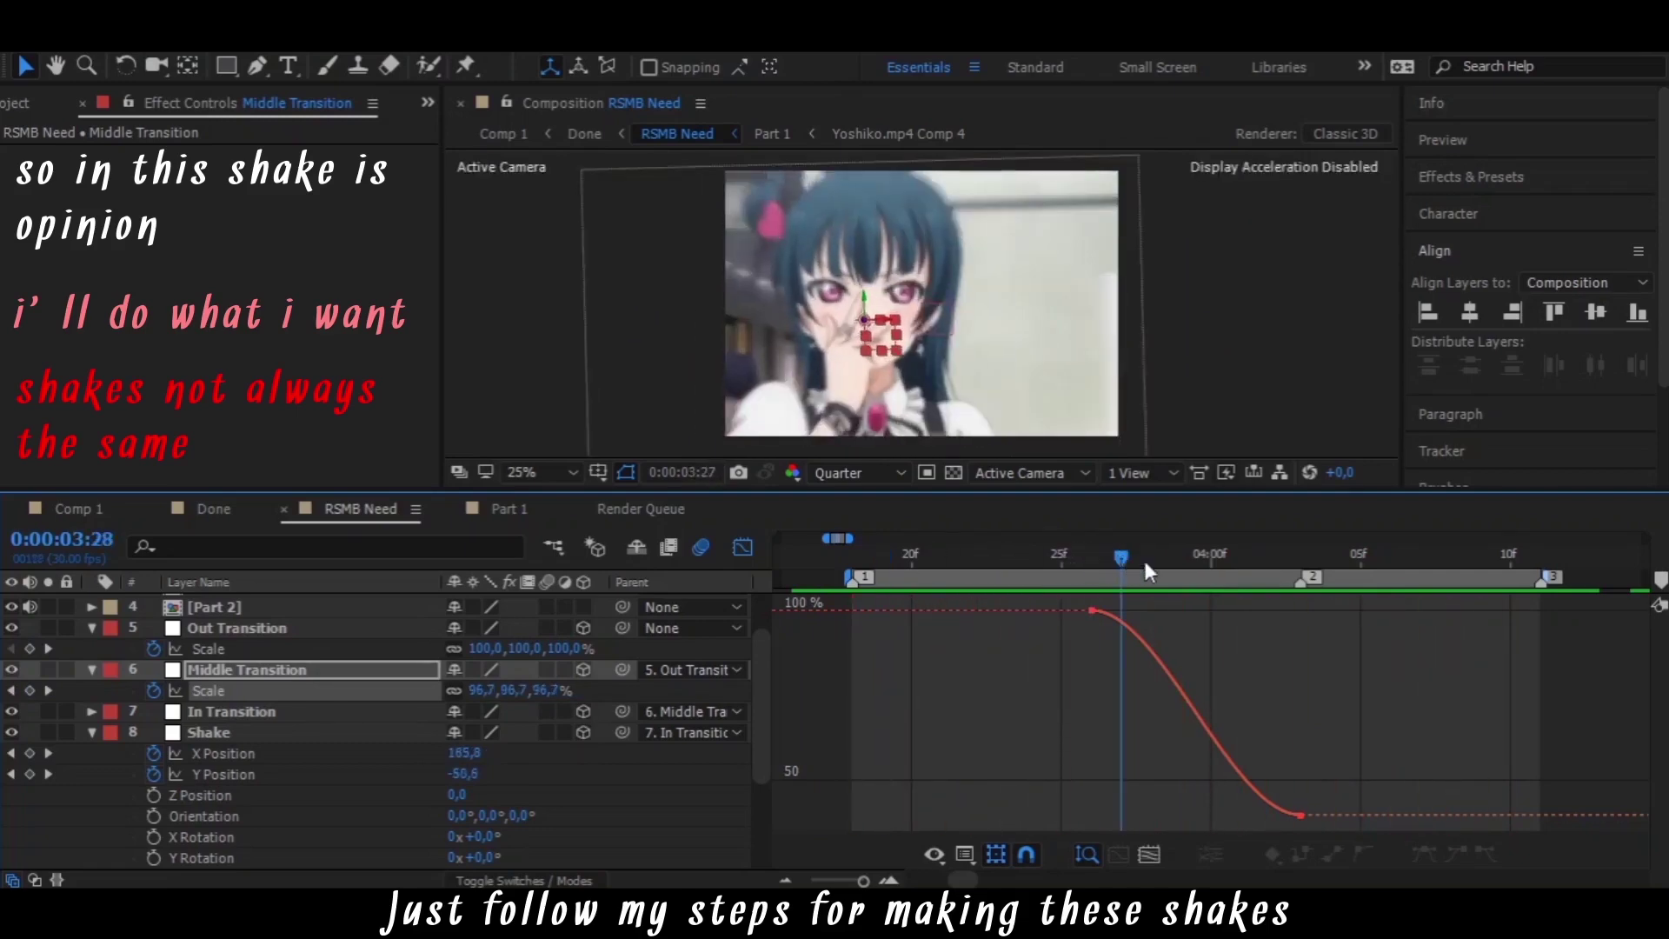
Move Middle Transition's first Scale keyframe a few frames earlier, then select the In Transition layer
{"action": "key", "text": "shift+F3"}
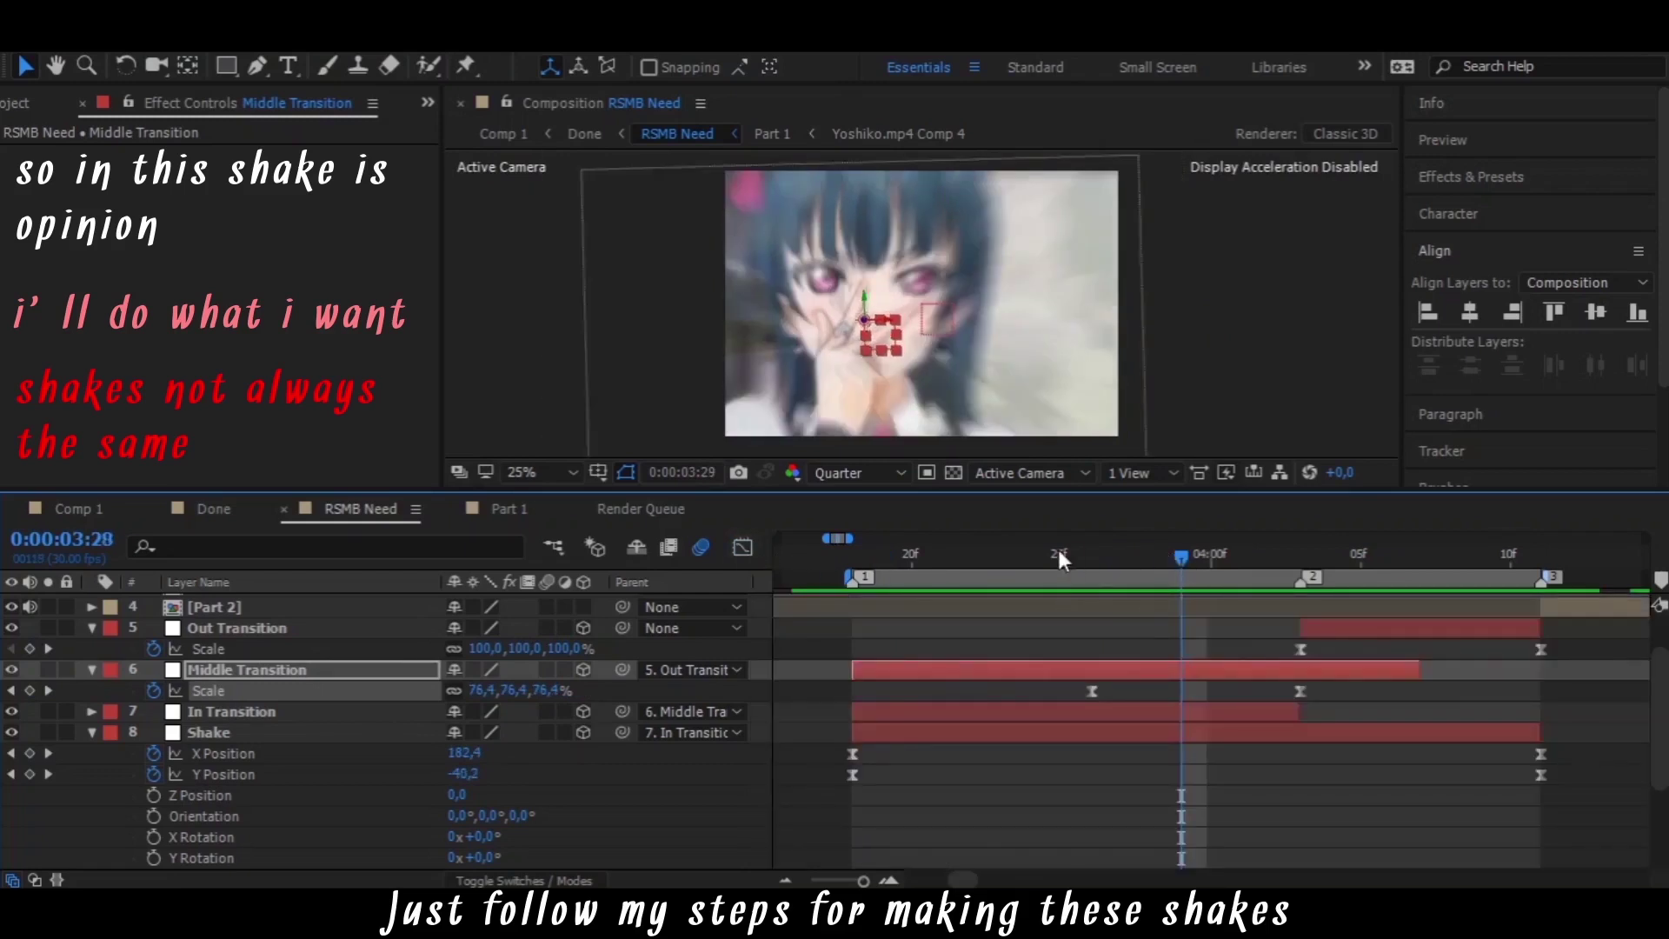
{"action": "left_click", "coordinate": [971, 556]}
{"action": "left_click_drag", "start_coordinate": [1020, 589], "coordinate": [1096, 634]}
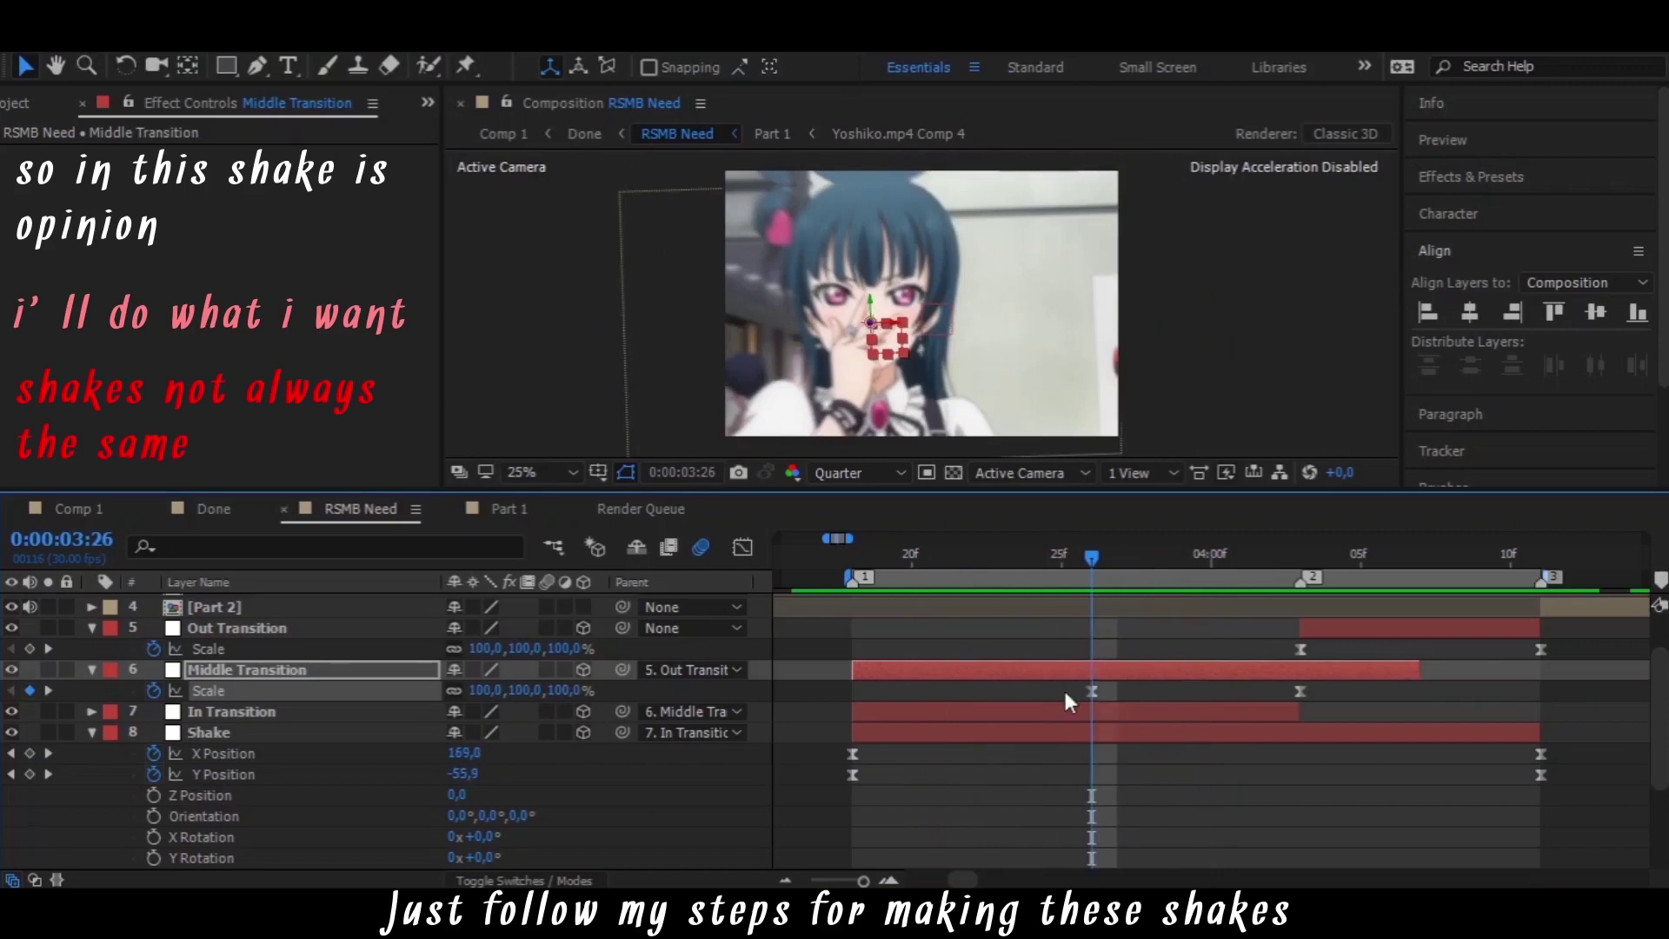
{"action": "left_click_drag", "start_coordinate": [1092, 691], "coordinate": [1016, 675]}
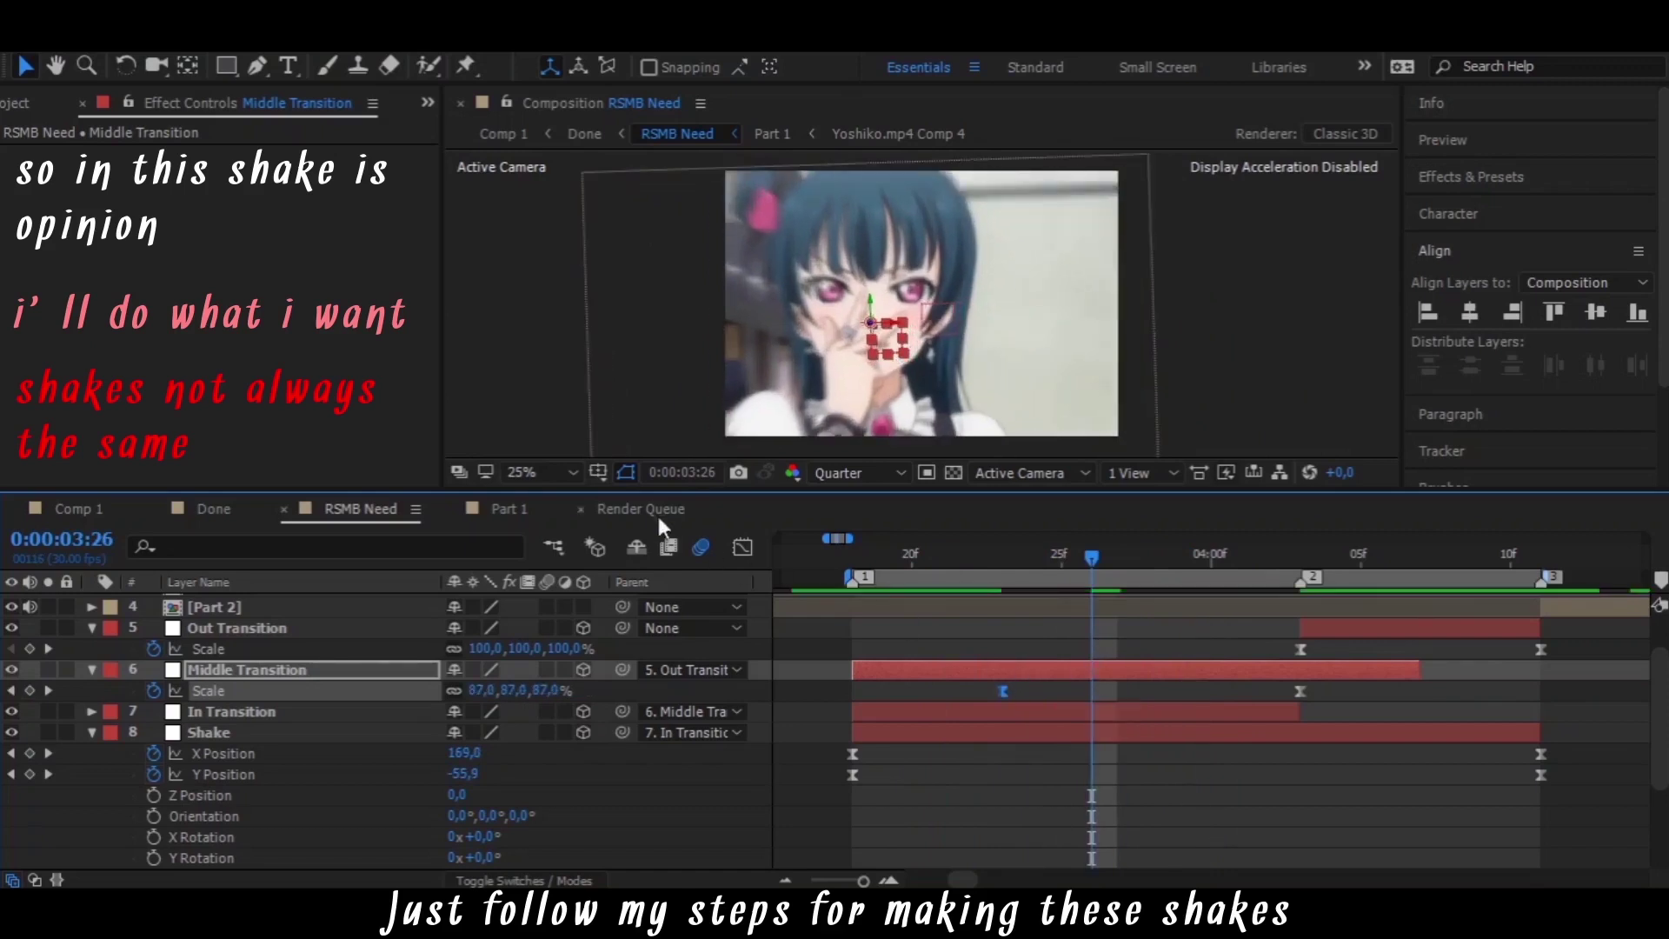
{"action": "left_click", "coordinate": [947, 709]}
Lengthen the bezier ease handles on both keyframes of Middle Transition's Scale curve and preview
{"action": "key", "text": "s"}
{"action": "left_click", "coordinate": [1002, 690]}
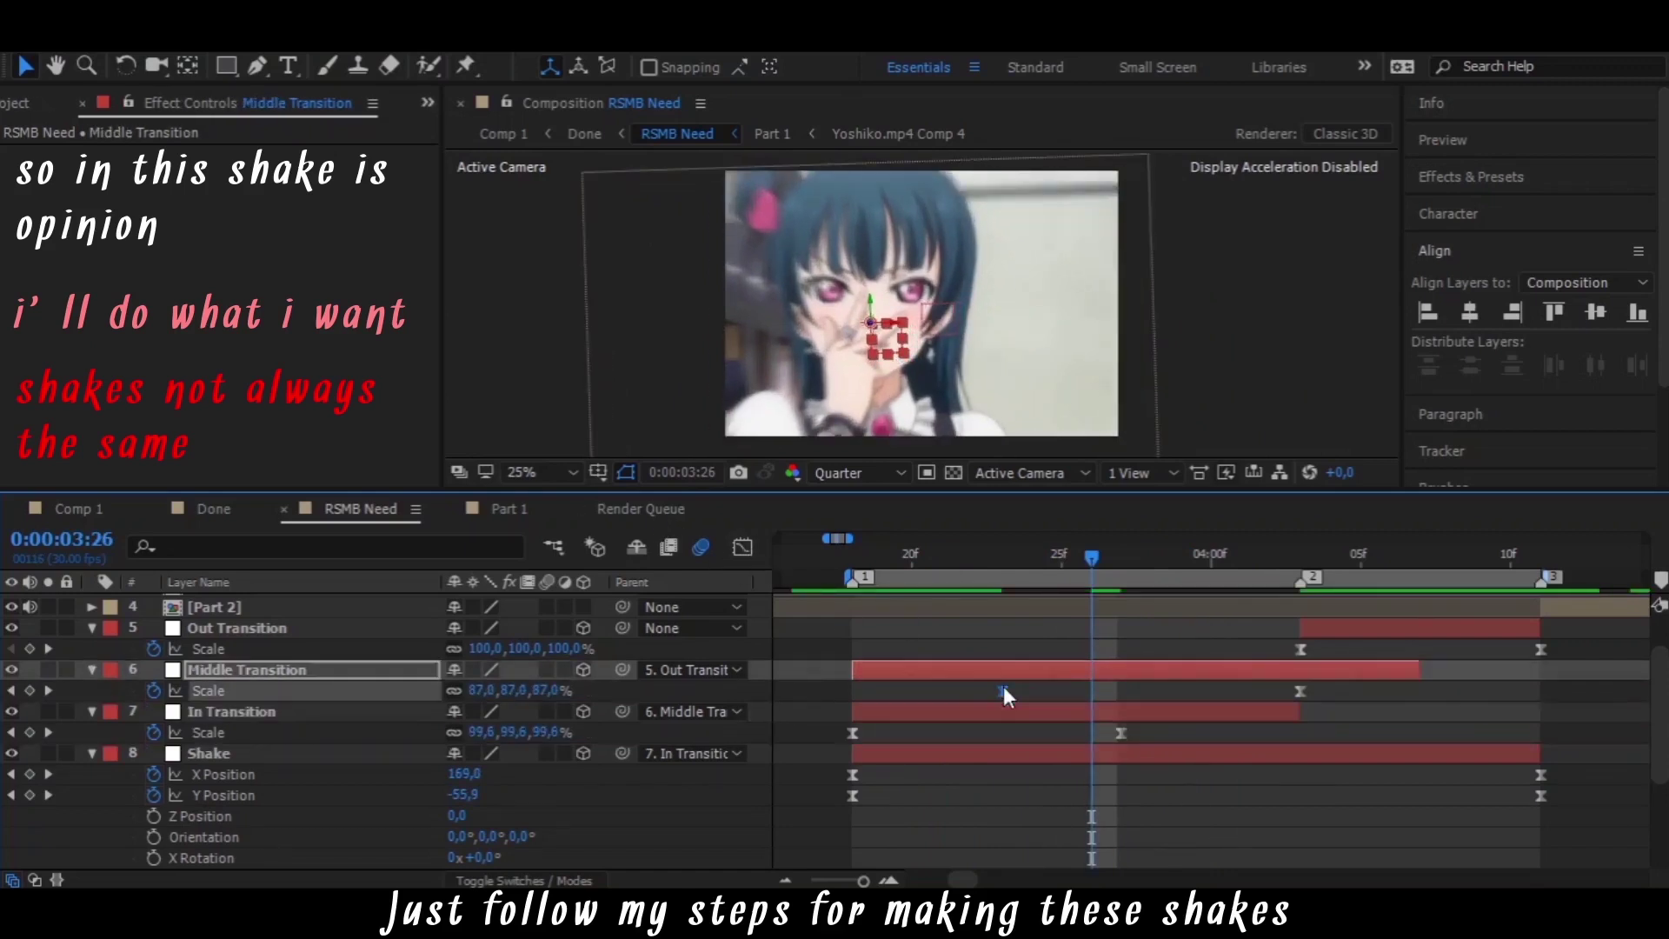
{"action": "left_click", "coordinate": [743, 548]}
{"action": "left_click_drag", "start_coordinate": [1102, 610], "coordinate": [1177, 610]}
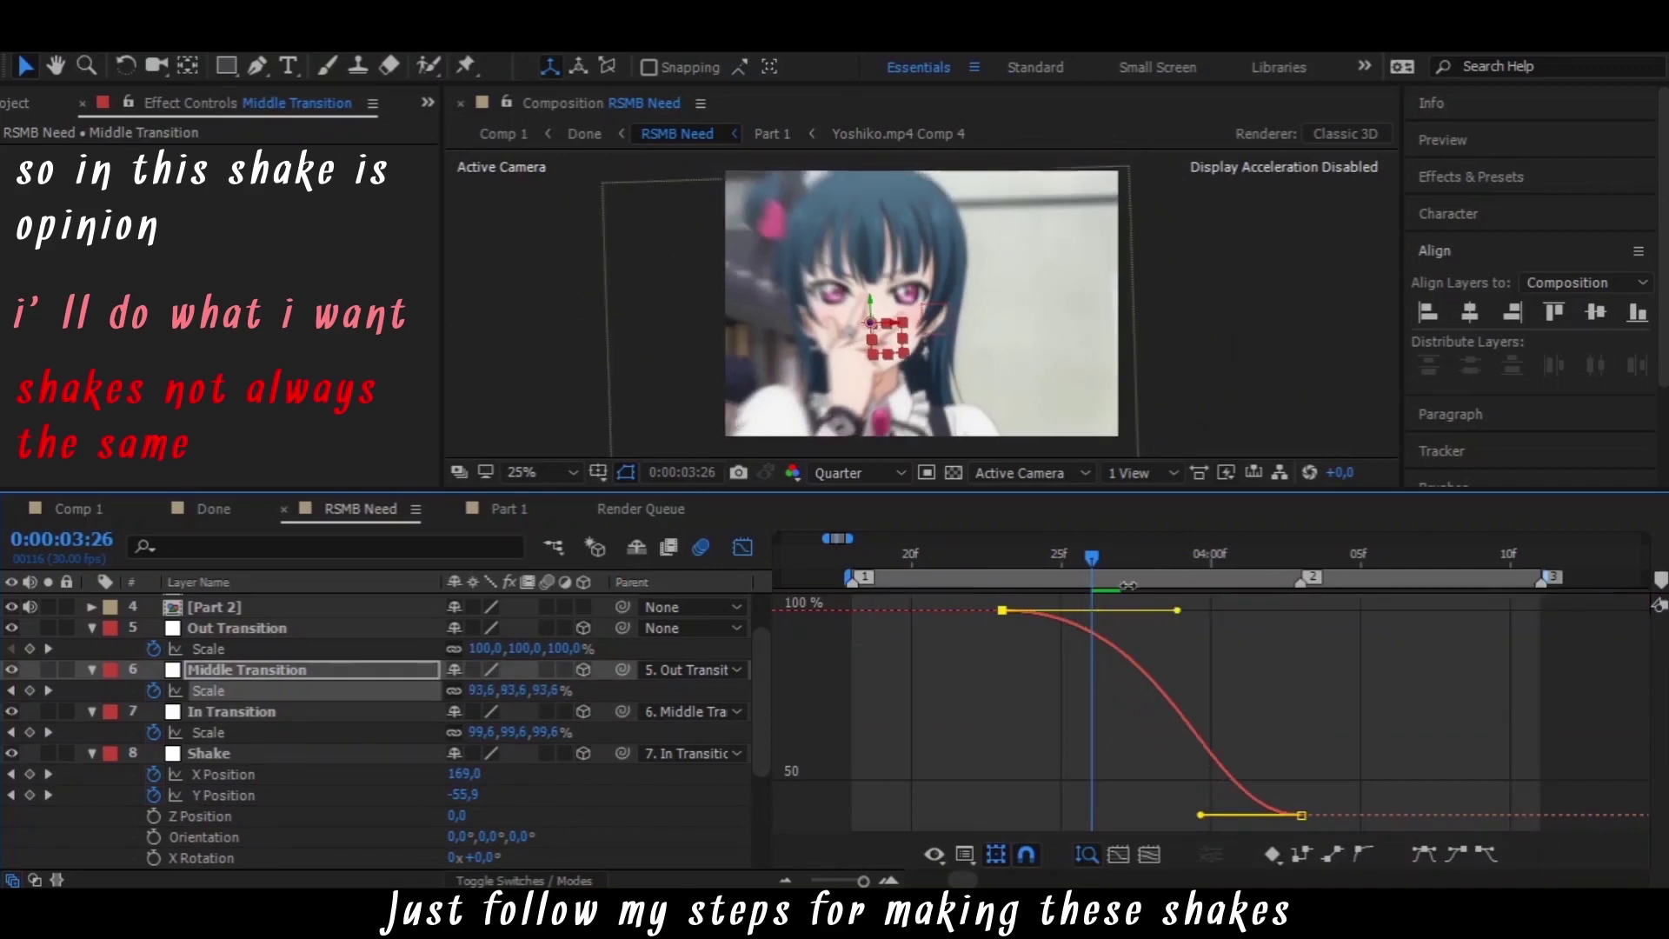
{"action": "mouse_move", "coordinate": [1030, 549]}
{"action": "left_mouse_down"}
{"action": "mouse_move", "coordinate": [1123, 584]}
{"action": "mouse_move", "coordinate": [1243, 596]}
{"action": "left_mouse_up"}
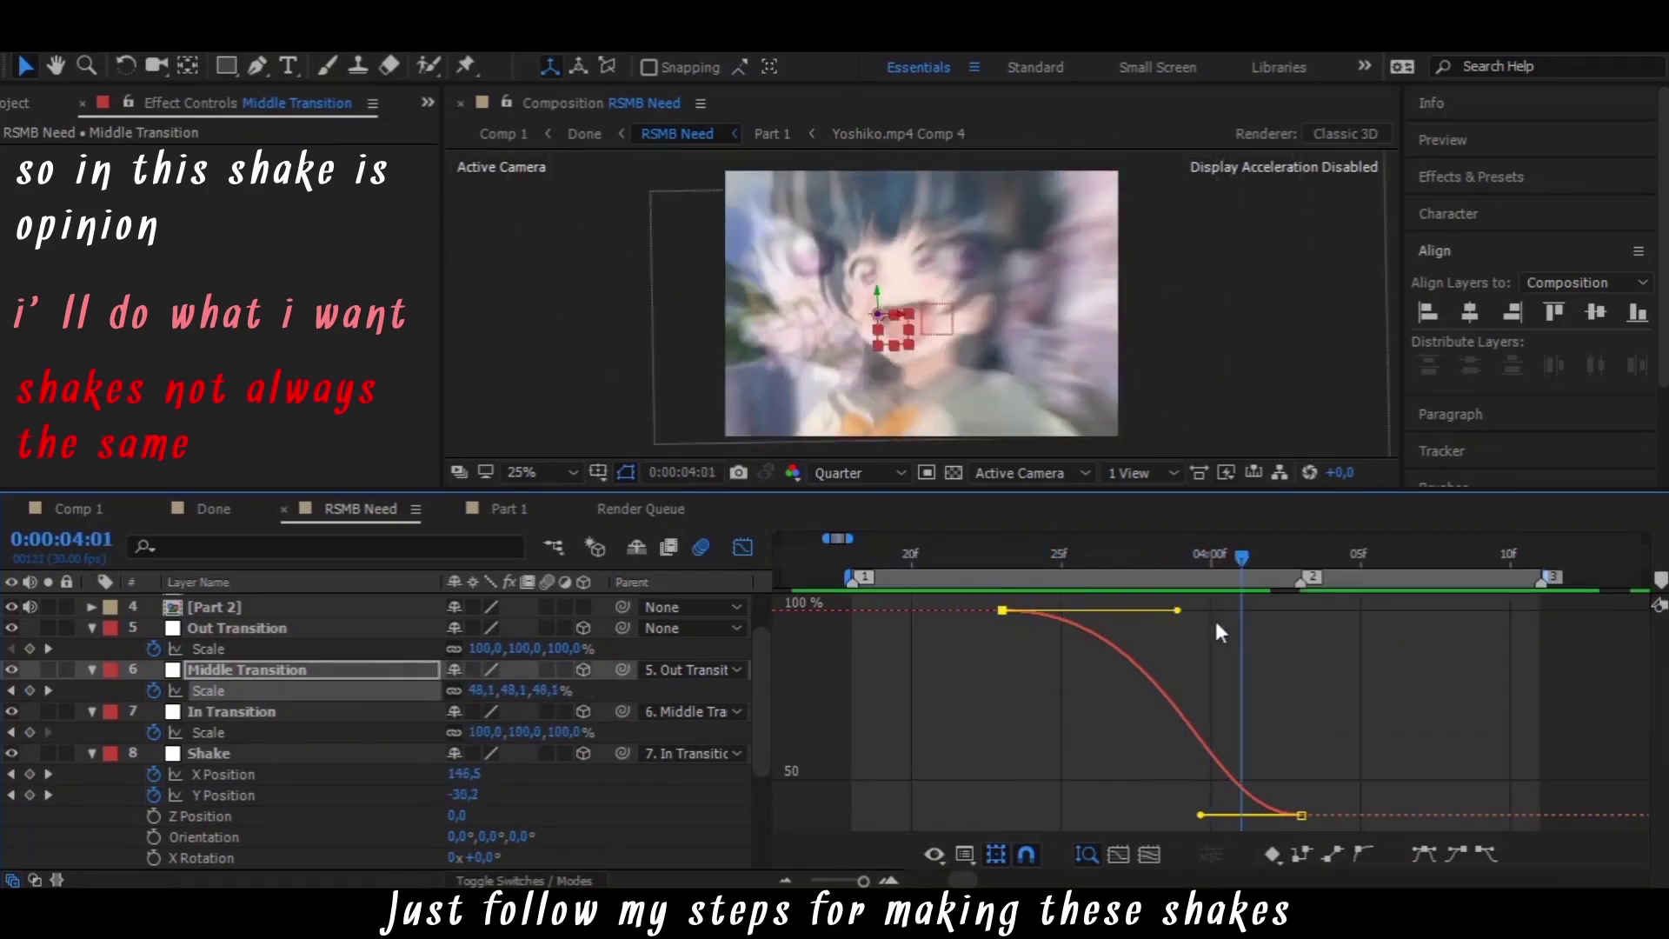
{"action": "left_click_drag", "start_coordinate": [1200, 815], "coordinate": [1228, 815]}
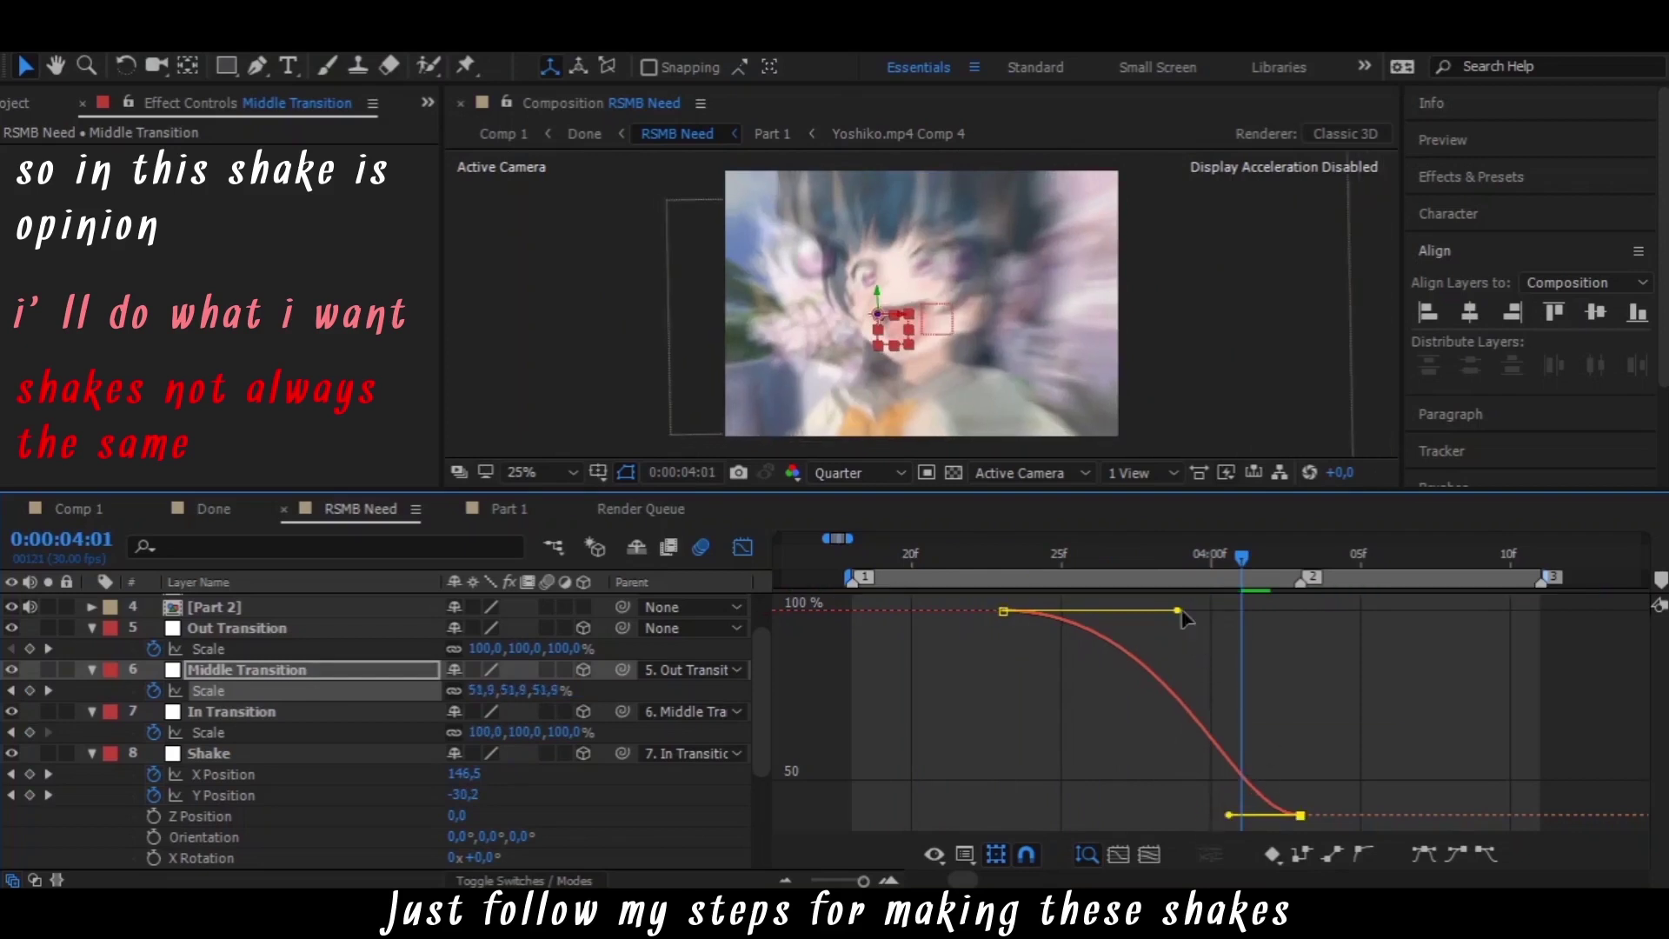
{"action": "mouse_move", "coordinate": [1176, 610]}
{"action": "left_mouse_down"}
{"action": "mouse_move", "coordinate": [1213, 610]}
{"action": "mouse_move", "coordinate": [946, 561]}
{"action": "left_mouse_up"}
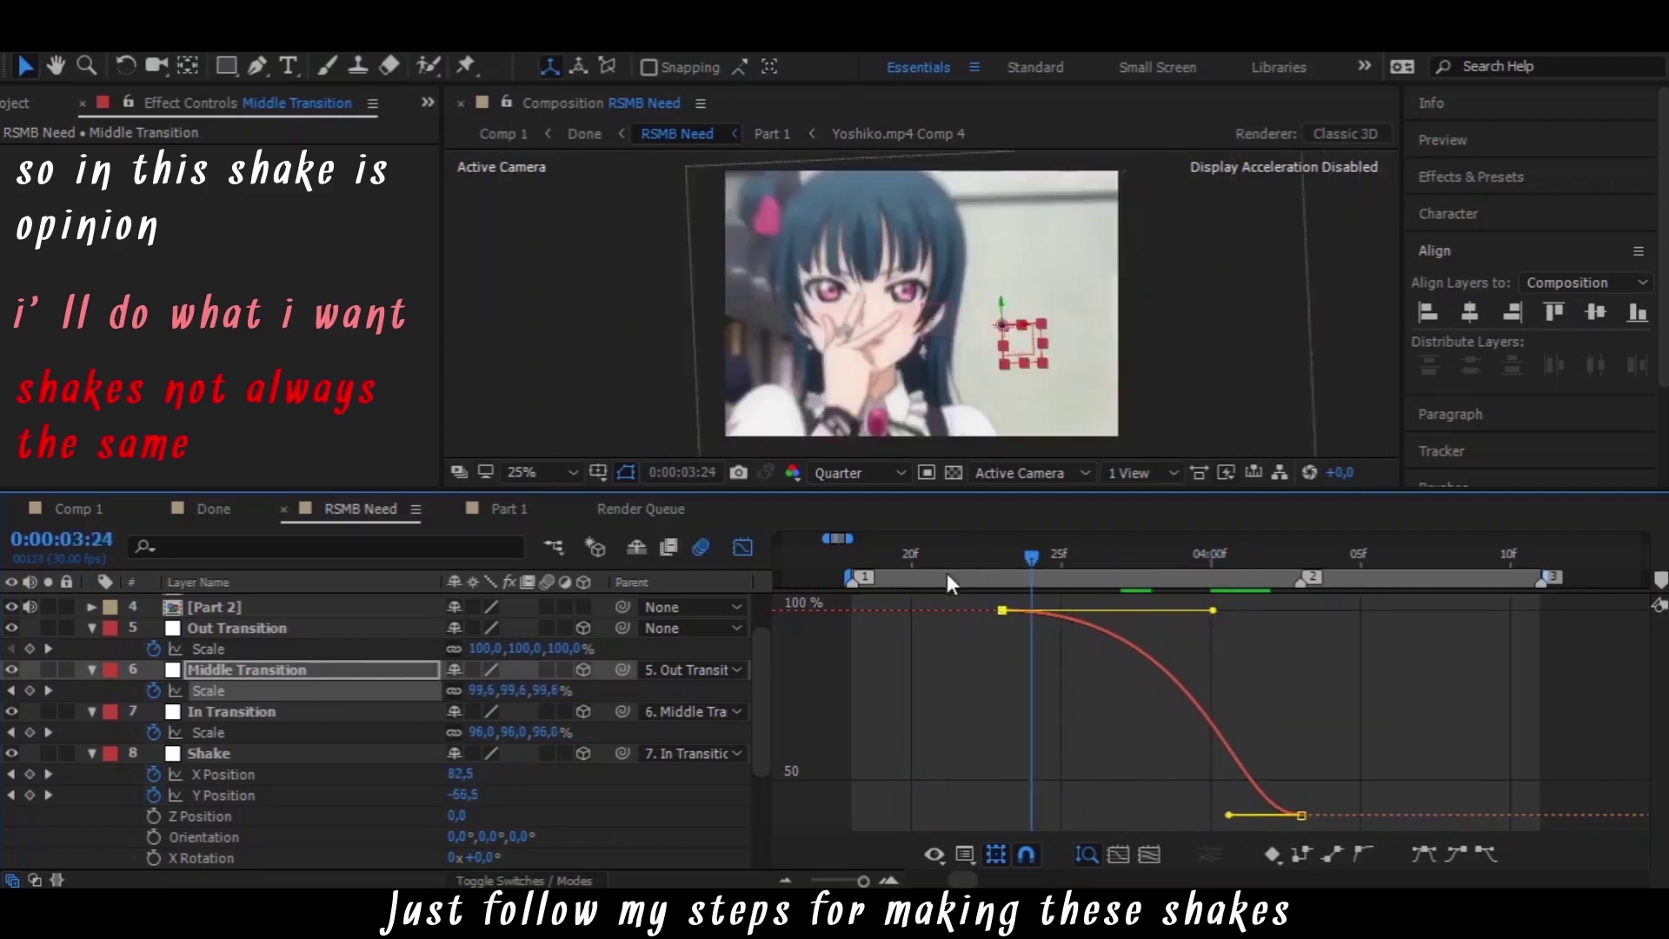
{"action": "key", "text": "space"}
Check the Scale keyframe timing between 3:23 and 4:03 in the layer-bar view
{"action": "left_click", "coordinate": [999, 607]}
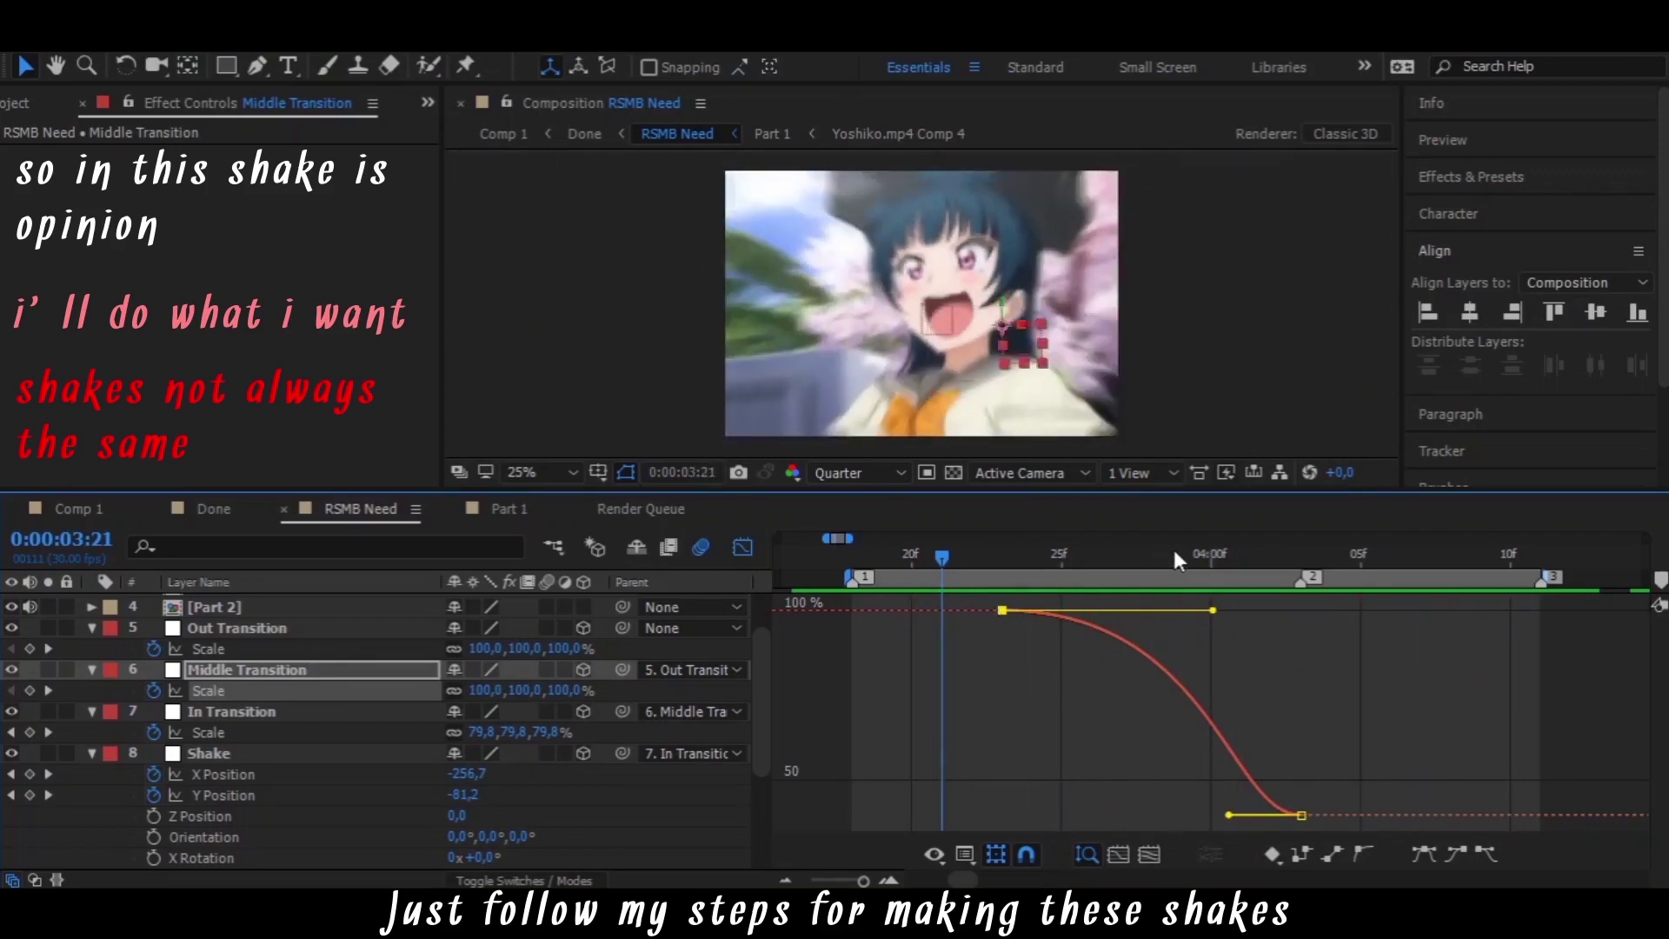
{"action": "left_click_drag", "start_coordinate": [1195, 553], "coordinate": [1302, 555]}
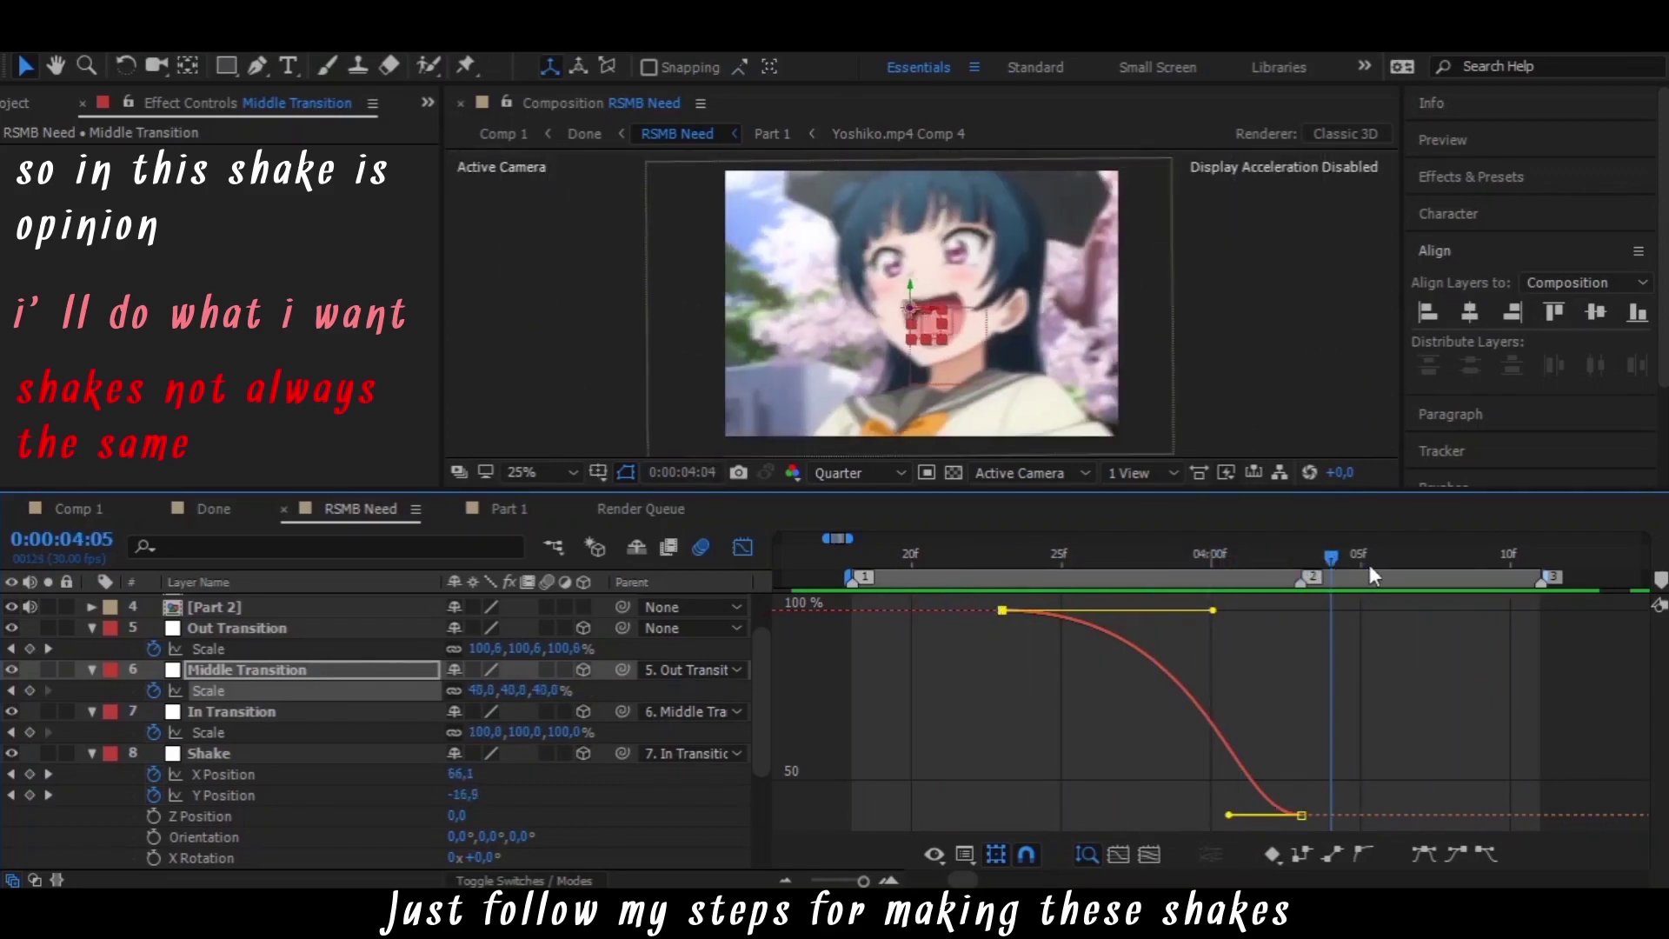
{"action": "left_click", "coordinate": [1000, 553]}
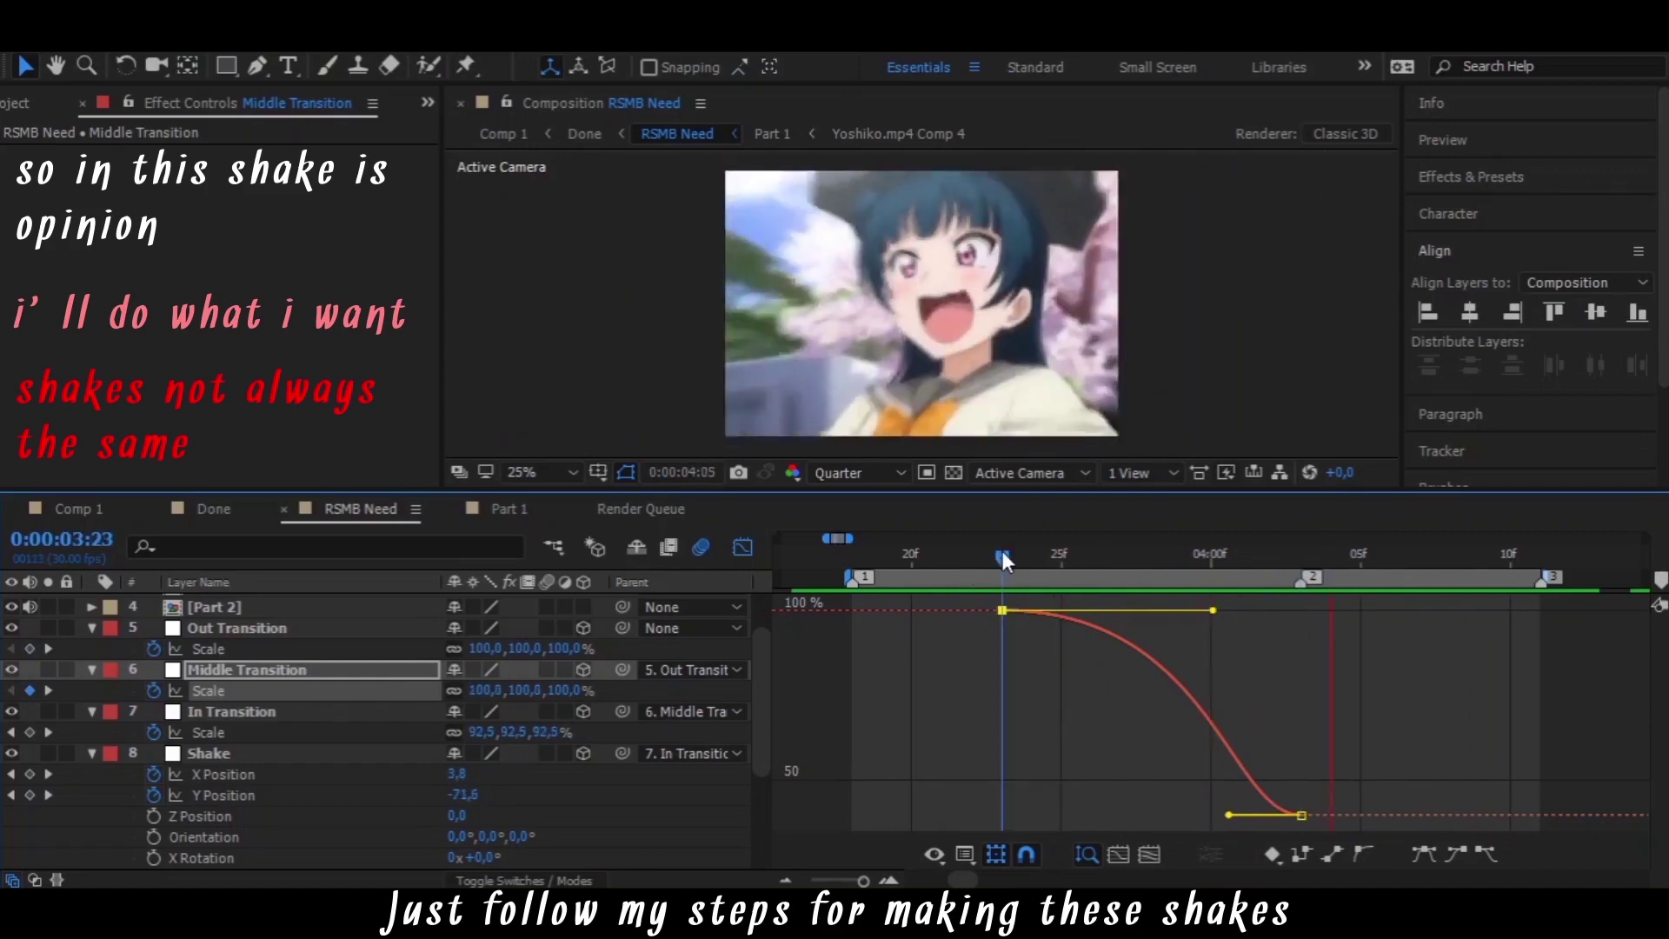
{"action": "left_click_drag", "start_coordinate": [1002, 551], "coordinate": [760, 541]}
{"action": "left_click", "coordinate": [743, 547]}
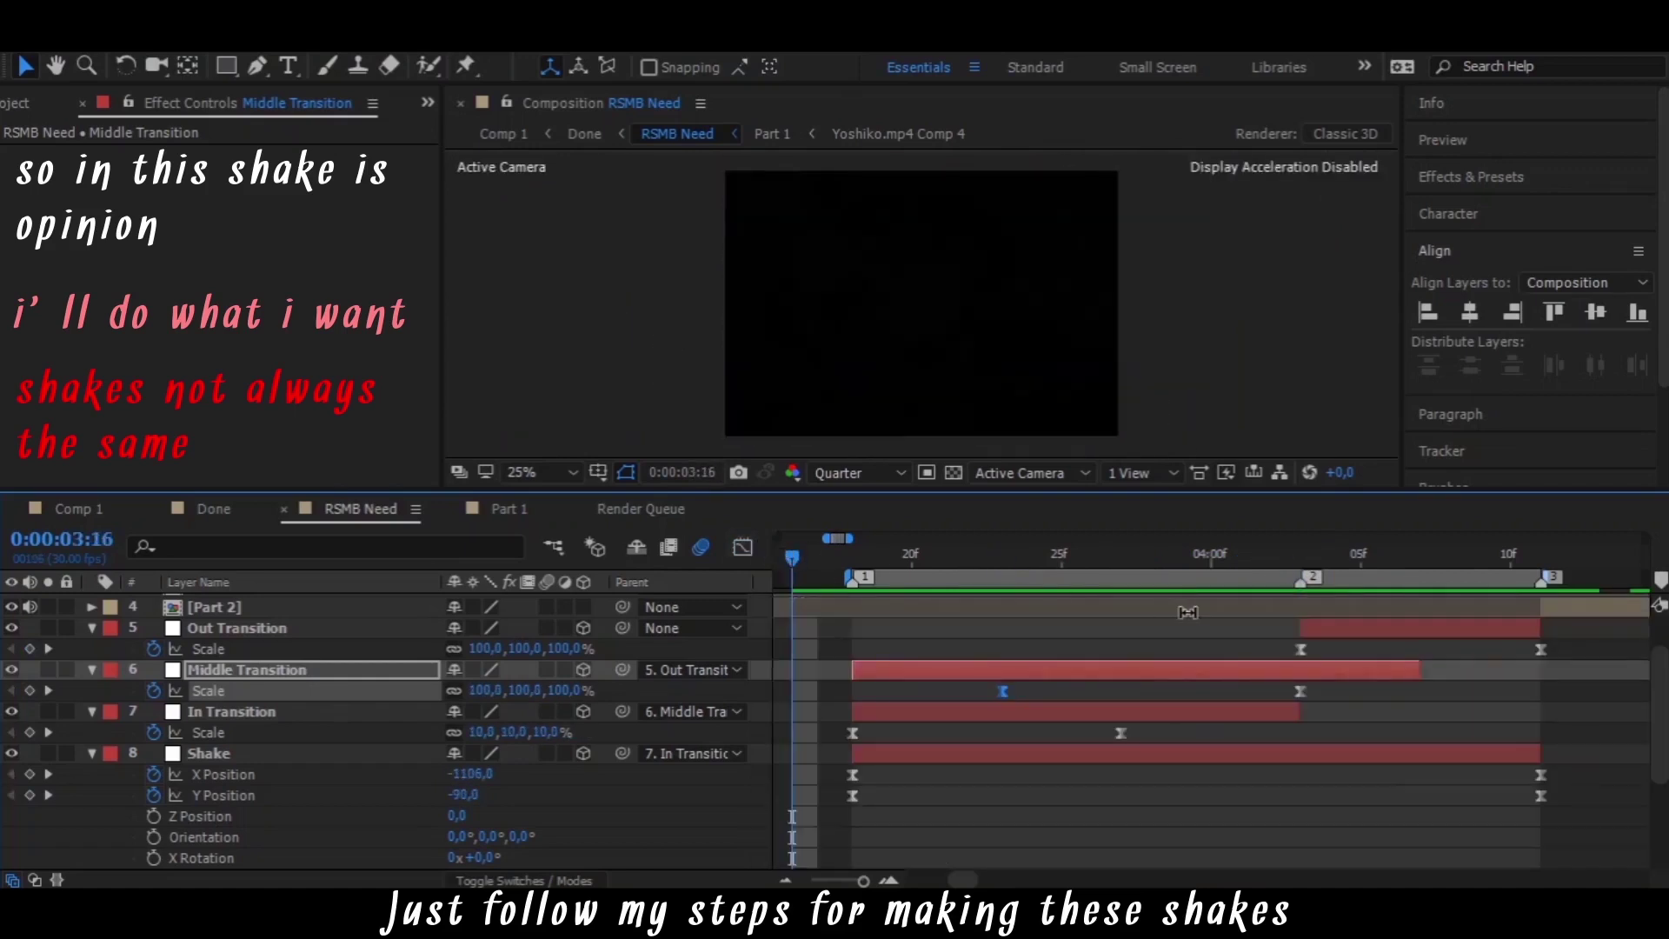
{"action": "left_click", "coordinate": [1177, 556]}
{"action": "left_click_drag", "start_coordinate": [1170, 563], "coordinate": [1121, 556]}
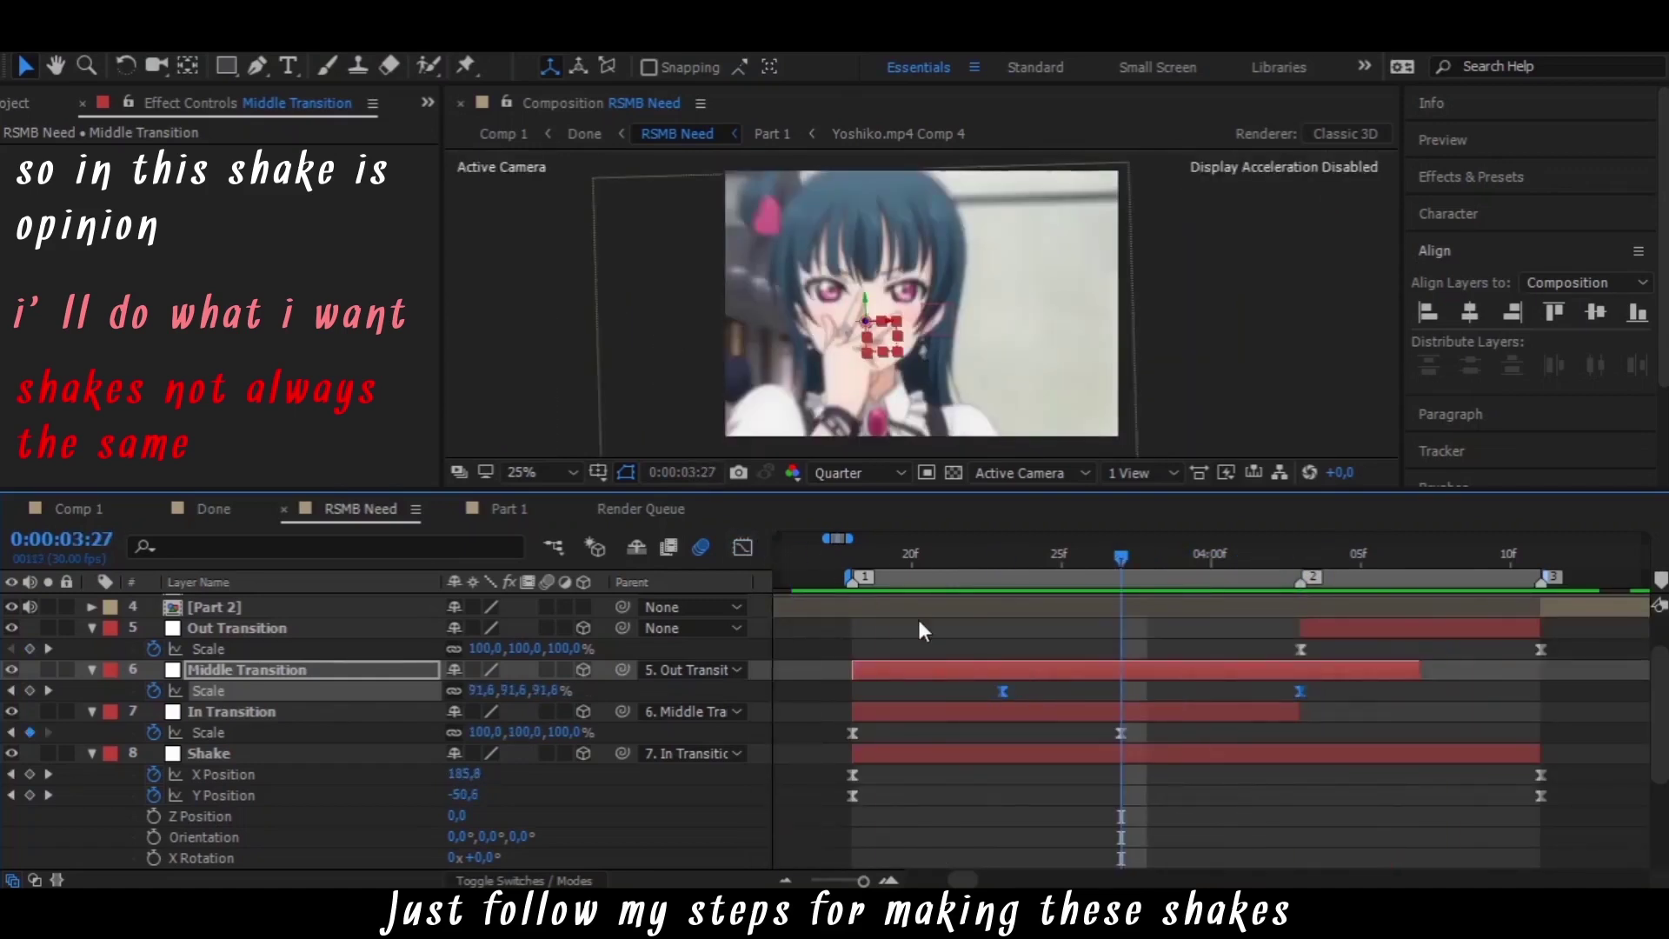
Widen the Scale ease influence on the Speed Graph for a dip near -300%/sec, then show Shake's X Position
{"action": "left_click", "coordinate": [744, 548]}
{"action": "right_click", "coordinate": [1222, 667]}
{"action": "left_click", "coordinate": [1251, 451]}
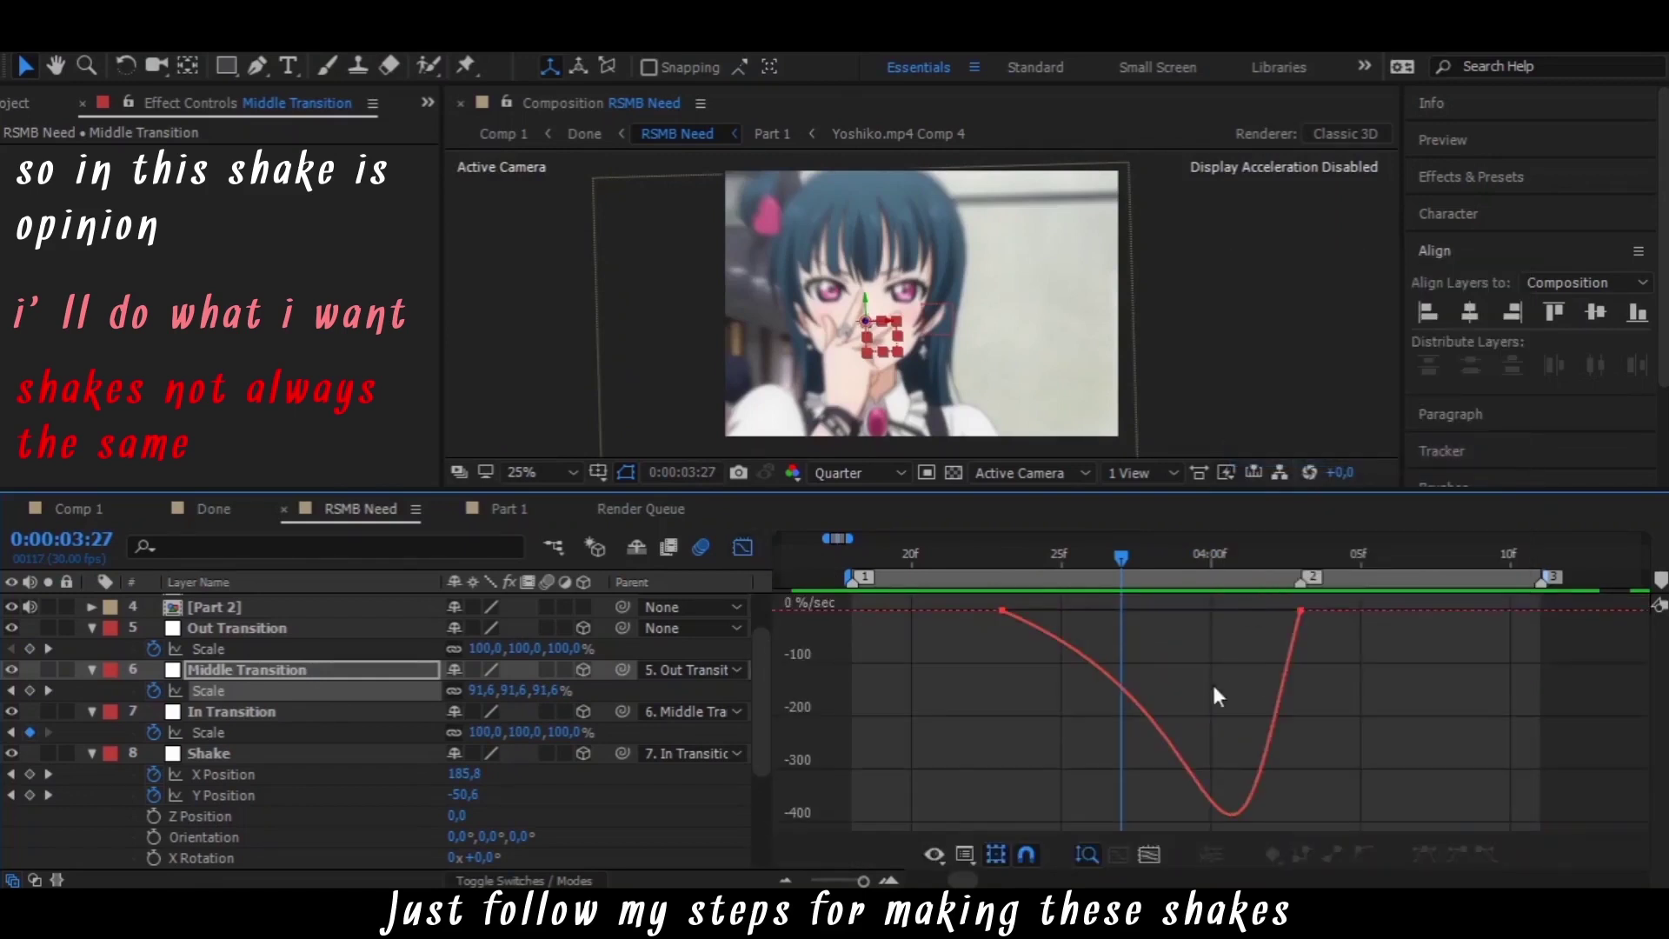
{"action": "left_click", "coordinate": [1301, 616]}
{"action": "mouse_move", "coordinate": [1113, 607]}
{"action": "left_mouse_down"}
{"action": "mouse_move", "coordinate": [1081, 607]}
{"action": "mouse_move", "coordinate": [1210, 565]}
{"action": "left_mouse_up"}
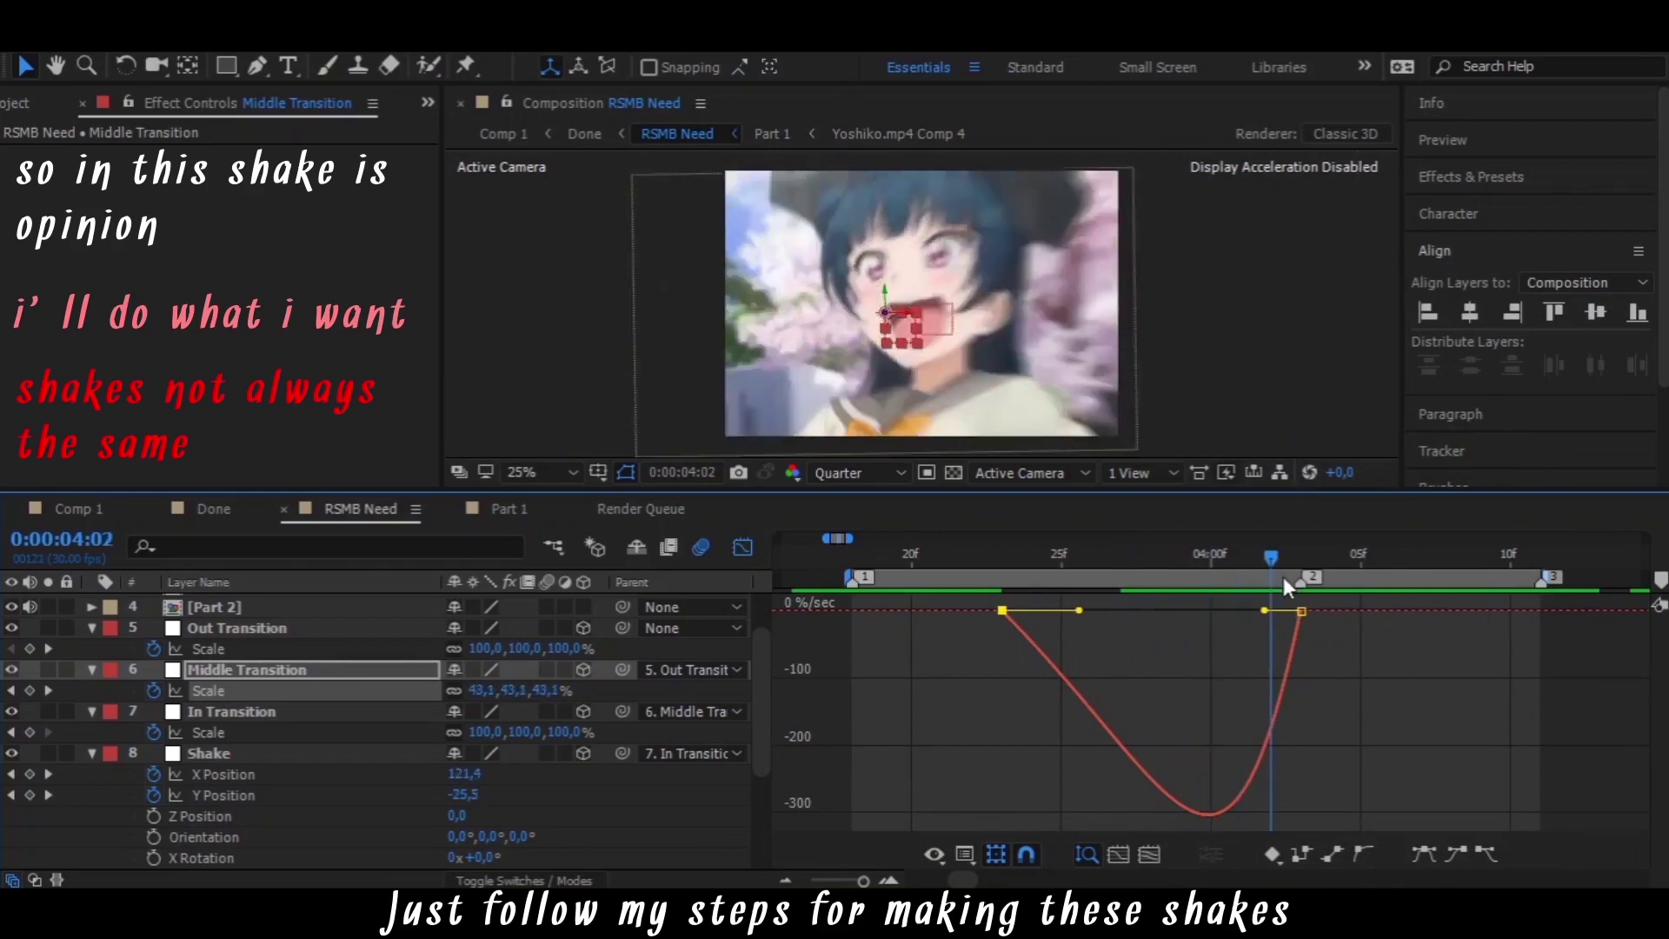
{"action": "left_click_drag", "start_coordinate": [1086, 579], "coordinate": [987, 588]}
{"action": "key", "text": "space"}
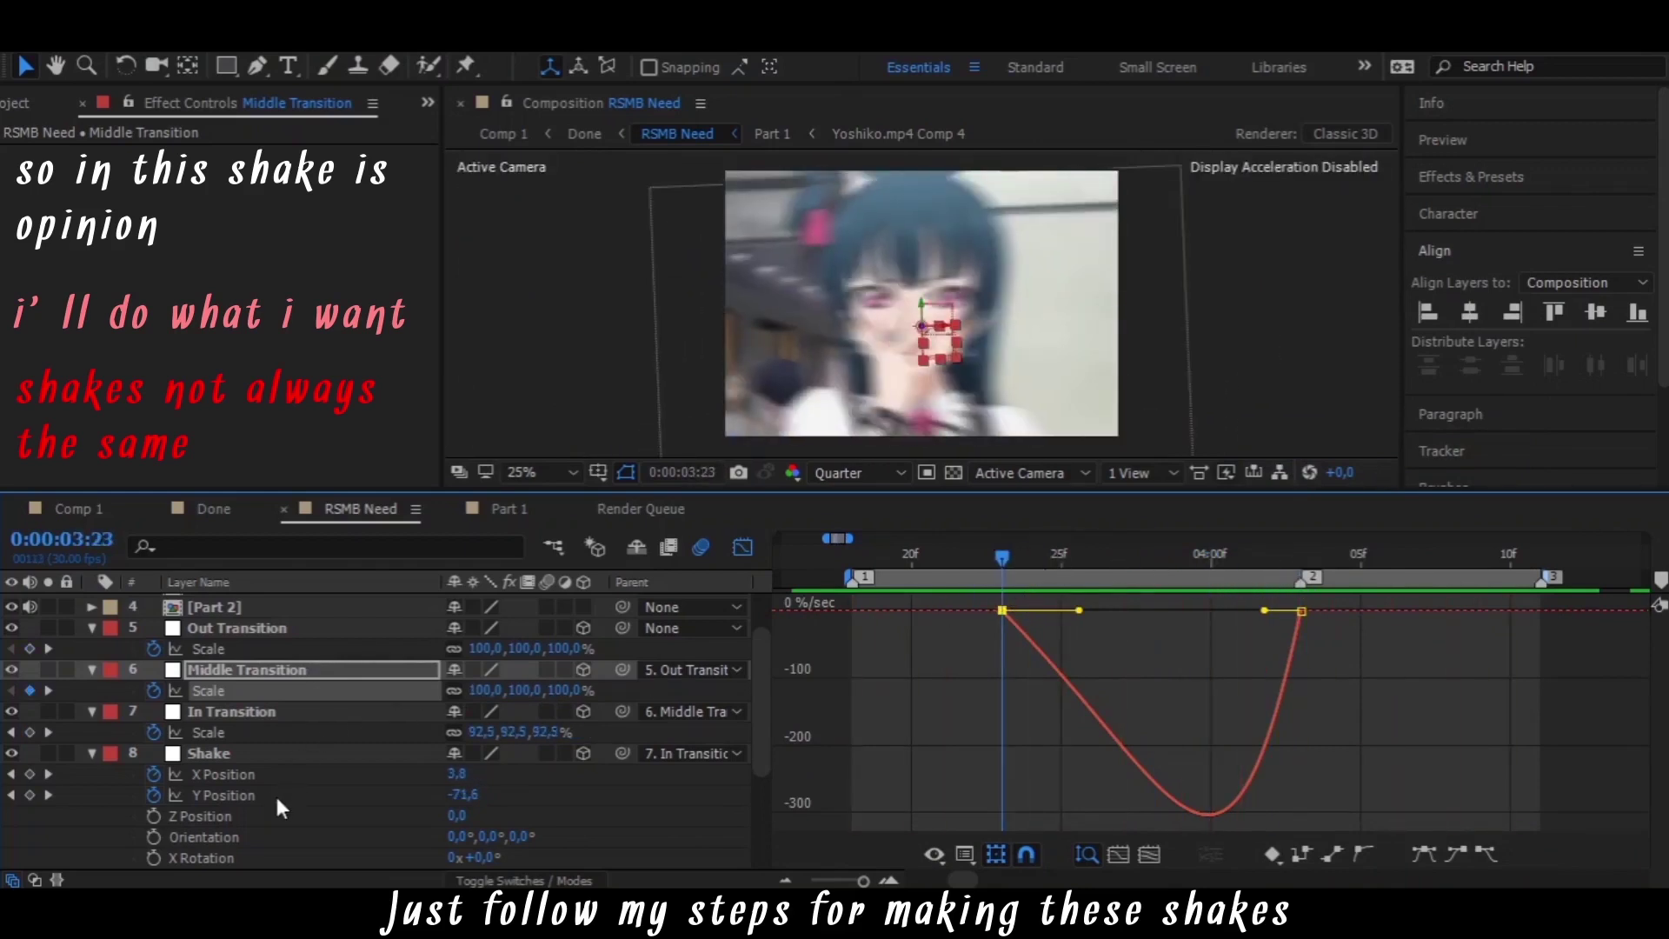
{"action": "left_click", "coordinate": [252, 773]}
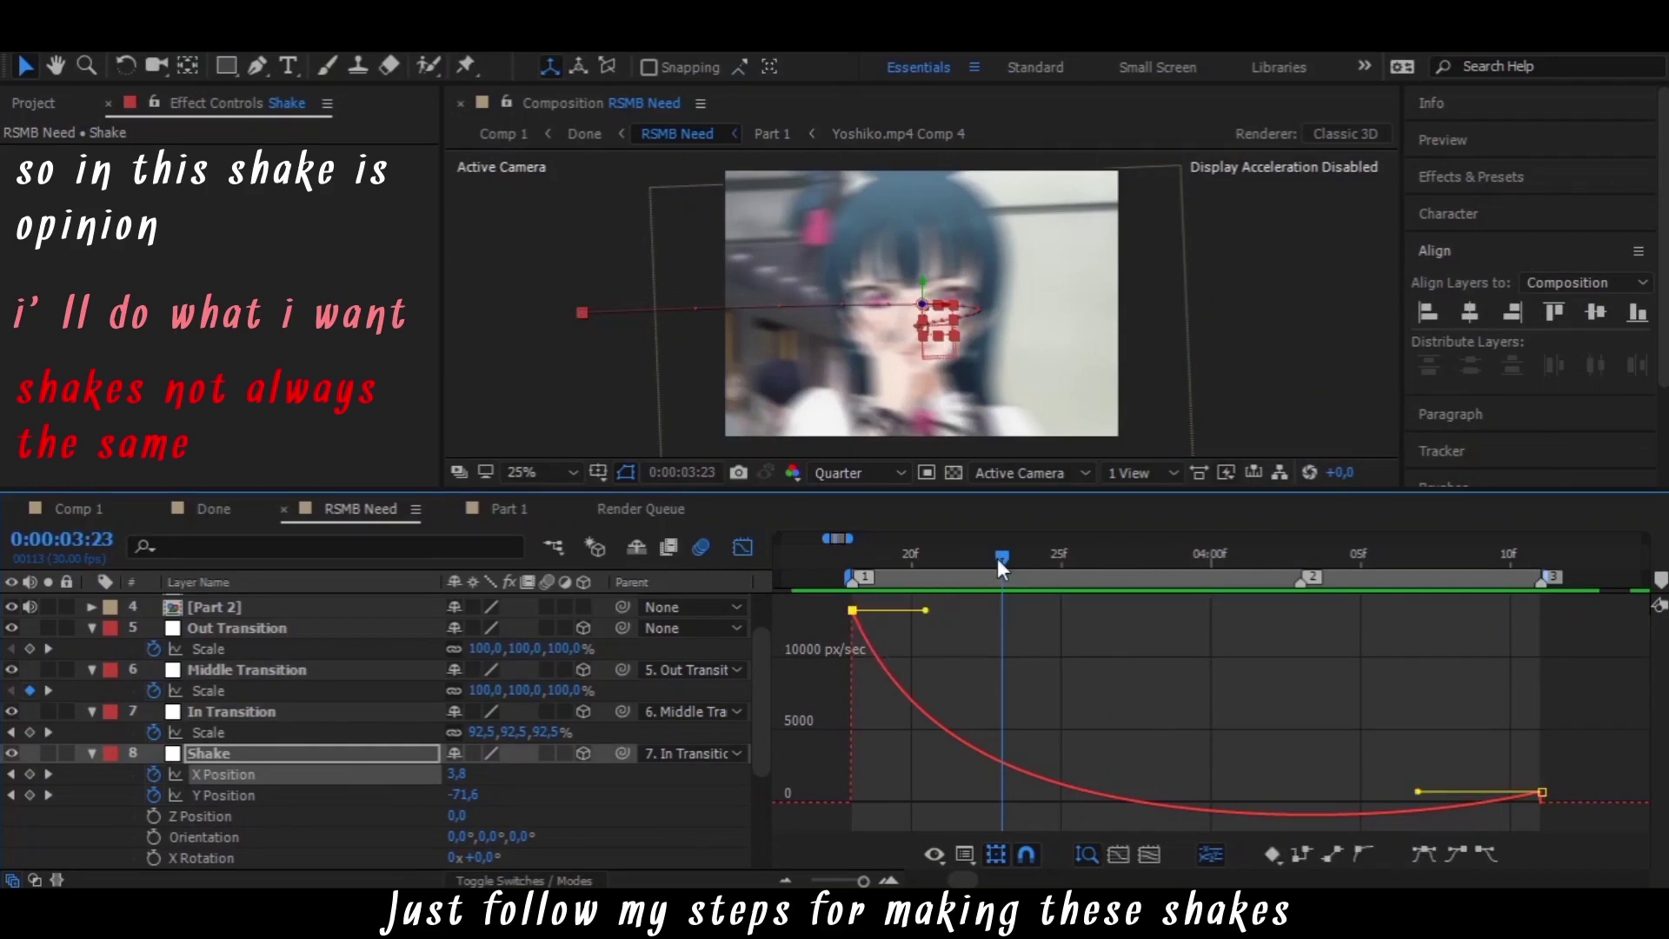
On Shake's X Position value graph, reshape the ease into the final keyframe and preview
{"action": "right_click", "coordinate": [947, 683]}
{"action": "left_click", "coordinate": [1043, 439]}
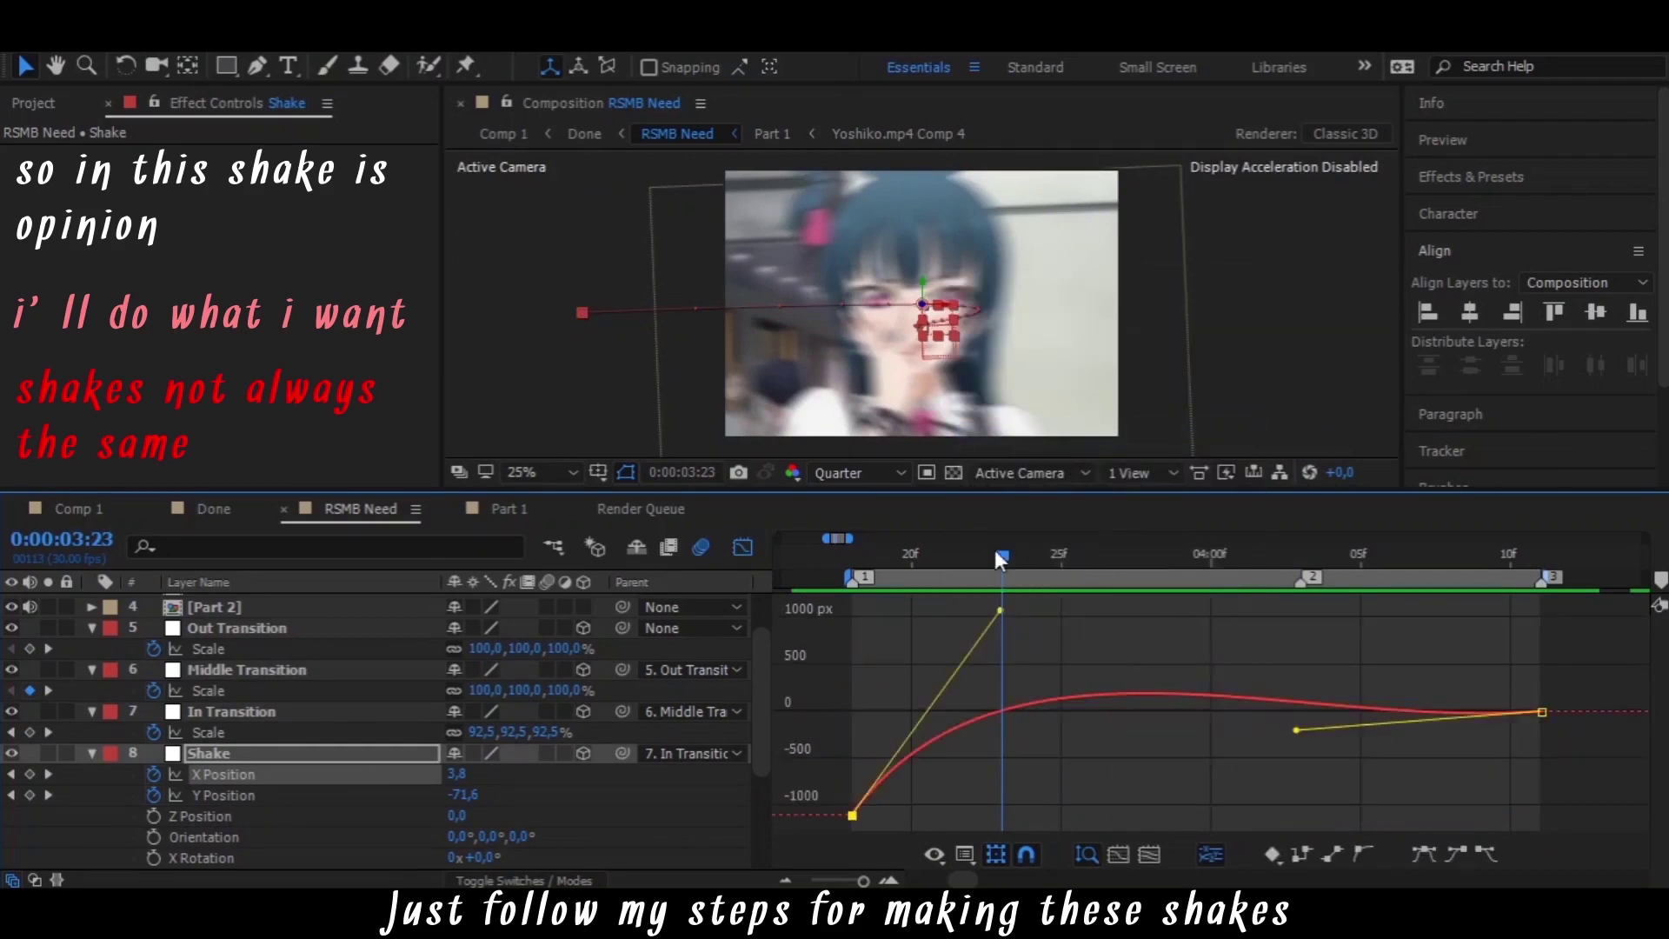
{"action": "left_click_drag", "start_coordinate": [999, 558], "coordinate": [1391, 600]}
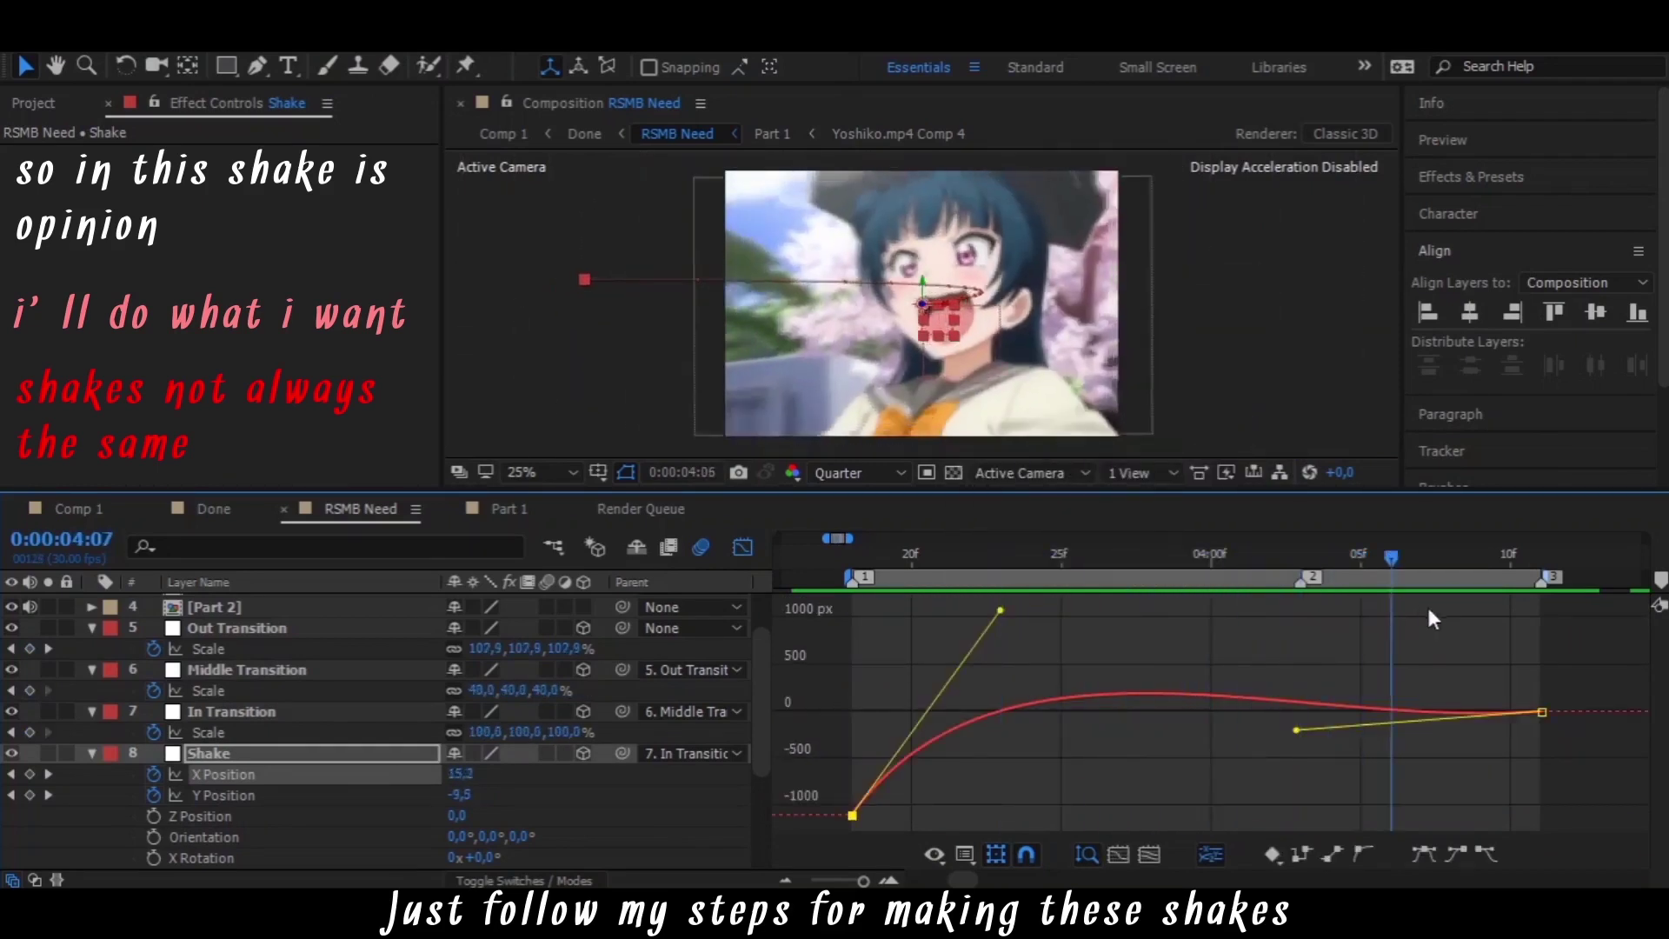
{"action": "left_click_drag", "start_coordinate": [1296, 730], "coordinate": [1299, 747]}
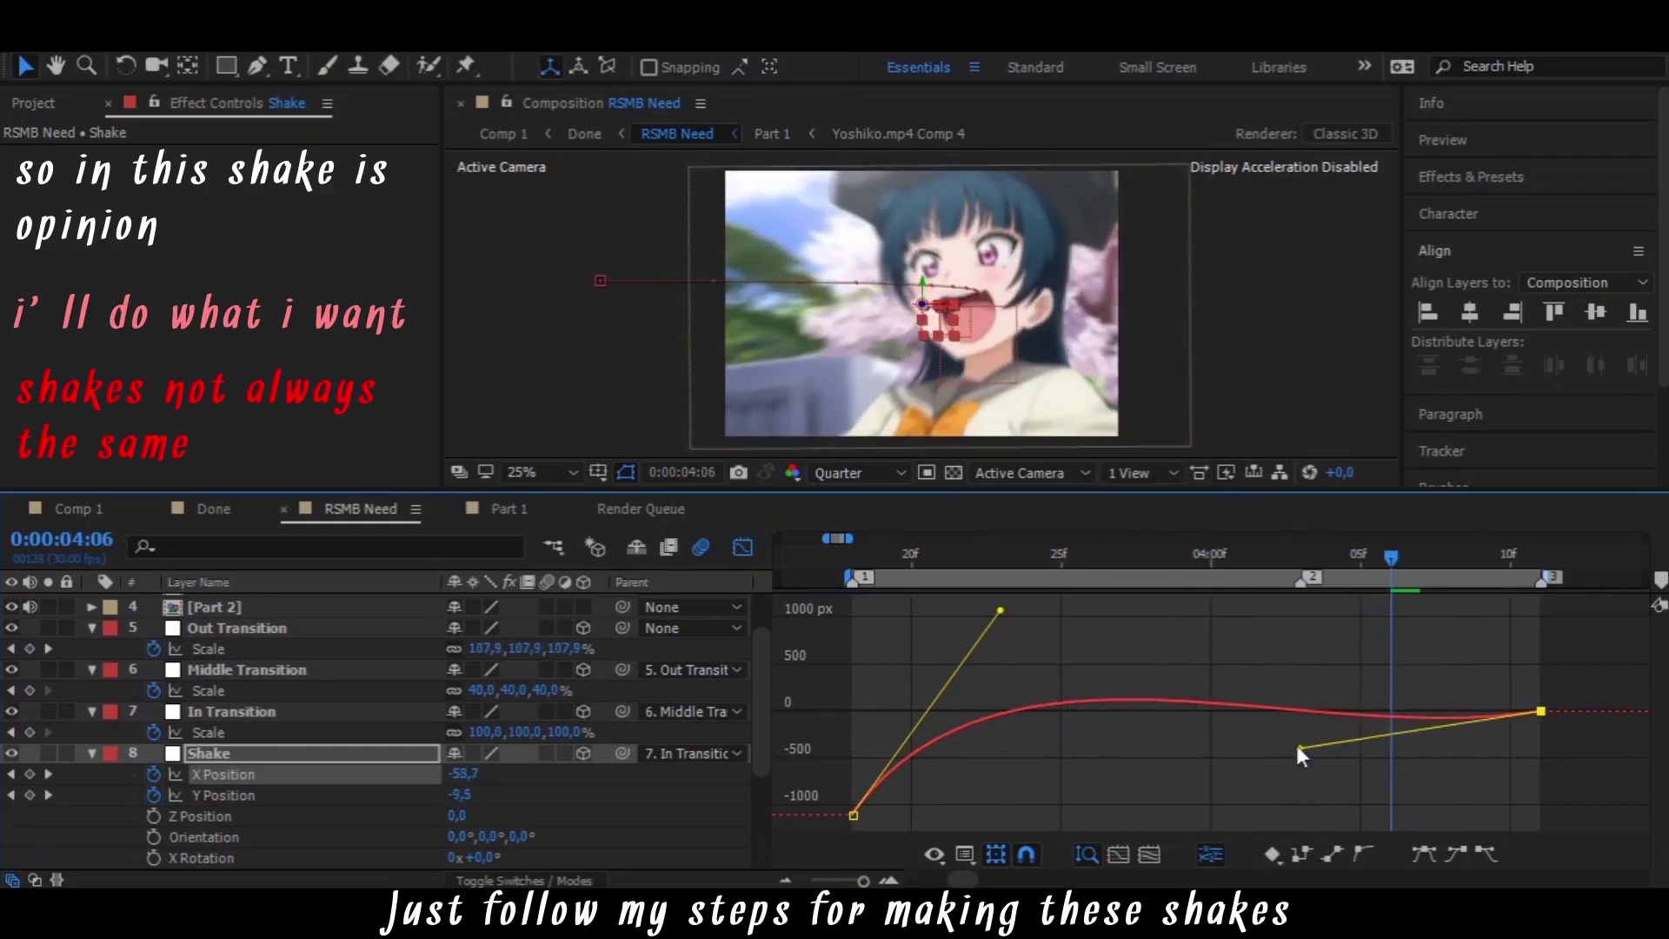
{"action": "left_click_drag", "start_coordinate": [1184, 561], "coordinate": [1092, 561]}
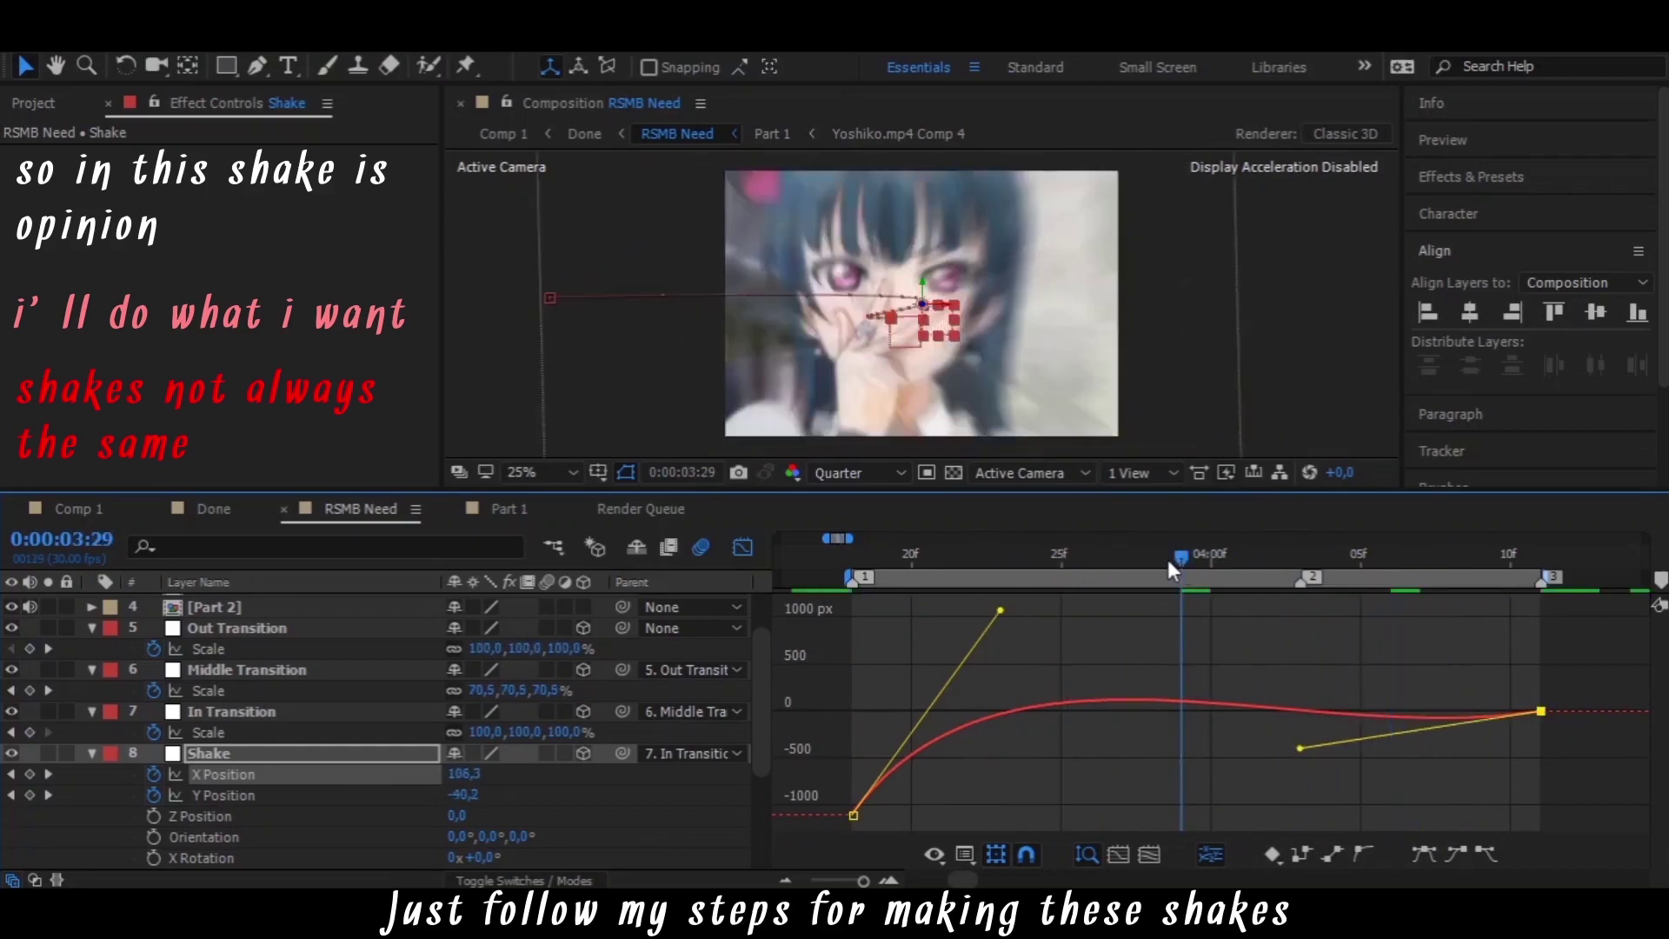
{"action": "key", "text": "space"}
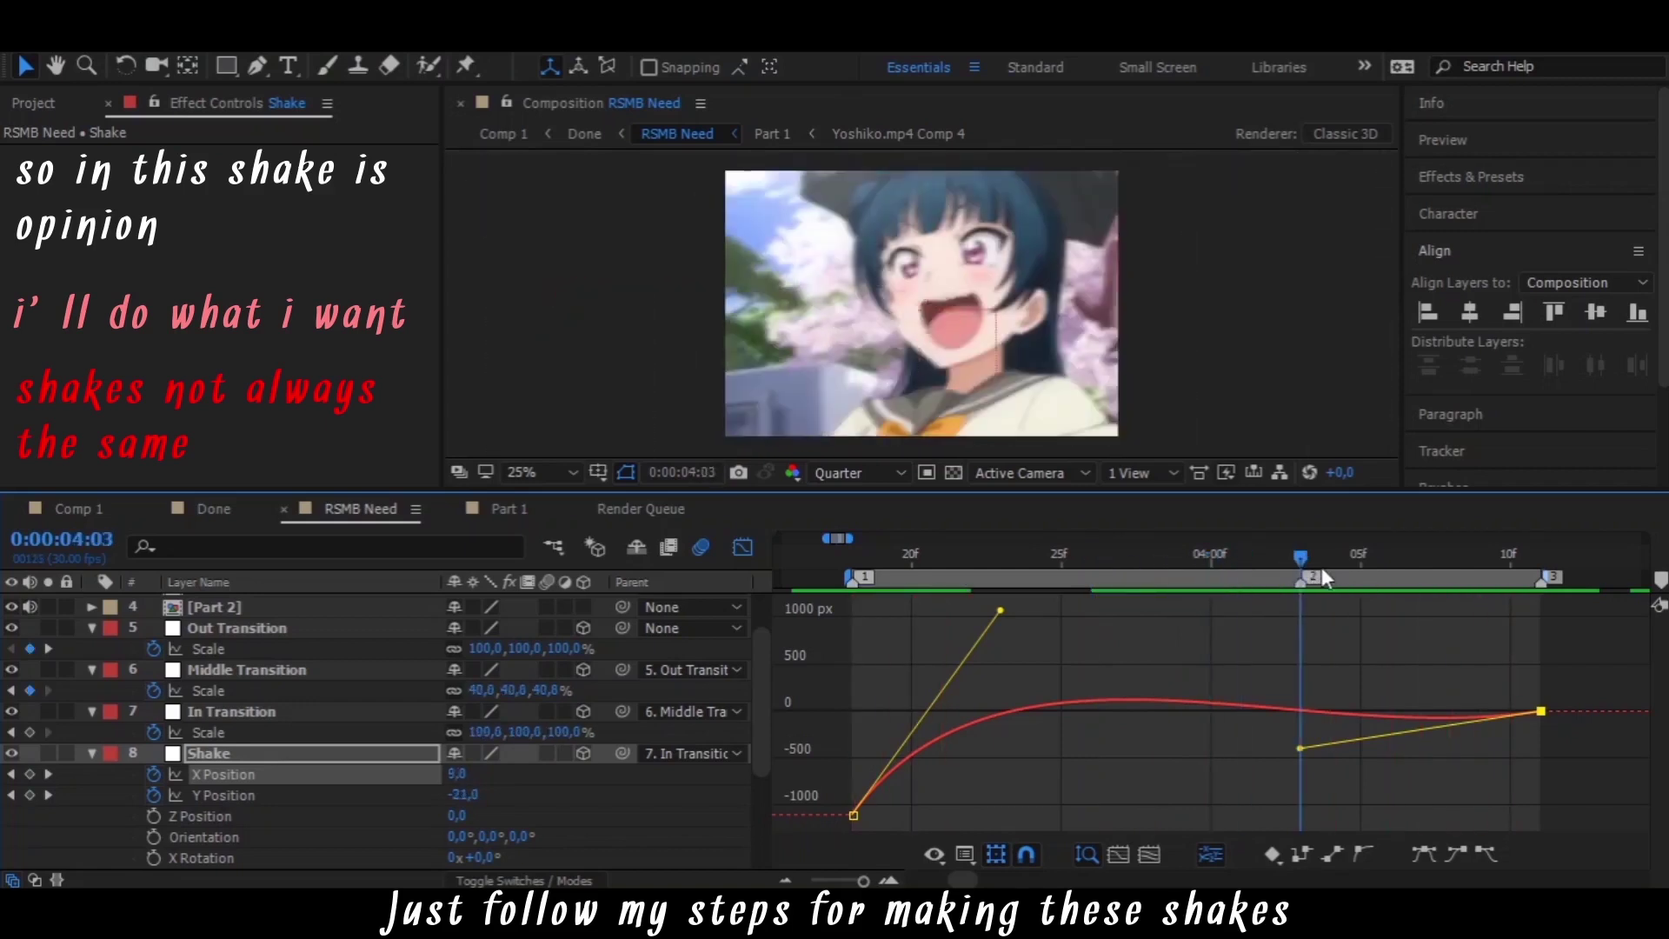
Adjust the first keyframe's outgoing ease and lengthen the ease into the last X Position keyframe
{"action": "left_click_drag", "start_coordinate": [1019, 614], "coordinate": [1045, 610]}
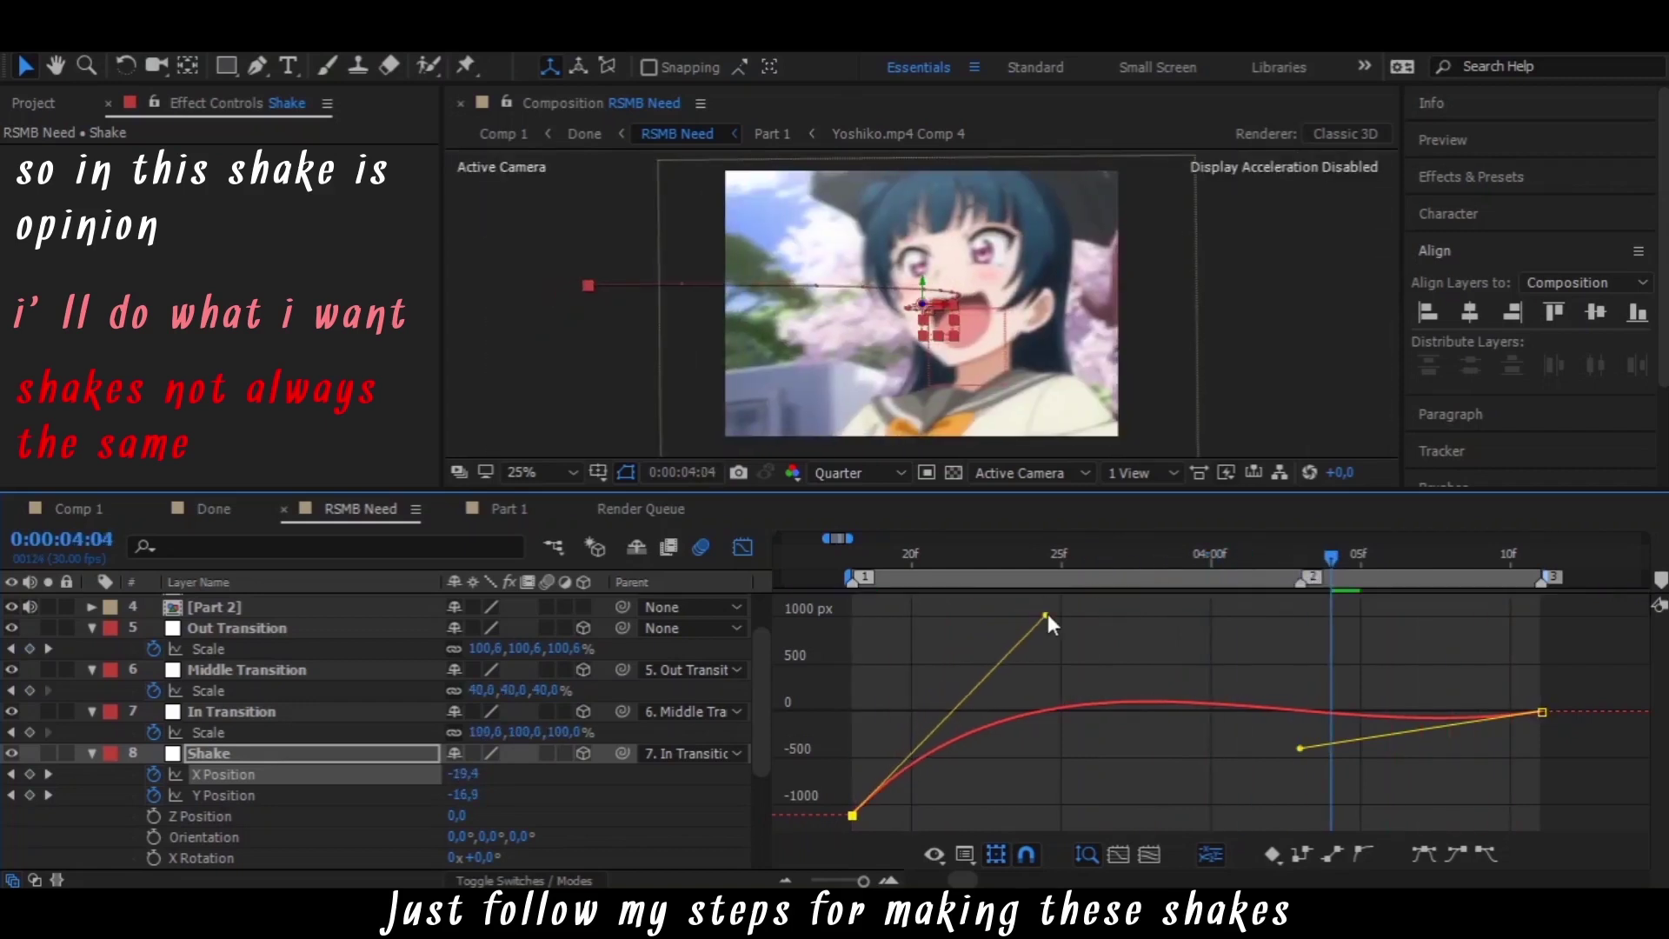
{"action": "left_click_drag", "start_coordinate": [1301, 746], "coordinate": [1381, 745]}
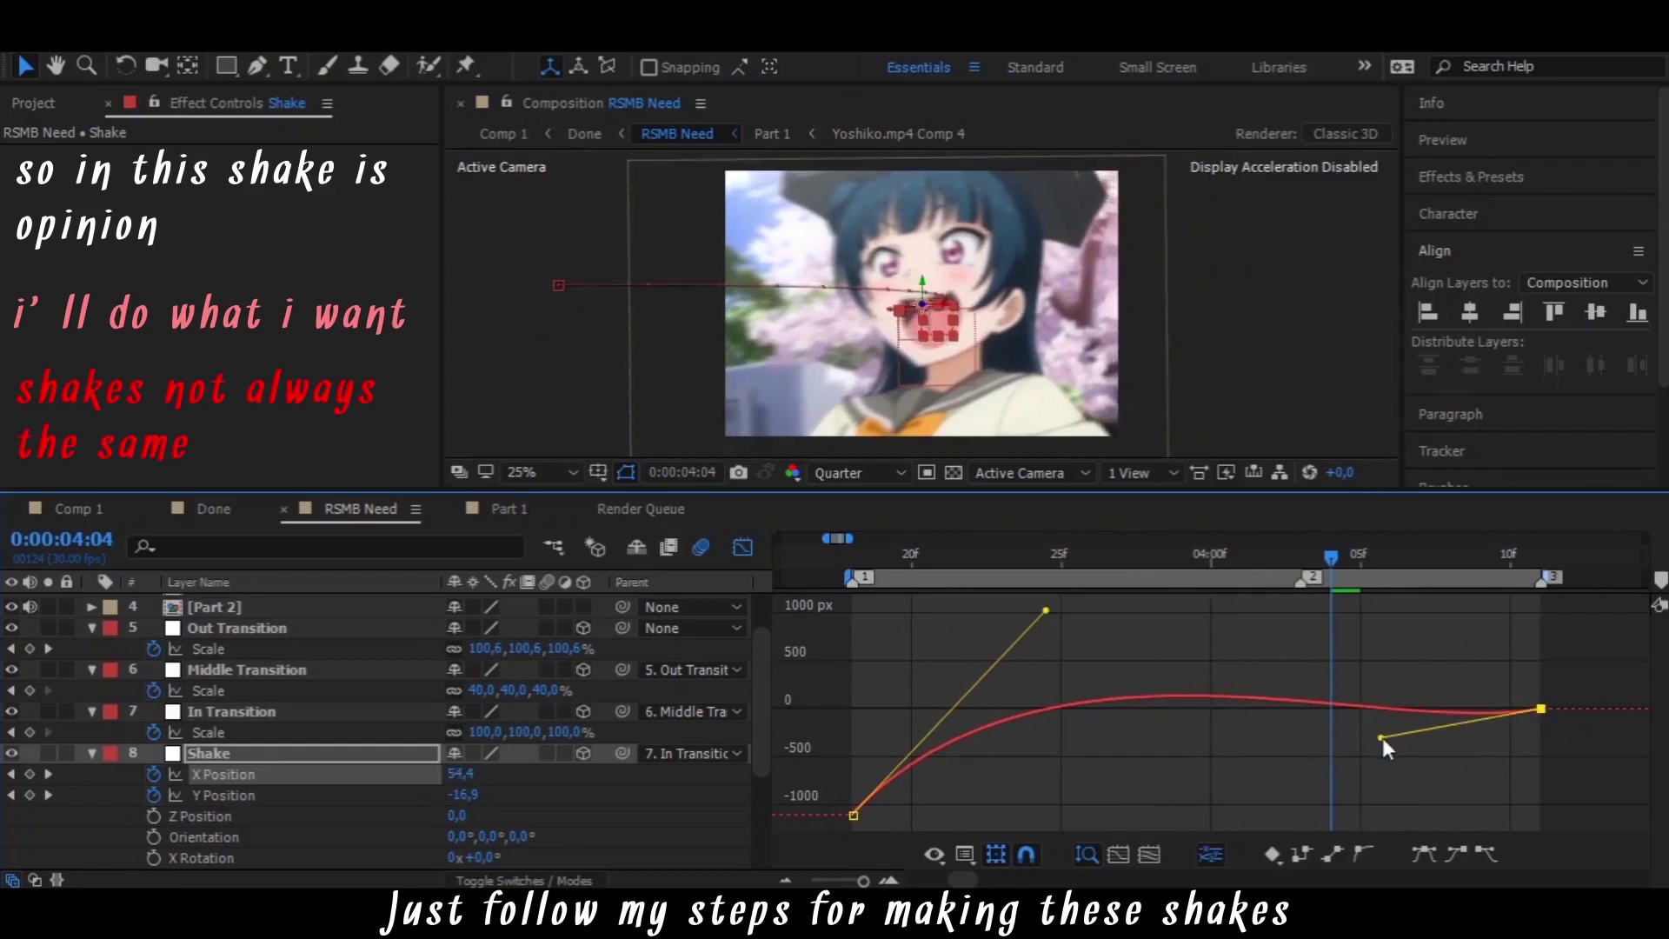
{"action": "left_click_drag", "start_coordinate": [1319, 560], "coordinate": [1214, 558]}
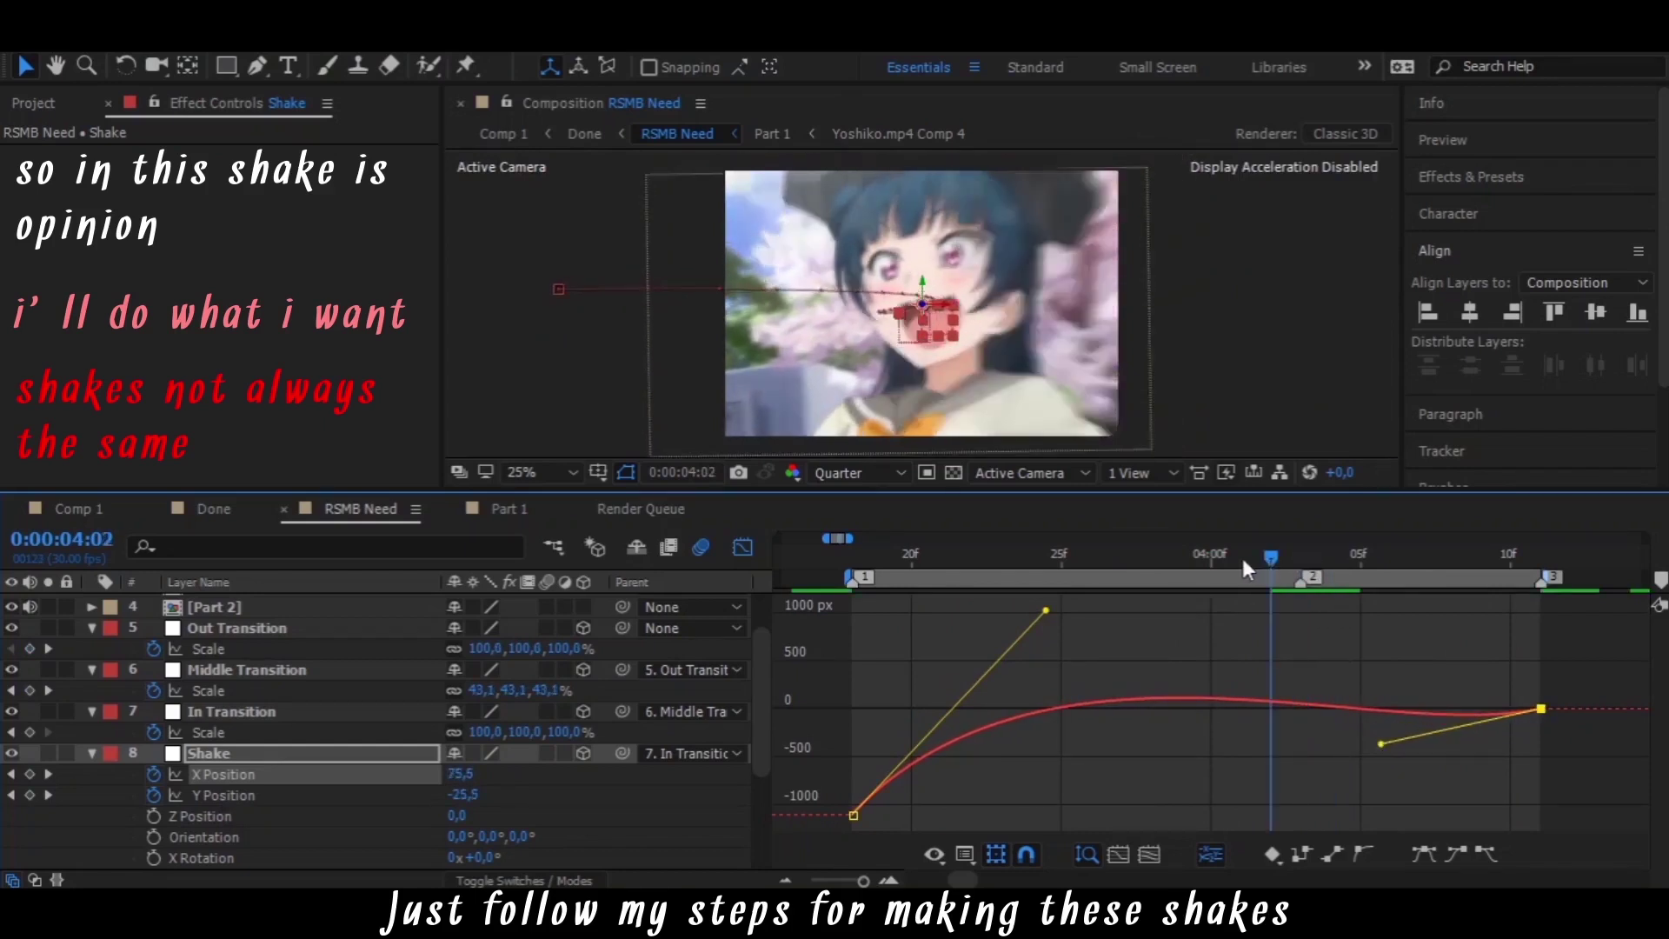
{"action": "key", "text": "space"}
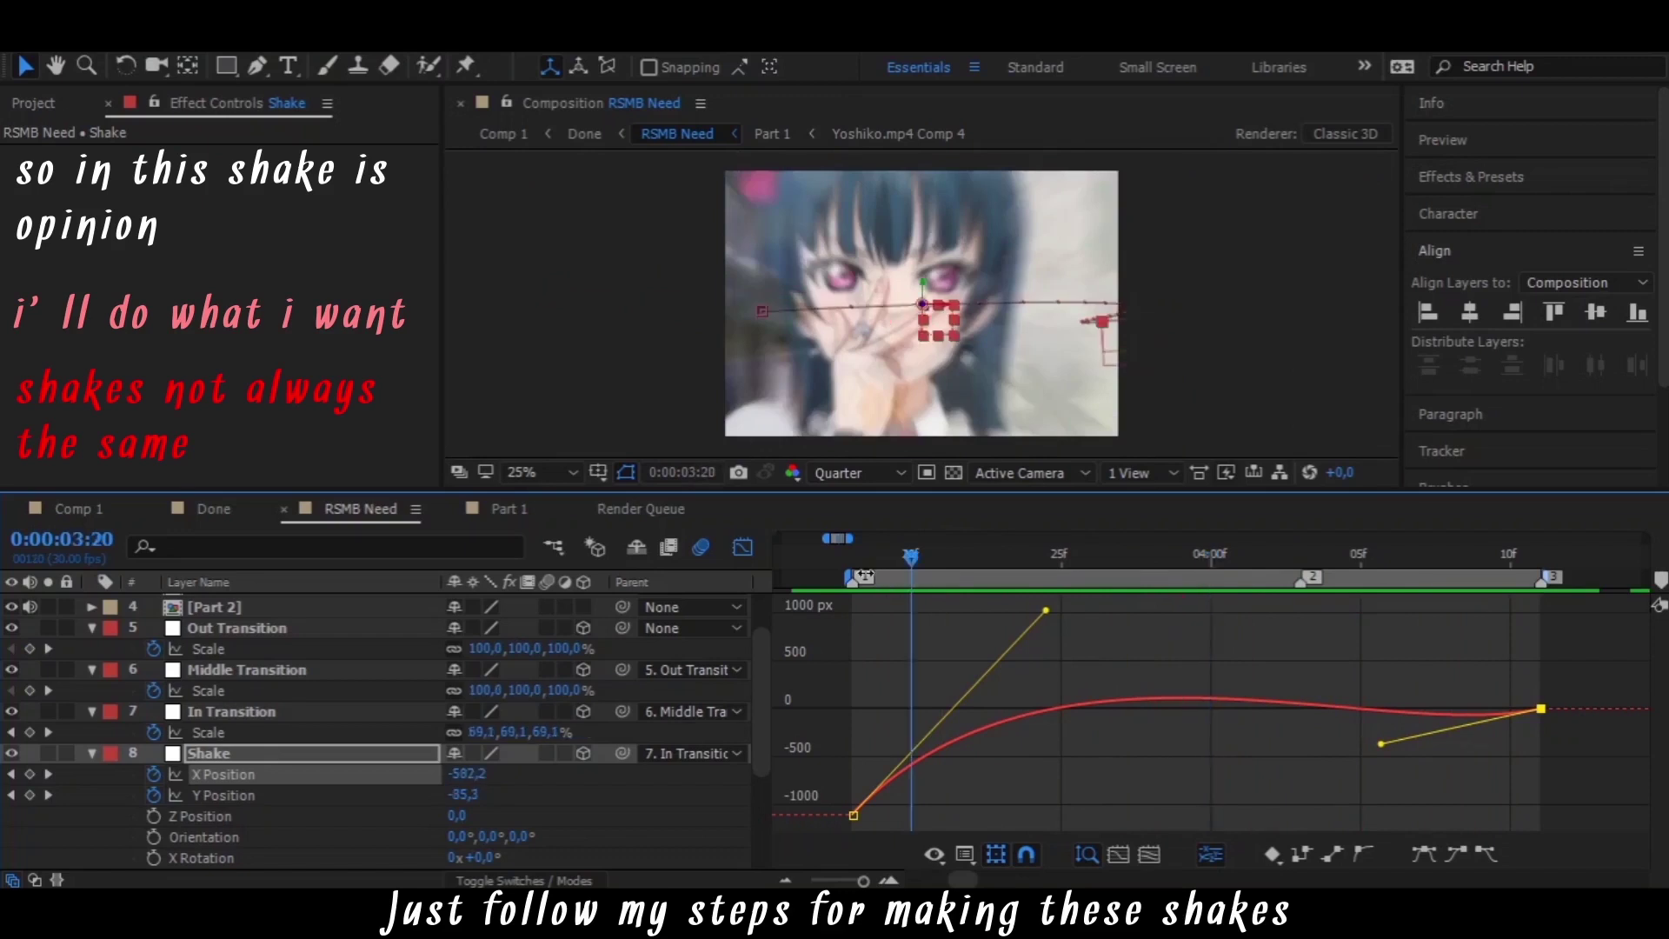
{"action": "left_click_drag", "start_coordinate": [1458, 555], "coordinate": [1503, 573]}
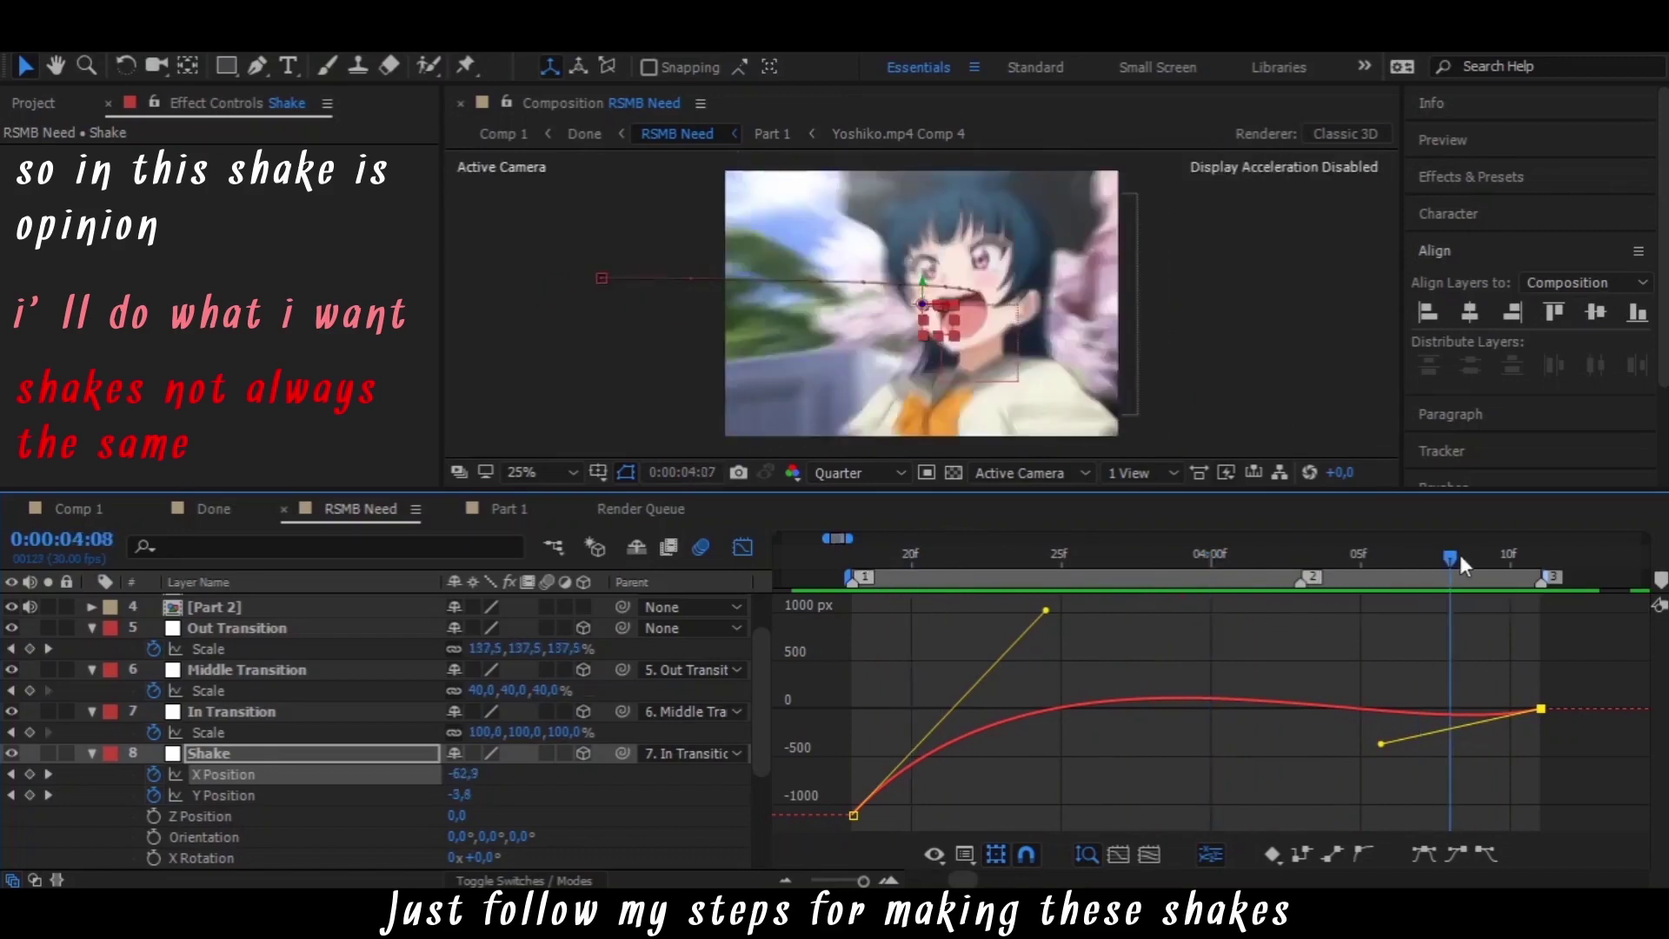
{"action": "left_click", "coordinate": [702, 548]}
Lower Yoshiko.mp4 Comp 3's Position X from 640 to 573, giving 573, 432.5, 0
{"action": "scroll", "coordinate": [1303, 765], "scroll_direction": "down", "scroll_amount": 3}
{"action": "left_click", "coordinate": [1308, 776]}
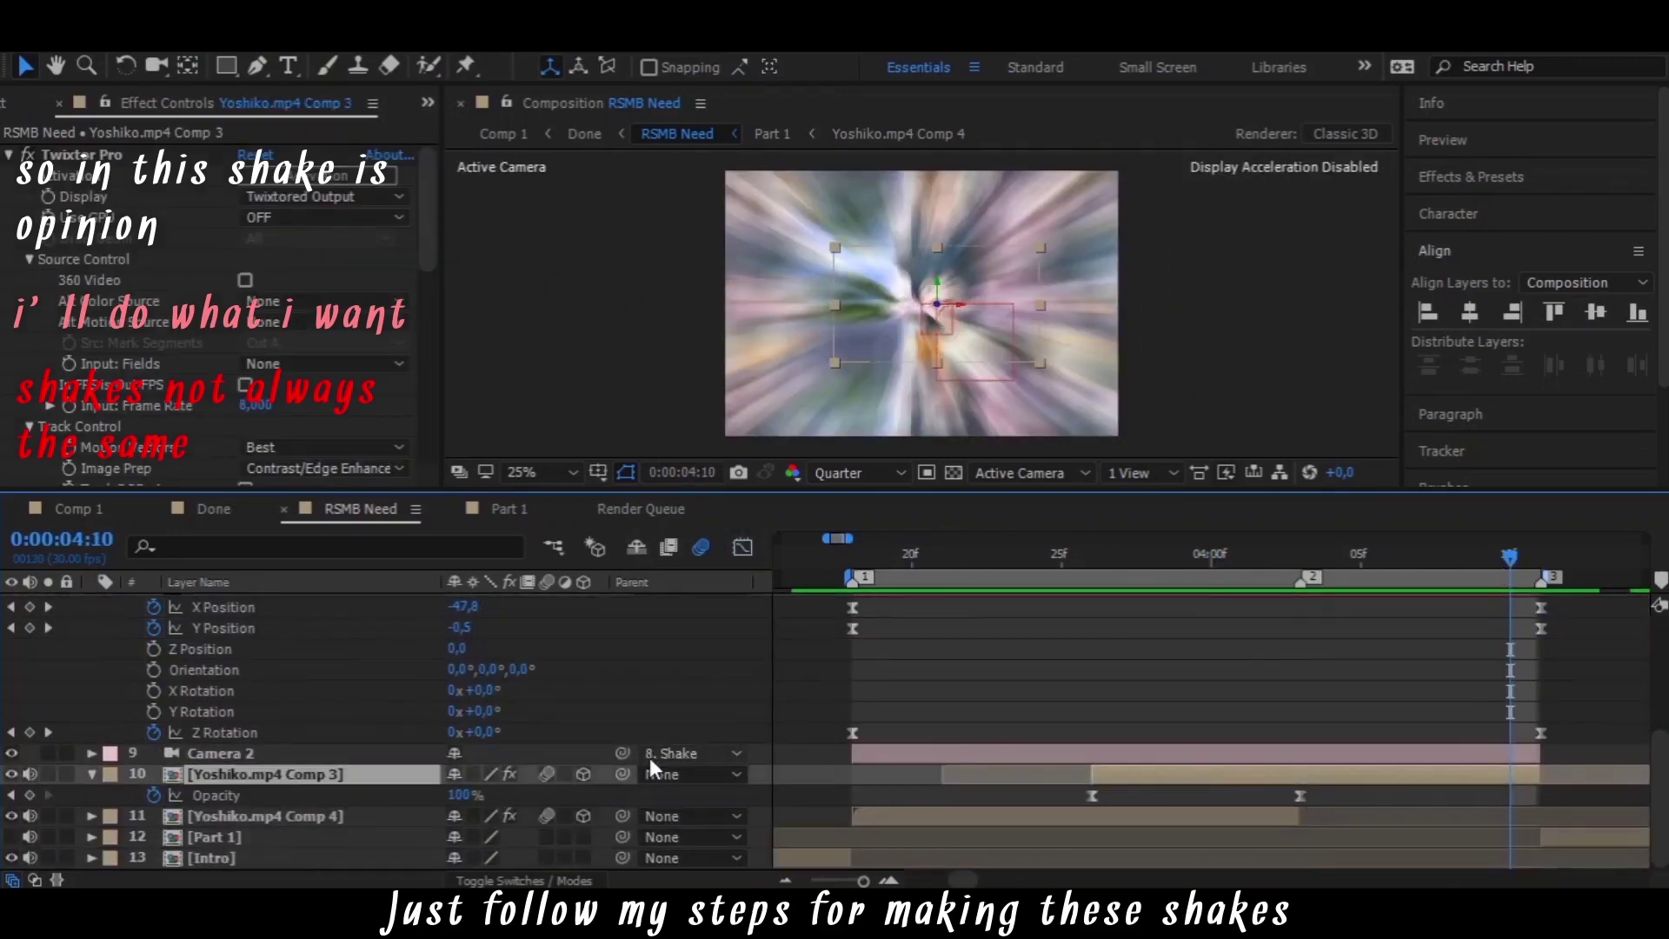
{"action": "key", "text": "shift+p"}
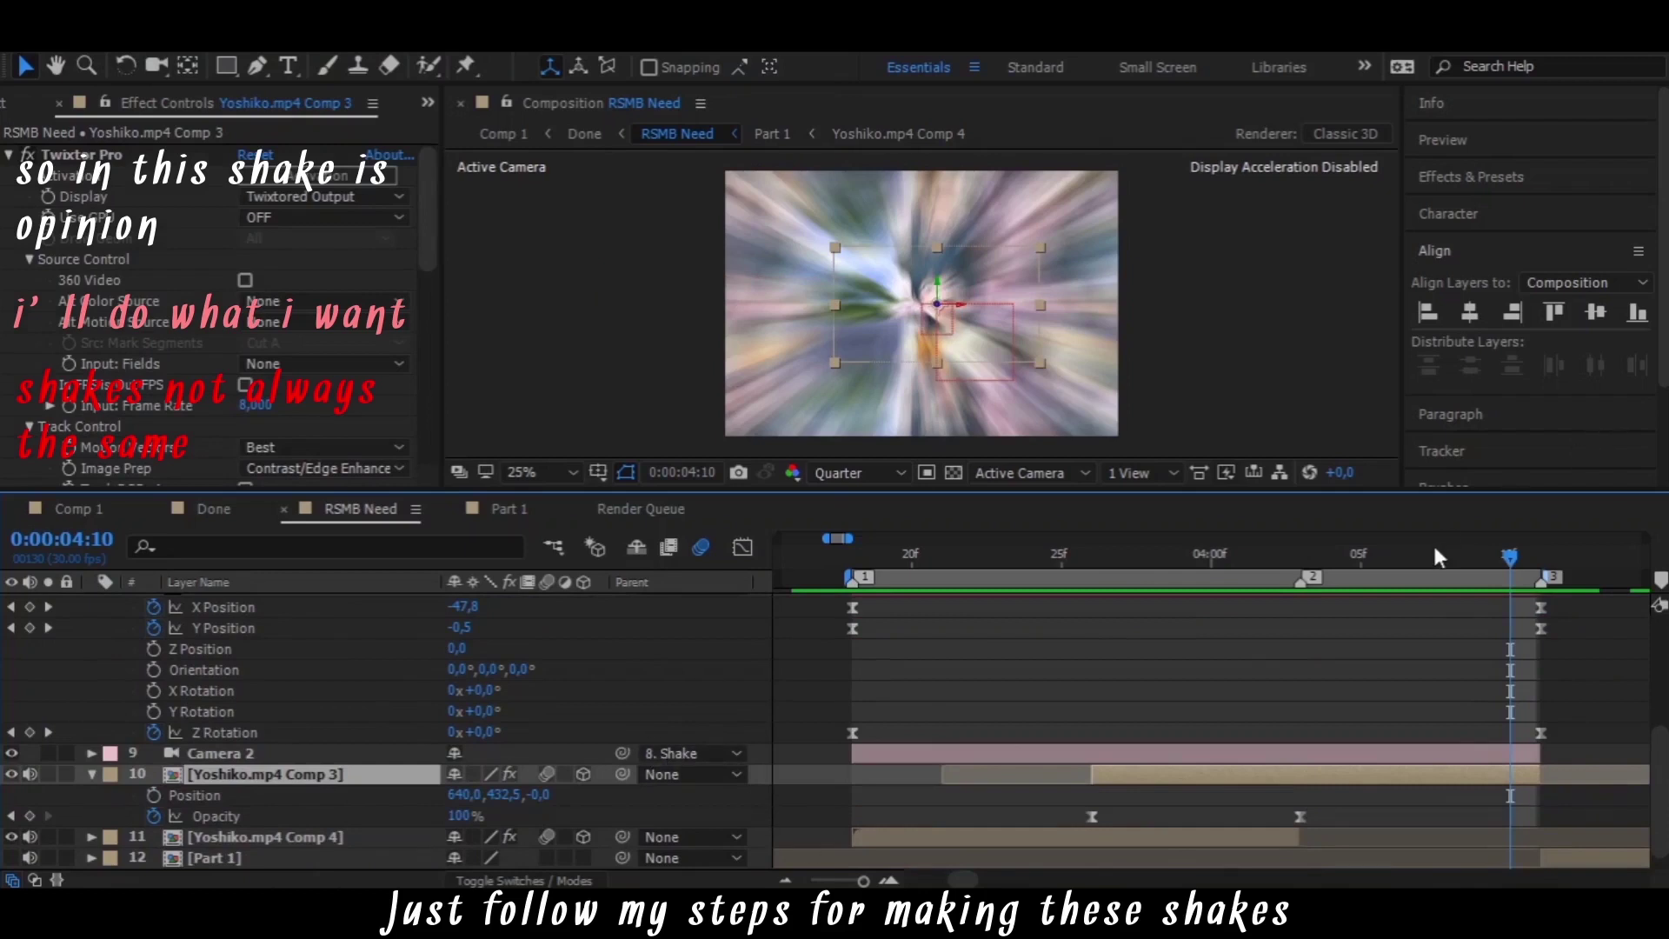
{"action": "left_click", "coordinate": [1420, 554]}
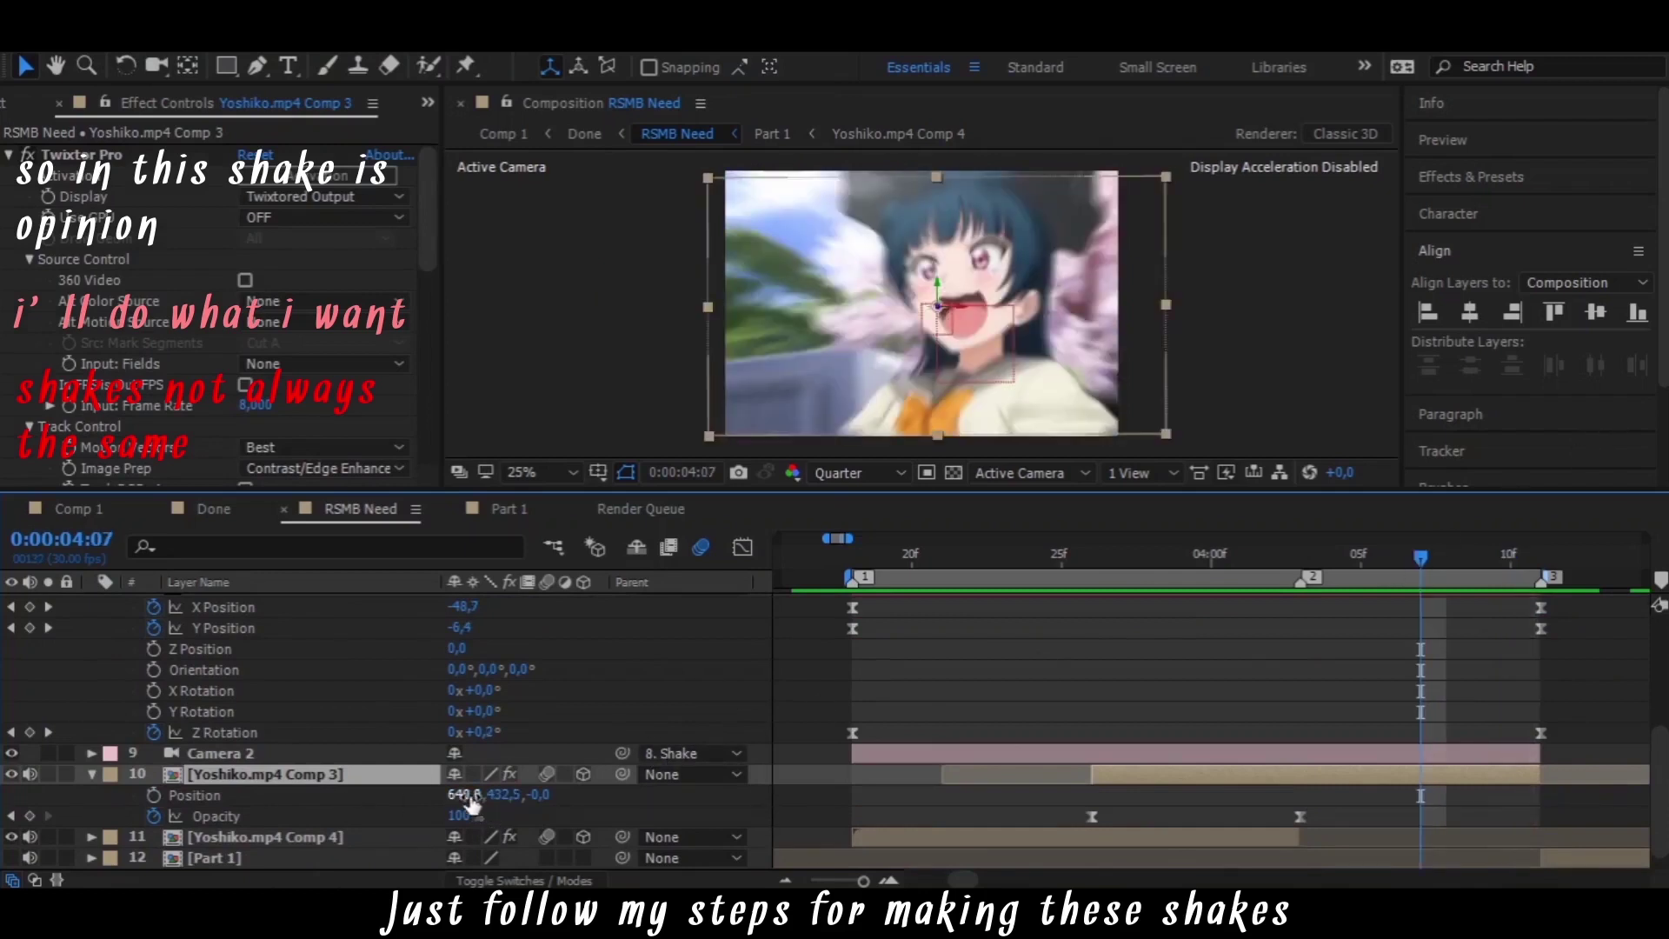
{"action": "left_click_drag", "start_coordinate": [471, 798], "coordinate": [402, 792]}
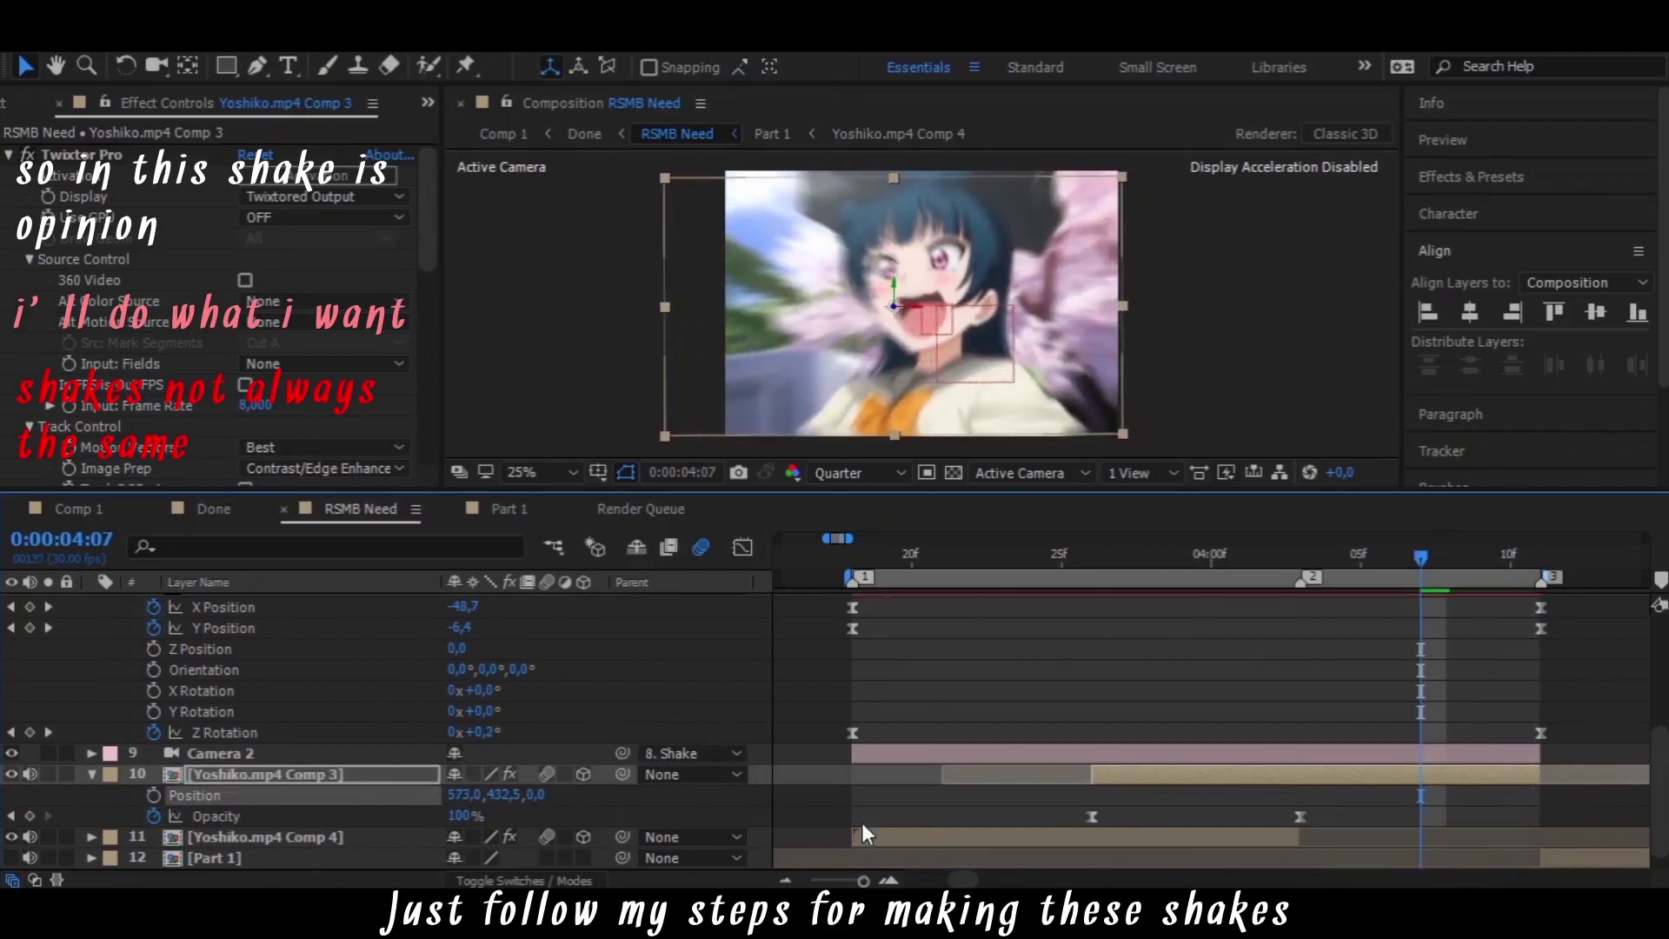
{"action": "scroll", "coordinate": [865, 834], "scroll_direction": "up", "scroll_amount": 1}
{"action": "left_click", "coordinate": [881, 556]}
Extend the ease out of Middle Transition's 100% Scale keyframe so the zoom holds longer, and preview
{"action": "key", "text": "space"}
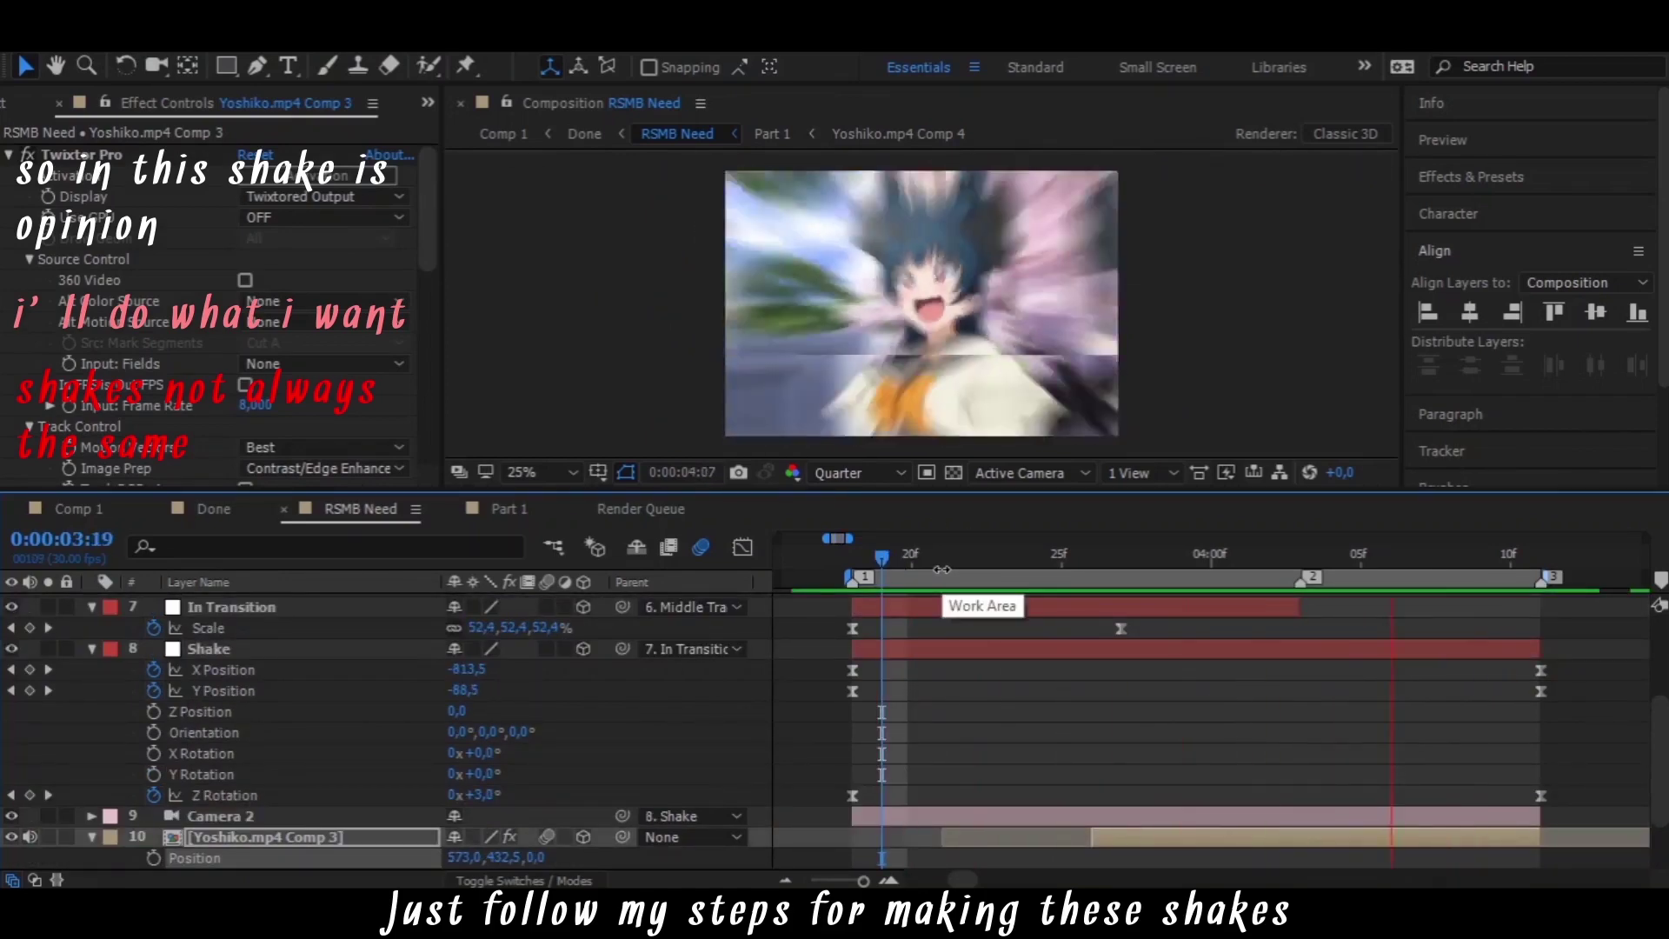
{"action": "left_click", "coordinate": [1209, 554]}
{"action": "scroll", "coordinate": [1221, 643], "scroll_direction": "up", "scroll_amount": 2}
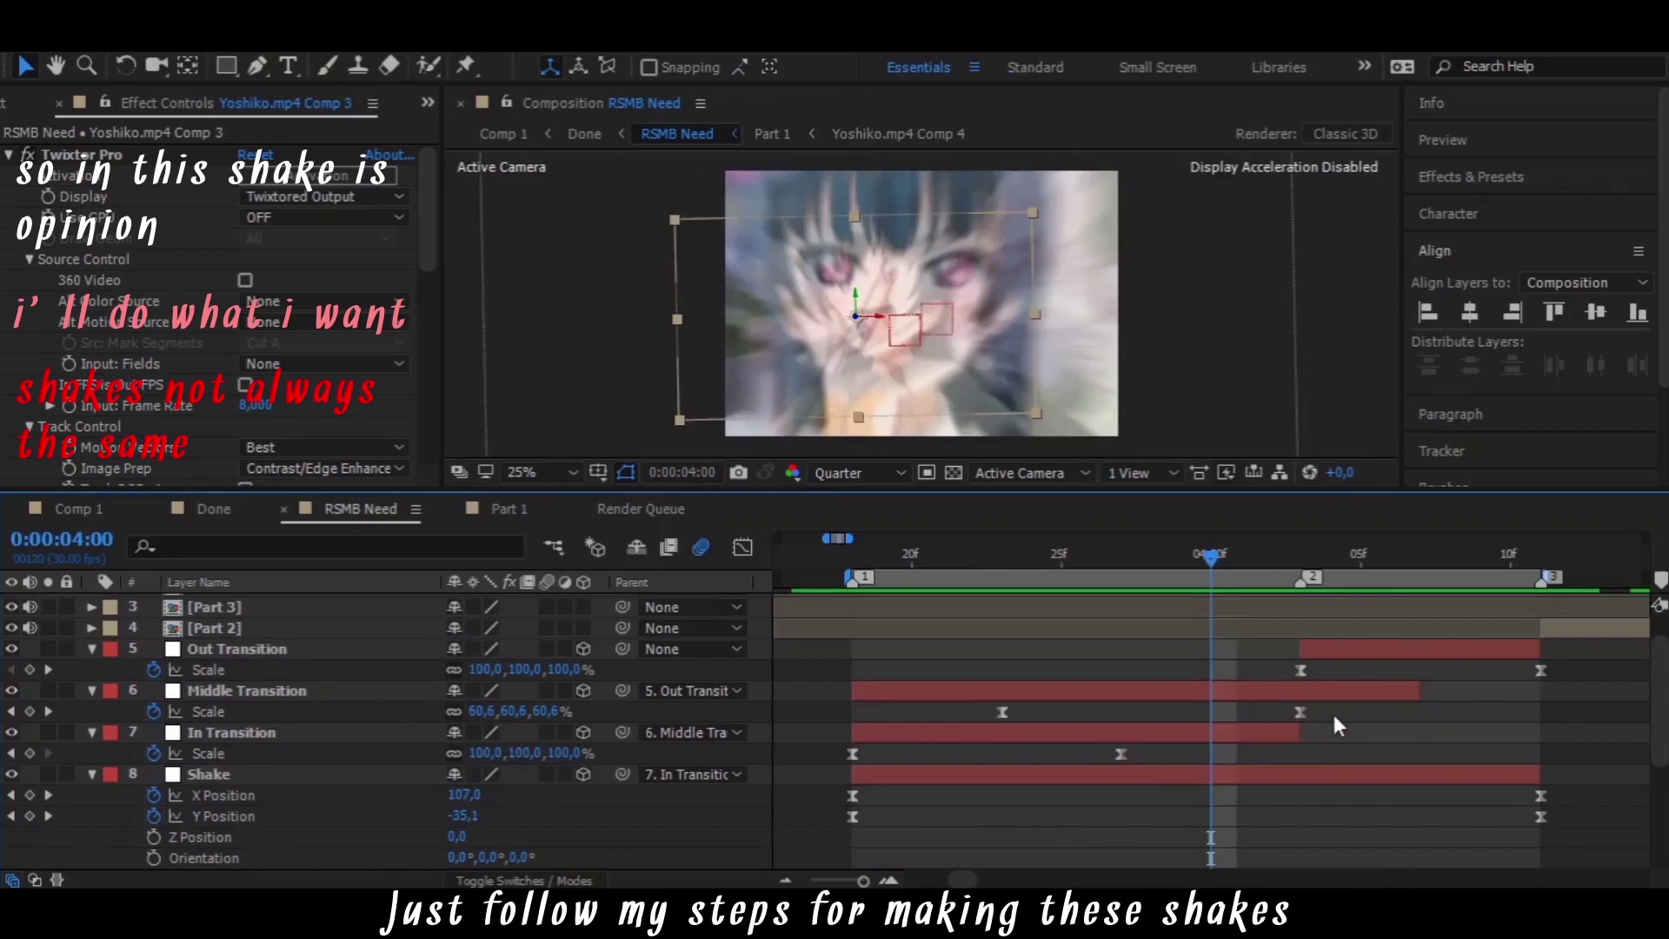
{"action": "left_click", "coordinate": [1276, 690]}
{"action": "key", "text": "shift+F3"}
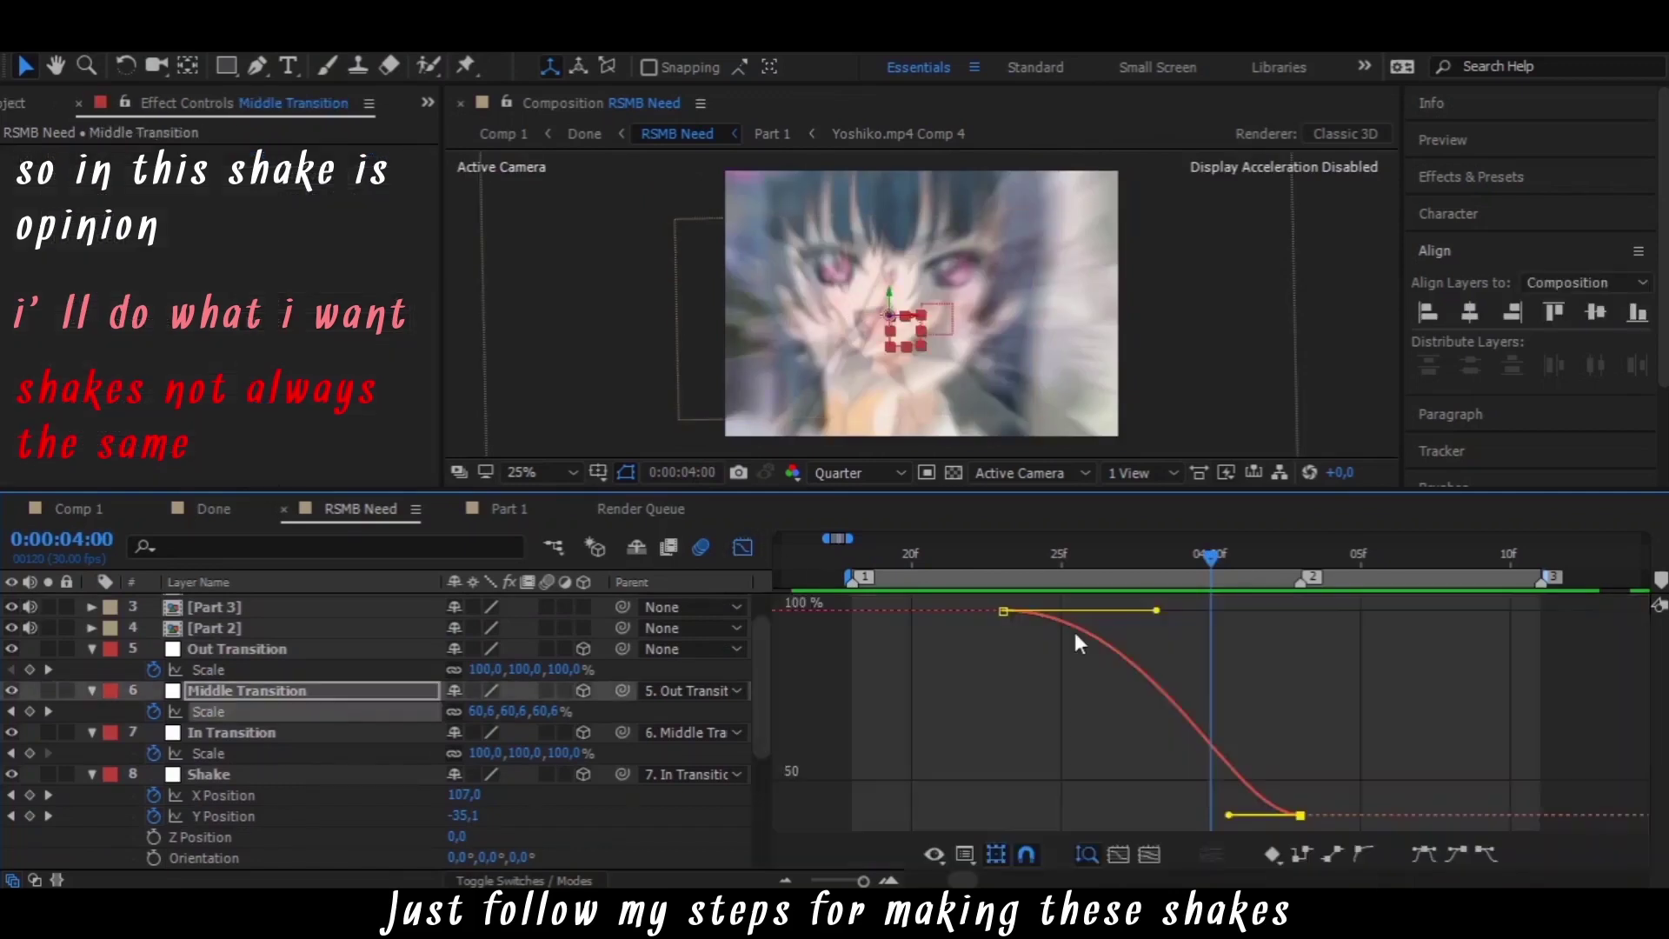
{"action": "left_click_drag", "start_coordinate": [1157, 612], "coordinate": [1199, 611]}
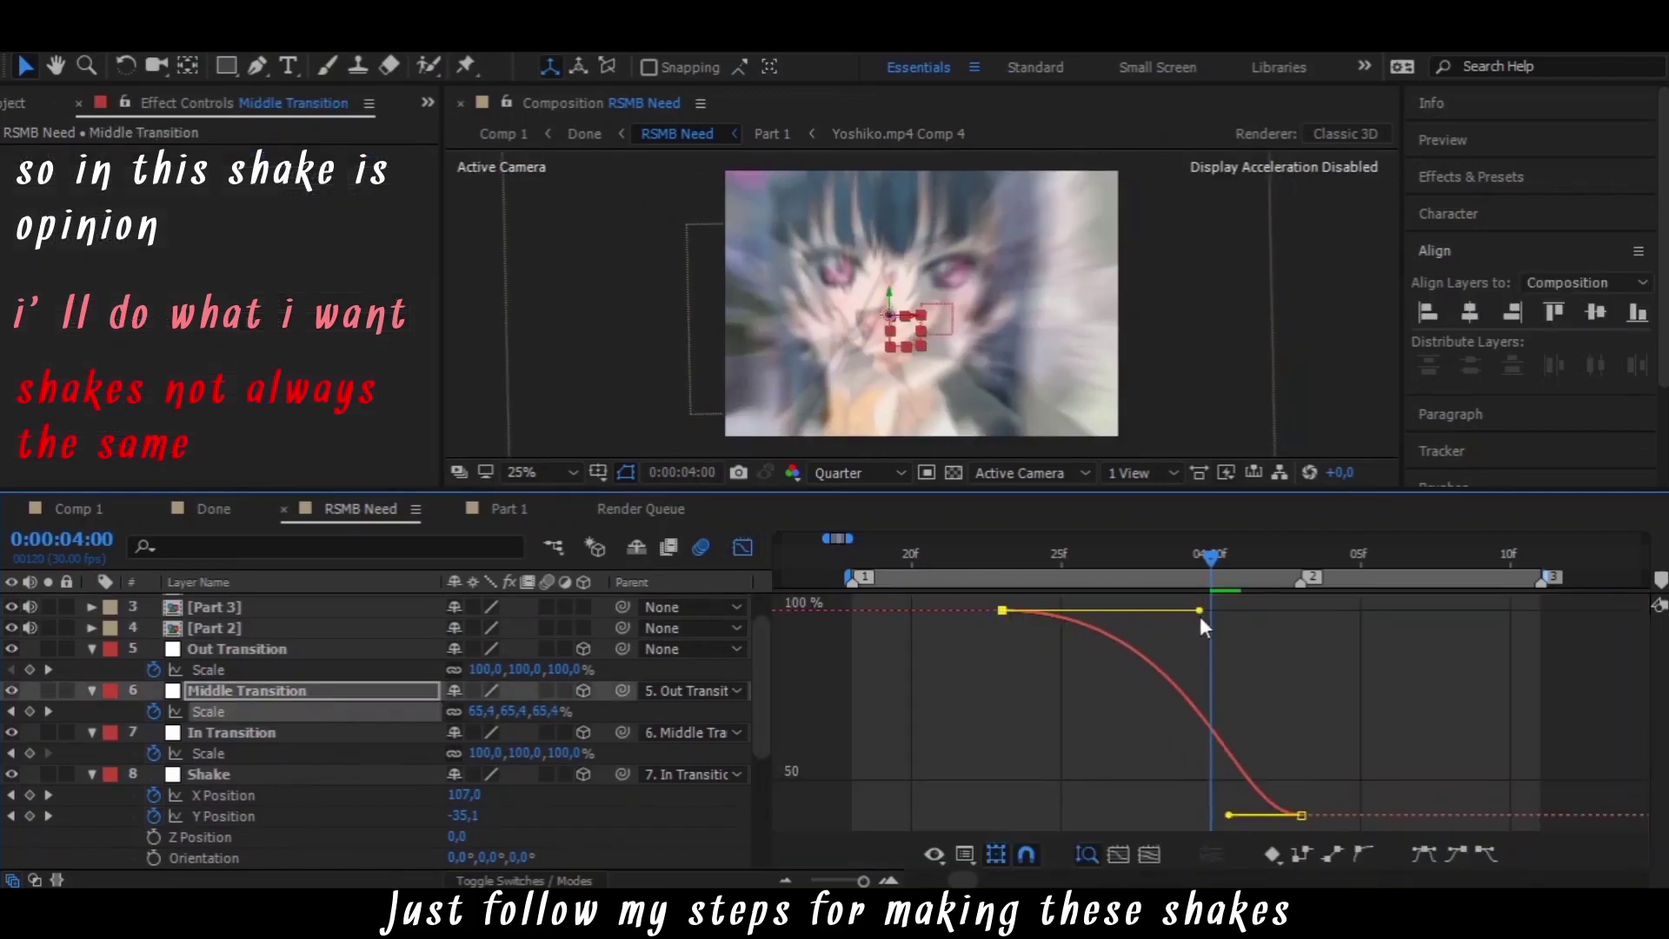
{"action": "mouse_move", "coordinate": [1213, 554]}
{"action": "left_mouse_down"}
{"action": "mouse_move", "coordinate": [1241, 561]}
{"action": "mouse_move", "coordinate": [1092, 591]}
{"action": "left_mouse_up"}
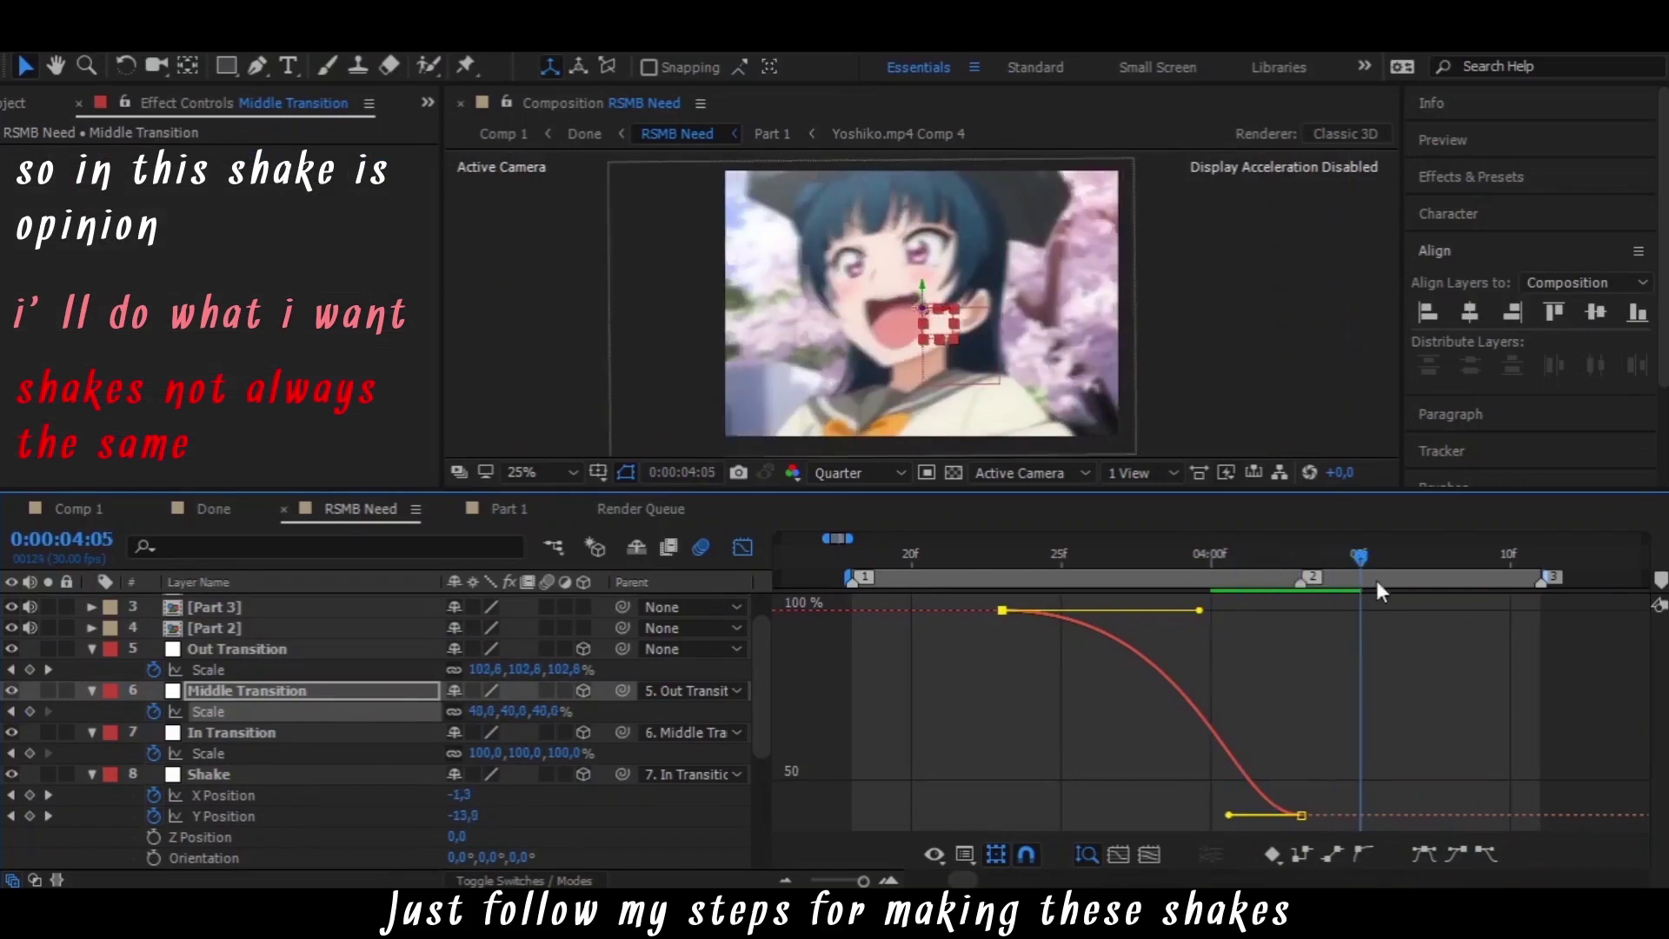
{"action": "key", "text": "space"}
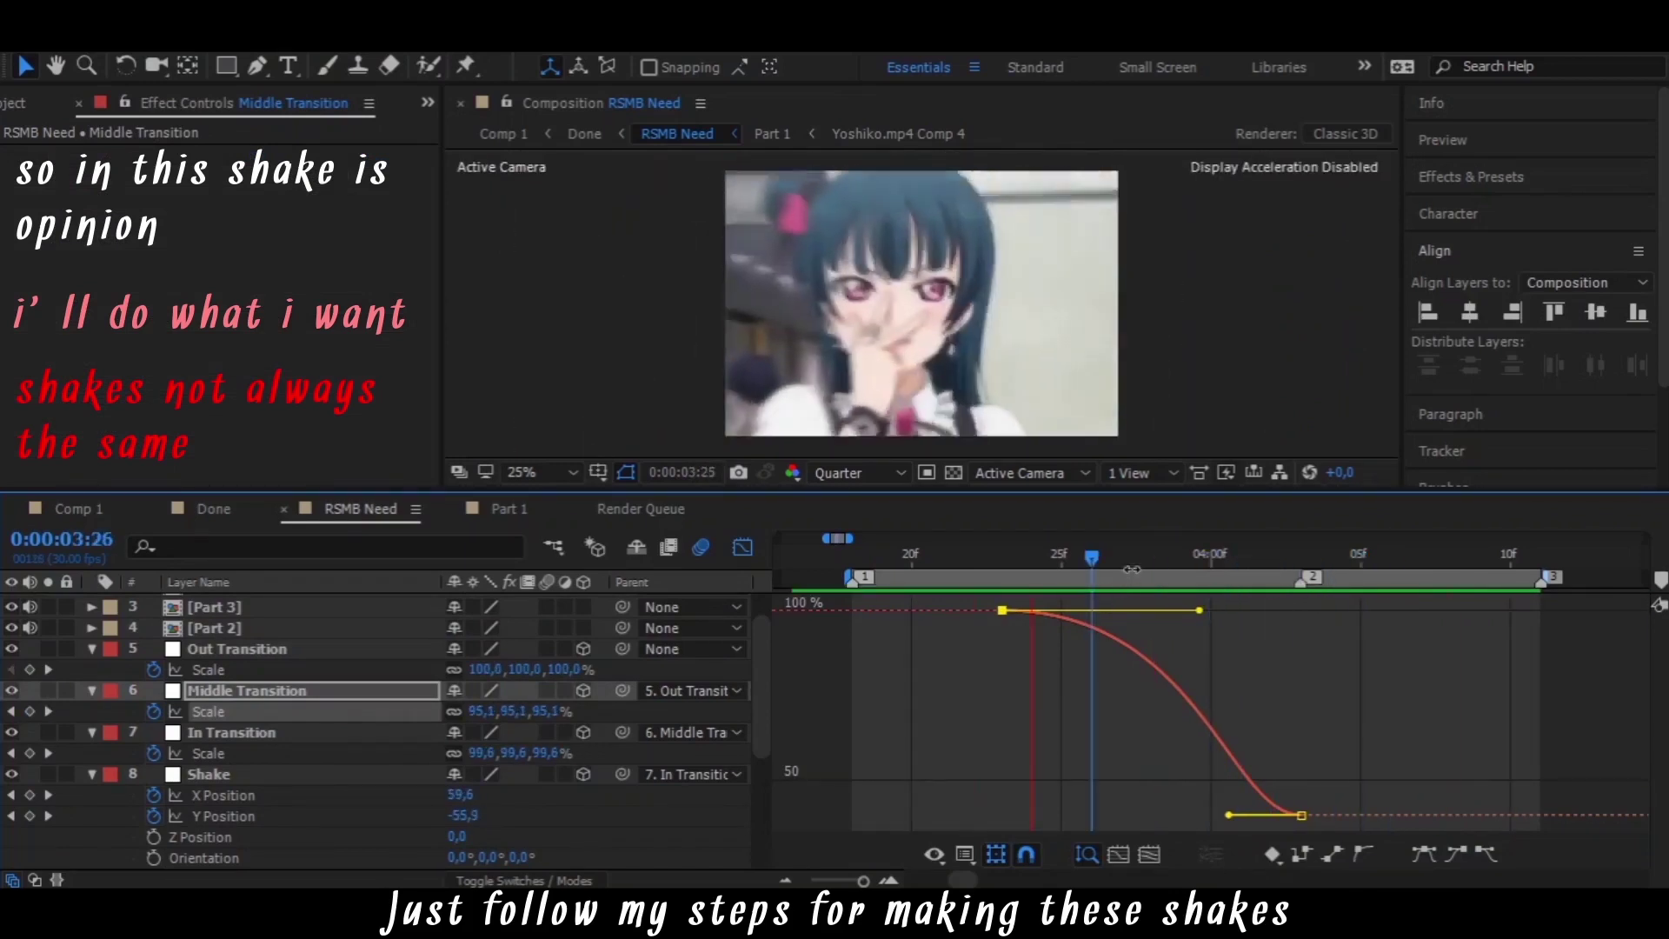
{"action": "left_click_drag", "start_coordinate": [1090, 555], "coordinate": [742, 554]}
{"action": "left_click", "coordinate": [742, 556]}
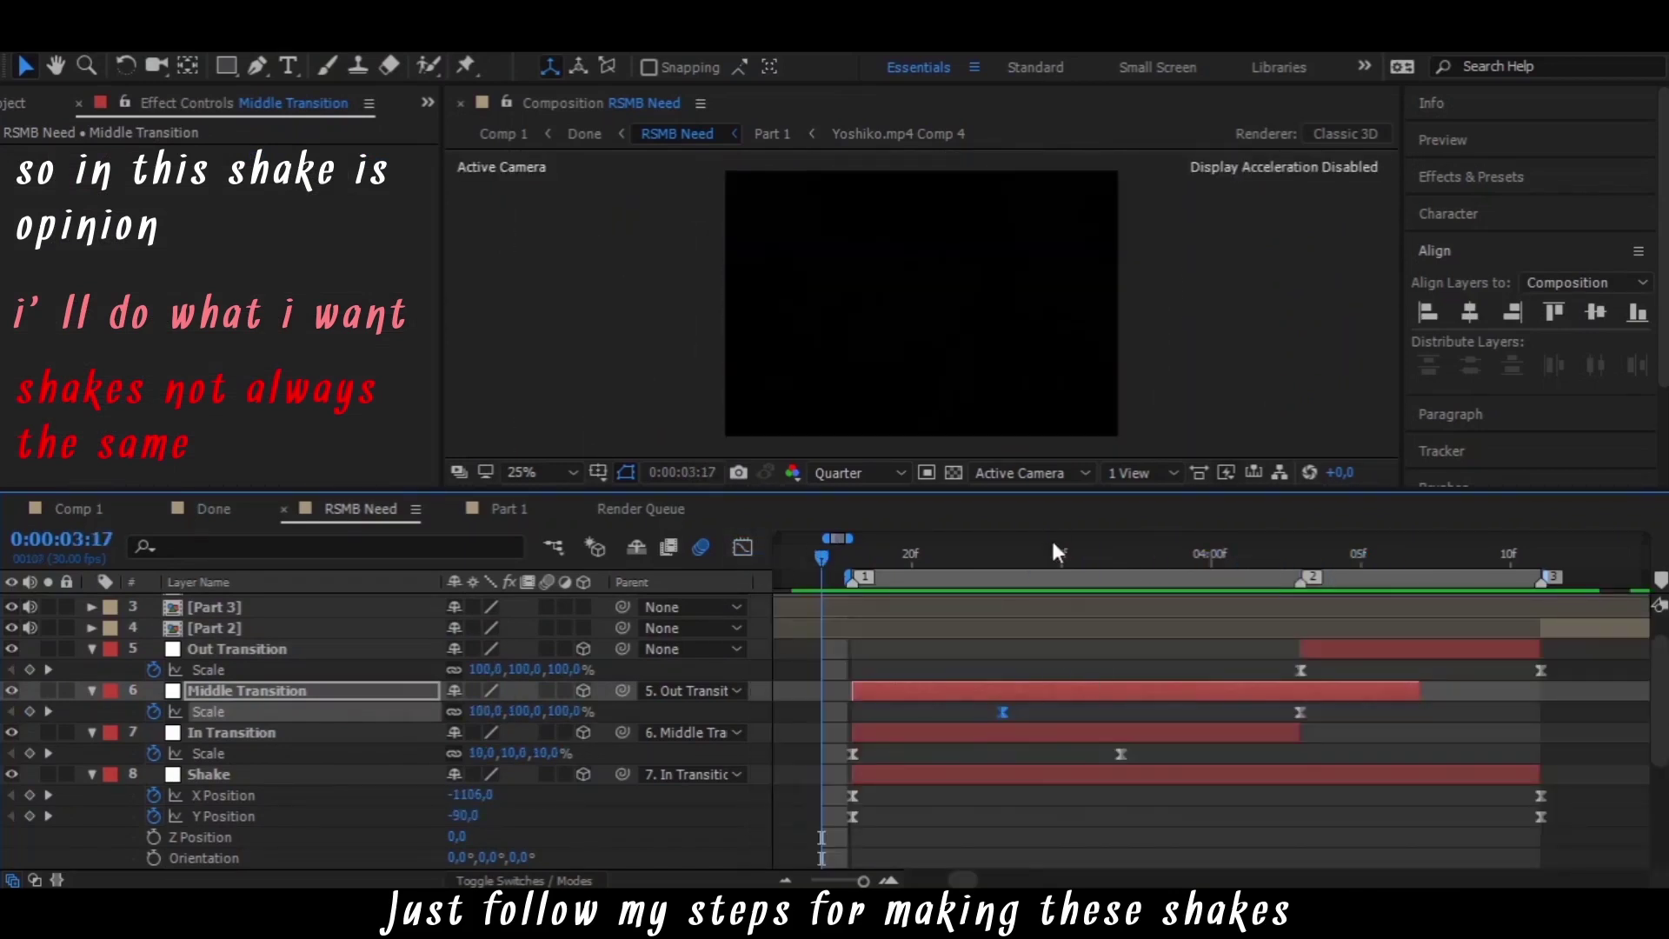
{"action": "left_click", "coordinate": [1092, 556]}
Raise the first X Position keyframe's ease handle and pull the last keyframe's incoming handle down
{"action": "left_click", "coordinate": [853, 795]}
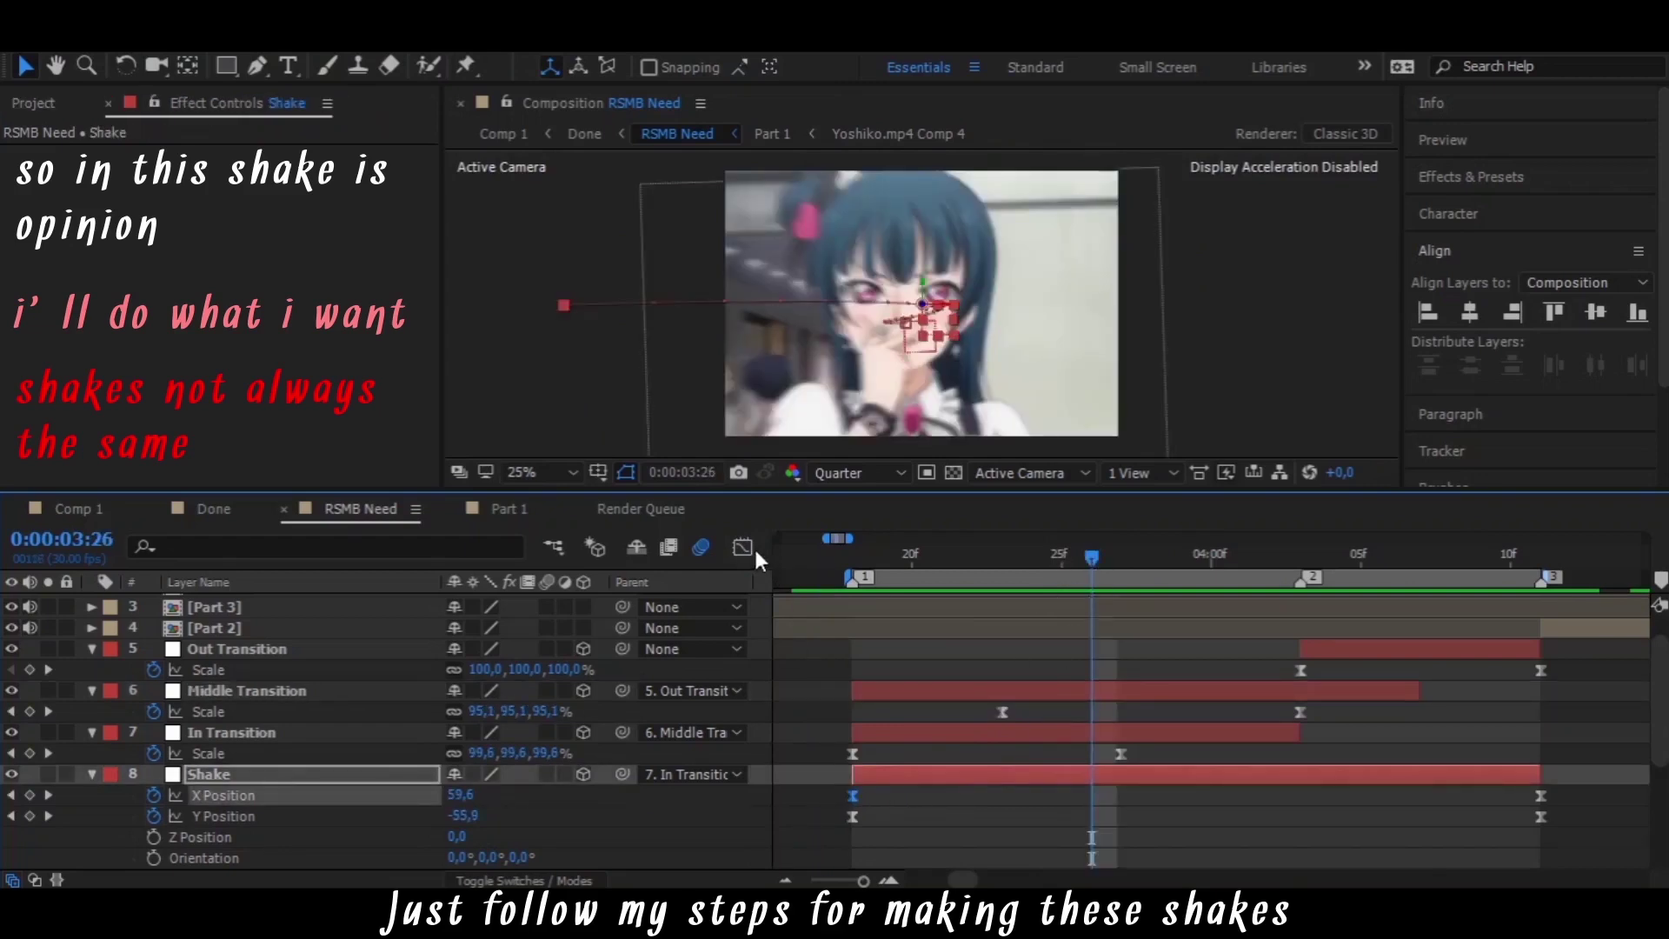
{"action": "left_click", "coordinate": [742, 546]}
{"action": "mouse_move", "coordinate": [1095, 556]}
{"action": "left_mouse_down"}
{"action": "mouse_move", "coordinate": [1180, 556]}
{"action": "mouse_move", "coordinate": [1237, 580]}
{"action": "left_mouse_up"}
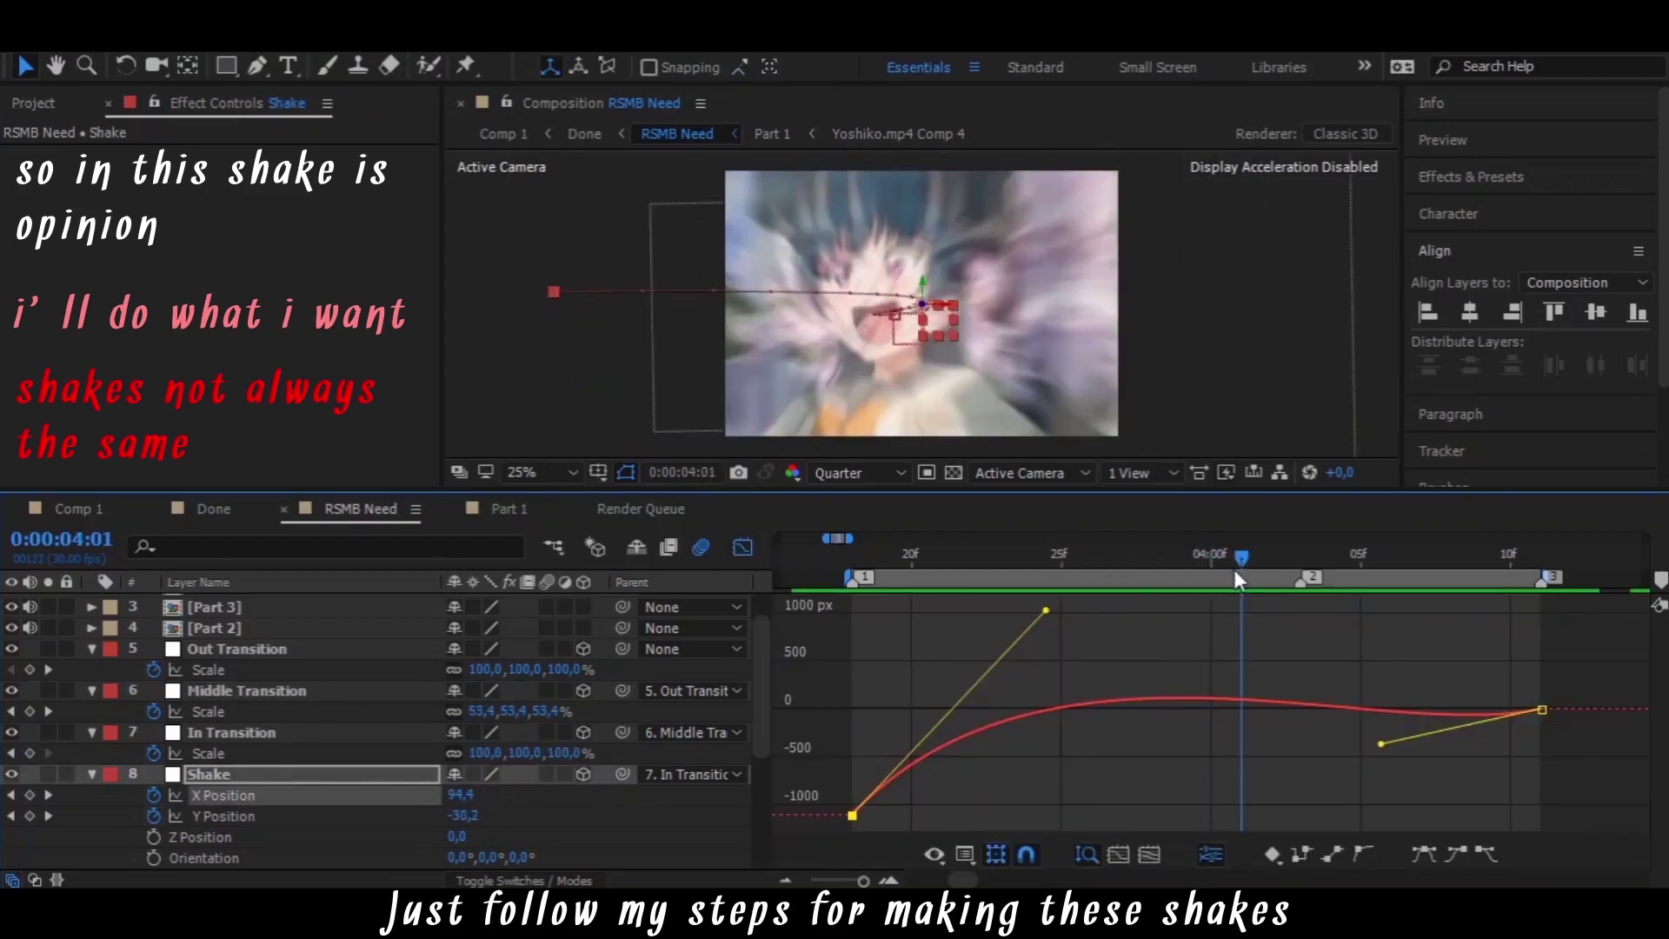
{"action": "left_click_drag", "start_coordinate": [1048, 611], "coordinate": [1050, 591]}
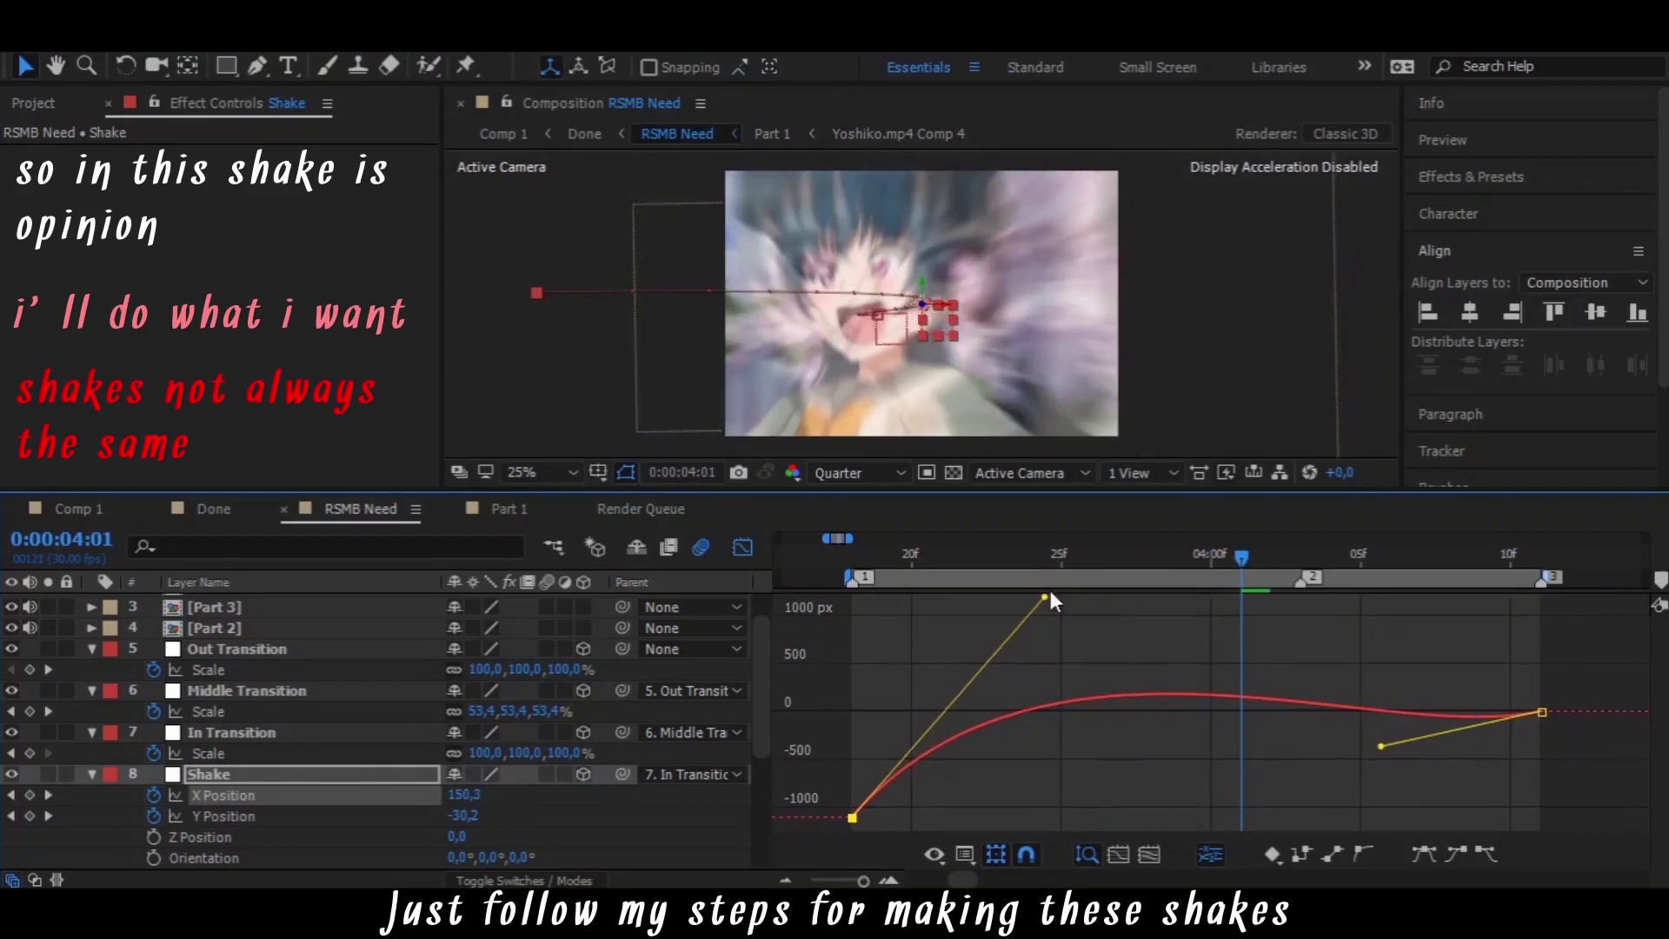
{"action": "left_click_drag", "start_coordinate": [1381, 748], "coordinate": [1299, 766]}
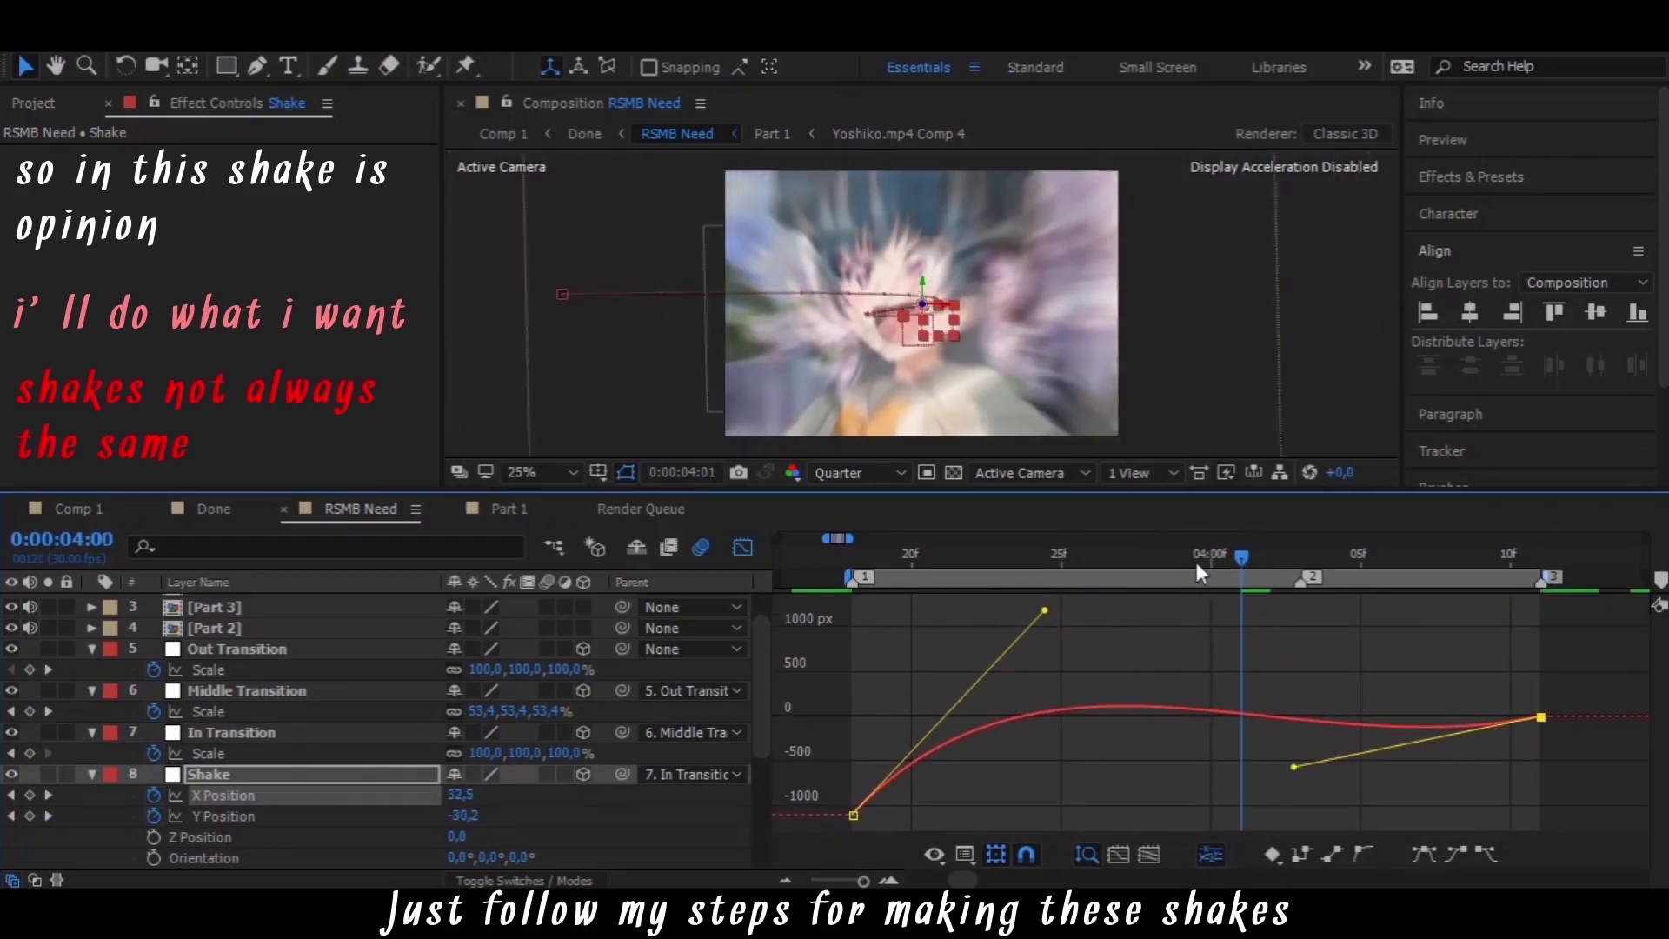
{"action": "left_click_drag", "start_coordinate": [1197, 572], "coordinate": [1019, 585]}
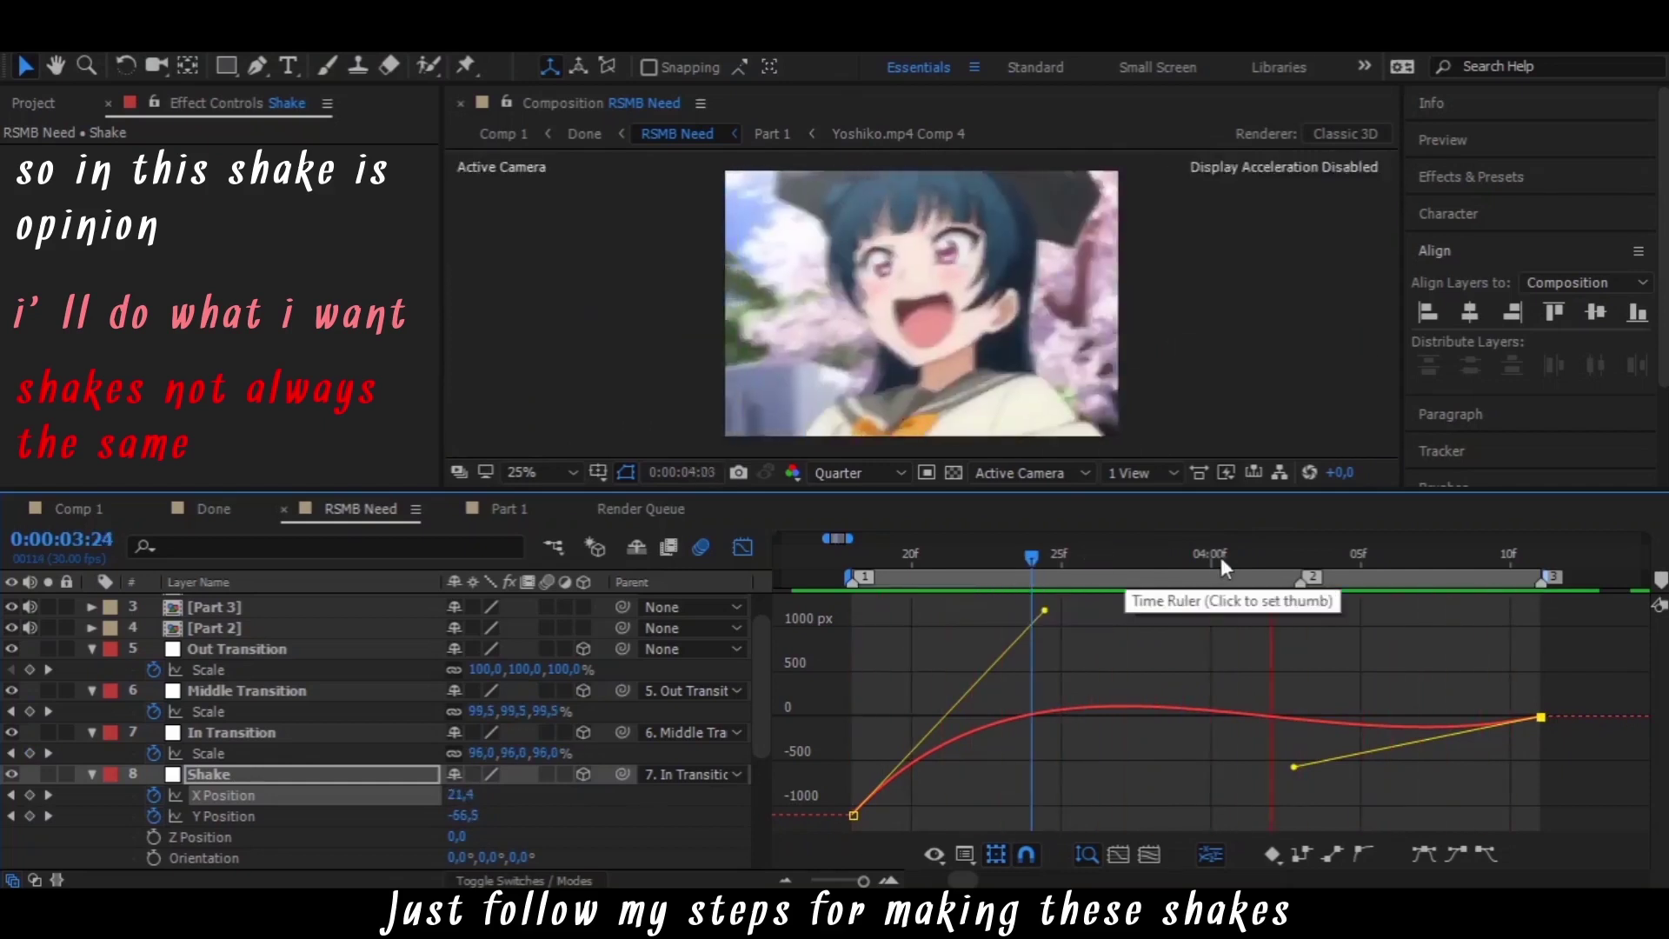
Deepen the dip before Shake's last X Position keyframe and refine the first keyframe's ease, previewing
{"action": "left_click", "coordinate": [1331, 572]}
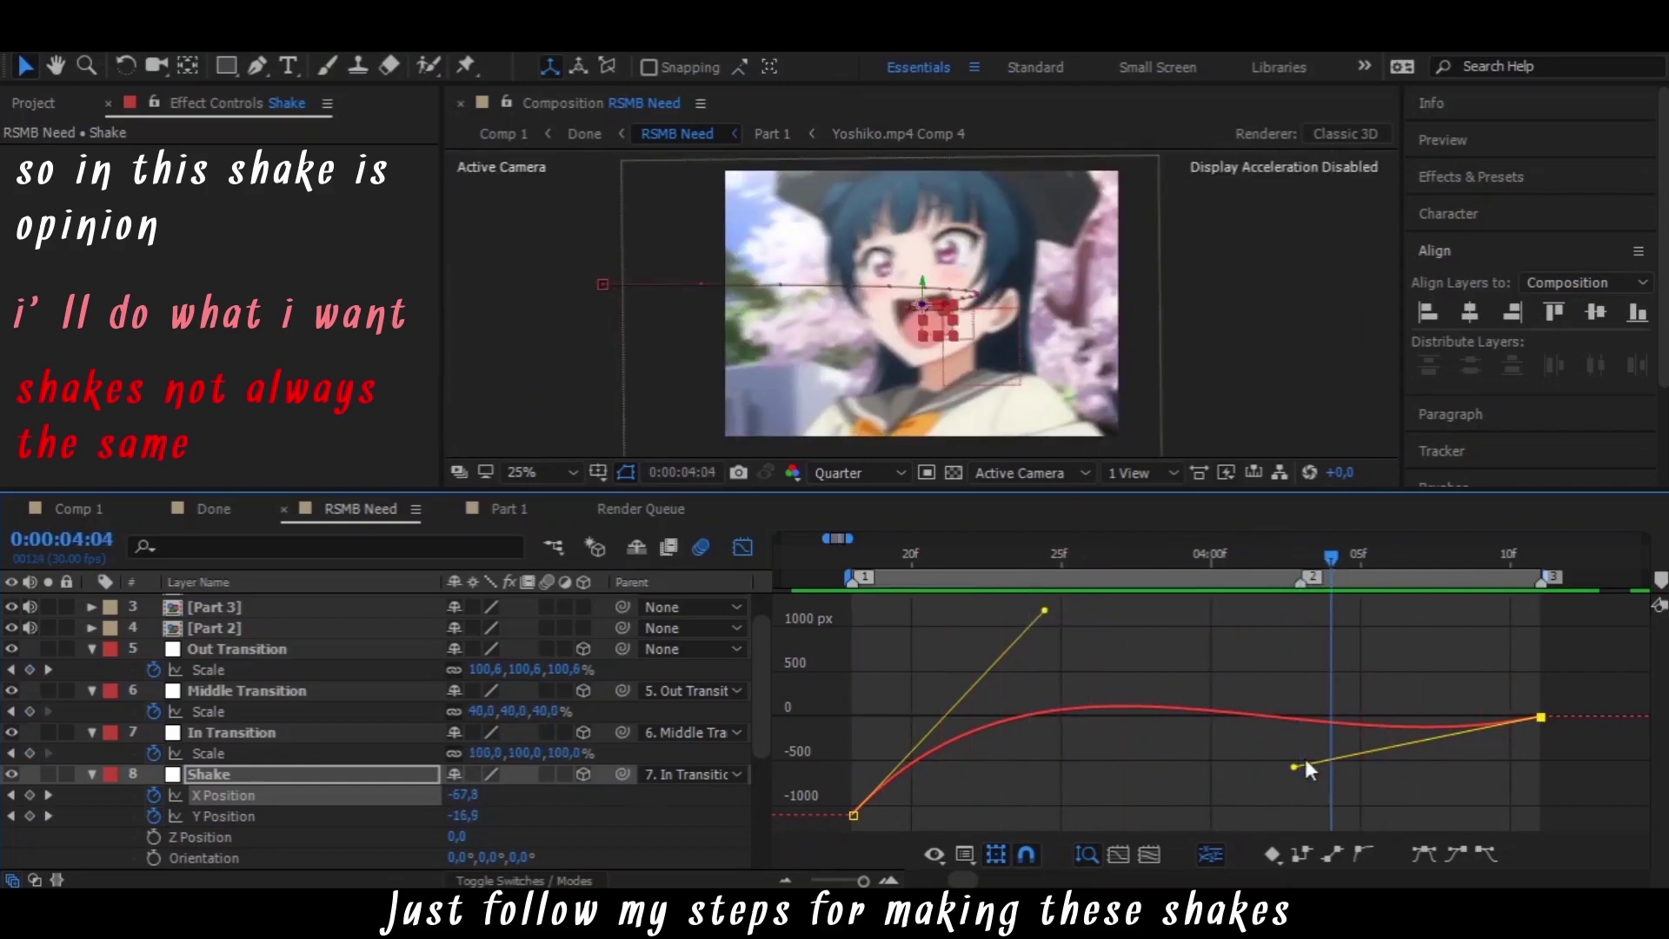
{"action": "left_click_drag", "start_coordinate": [1295, 768], "coordinate": [1293, 790]}
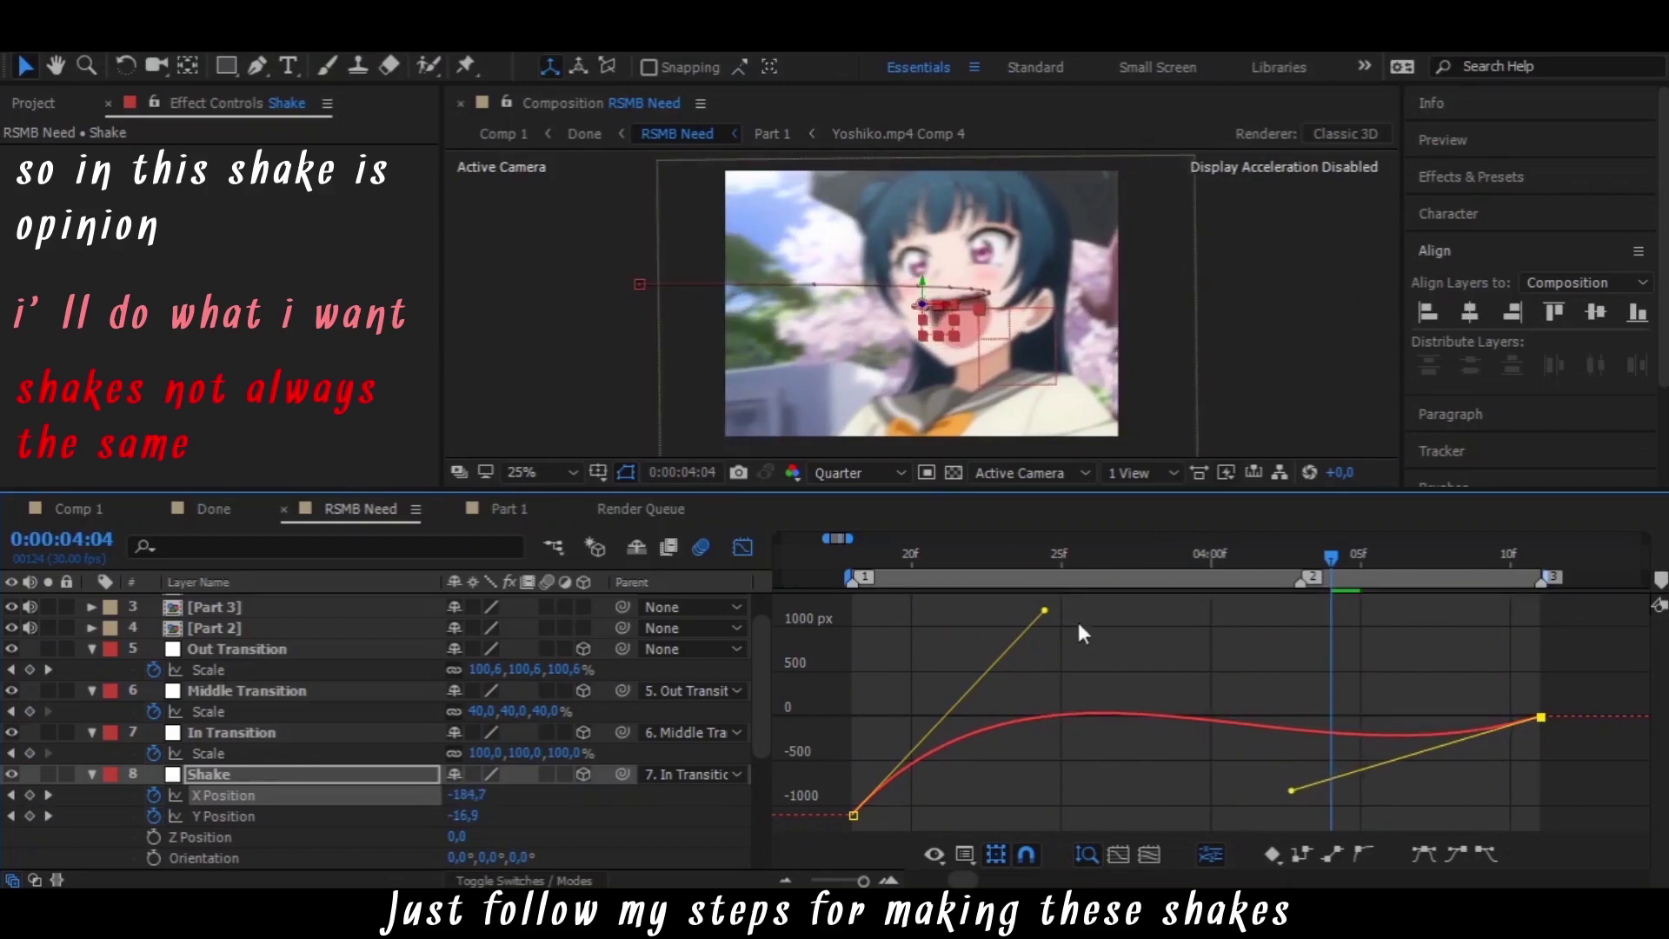
{"action": "left_click_drag", "start_coordinate": [1046, 600], "coordinate": [1034, 611]}
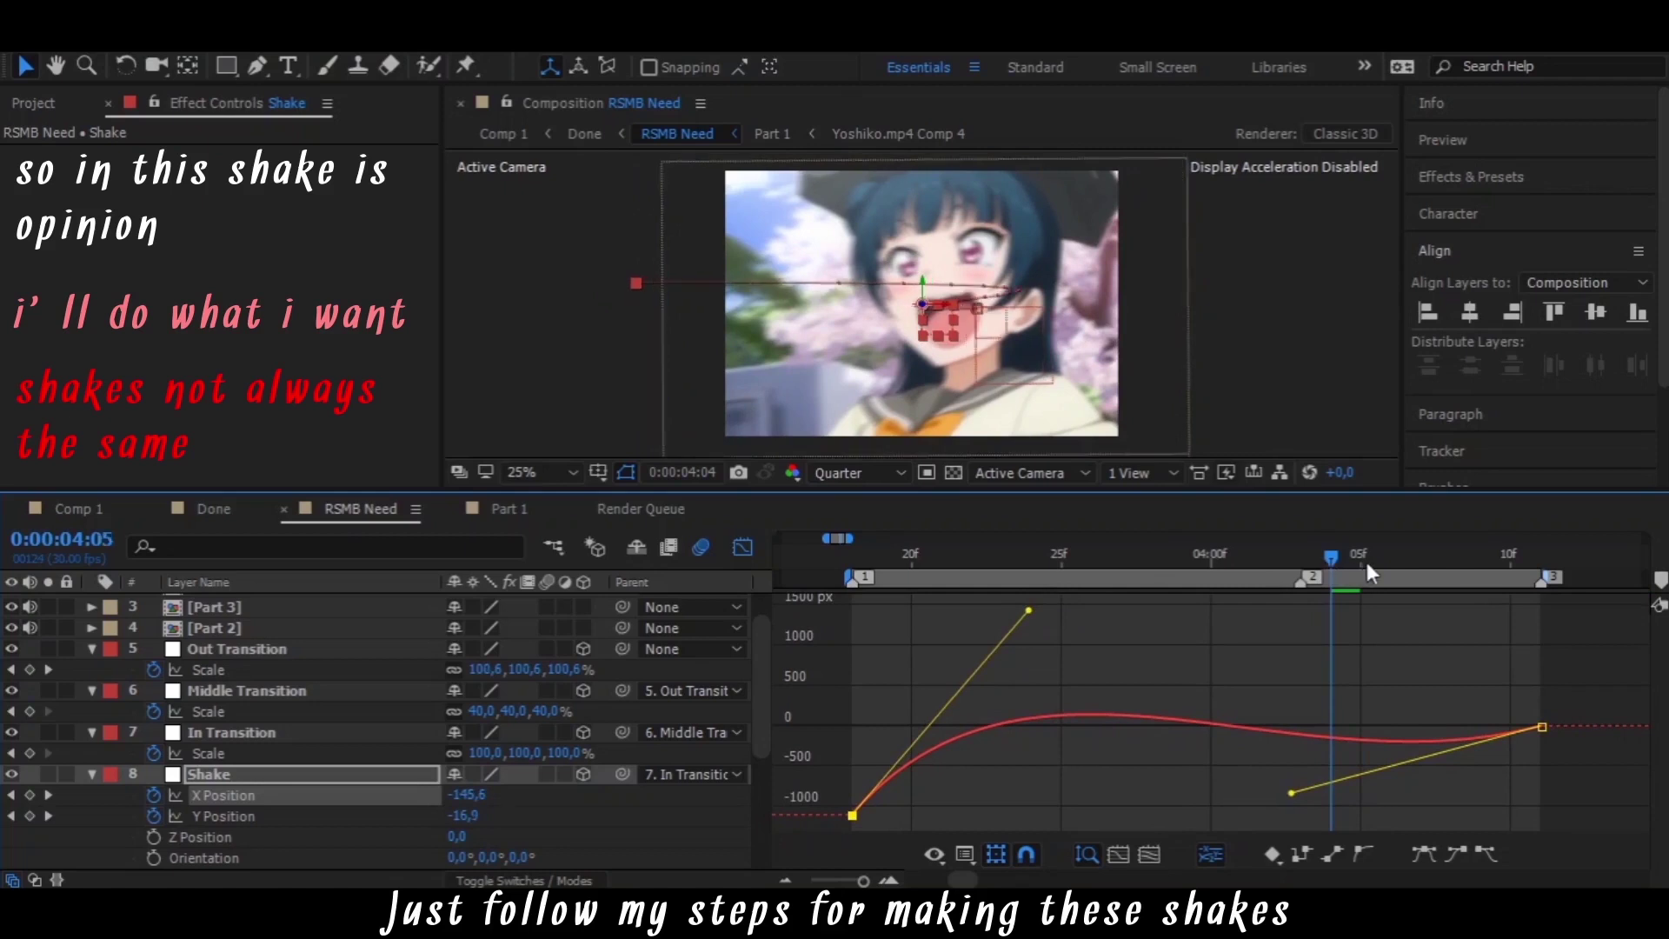
{"action": "mouse_move", "coordinate": [1366, 561]}
{"action": "left_mouse_down"}
{"action": "mouse_move", "coordinate": [1432, 580]}
{"action": "mouse_move", "coordinate": [863, 638]}
{"action": "left_mouse_up"}
{"action": "key", "text": "space"}
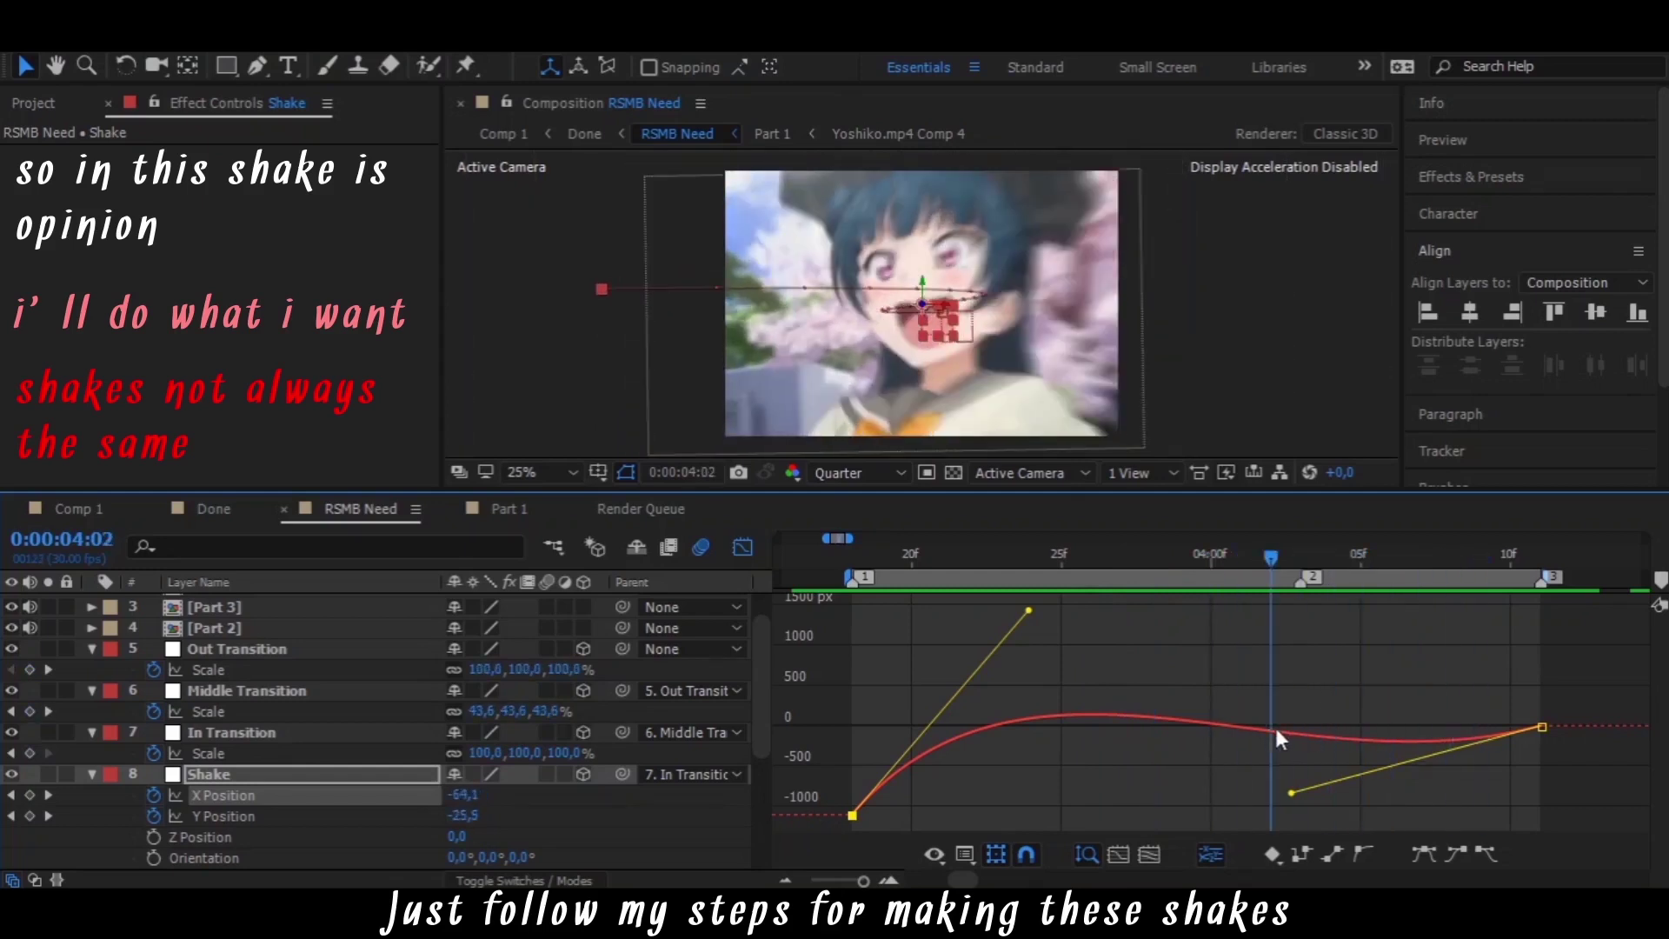
{"action": "left_click_drag", "start_coordinate": [1292, 794], "coordinate": [1301, 805]}
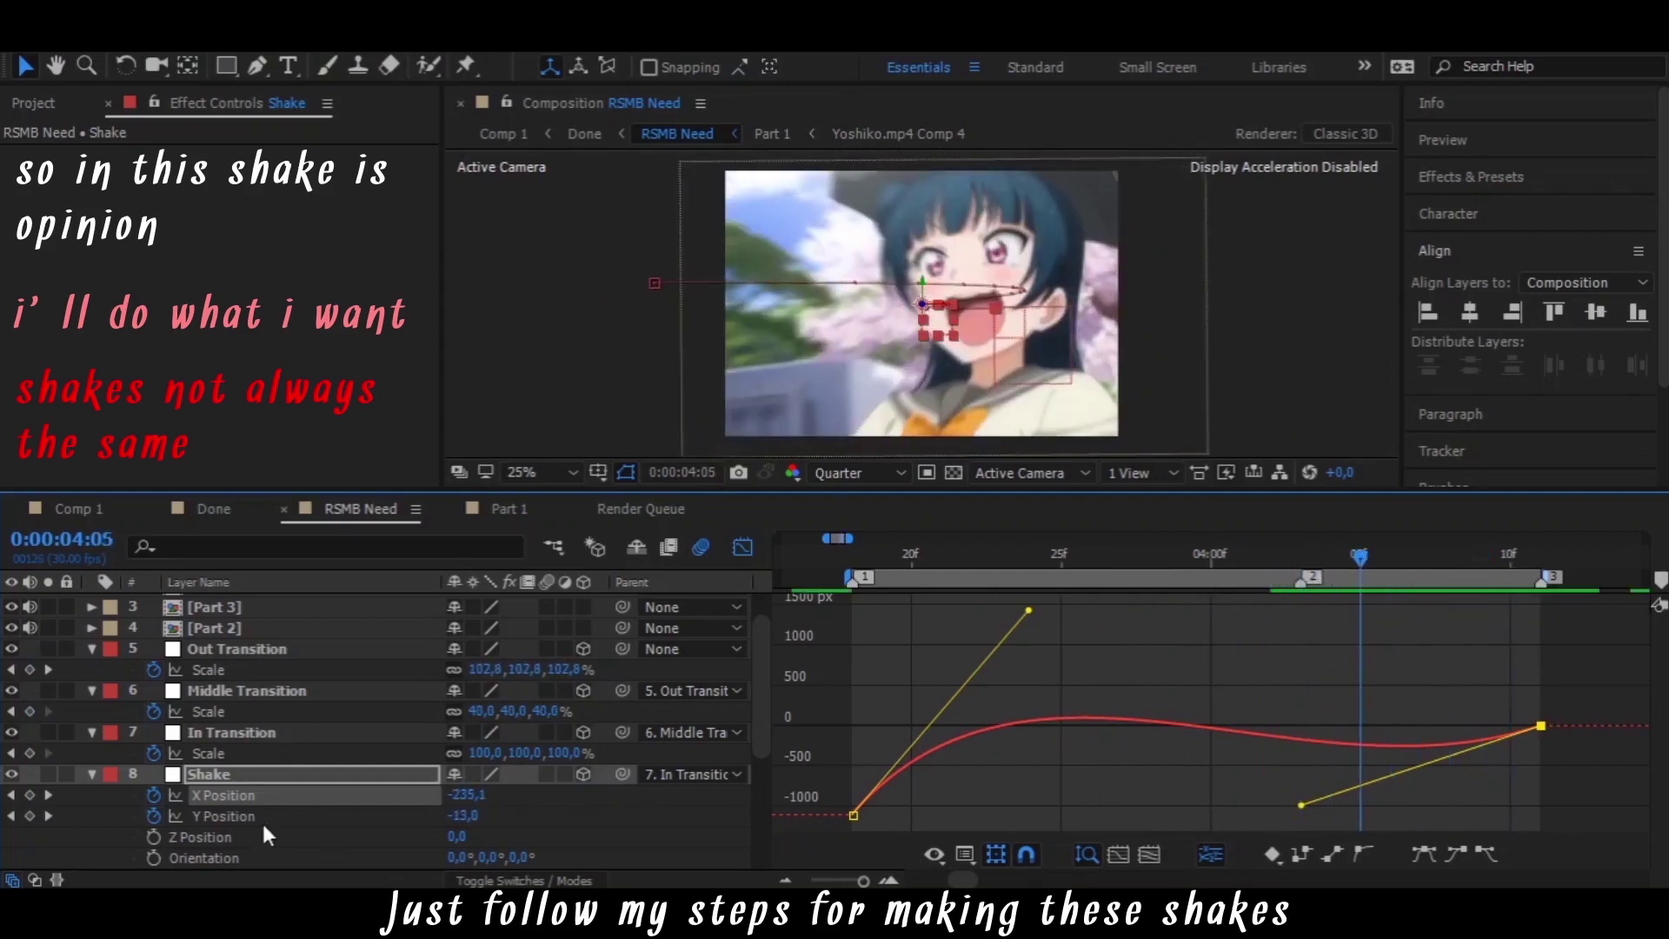
{"action": "scroll", "coordinate": [261, 820], "scroll_direction": "down", "scroll_amount": 3}
Make Shake's Y Position curve dip further, just below -90 px, after its first keyframe
{"action": "left_click", "coordinate": [254, 686]}
{"action": "left_click", "coordinate": [852, 815]}
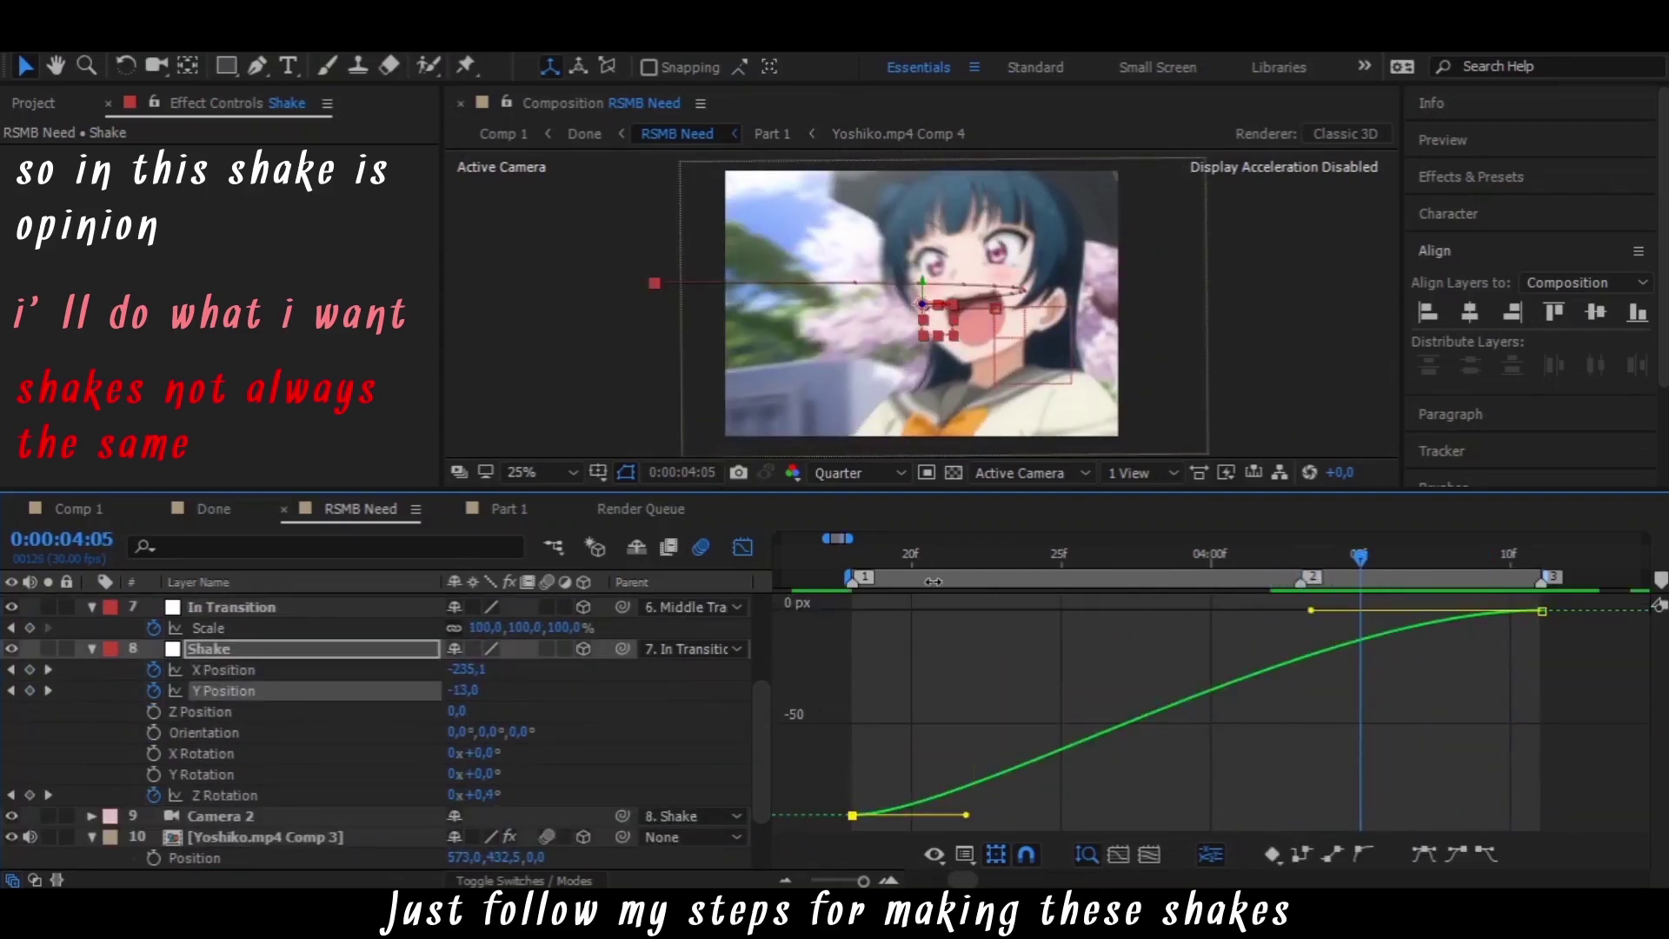
{"action": "left_click", "coordinate": [930, 554]}
{"action": "mouse_move", "coordinate": [974, 823]}
{"action": "left_mouse_down"}
{"action": "mouse_move", "coordinate": [996, 814]}
{"action": "mouse_move", "coordinate": [1008, 859]}
{"action": "mouse_move", "coordinate": [974, 770]}
{"action": "left_mouse_up"}
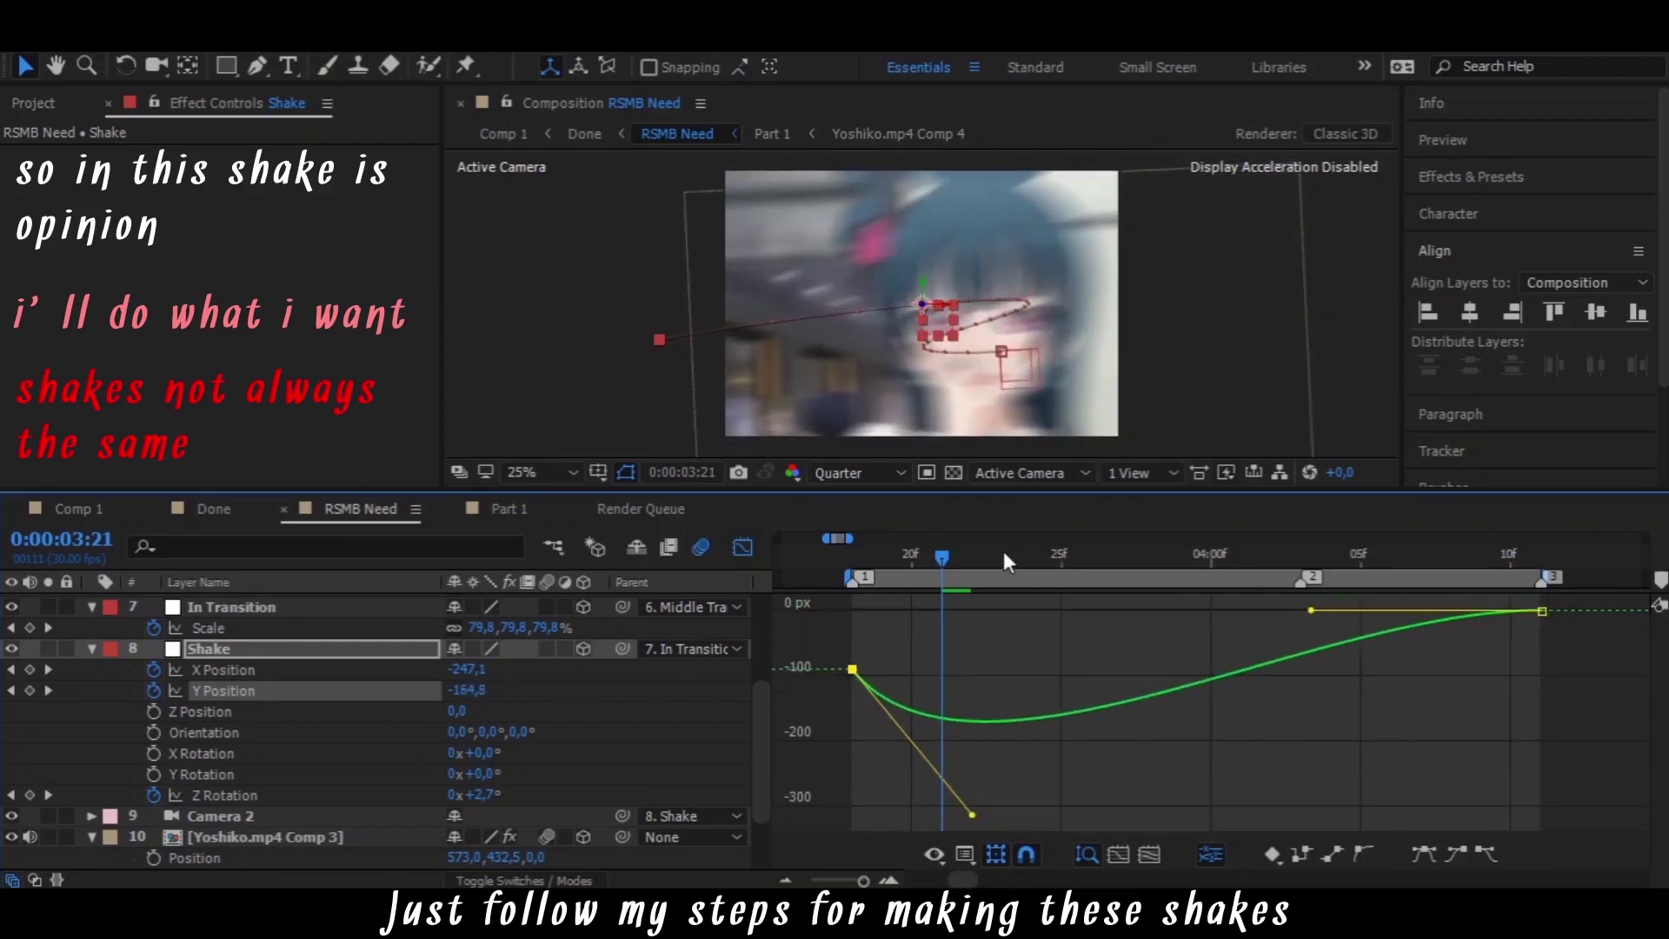
{"action": "key", "text": "space"}
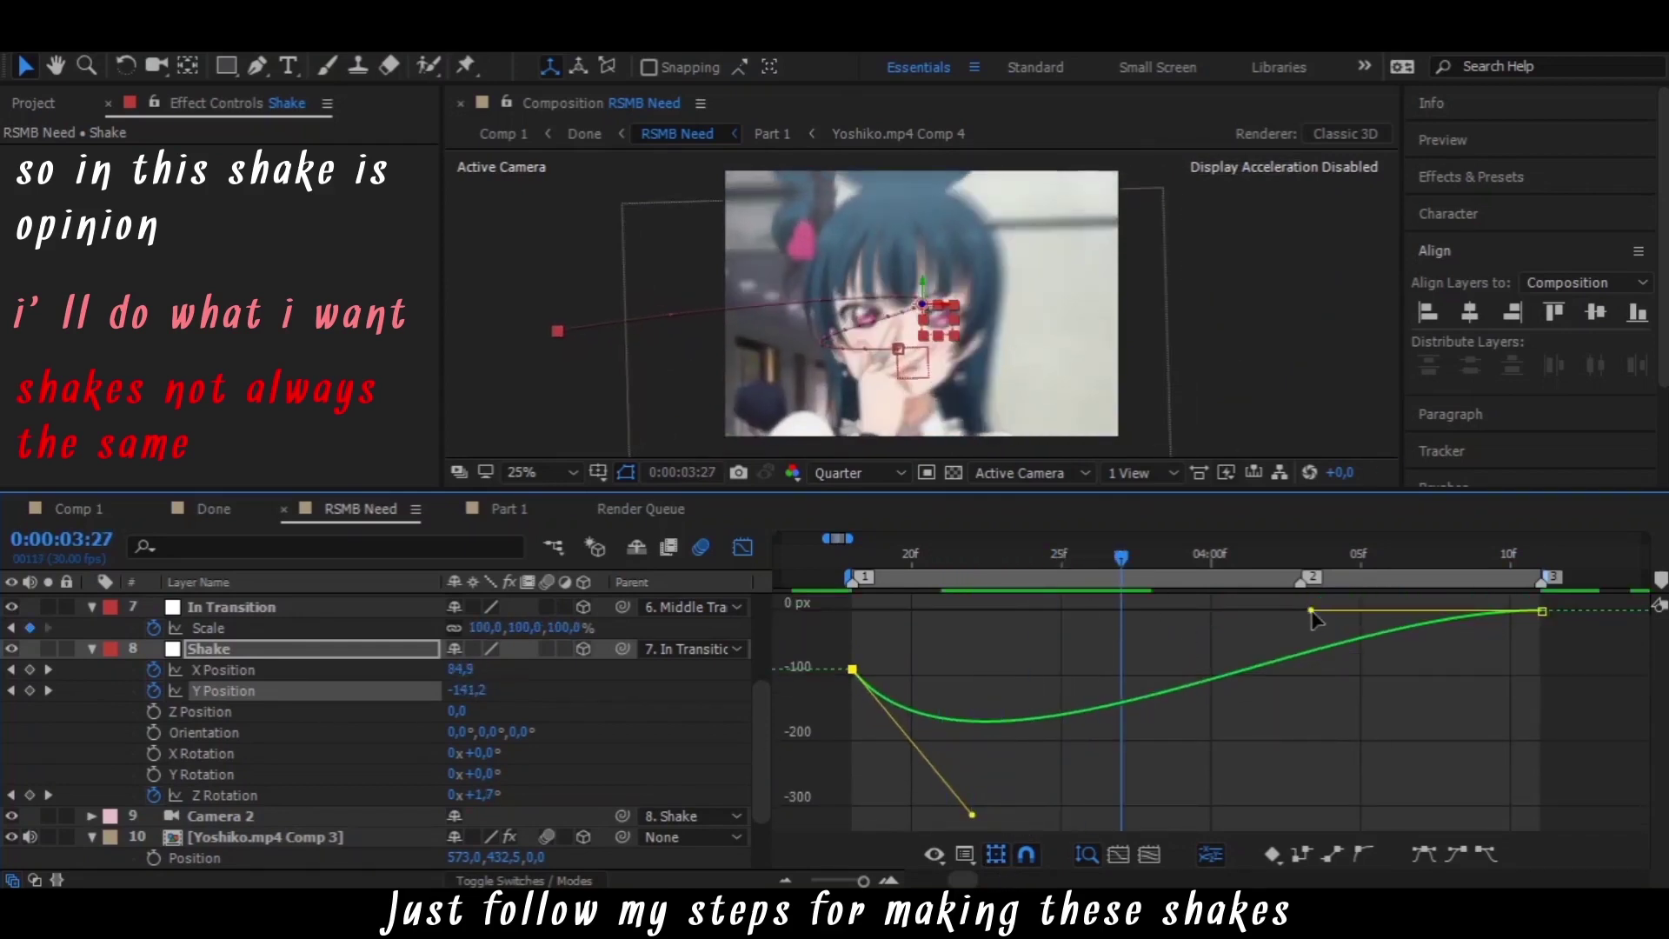
Reshape the Y Position eases so the curve overshoots slightly above 0 before settling, previewing the shake
{"action": "left_click_drag", "start_coordinate": [1312, 612], "coordinate": [1291, 481]}
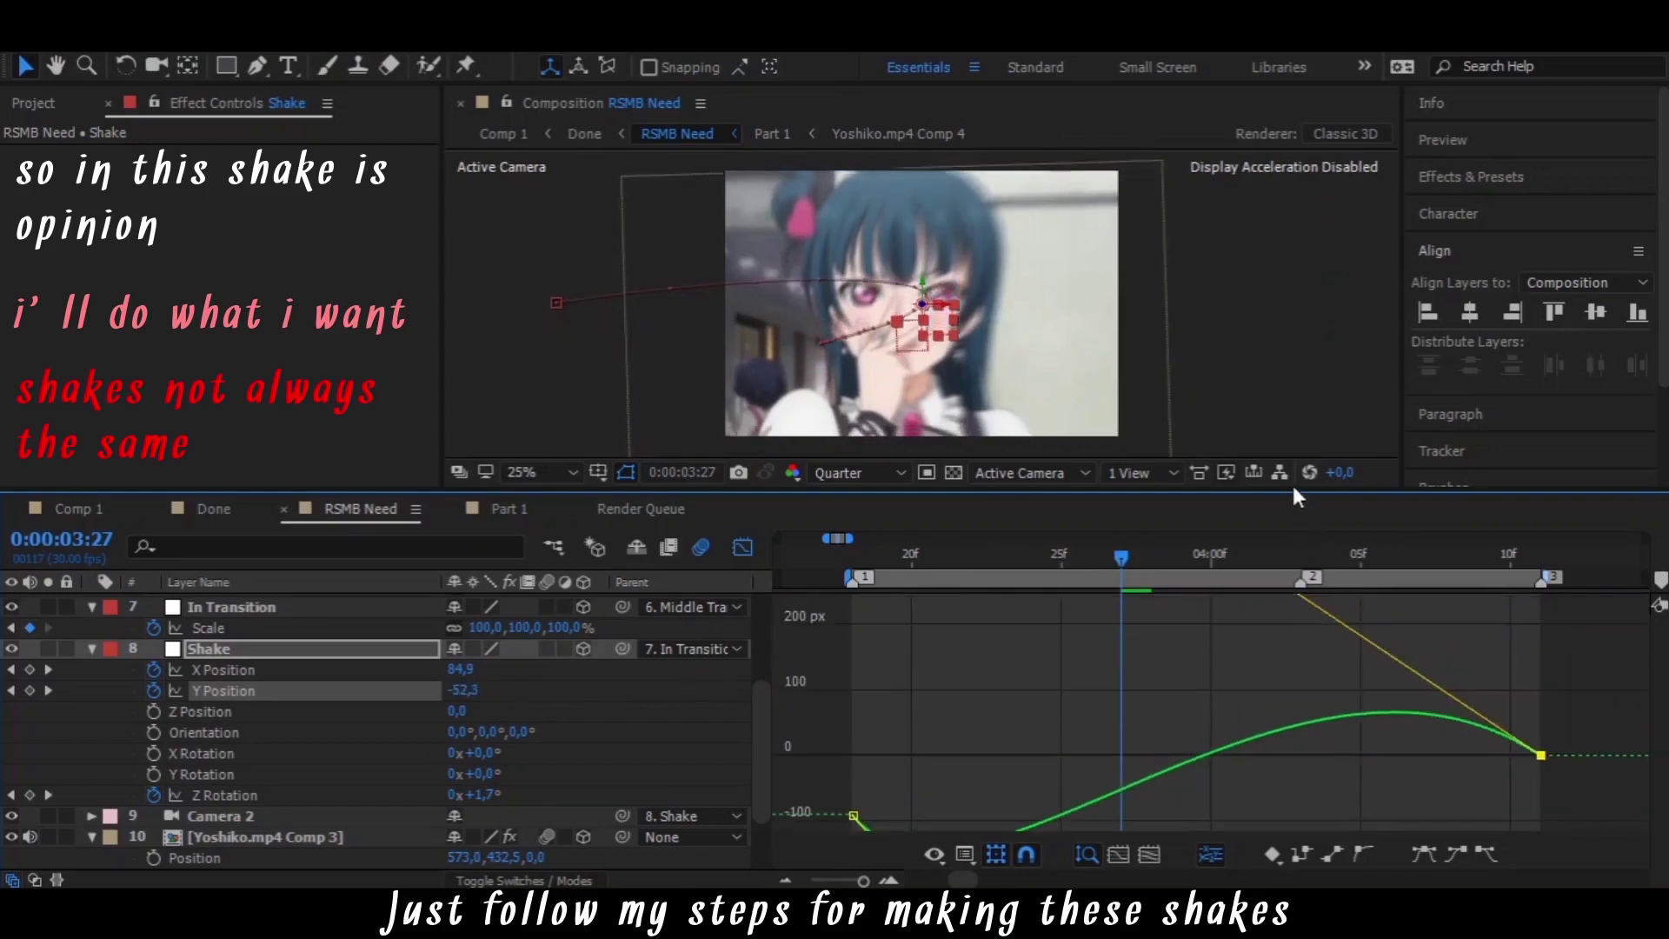
{"action": "left_click_drag", "start_coordinate": [1123, 555], "coordinate": [1241, 556]}
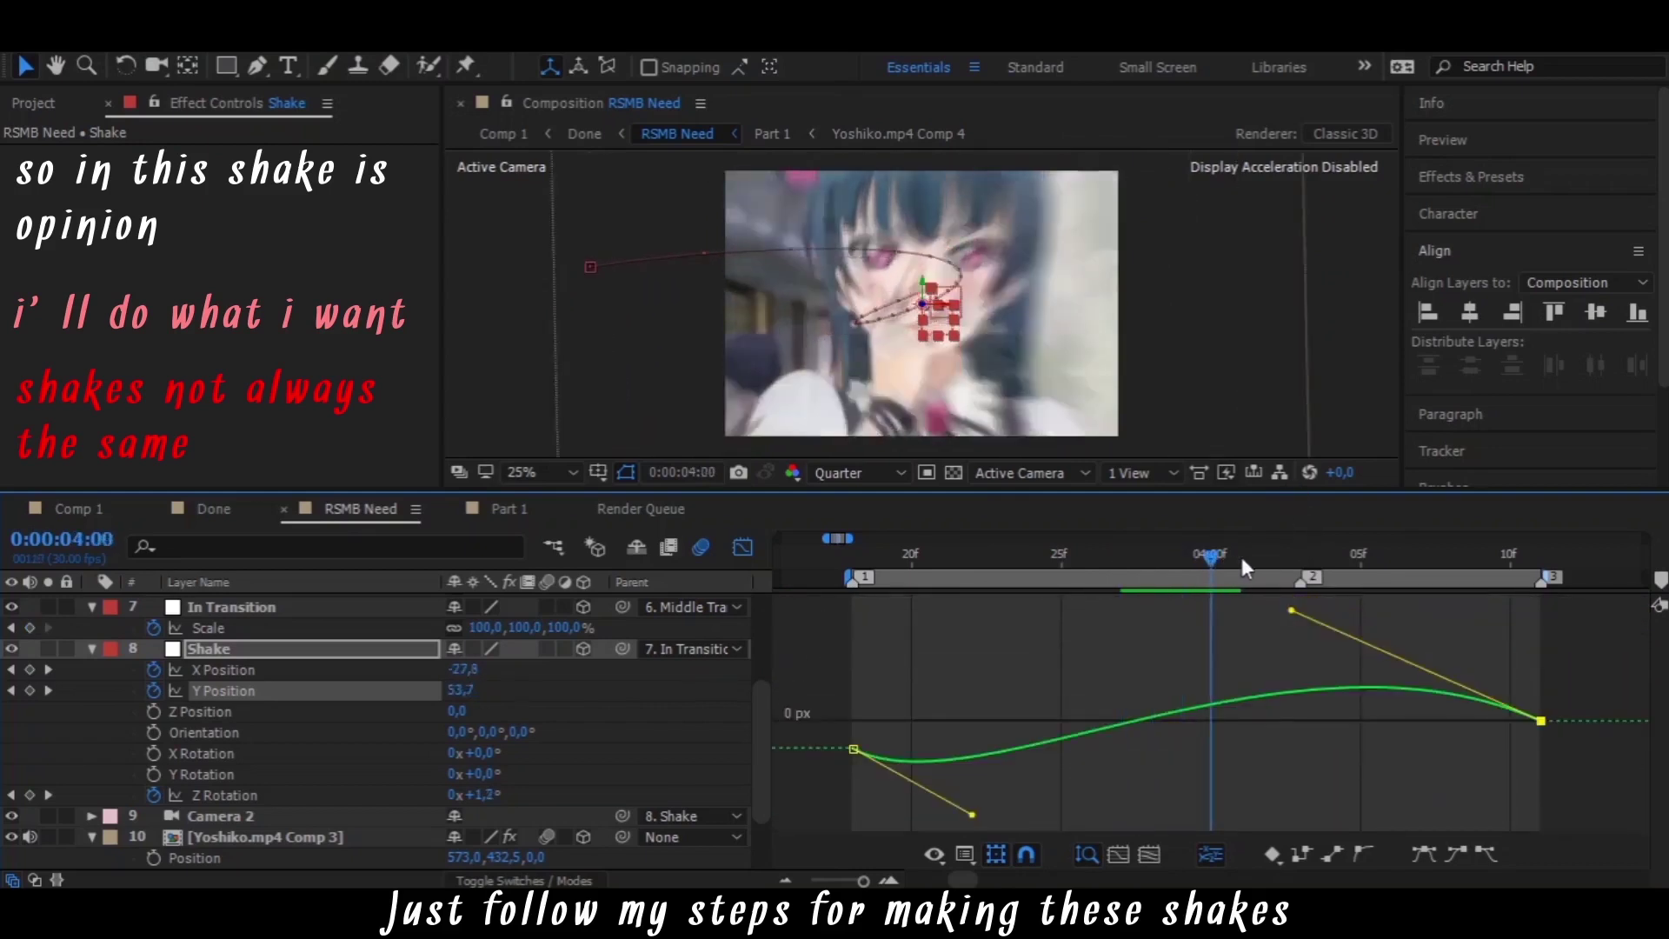
{"action": "key", "text": "space"}
{"action": "key", "text": "space"}
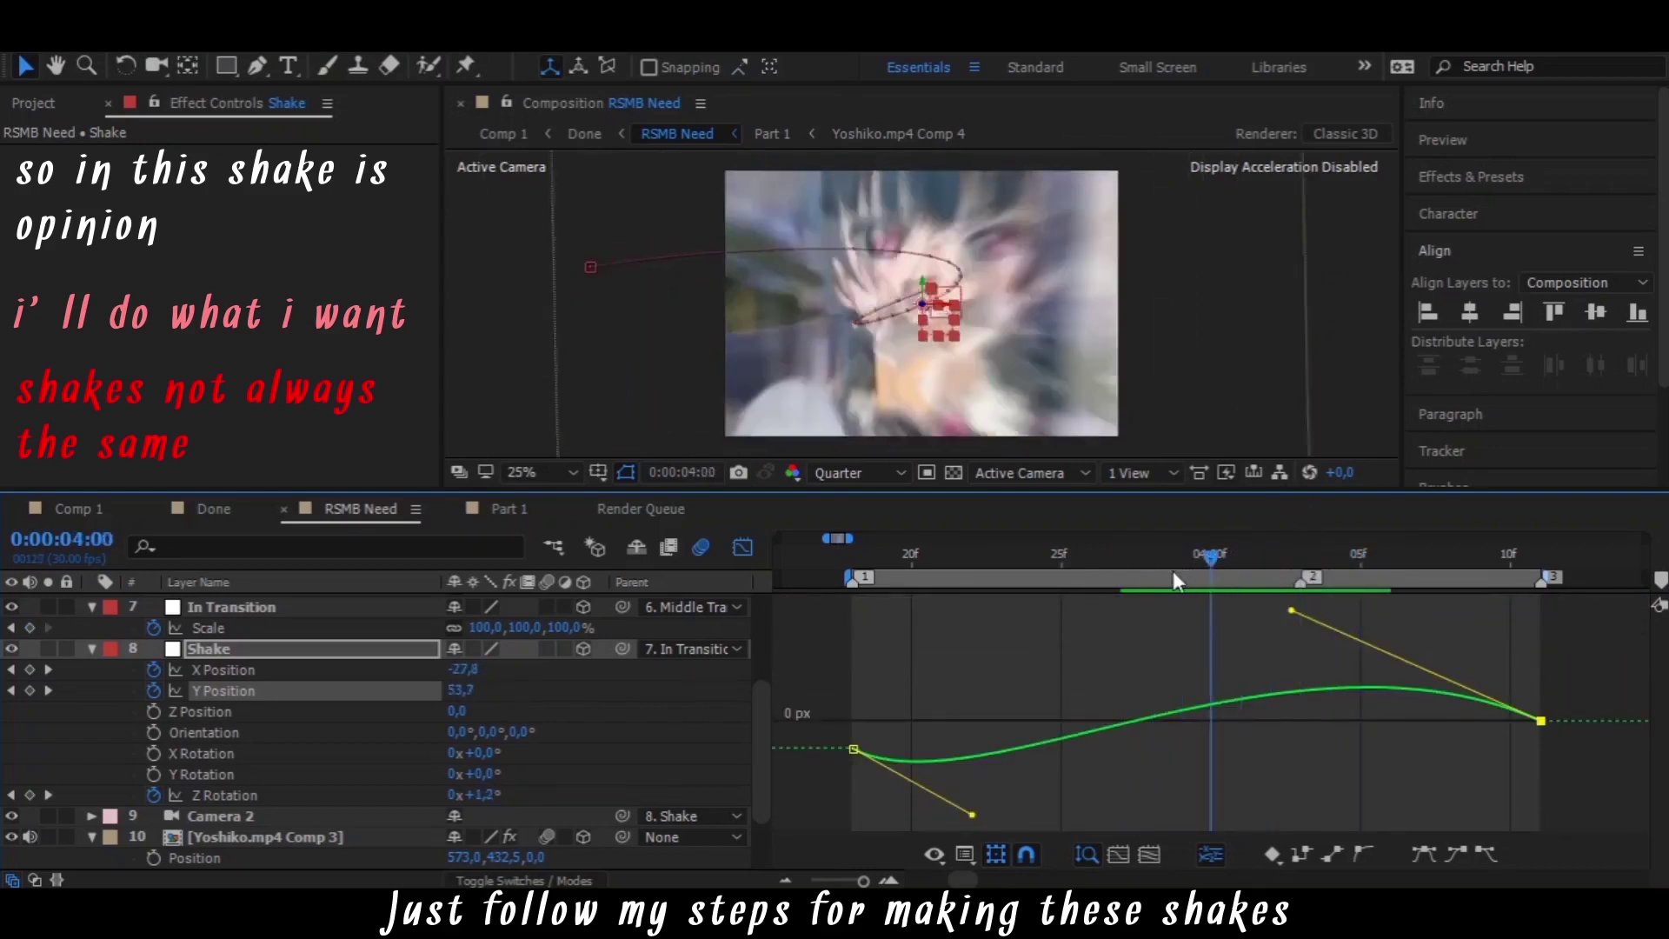
{"action": "key", "text": "Page_Up"}
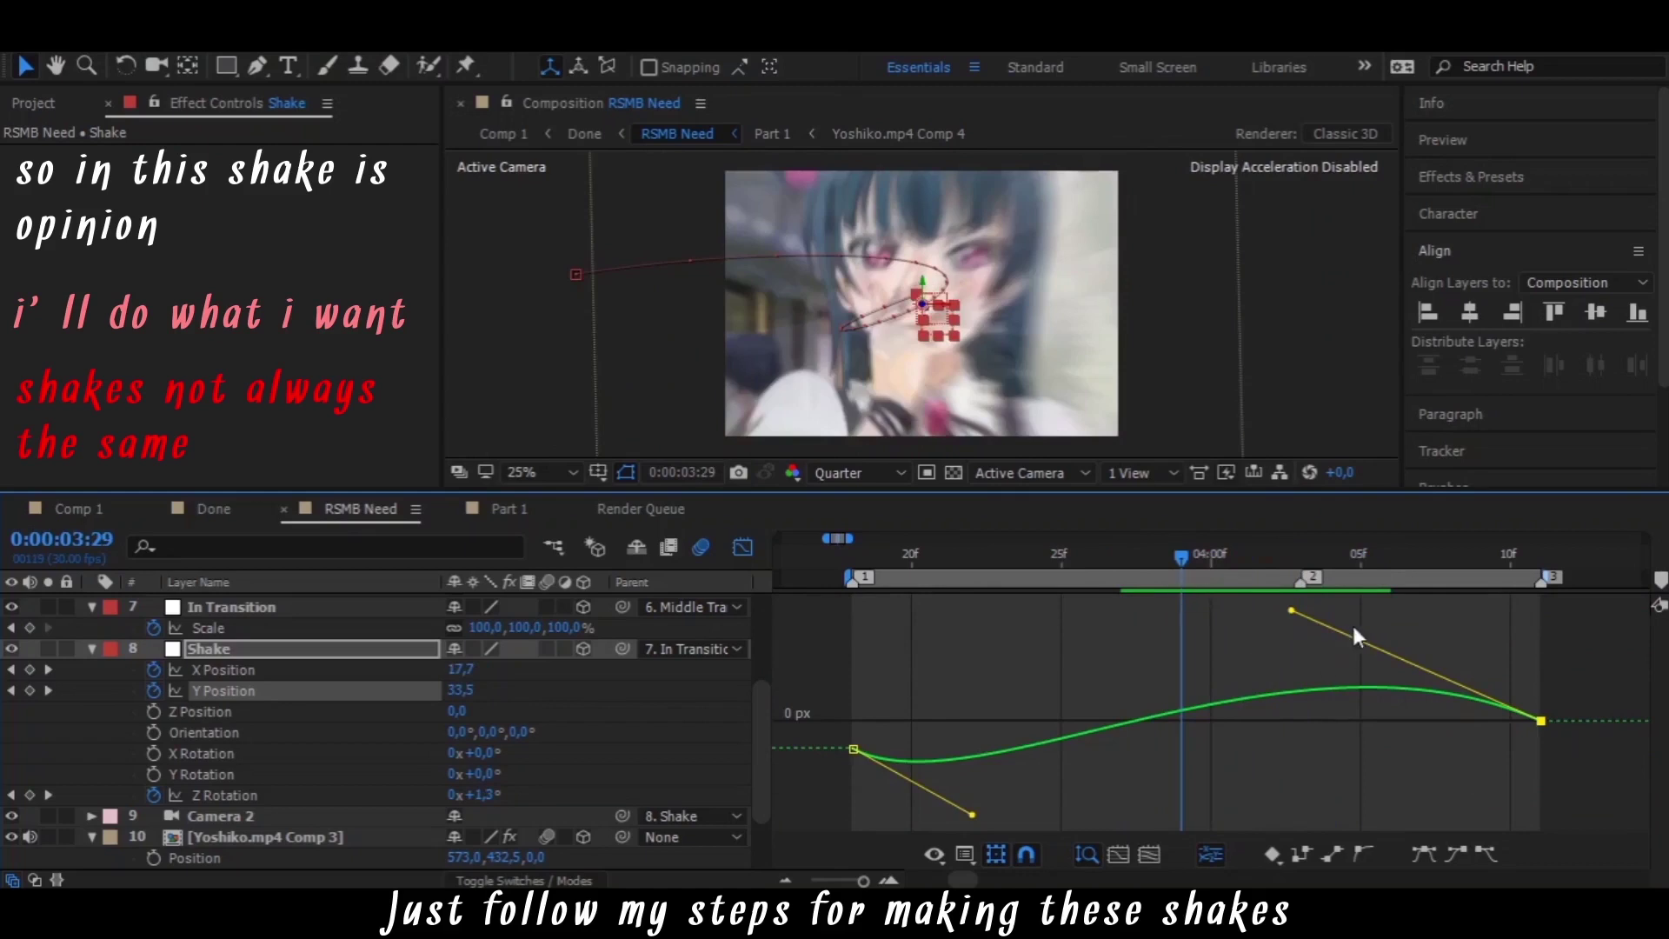
{"action": "left_click_drag", "start_coordinate": [1291, 610], "coordinate": [1281, 673]}
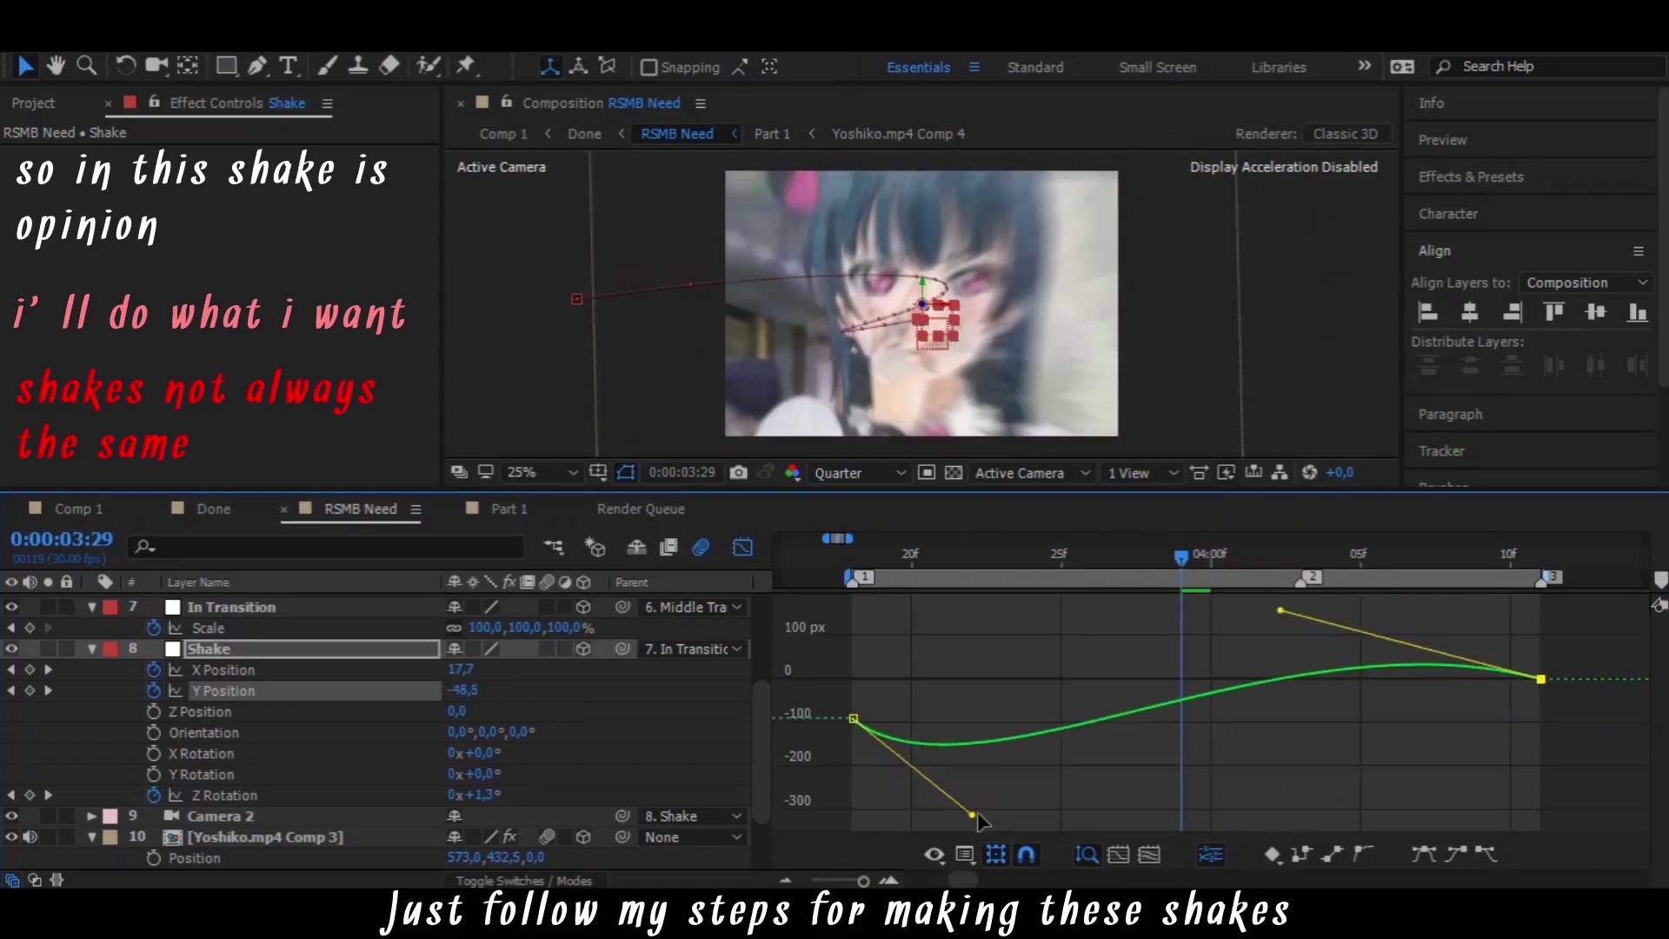
{"action": "left_click_drag", "start_coordinate": [972, 815], "coordinate": [979, 775]}
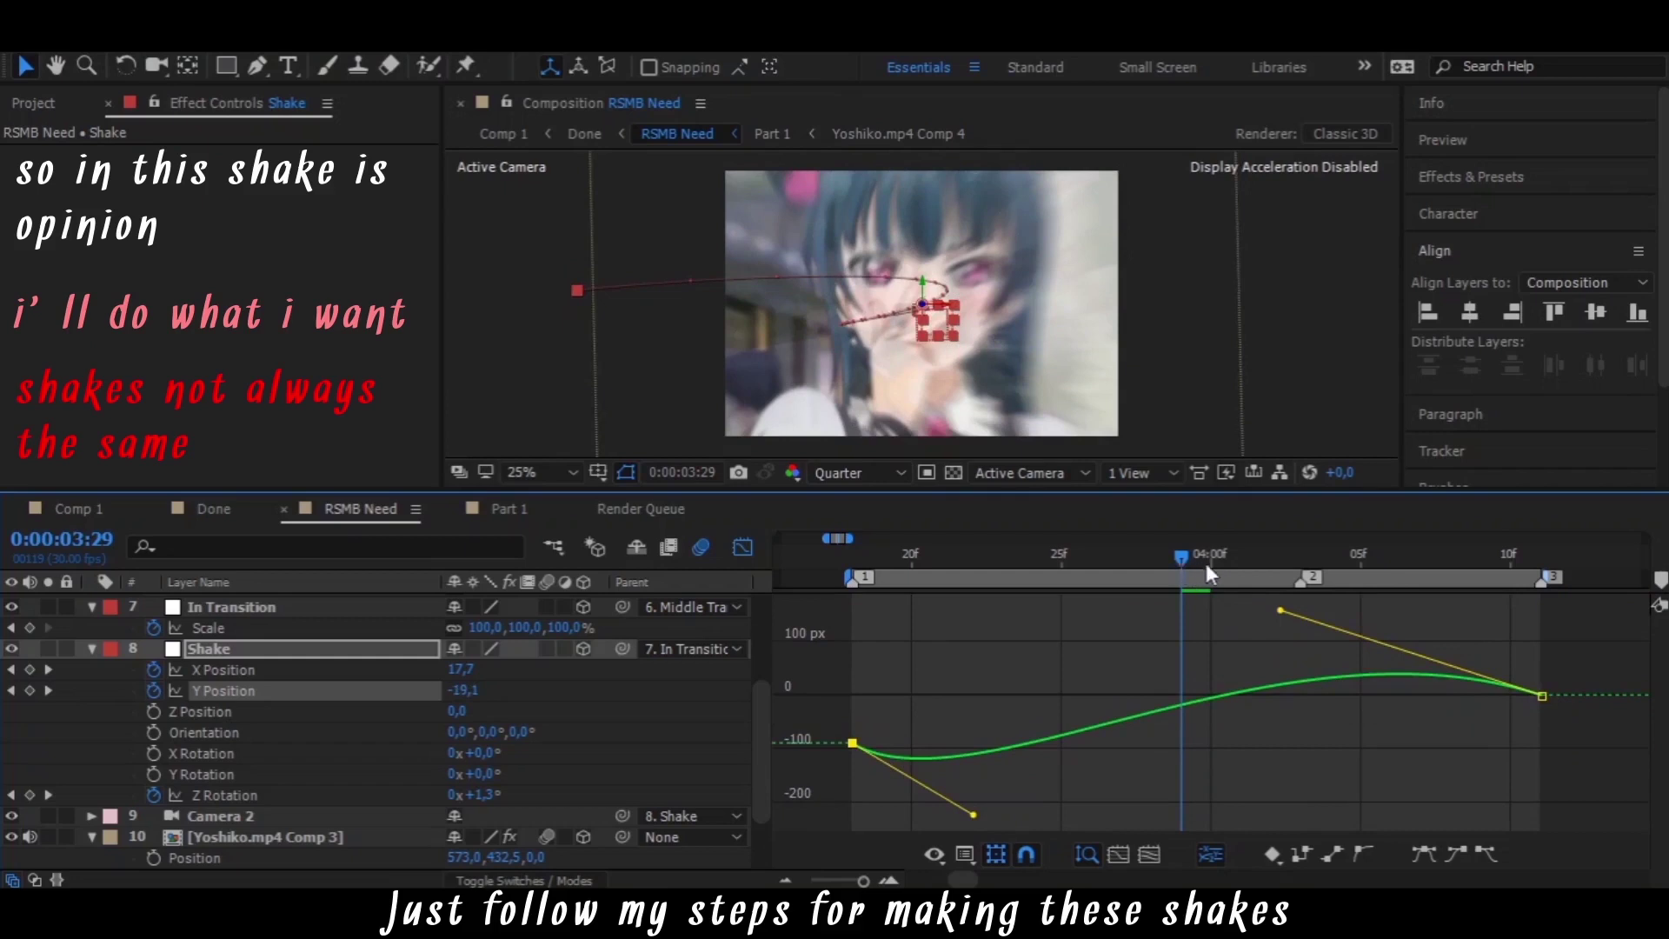
{"action": "key", "text": "space"}
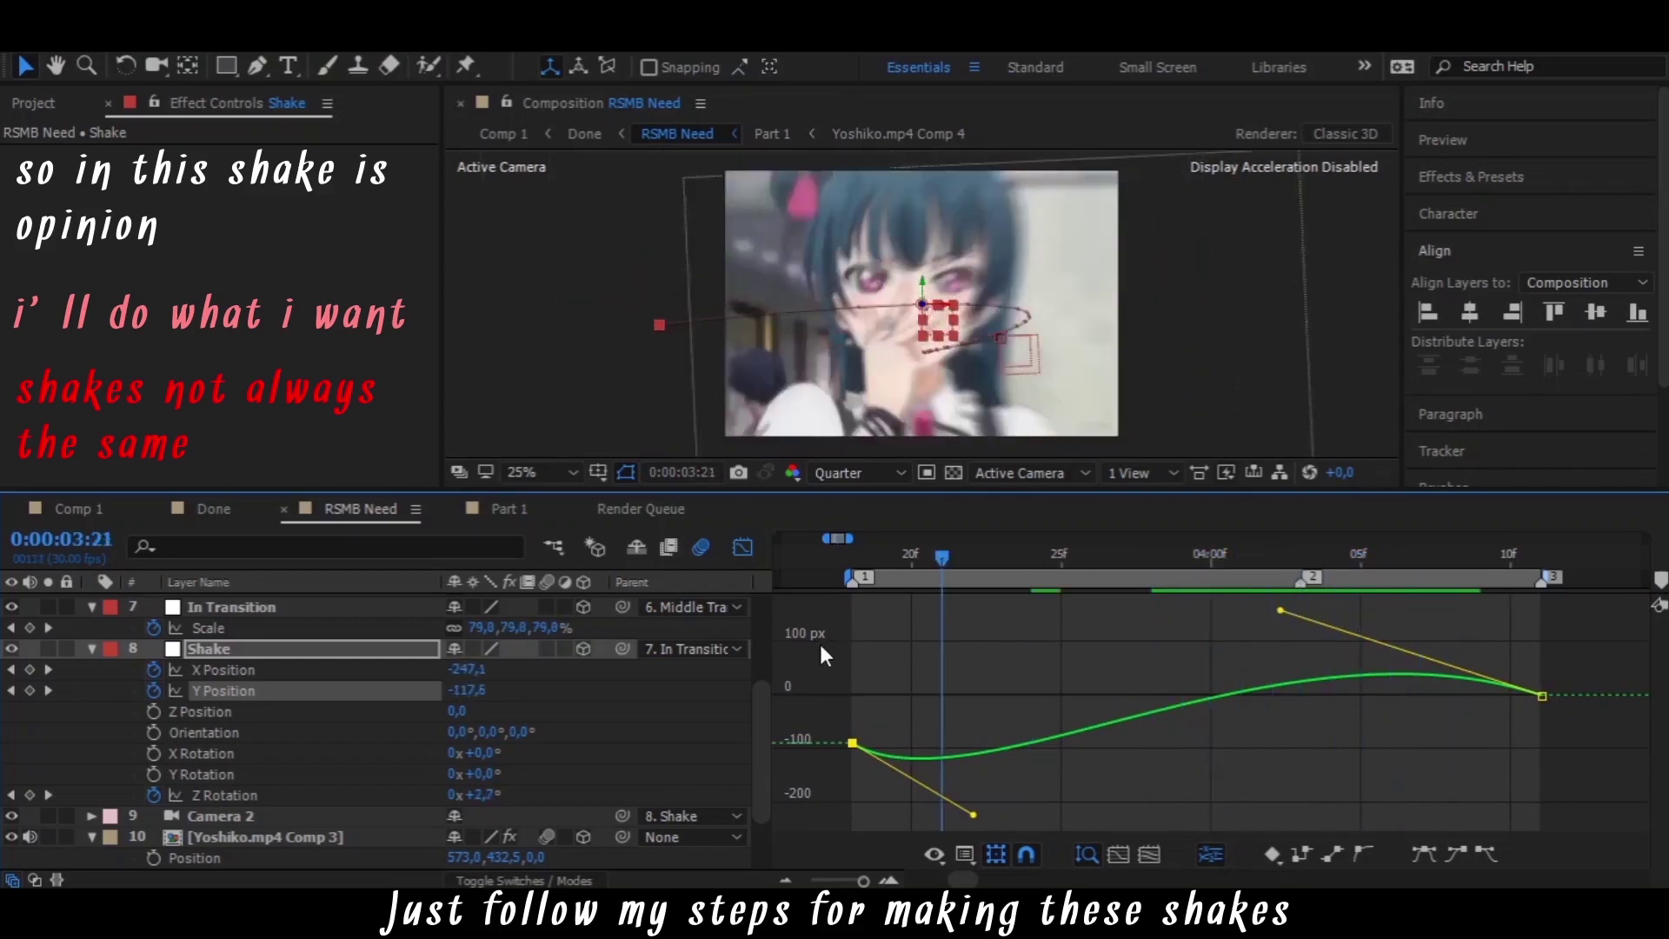
{"action": "left_click", "coordinate": [873, 557]}
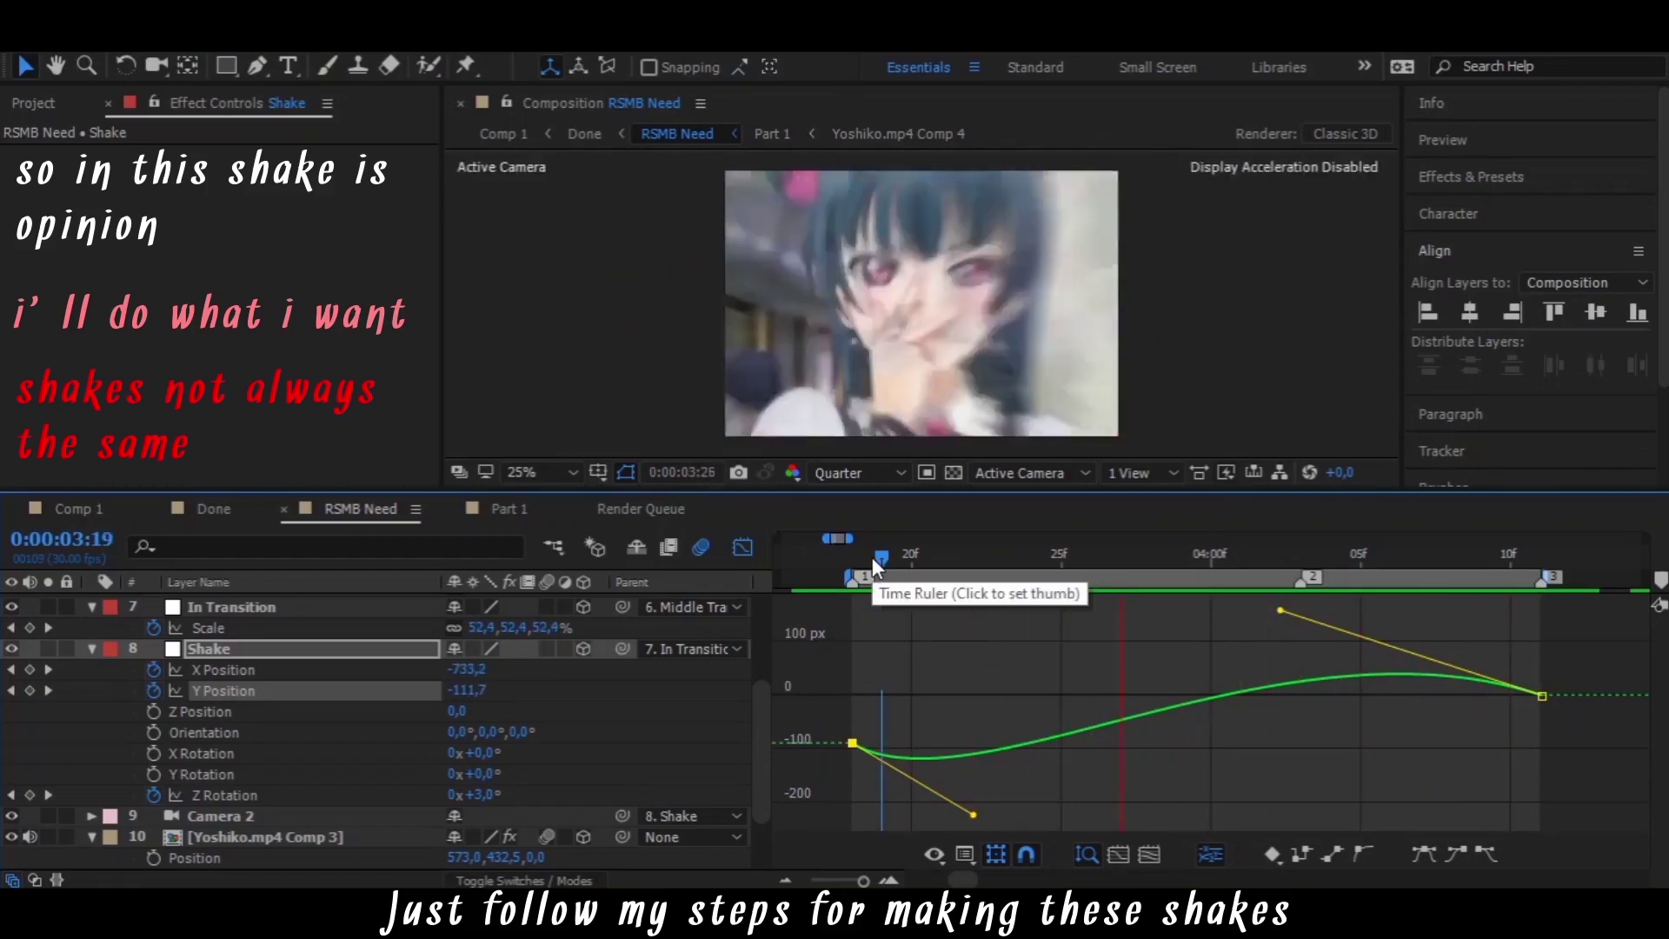
{"action": "key", "text": "space"}
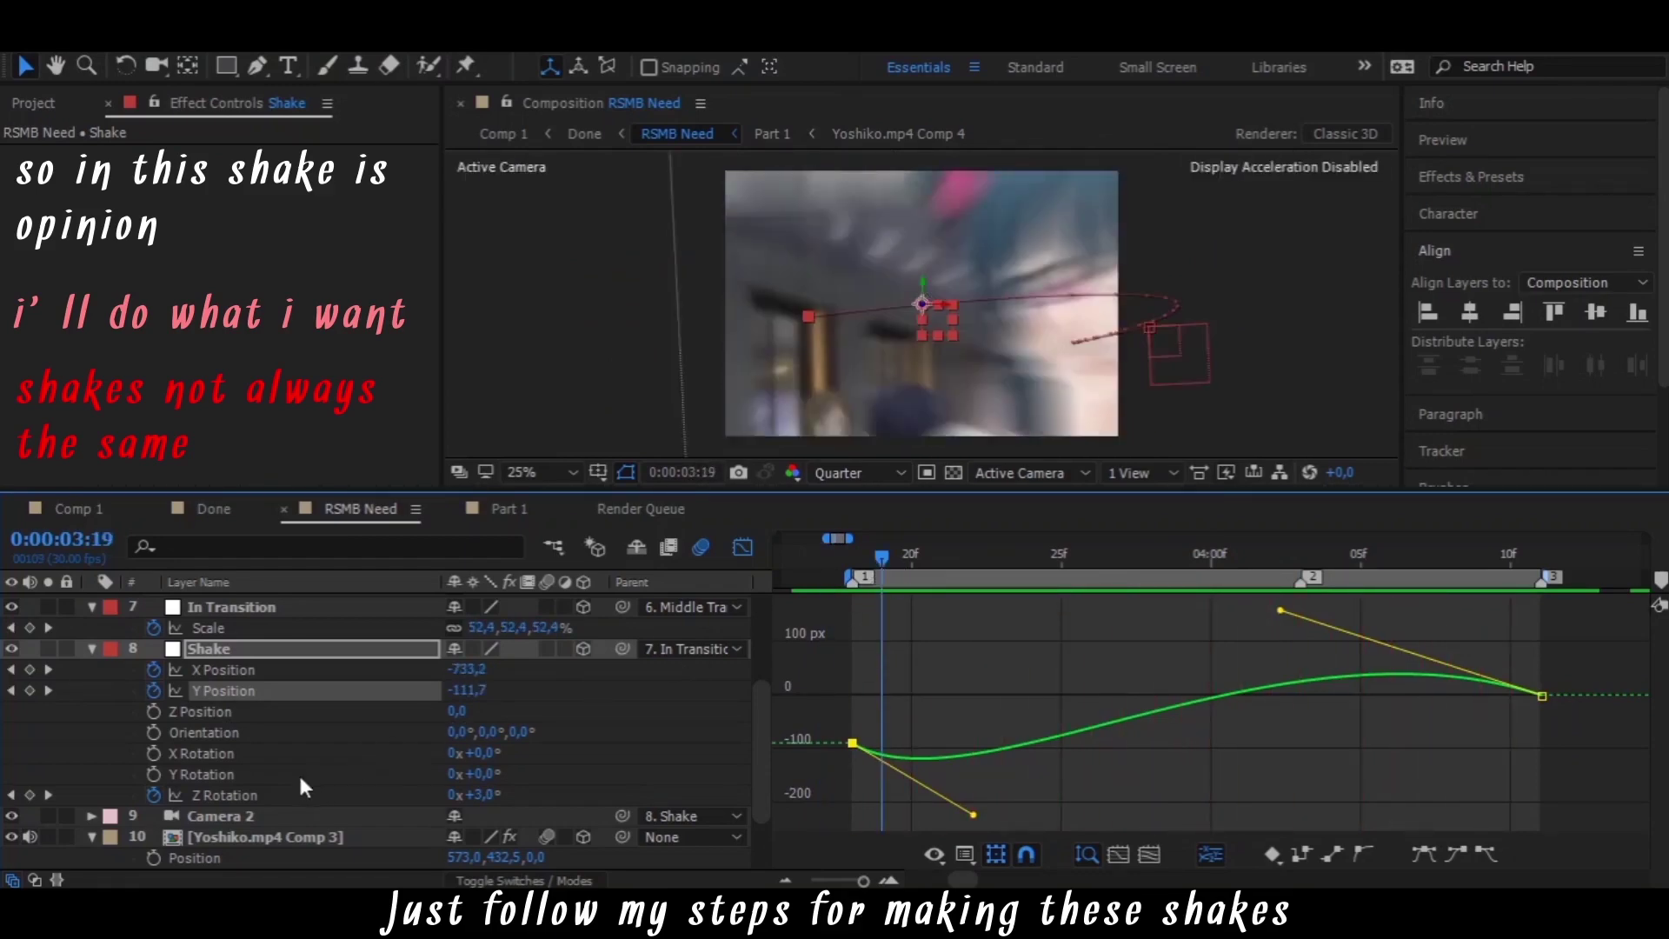
Stretch the first Z Rotation ease upward and pull the last keyframe's ease down, then preview
{"action": "left_click", "coordinate": [301, 789]}
{"action": "double_click", "coordinate": [865, 613]}
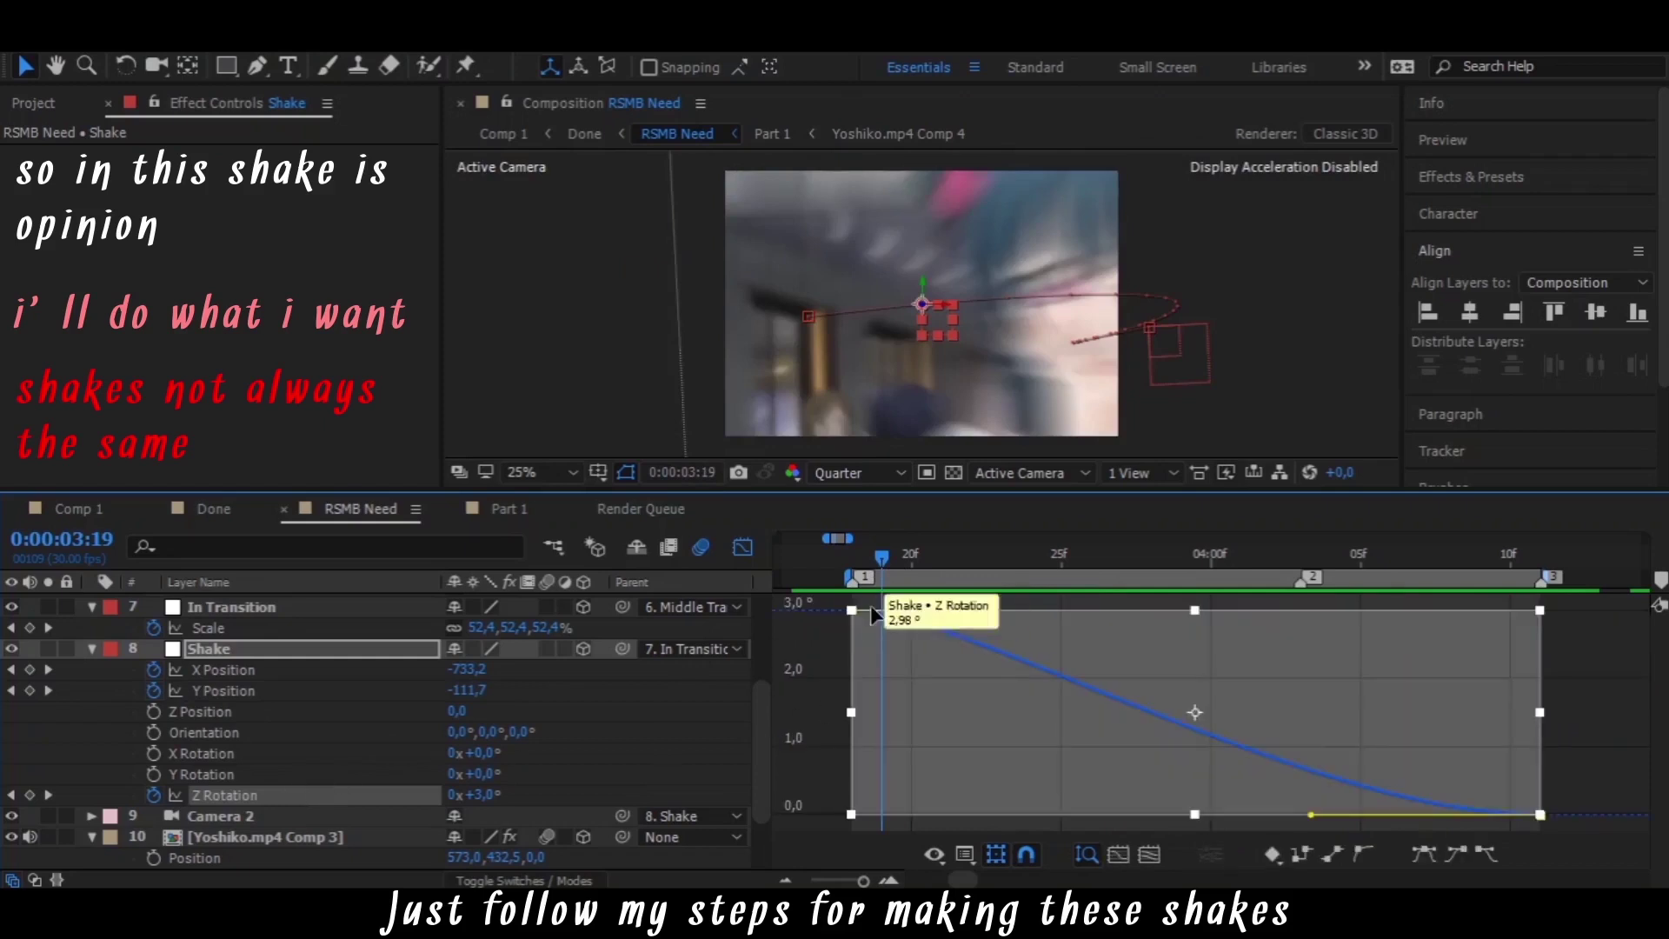
{"action": "left_click", "coordinate": [830, 624]}
{"action": "mouse_move", "coordinate": [967, 612]}
{"action": "left_mouse_down"}
{"action": "mouse_move", "coordinate": [952, 618]}
{"action": "mouse_move", "coordinate": [959, 570]}
{"action": "left_mouse_up"}
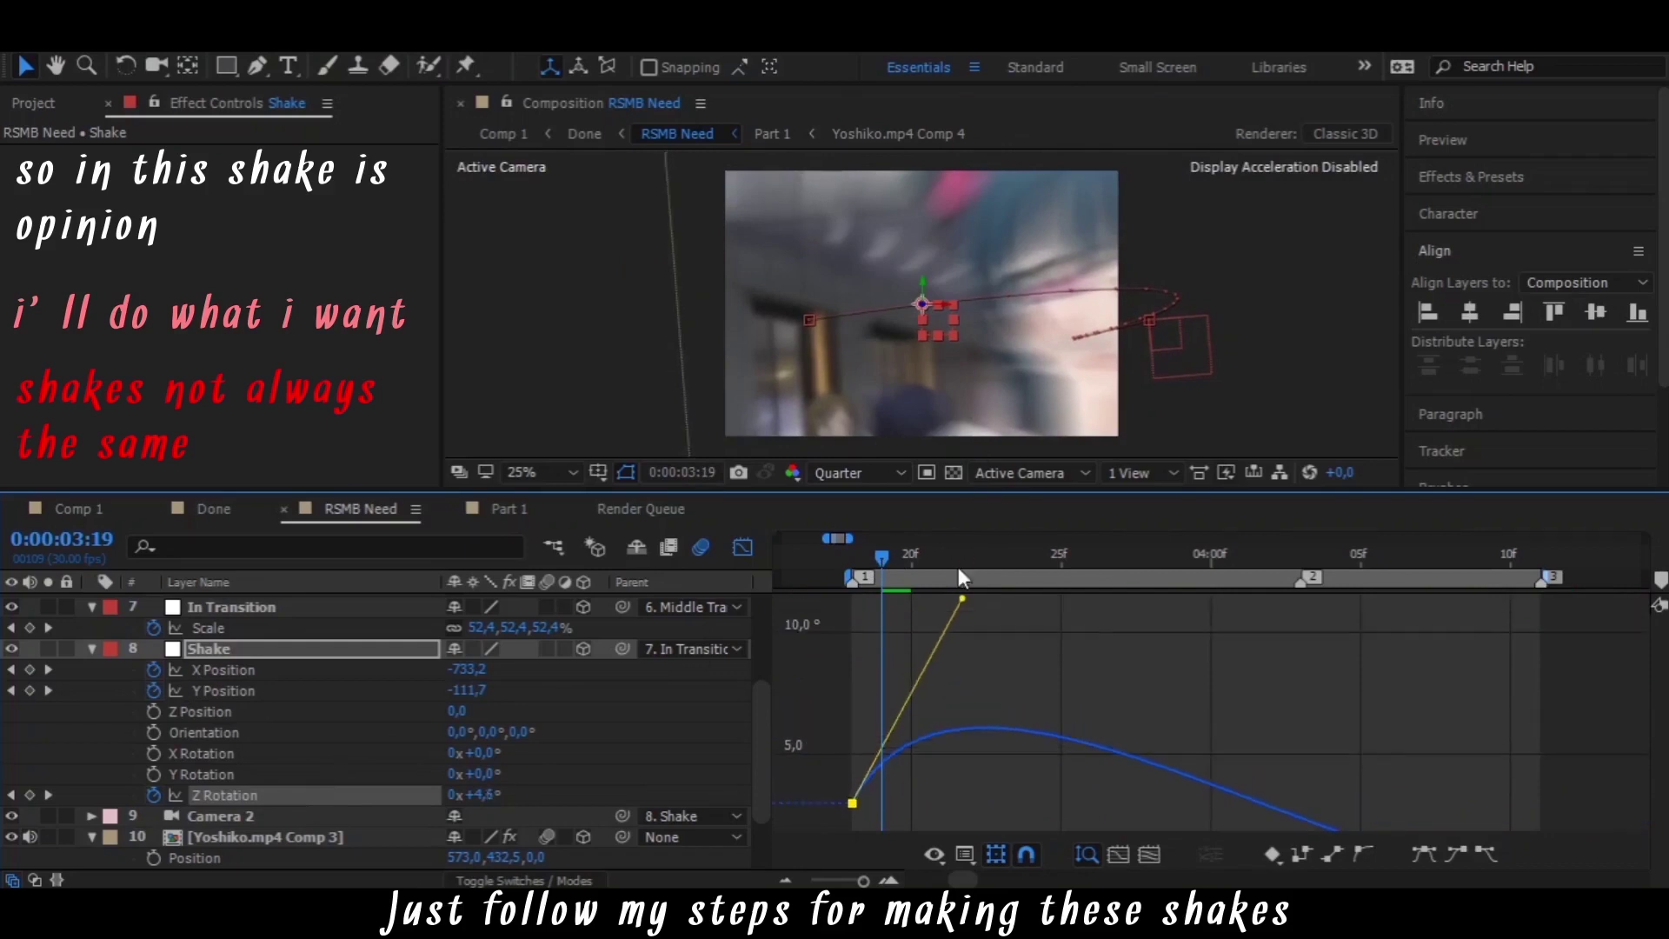
{"action": "mouse_move", "coordinate": [951, 636]}
{"action": "left_mouse_down"}
{"action": "mouse_move", "coordinate": [960, 544]}
{"action": "mouse_move", "coordinate": [961, 608]}
{"action": "left_mouse_up"}
{"action": "left_click", "coordinate": [1309, 815]}
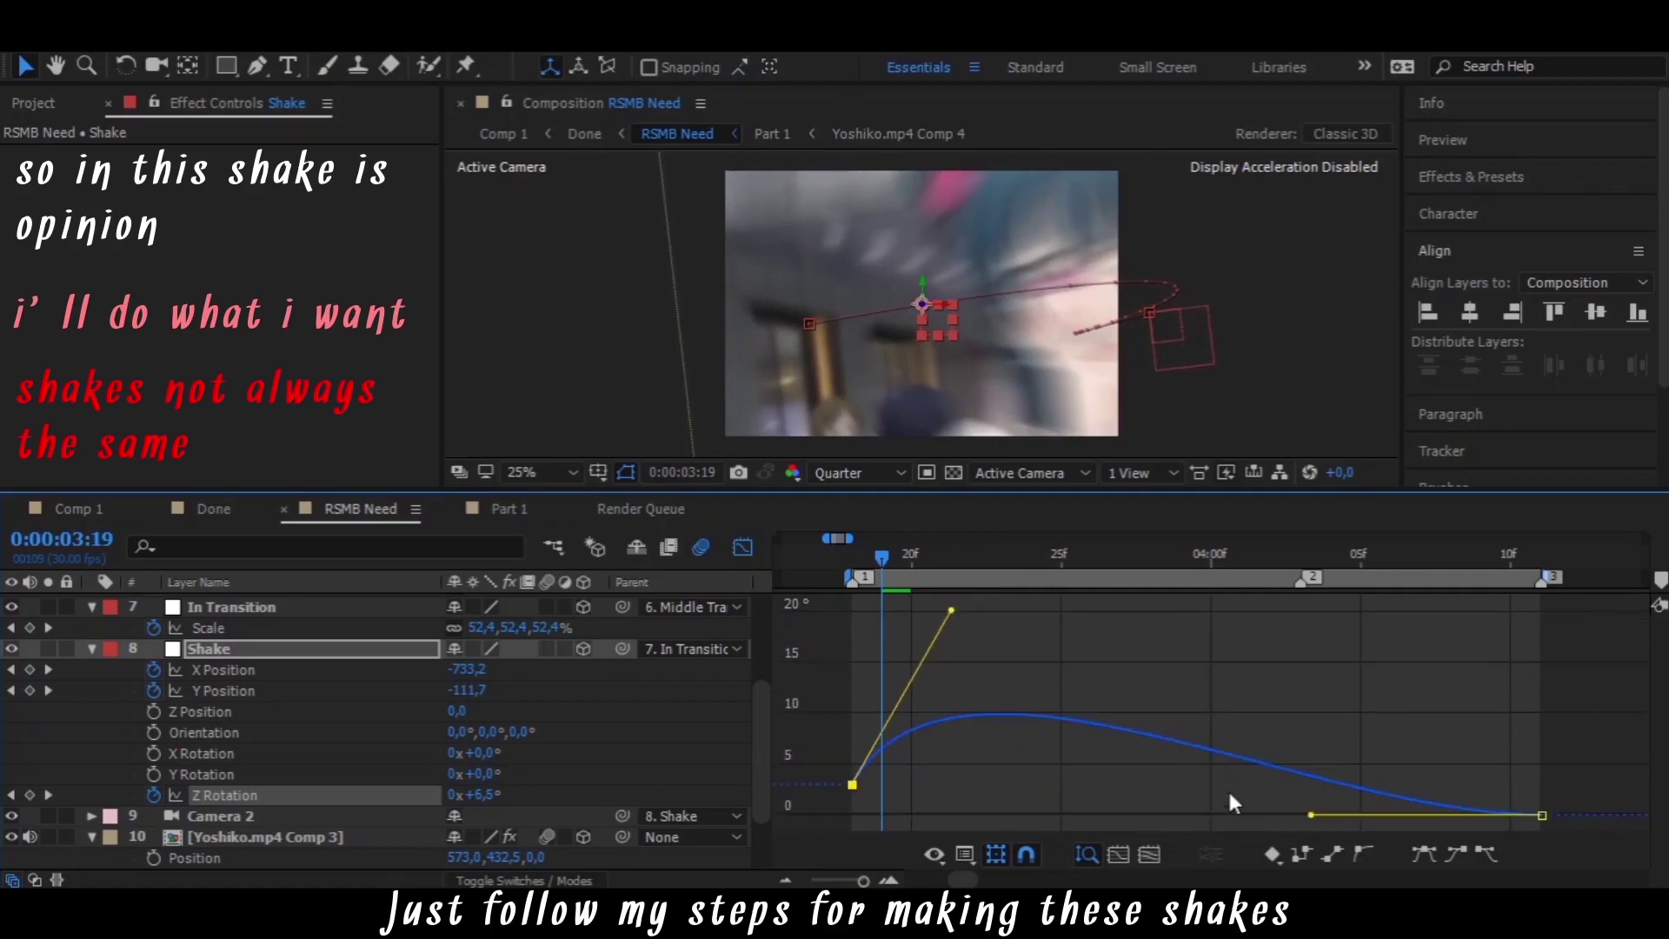
{"action": "left_click_drag", "start_coordinate": [1310, 819], "coordinate": [1317, 785]}
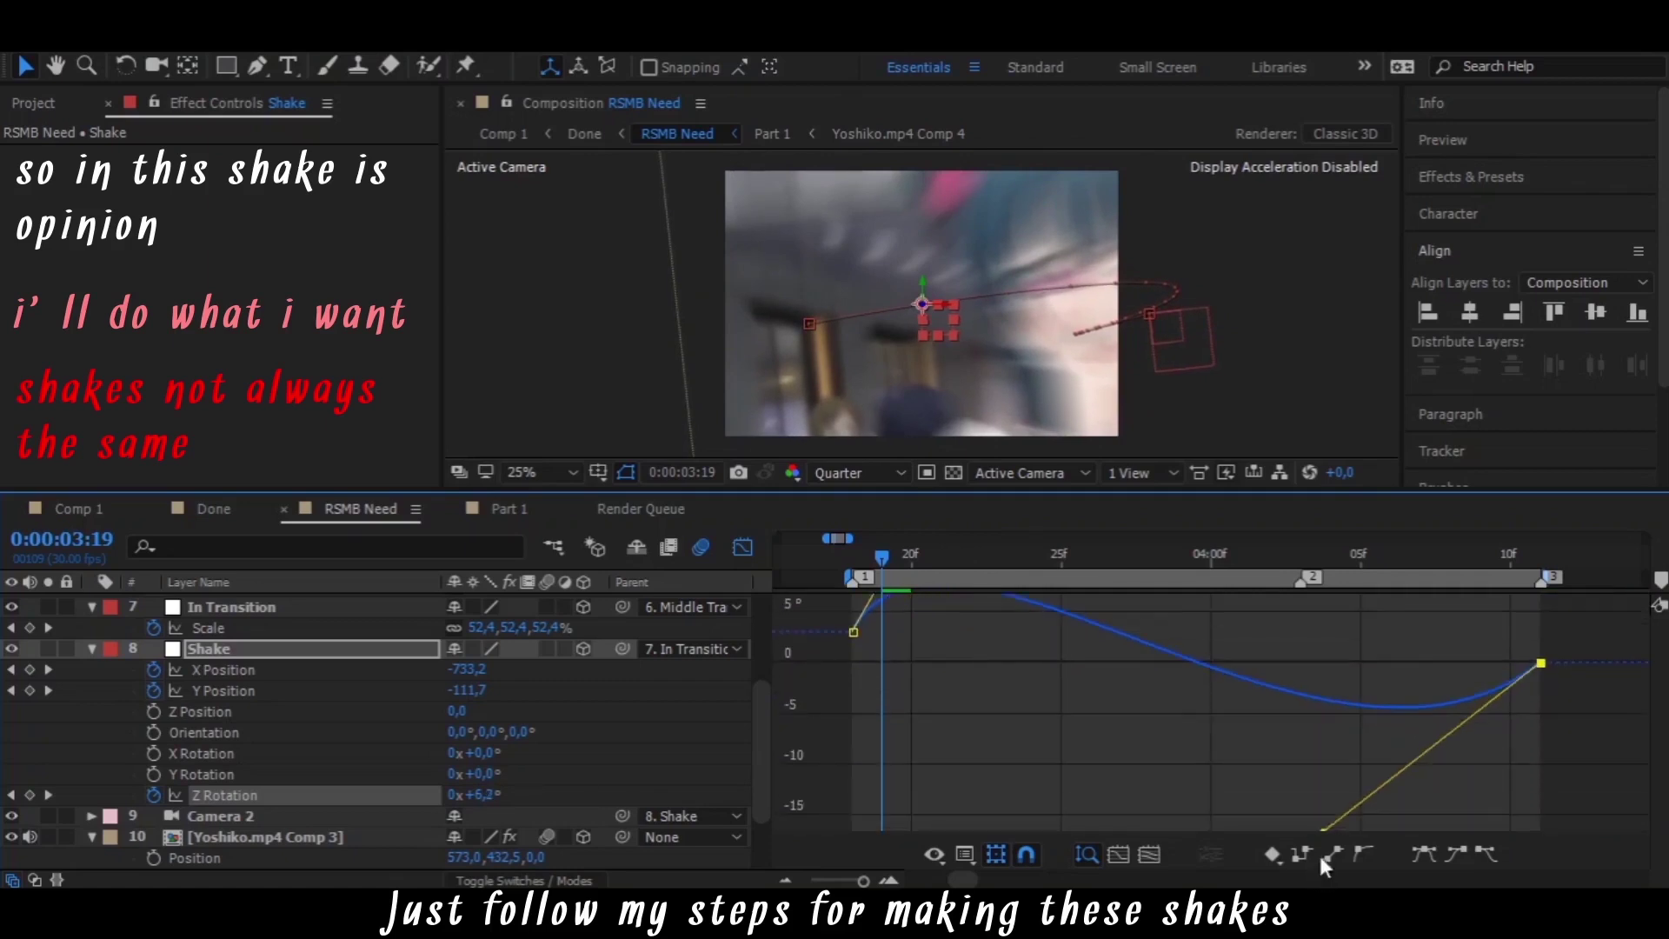
{"action": "left_click", "coordinate": [867, 553]}
{"action": "key", "text": "space"}
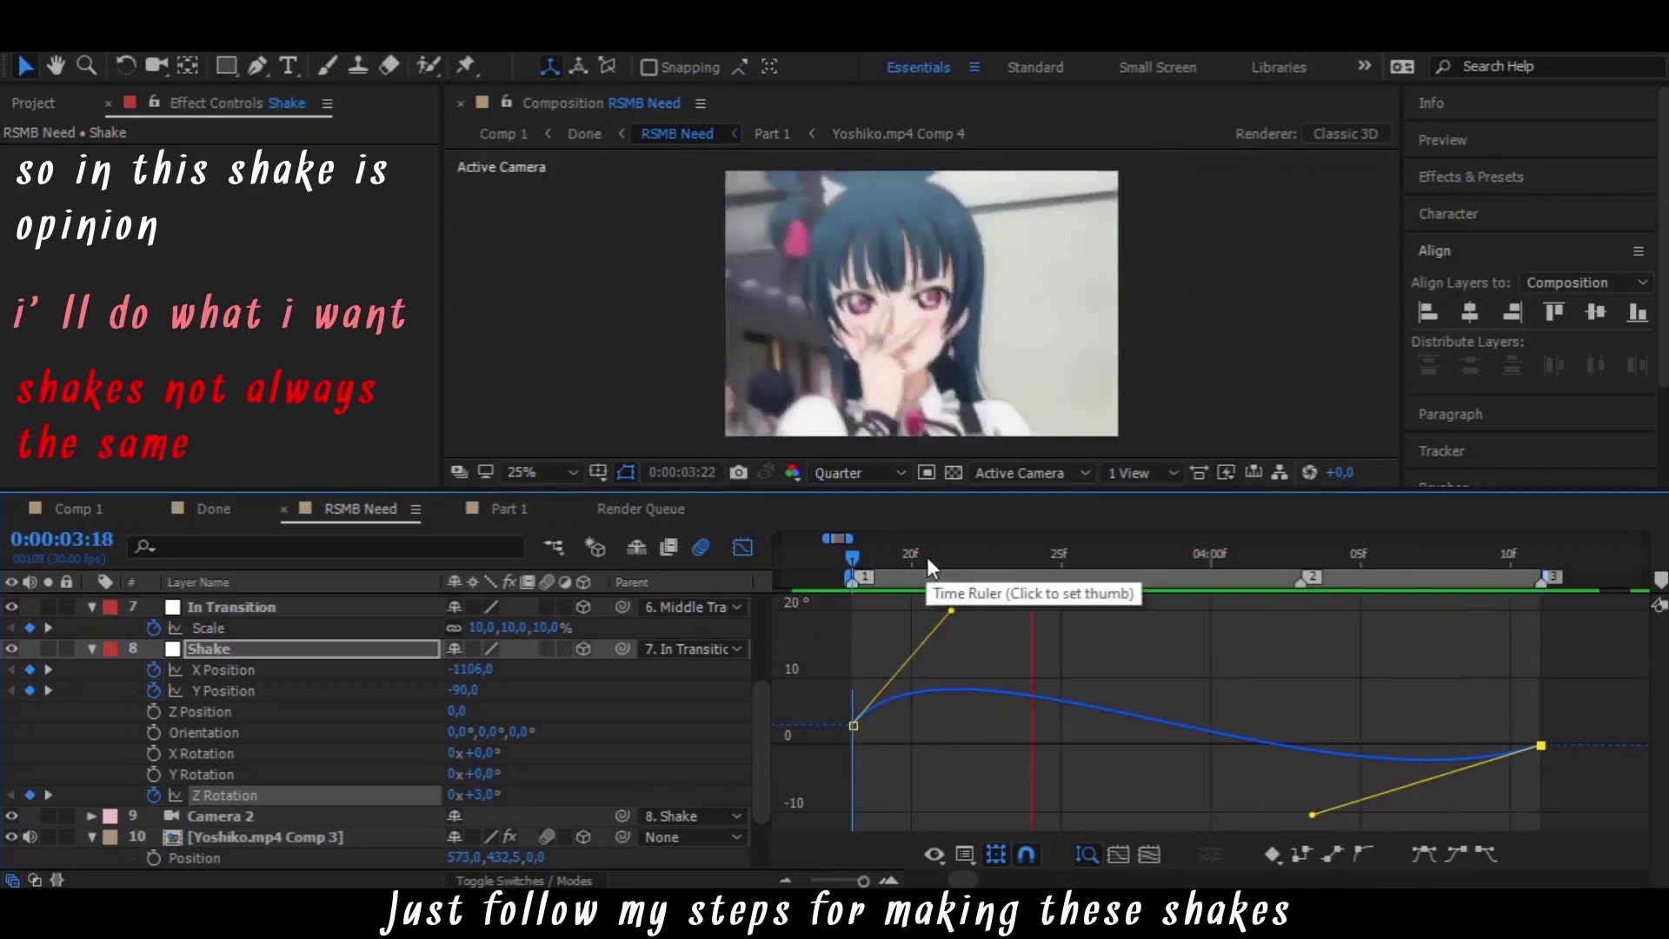
{"action": "key", "text": "space"}
Deepen the Z Rotation curve's dip below zero near the end of the shake and preview
{"action": "mouse_move", "coordinate": [938, 557]}
{"action": "left_mouse_down"}
{"action": "mouse_move", "coordinate": [1166, 565]}
{"action": "mouse_move", "coordinate": [889, 575]}
{"action": "mouse_move", "coordinate": [1197, 560]}
{"action": "mouse_move", "coordinate": [1449, 608]}
{"action": "left_mouse_up"}
{"action": "key", "text": "space"}
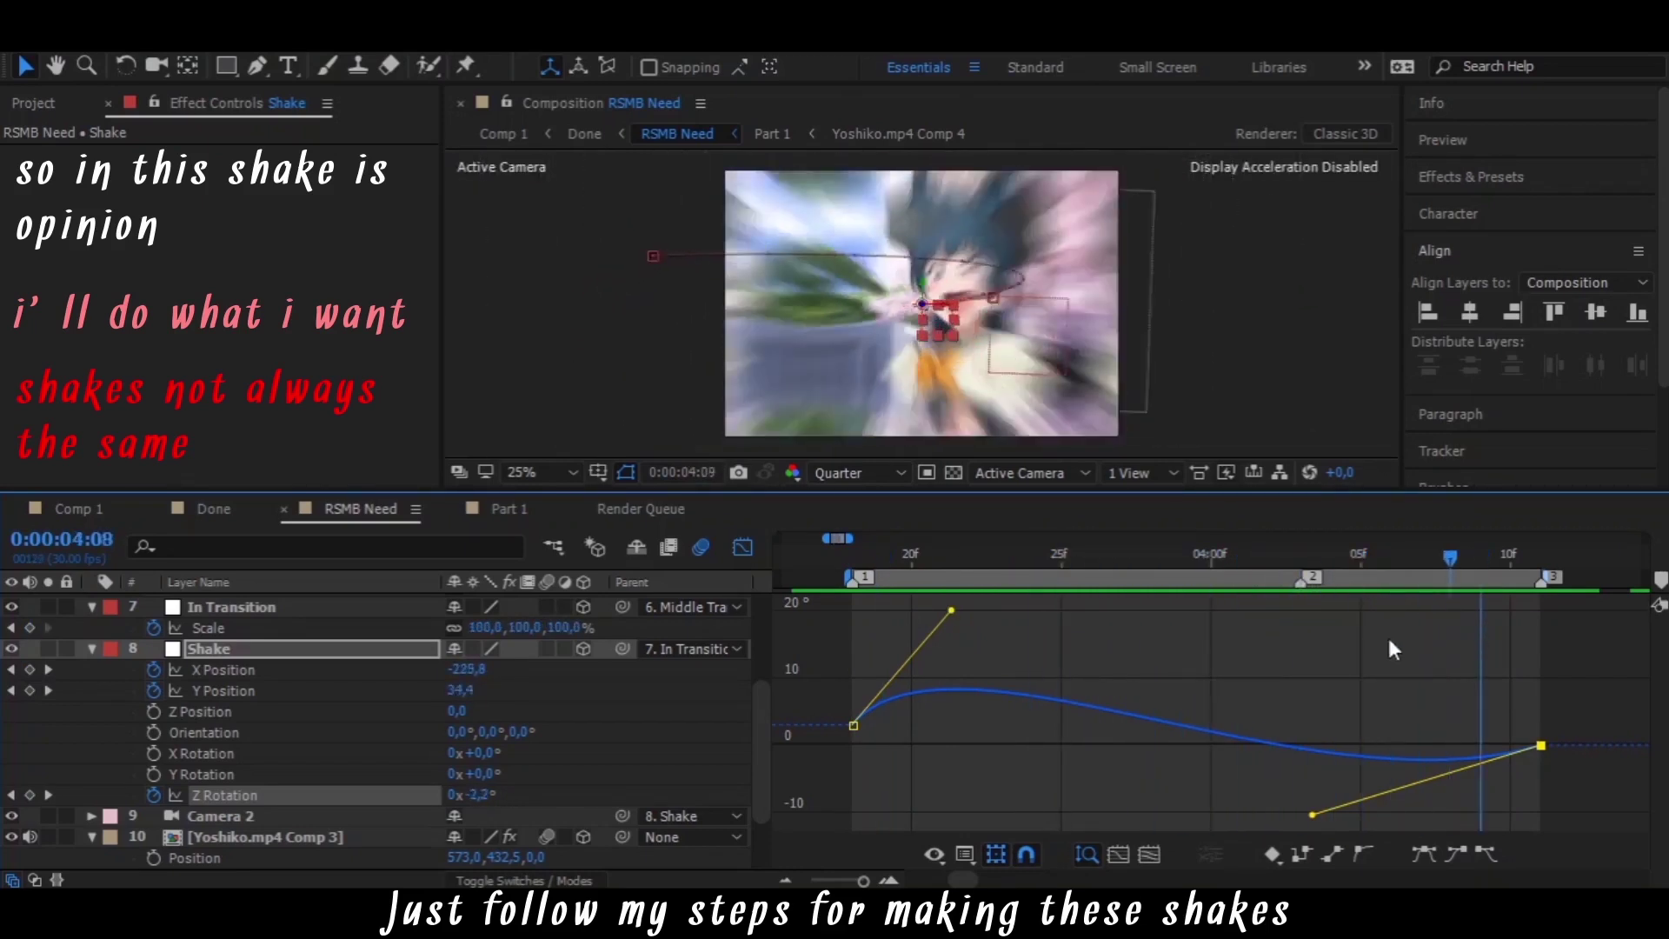
{"action": "key", "text": "Page_Up"}
{"action": "key", "text": "Page_Up"}
{"action": "key", "text": "Page_Up"}
{"action": "mouse_move", "coordinate": [1315, 818]}
{"action": "left_mouse_down"}
{"action": "mouse_move", "coordinate": [1316, 848]}
{"action": "mouse_move", "coordinate": [1316, 784]}
{"action": "left_mouse_up"}
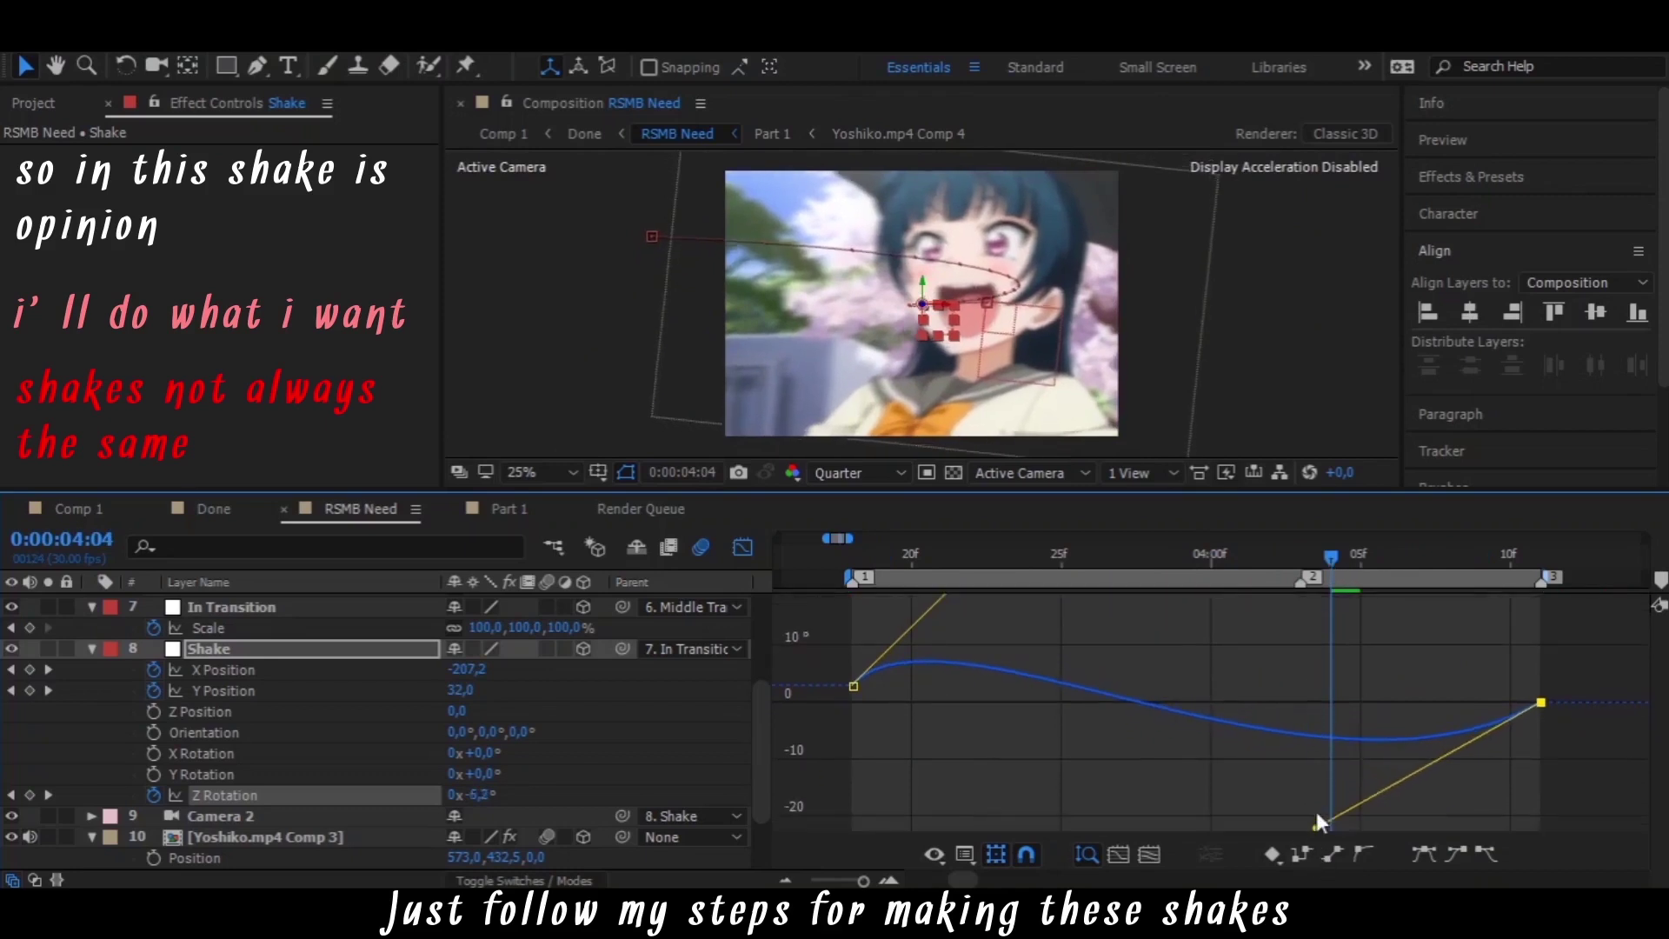
{"action": "left_click_drag", "start_coordinate": [1342, 561], "coordinate": [1301, 587]}
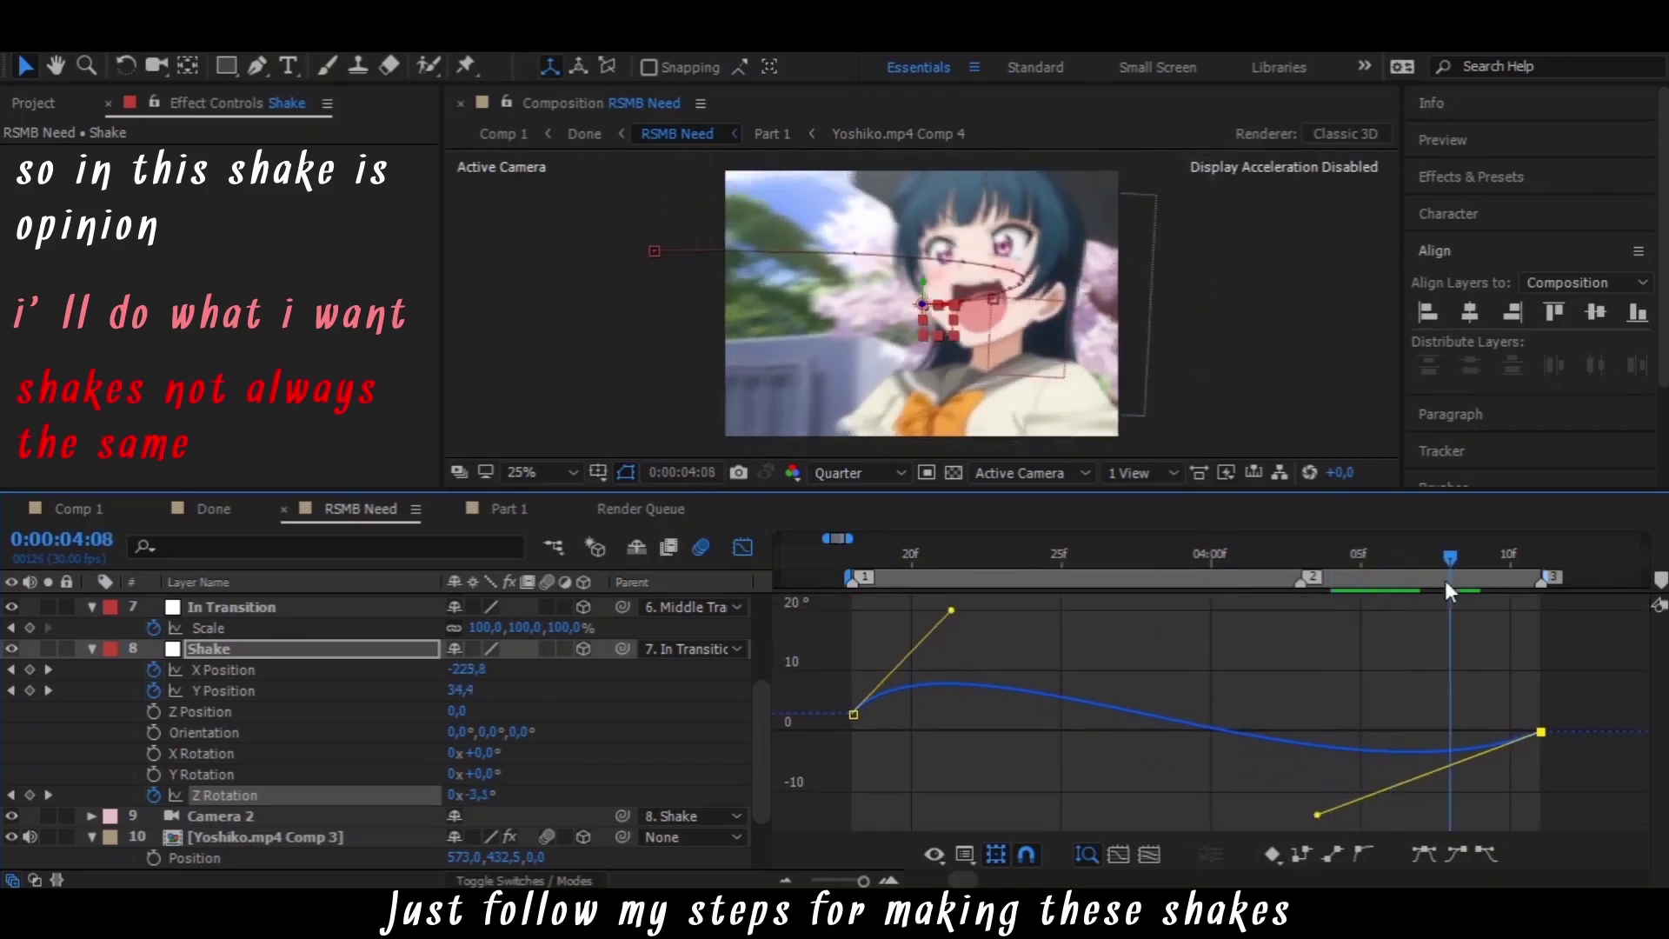
{"action": "key", "text": "space"}
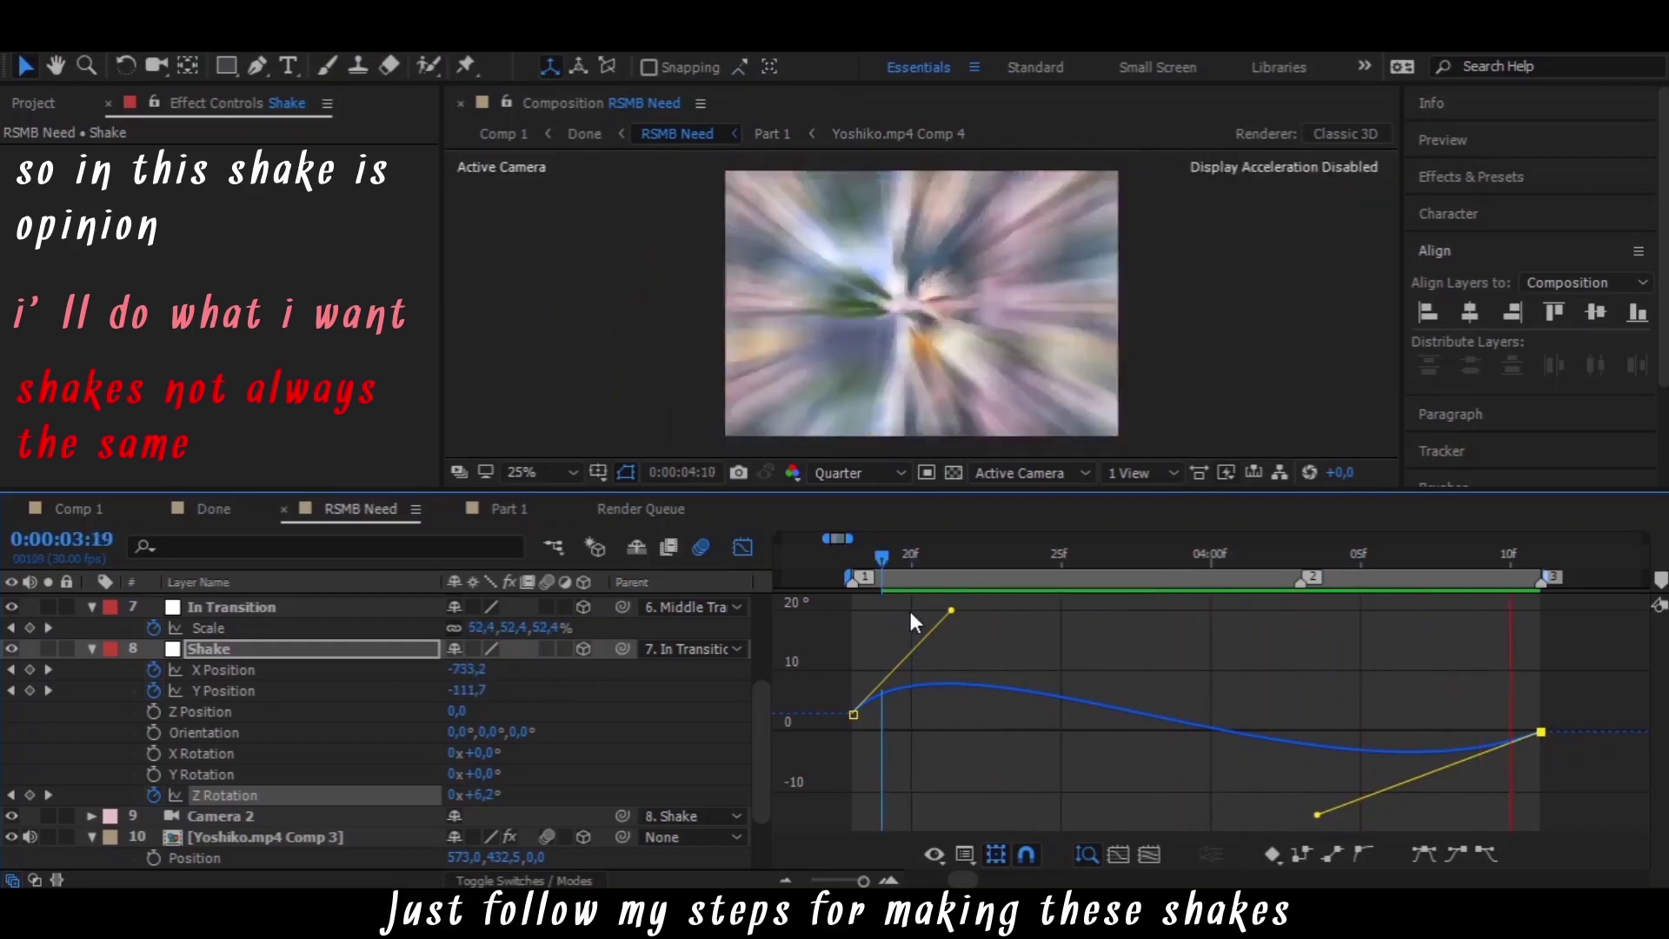
Lengthen the first Z Rotation ease and soften the final dip, previewing the rotation
{"action": "left_click_drag", "start_coordinate": [952, 611], "coordinate": [1047, 610]}
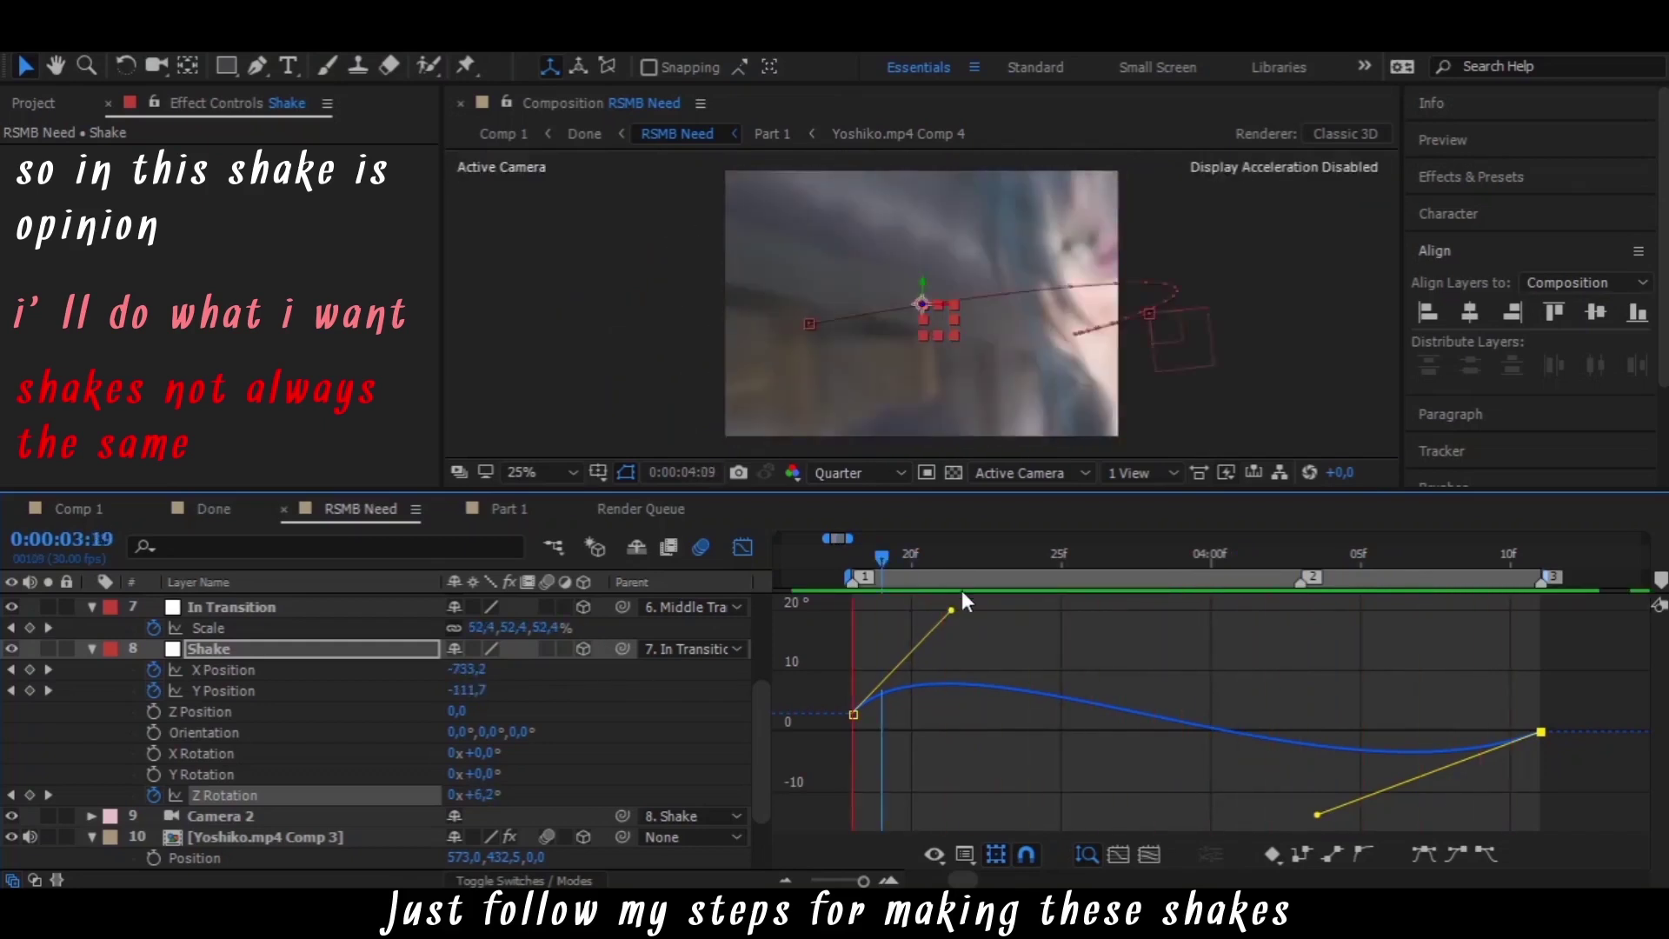
{"action": "key", "text": "space"}
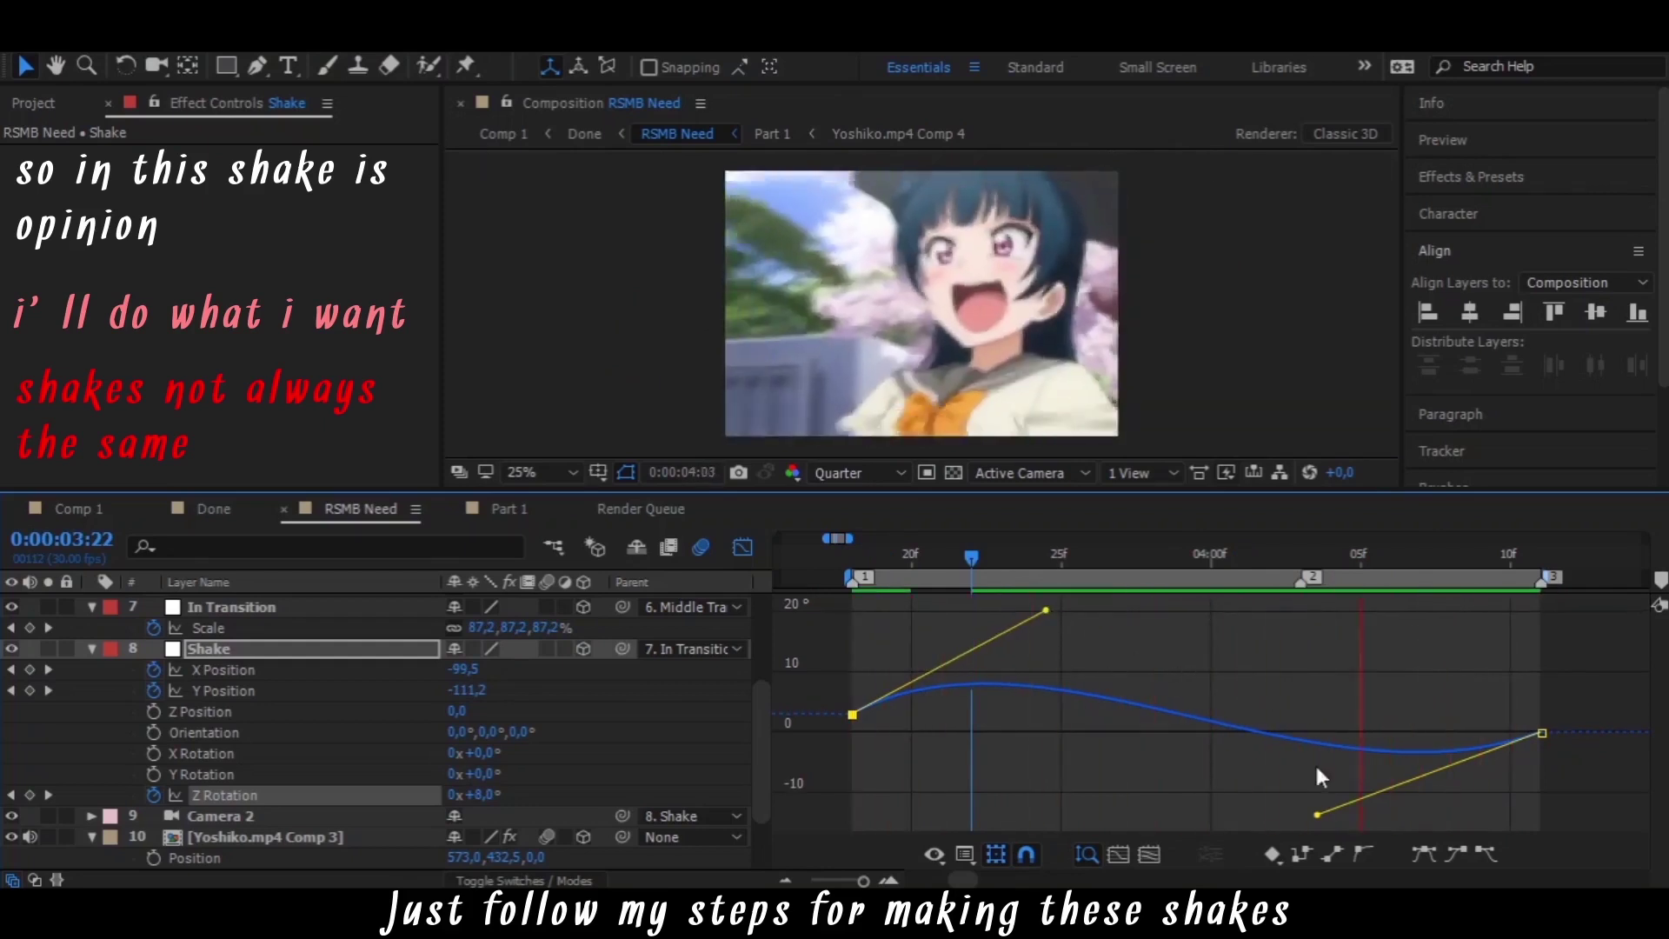
{"action": "key", "text": "space"}
{"action": "left_click_drag", "start_coordinate": [1317, 817], "coordinate": [1351, 815]}
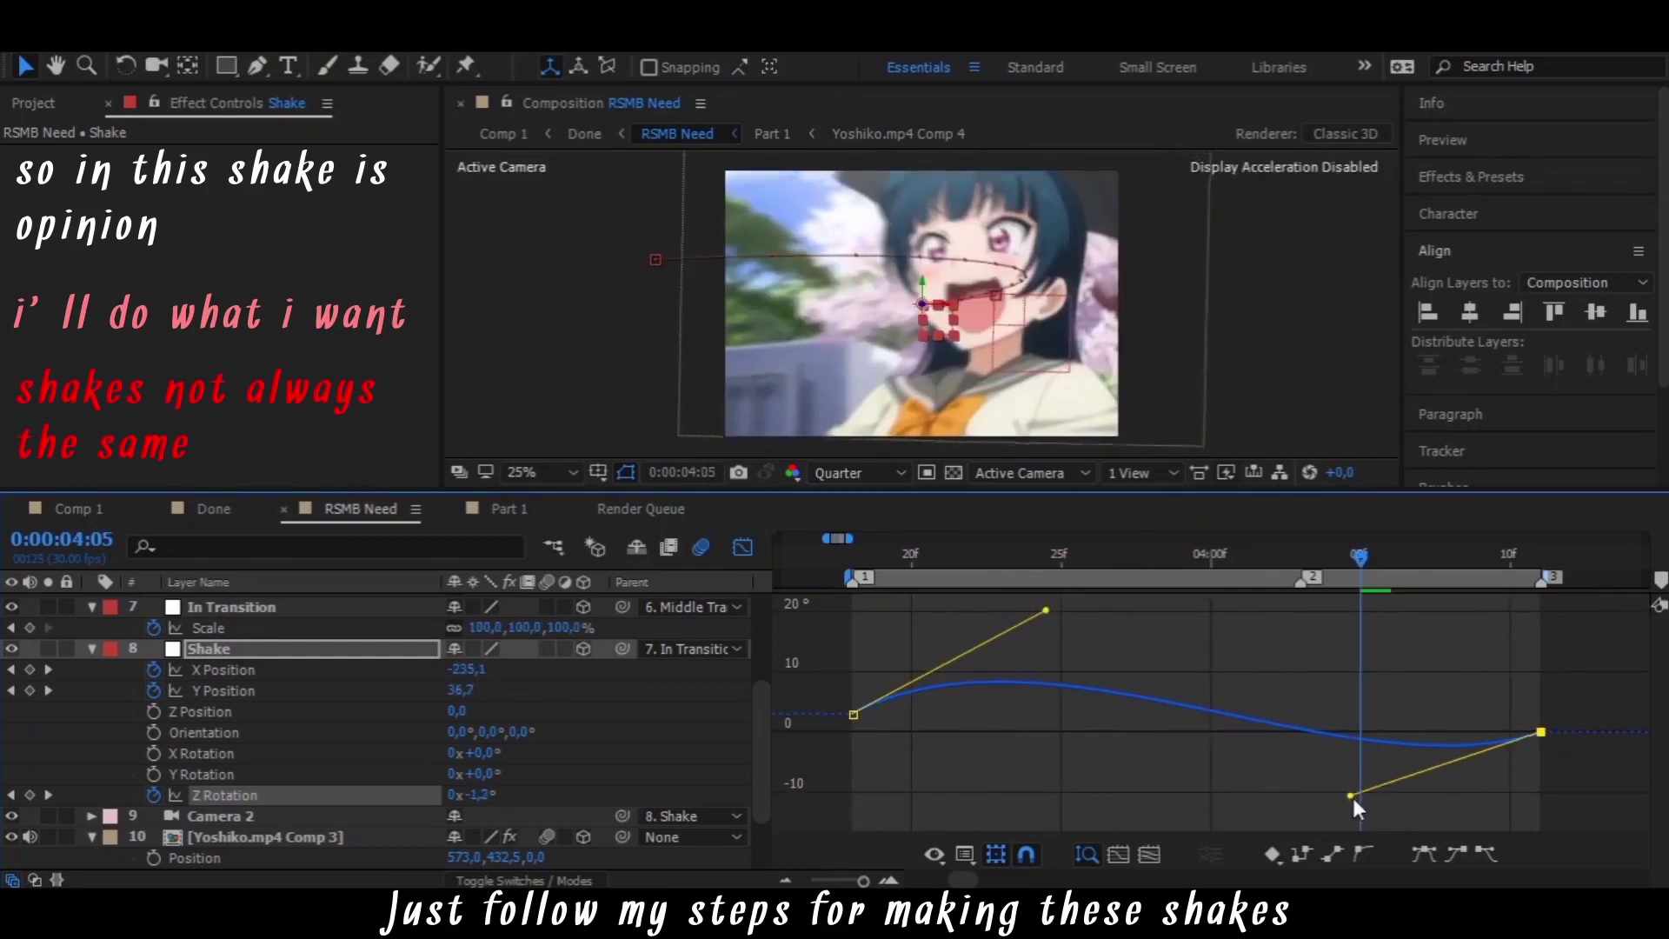
{"action": "key", "text": "space"}
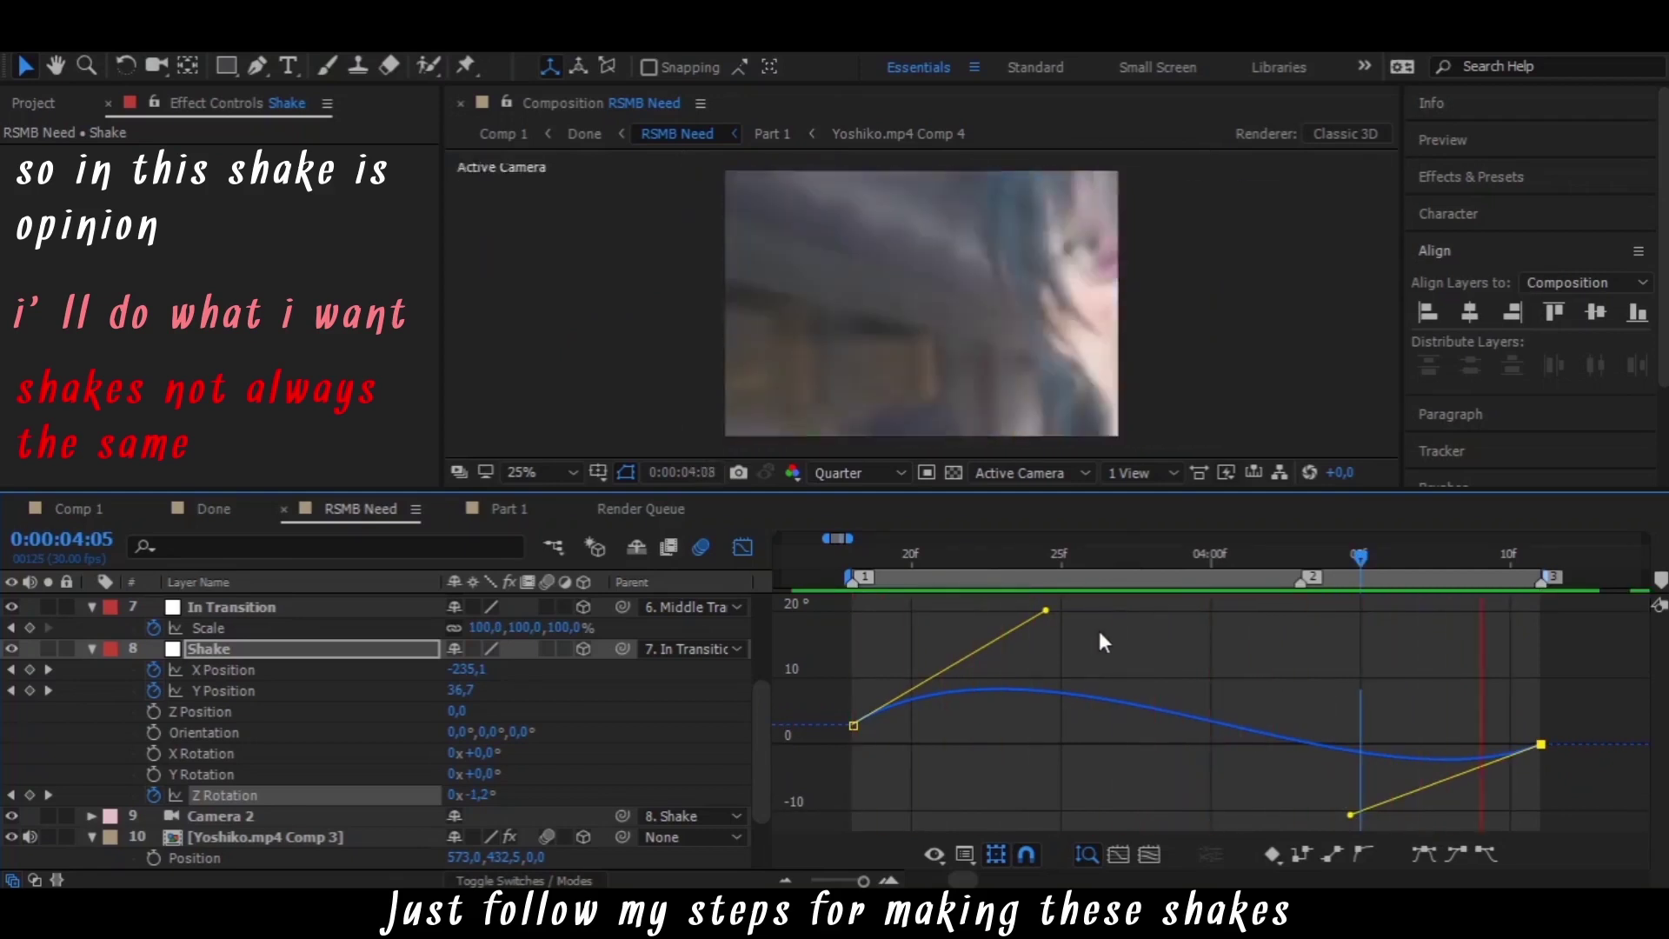
{"action": "key", "text": "space"}
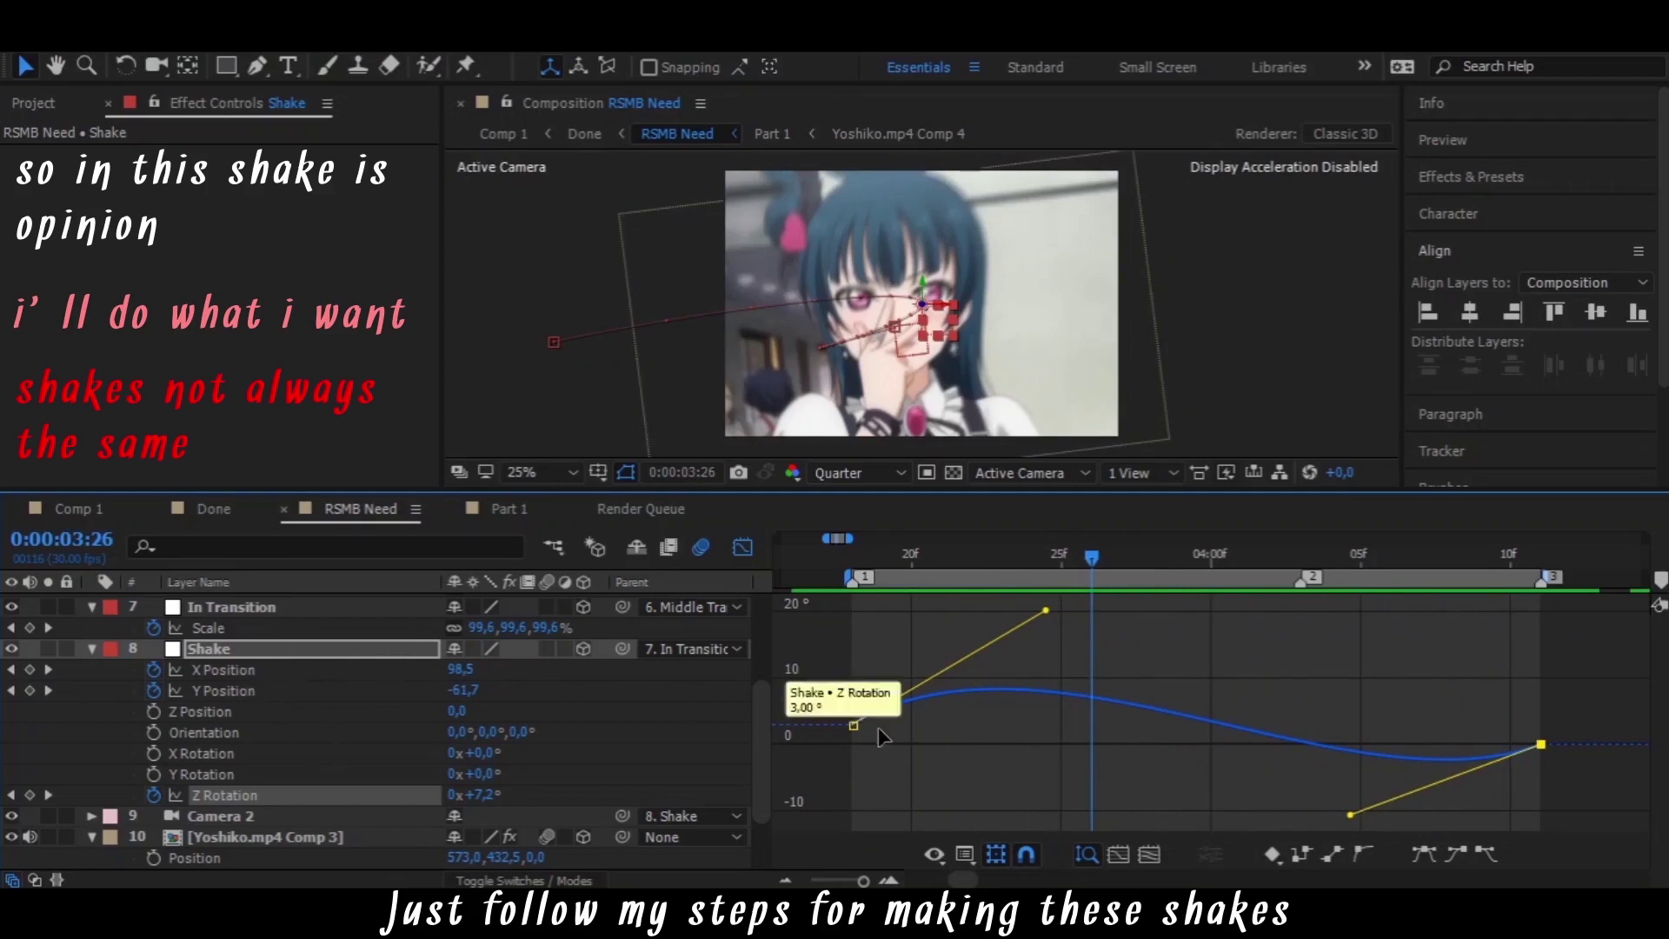
Inspect the In Transition and Middle Transition Scale curves in the graph view
{"action": "scroll", "coordinate": [268, 696], "scroll_direction": "up", "scroll_amount": 3}
{"action": "left_click", "coordinate": [264, 690]}
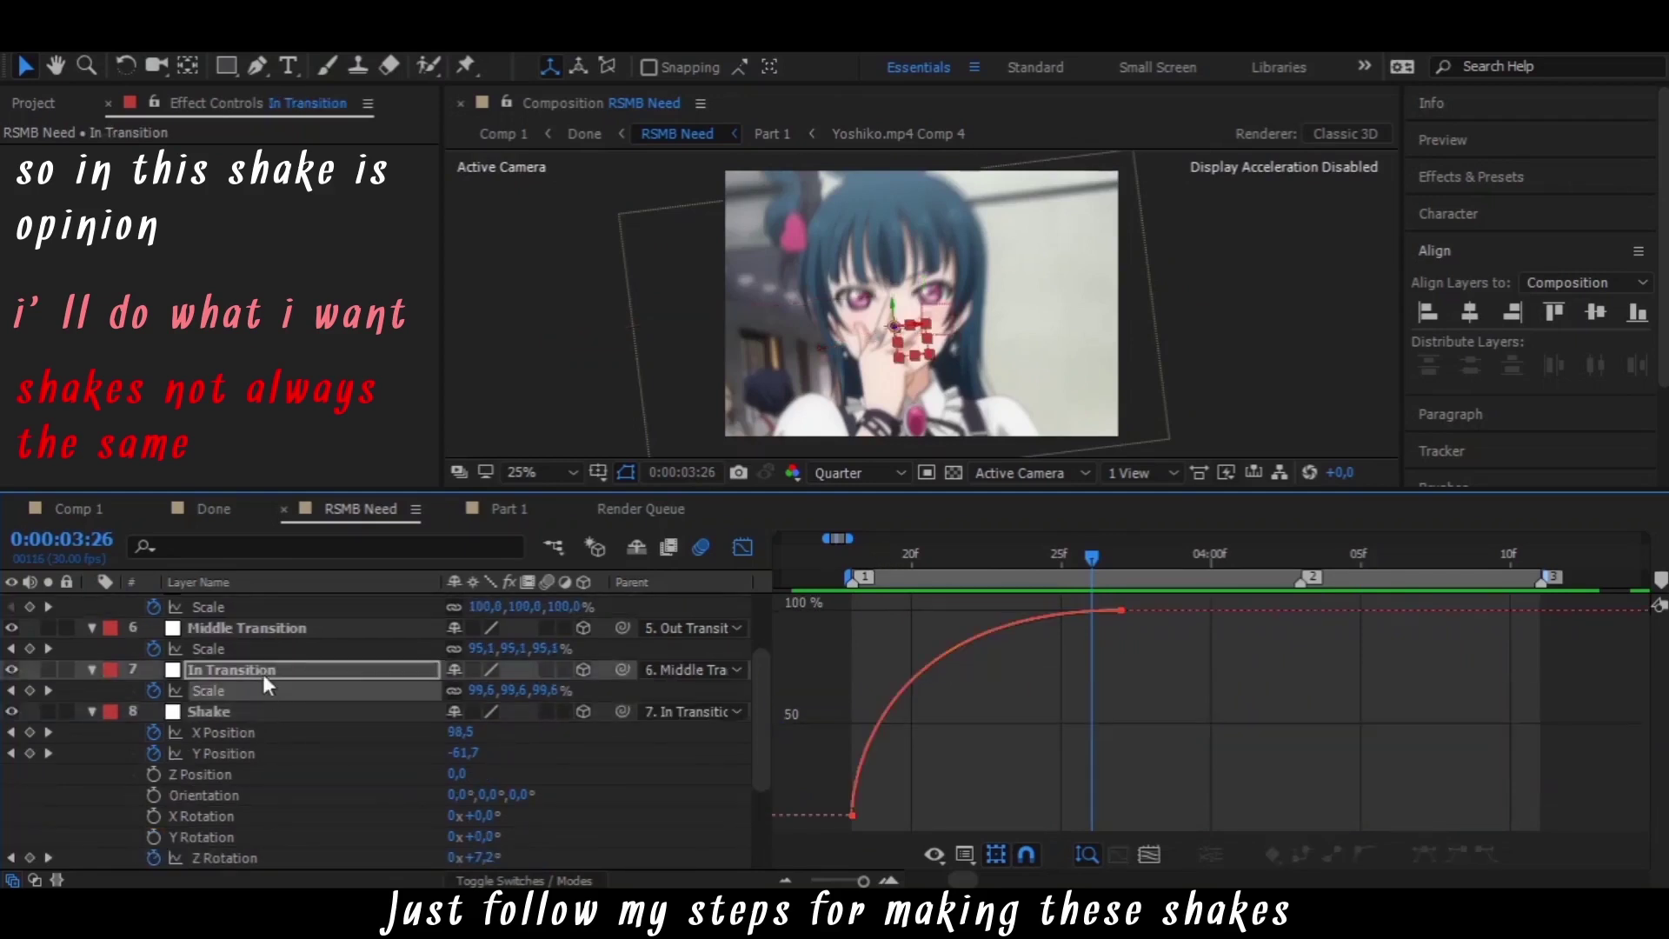
{"action": "left_click", "coordinate": [735, 548]}
{"action": "scroll", "coordinate": [1203, 717], "scroll_direction": "up", "scroll_amount": 3}
{"action": "left_click", "coordinate": [1003, 711]}
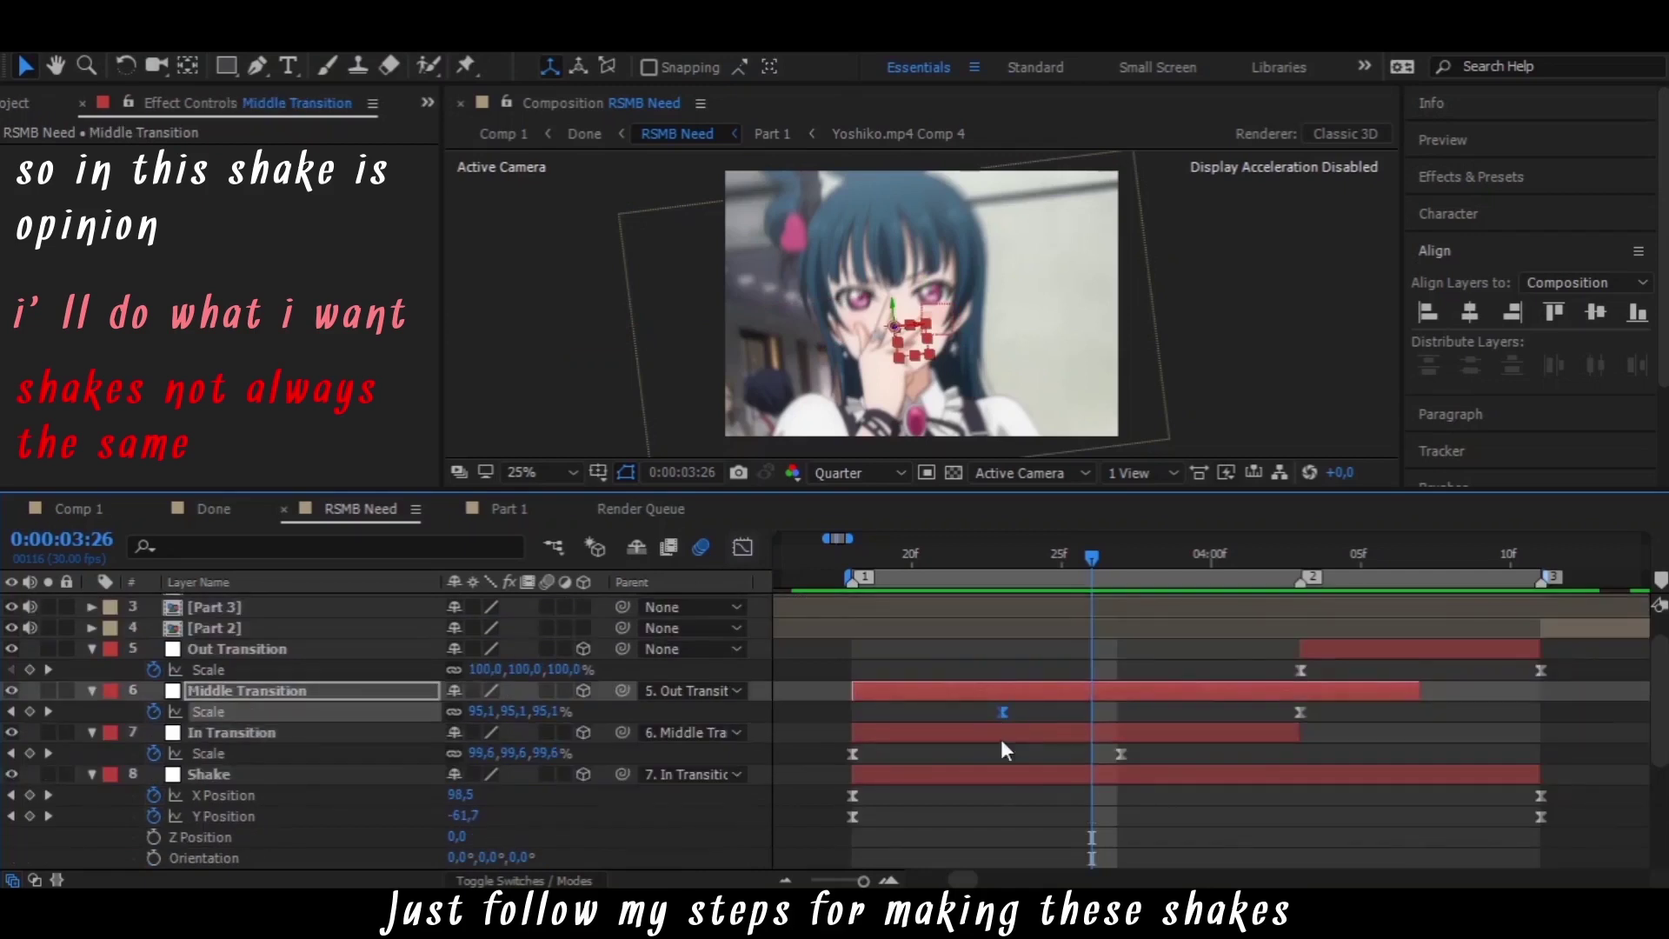
{"action": "left_click", "coordinate": [749, 547]}
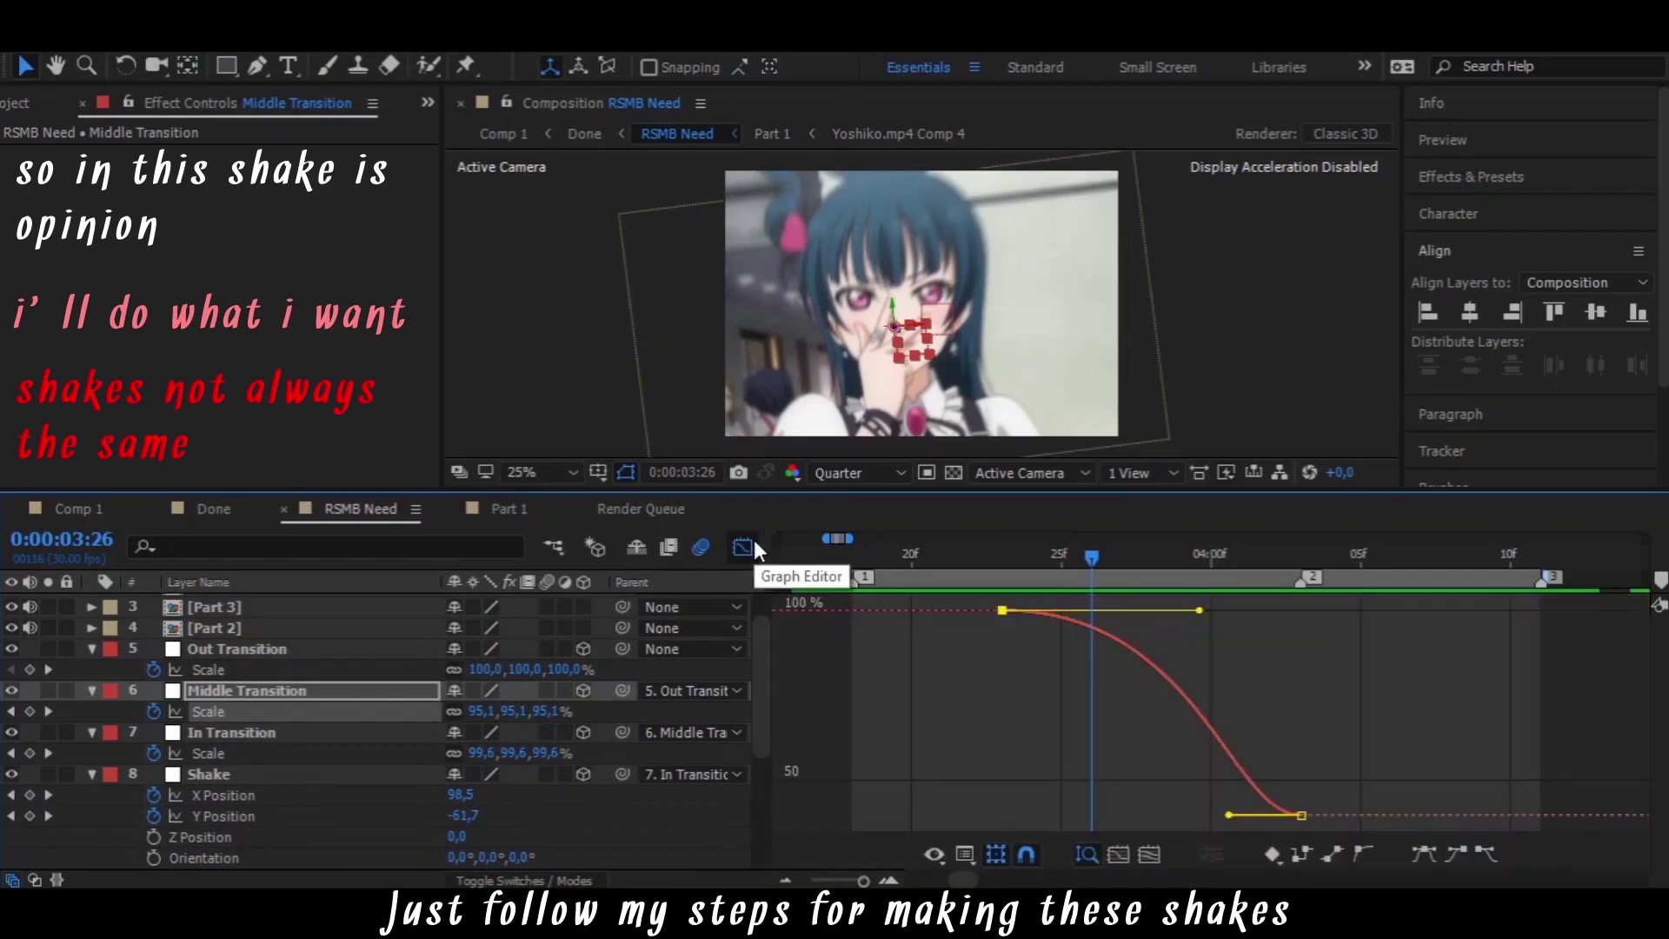
{"action": "left_click", "coordinate": [744, 544]}
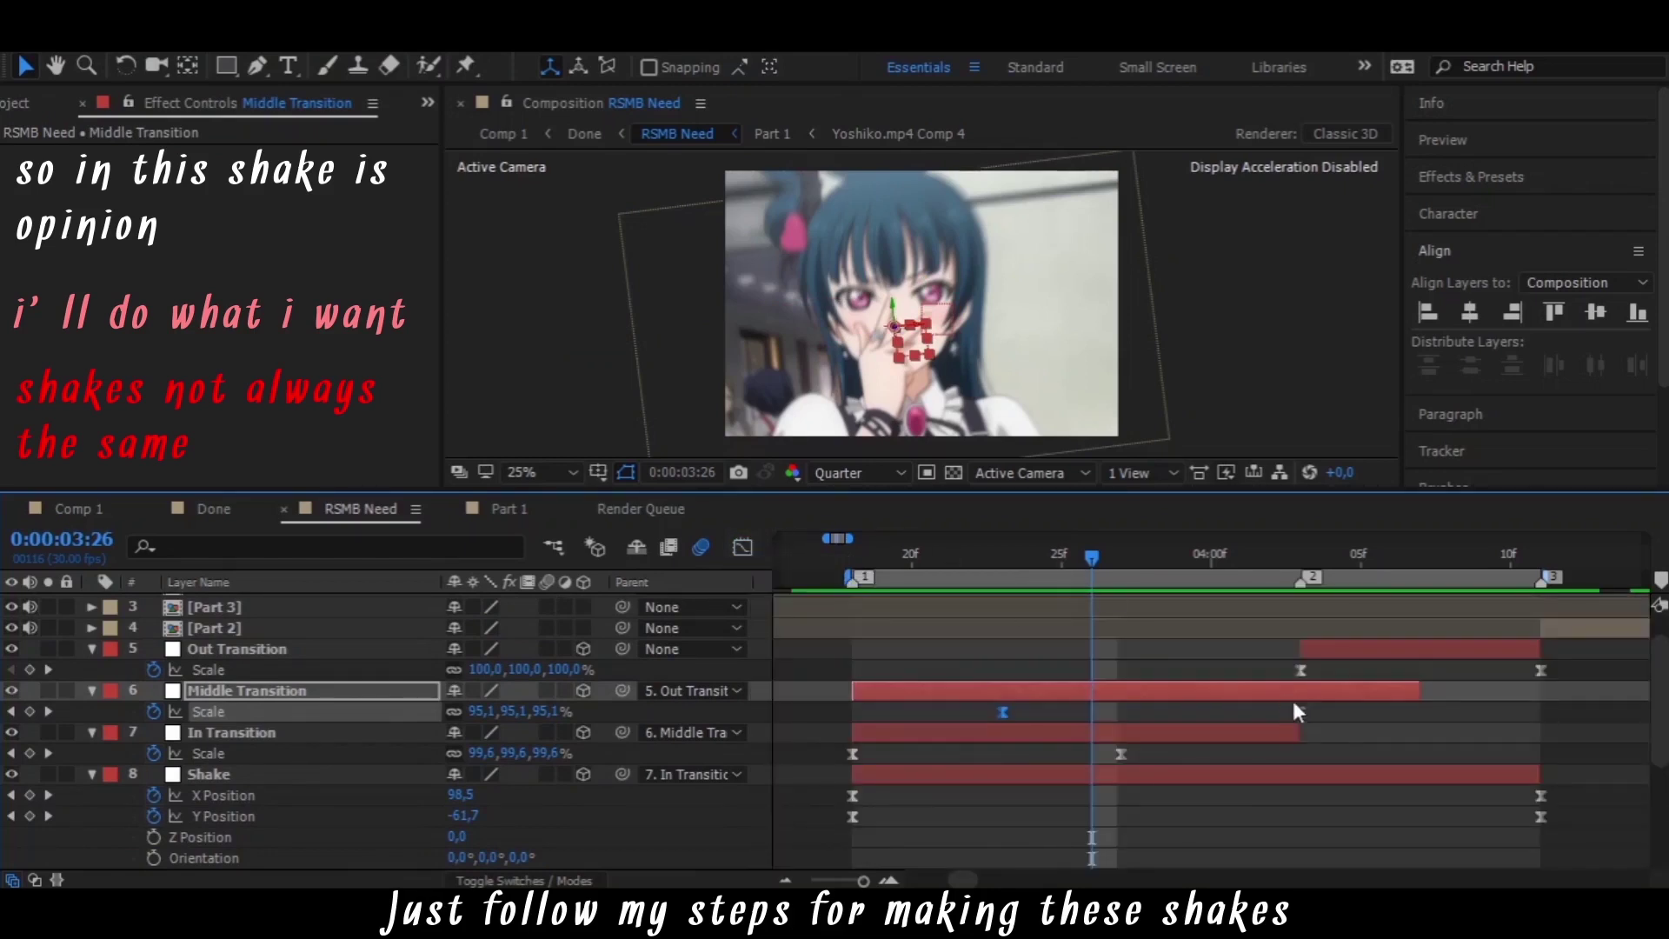
Shift Middle Transition's later Scale keyframe further right in time and preview the zoom
{"action": "left_click_drag", "start_coordinate": [1301, 711], "coordinate": [1360, 713]}
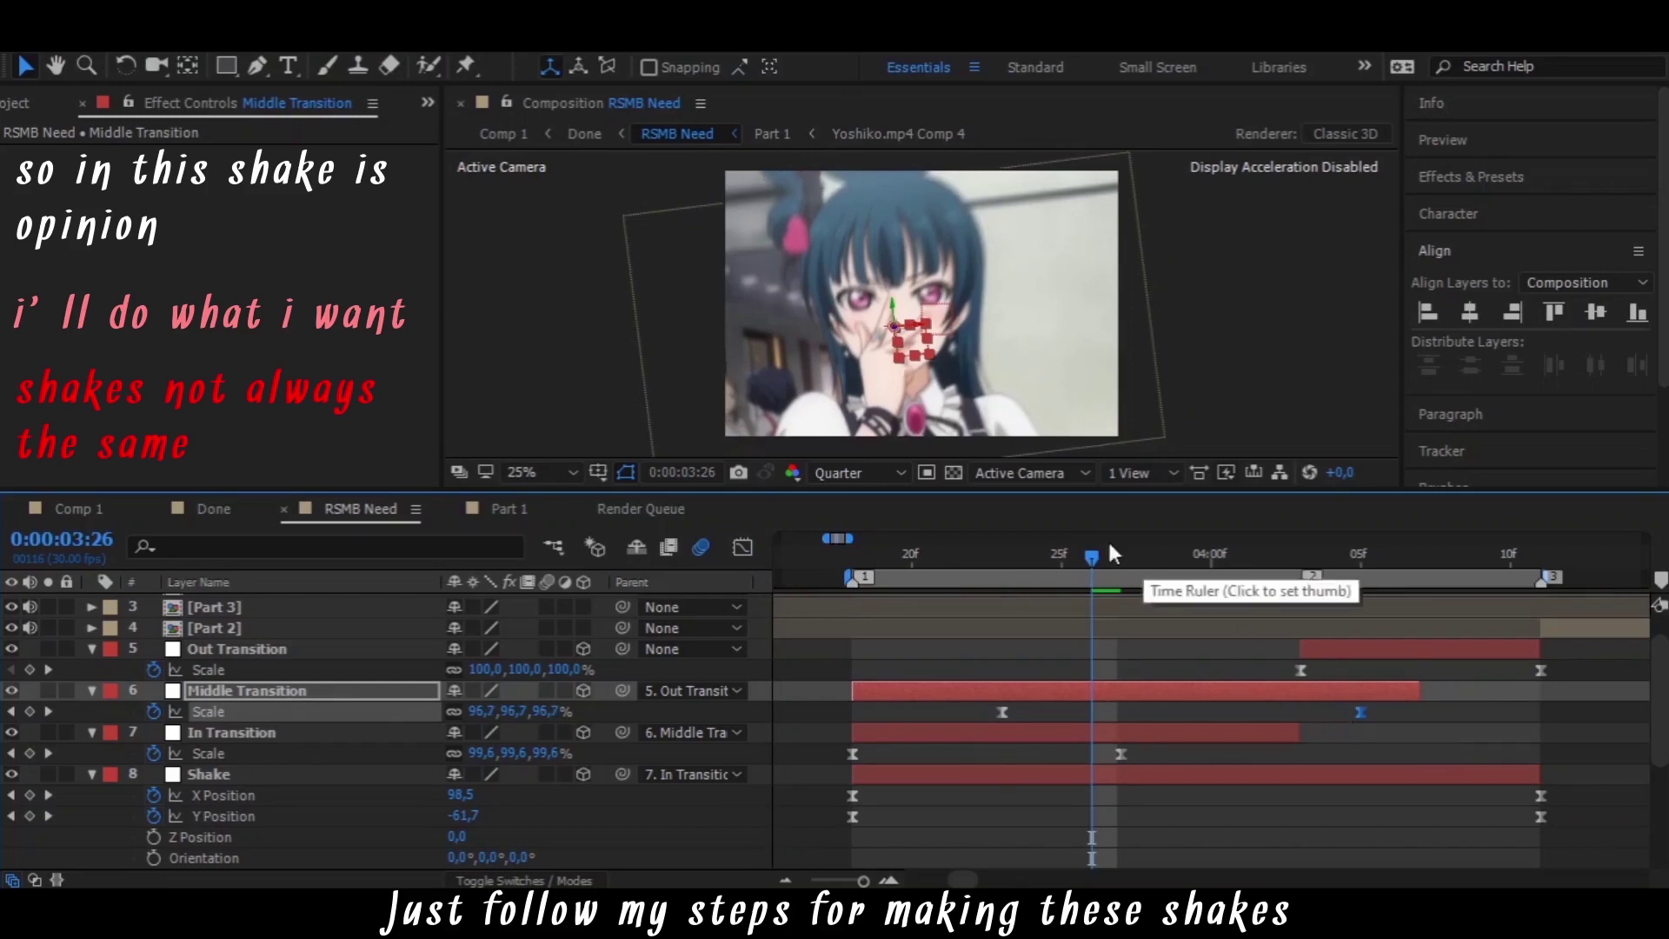
{"action": "left_click_drag", "start_coordinate": [1121, 571], "coordinate": [1394, 633]}
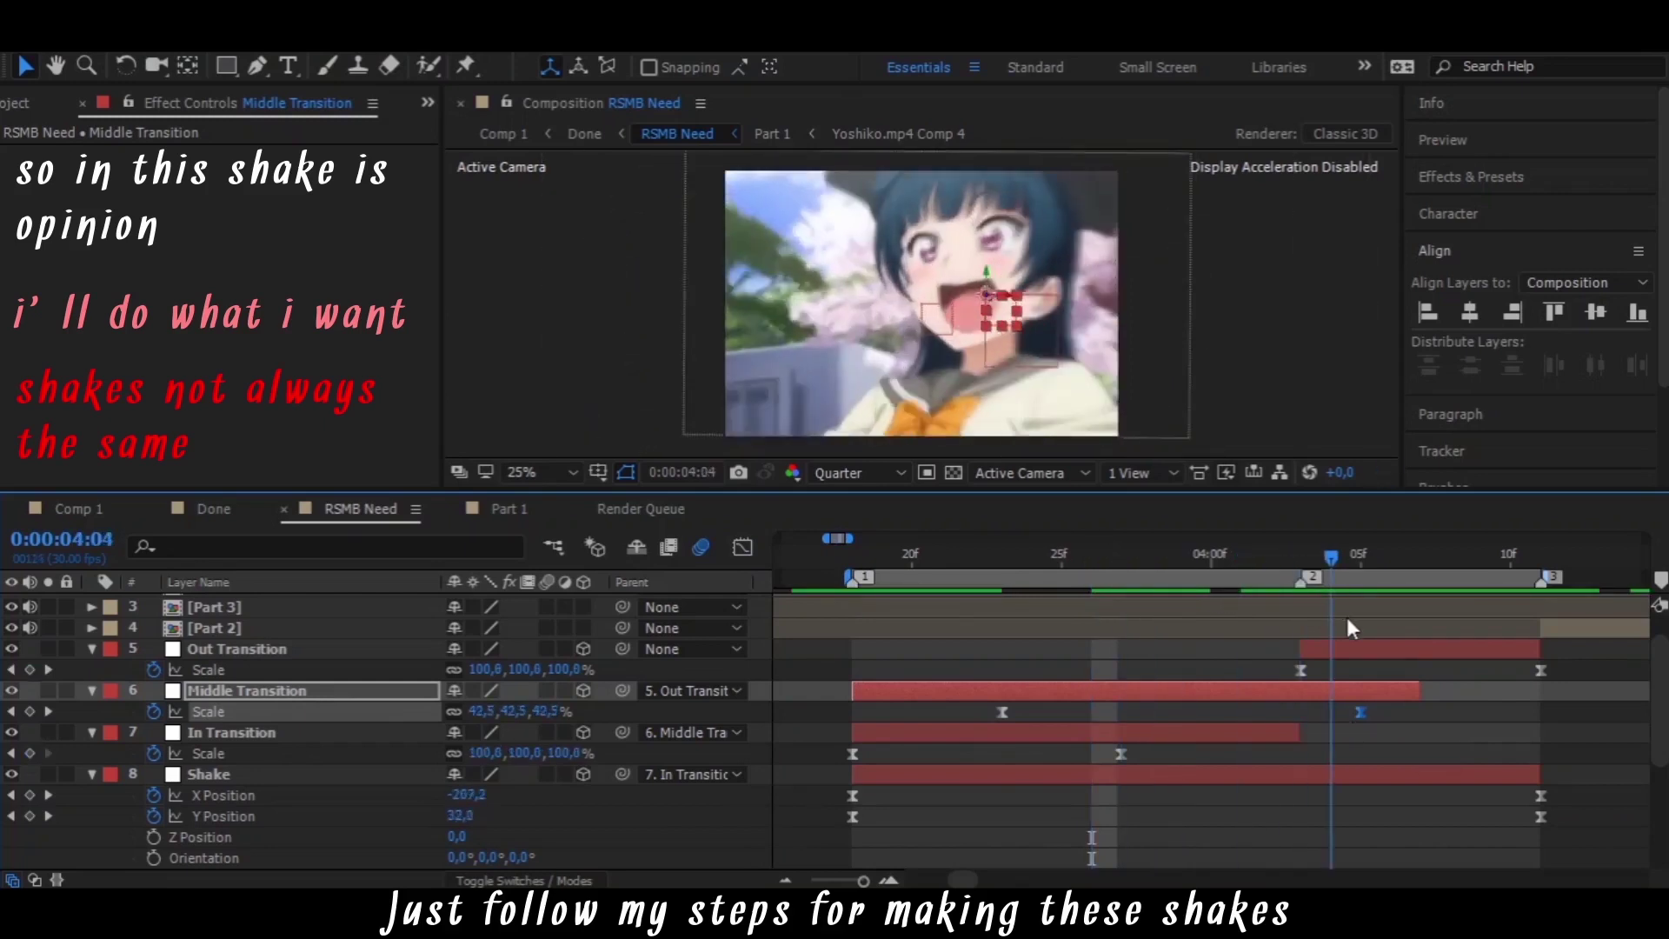
{"action": "left_click_drag", "start_coordinate": [1360, 711], "coordinate": [1419, 711]}
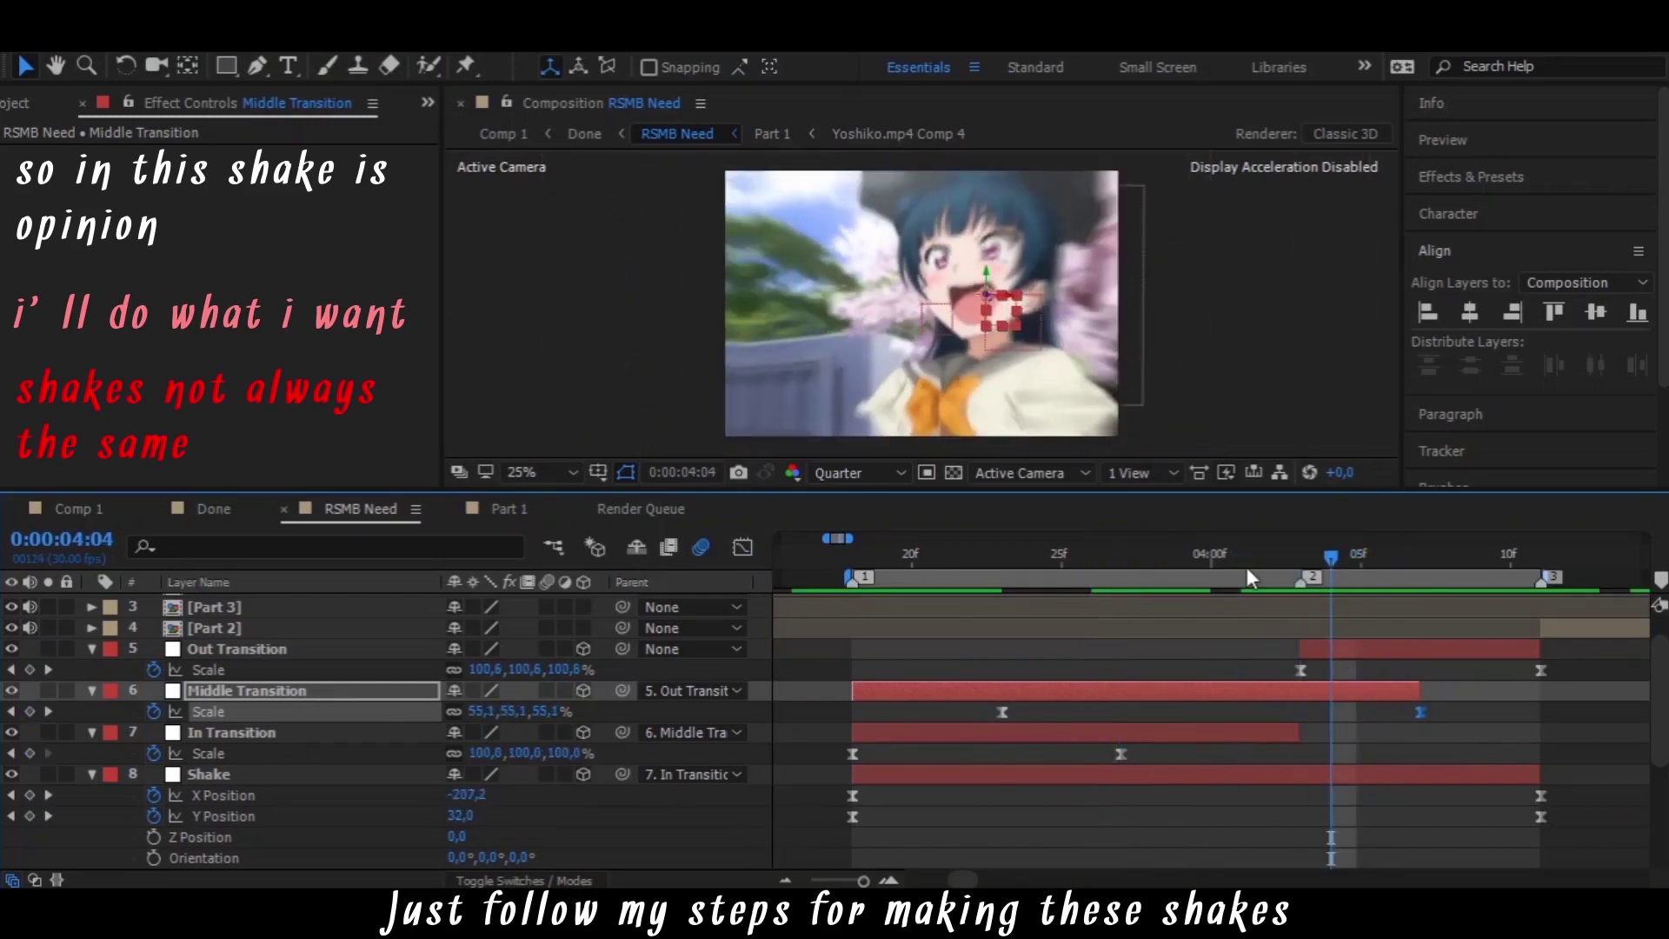
{"action": "left_click", "coordinate": [1180, 572]}
{"action": "left_click", "coordinate": [1062, 573]}
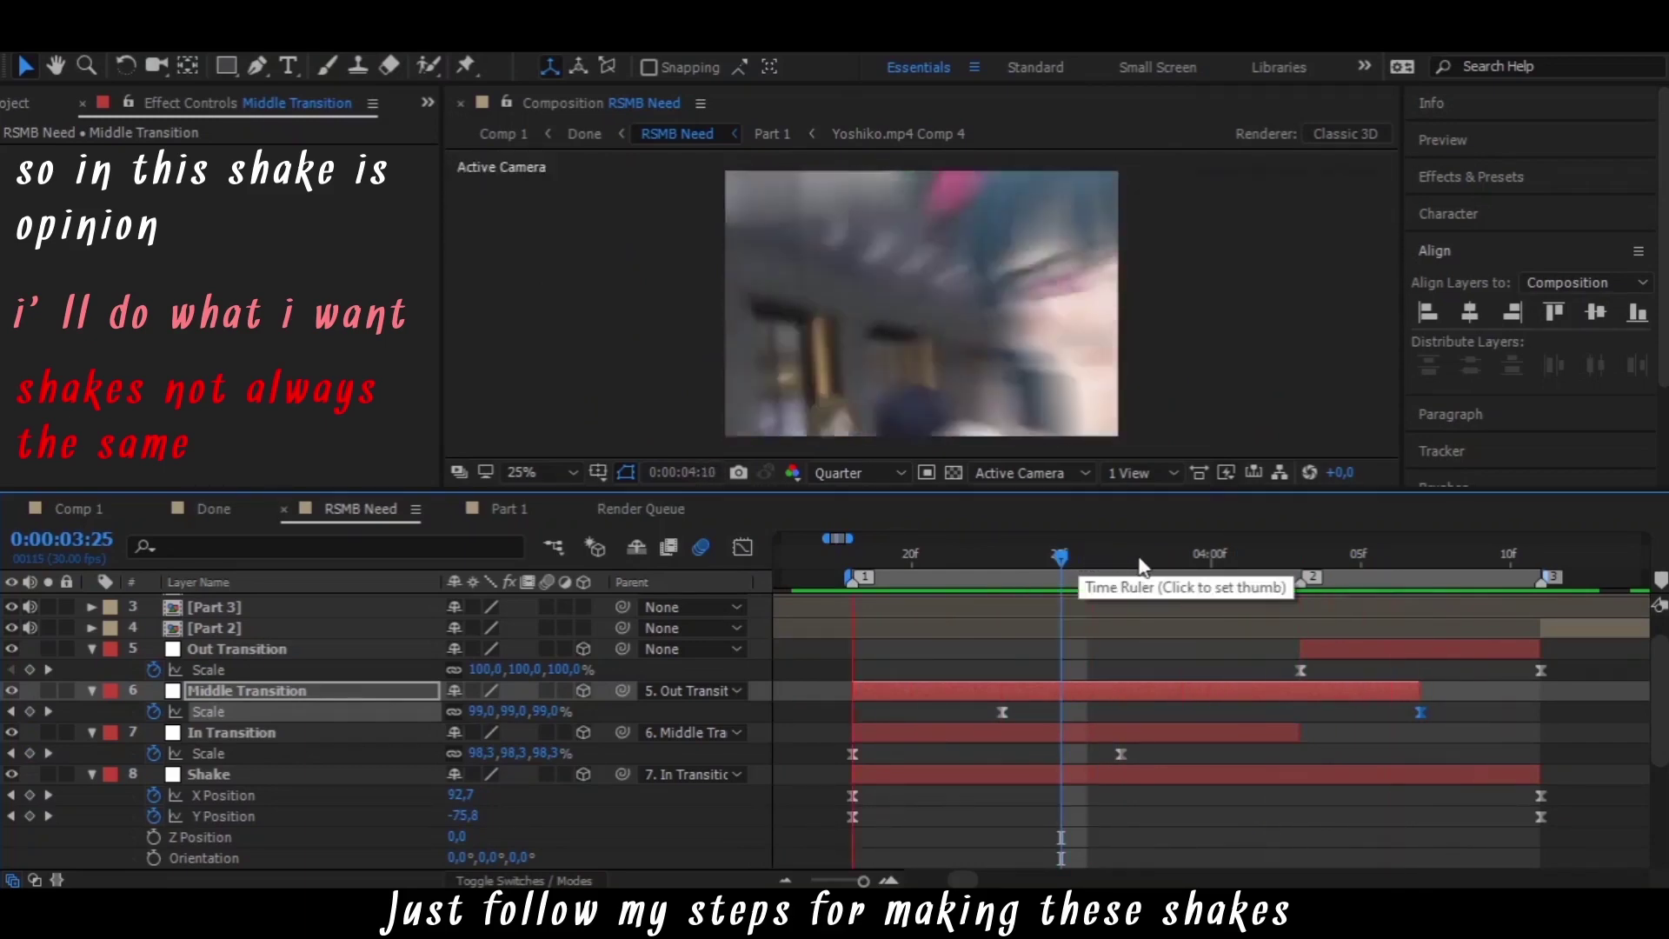
{"action": "left_click", "coordinate": [1253, 565]}
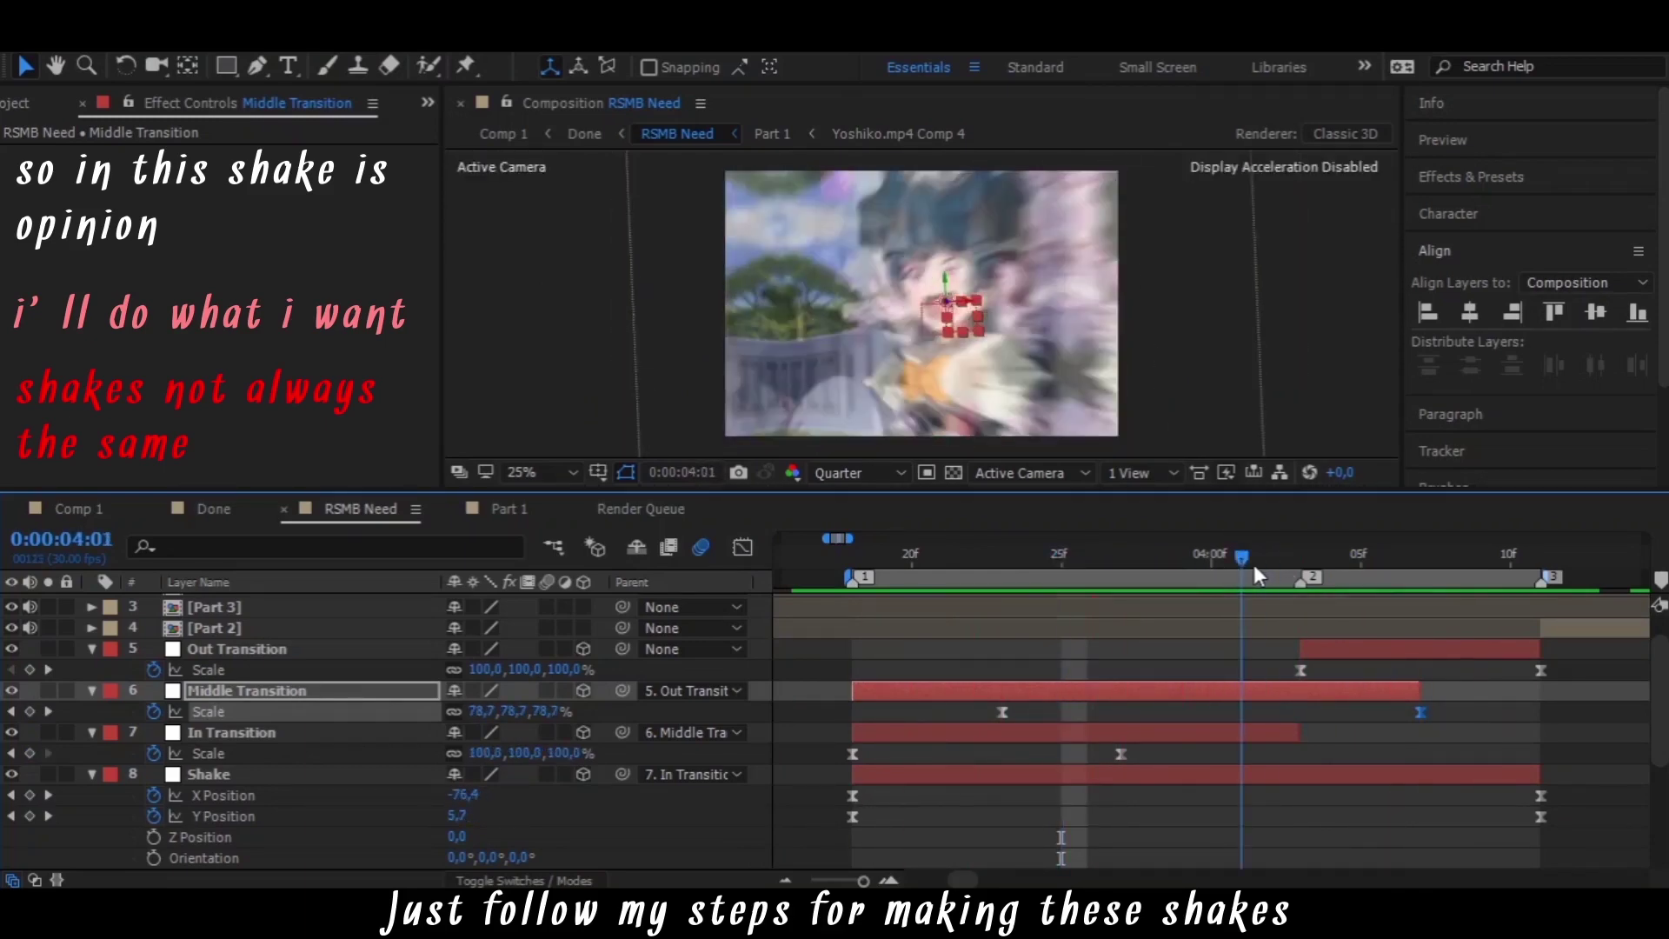
Drag the last Scale keyframe's bezier handle left to lengthen the ease-in, checking around 4:01
{"action": "left_click", "coordinate": [743, 546]}
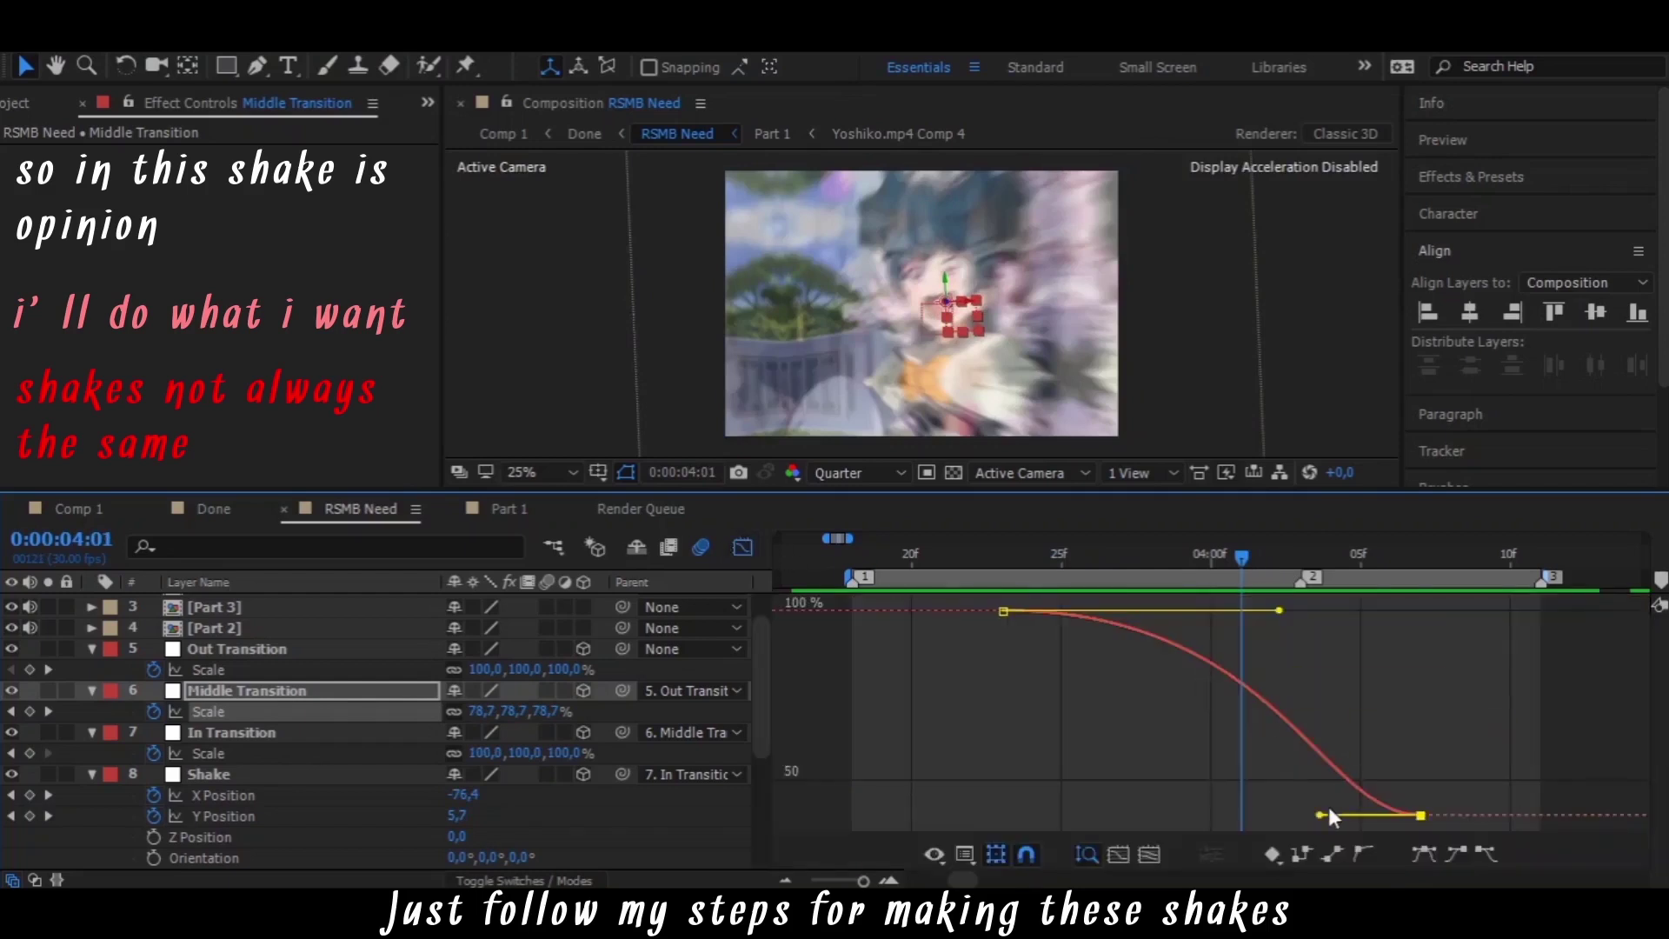
{"action": "left_click_drag", "start_coordinate": [1319, 814], "coordinate": [1176, 814]}
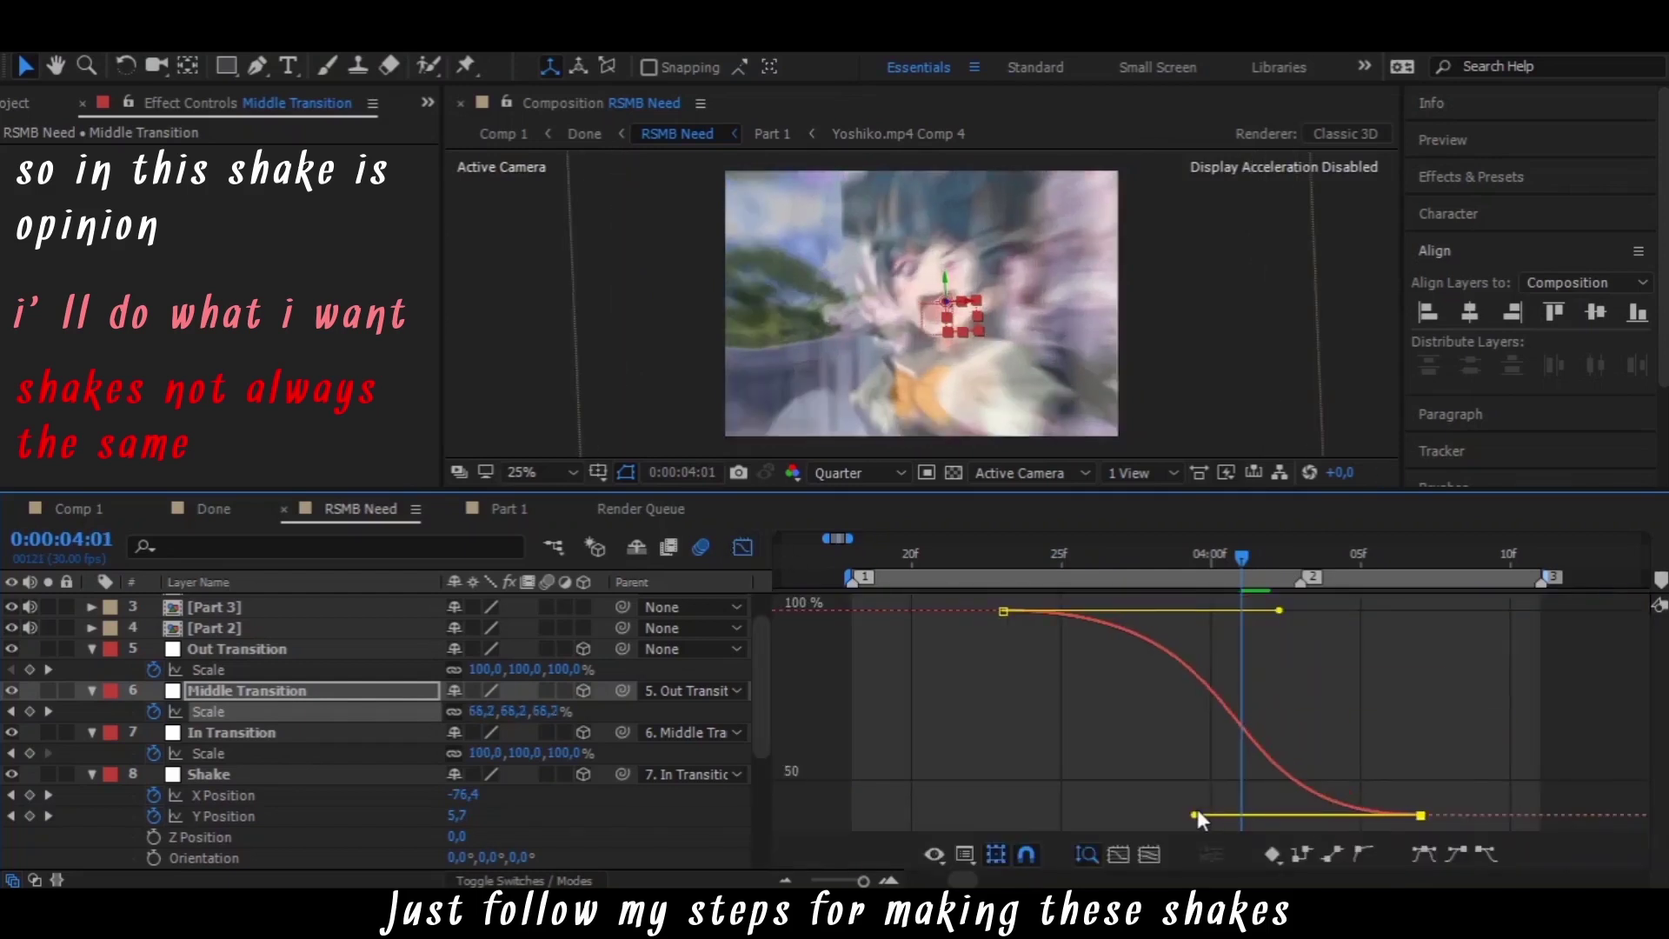
{"action": "left_click", "coordinate": [1270, 561]}
{"action": "left_click_drag", "start_coordinate": [1285, 565], "coordinate": [1234, 598]}
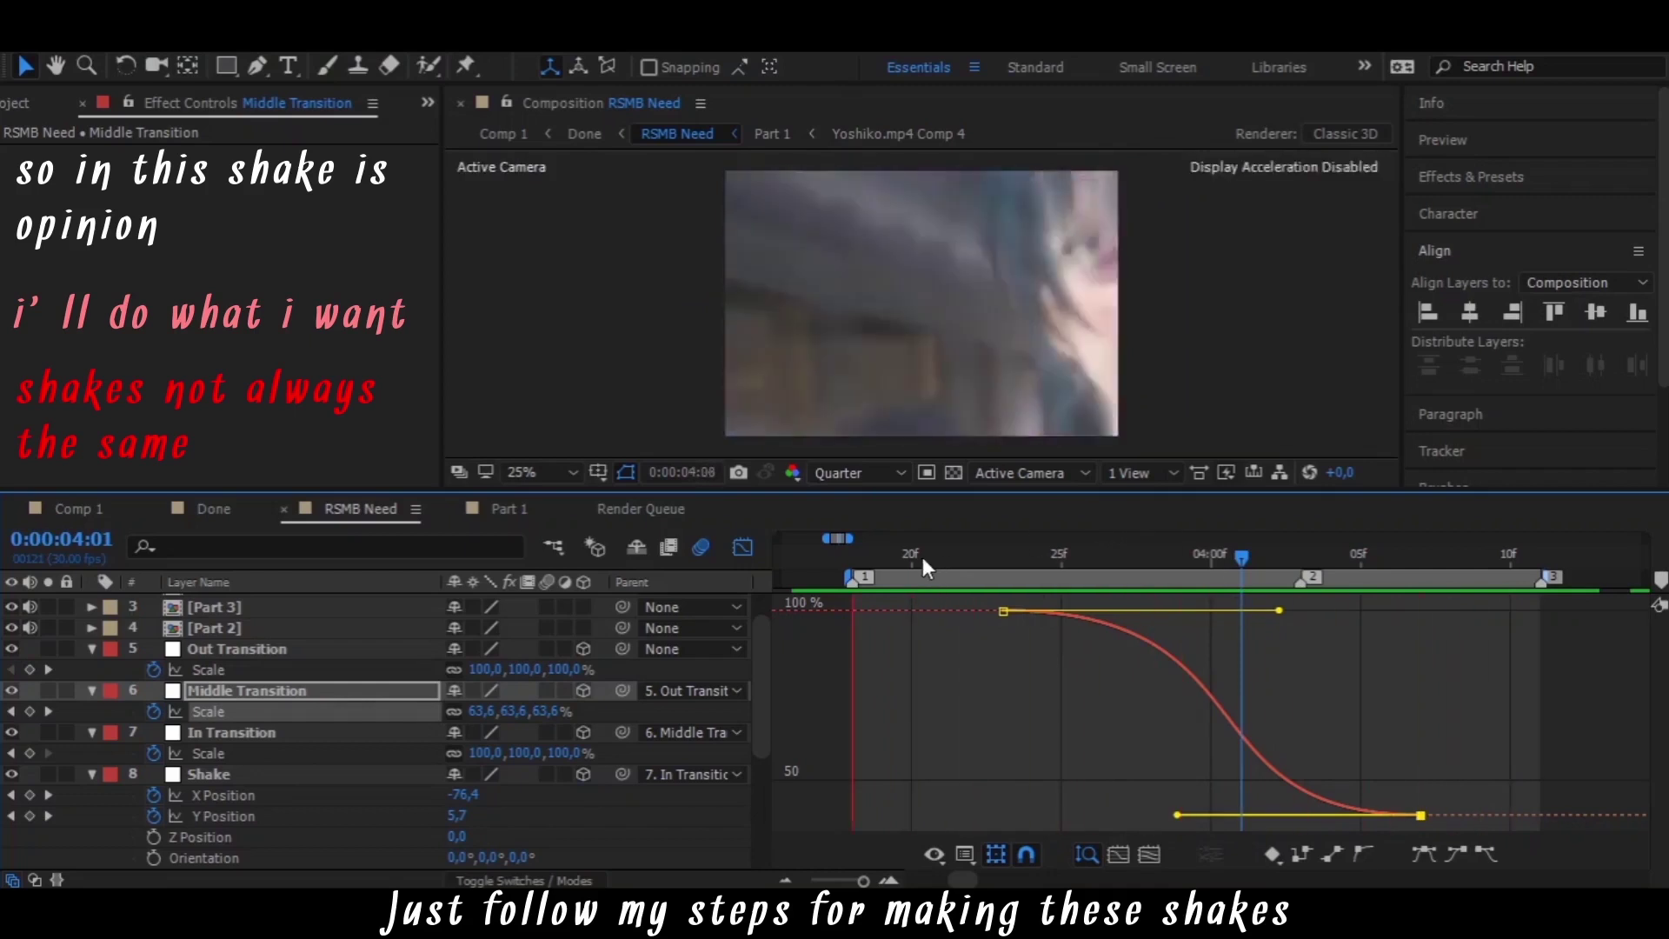
{"action": "key", "text": "space"}
Return to layer bars and preview the transition from about 3:23
{"action": "left_click", "coordinate": [742, 547]}
{"action": "left_click_drag", "start_coordinate": [968, 556], "coordinate": [1198, 561]}
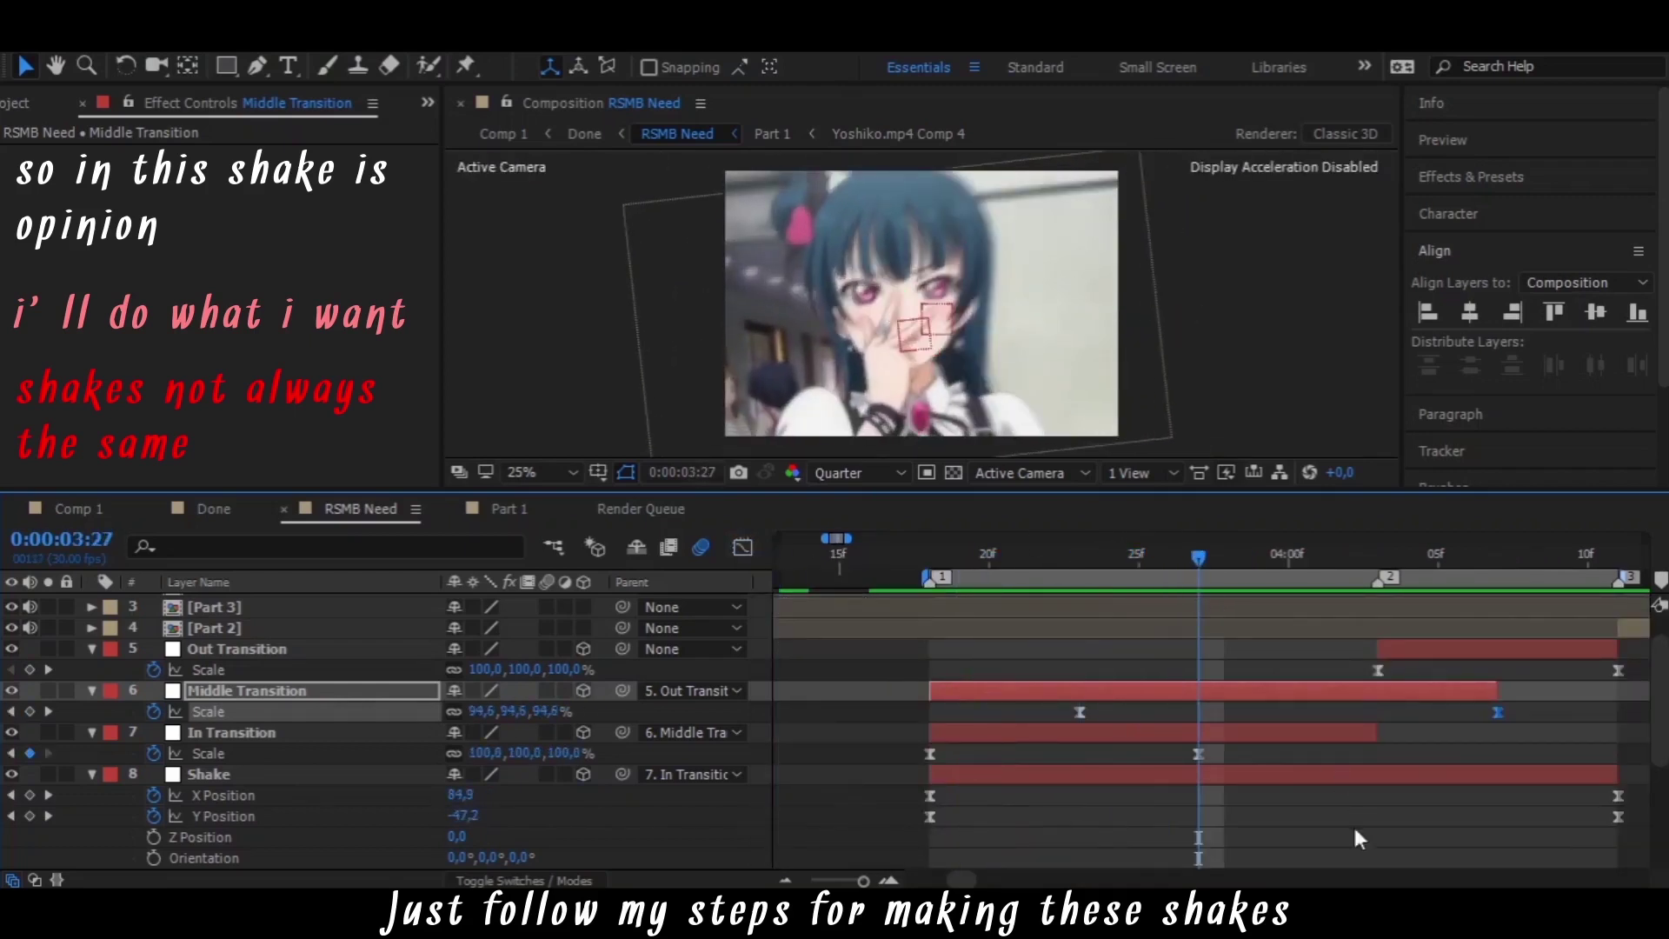
{"action": "left_click", "coordinate": [1071, 554]}
{"action": "key", "text": "space"}
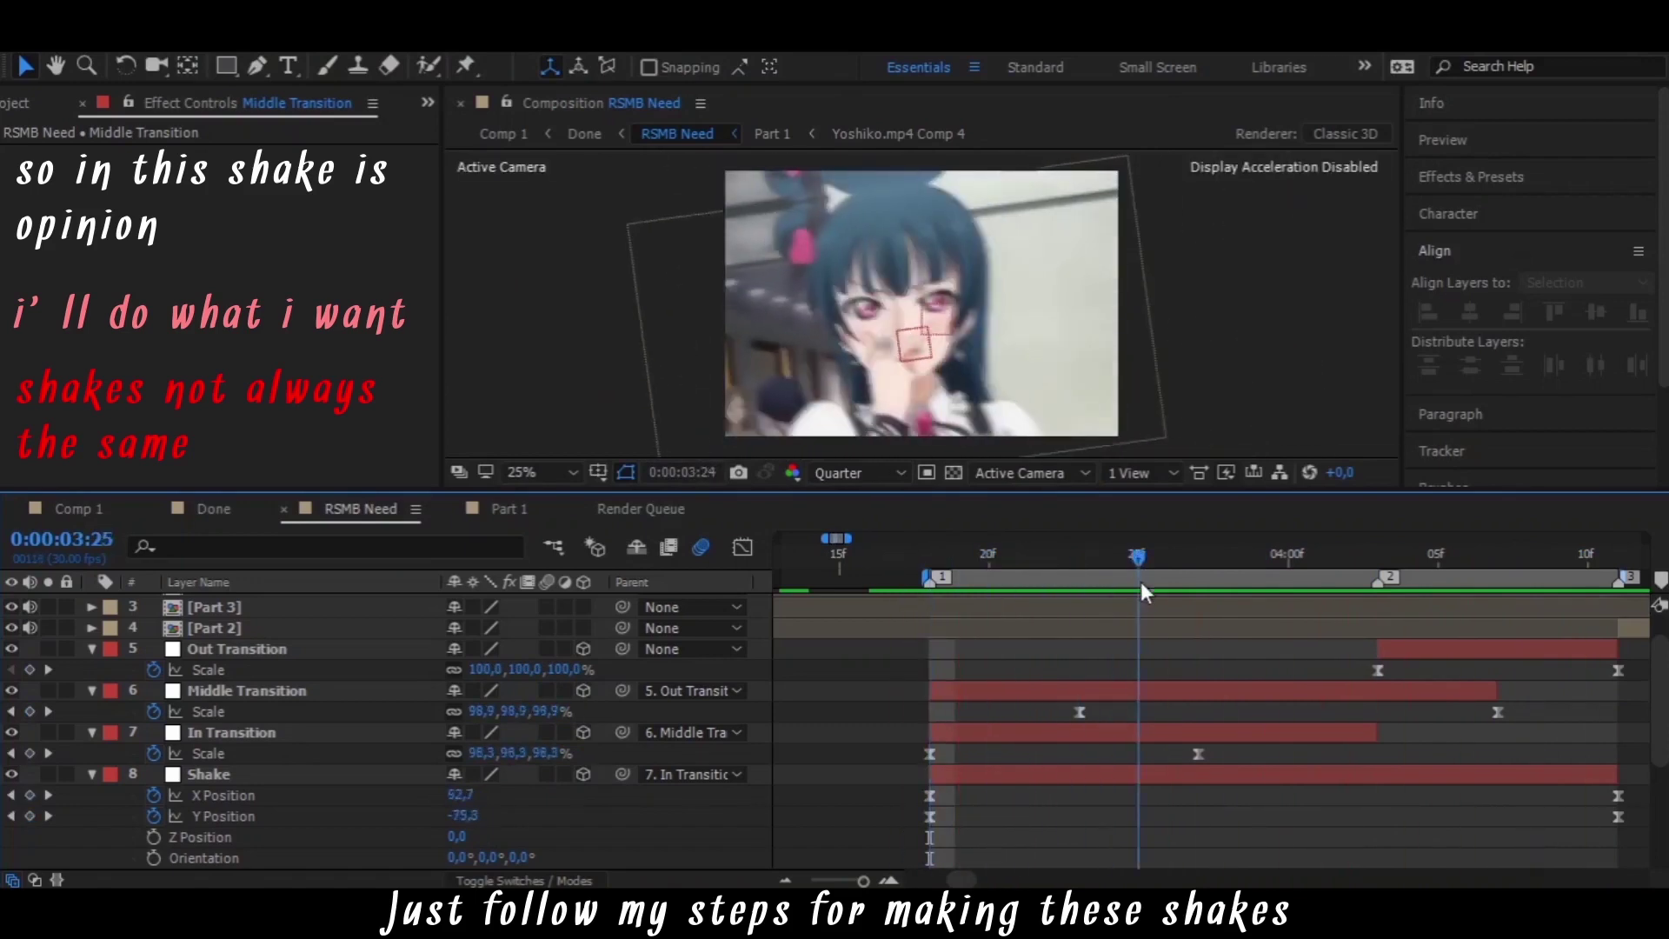
{"action": "scroll", "coordinate": [1099, 723], "scroll_direction": "down", "scroll_amount": 2}
In the Graph Editor, drag the first X Position keyframe's outgoing handle outward for a longer ease
{"action": "left_click", "coordinate": [928, 734]}
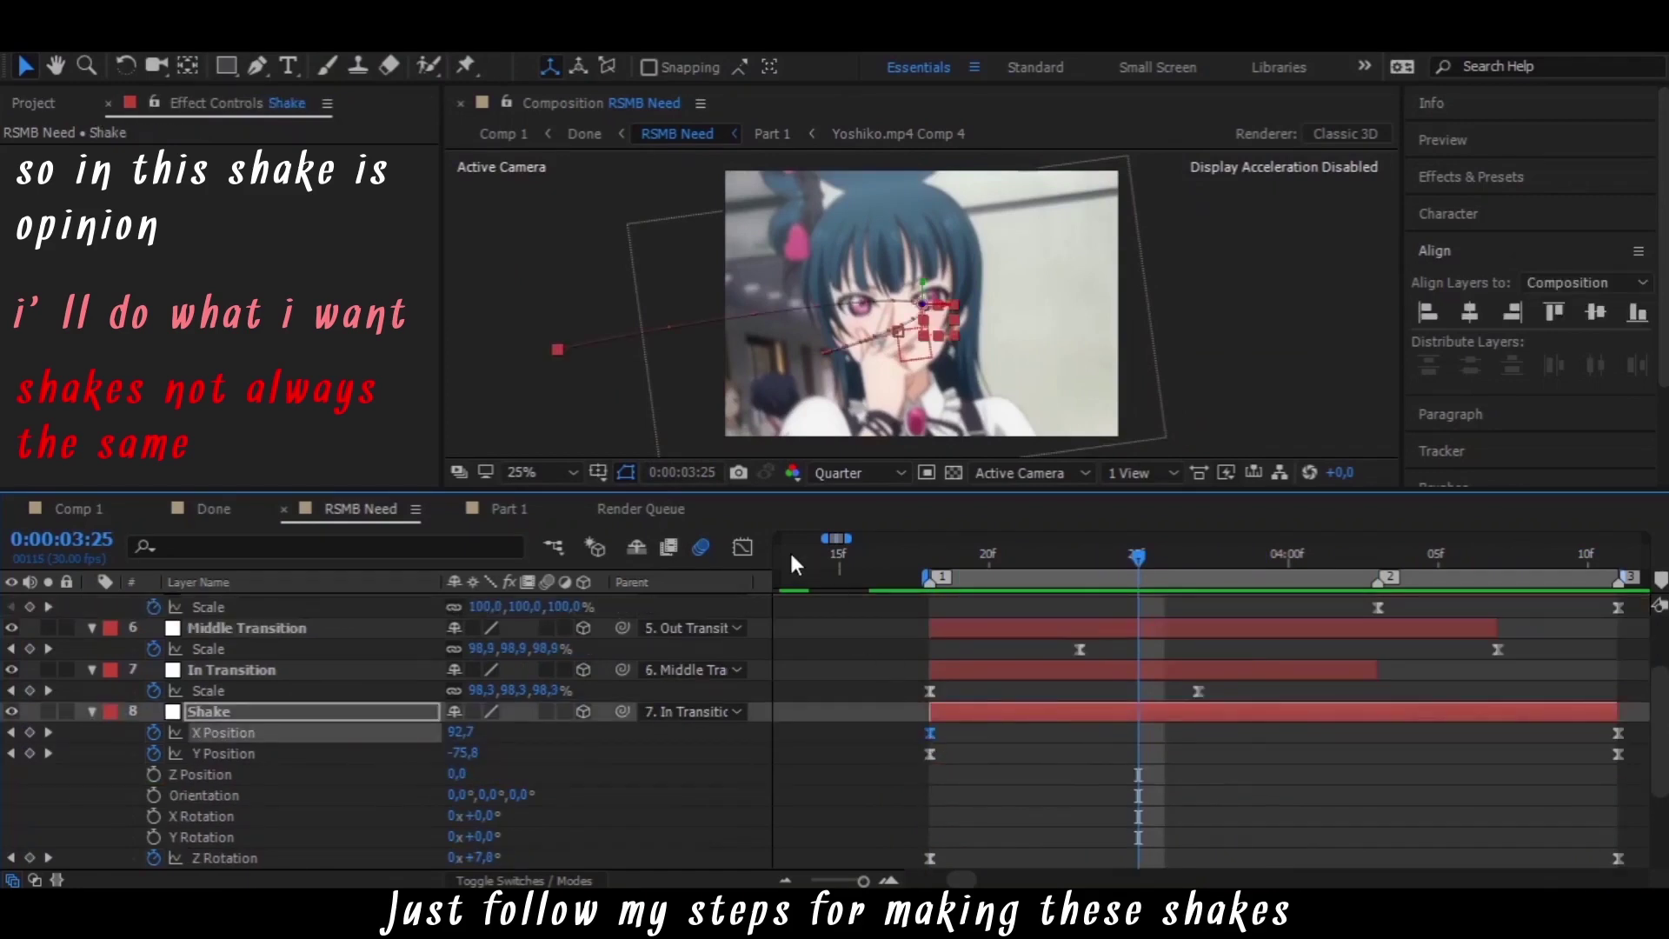
{"action": "key", "text": "shift+F3"}
{"action": "left_click_drag", "start_coordinate": [1106, 611], "coordinate": [1176, 611]}
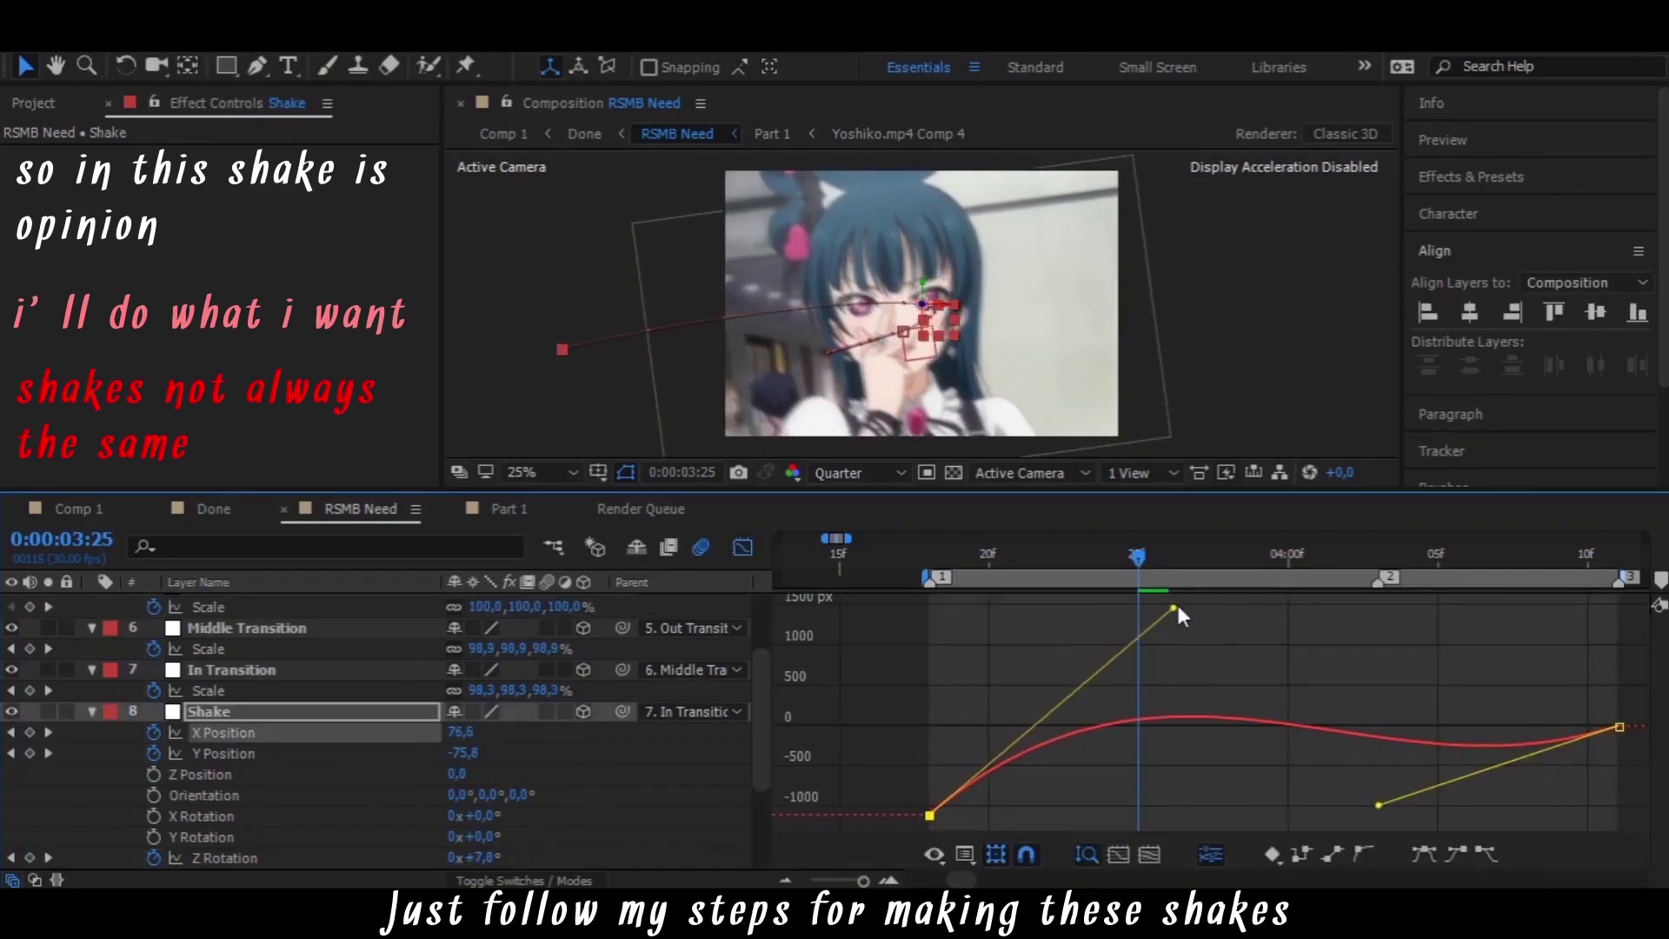
Preview the adjusted shake around 3:18–3:24, then return to the layer bars view
{"action": "left_click", "coordinate": [1125, 564]}
{"action": "key", "text": "space"}
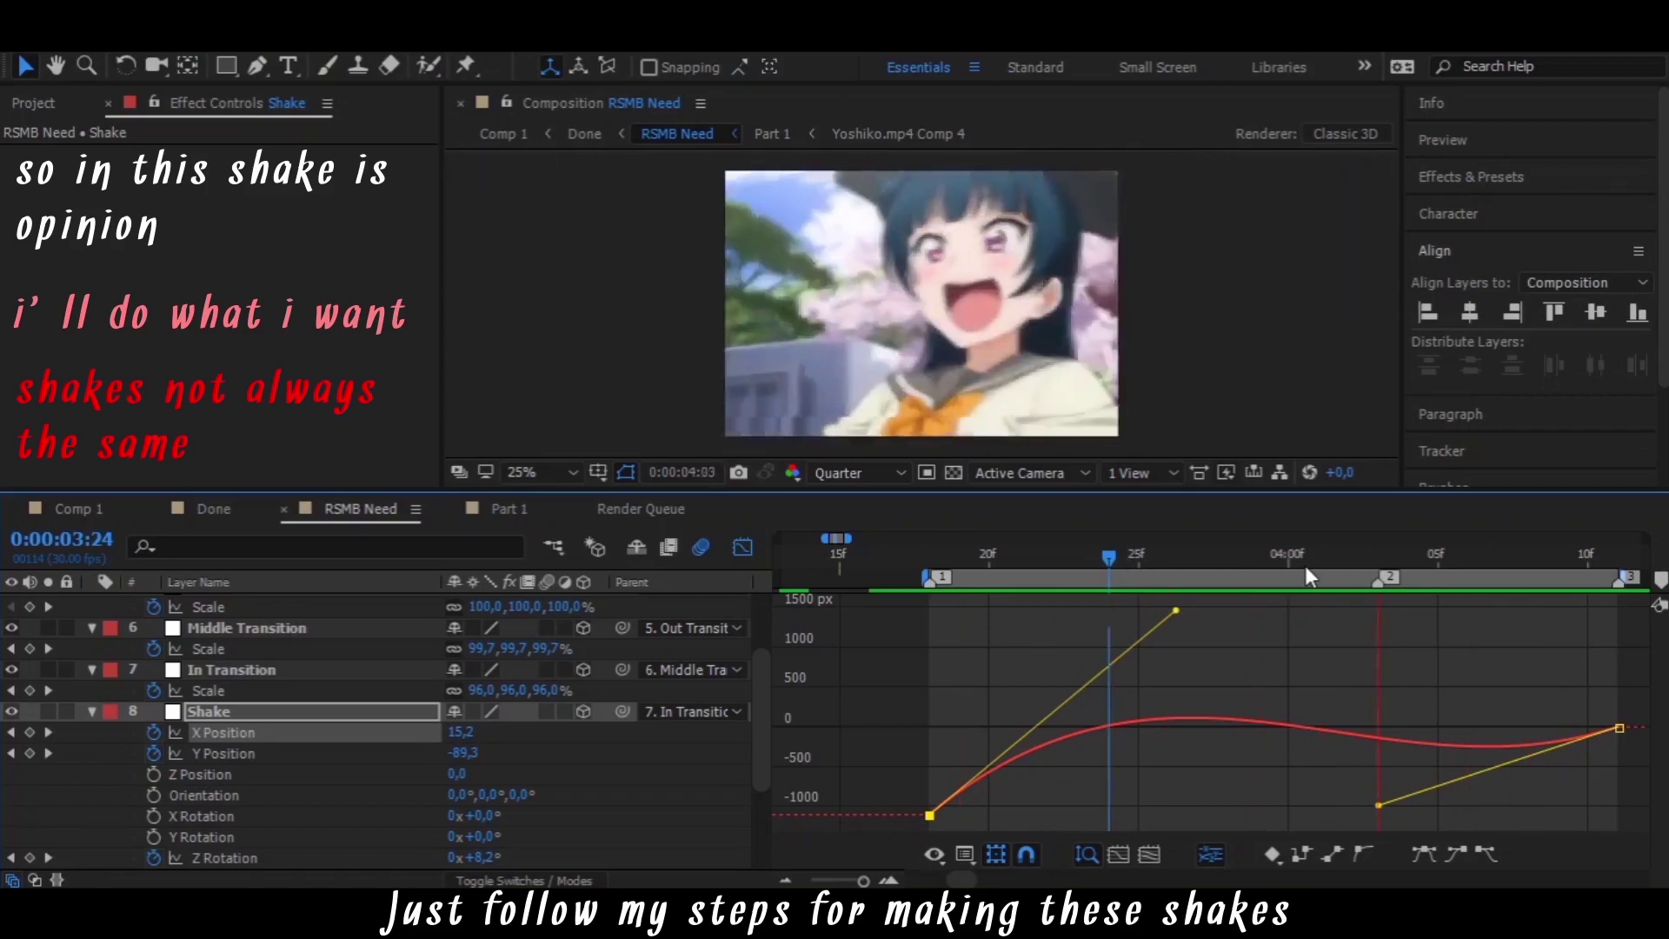
{"action": "left_click", "coordinate": [941, 558]}
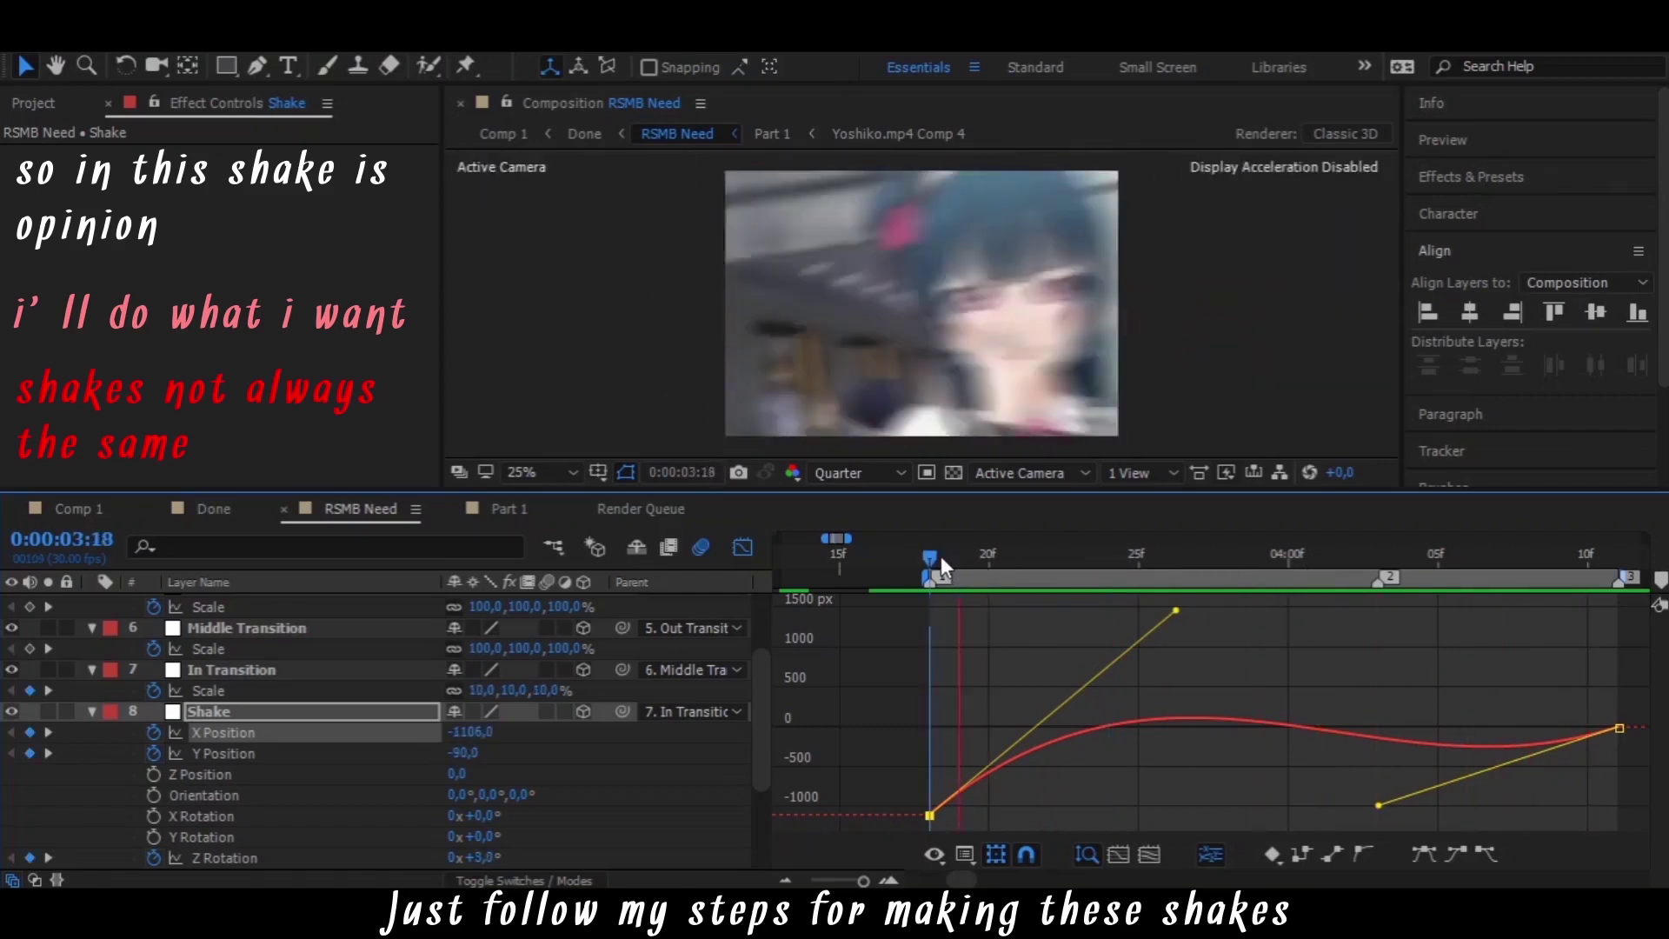
{"action": "left_click", "coordinate": [1046, 556]}
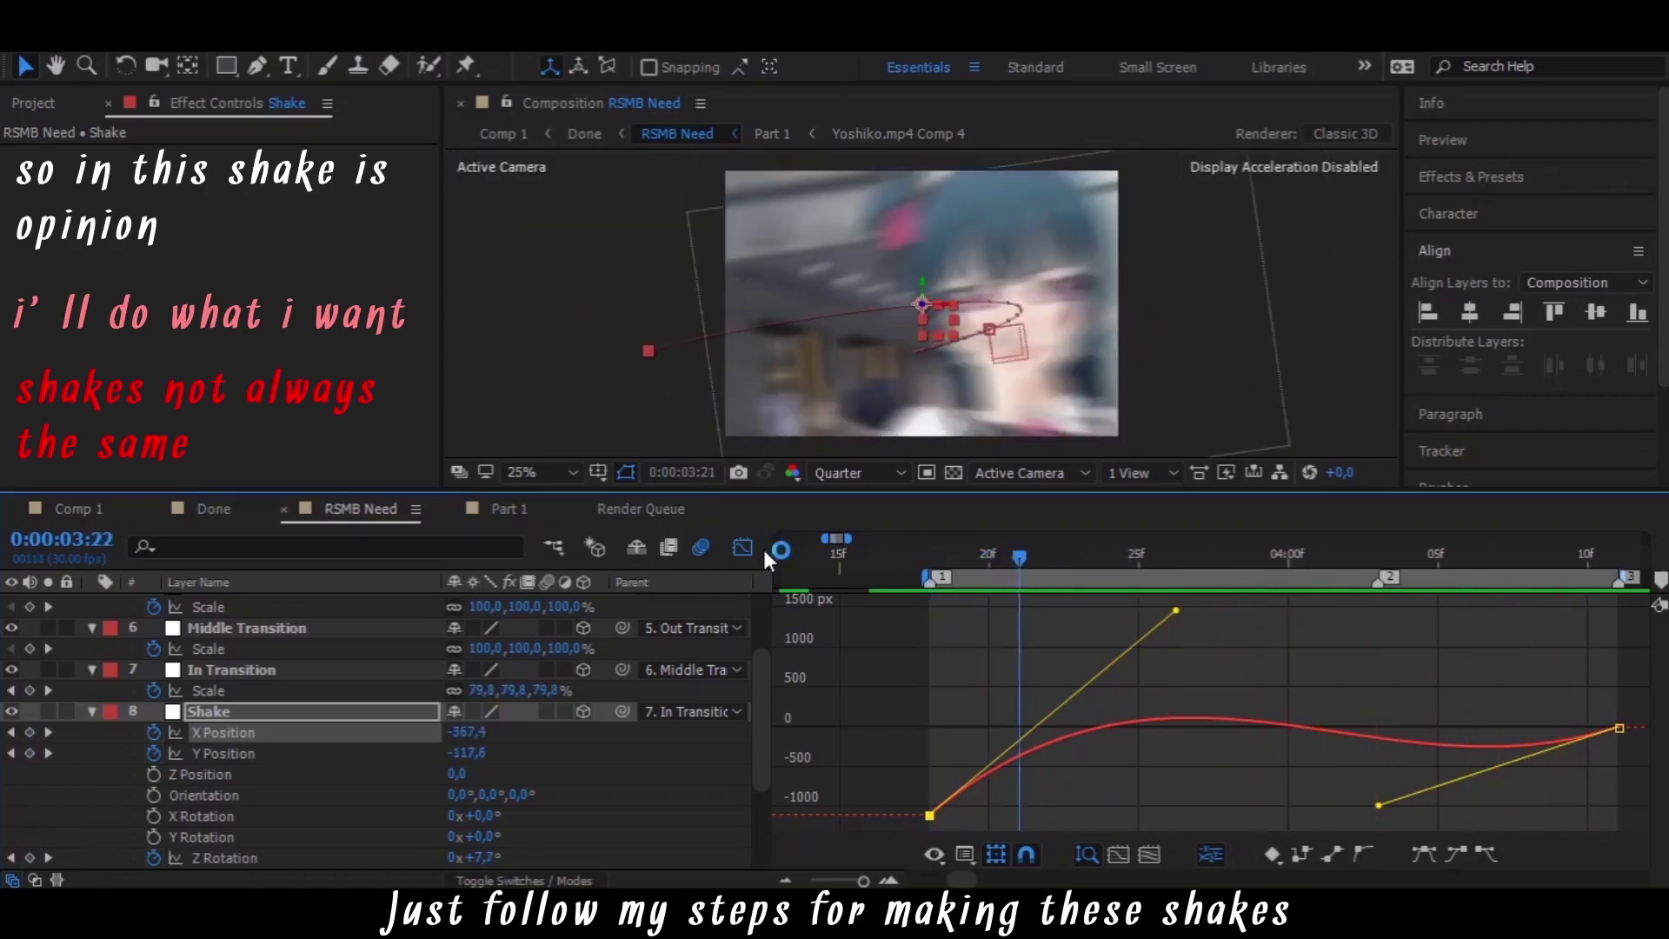
{"action": "left_click", "coordinate": [743, 546]}
{"action": "scroll", "coordinate": [1208, 690], "scroll_direction": "down", "scroll_amount": 5}
{"action": "scroll", "coordinate": [1206, 692], "scroll_direction": "up", "scroll_amount": 4}
Deselect the Shake layer and press U to show only keyframed properties
{"action": "scroll", "coordinate": [1206, 692], "scroll_direction": "down", "scroll_amount": 3}
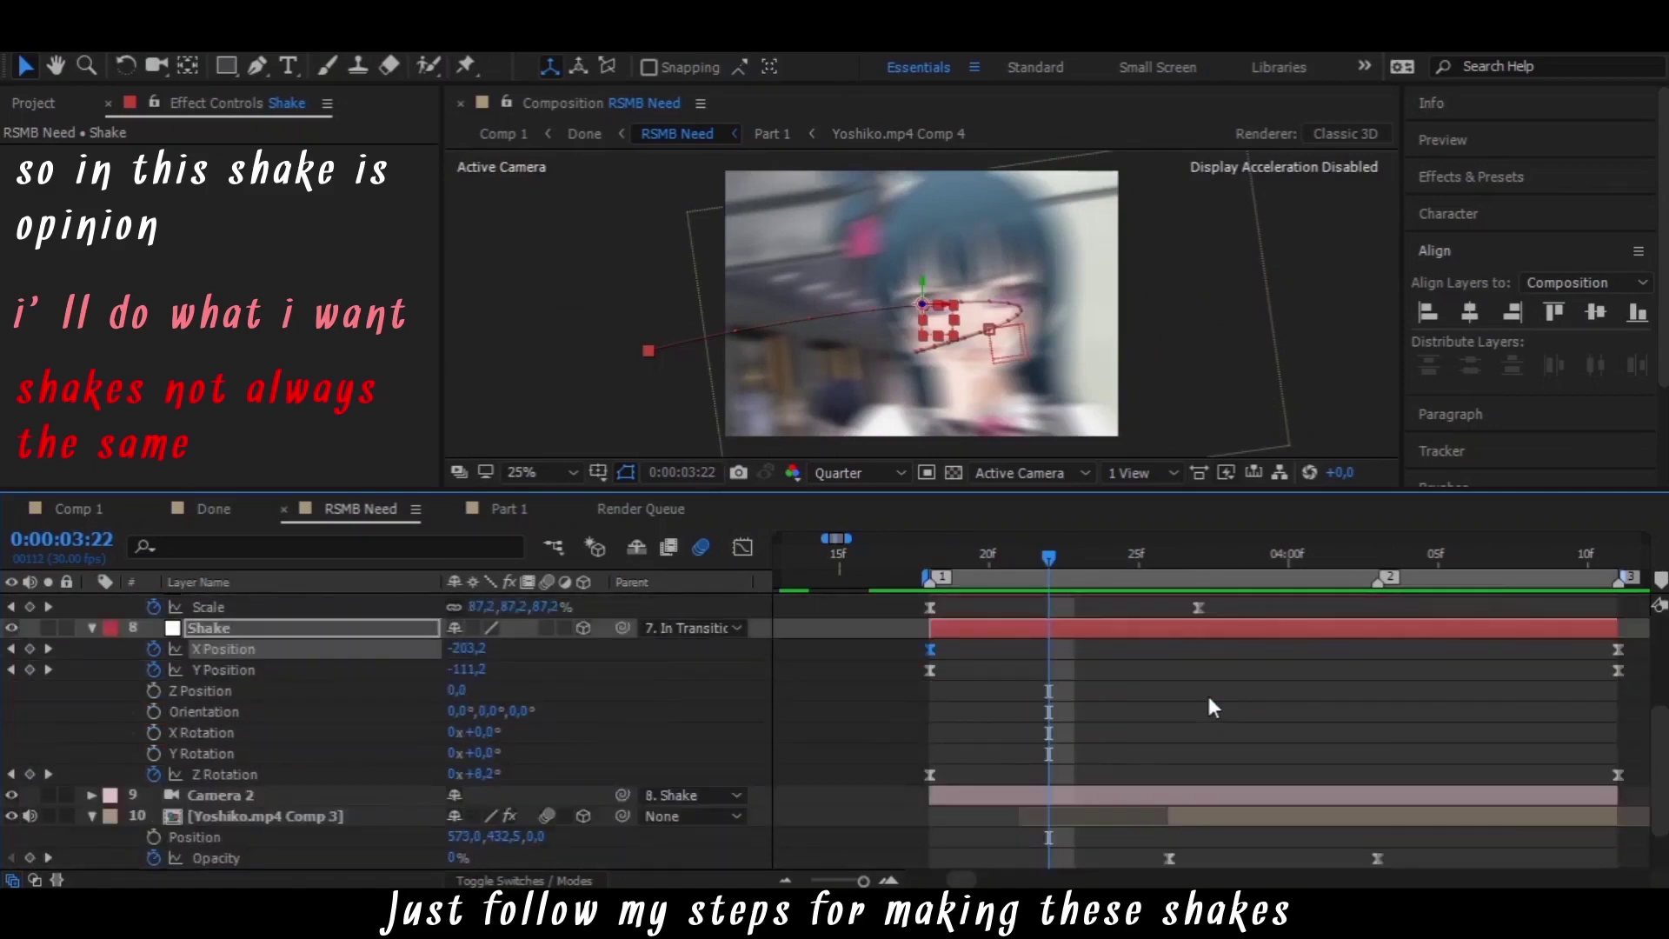
{"action": "scroll", "coordinate": [1204, 713], "scroll_direction": "up", "scroll_amount": 3}
{"action": "left_click", "coordinate": [1201, 737]}
{"action": "key", "text": "u"}
{"action": "key", "text": "u"}
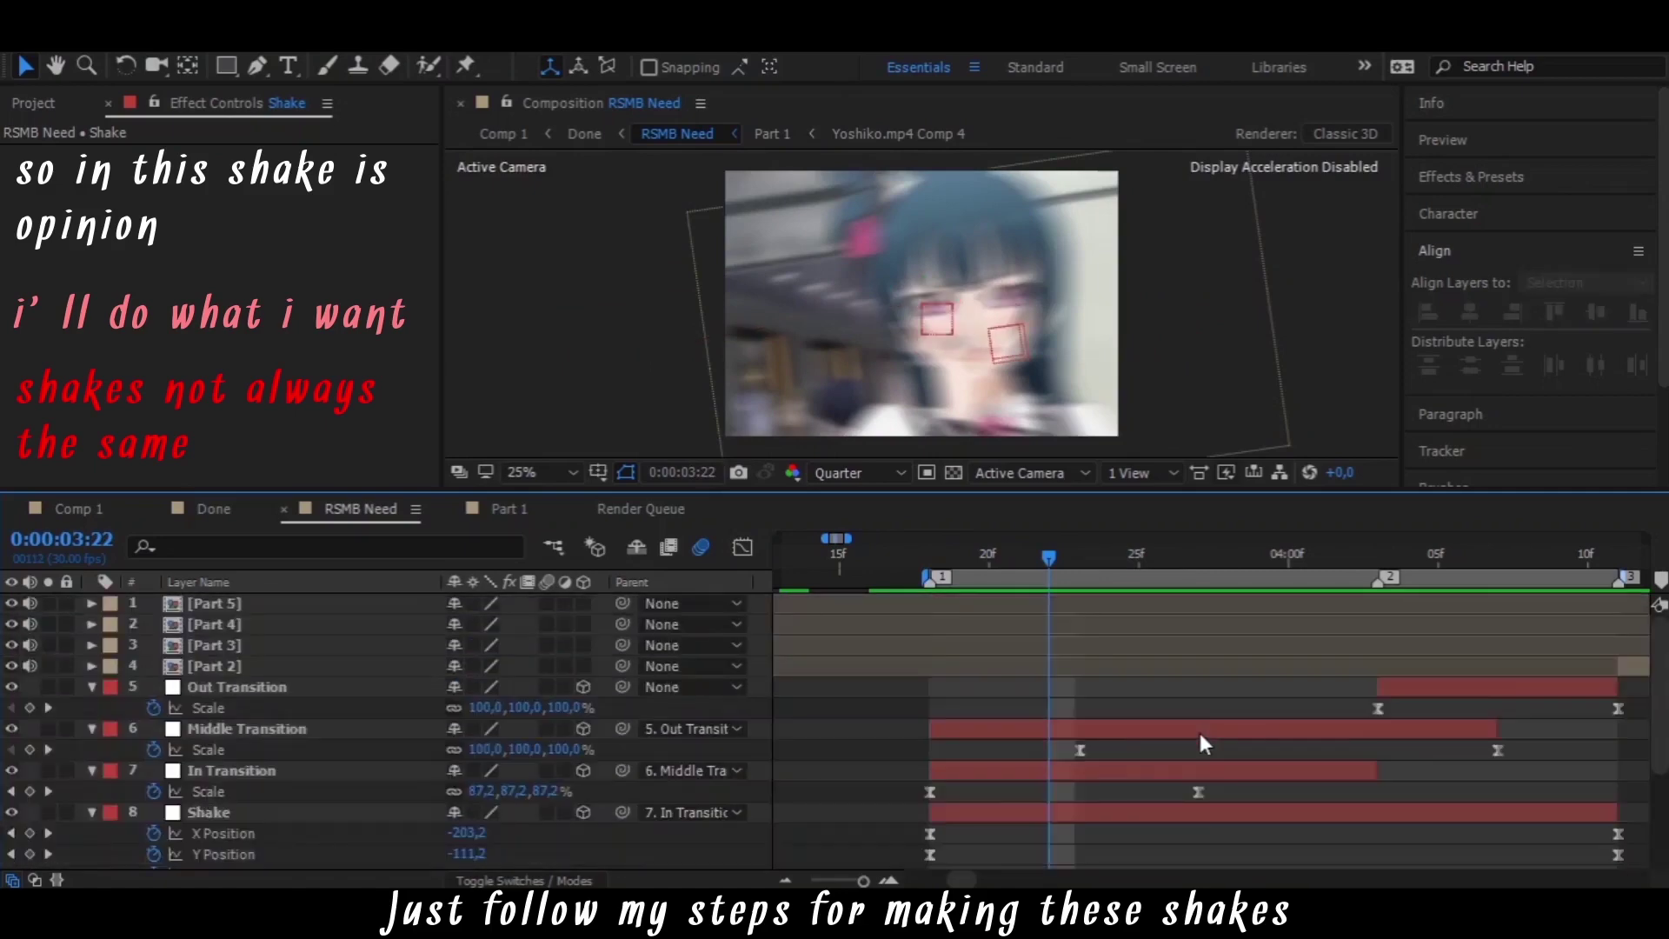
Select the Yoshiko.mp4 Comp 4 and Comp 3 layers, then Shake's X Position, Y Position and Z Rotation keyframes
{"action": "scroll", "coordinate": [1201, 737], "scroll_direction": "down", "scroll_amount": 3}
{"action": "scroll", "coordinate": [1199, 732], "scroll_direction": "down", "scroll_amount": 4}
{"action": "scroll", "coordinate": [1205, 739], "scroll_direction": "up", "scroll_amount": 2}
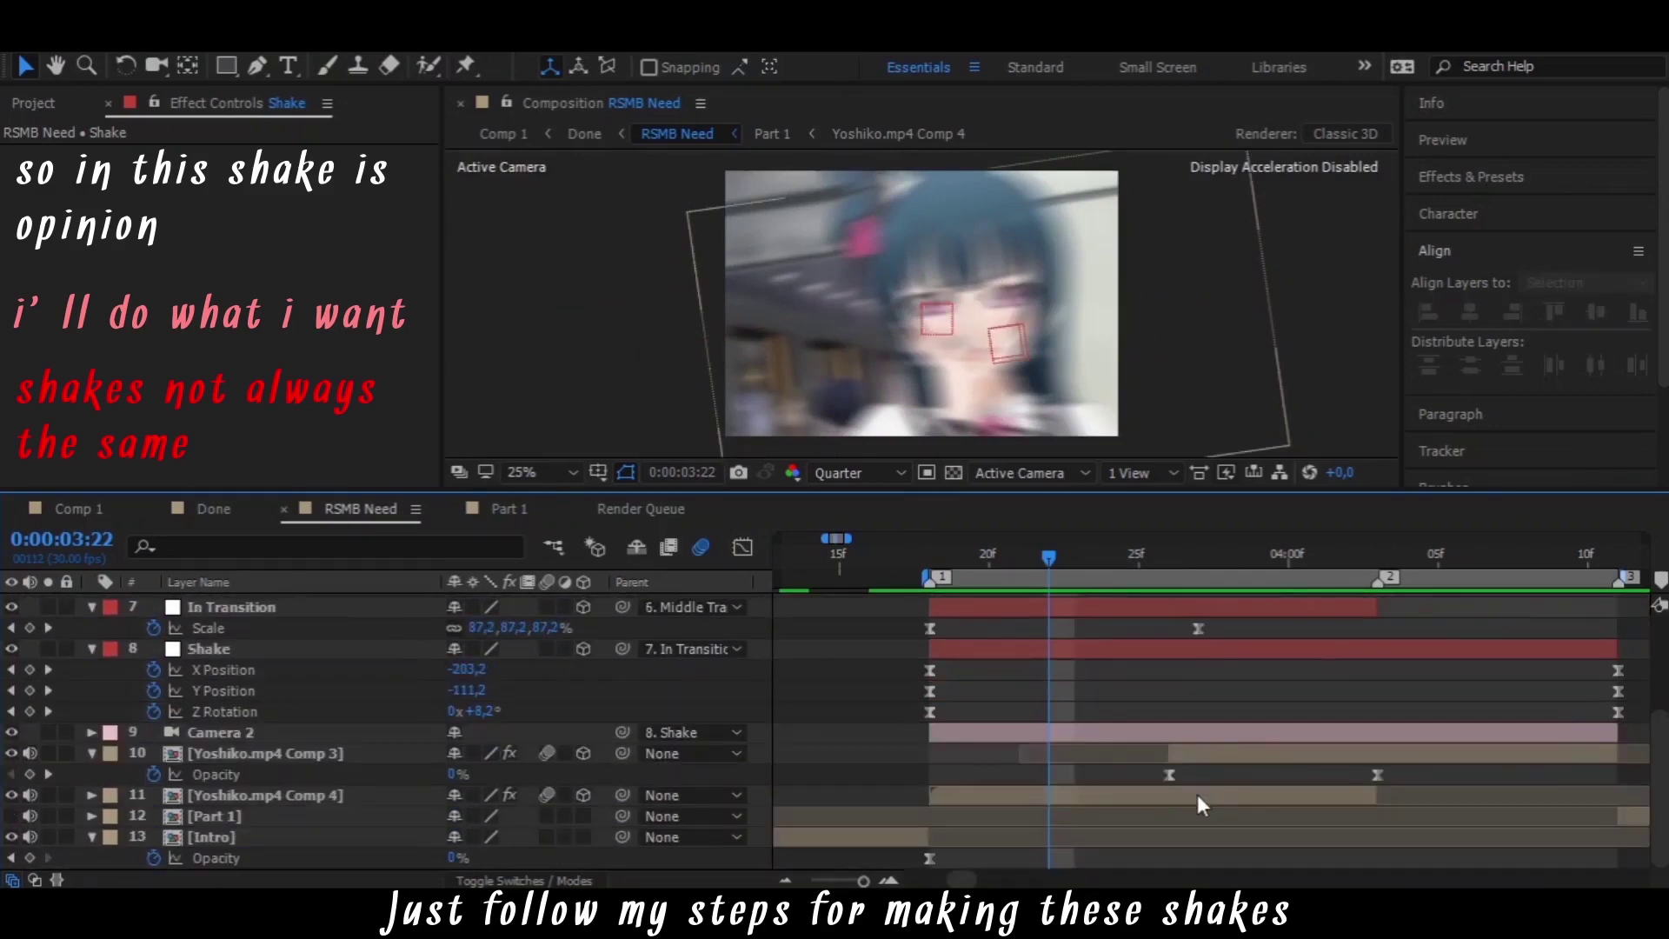
{"action": "left_click", "coordinate": [1198, 795]}
{"action": "left_click", "coordinate": [1229, 753]}
{"action": "left_click", "coordinate": [930, 669]}
{"action": "left_click", "coordinate": [929, 690]}
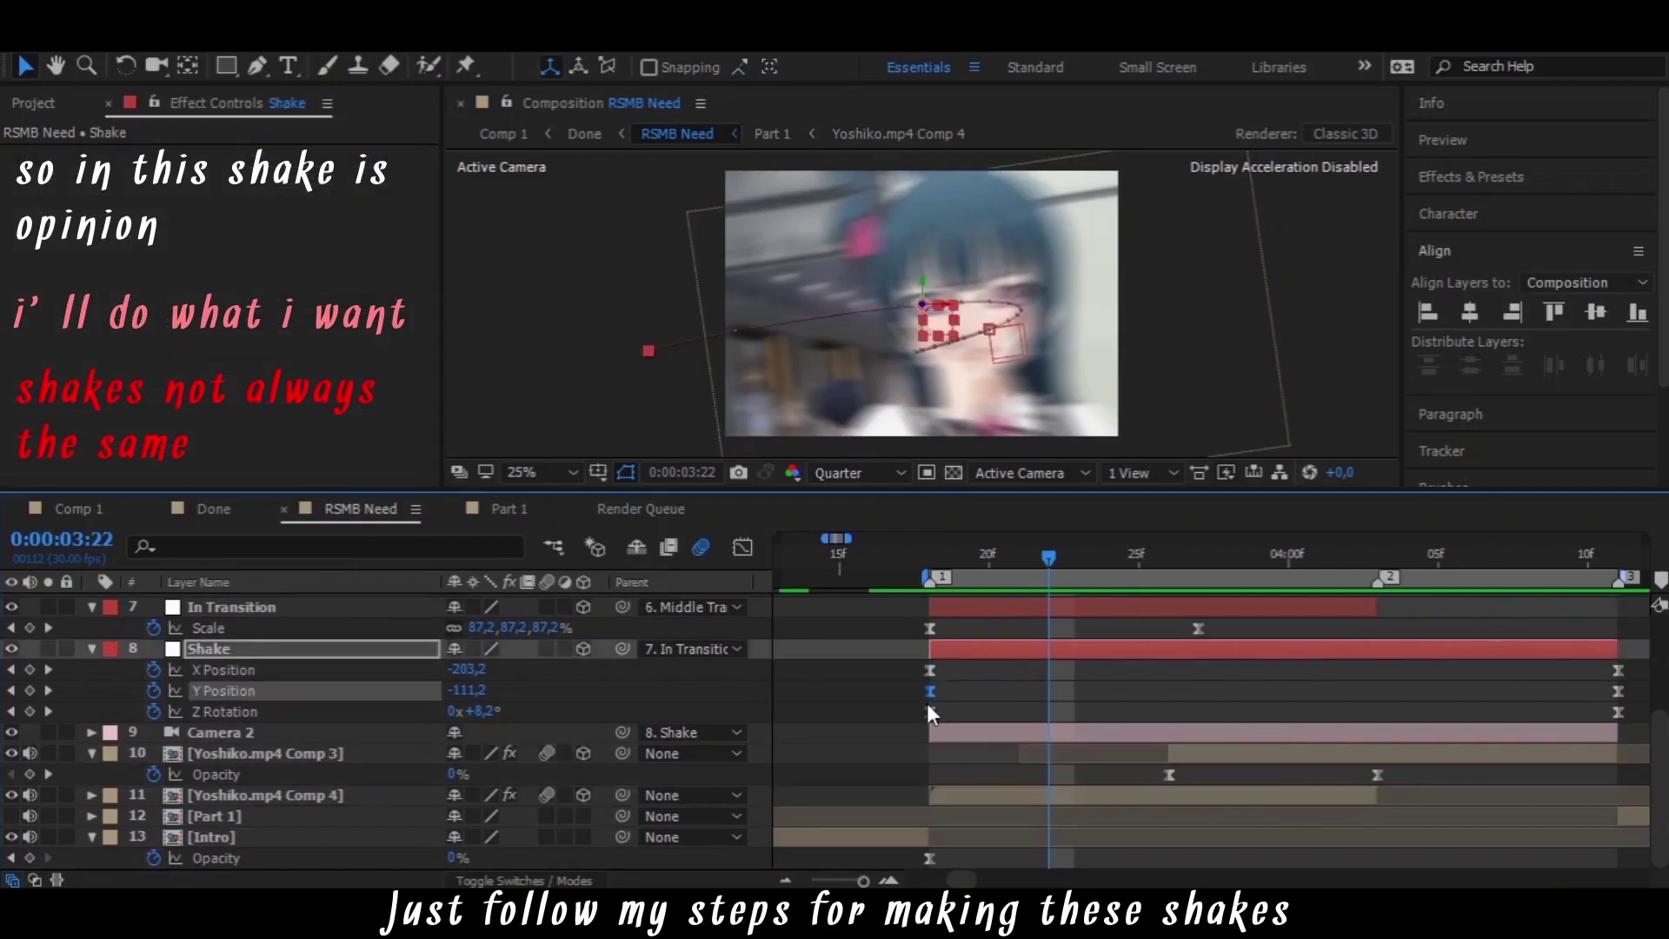
{"action": "left_click", "coordinate": [929, 711]}
Preview the camera shake from 3:18, stepping through frames up to 3:24
{"action": "scroll", "coordinate": [975, 712], "scroll_direction": "up", "scroll_amount": 3}
{"action": "left_click_drag", "start_coordinate": [964, 561], "coordinate": [1019, 563]}
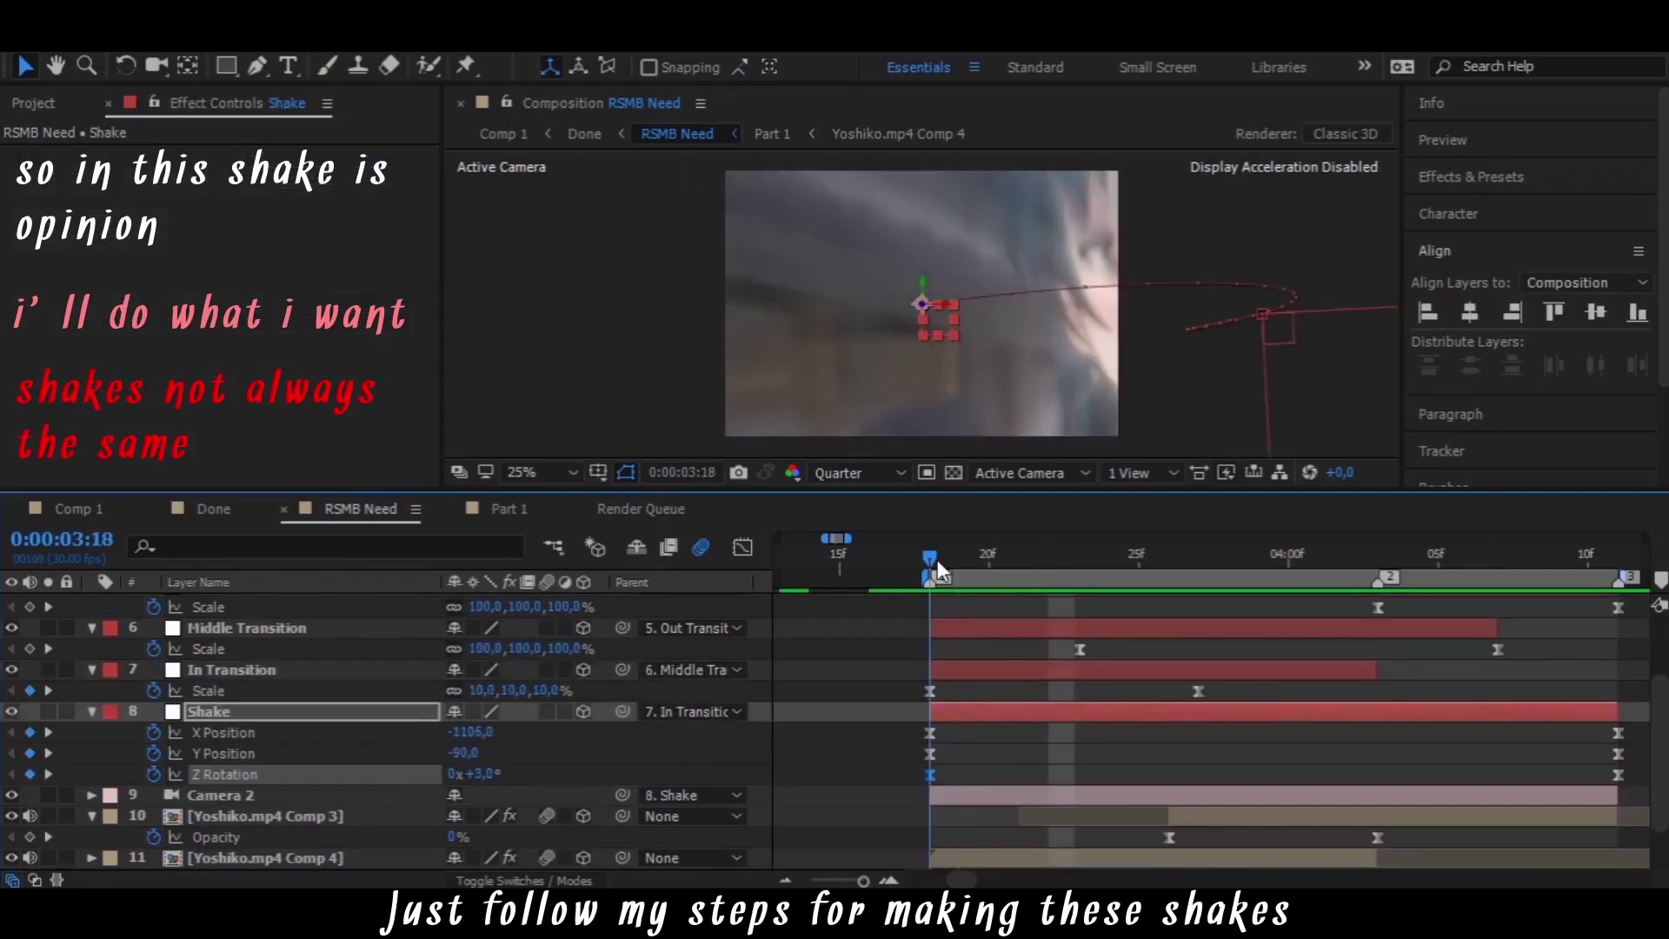
{"action": "left_click", "coordinate": [940, 591]}
{"action": "key", "text": "space"}
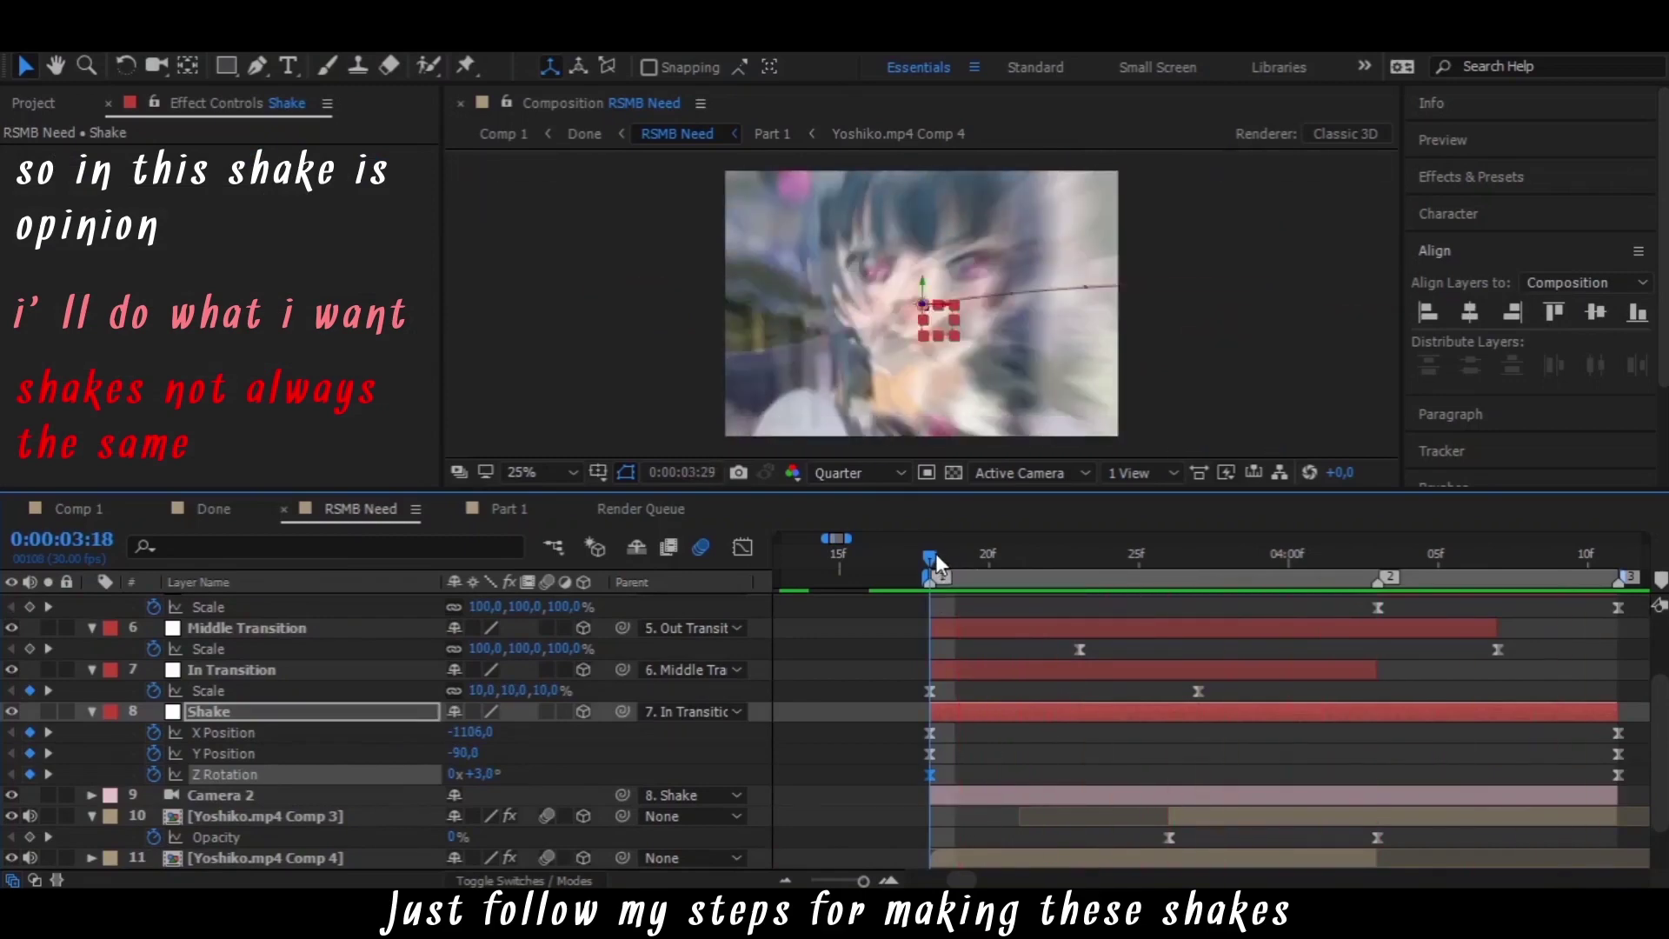
{"action": "left_click", "coordinate": [962, 558]}
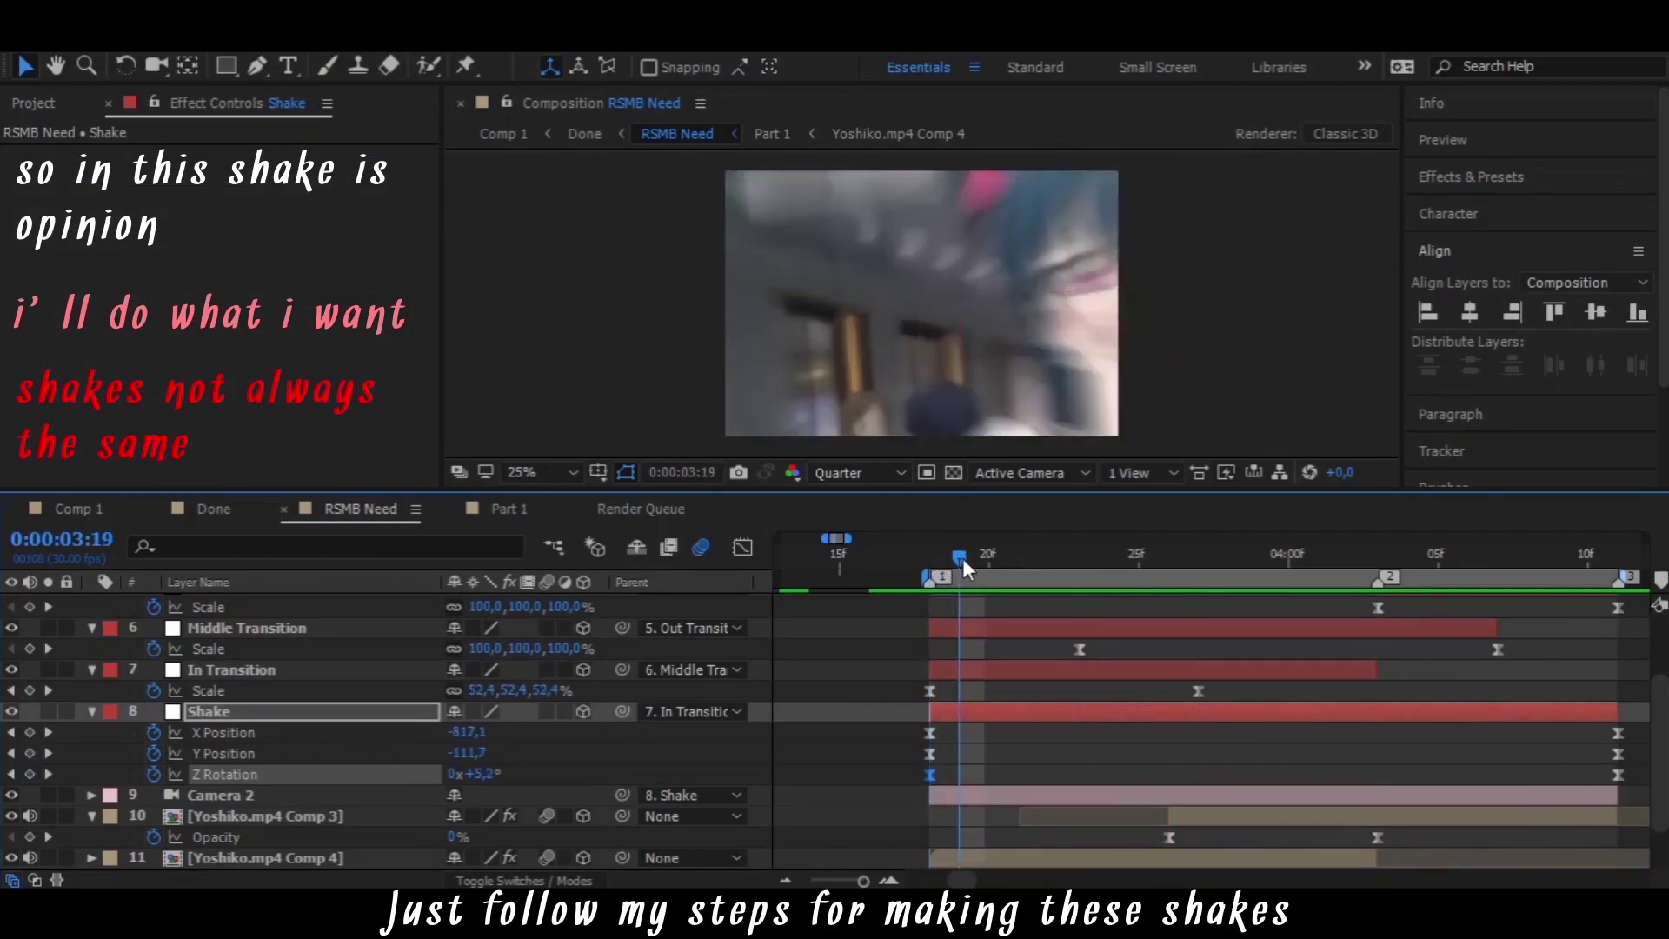
{"action": "left_click_drag", "start_coordinate": [963, 558], "coordinate": [1067, 561]}
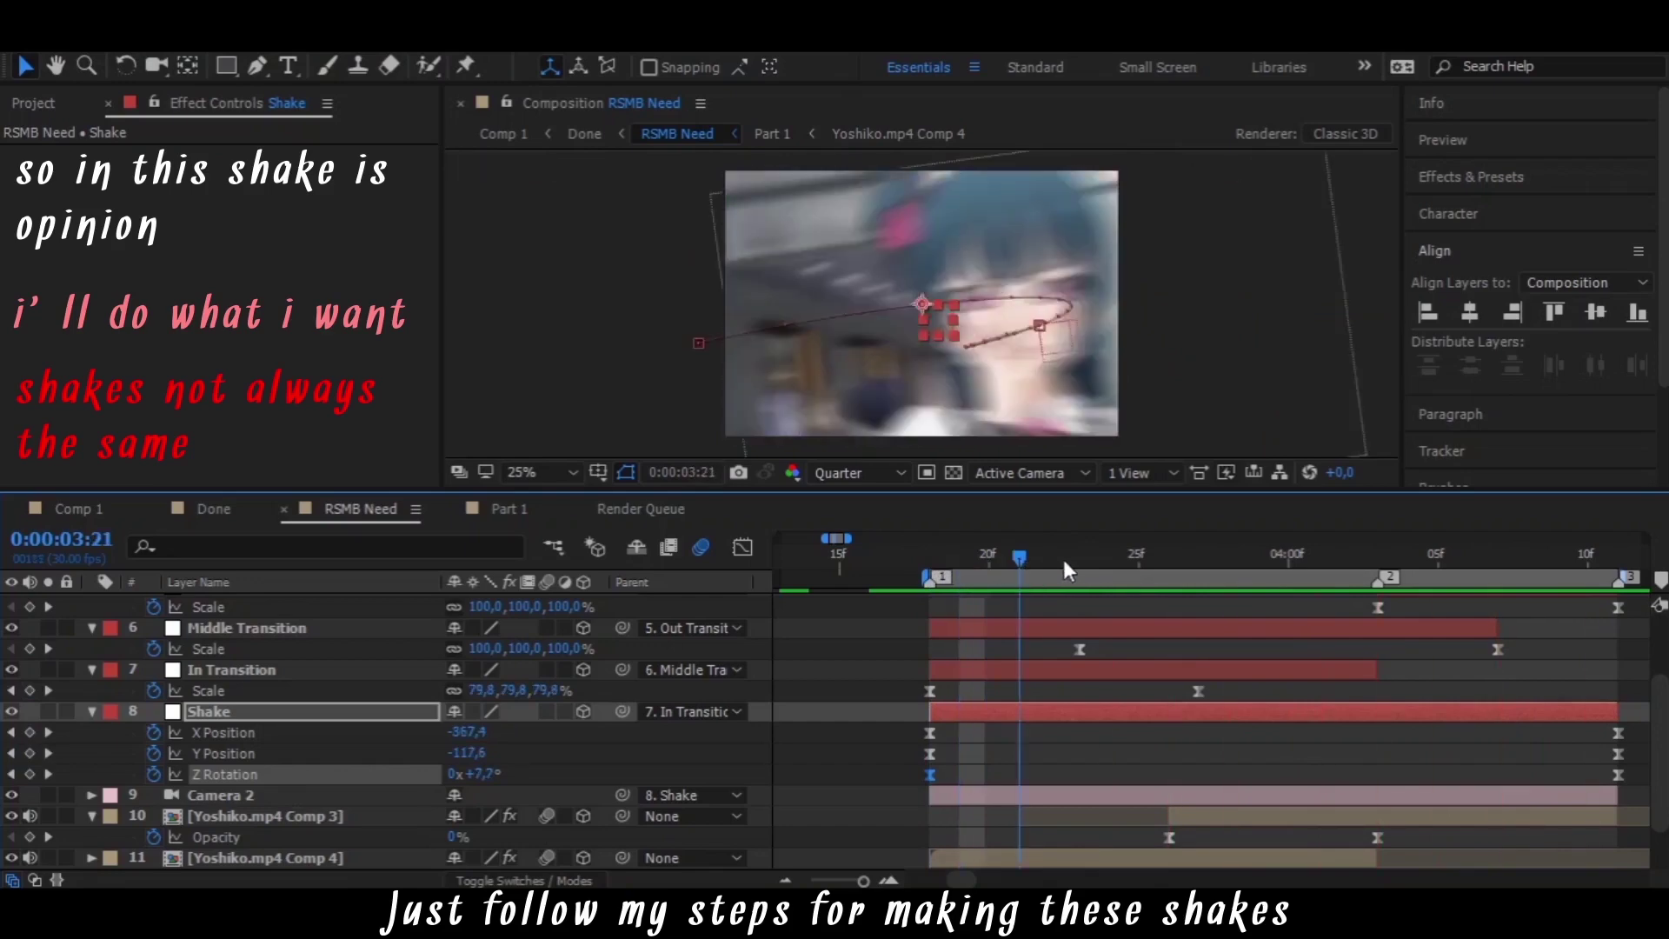
{"action": "key", "text": "space"}
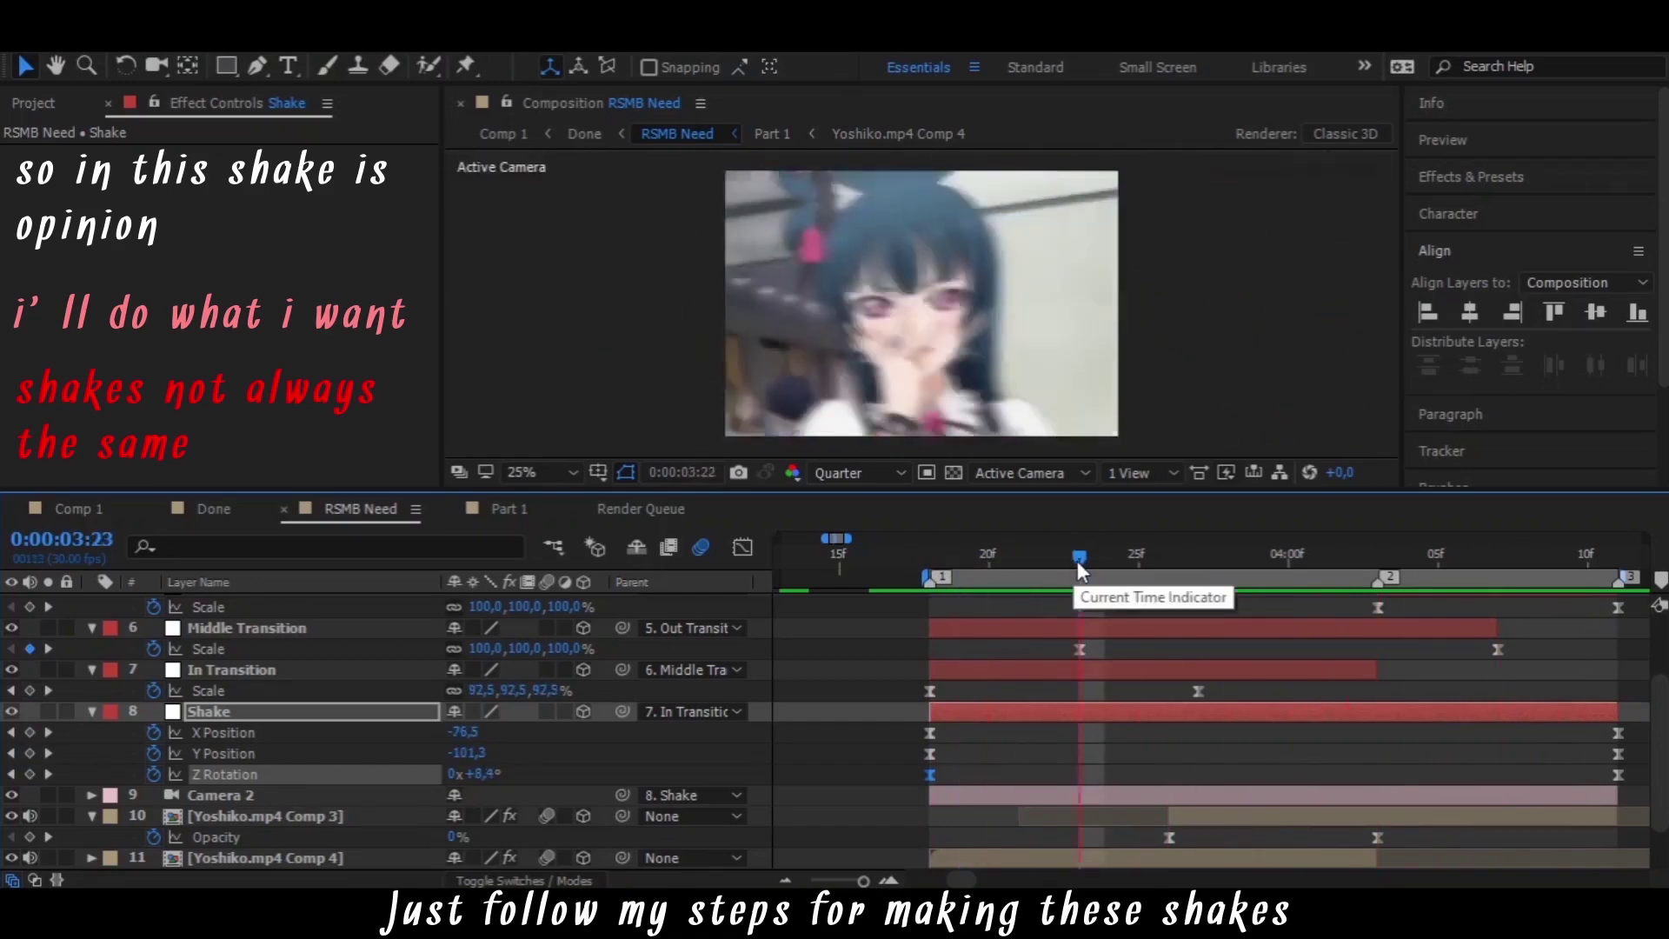
{"action": "left_click_drag", "start_coordinate": [1083, 561], "coordinate": [1107, 562]}
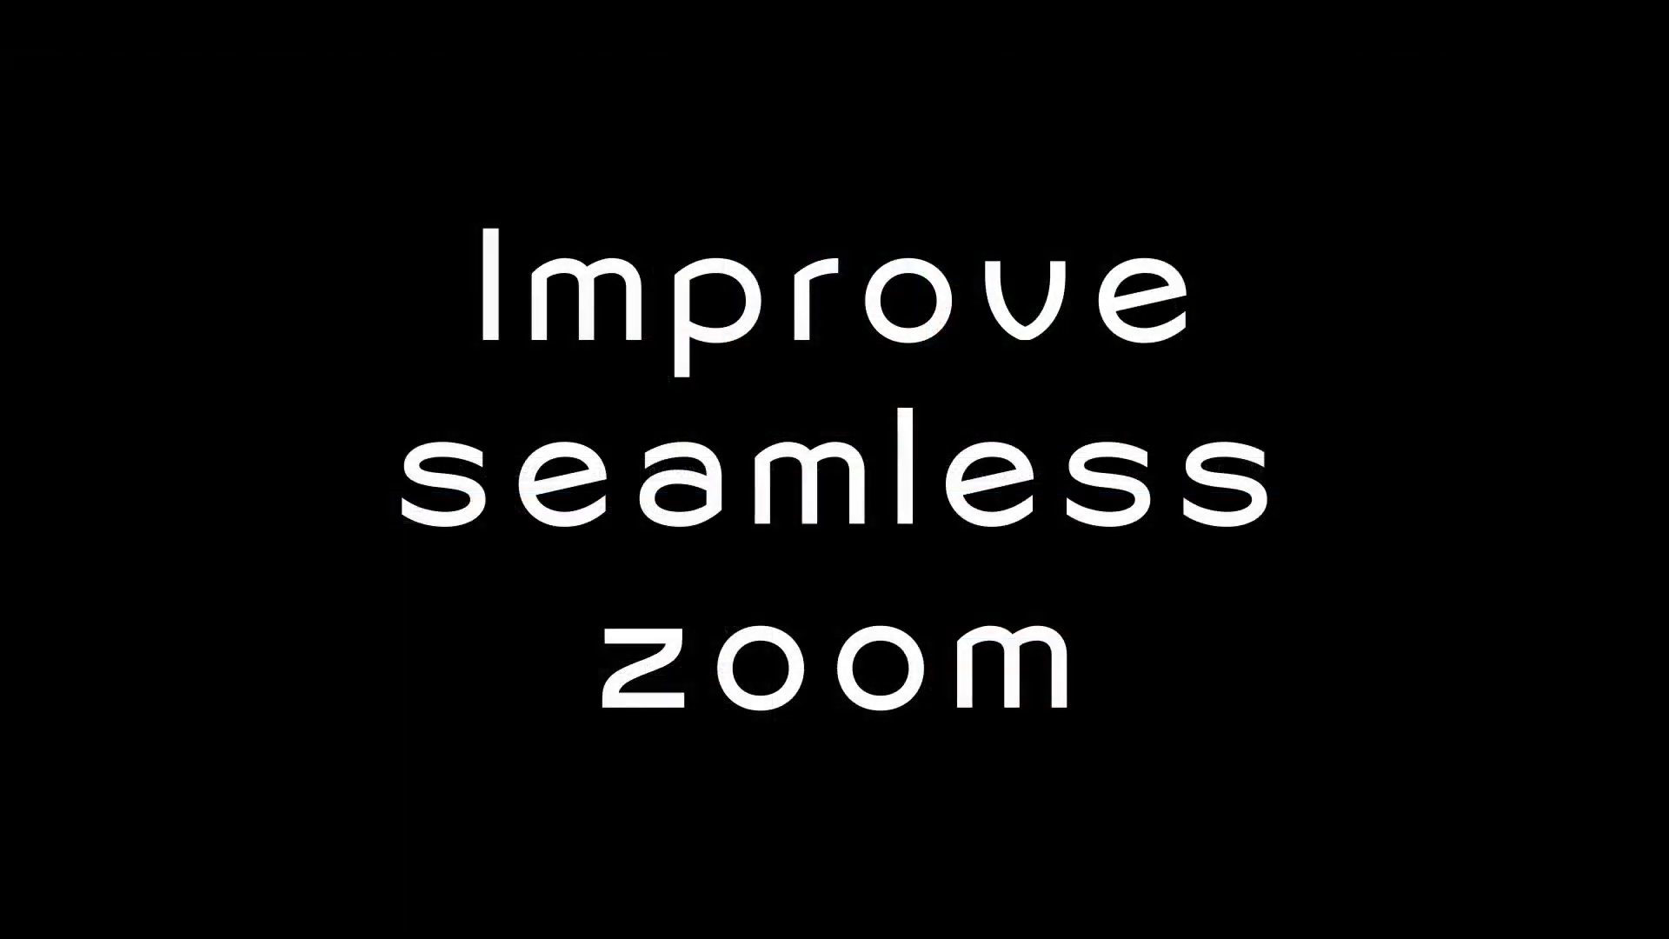
Pre-compose layers 7–13 into a new composition named 1, moving all attributes
{"action": "scroll", "coordinate": [1427, 690], "scroll_direction": "down", "scroll_amount": 3}
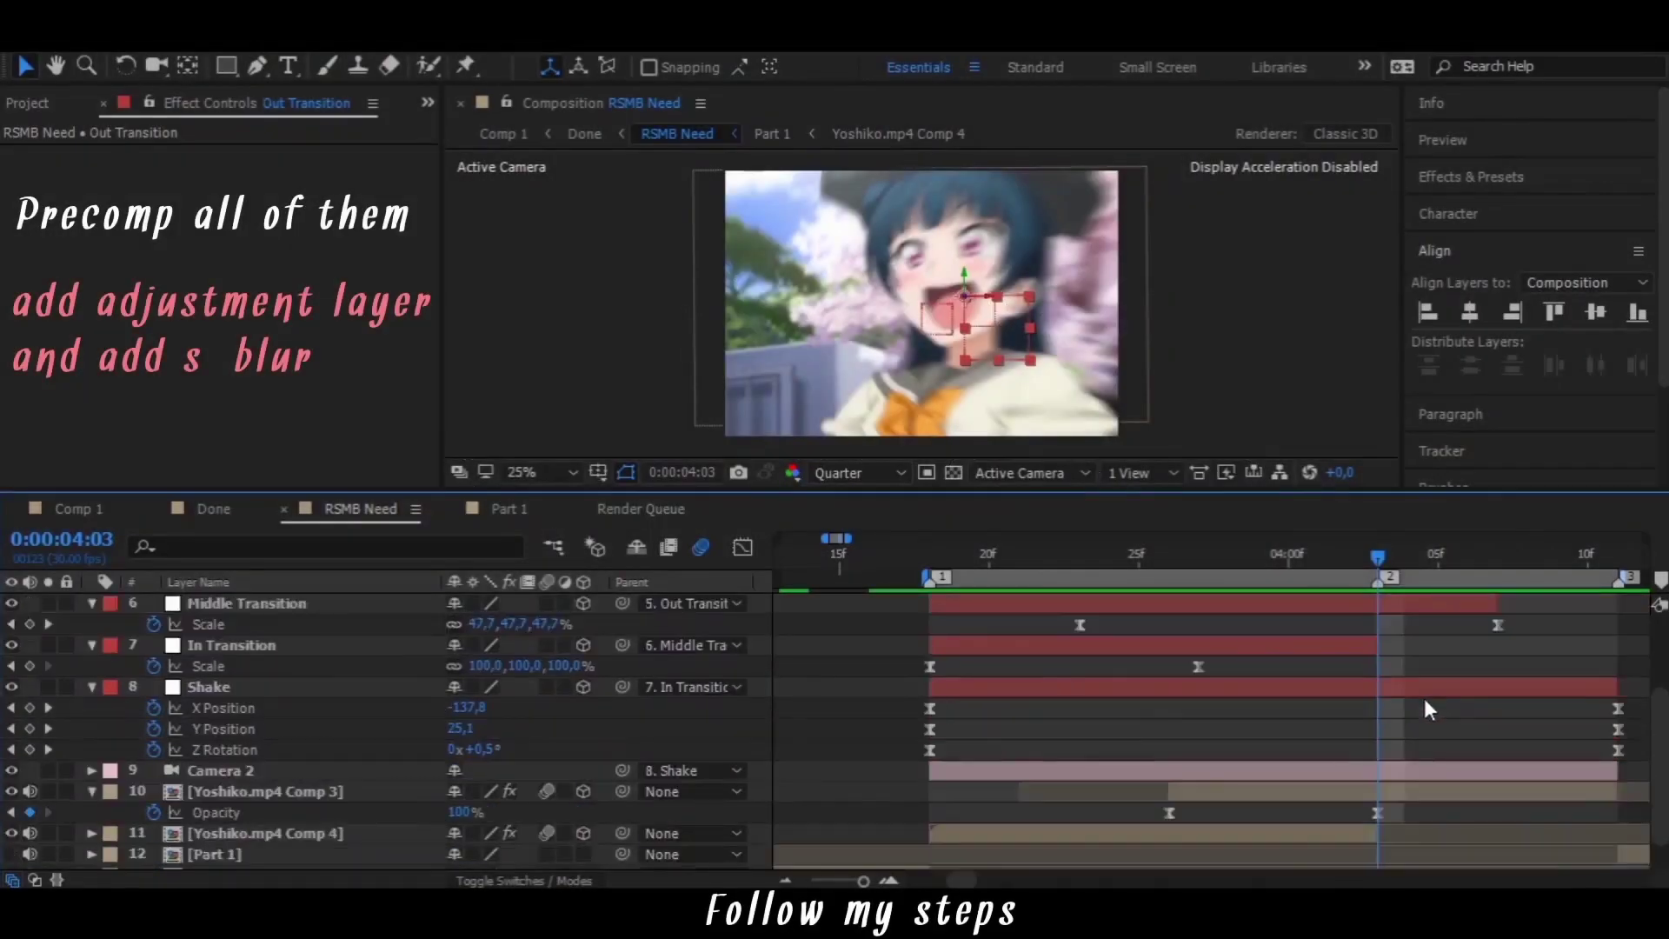
{"action": "scroll", "coordinate": [1424, 697], "scroll_direction": "down", "scroll_amount": 2}
{"action": "key", "text": "ctrl+a"}
{"action": "right_click", "coordinate": [1301, 795]}
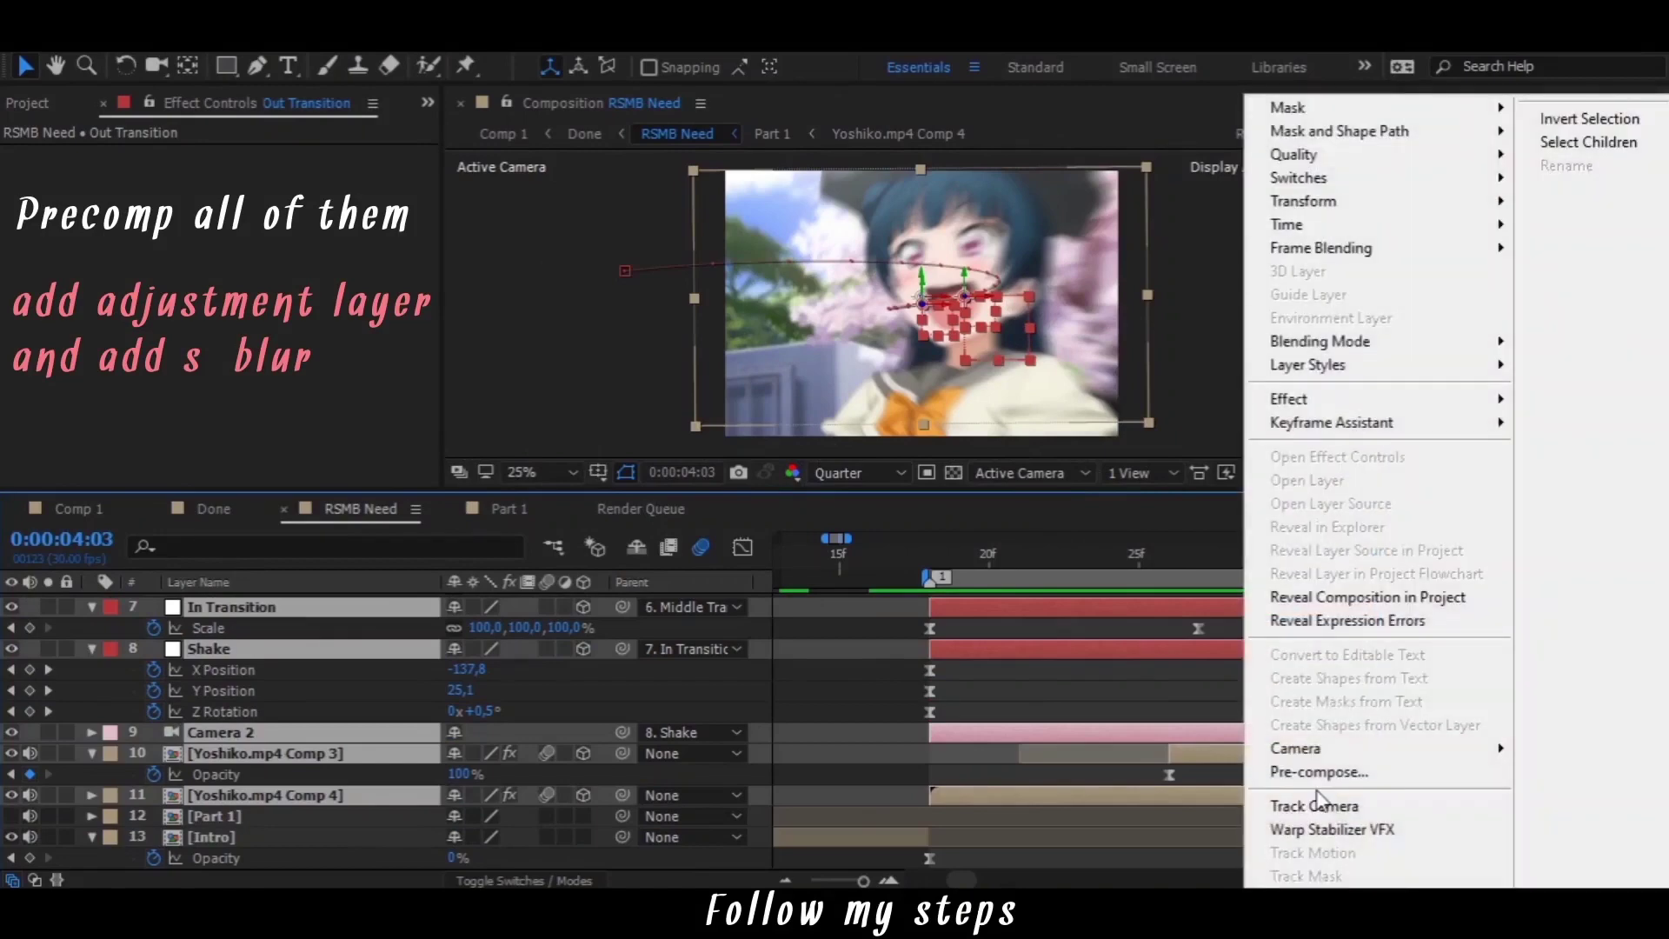
{"action": "left_click", "coordinate": [1327, 771]}
{"action": "type", "text": "1"}
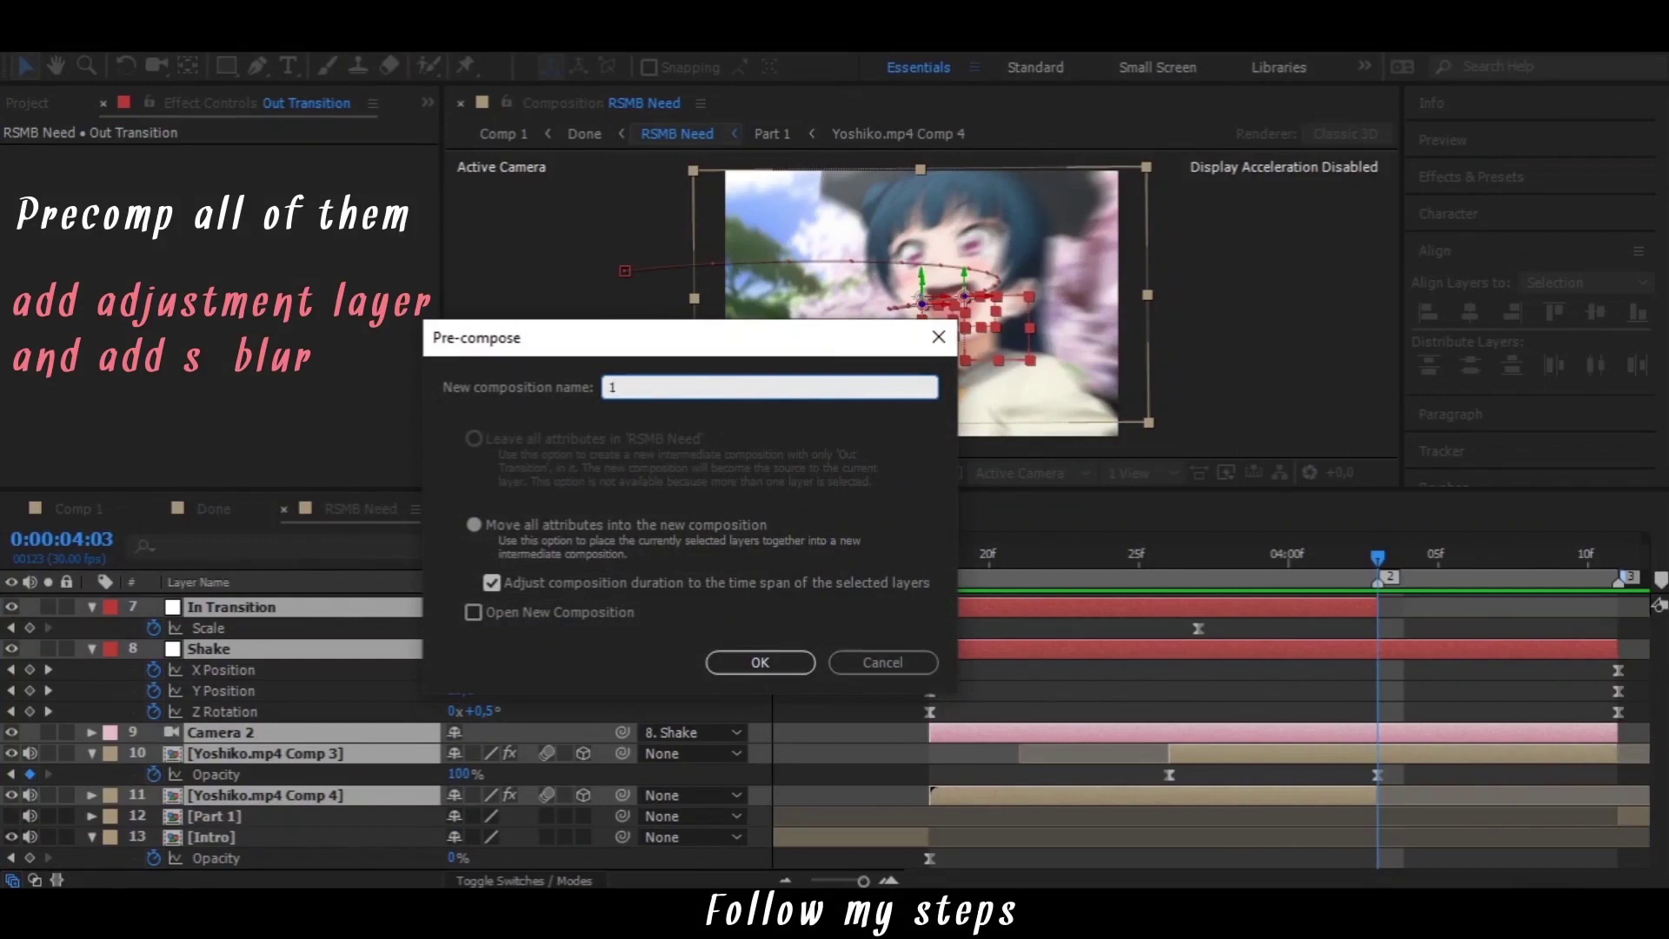
{"action": "key", "text": "Return"}
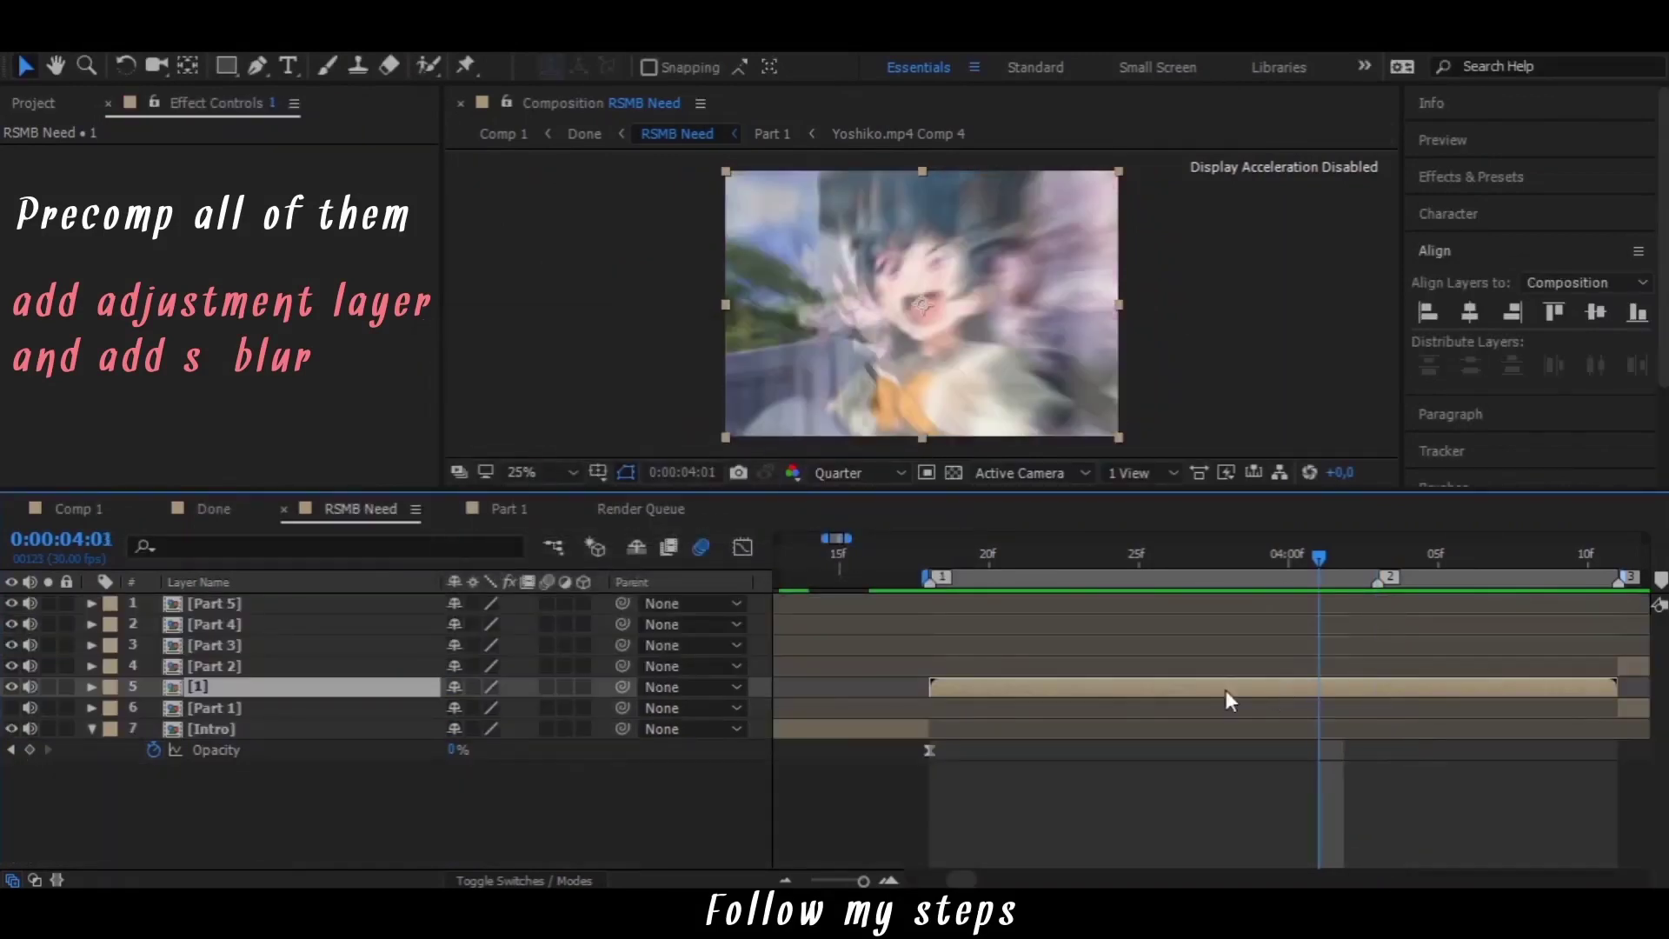
Add a new adjustment layer above the precomp and trim its start to 0:00:03:18
{"action": "right_click", "coordinate": [763, 687]}
{"action": "mouse_move", "coordinate": [838, 450]}
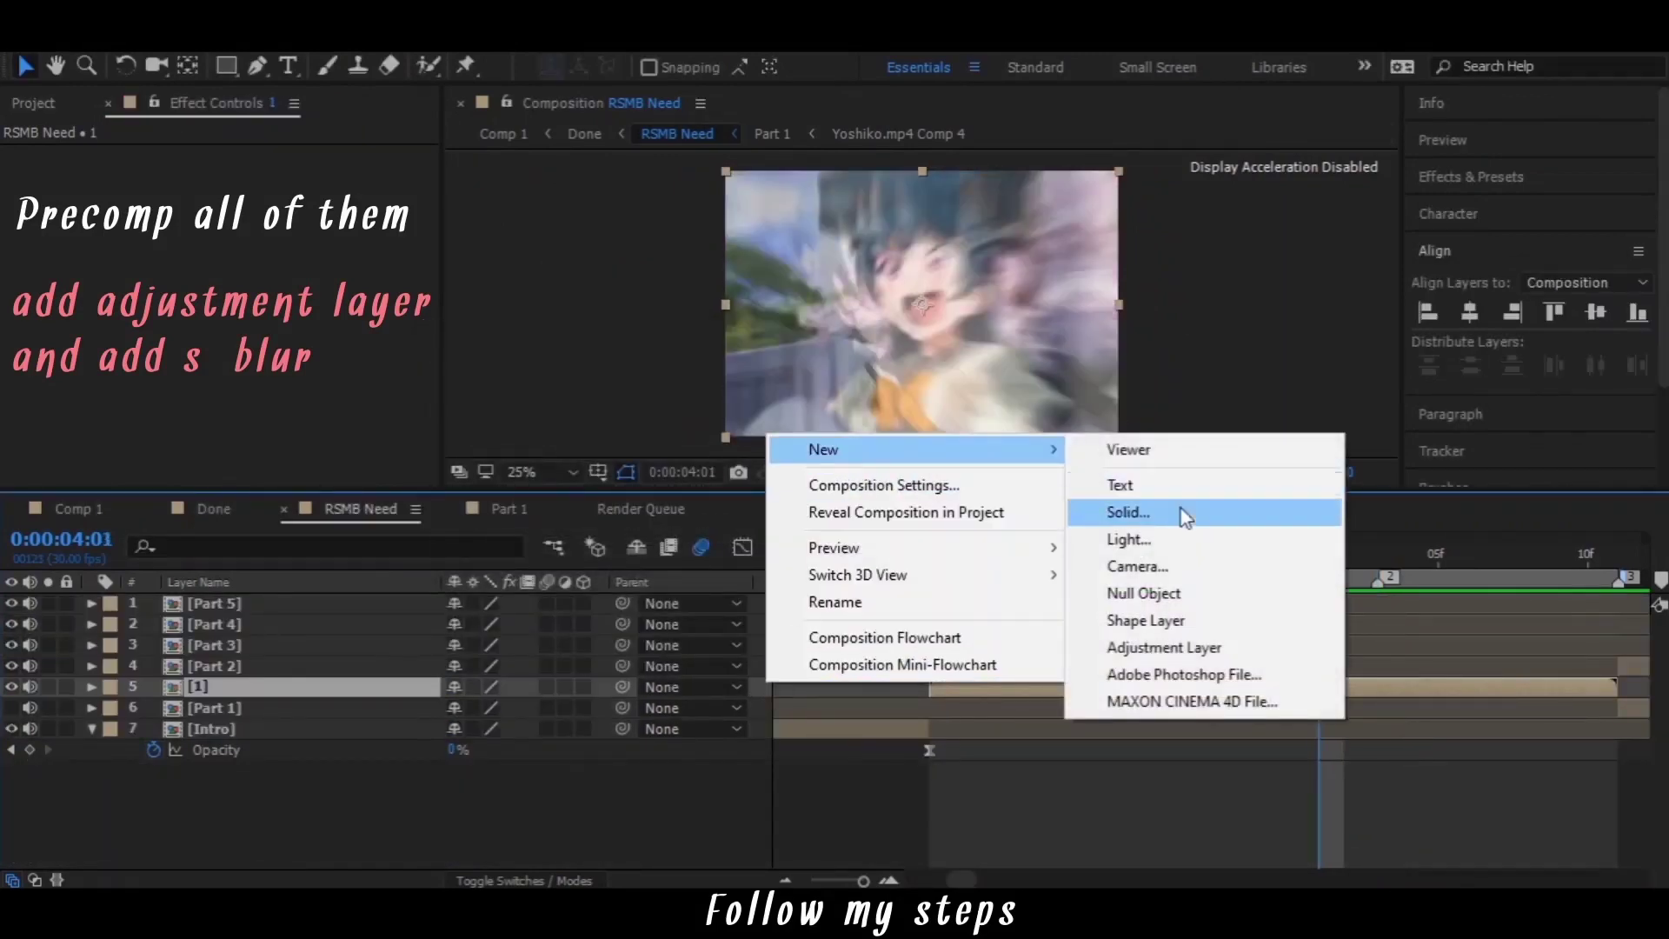
{"action": "left_click", "coordinate": [1164, 647]}
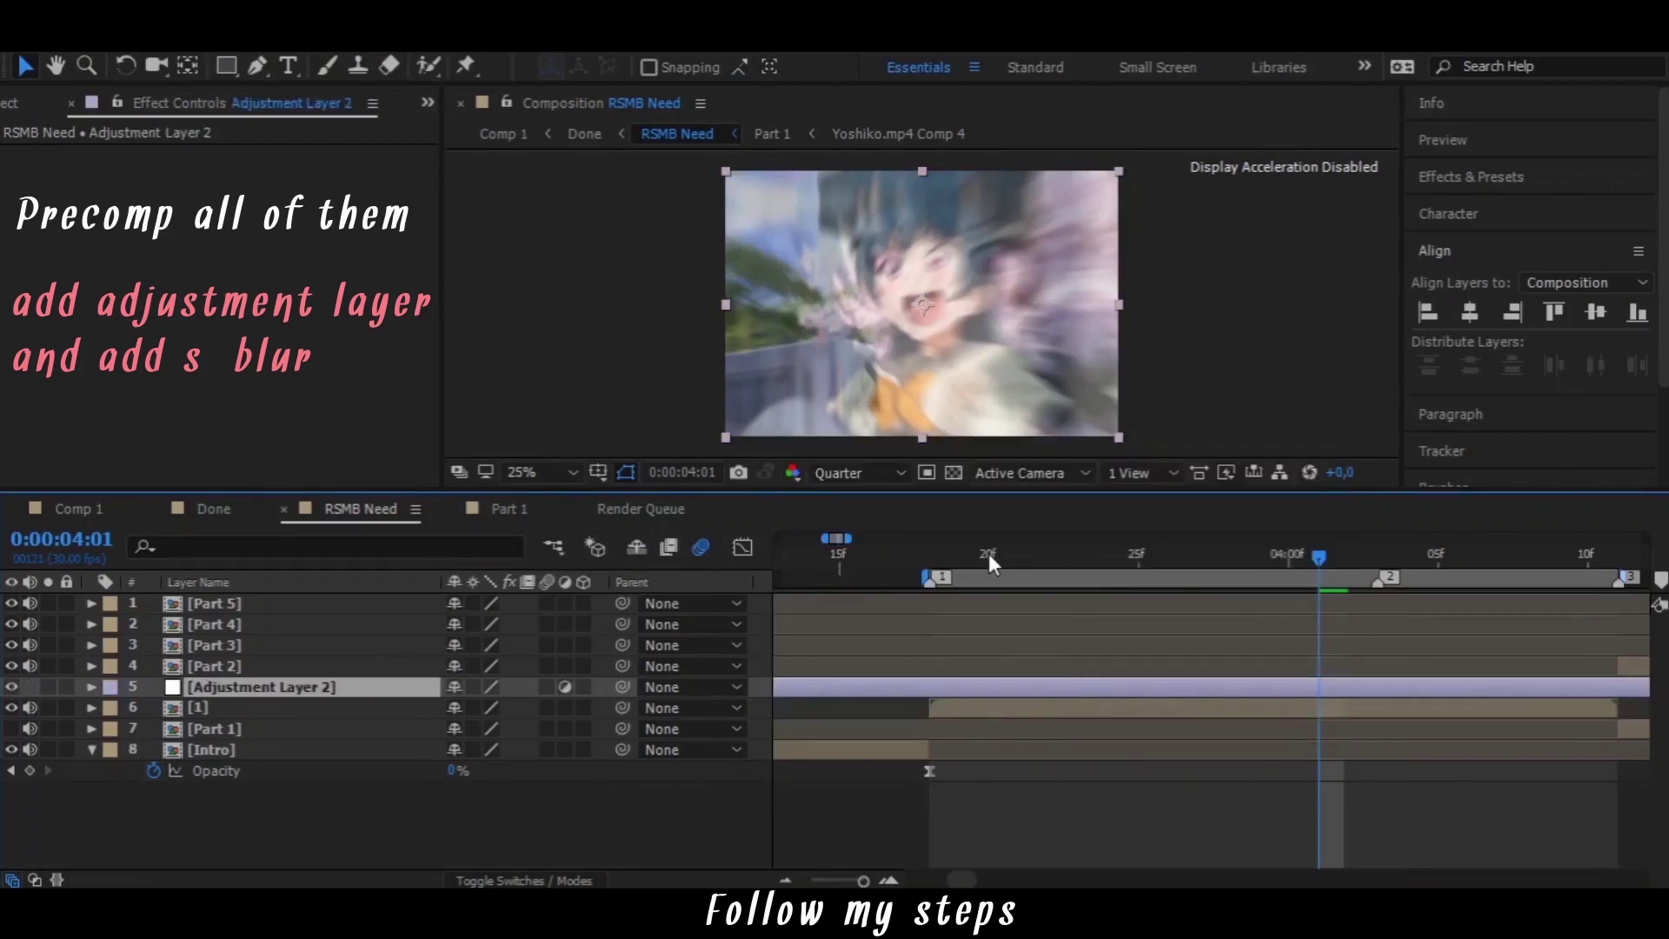
{"action": "key", "text": "j"}
{"action": "key", "text": "alt+bracketleft"}
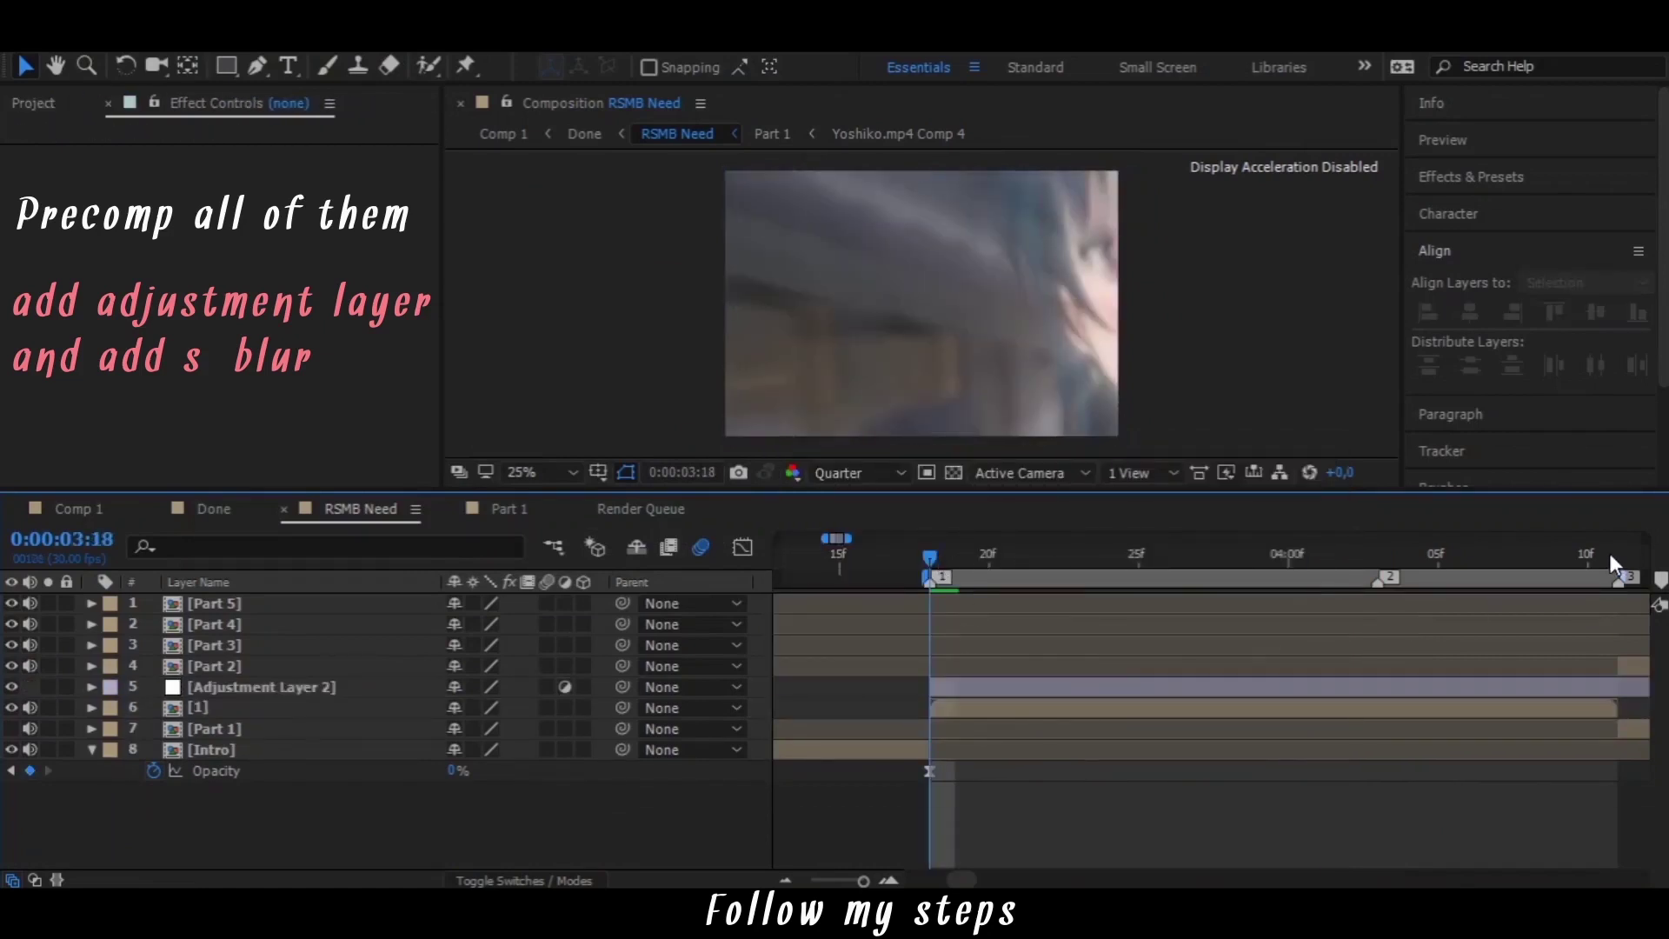
Split the adjustment layer at 0:00:04:11, delete the rest, and bring up the Effects & Presets search
{"action": "left_click", "coordinate": [1609, 553]}
{"action": "left_click", "coordinate": [1527, 690]}
{"action": "key", "text": "ctrl+shift+d"}
{"action": "key", "text": "Delete"}
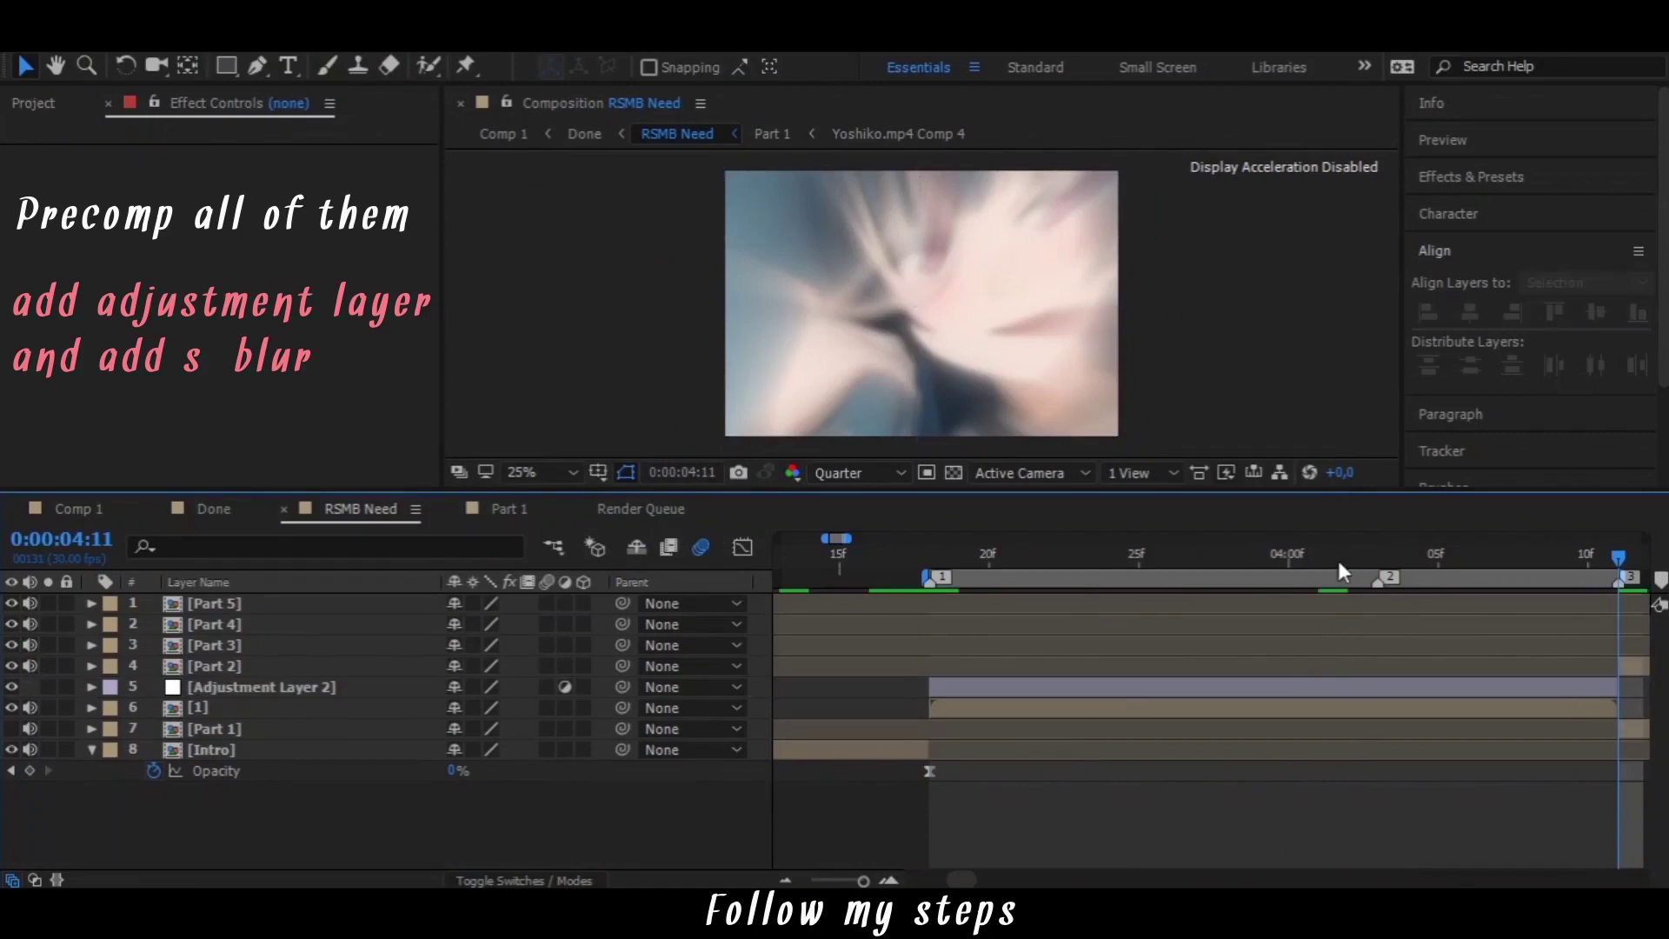
{"action": "left_click", "coordinate": [1346, 554]}
{"action": "left_click", "coordinate": [1289, 690]}
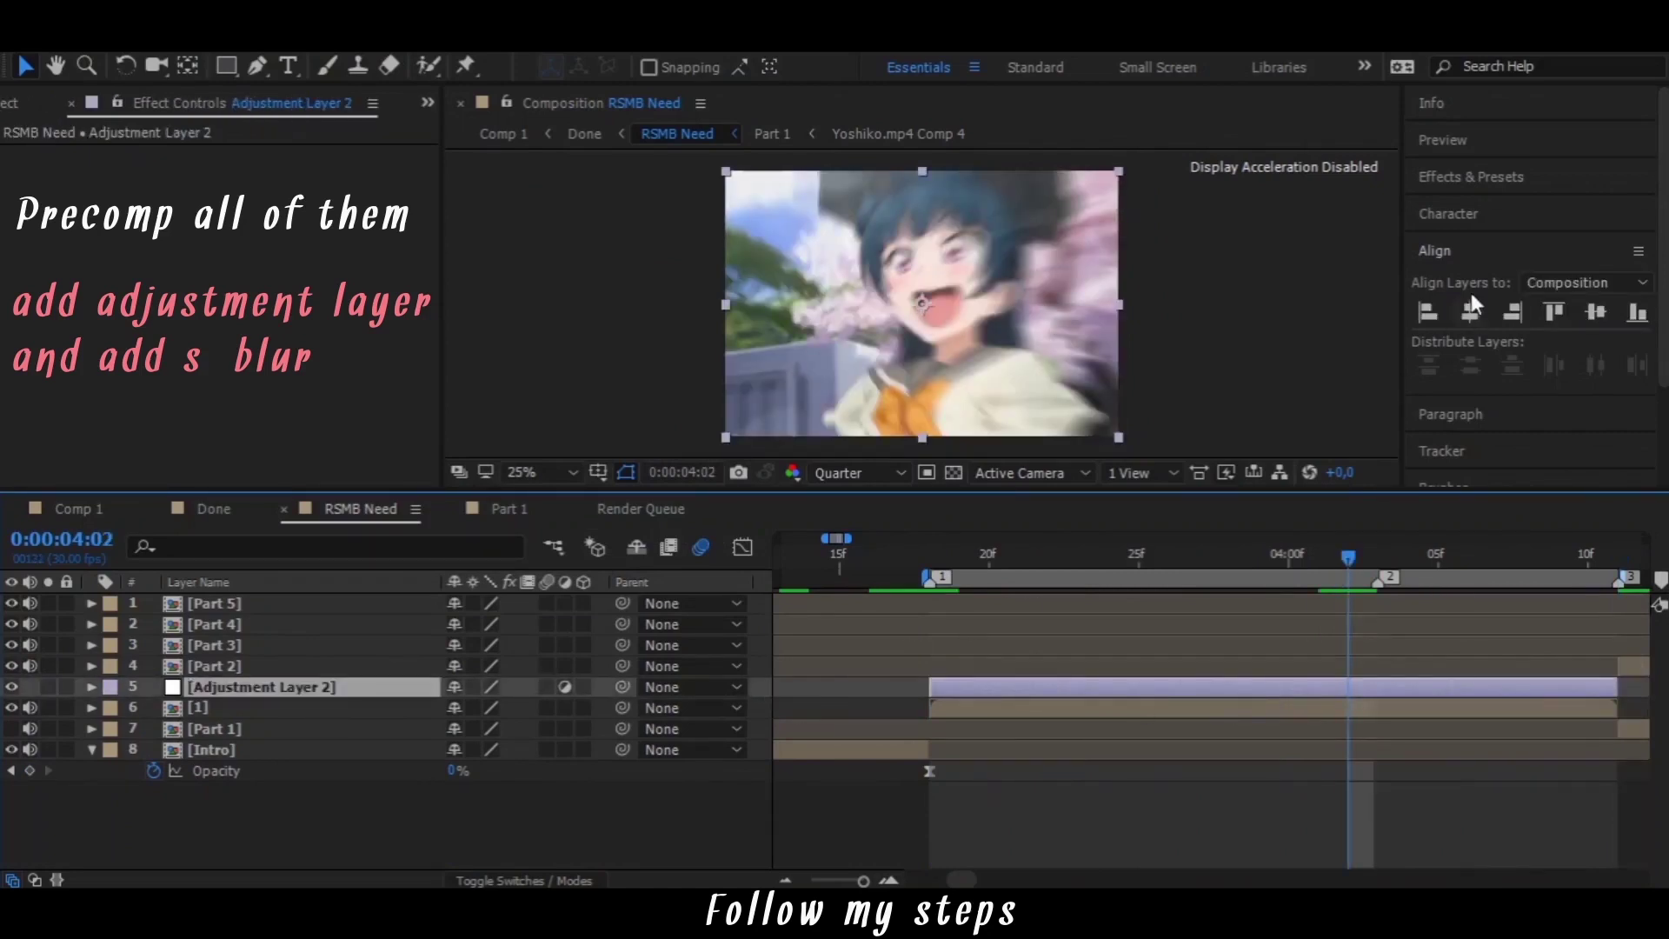
{"action": "left_click", "coordinate": [1469, 176]}
{"action": "left_click", "coordinate": [1486, 213]}
Apply S_Blur to Adjustment Layer 2 from an Effects & Presets search
{"action": "type", "text": "s"}
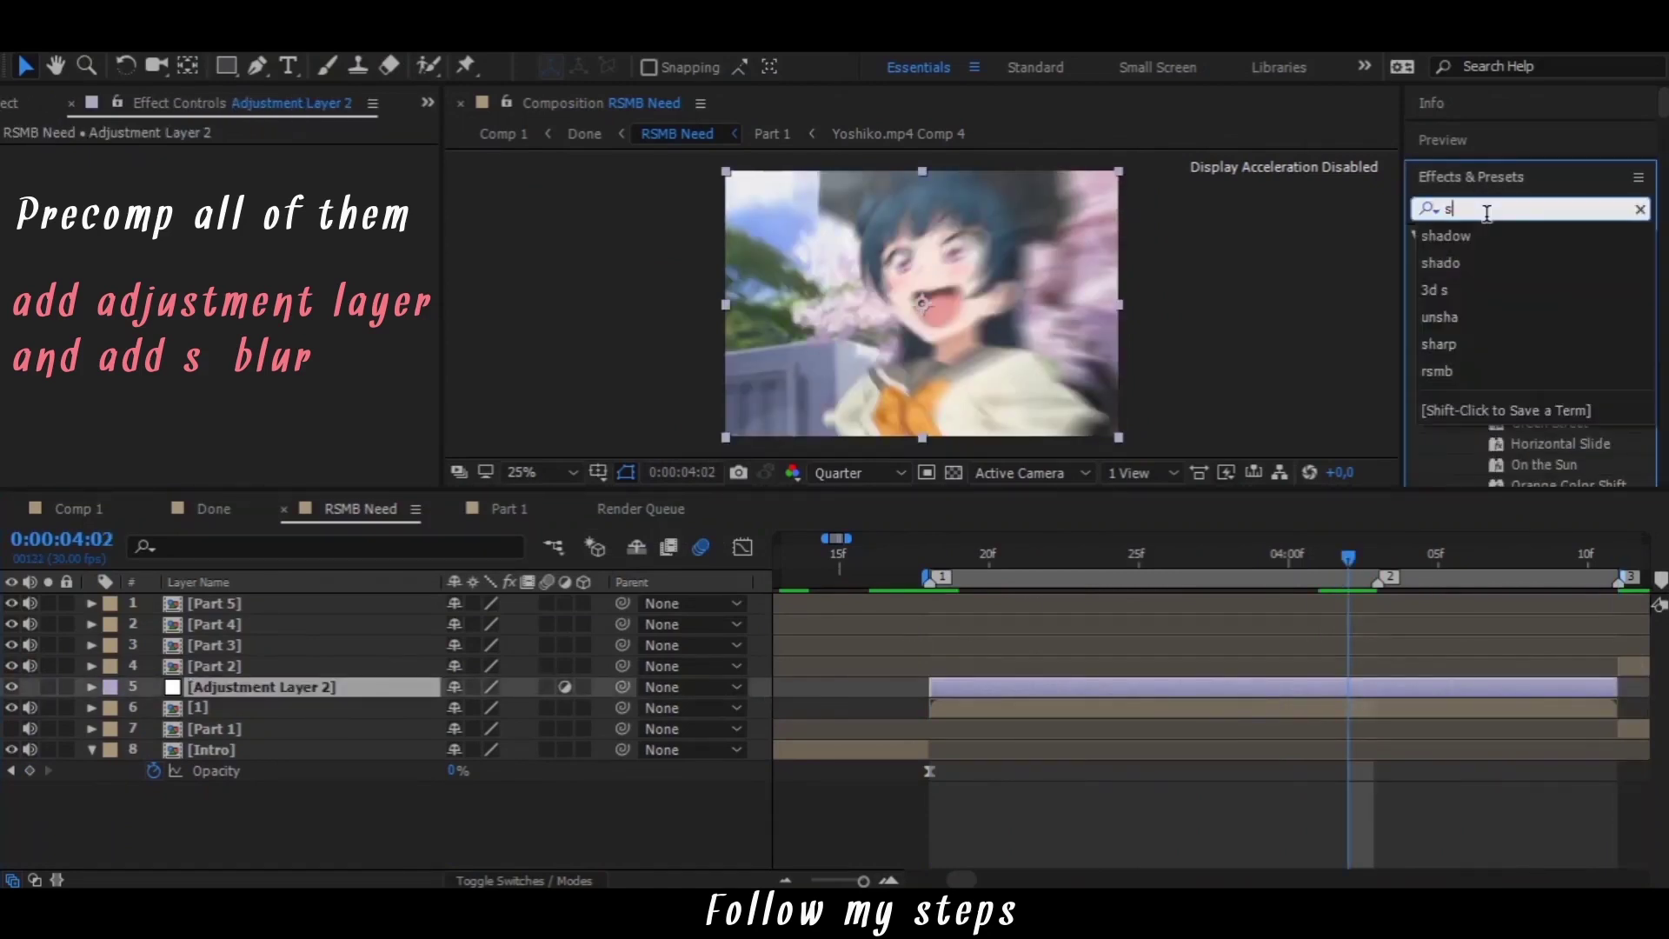
{"action": "type", "text": "_blur"}
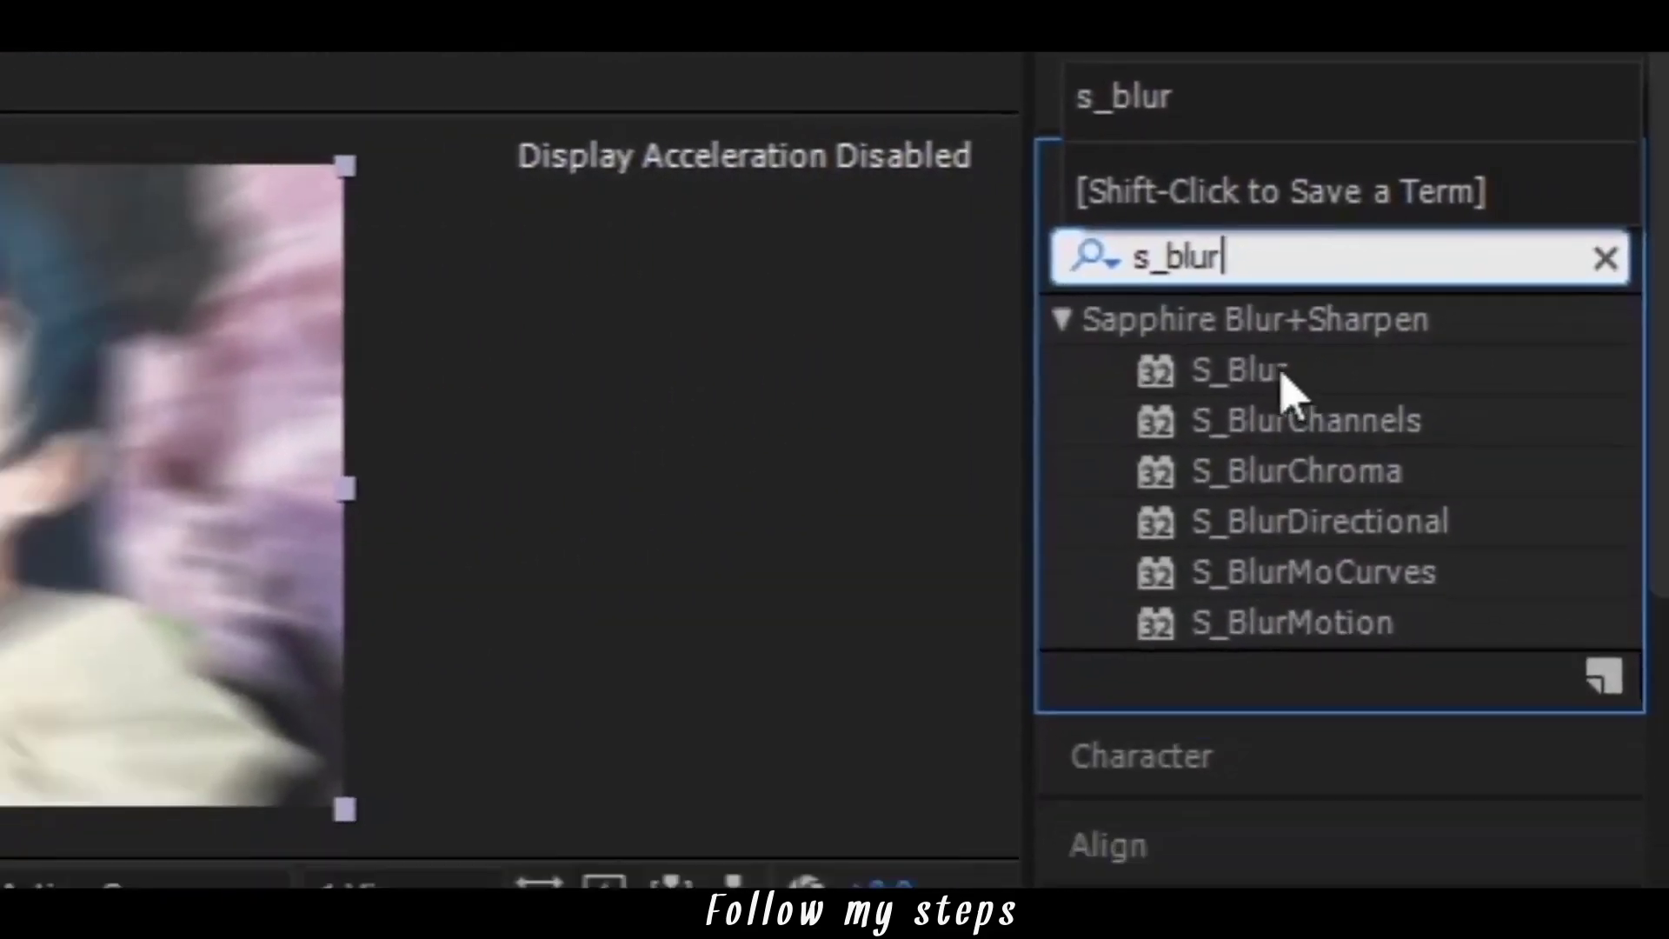
{"action": "left_click", "coordinate": [1394, 313]}
{"action": "double_click", "coordinate": [1393, 313]}
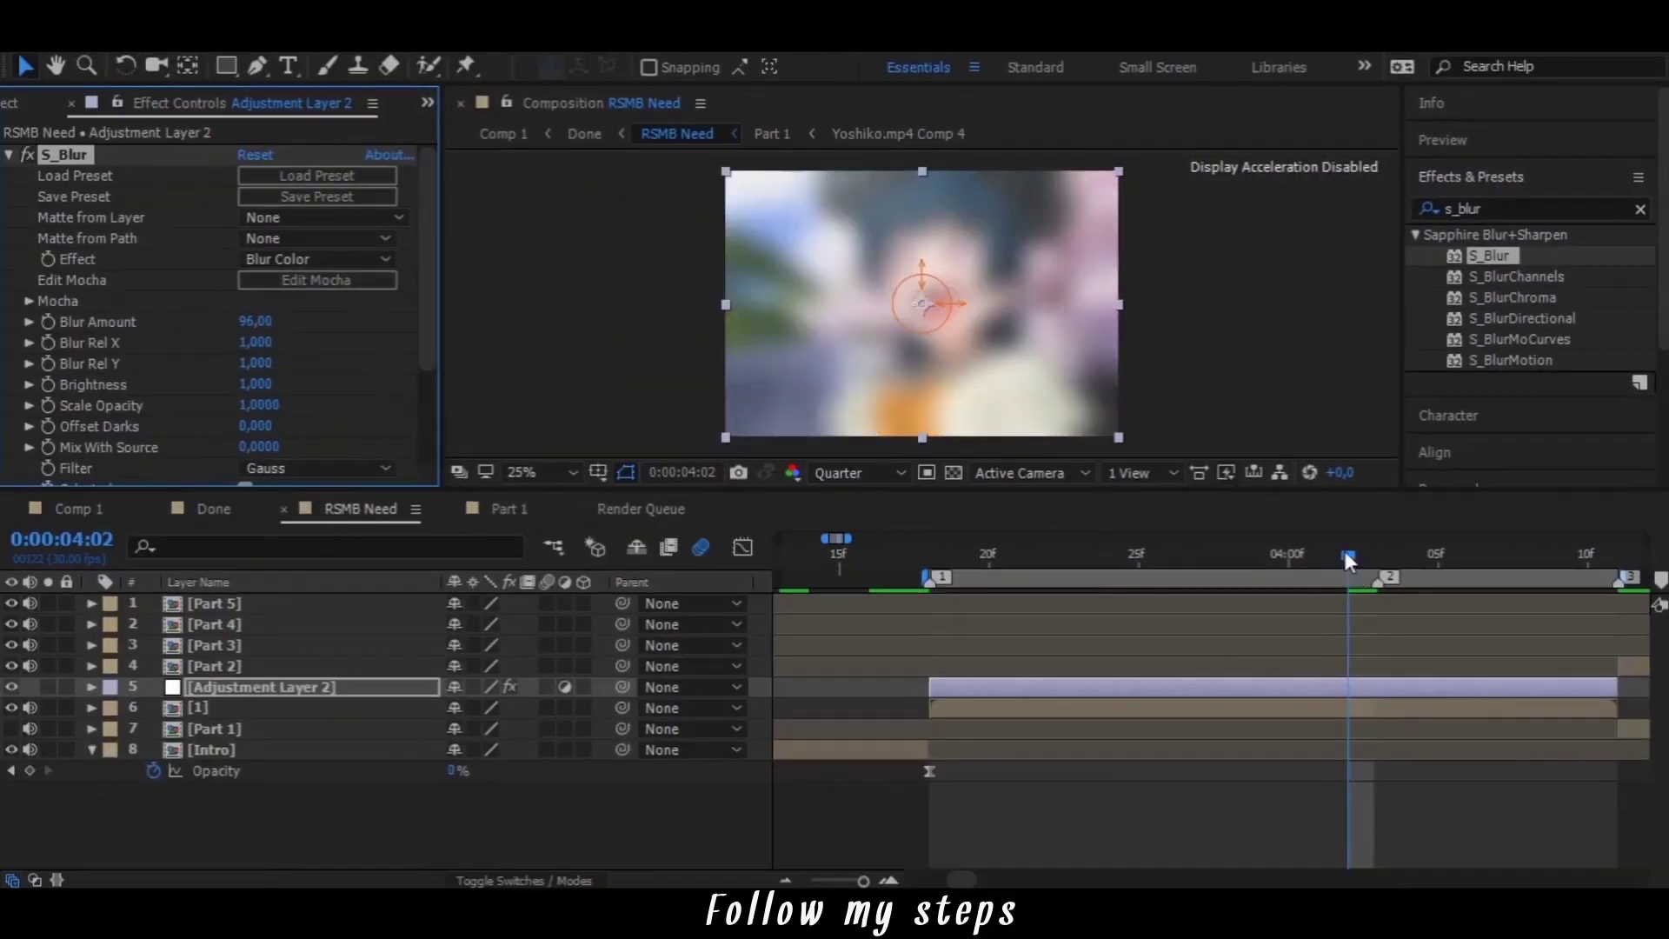
At 0:00:04:01, set S_Blur Blur Amount to 0 and record a keyframe
{"action": "left_click_drag", "start_coordinate": [1348, 560], "coordinate": [1318, 561]}
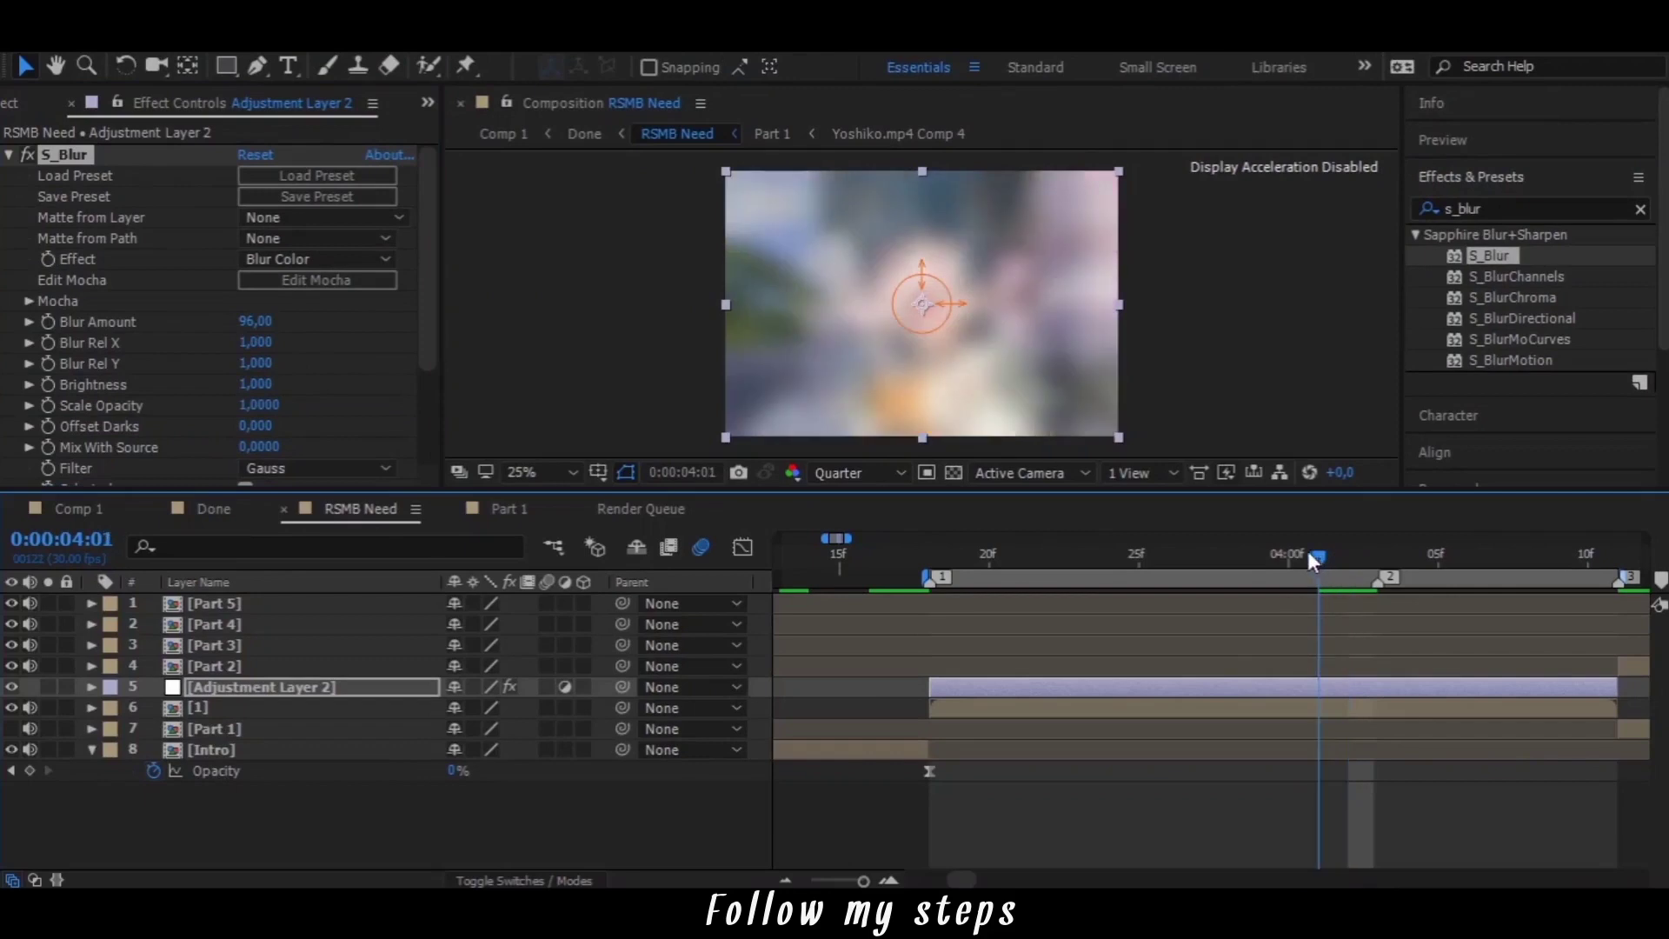
{"action": "left_click", "coordinate": [257, 322]}
{"action": "type", "text": "0"}
{"action": "key", "text": "Return"}
{"action": "mouse_move", "coordinate": [1320, 565]}
{"action": "left_mouse_down"}
{"action": "mouse_move", "coordinate": [1345, 572]}
{"action": "mouse_move", "coordinate": [1267, 570]}
{"action": "mouse_move", "coordinate": [1315, 577]}
{"action": "left_mouse_up"}
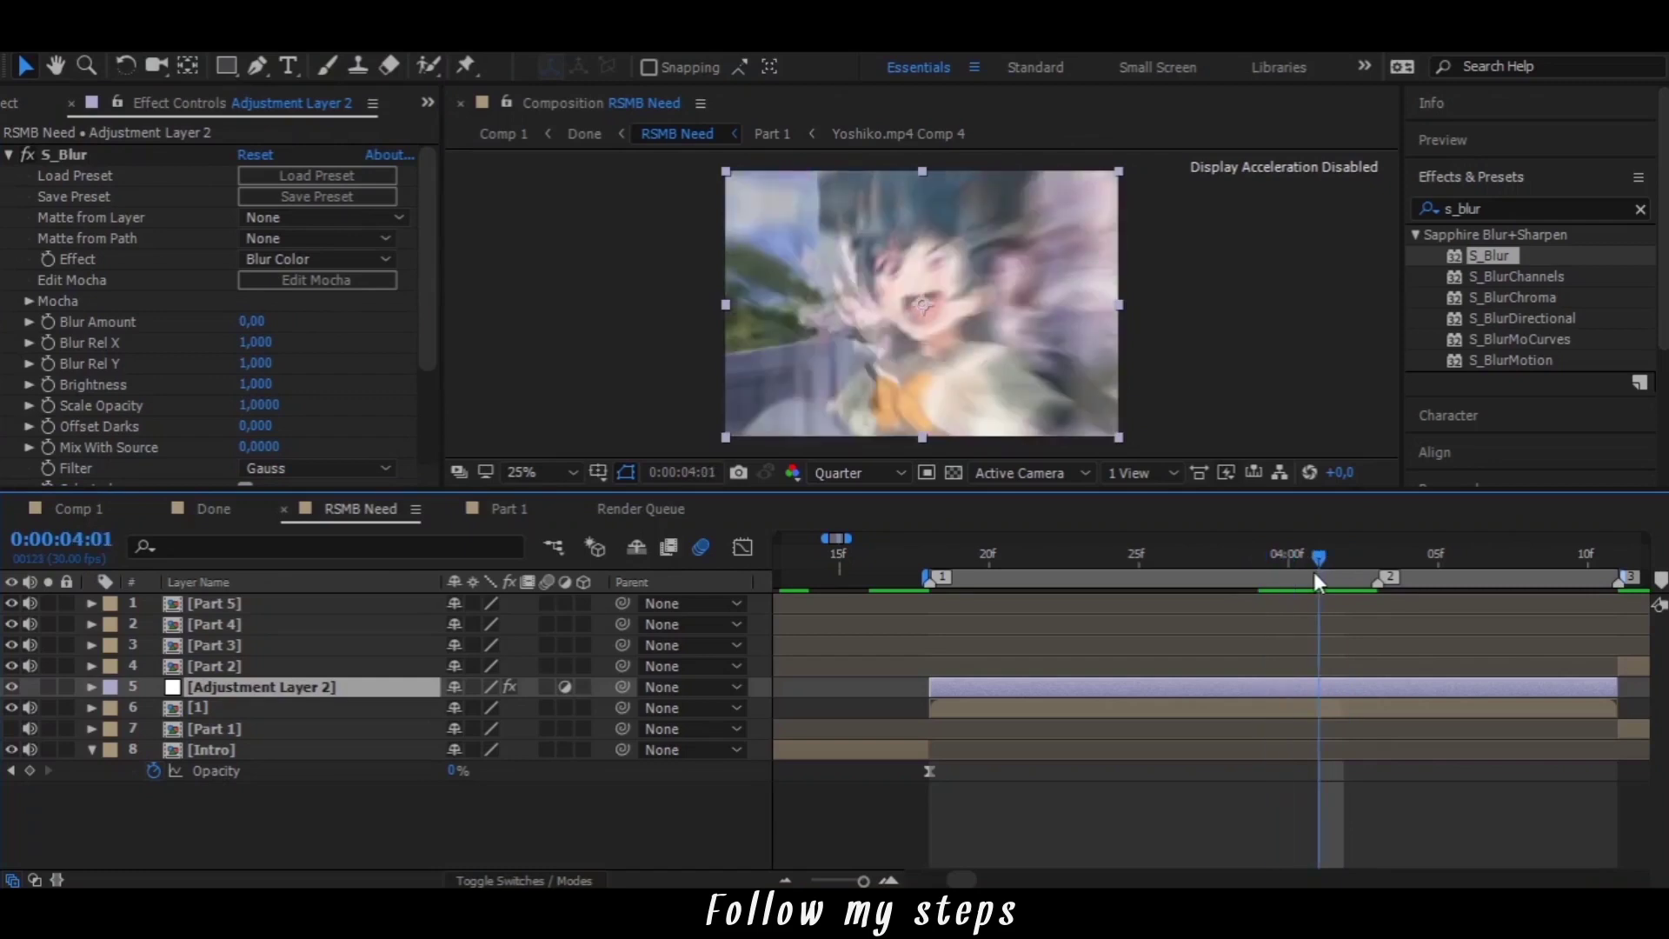
{"action": "left_click", "coordinate": [49, 322]}
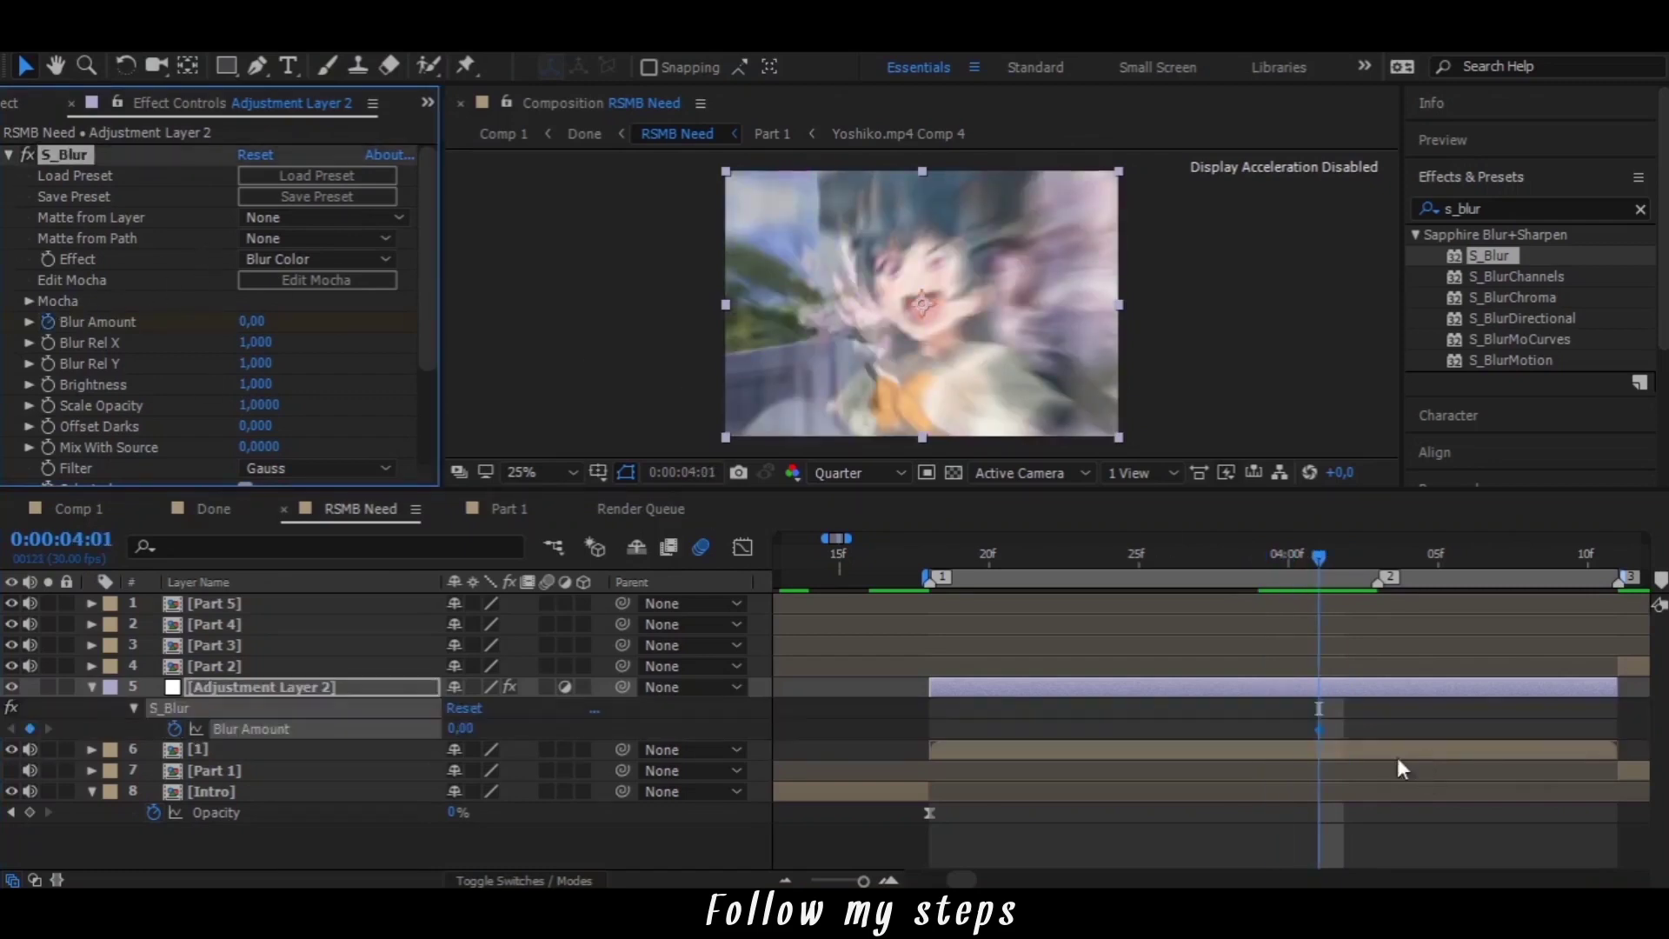
Add Blur Amount keyframes before and after, peak the middle at 75, and Easy Ease all three
{"action": "left_click_drag", "start_coordinate": [1319, 729], "coordinate": [1378, 729]}
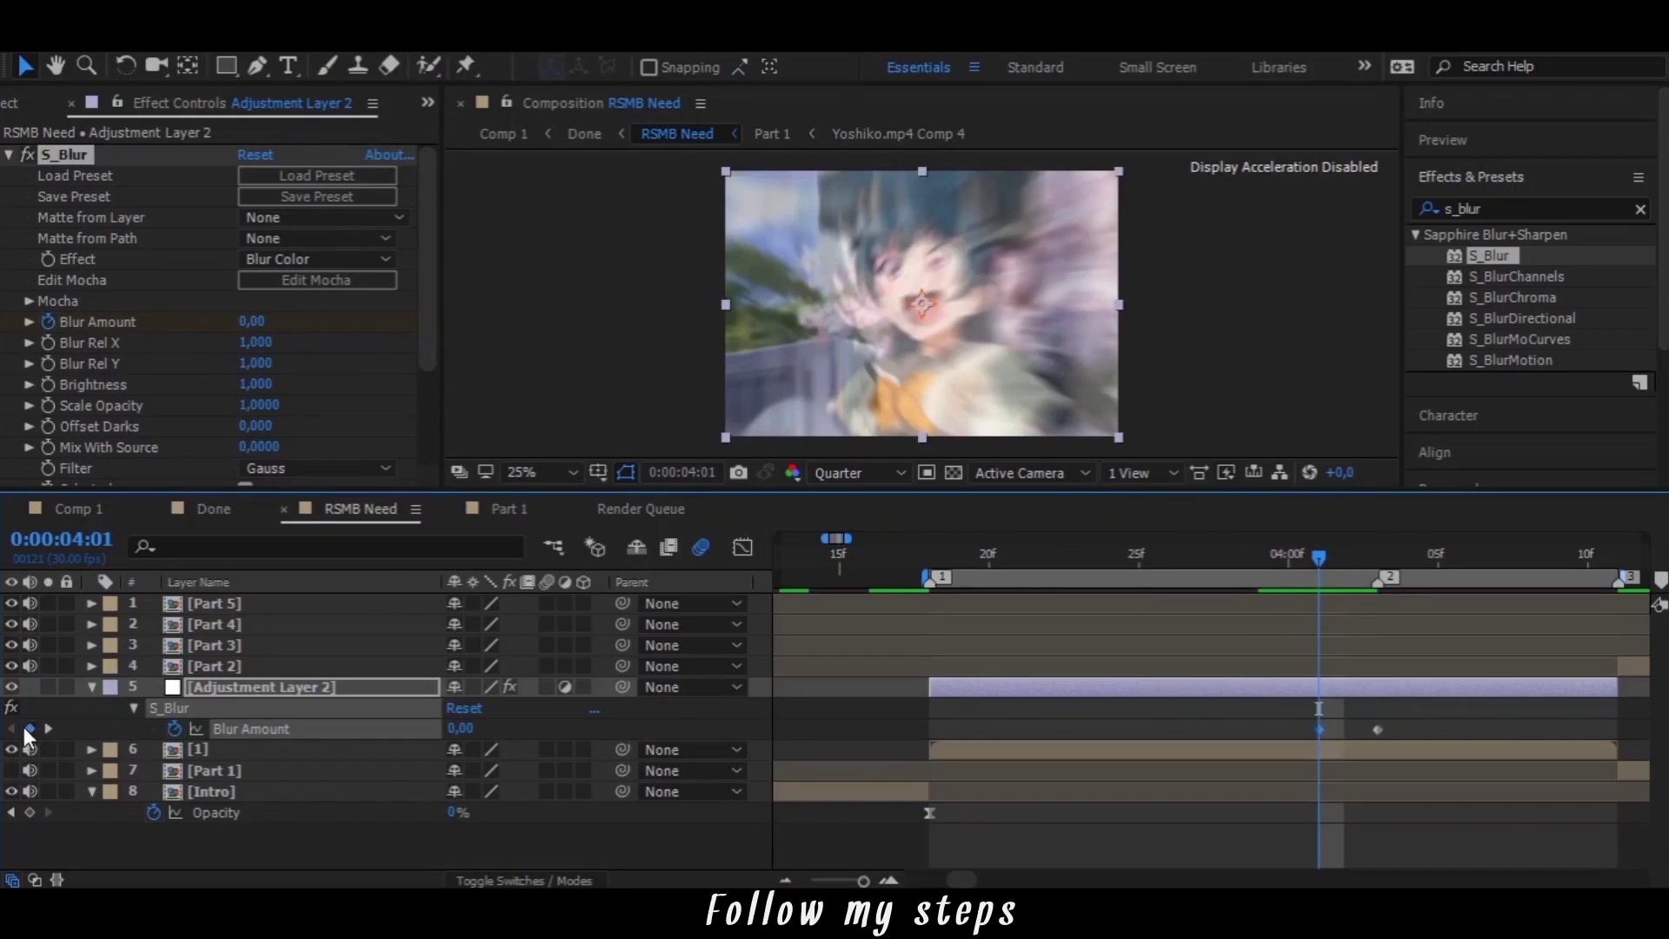
{"action": "left_click_drag", "start_coordinate": [1320, 729], "coordinate": [1259, 729]}
{"action": "type", "text": "50"}
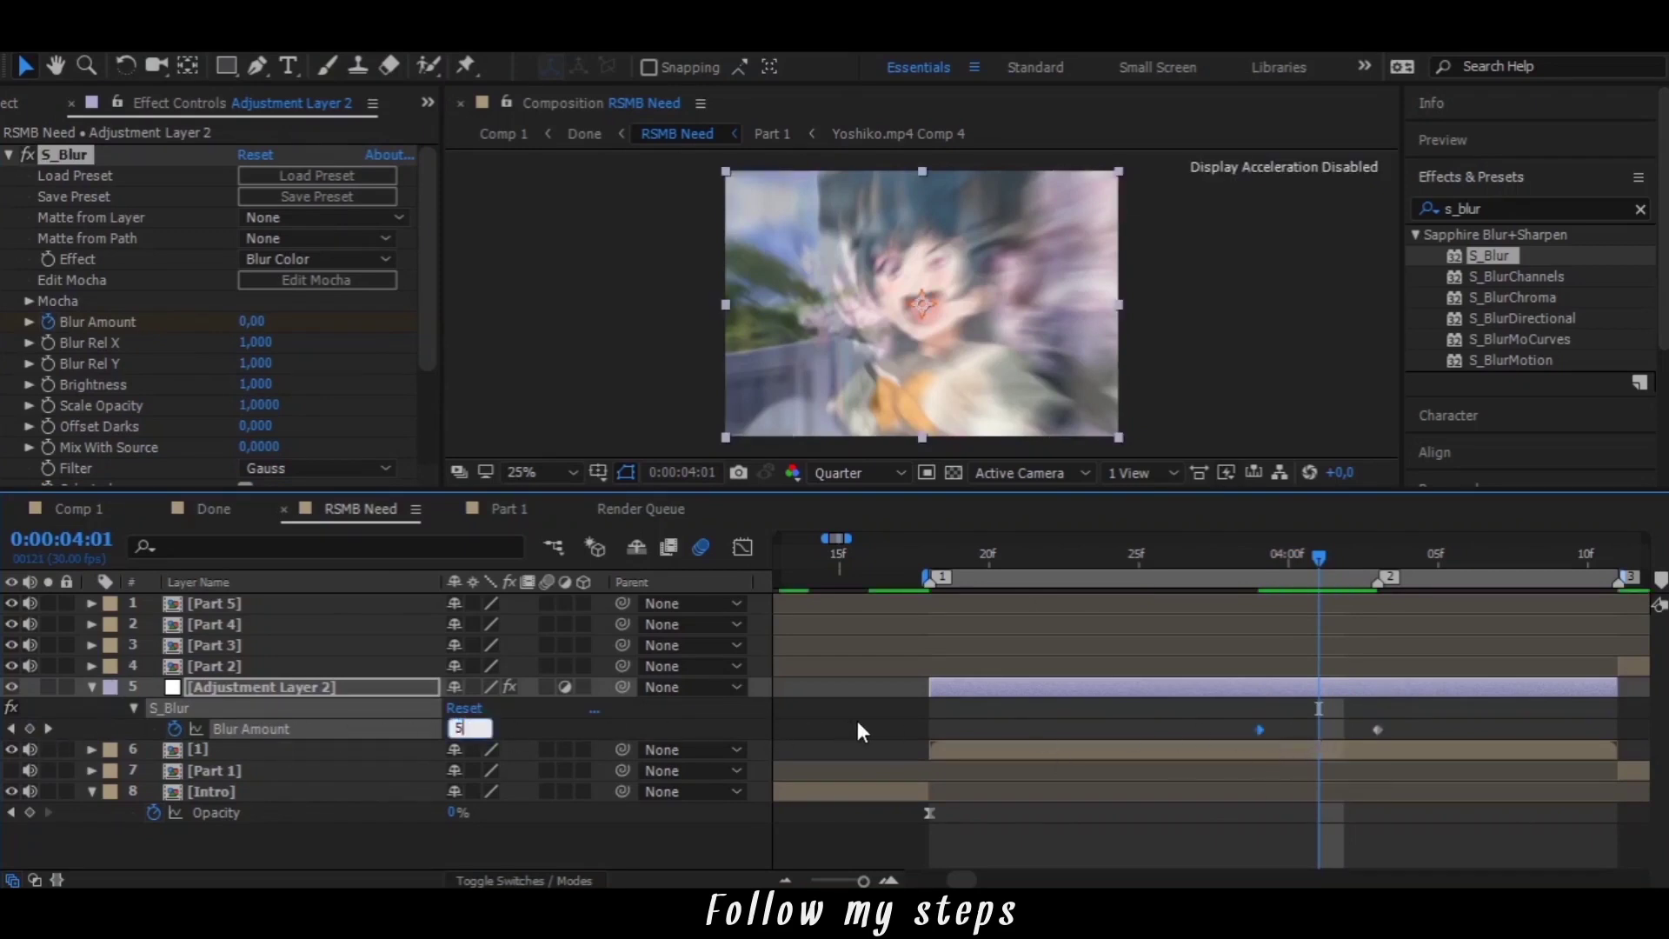
{"action": "left_click", "coordinate": [1033, 757]}
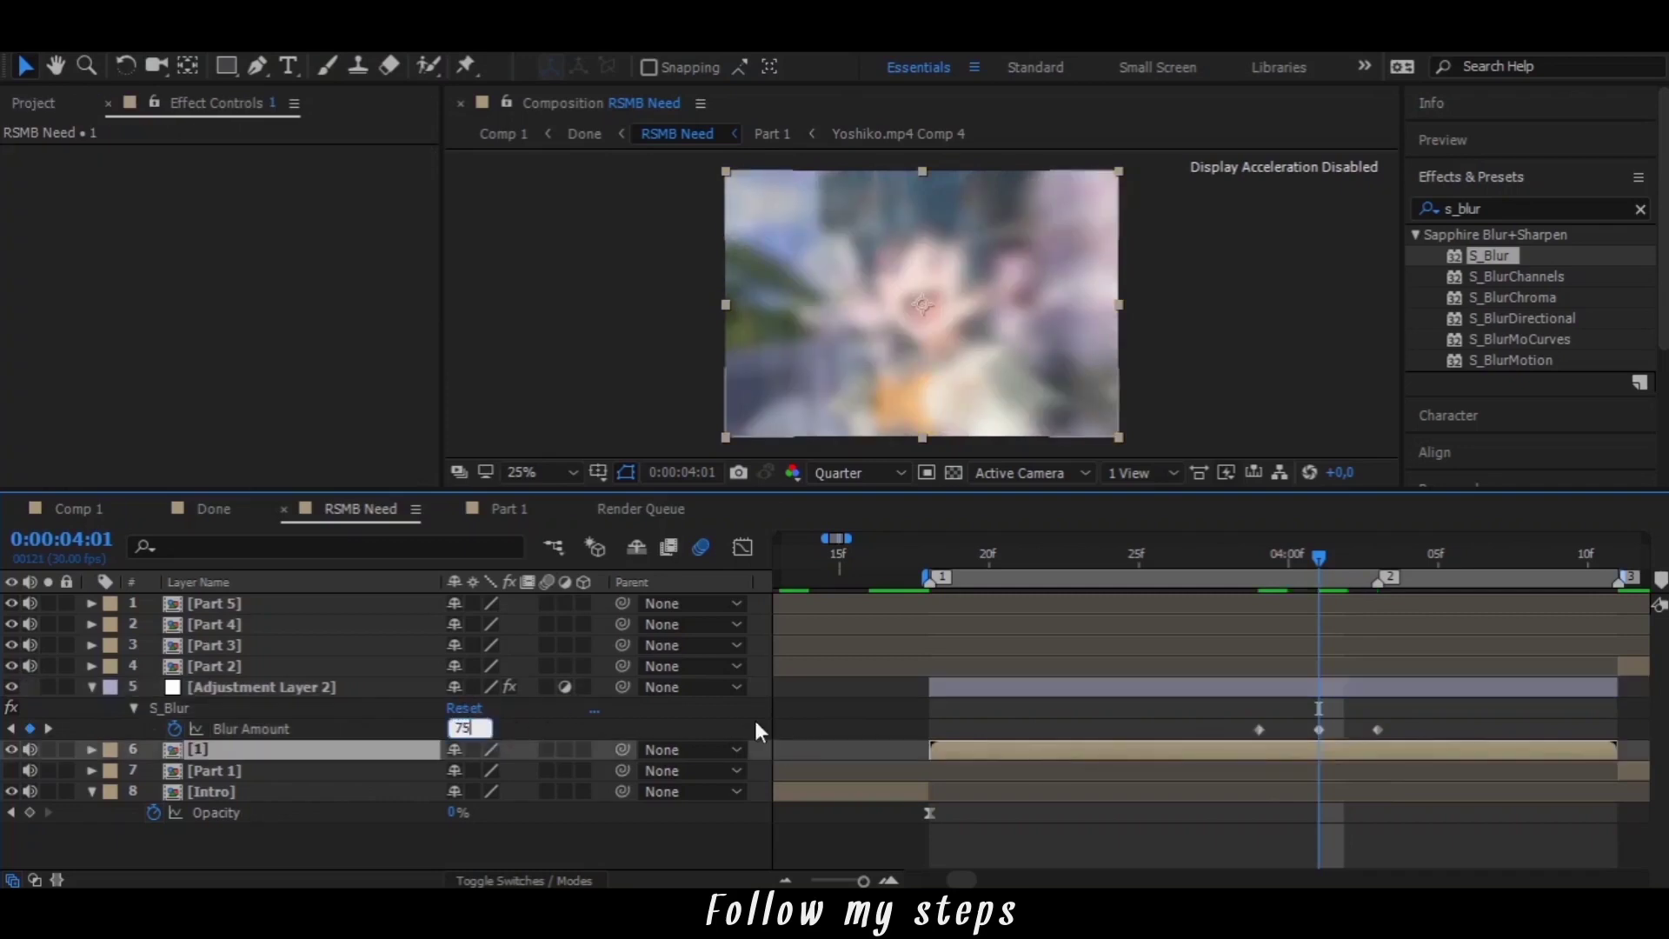
{"action": "left_click", "coordinate": [574, 730]}
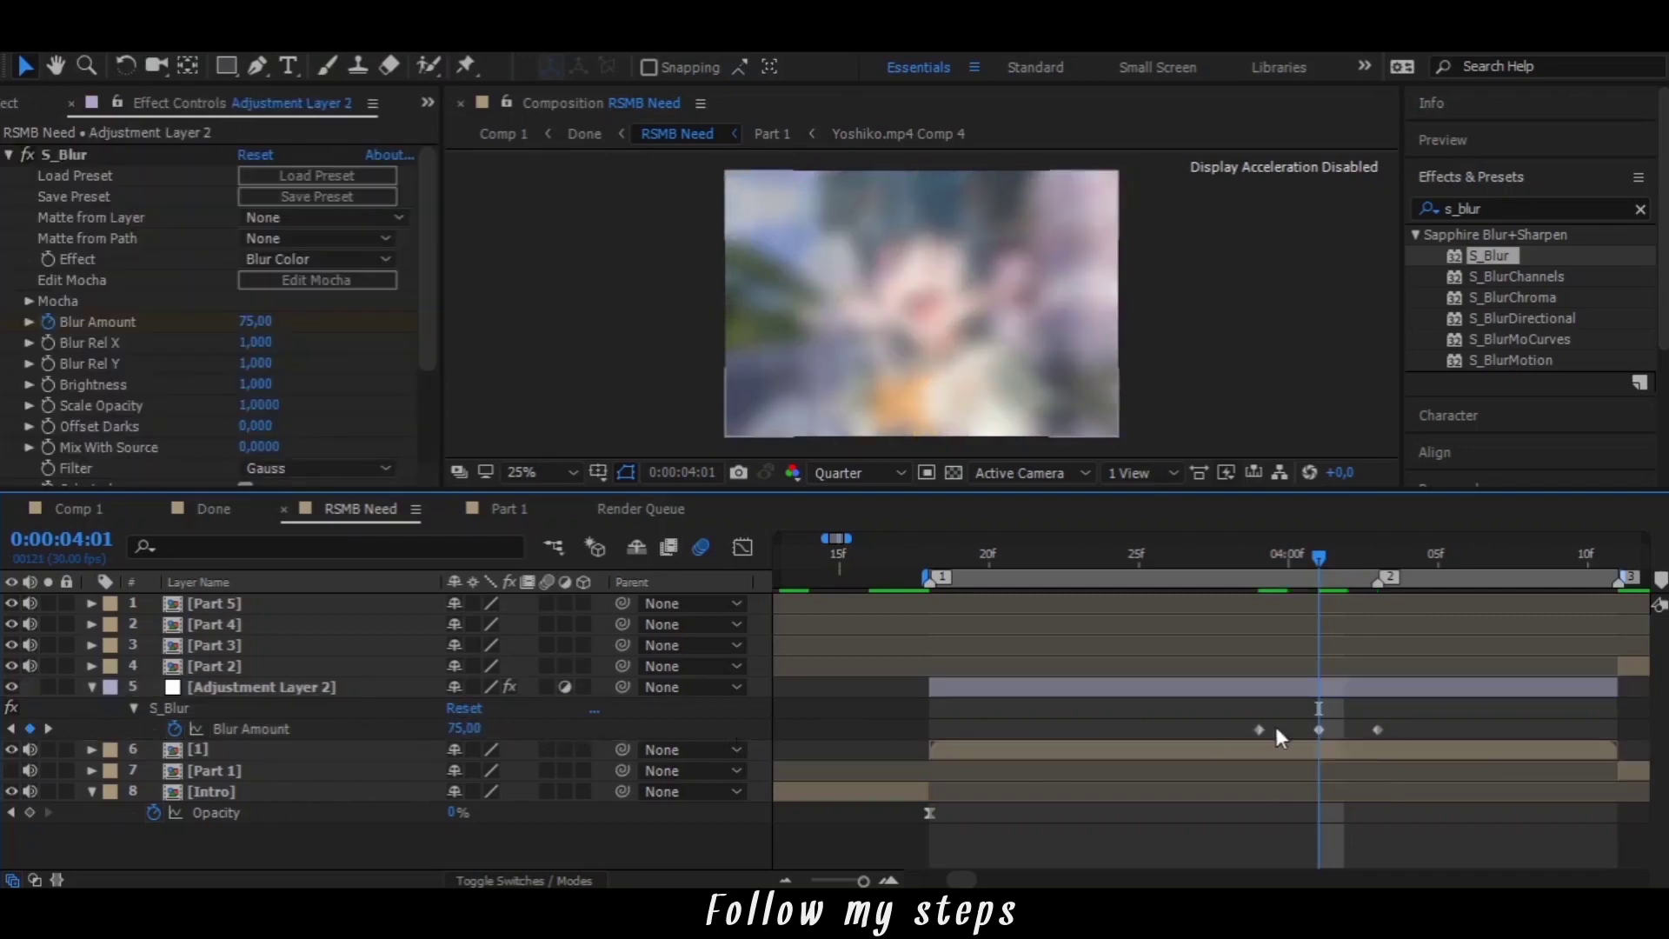
{"action": "left_click_drag", "start_coordinate": [1217, 718], "coordinate": [1481, 725]}
{"action": "key", "text": "F9"}
Shift a Blur Amount keyframe earlier and preview the blur from about 0:00:03:23
{"action": "left_click_drag", "start_coordinate": [1290, 560], "coordinate": [1260, 560]}
{"action": "left_click", "coordinate": [1319, 730]}
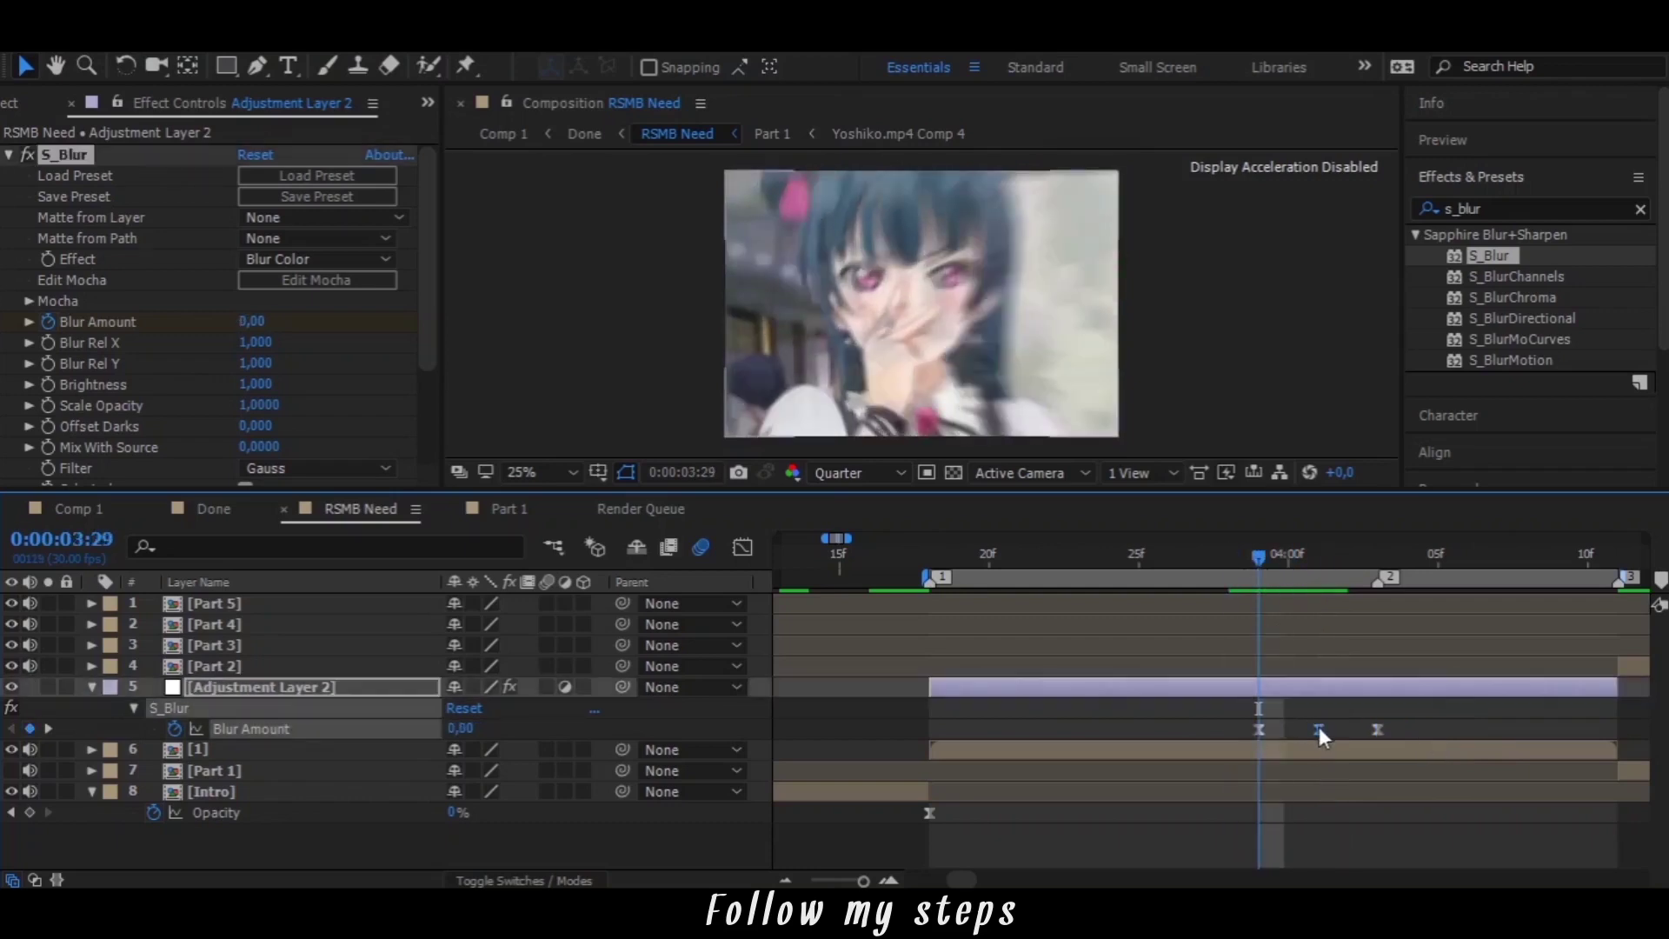
{"action": "left_click_drag", "start_coordinate": [1317, 730], "coordinate": [1205, 742]}
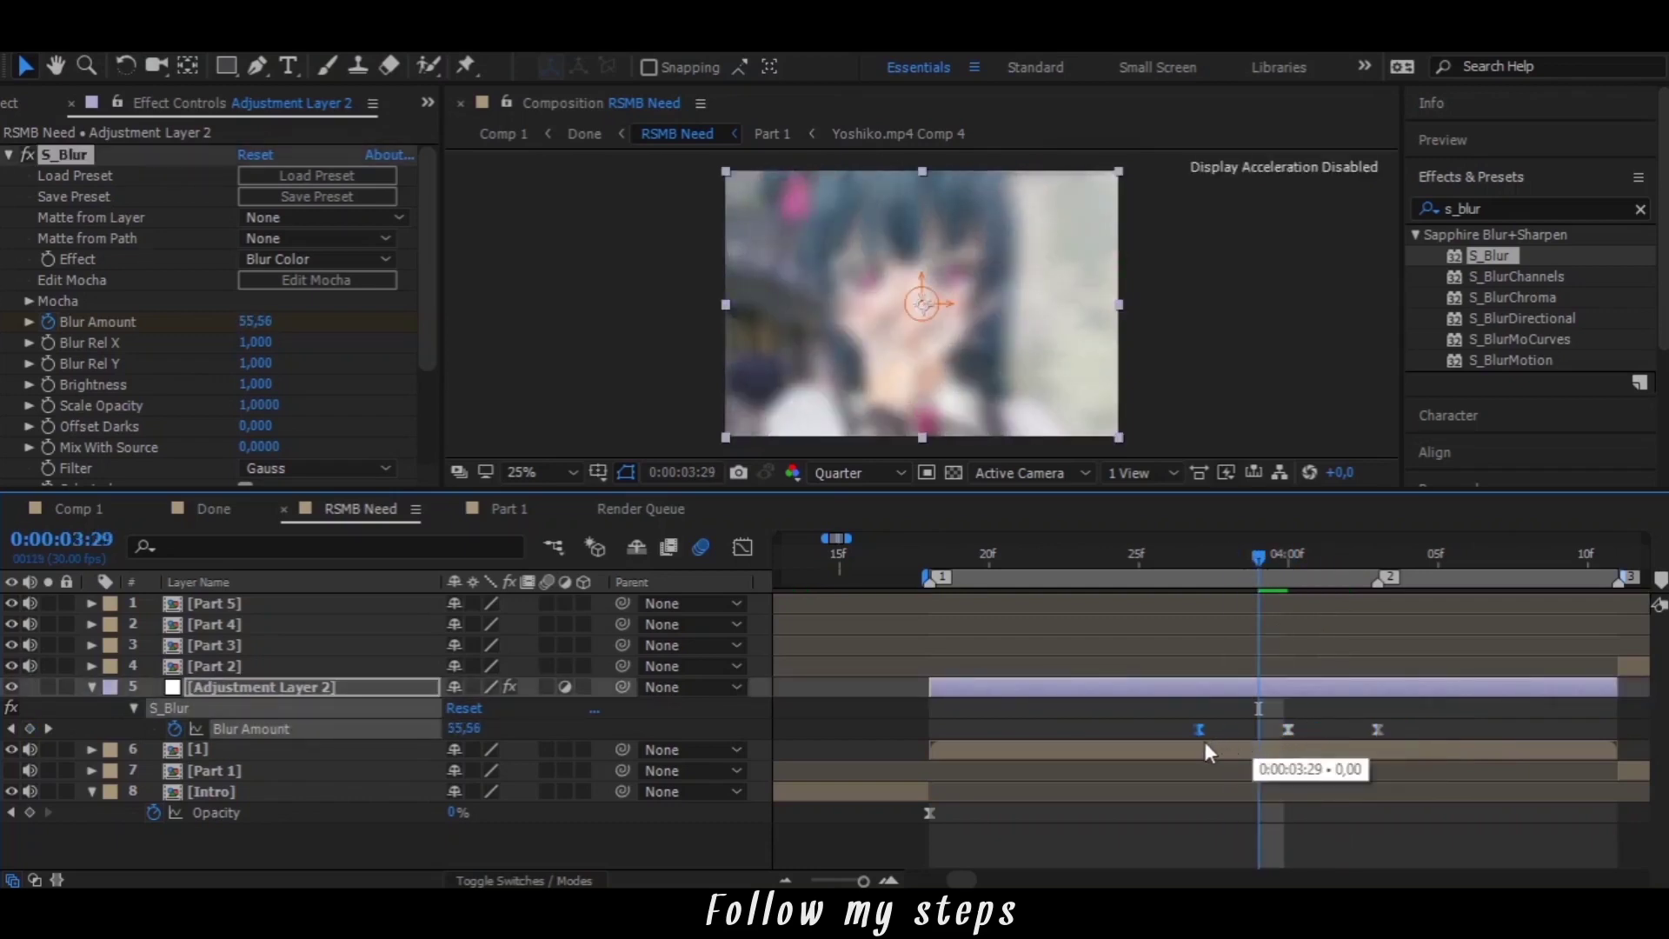
{"action": "left_click", "coordinate": [1199, 563]}
{"action": "key", "text": "space"}
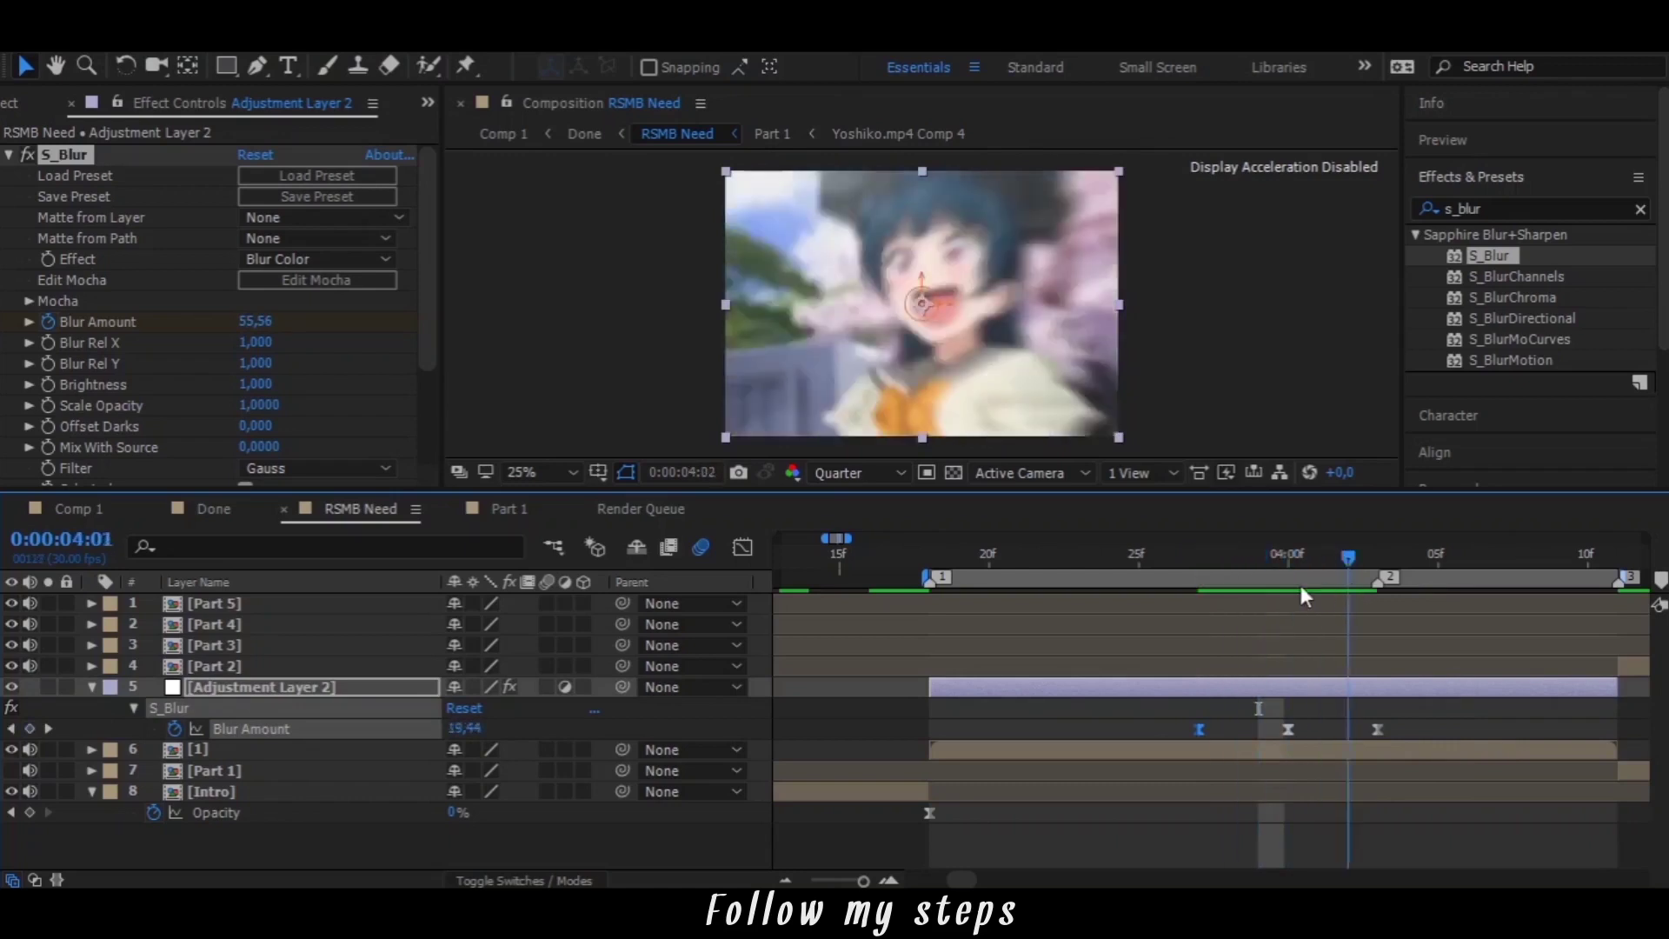
{"action": "left_click", "coordinate": [1085, 582]}
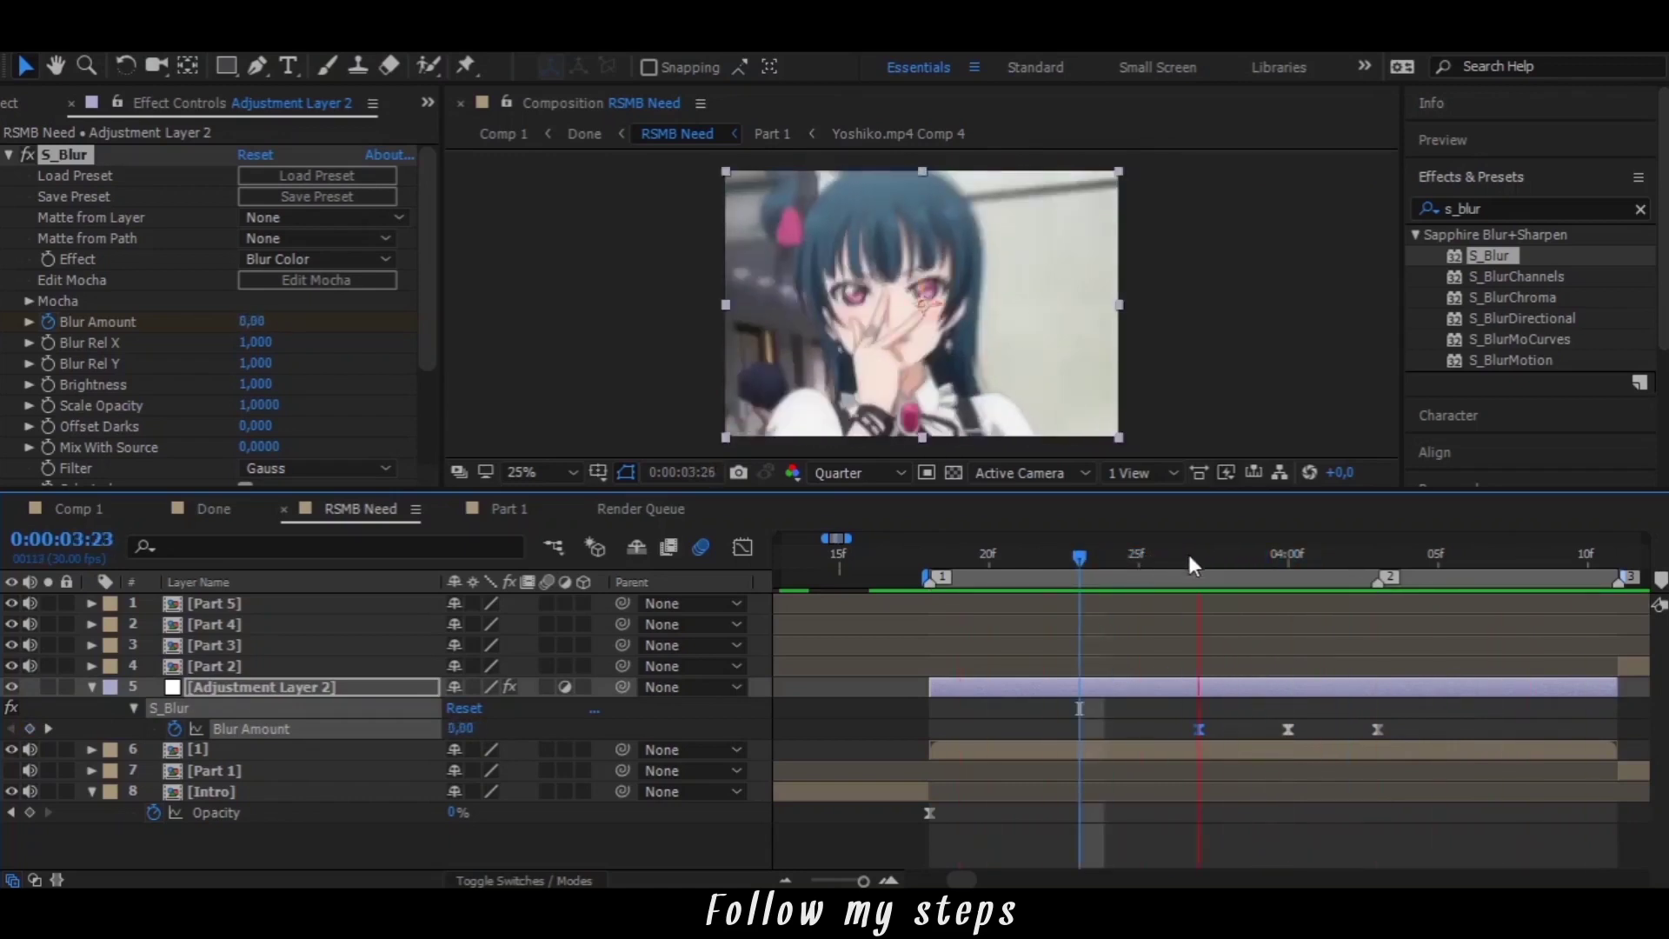
{"action": "left_click_drag", "start_coordinate": [1188, 564], "coordinate": [1258, 569]}
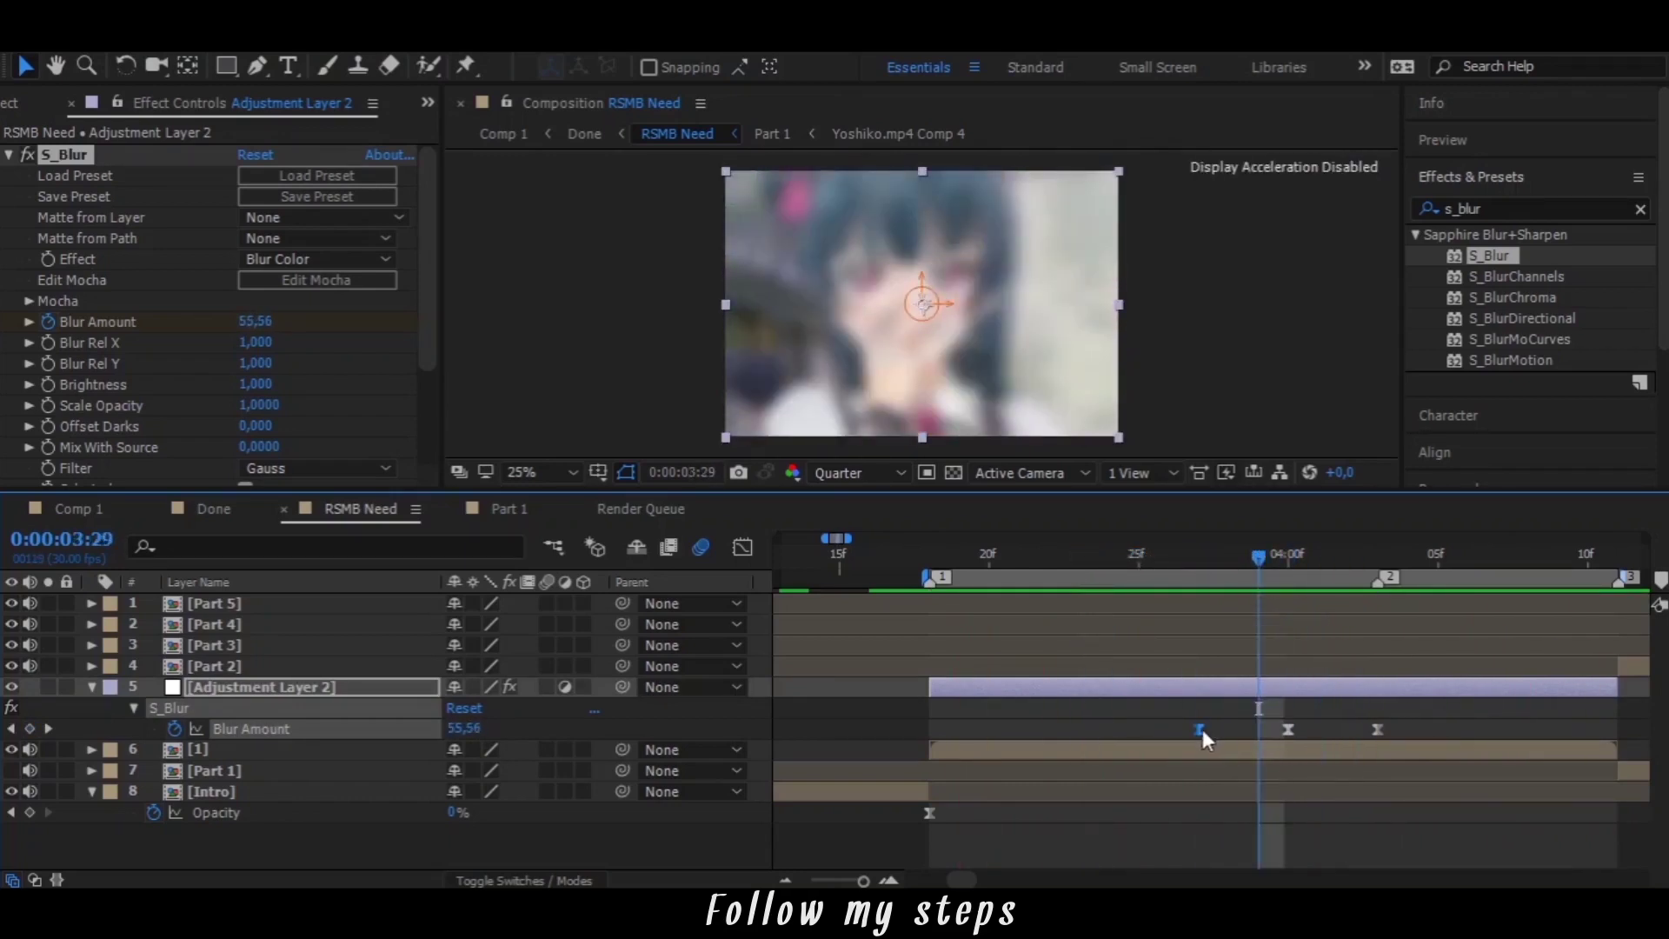
Fine-tune the Blur Amount keyframe timing, moving the last keyframe later around 0:00:04:03
{"action": "left_click_drag", "start_coordinate": [1202, 728], "coordinate": [1331, 729]}
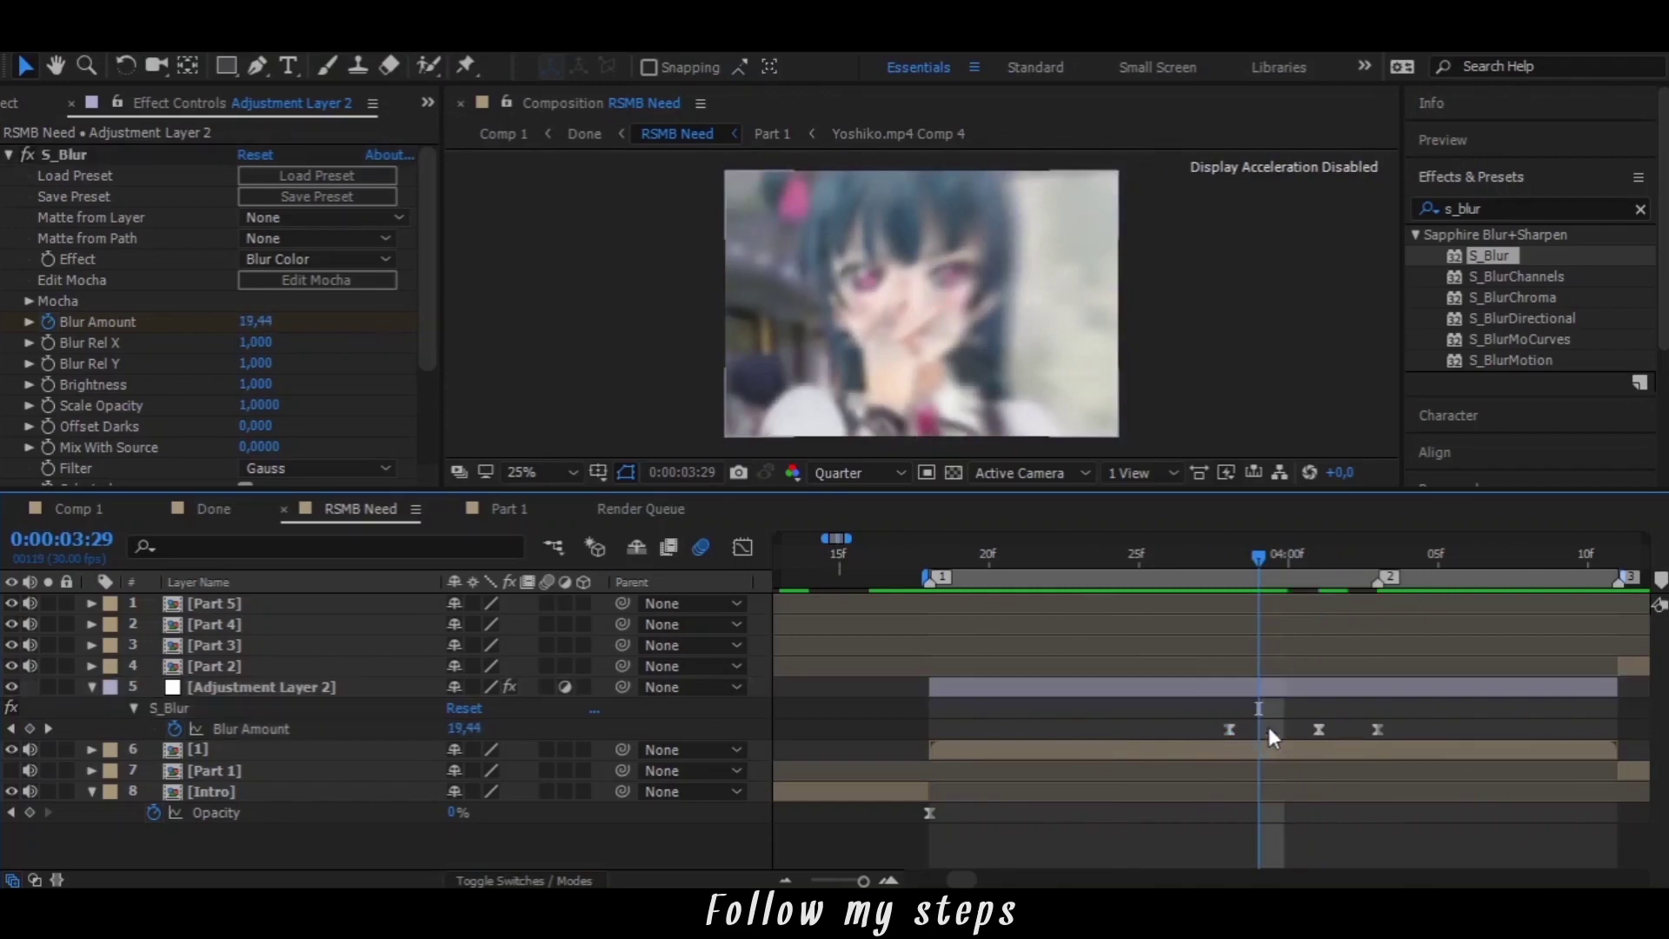
{"action": "left_click", "coordinate": [1231, 728]}
{"action": "left_click_drag", "start_coordinate": [1258, 555], "coordinate": [1354, 591]}
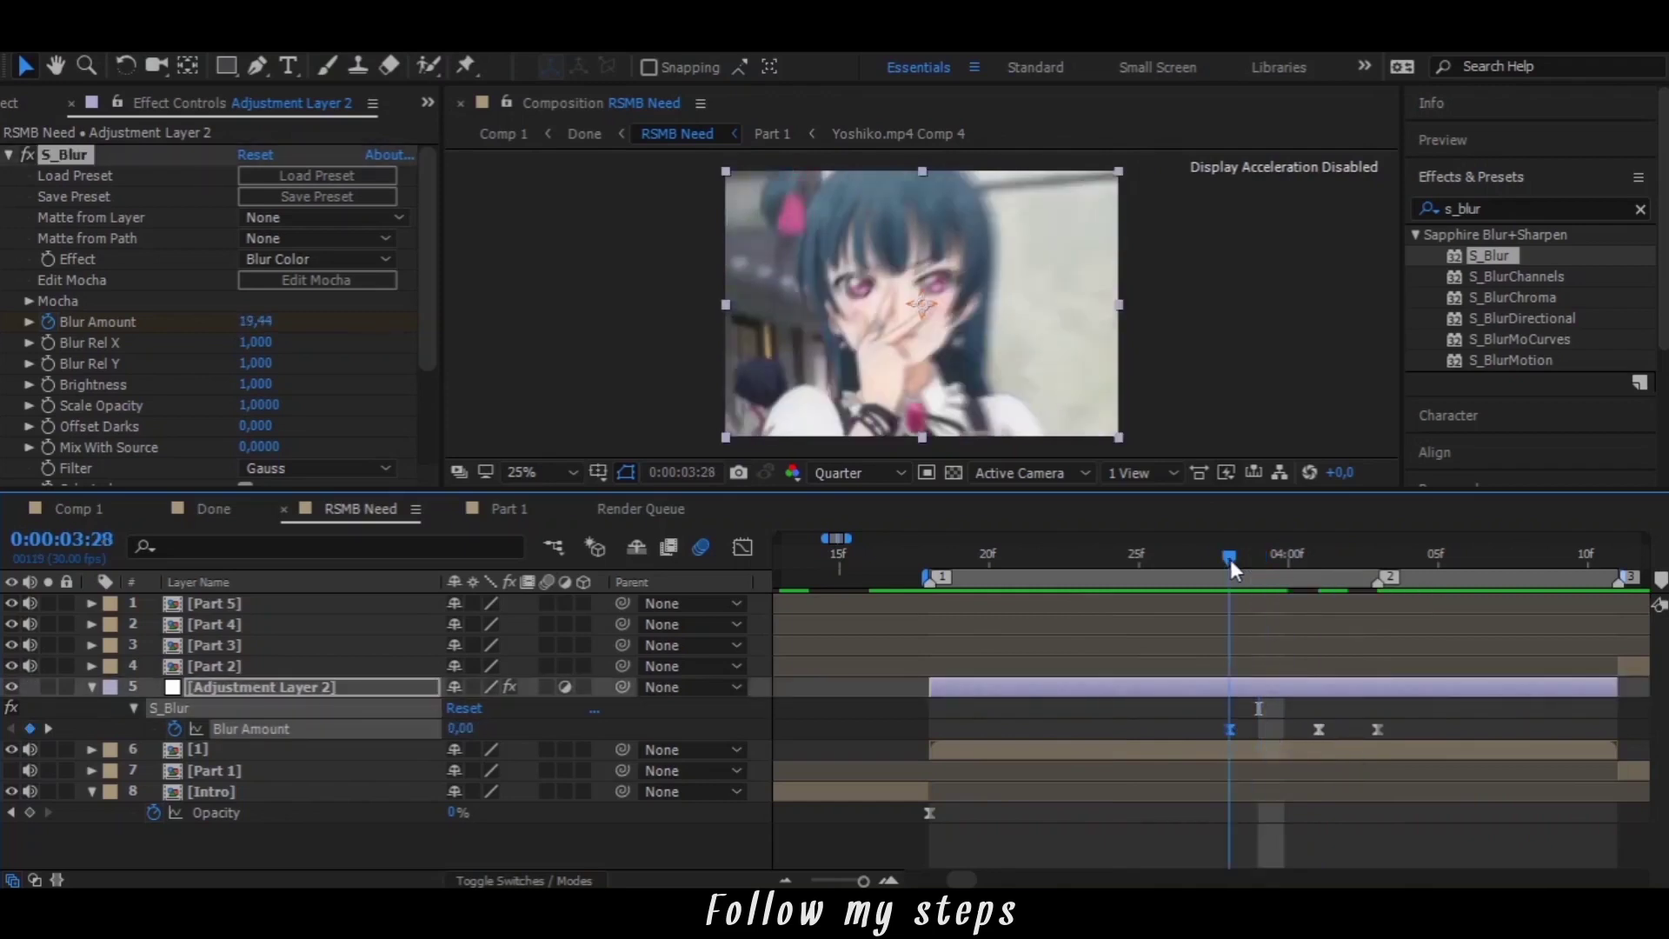
{"action": "key", "text": "Page_Down"}
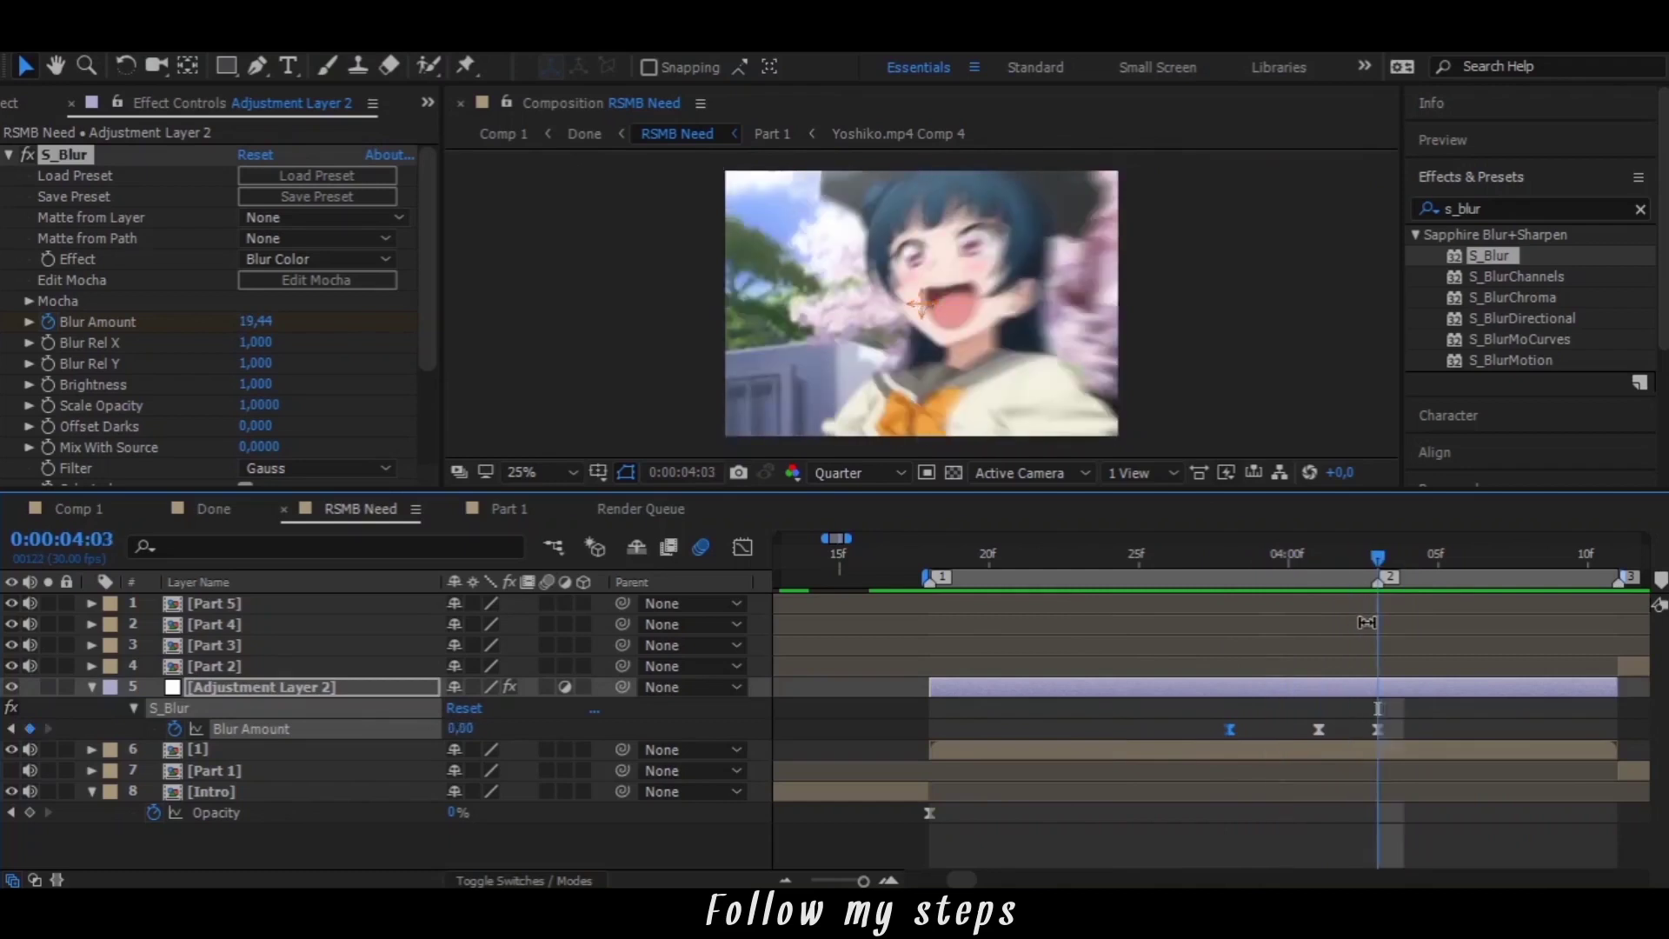
{"action": "left_click_drag", "start_coordinate": [1384, 732], "coordinate": [1400, 733]}
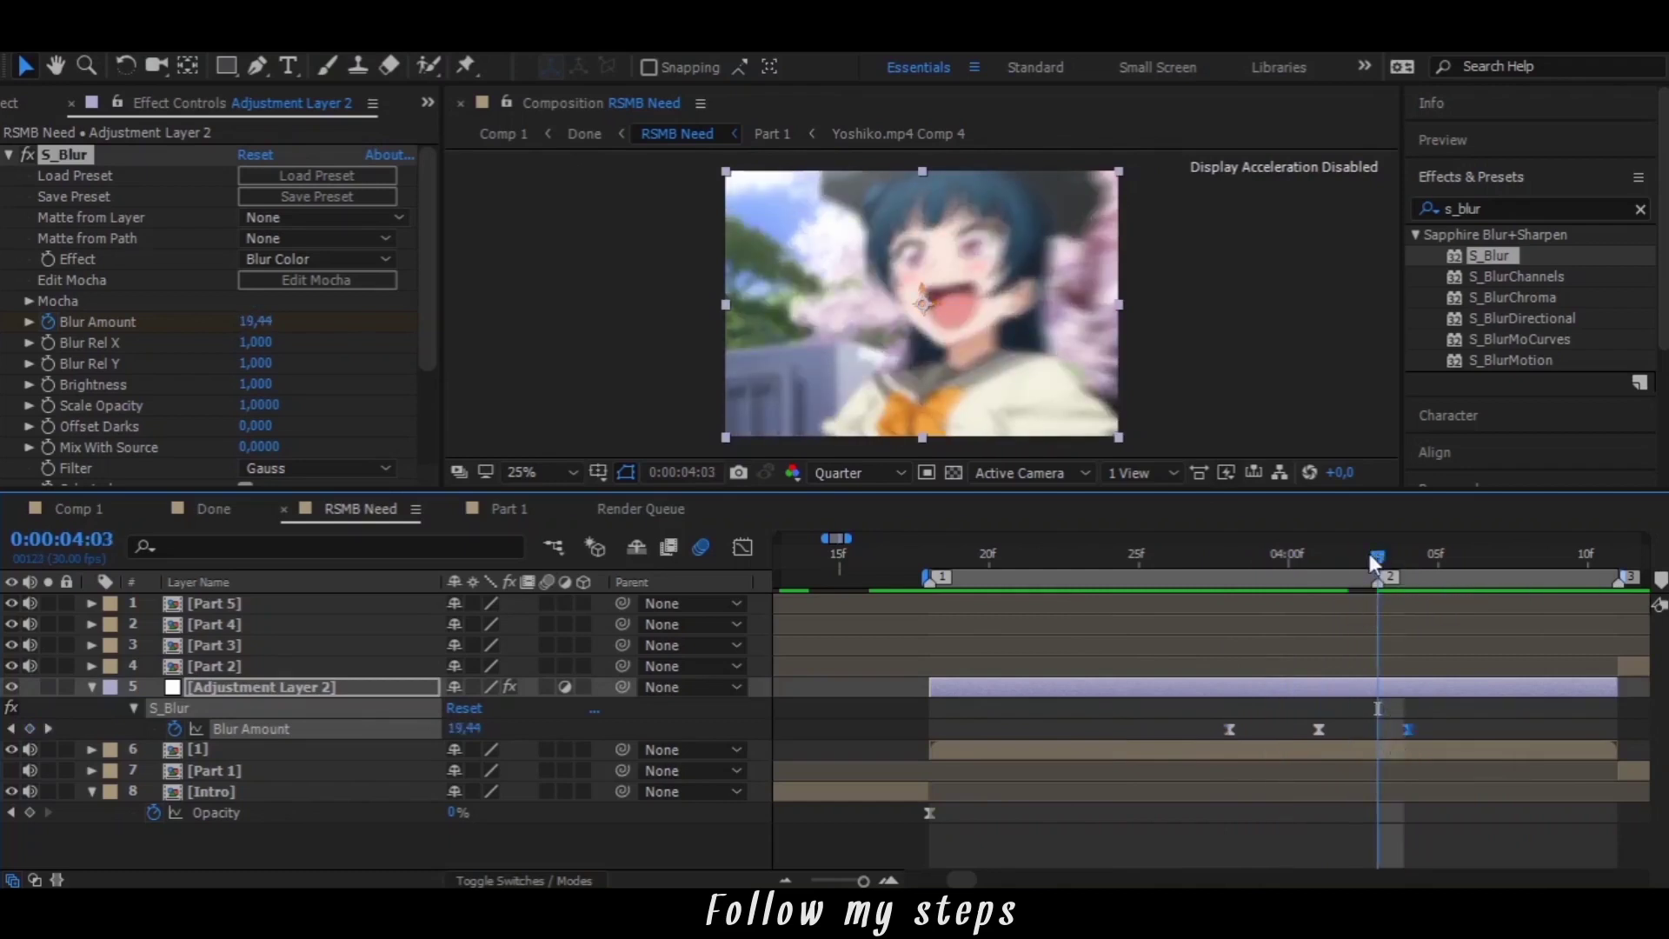
{"action": "mouse_move", "coordinate": [1371, 554]}
{"action": "left_mouse_down"}
{"action": "mouse_move", "coordinate": [1045, 561]}
{"action": "mouse_move", "coordinate": [1208, 563]}
{"action": "mouse_move", "coordinate": [1165, 692]}
{"action": "left_mouse_up"}
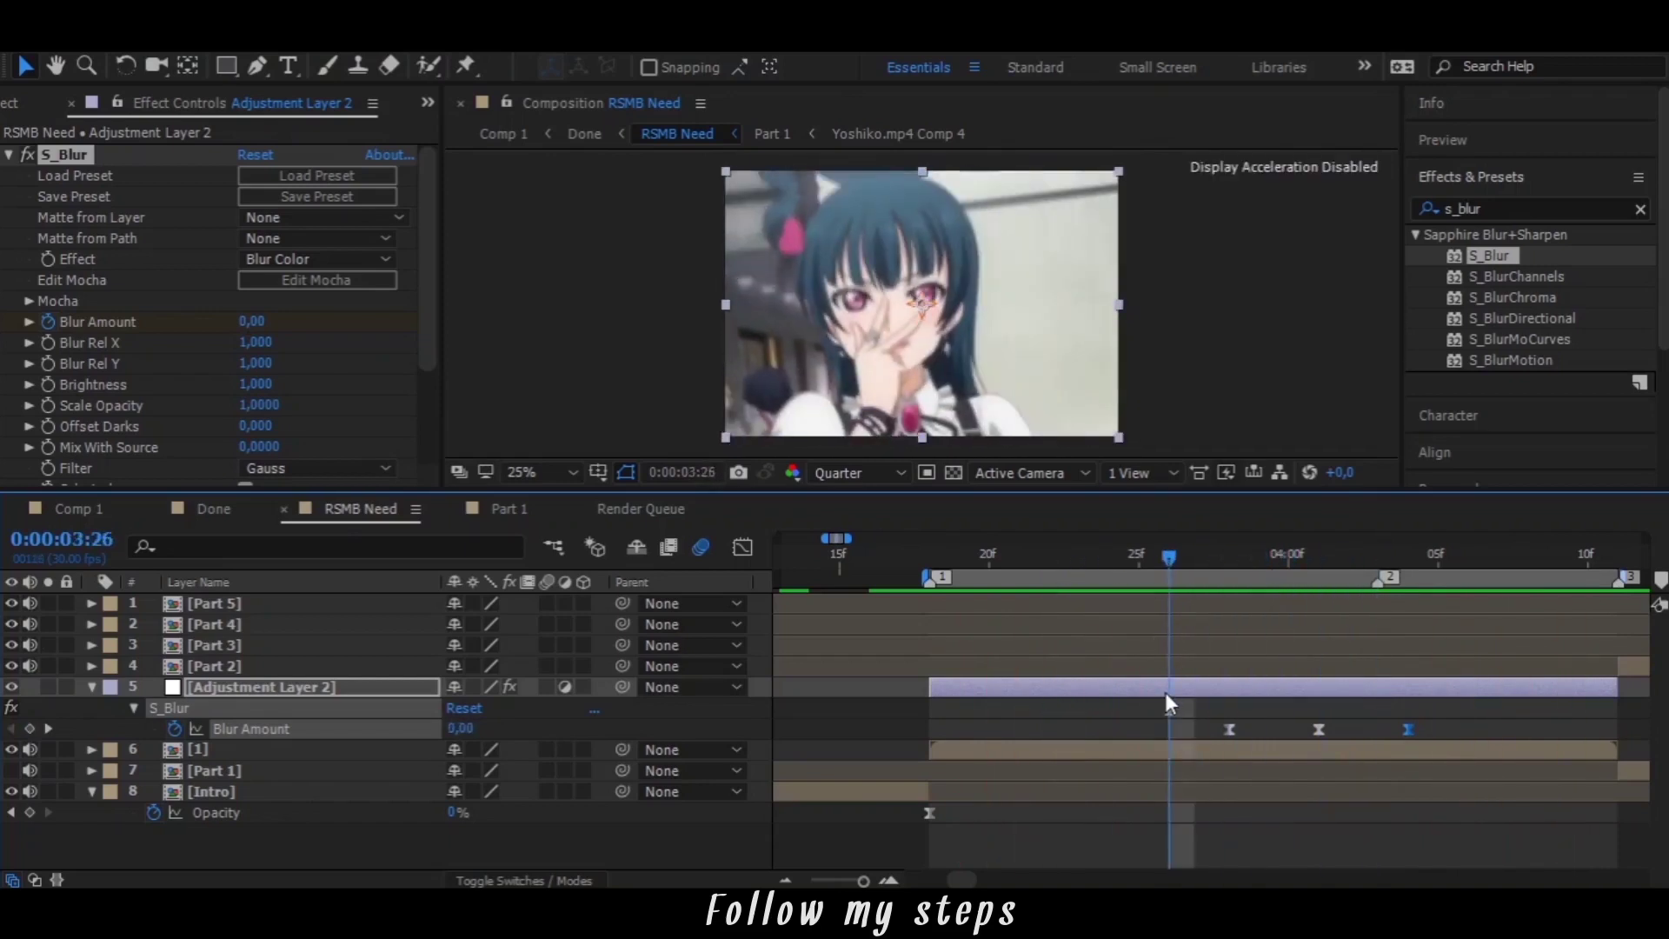
Create a new pure black solid layer, Black Solid 2, above the adjustment layer
{"action": "right_click", "coordinate": [765, 680]}
{"action": "mouse_move", "coordinate": [843, 446]}
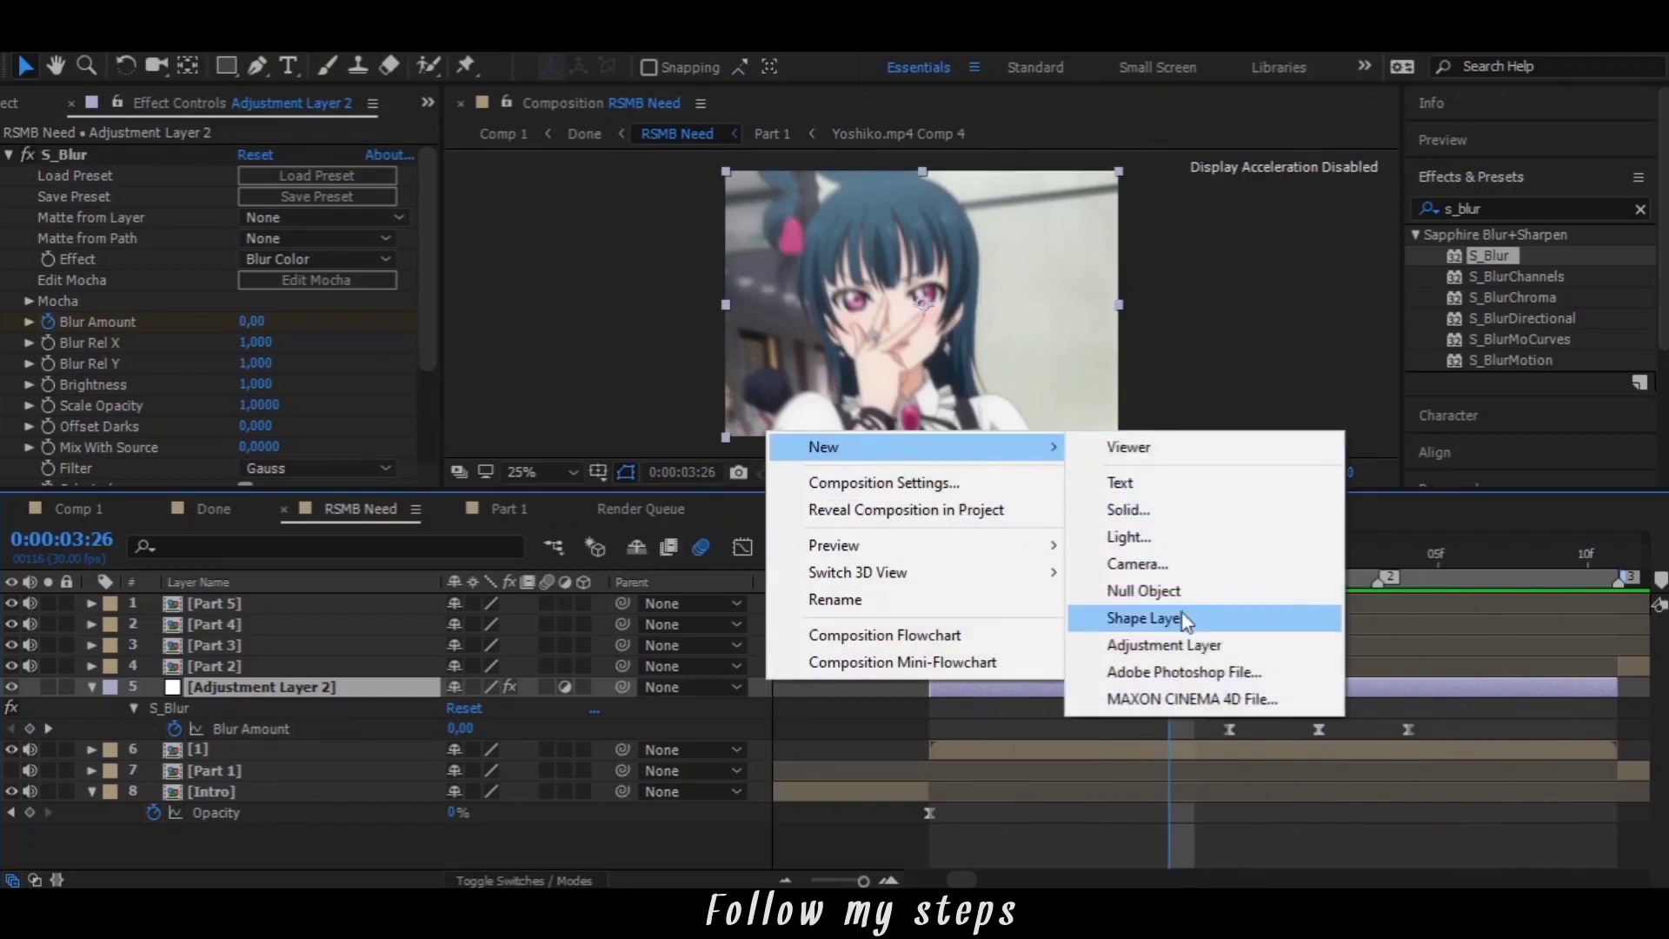
{"action": "left_click", "coordinate": [1155, 515]}
{"action": "left_click", "coordinate": [466, 645]}
{"action": "left_click_drag", "start_coordinate": [260, 825], "coordinate": [117, 882]}
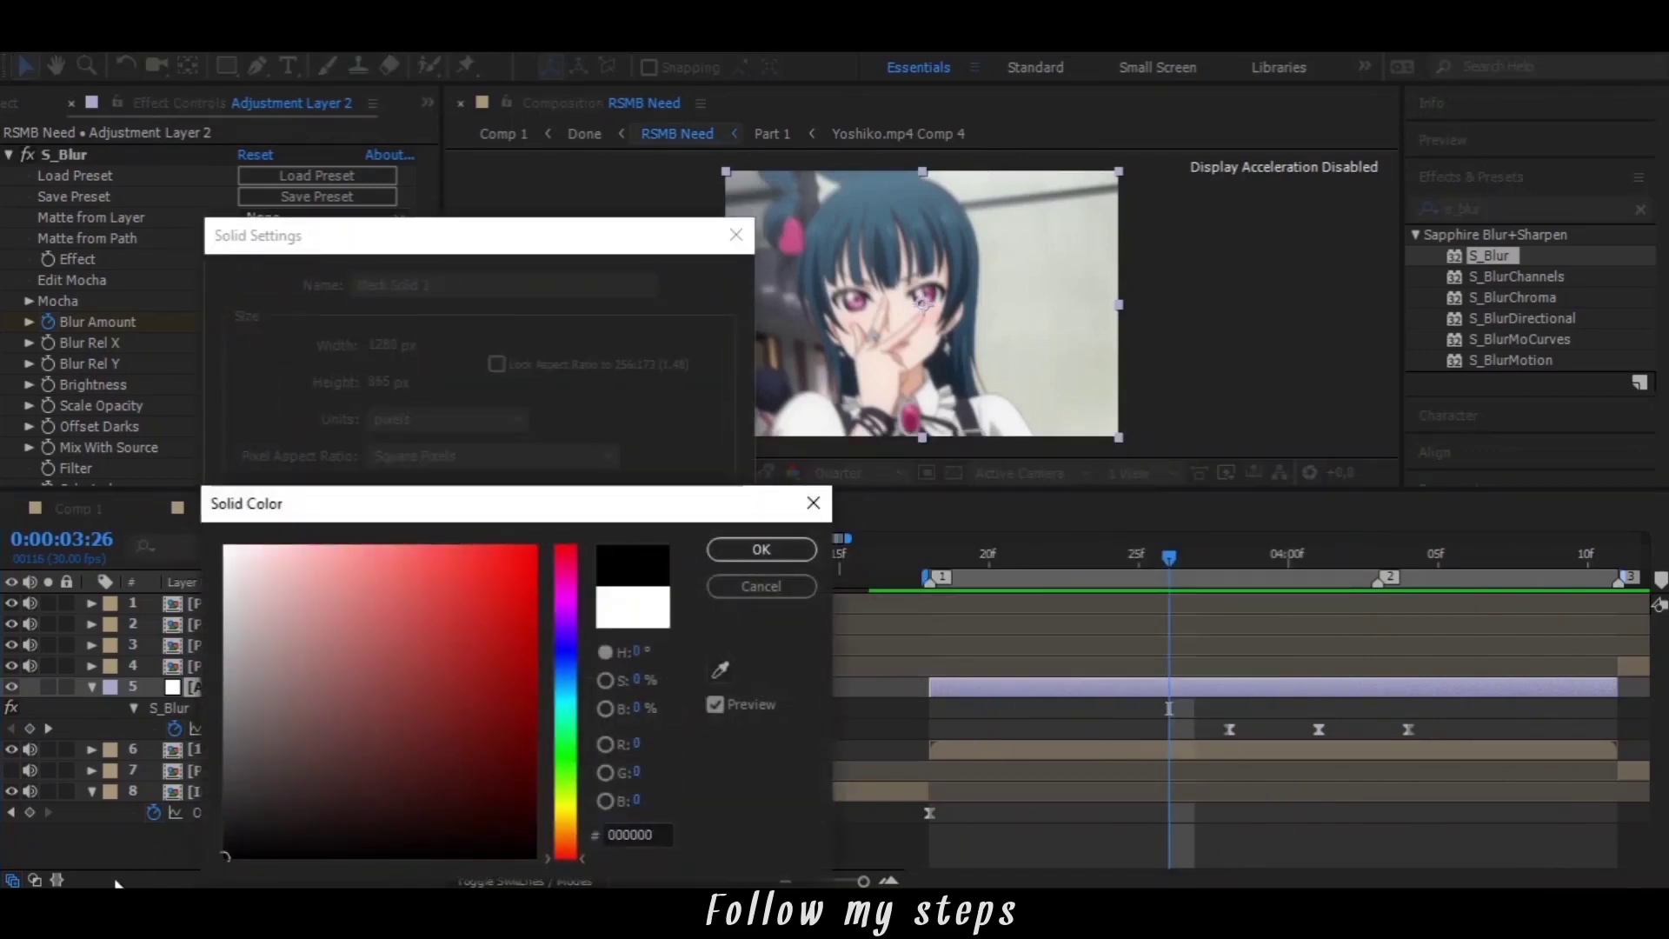
{"action": "left_click", "coordinate": [731, 551]}
{"action": "left_click", "coordinate": [563, 716]}
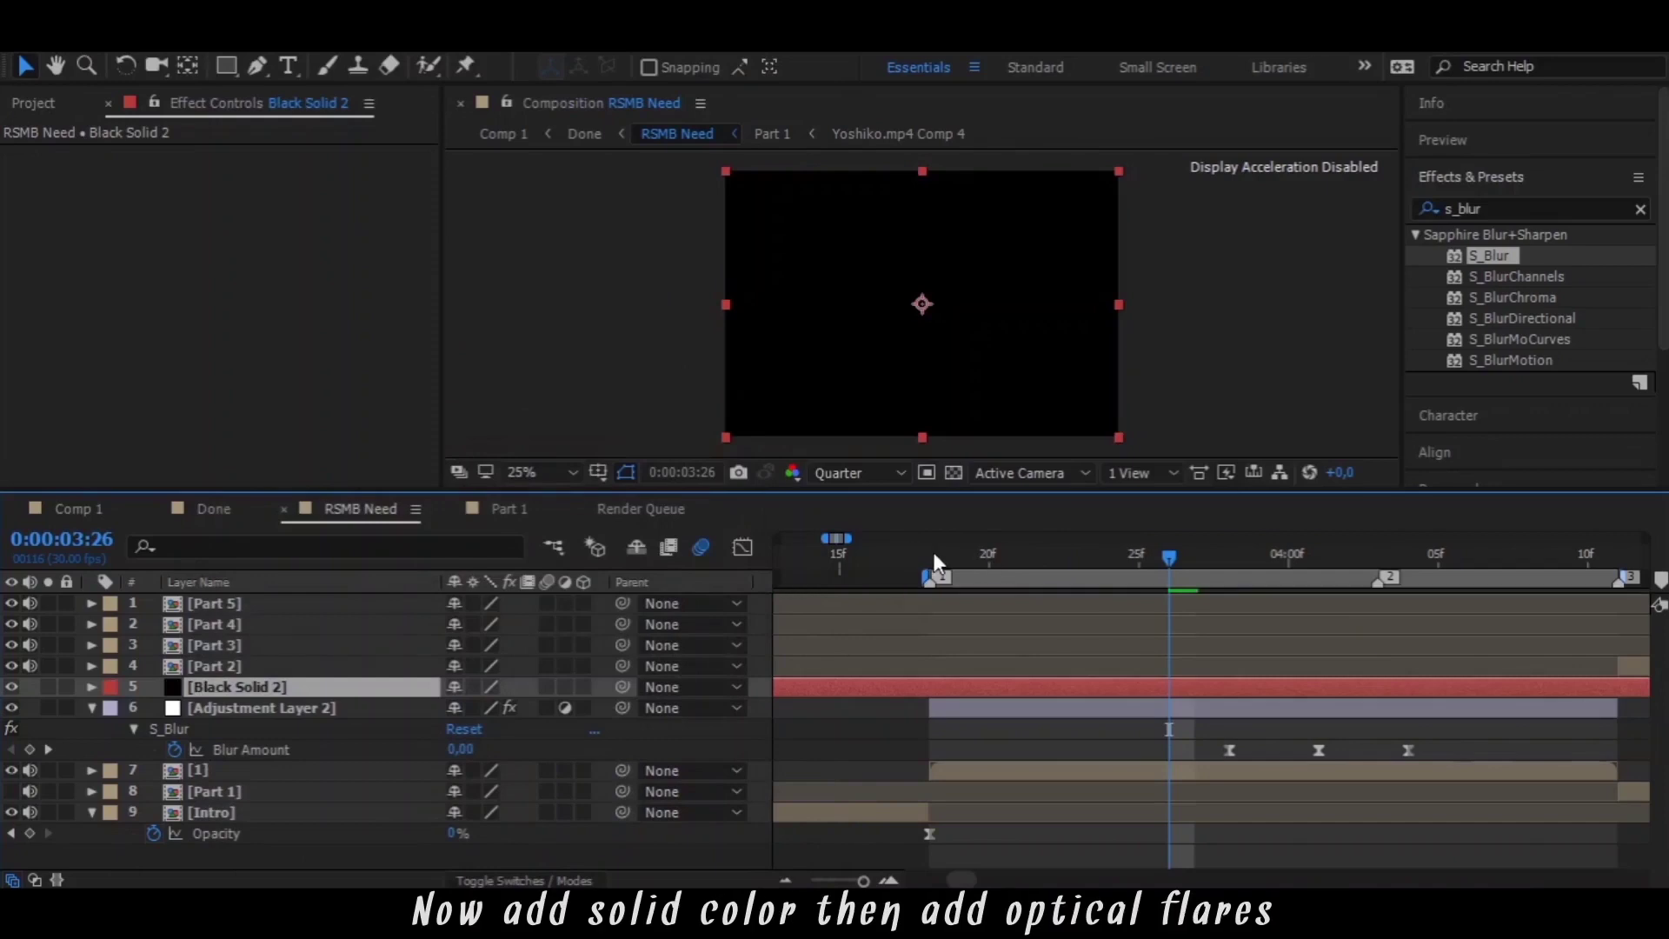
Search 'optical flar' and apply Optical Flares to the black solid
{"action": "left_click", "coordinate": [1521, 209]}
{"action": "type", "text": "opt"}
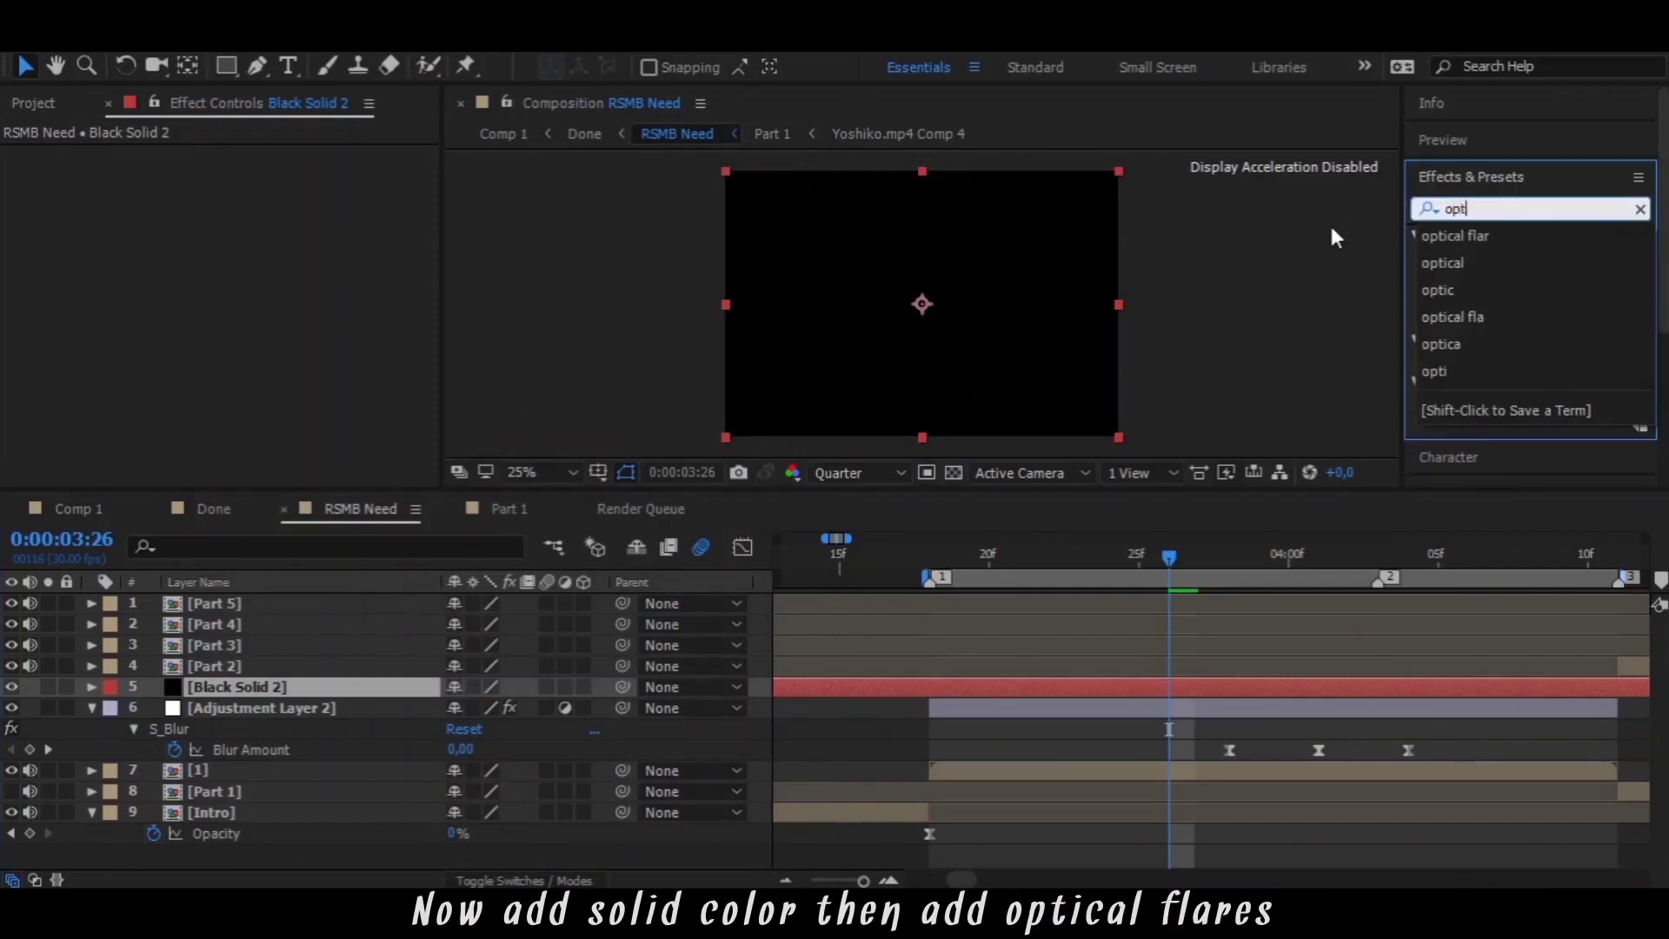
{"action": "type", "text": "ical flar"}
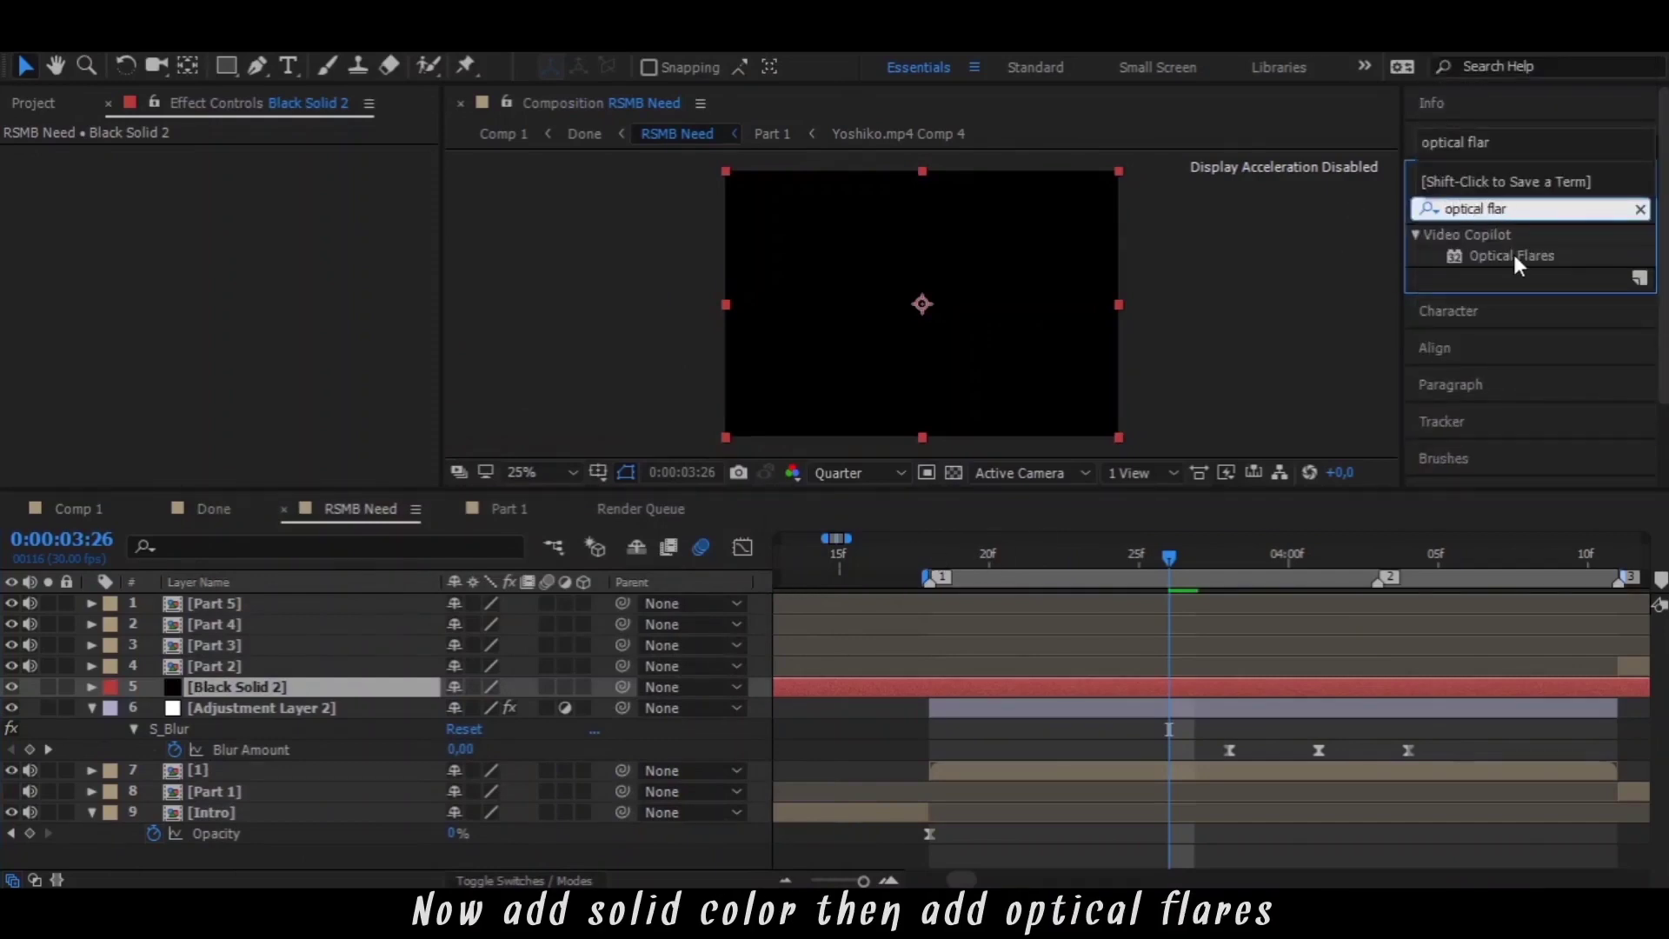
{"action": "double_click", "coordinate": [1513, 256]}
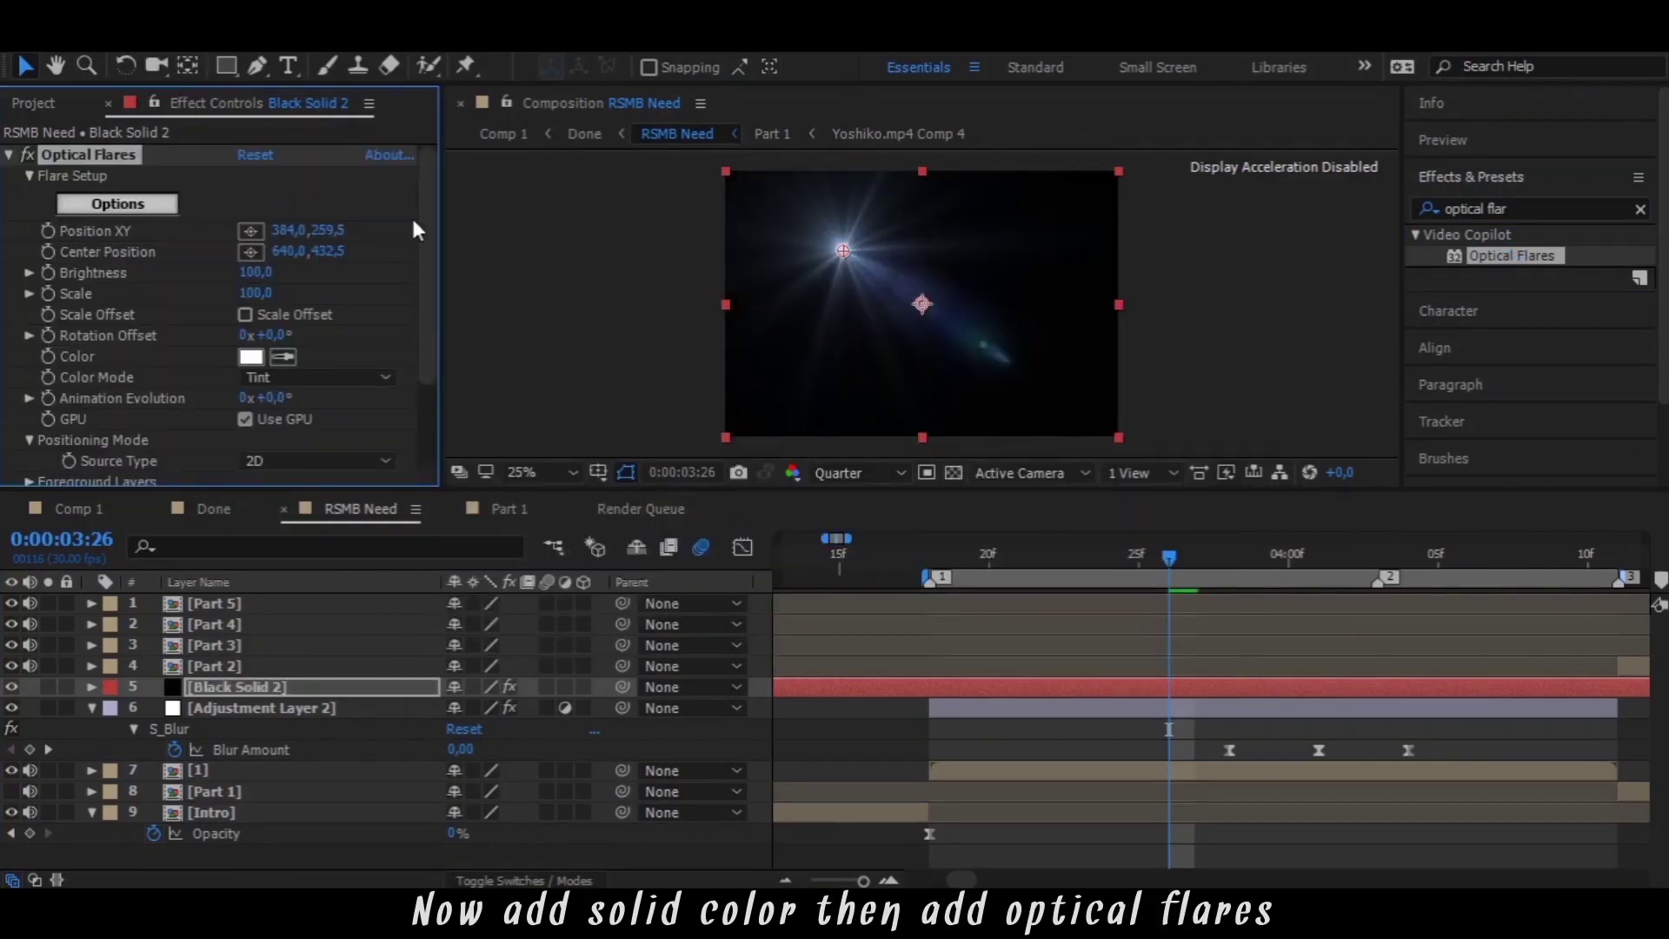
Set the Optical Flares Render Mode to On Transparent
{"action": "scroll", "coordinate": [147, 210], "scroll_direction": "down", "scroll_amount": 3}
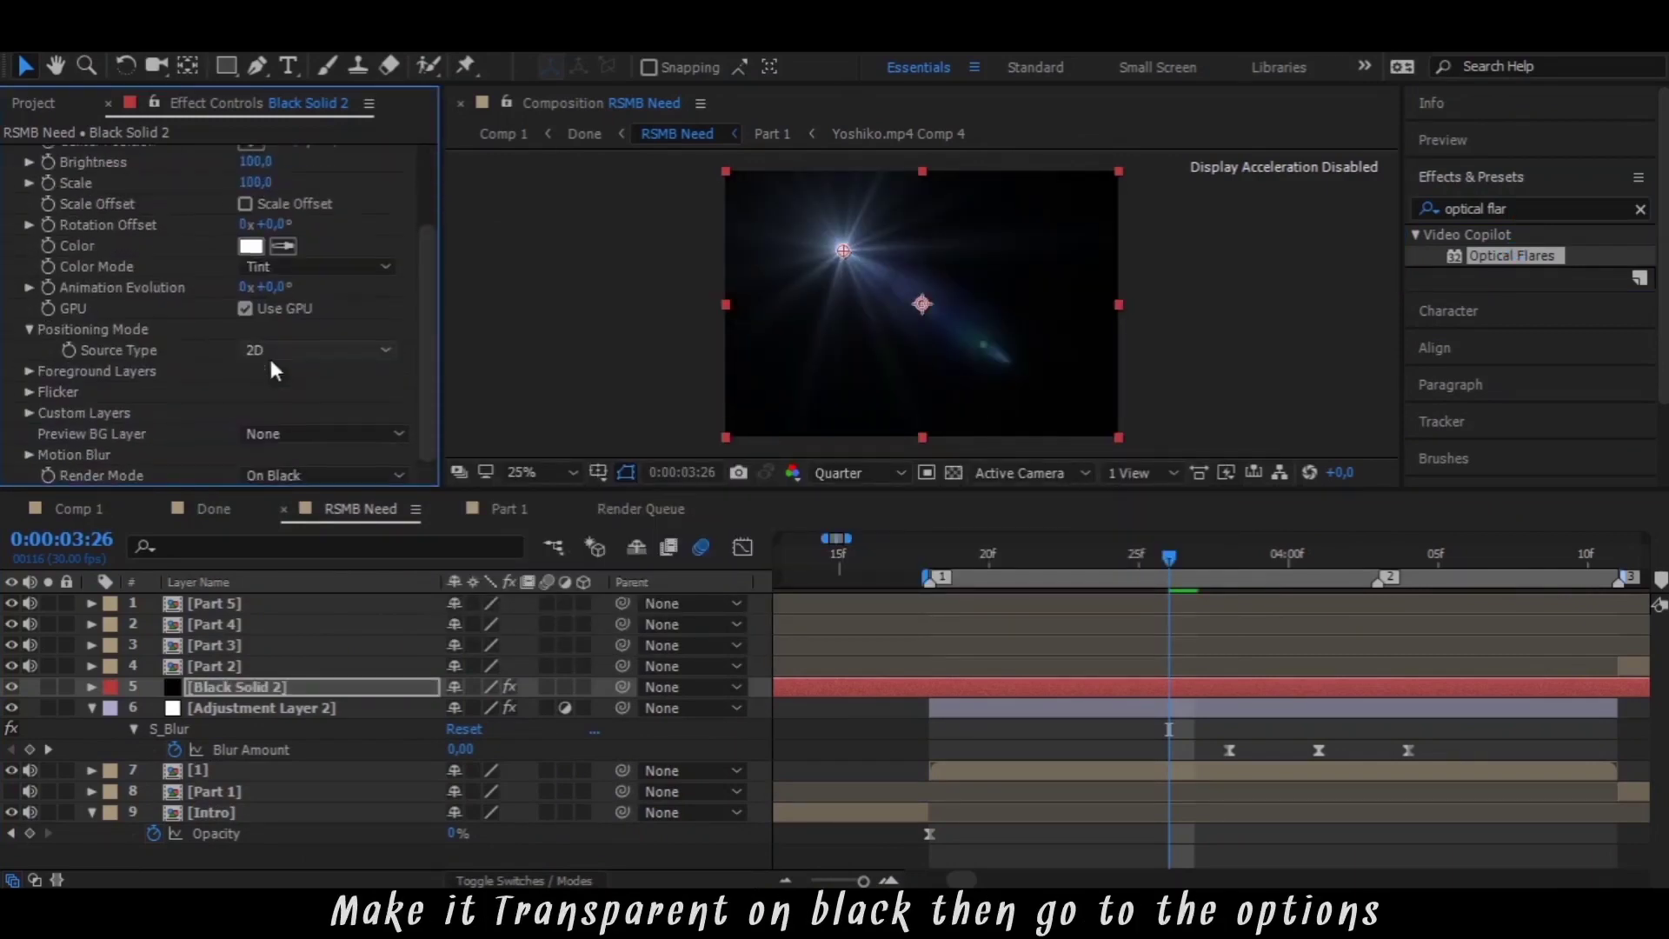
{"action": "left_click", "coordinate": [311, 469]}
{"action": "left_click", "coordinate": [362, 521]}
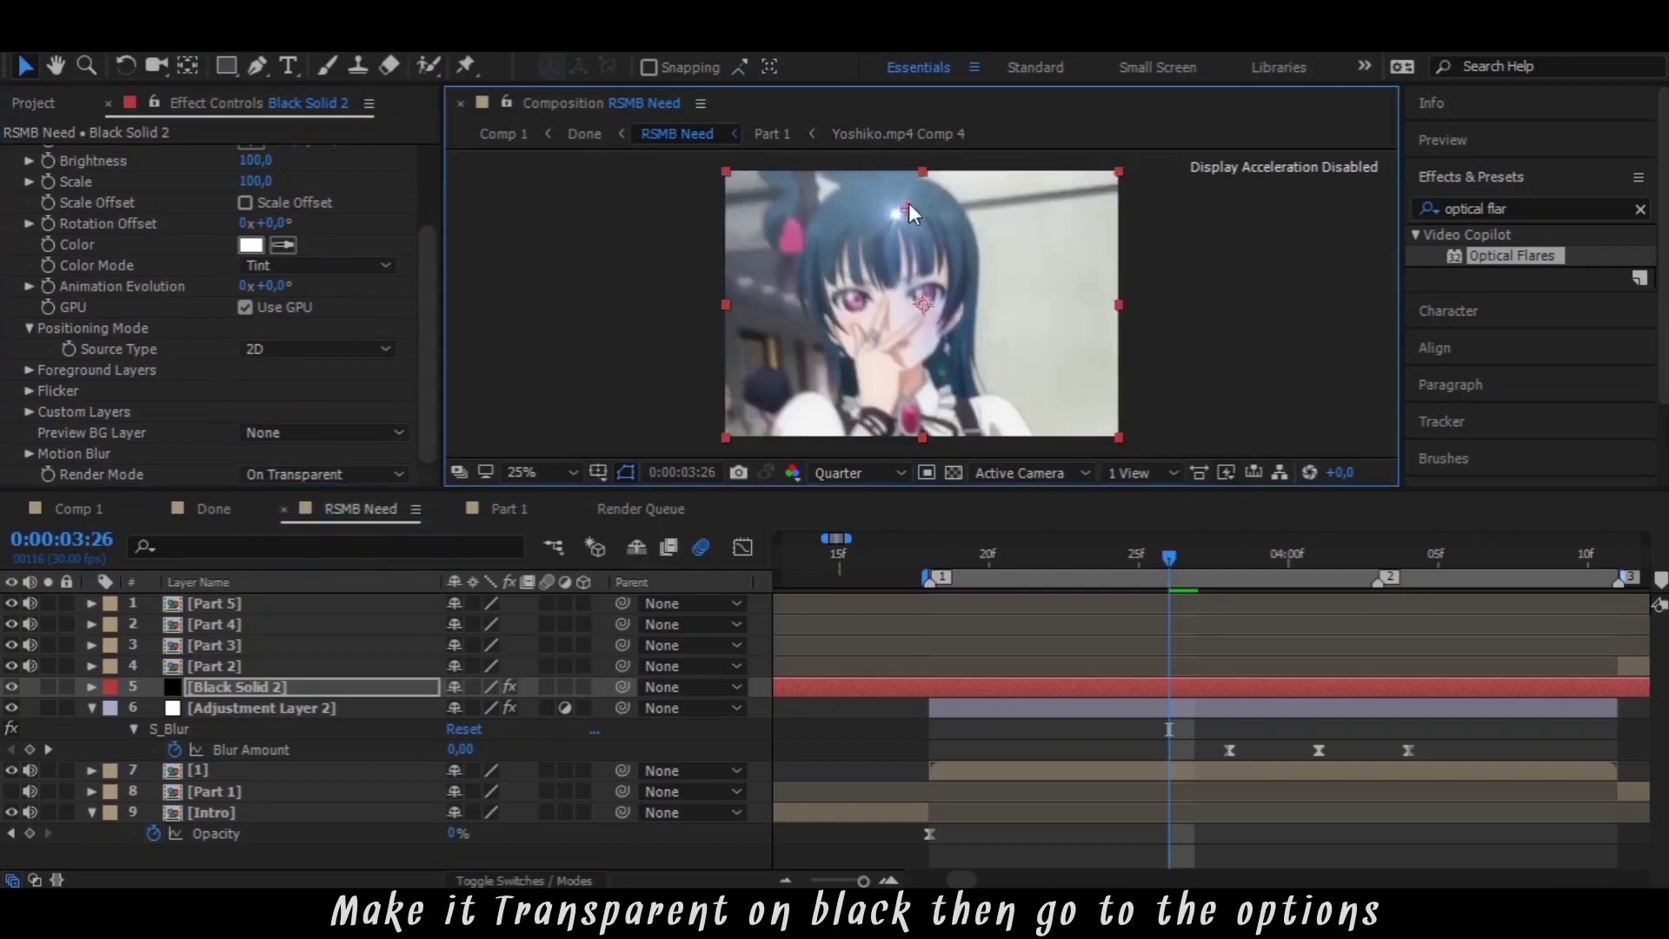
{"action": "scroll", "coordinate": [339, 285], "scroll_direction": "up", "scroll_amount": 3}
Raise the flare's Position XY to 640, -49.5 and open the Optical Flares Options editor
{"action": "left_click", "coordinate": [289, 230]}
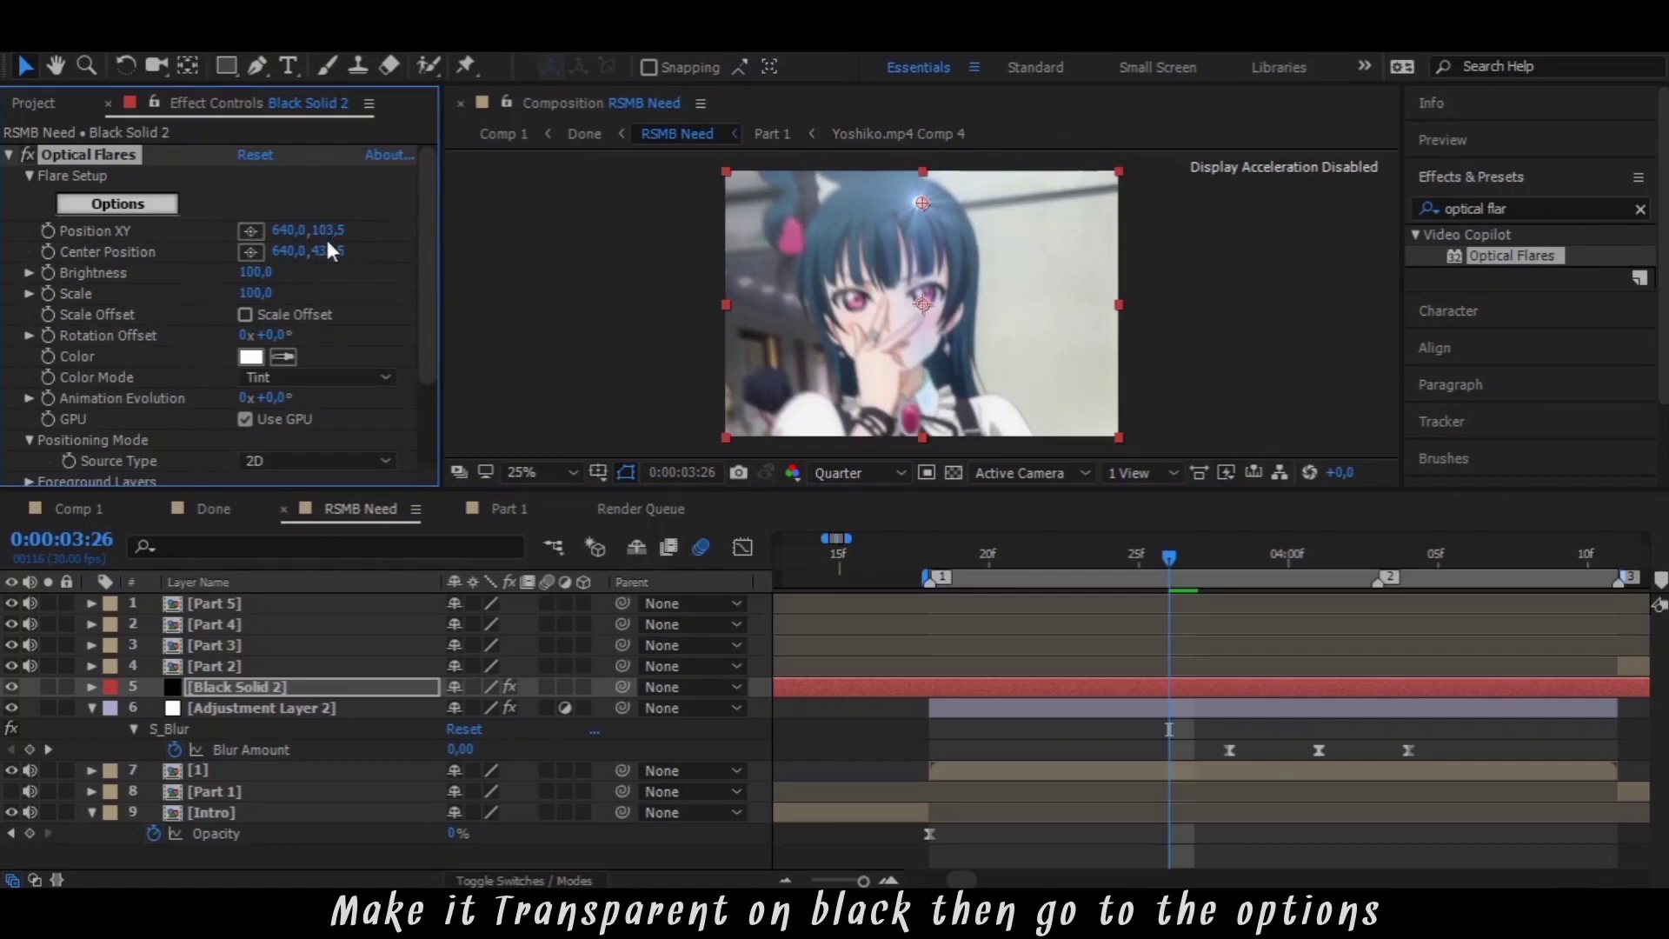
{"action": "left_click_drag", "start_coordinate": [325, 230], "coordinate": [152, 229]}
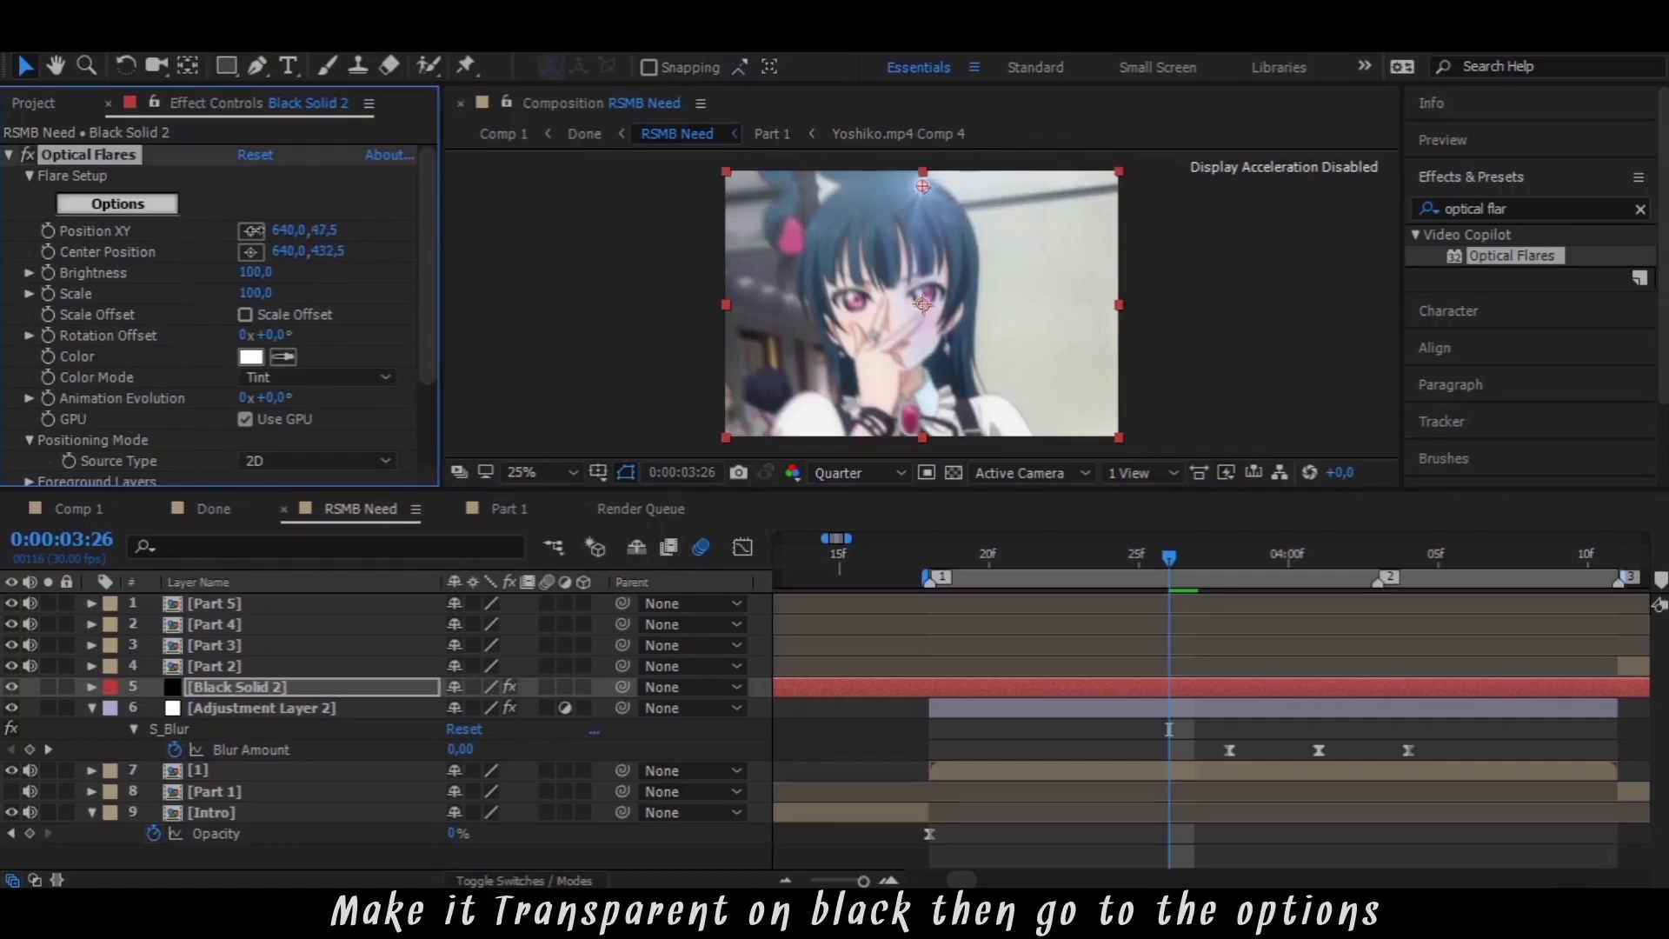
{"action": "left_click", "coordinate": [112, 200]}
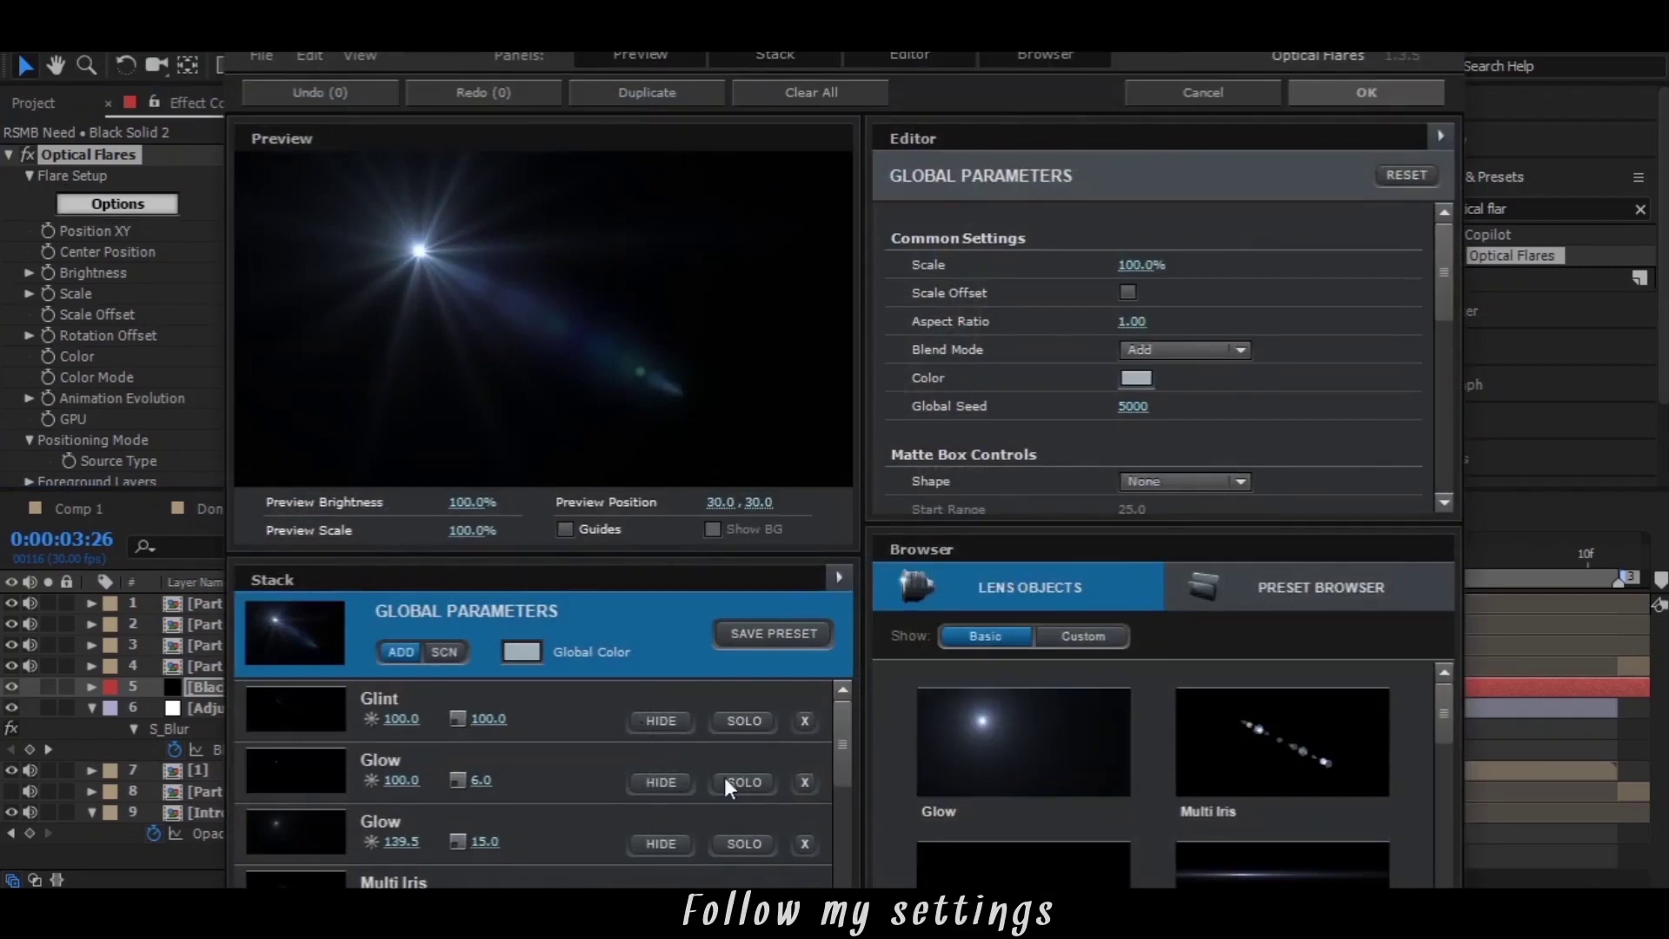
Delete the Multi Iris lens objects from the flare stack
{"action": "left_click", "coordinate": [798, 733]}
{"action": "scroll", "coordinate": [772, 807], "scroll_direction": "down", "scroll_amount": 3}
{"action": "left_click", "coordinate": [805, 843]}
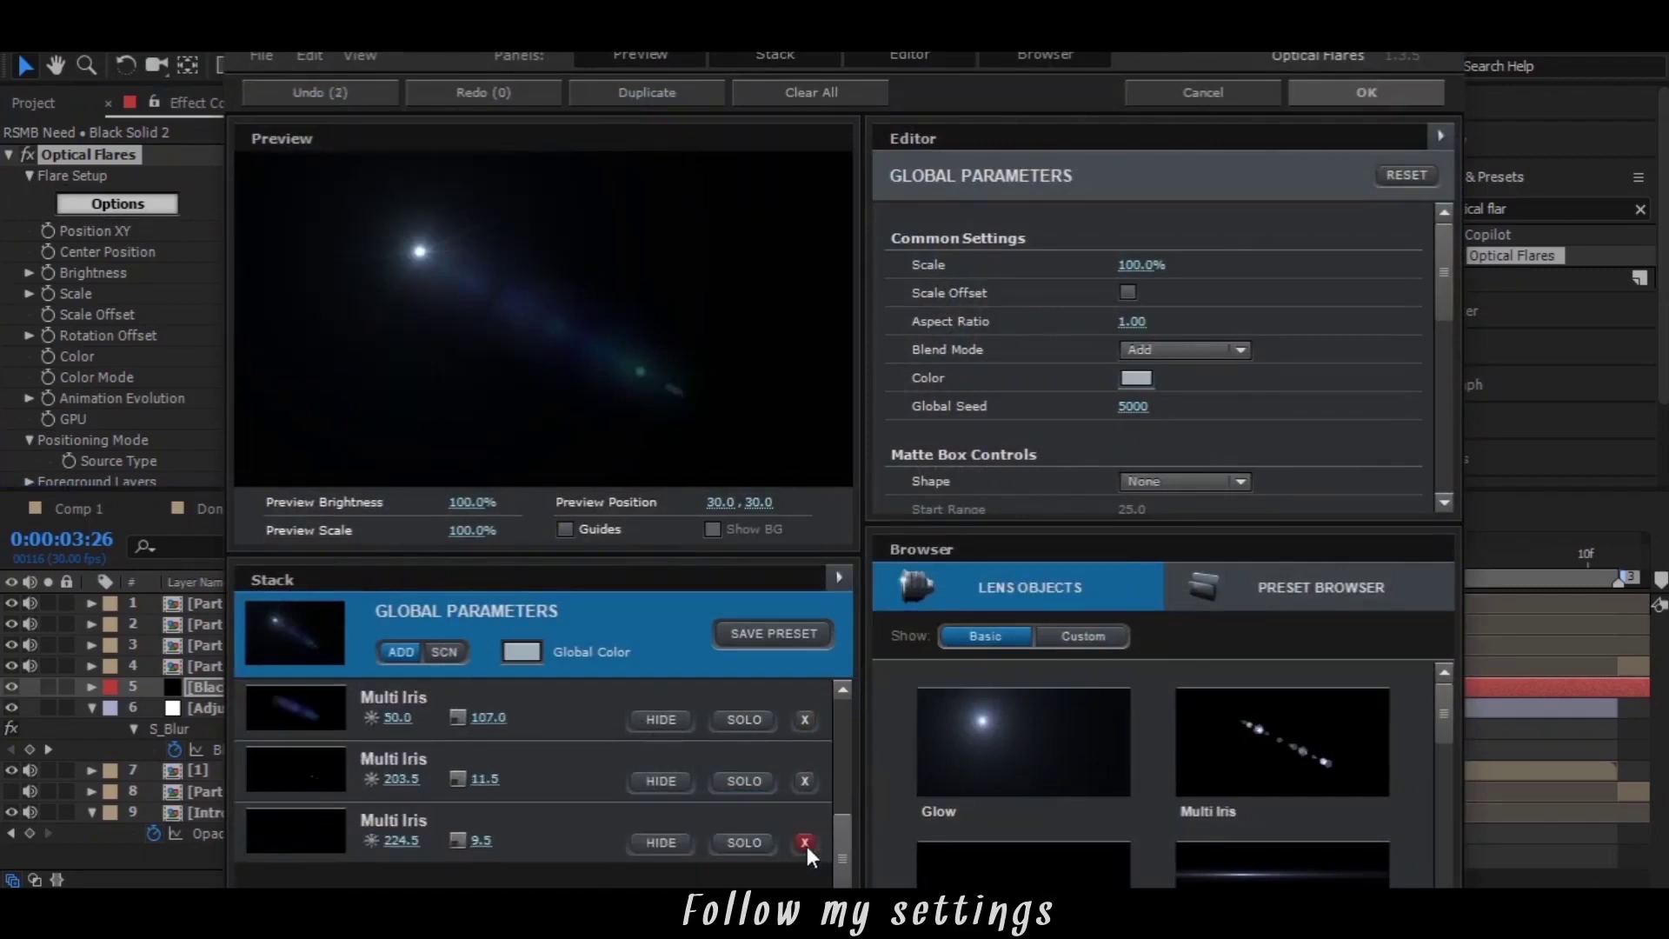
{"action": "left_click", "coordinate": [806, 842]}
{"action": "left_click", "coordinate": [807, 842]}
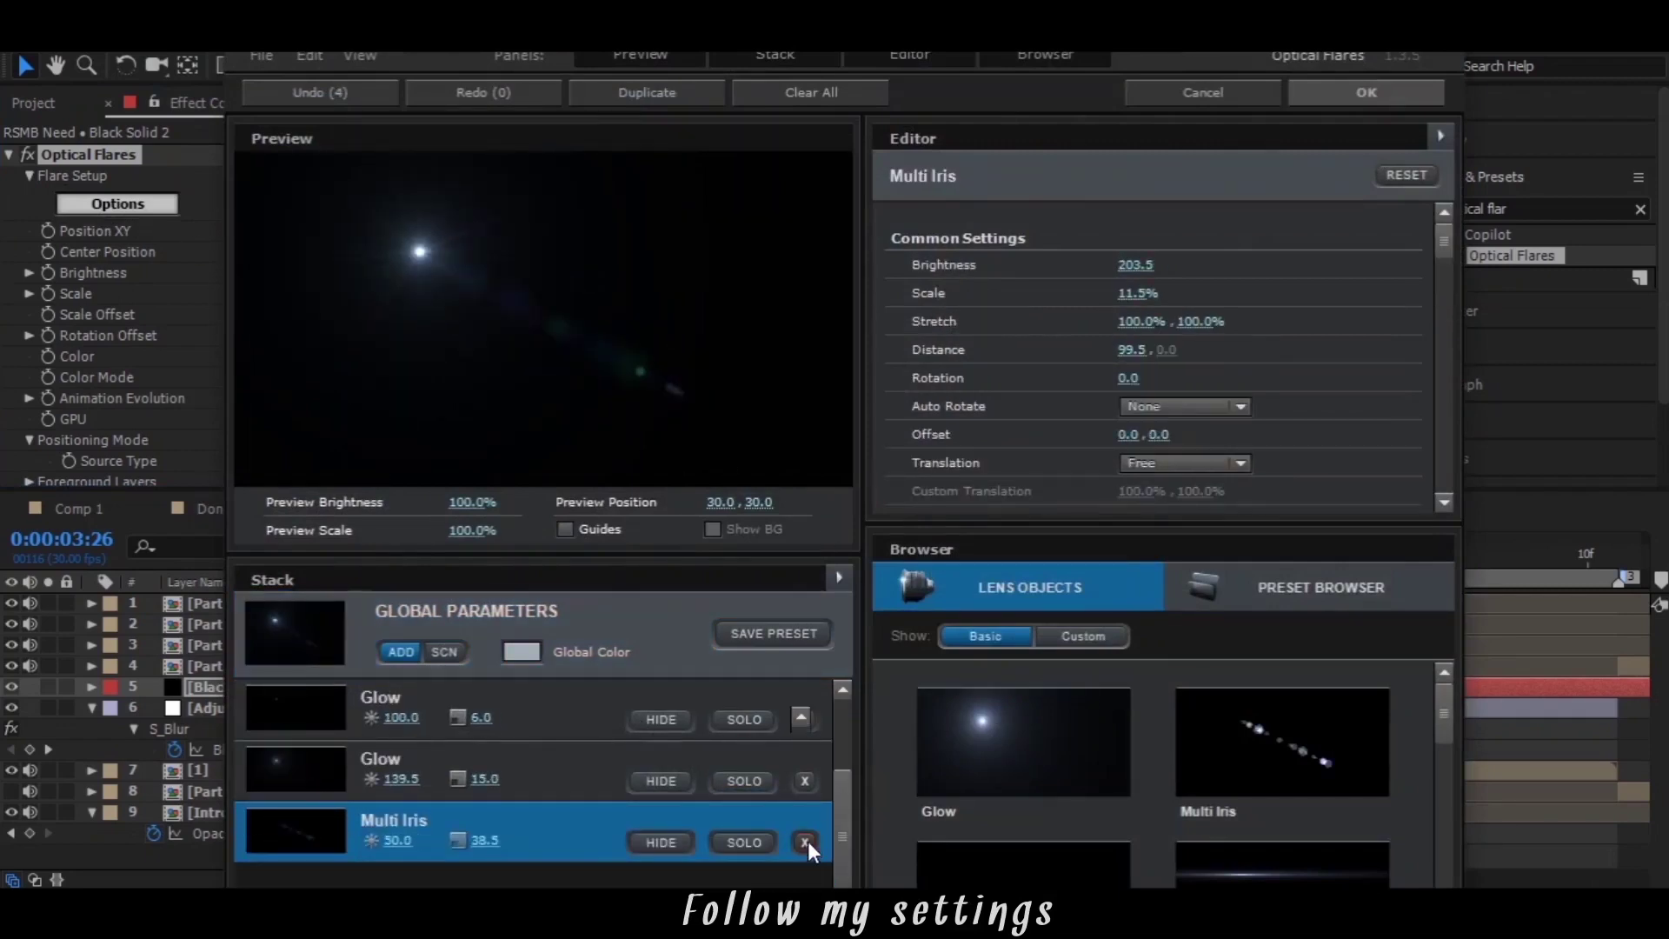
{"action": "left_click", "coordinate": [807, 842]}
Add three Glow objects from the Browser and return to the composition
{"action": "left_click", "coordinate": [1077, 767]}
{"action": "left_click", "coordinate": [1078, 766]}
{"action": "left_click", "coordinate": [1077, 766]}
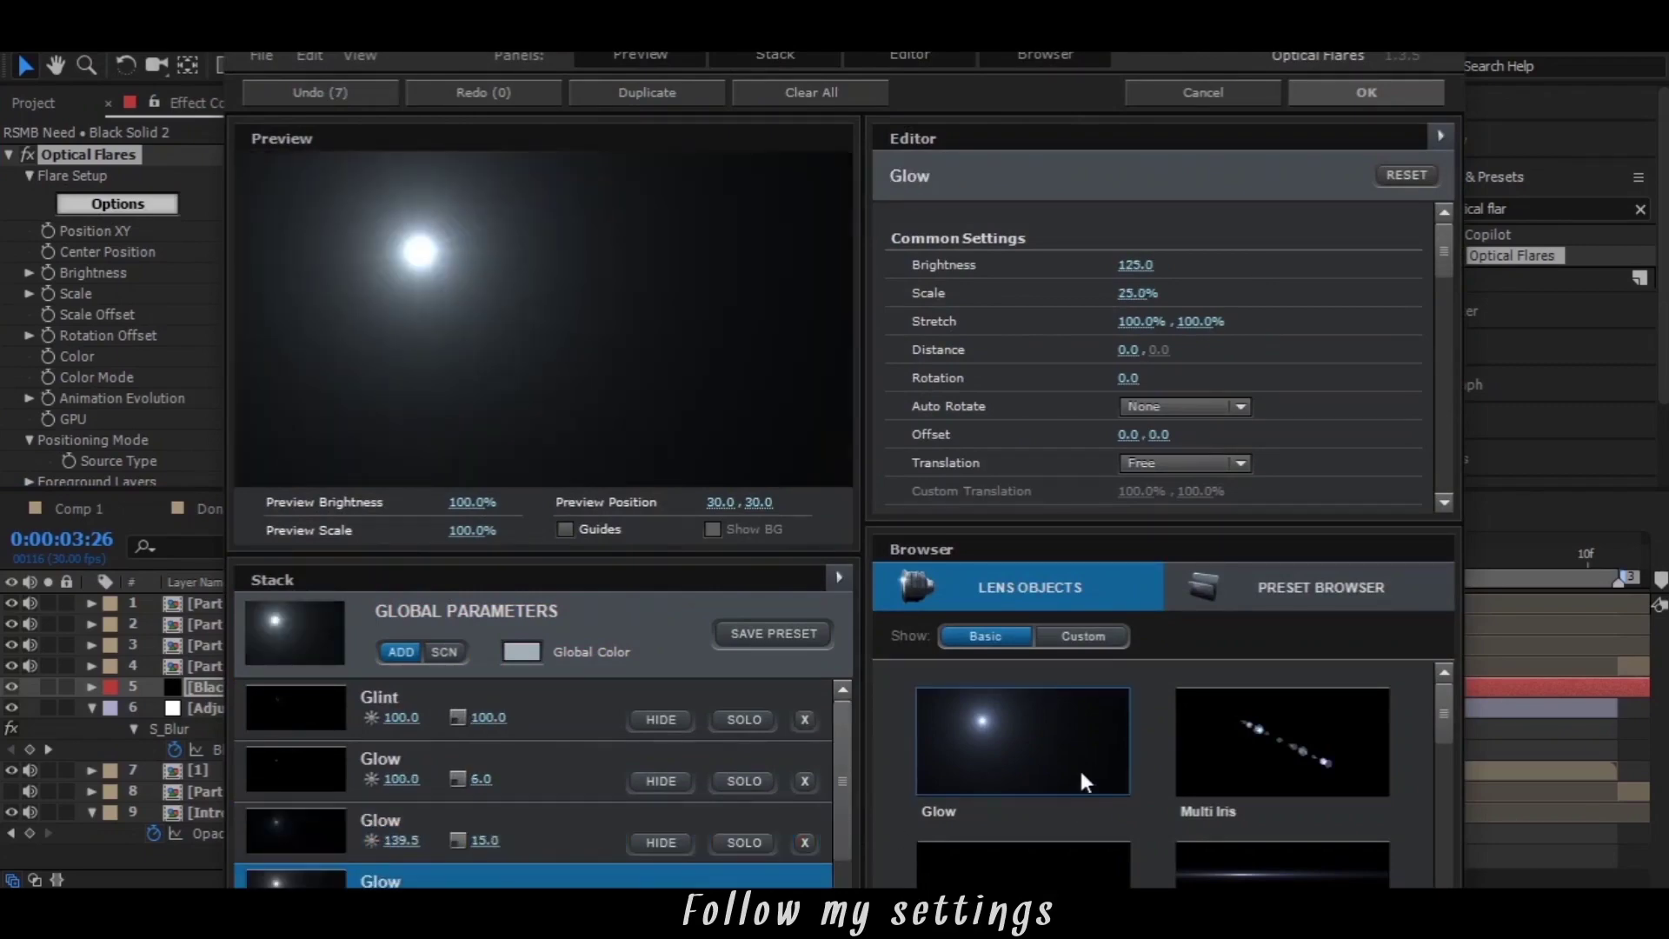
{"action": "left_click", "coordinate": [1410, 94]}
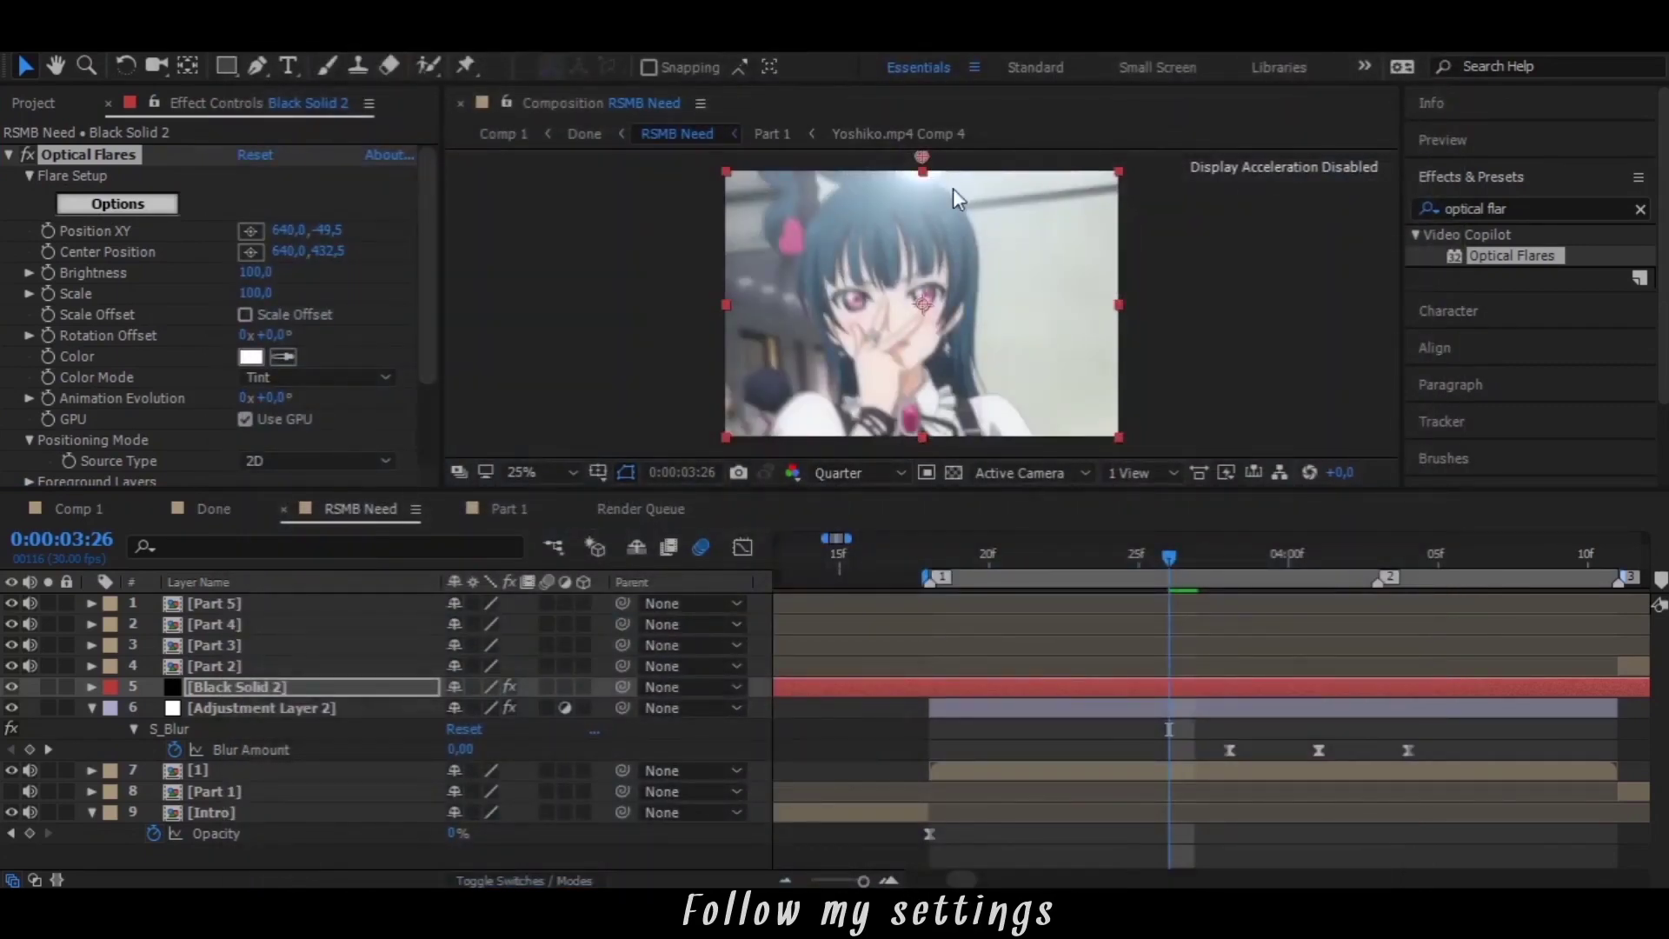
Nudge the flare's Position XY slightly higher
{"action": "scroll", "coordinate": [1037, 217], "scroll_direction": "down", "scroll_amount": 2}
{"action": "scroll", "coordinate": [1031, 274], "scroll_direction": "up", "scroll_amount": 2}
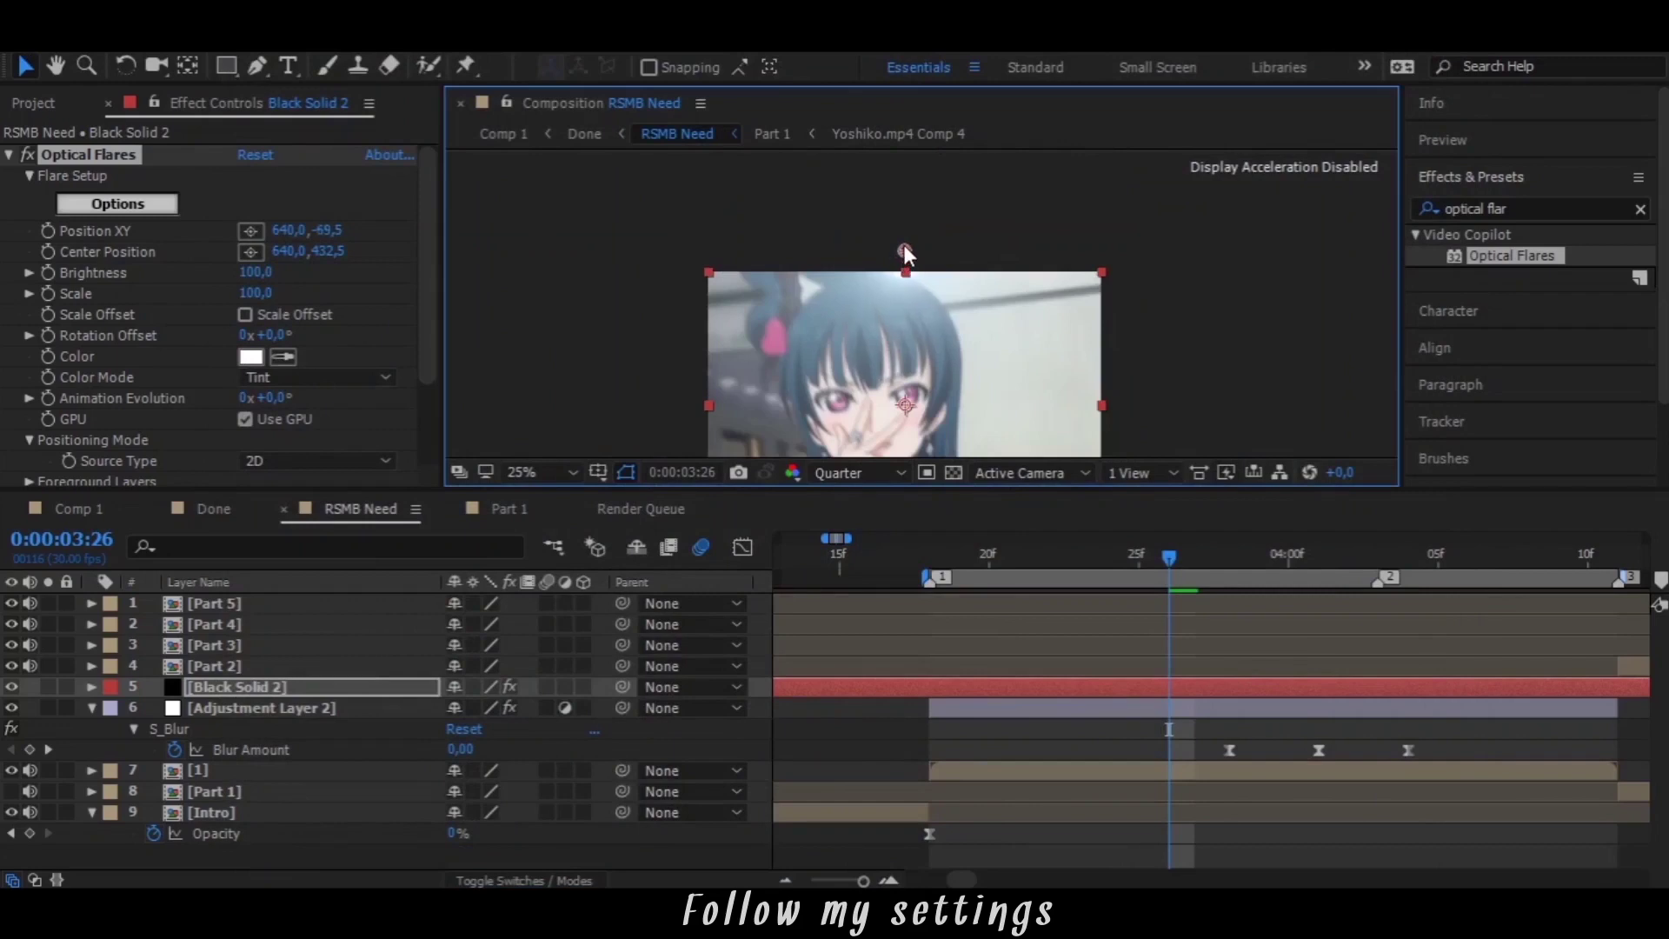
{"action": "left_click_drag", "start_coordinate": [904, 236], "coordinate": [904, 235]}
{"action": "scroll", "coordinate": [1156, 365], "scroll_direction": "down", "scroll_amount": 5}
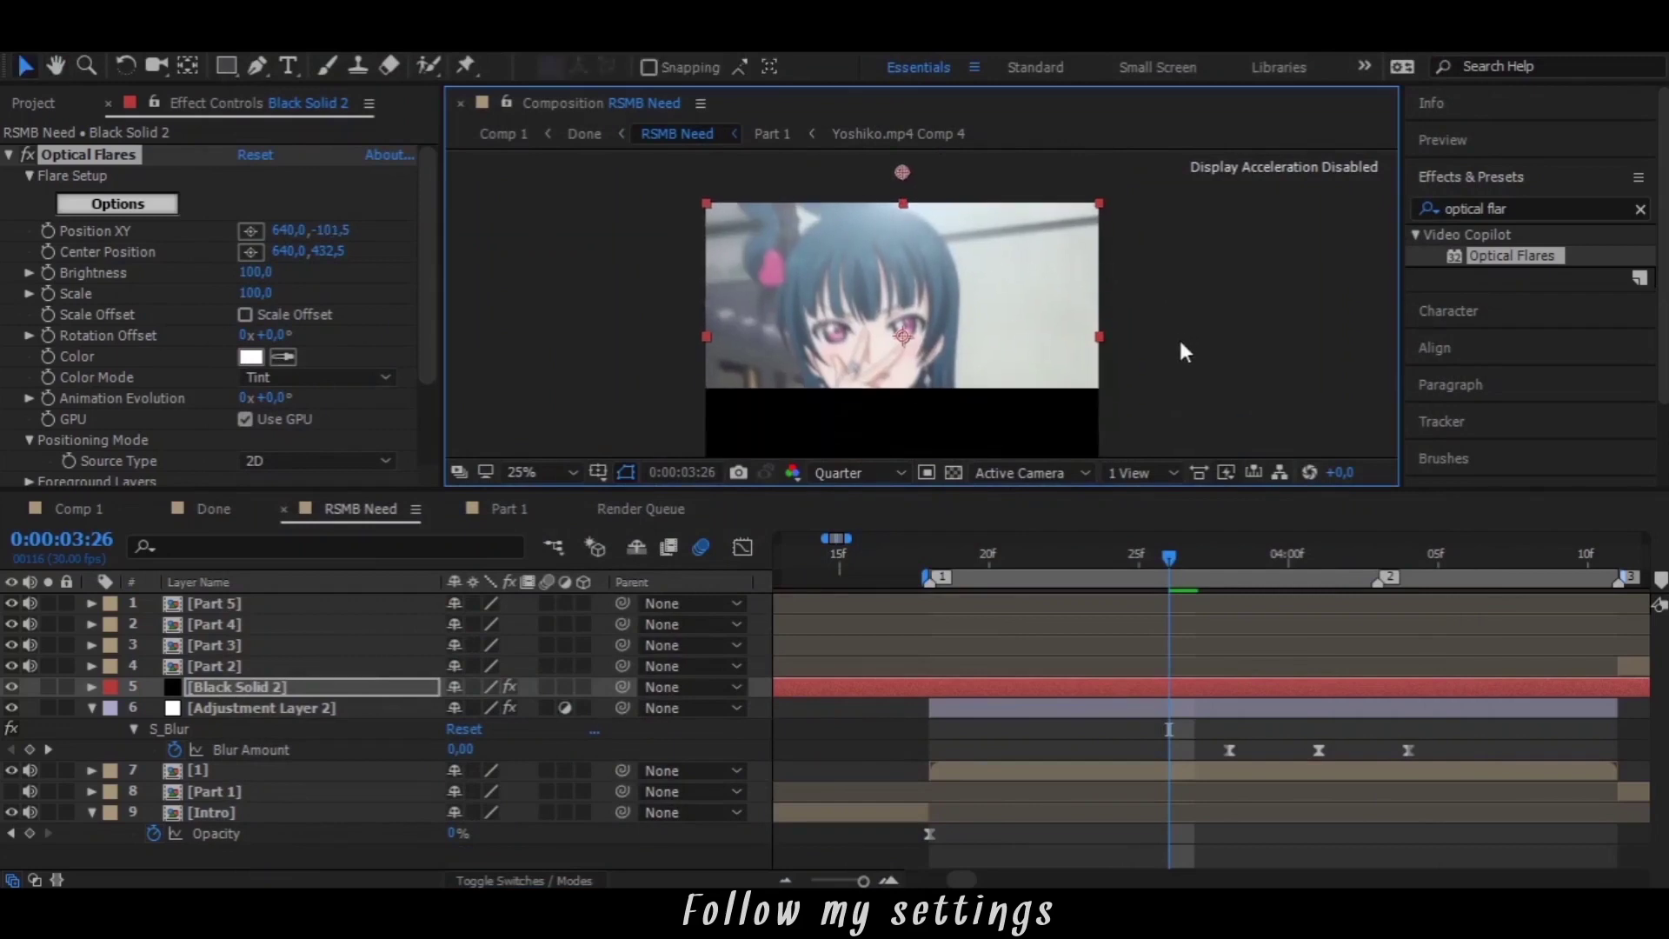
{"action": "scroll", "coordinate": [1191, 334], "scroll_direction": "down", "scroll_amount": 1}
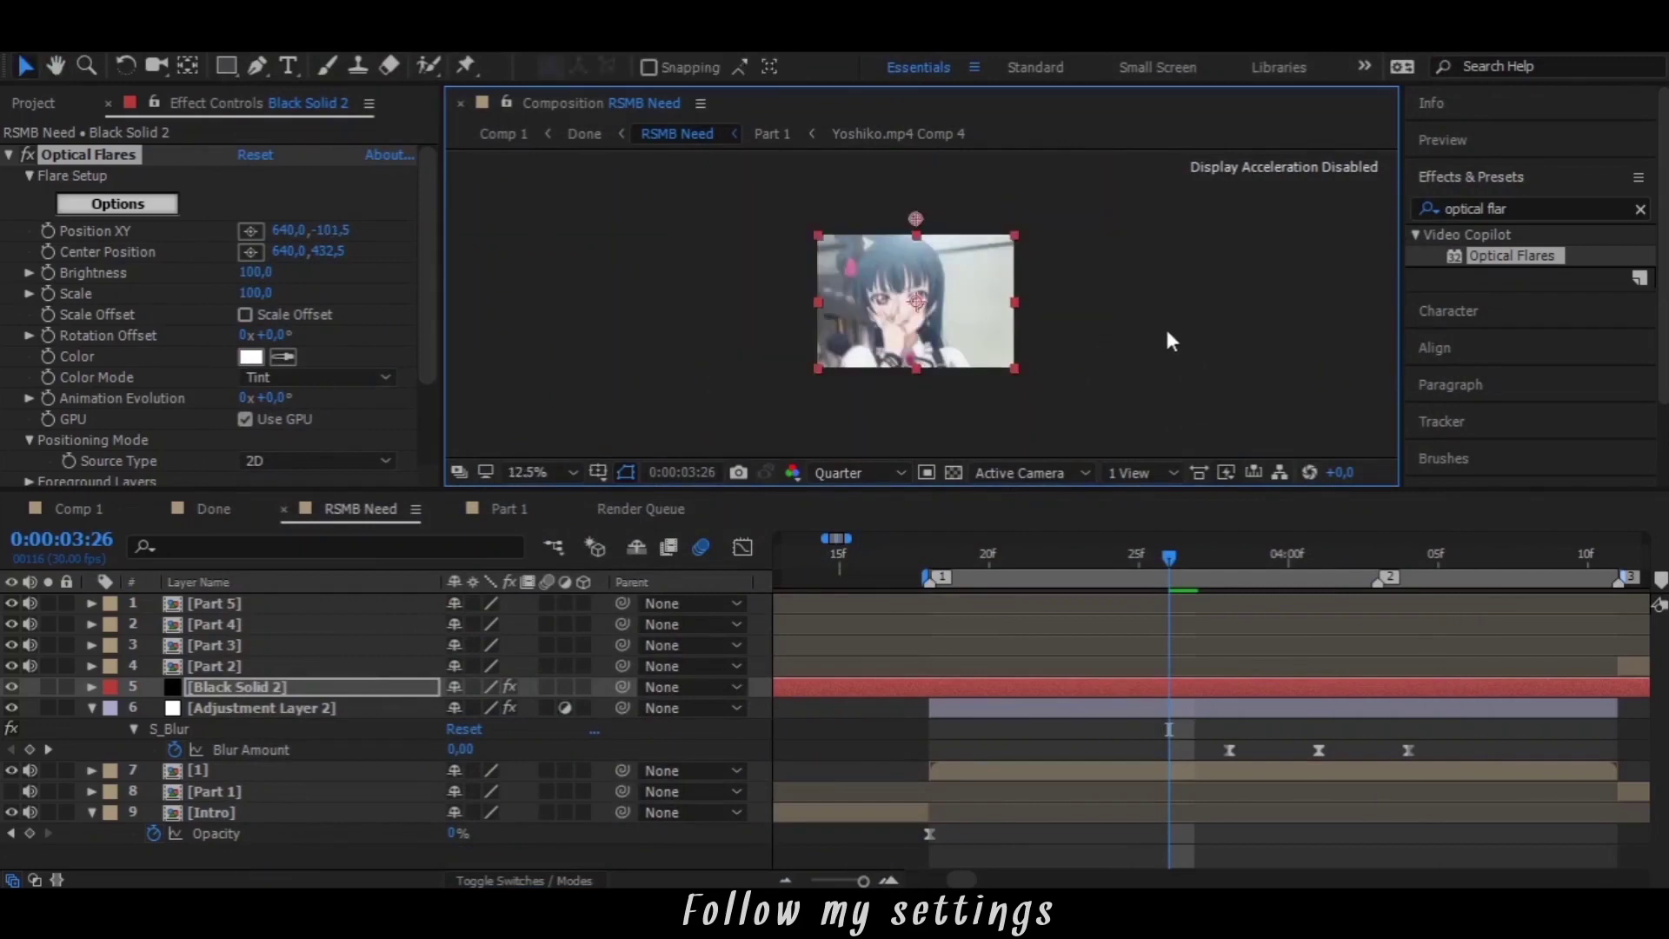
Keyframe flare Brightness 0 at 3:28, 100 peak, 0 at 4:04, and Easy Ease them
{"action": "left_click_drag", "start_coordinate": [1204, 584], "coordinate": [1214, 569]}
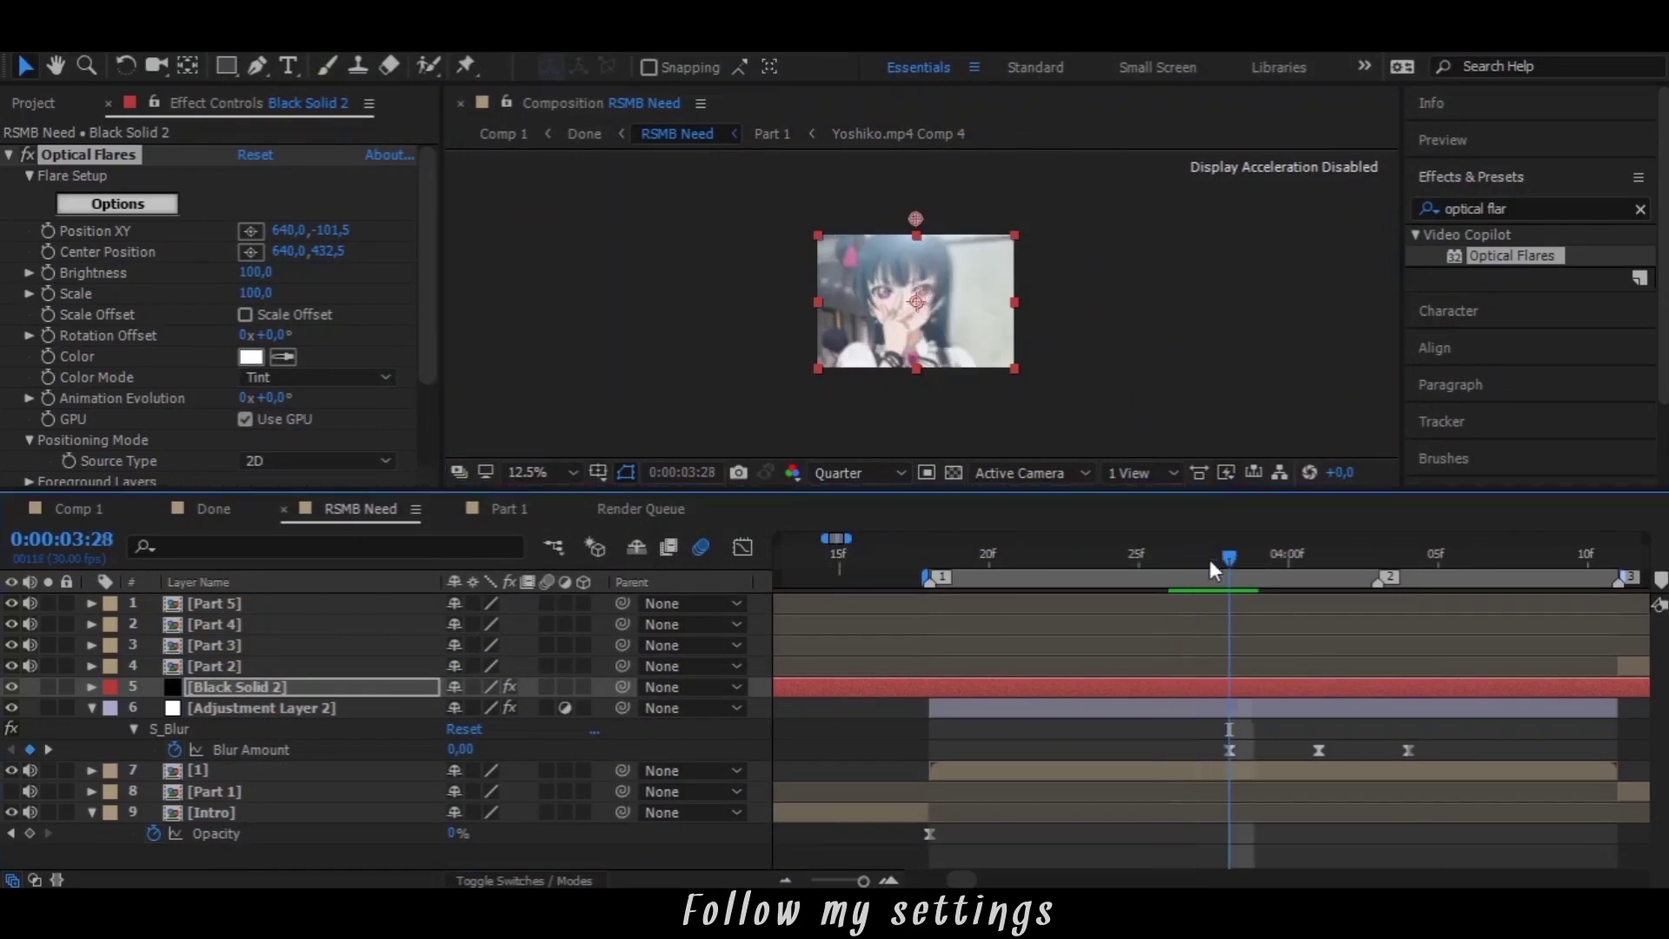
{"action": "left_click", "coordinate": [51, 273]}
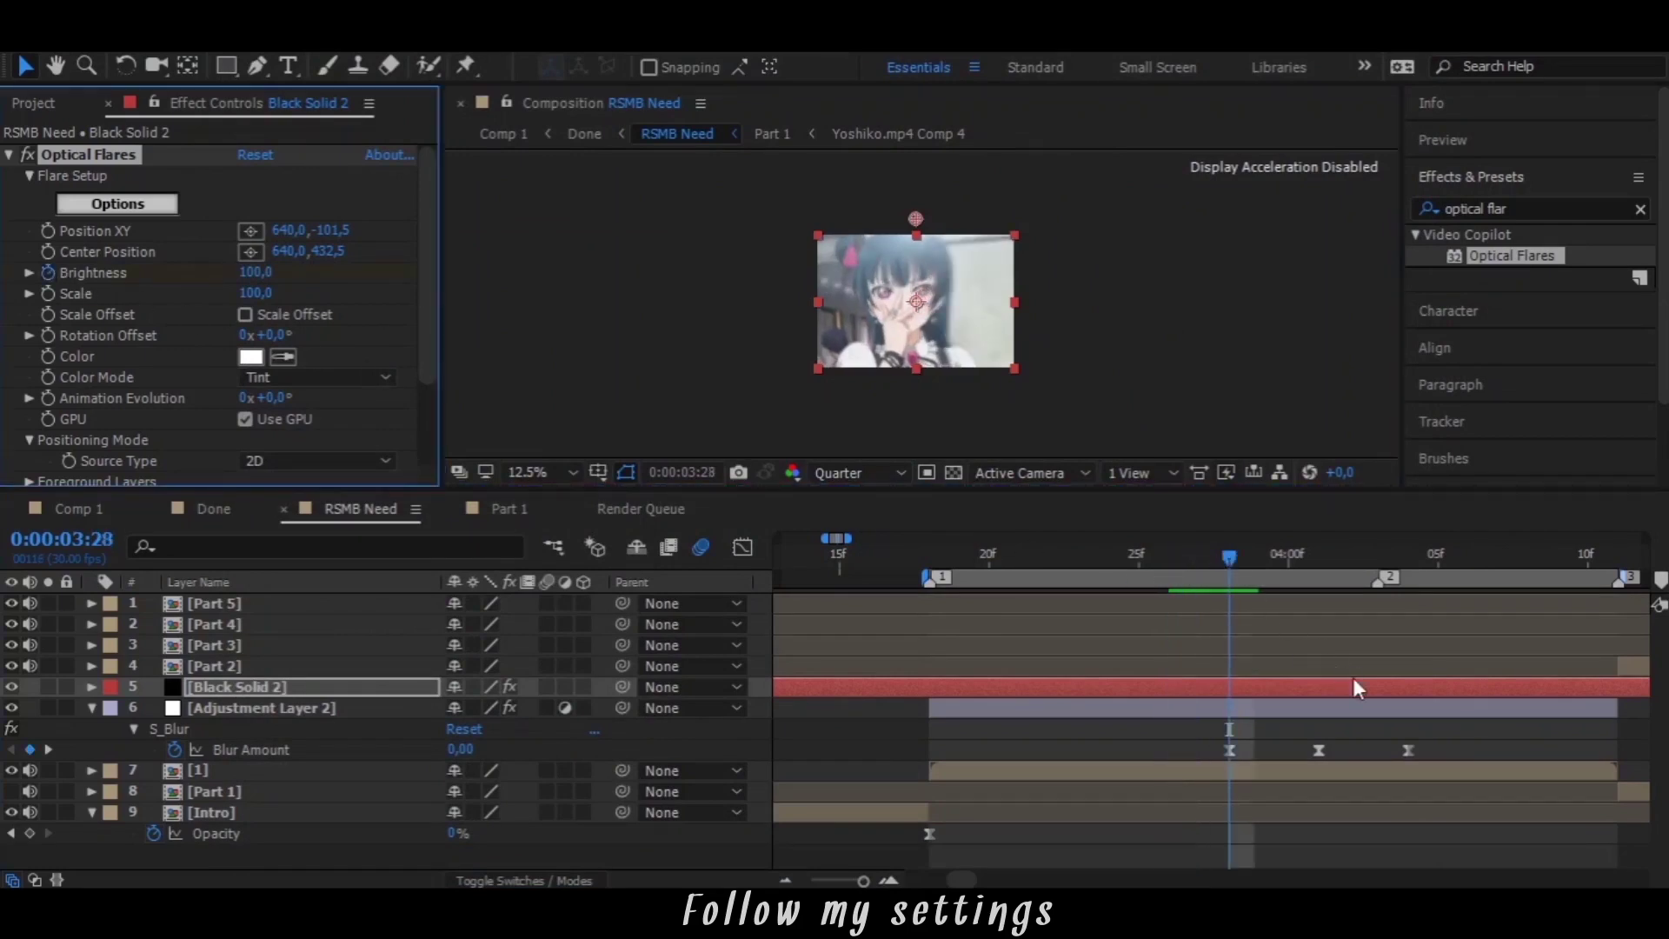
{"action": "key", "text": "u"}
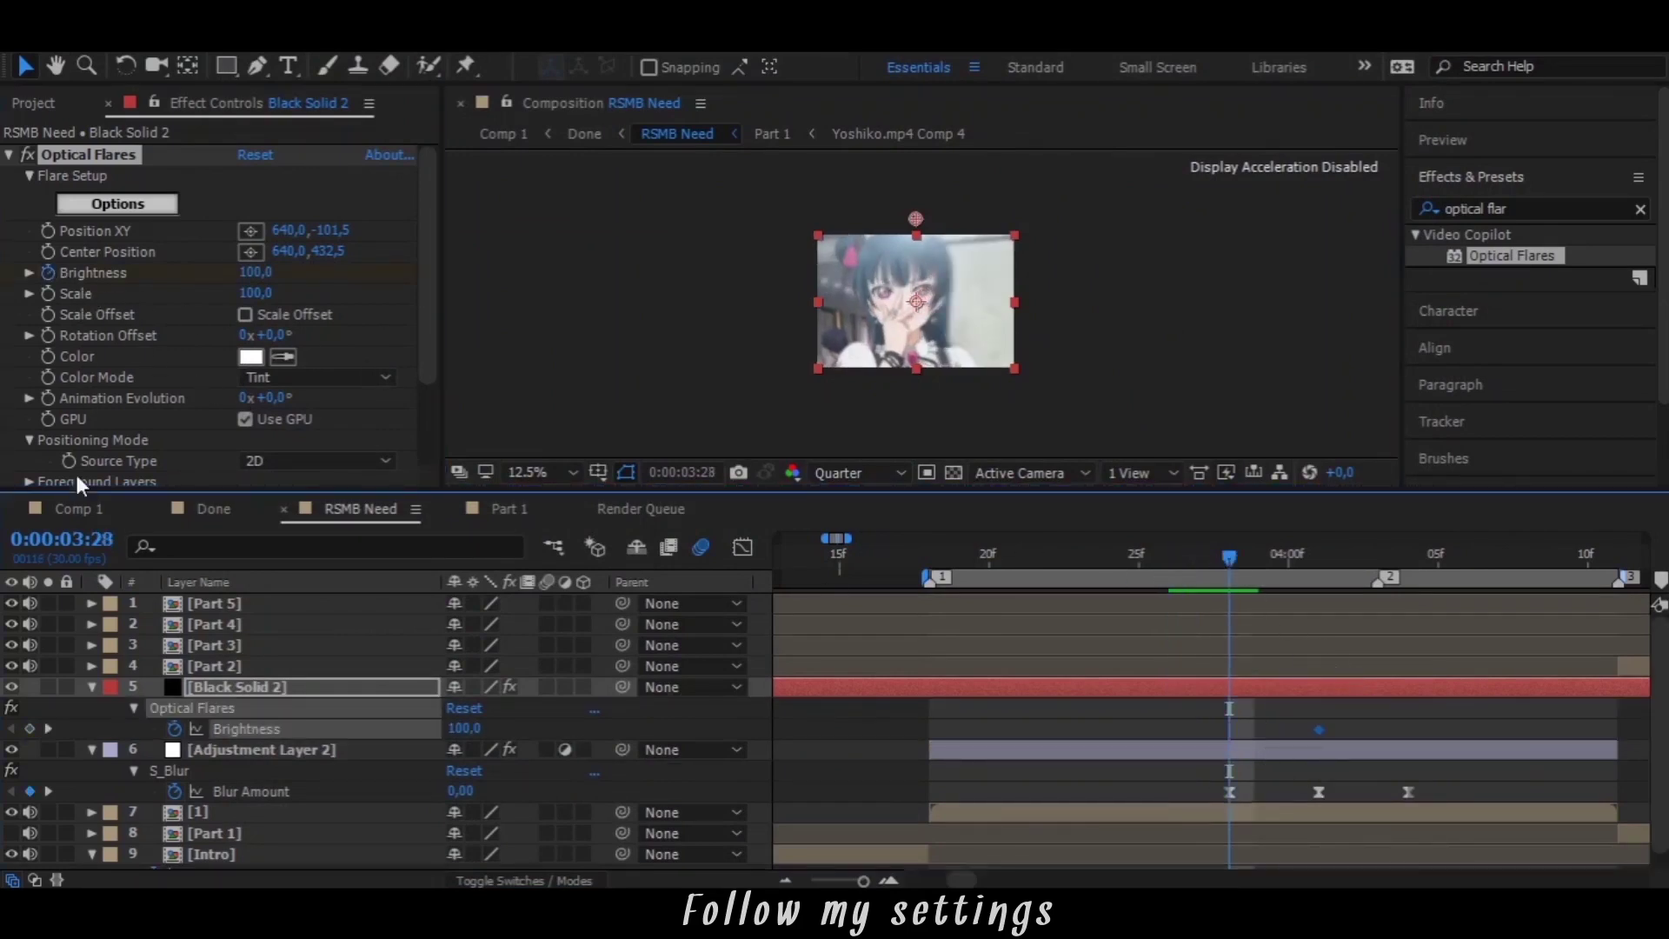
{"action": "left_click", "coordinate": [527, 739]}
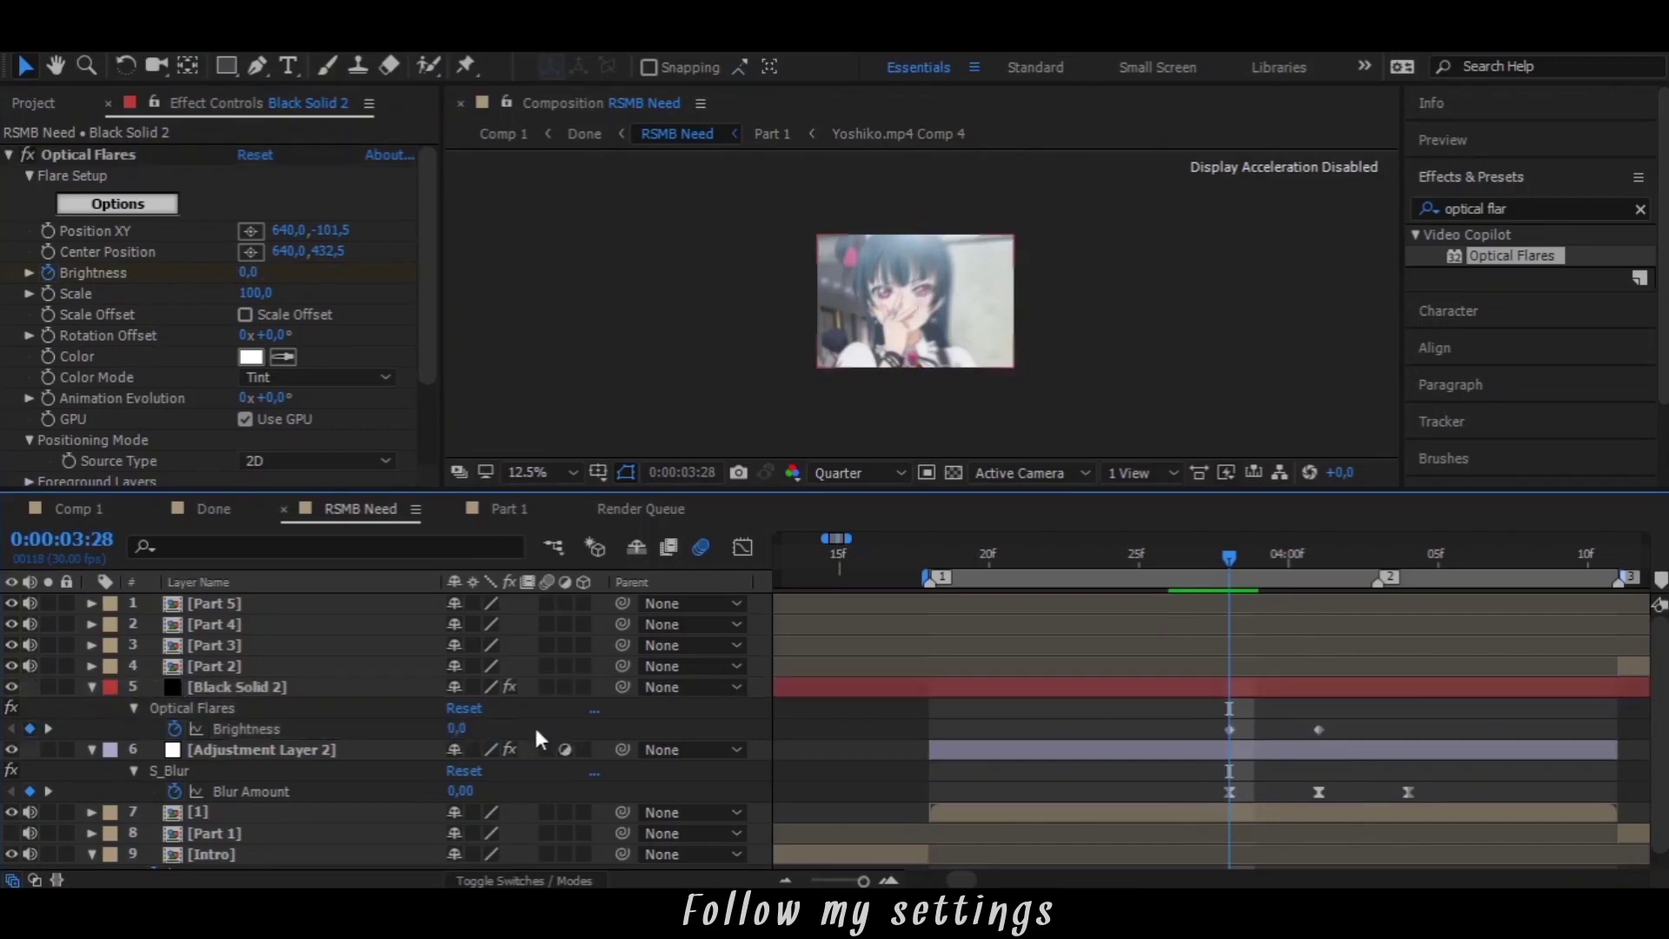
{"action": "left_click", "coordinate": [1410, 562]}
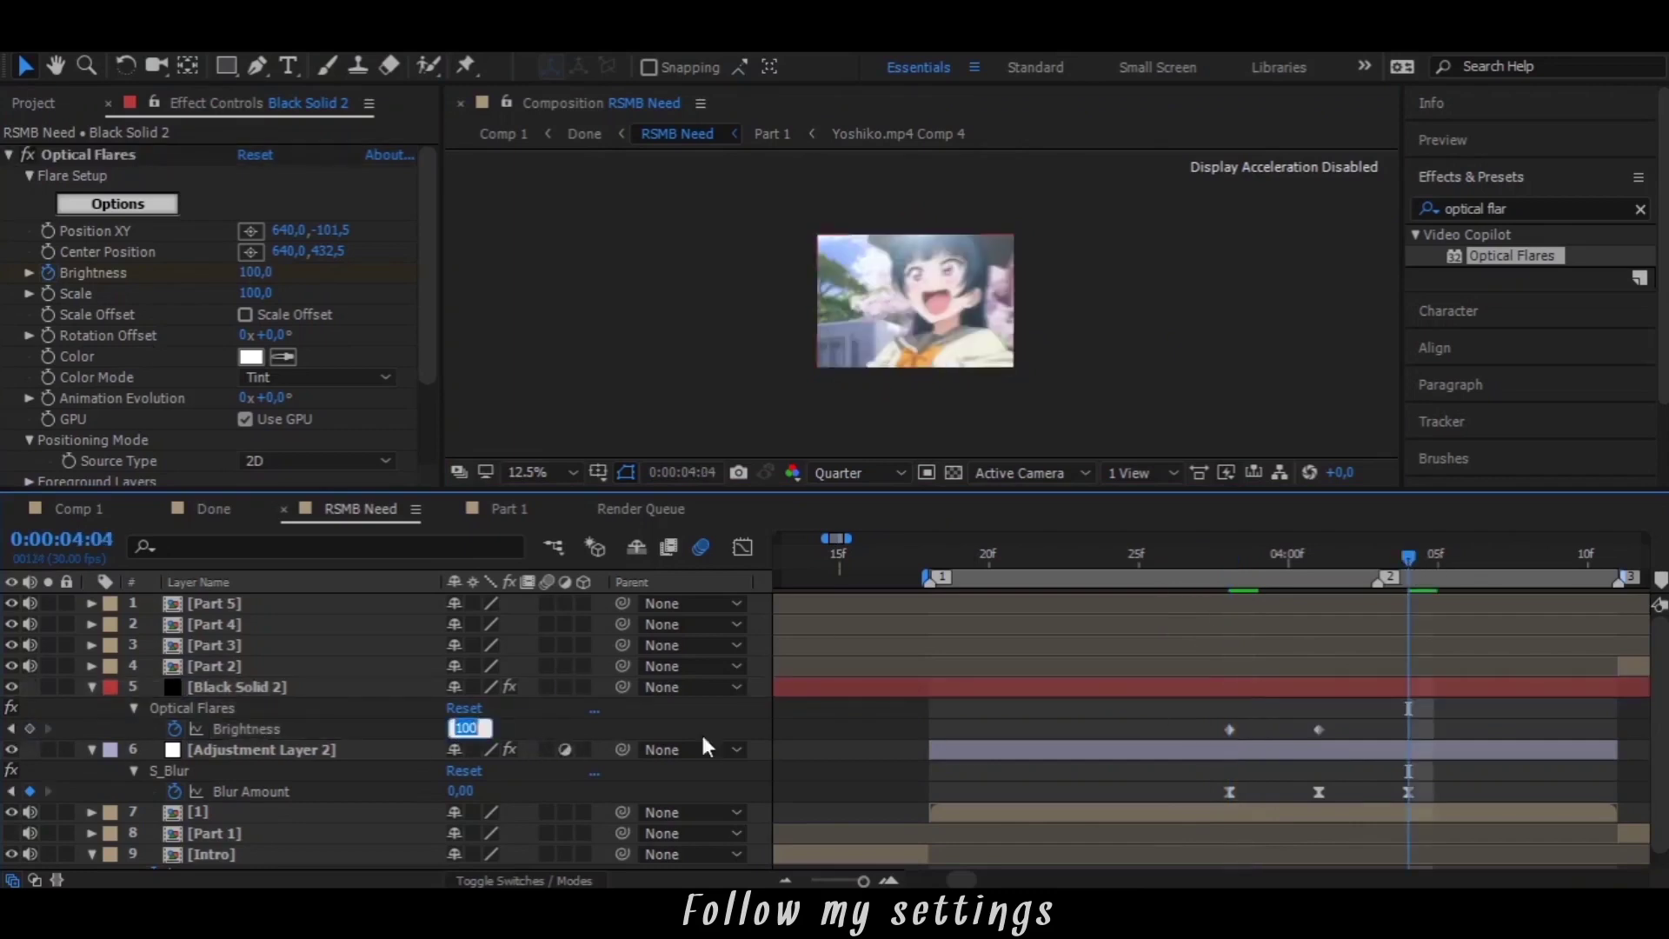
{"action": "key", "text": "Return"}
{"action": "left_click_drag", "start_coordinate": [1344, 718], "coordinate": [1128, 744]}
{"action": "key", "text": "F9"}
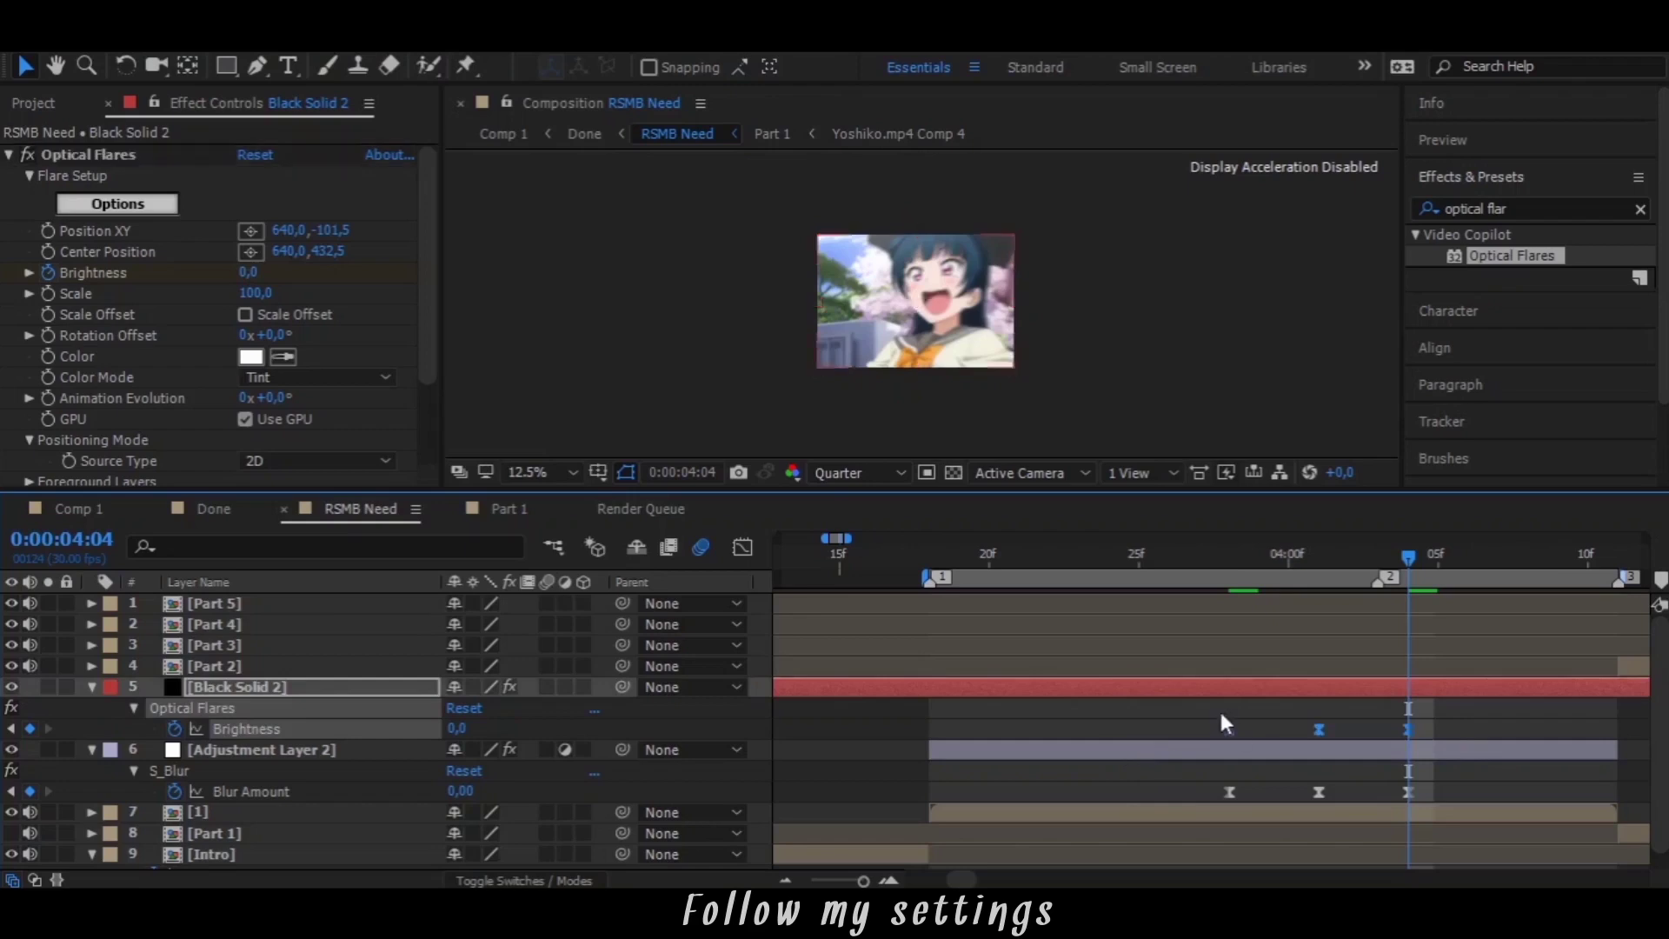
{"action": "scroll", "coordinate": [1066, 337], "scroll_direction": "up", "scroll_amount": 2}
{"action": "left_click_drag", "start_coordinate": [910, 491], "coordinate": [904, 572]}
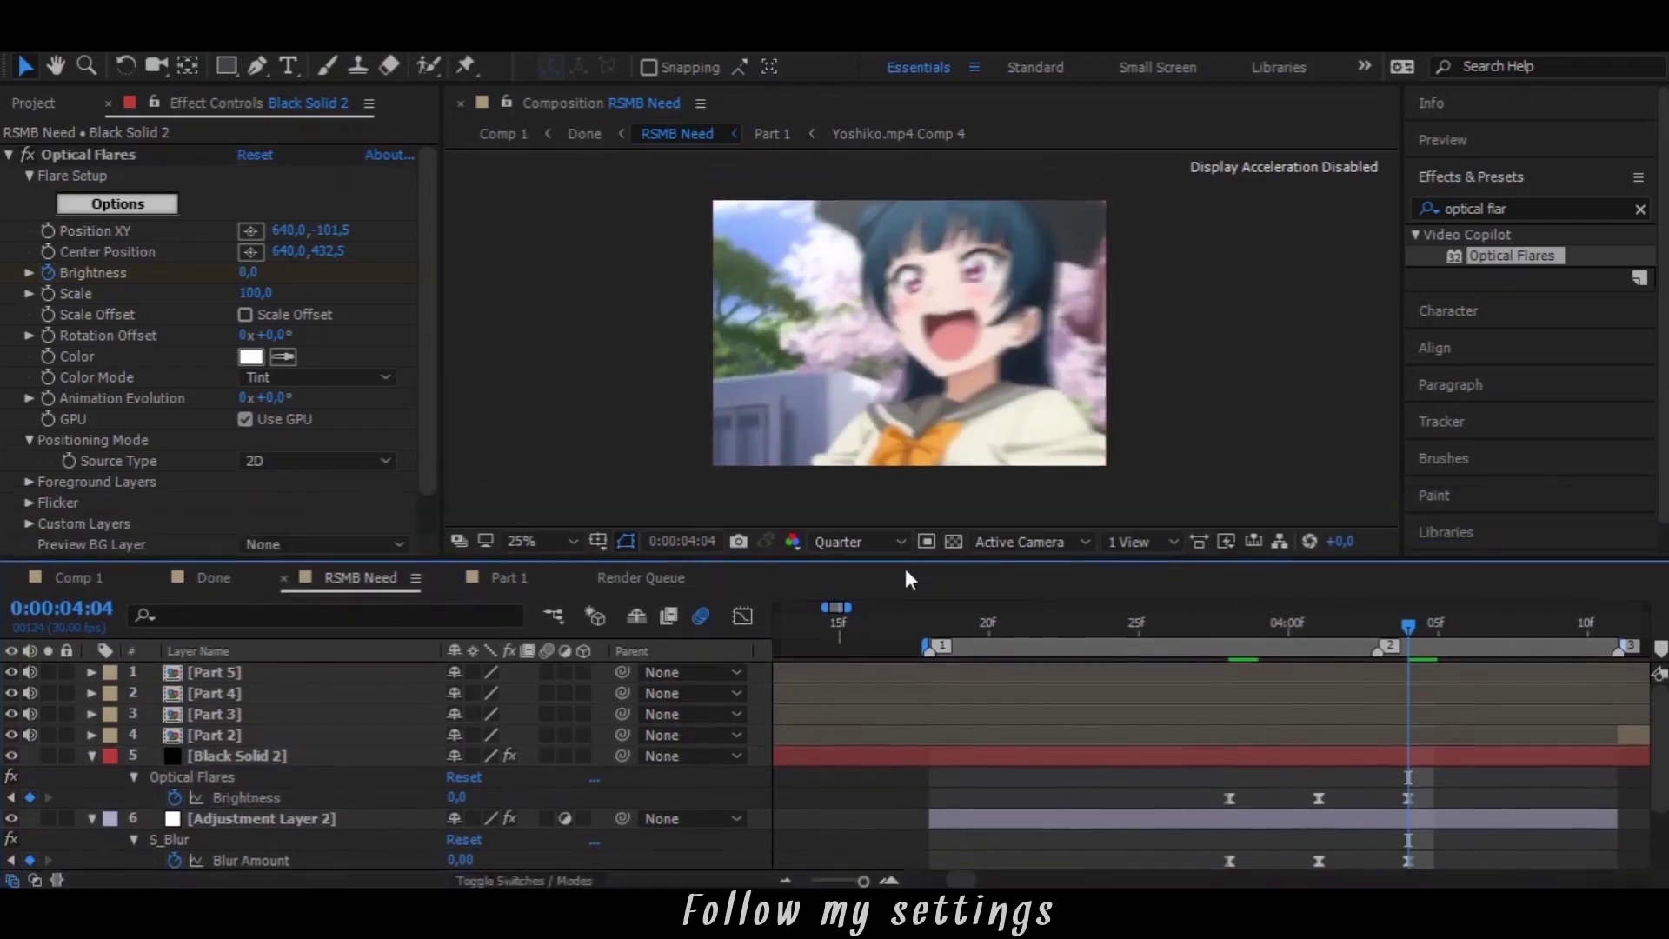
Set the flare's peak Brightness keyframe at 0:00:04:01 to 150
{"action": "left_click", "coordinate": [1050, 641]}
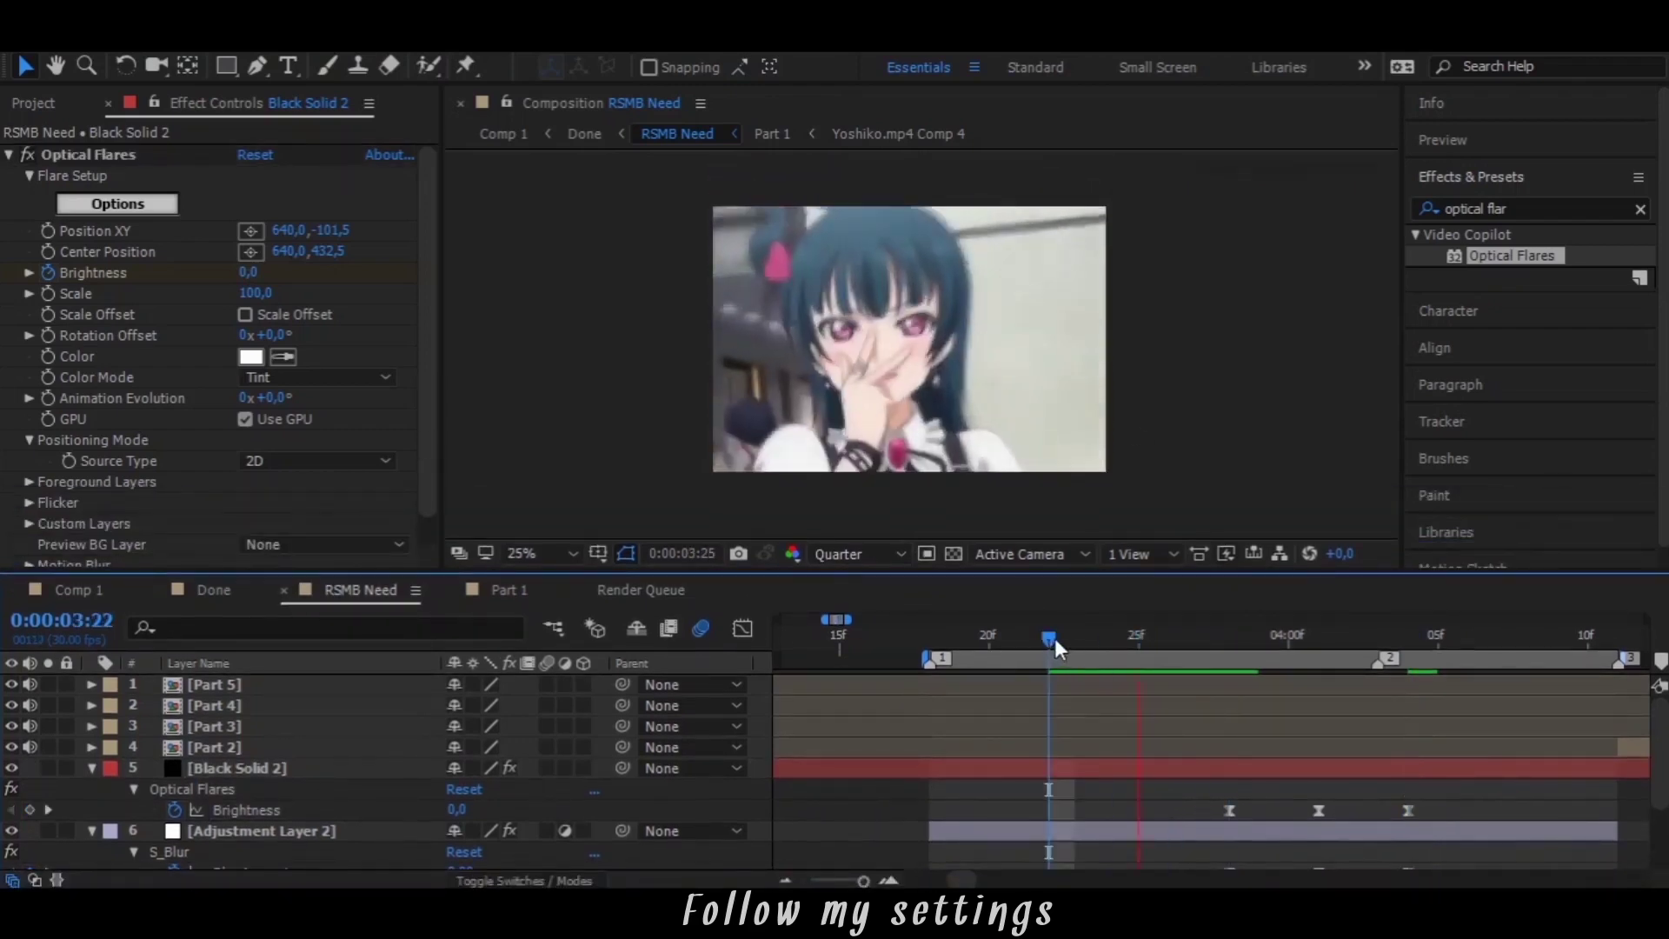
{"action": "left_click", "coordinate": [1291, 648]}
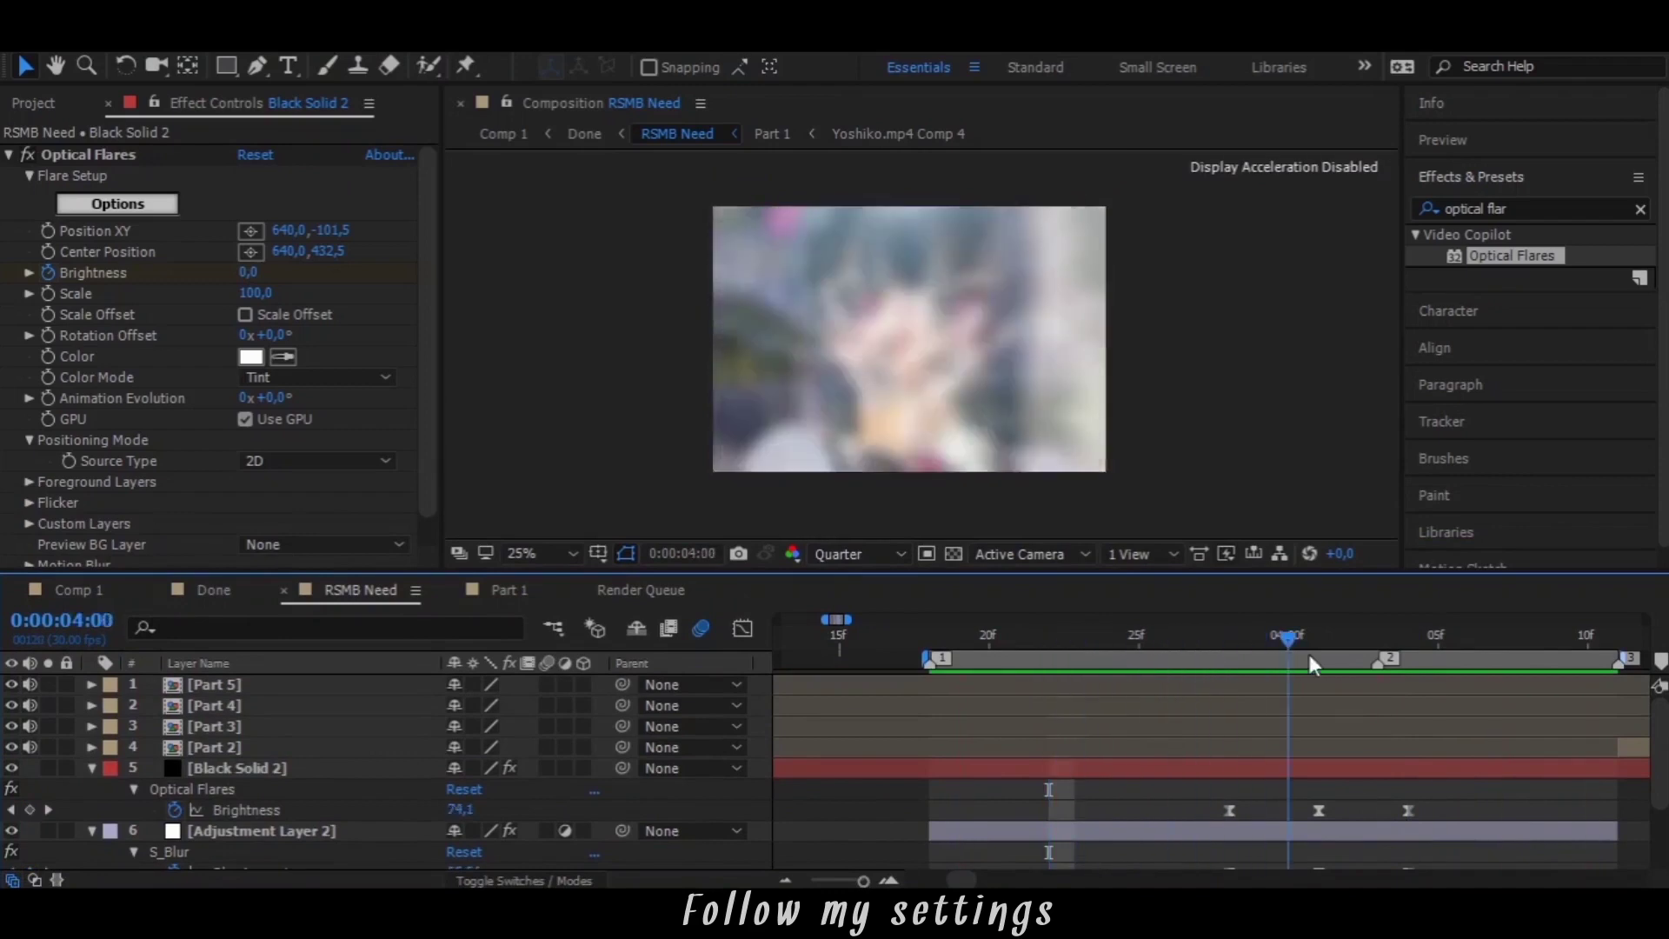
{"action": "left_click", "coordinate": [1327, 671]}
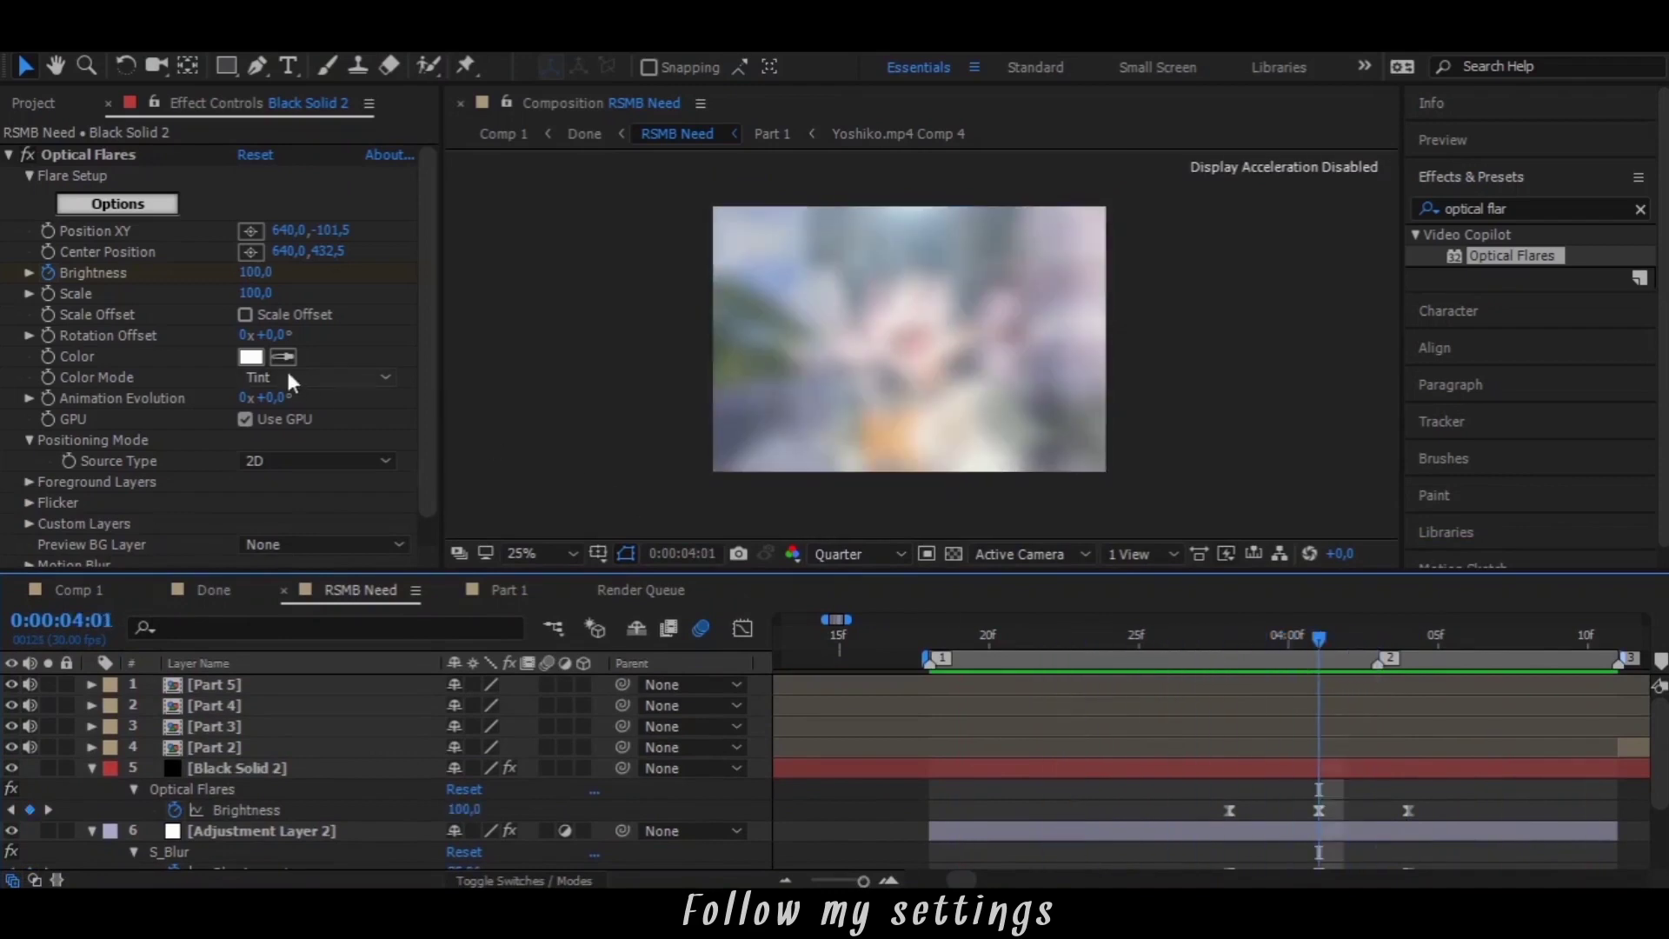
{"action": "left_click", "coordinate": [256, 272]}
{"action": "type", "text": "150"}
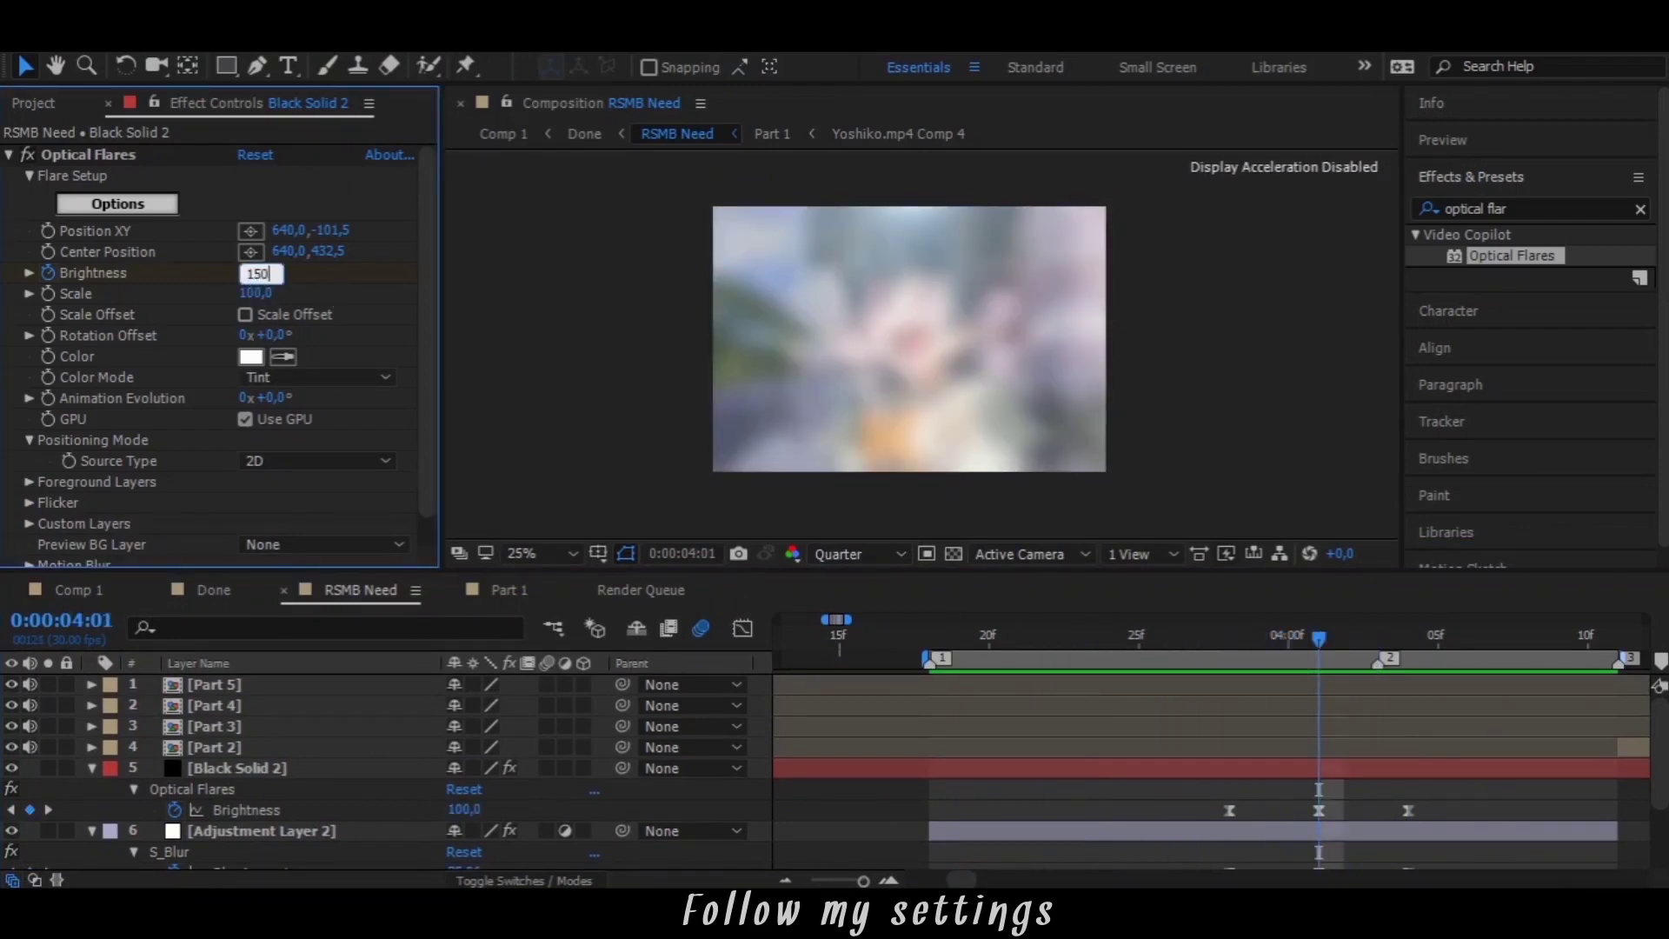
{"action": "key", "text": "Return"}
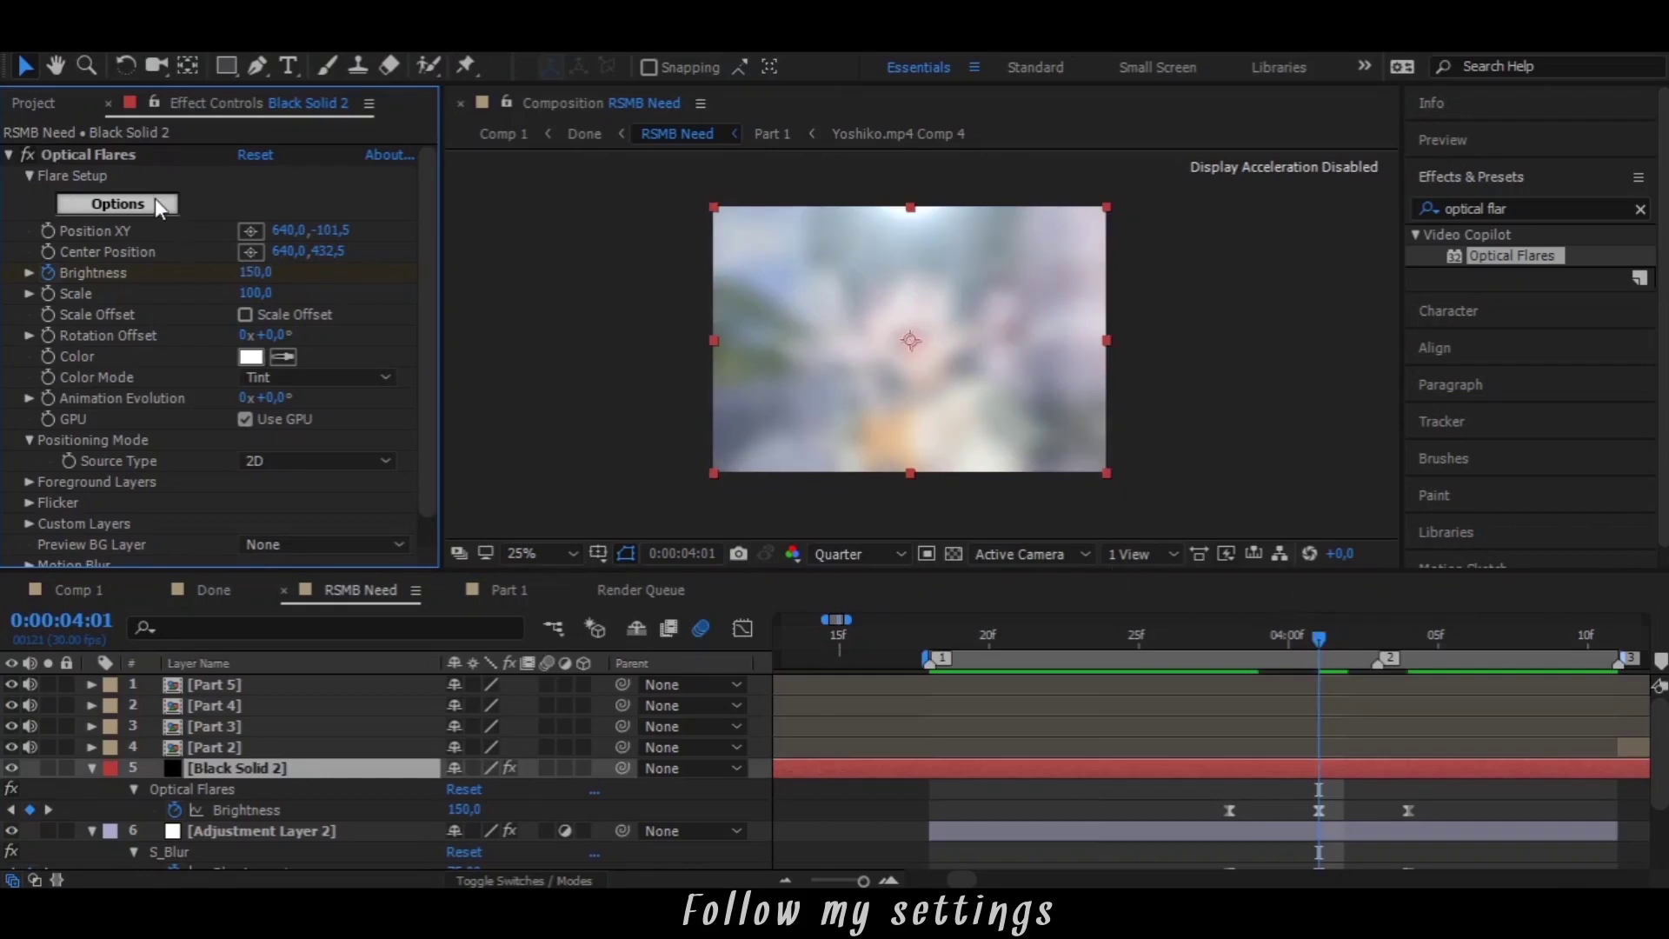
In the Optical Flares options, set the global flare colour to pure white (FFFFFF)
{"action": "left_click", "coordinate": [159, 205]}
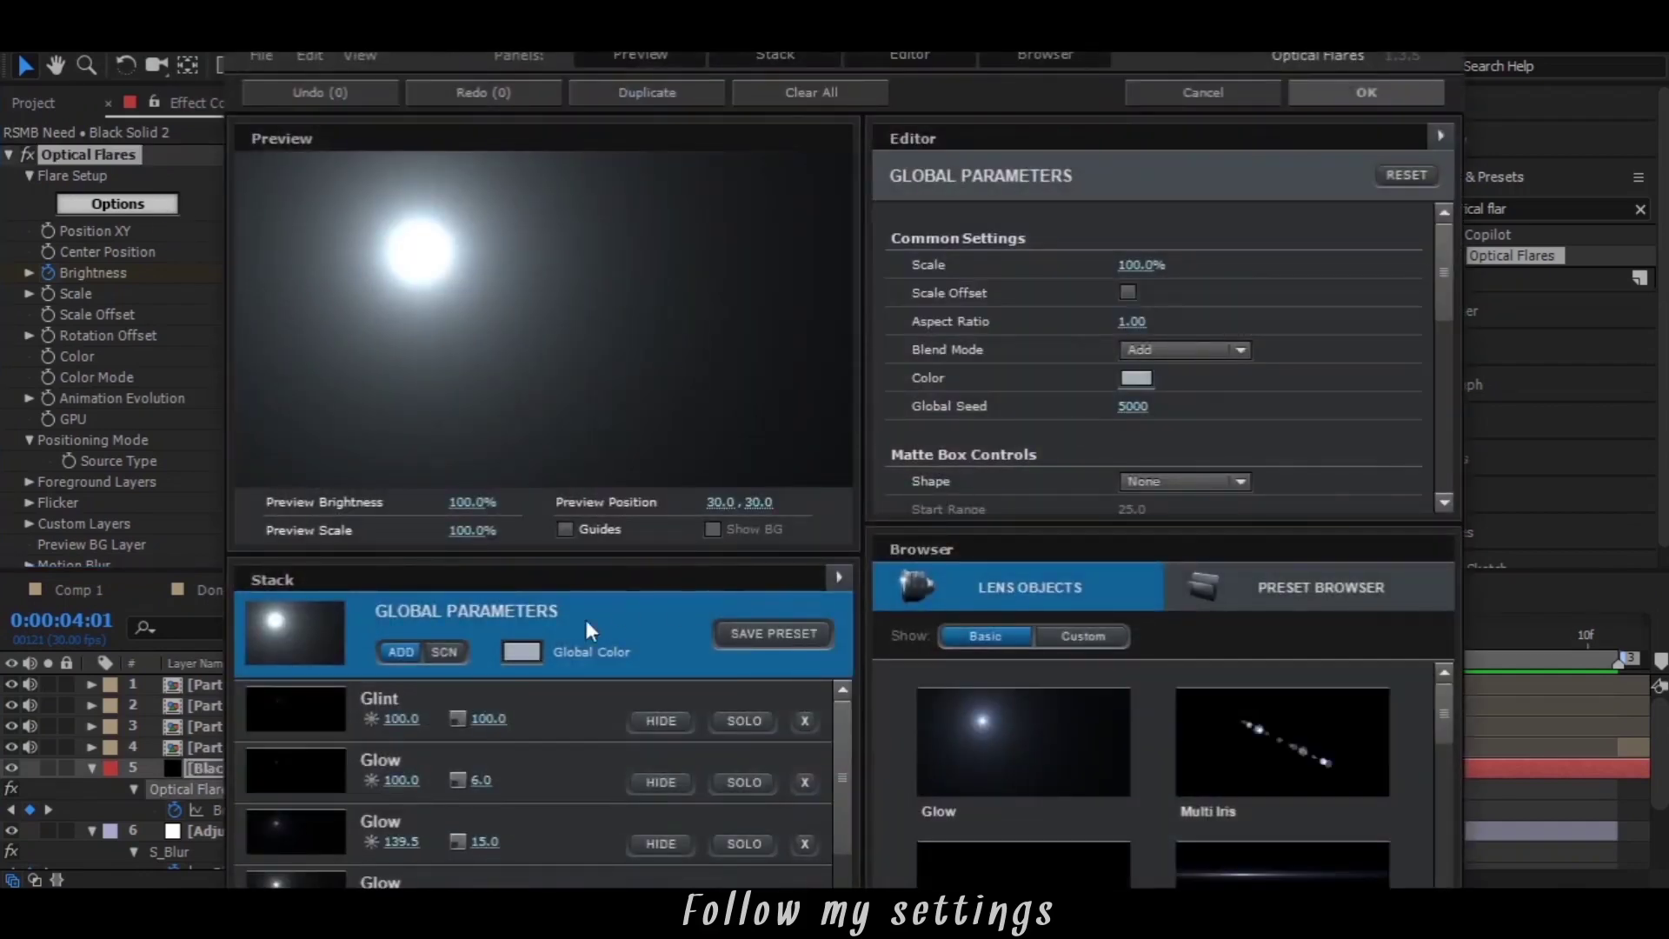
{"action": "left_click", "coordinate": [521, 651]}
{"action": "left_click_drag", "start_coordinate": [538, 654], "coordinate": [45, 459]}
{"action": "left_click", "coordinate": [712, 828]}
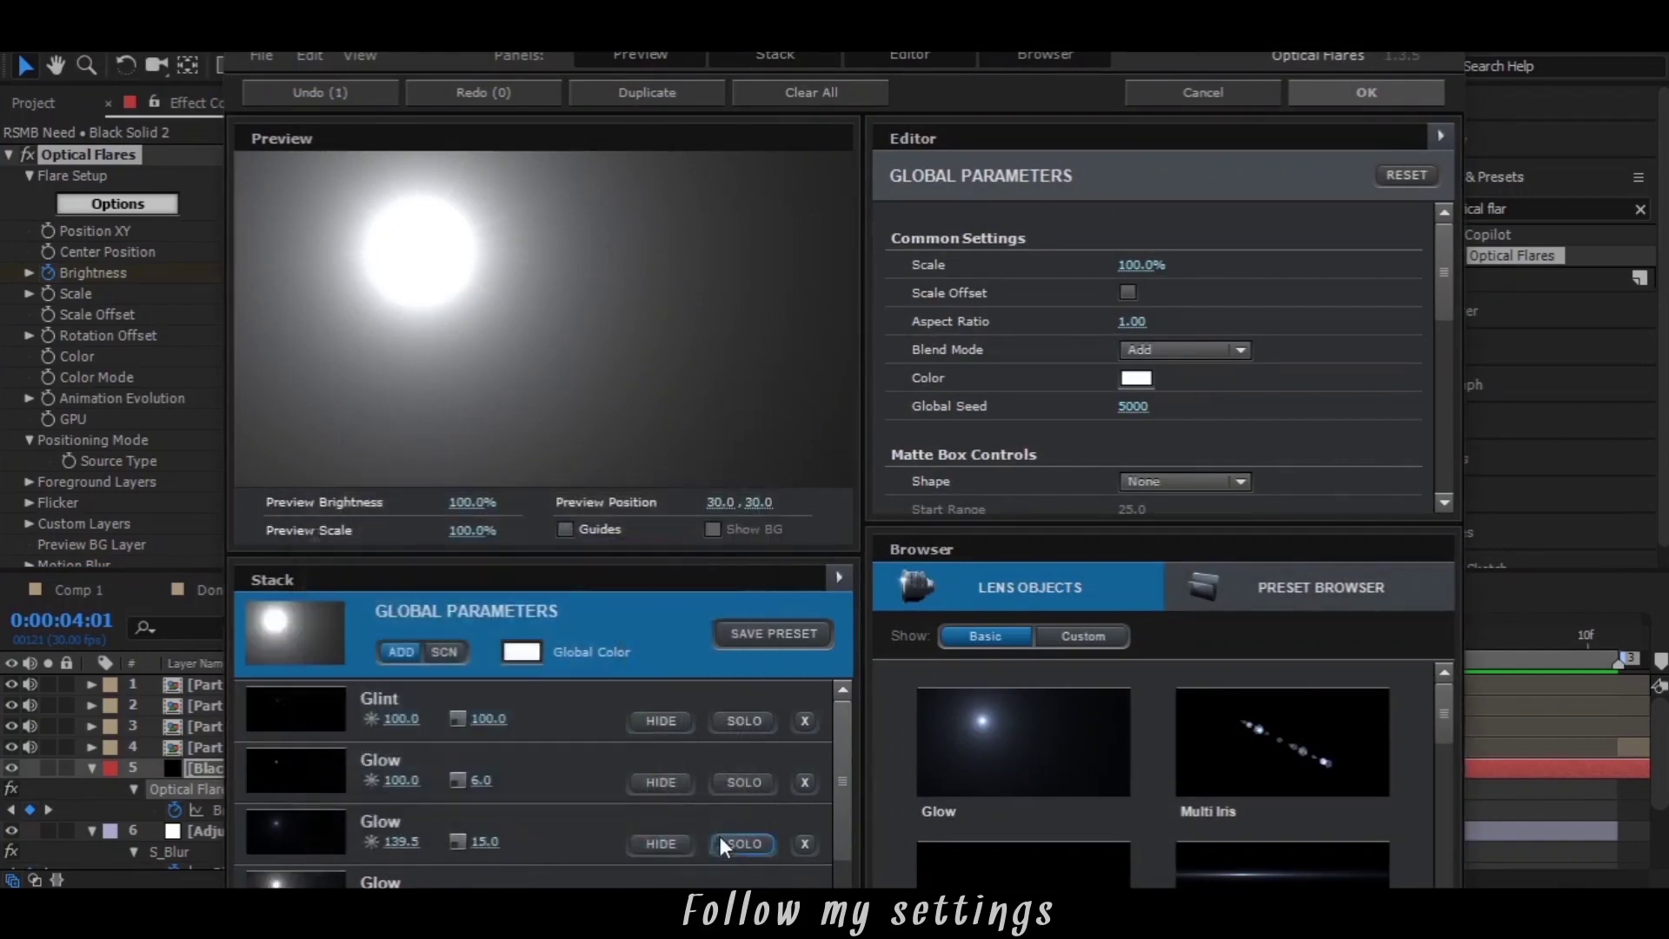
{"action": "left_click", "coordinate": [1382, 93]}
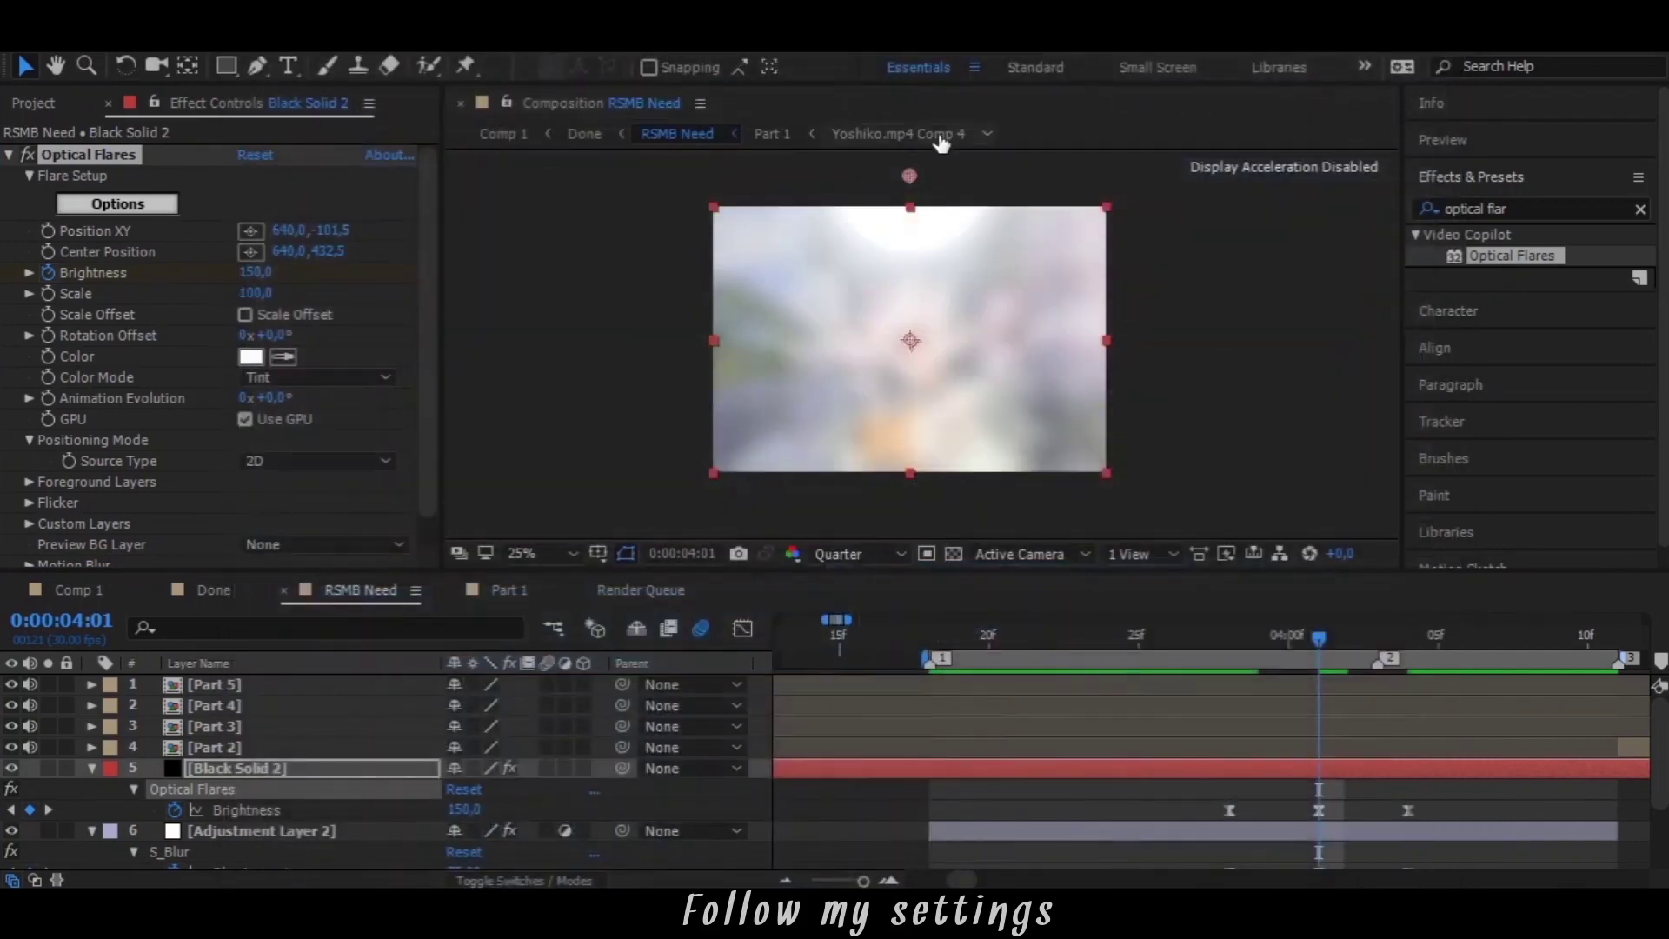
Return the peak Brightness to 100 and raise the flare's Position XY to 640, -193.5
{"action": "left_click", "coordinate": [255, 272]}
{"action": "type", "text": "100"}
{"action": "key", "text": "Return"}
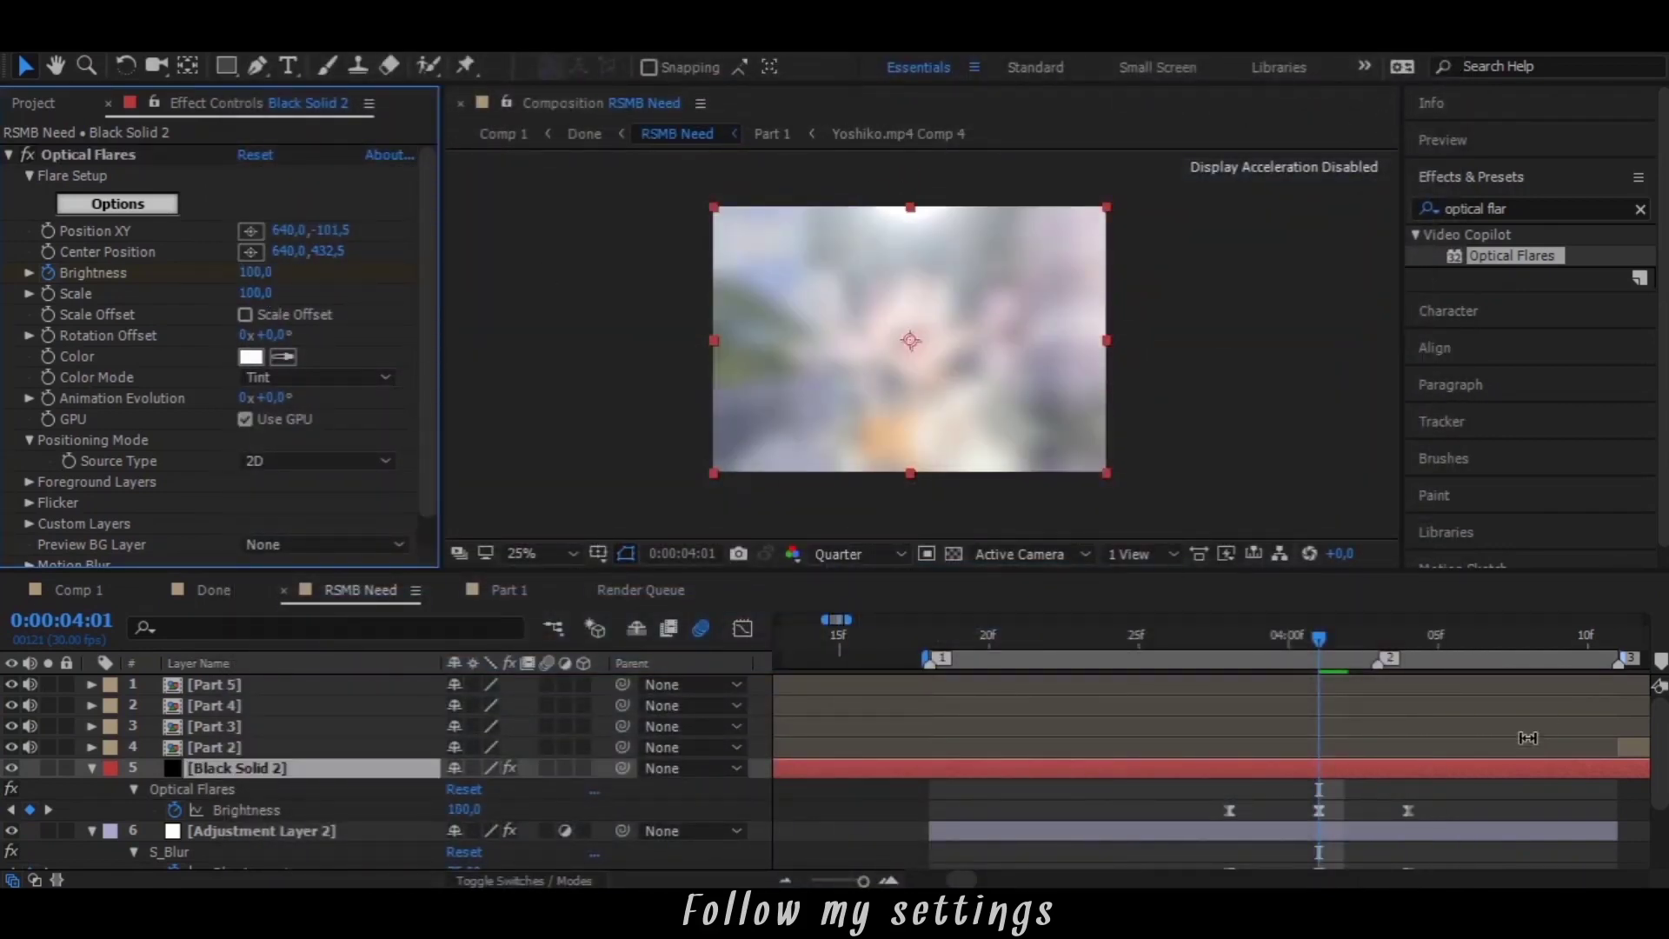
{"action": "left_click_drag", "start_coordinate": [328, 233], "coordinate": [247, 230]}
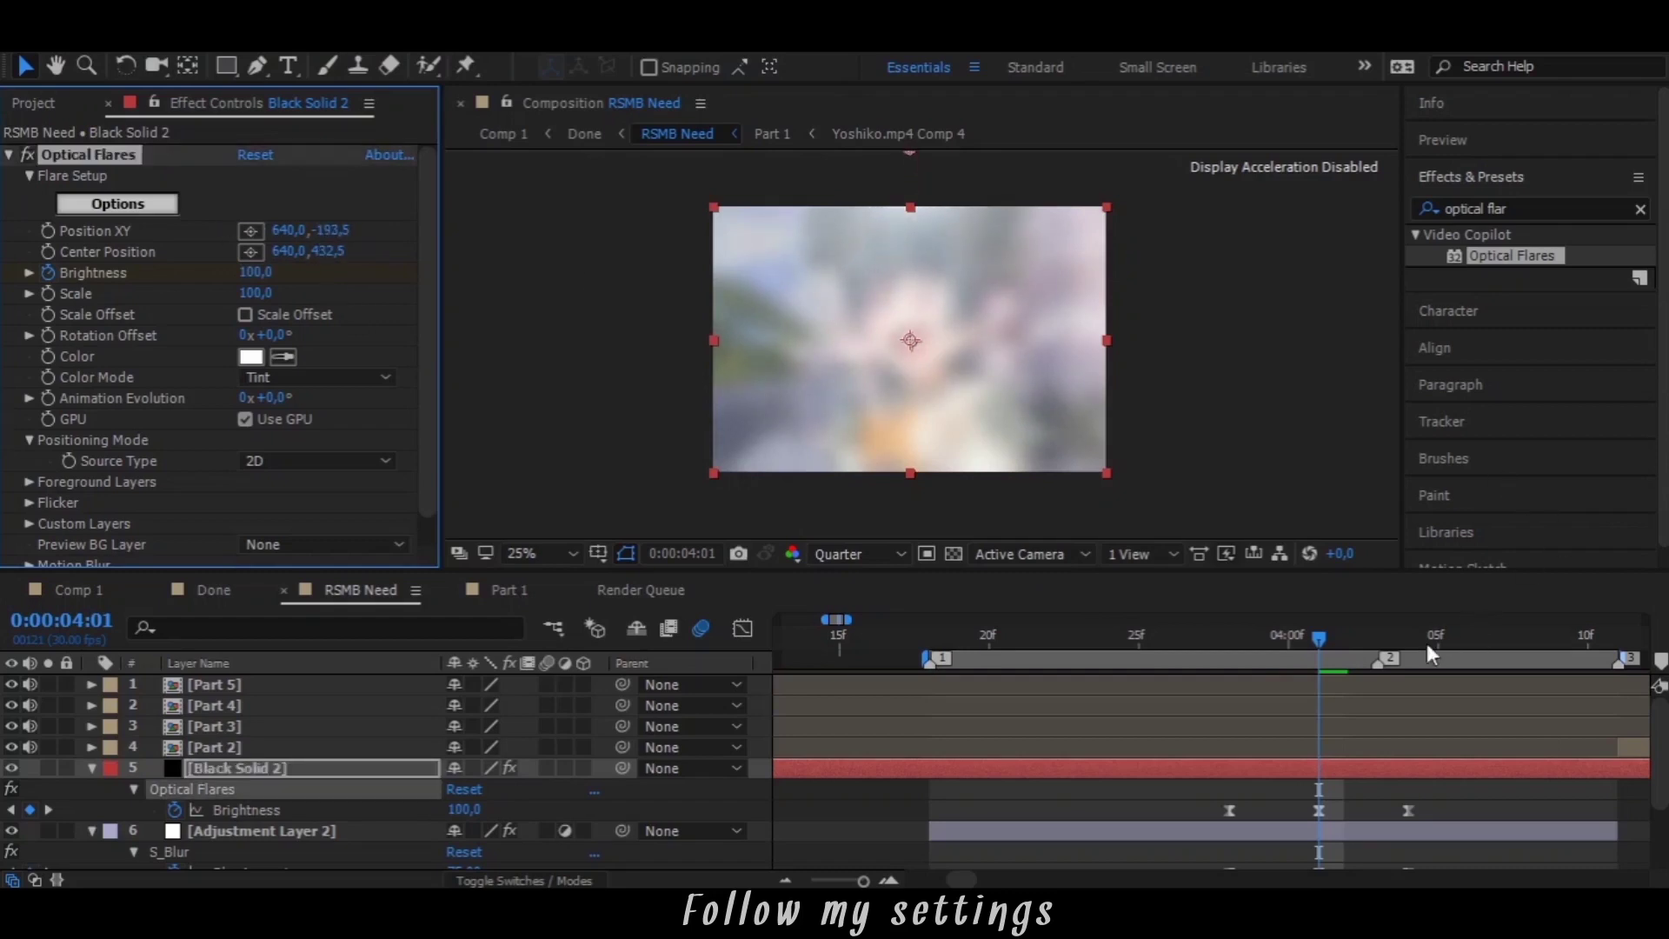
Shift the first Brightness keyframe slightly earlier, then scrub through the transition to preview the flash
{"action": "scroll", "coordinate": [1391, 695], "scroll_direction": "down", "scroll_amount": 3}
{"action": "left_click_drag", "start_coordinate": [1228, 747], "coordinate": [1201, 748]}
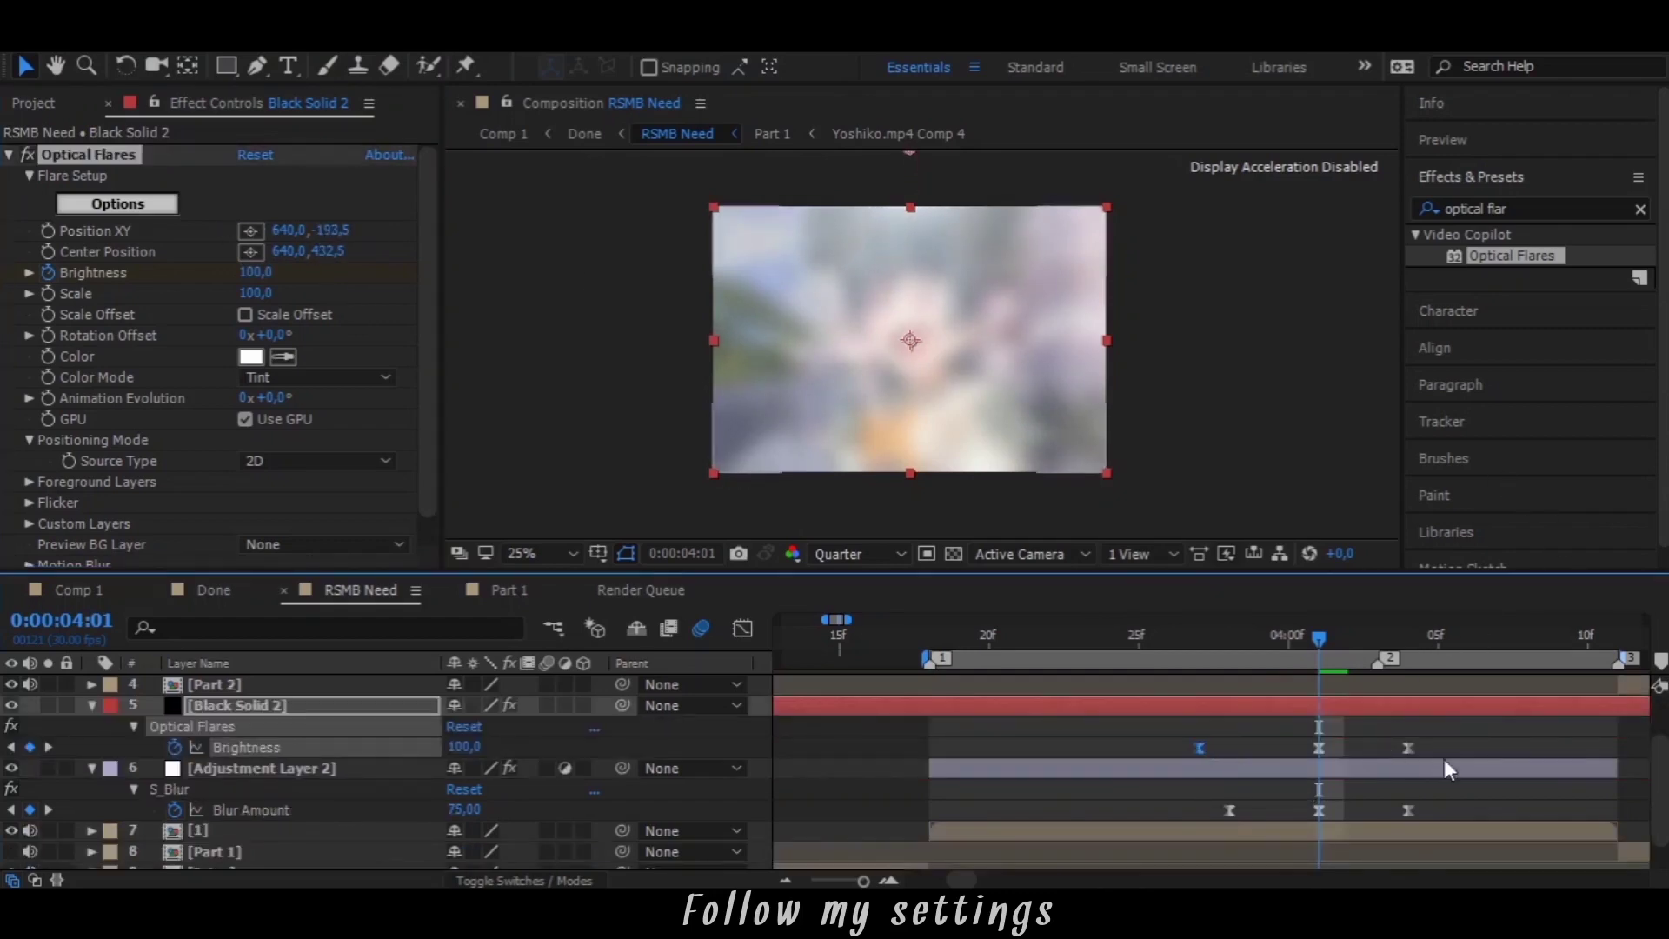
{"action": "left_click", "coordinate": [1408, 748]}
{"action": "left_click_drag", "start_coordinate": [1276, 635], "coordinate": [1437, 639]}
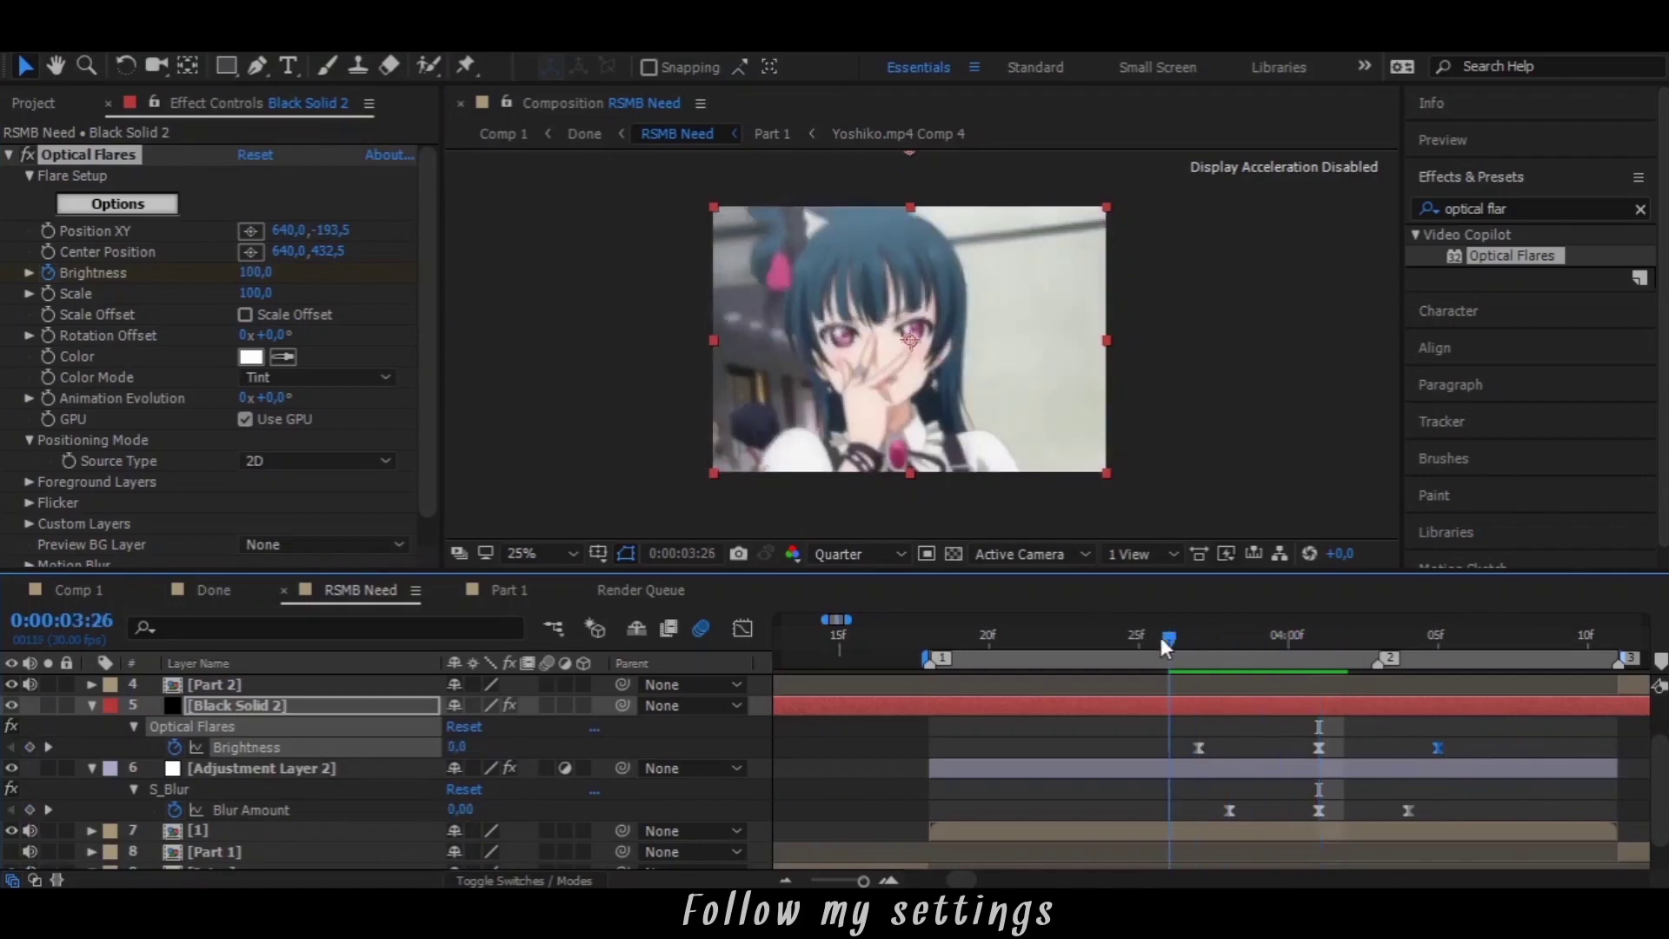
{"action": "left_click_drag", "start_coordinate": [1489, 700], "coordinate": [957, 704]}
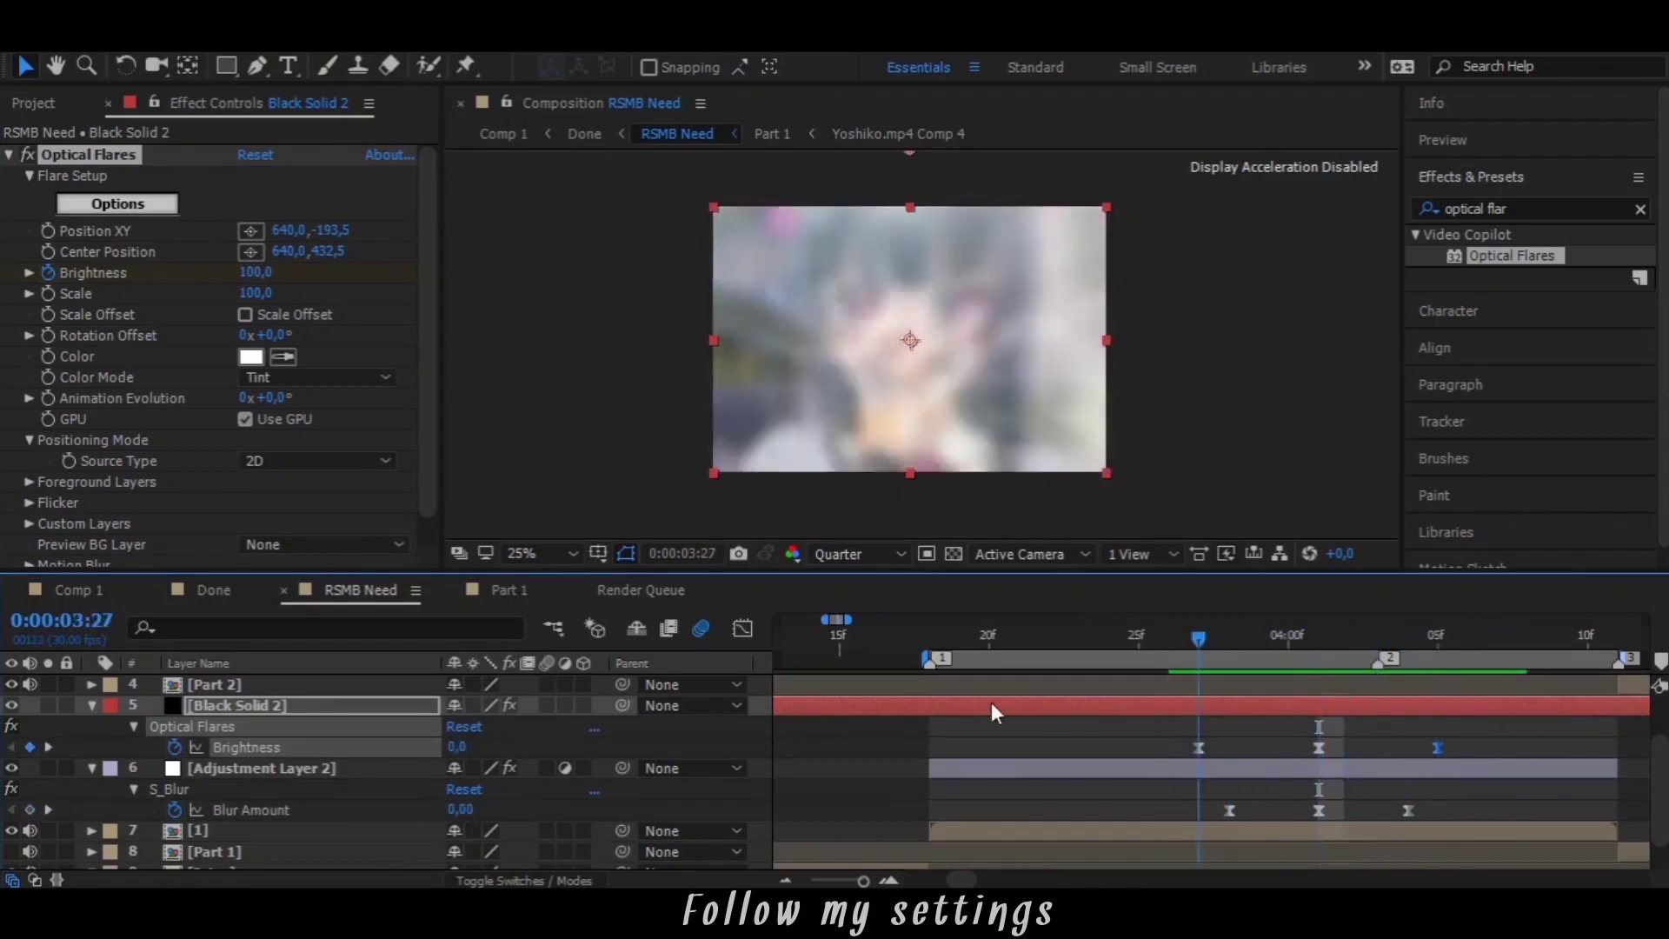